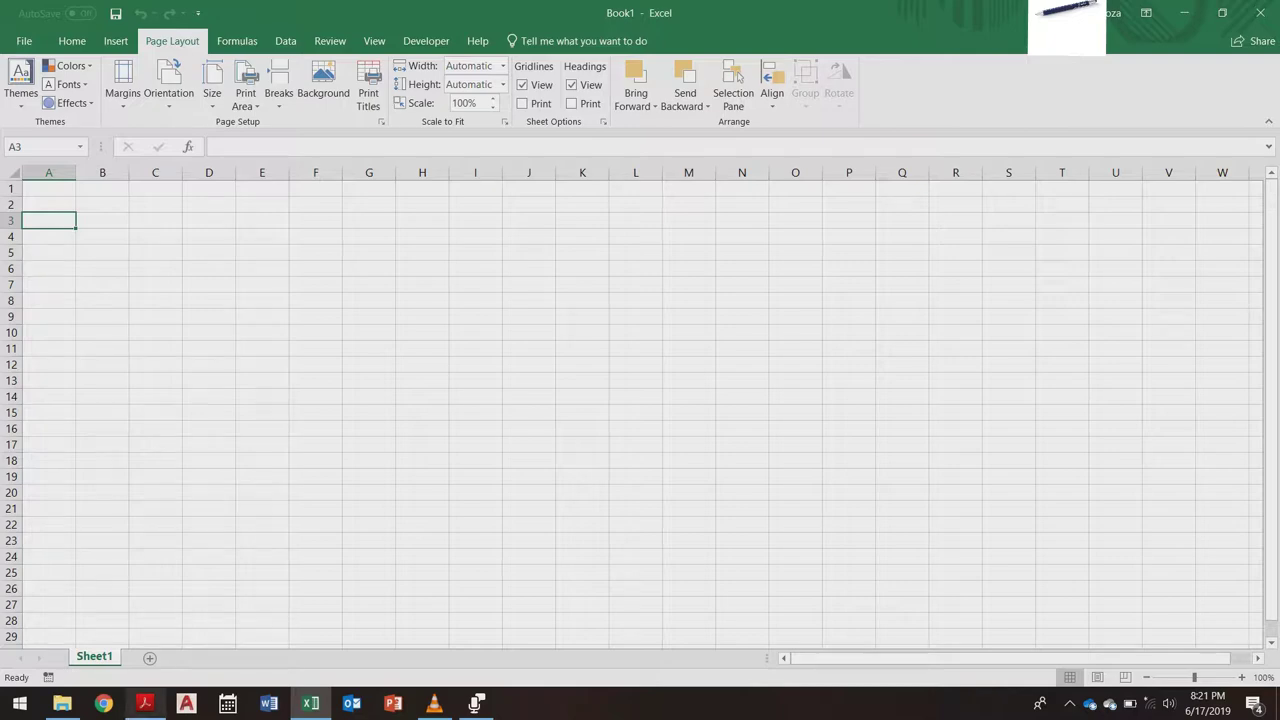
Step: Switch to DH2-Model.pdf in Adobe Acrobat Reader and examine the overall sheet and the floor plan's layout and dimensions
{"action": "left_click", "coordinate": [144, 703]}
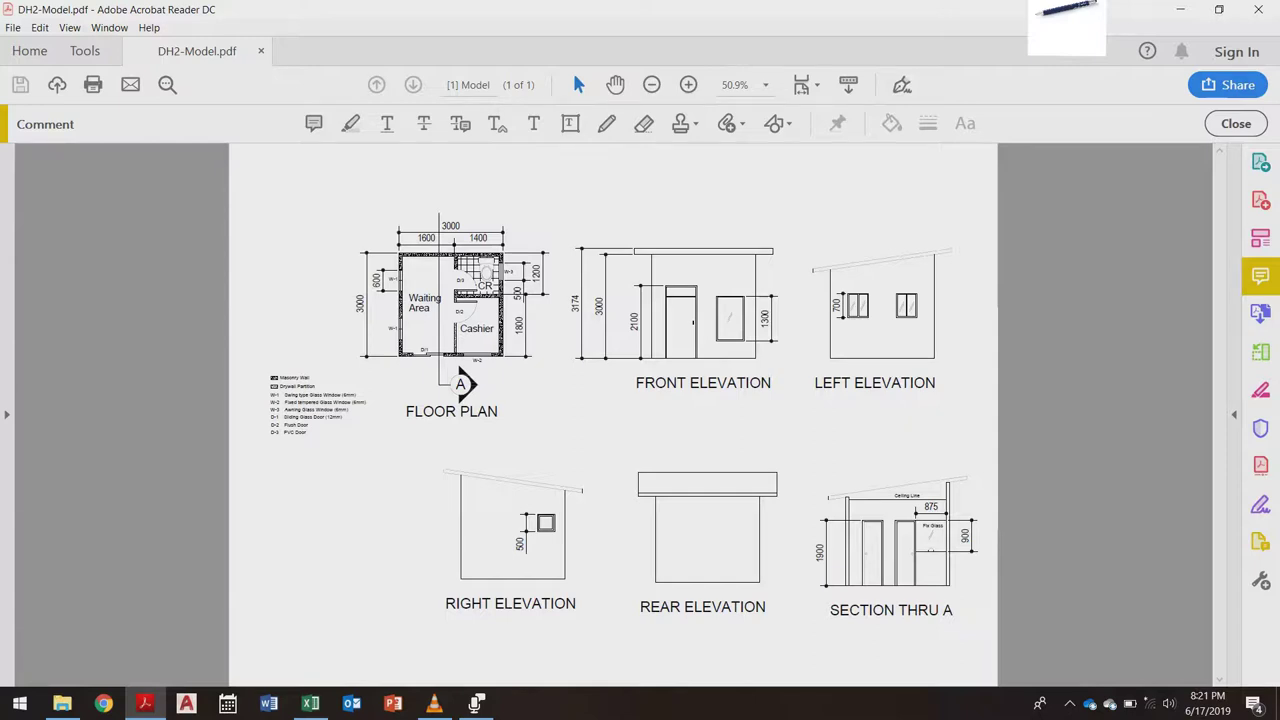
{"action": "scroll", "coordinate": [614, 306], "scroll_direction": "up", "scroll_amount": 3}
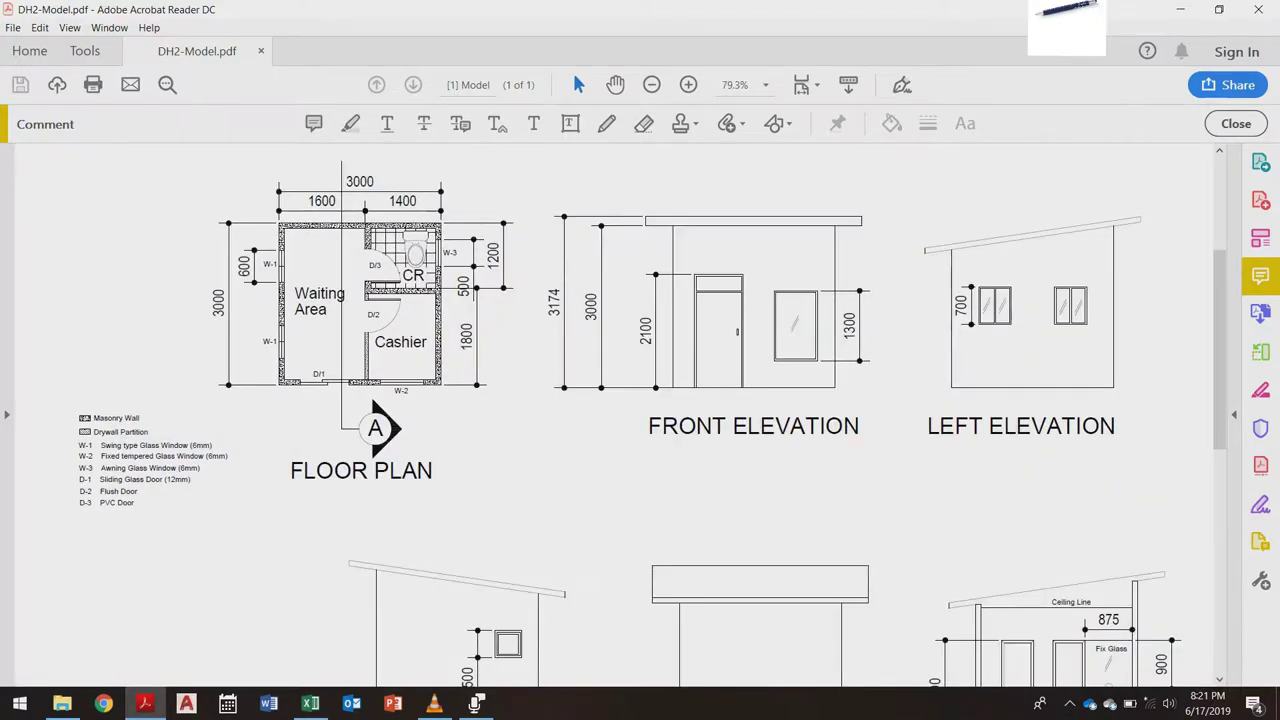
{"action": "scroll", "coordinate": [614, 306], "scroll_direction": "down", "scroll_amount": 3}
{"action": "scroll", "coordinate": [292, 301], "scroll_direction": "up", "scroll_amount": 5}
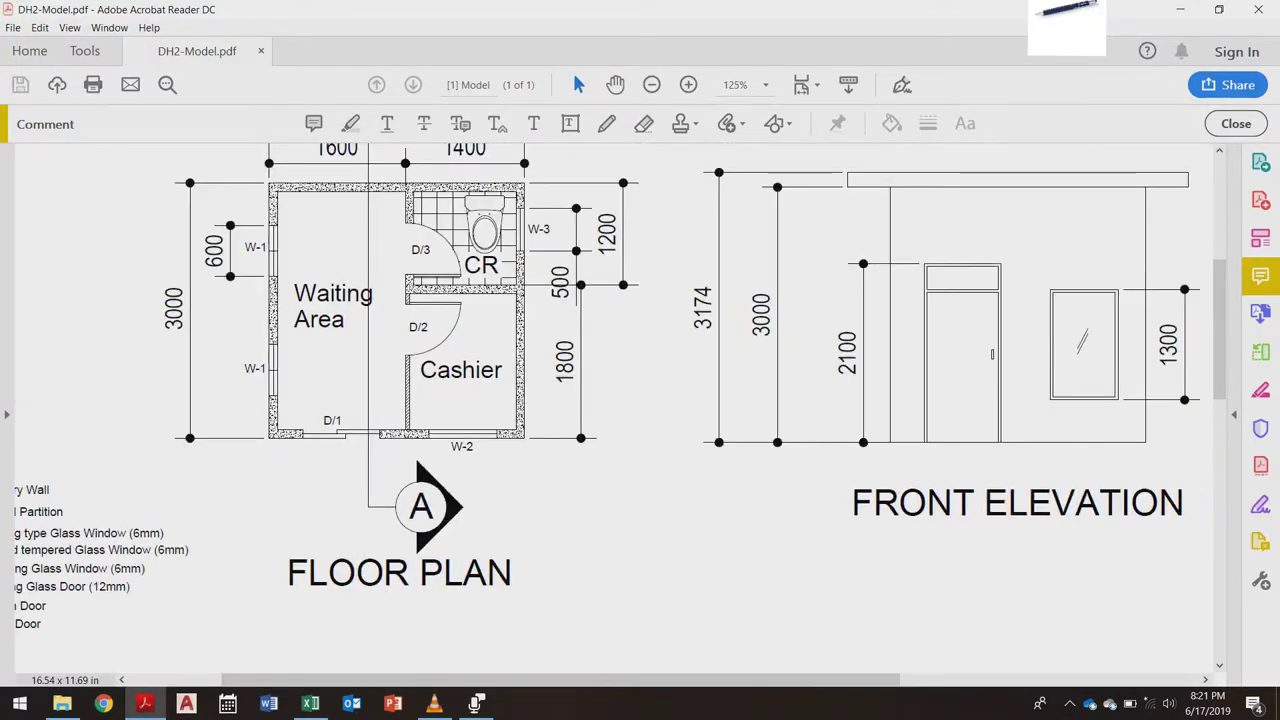
{"action": "scroll", "coordinate": [290, 368], "scroll_direction": "down", "scroll_amount": 2}
{"action": "scroll", "coordinate": [614, 398], "scroll_direction": "down", "scroll_amount": 4}
{"action": "scroll", "coordinate": [614, 398], "scroll_direction": "up", "scroll_amount": 3}
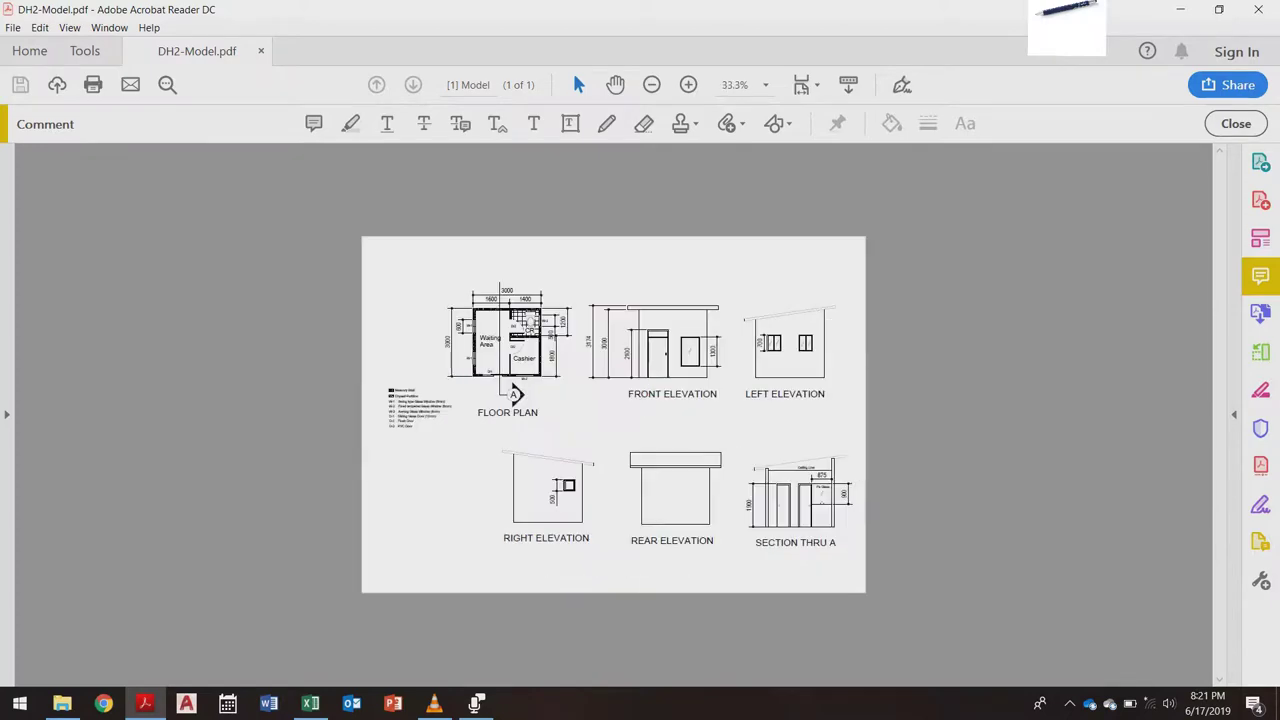
{"action": "scroll", "coordinate": [399, 215], "scroll_direction": "up", "scroll_amount": 2}
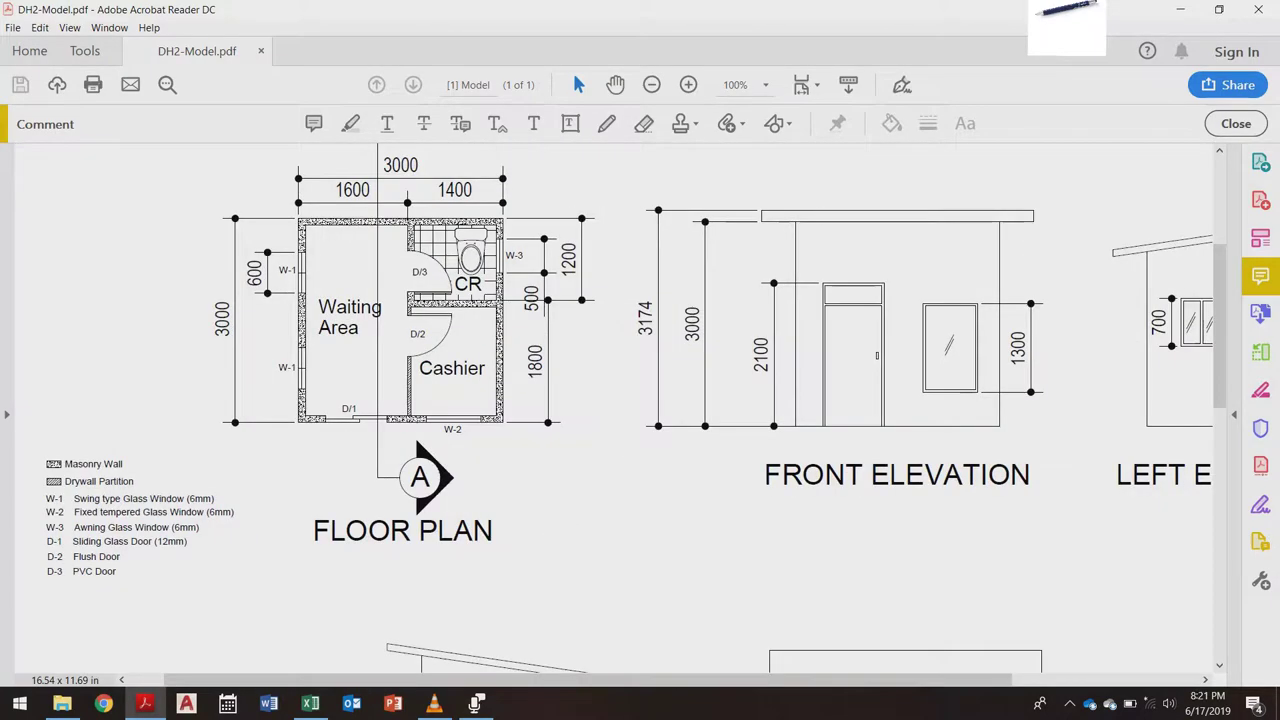
{"action": "scroll", "coordinate": [399, 215], "scroll_direction": "up", "scroll_amount": 3}
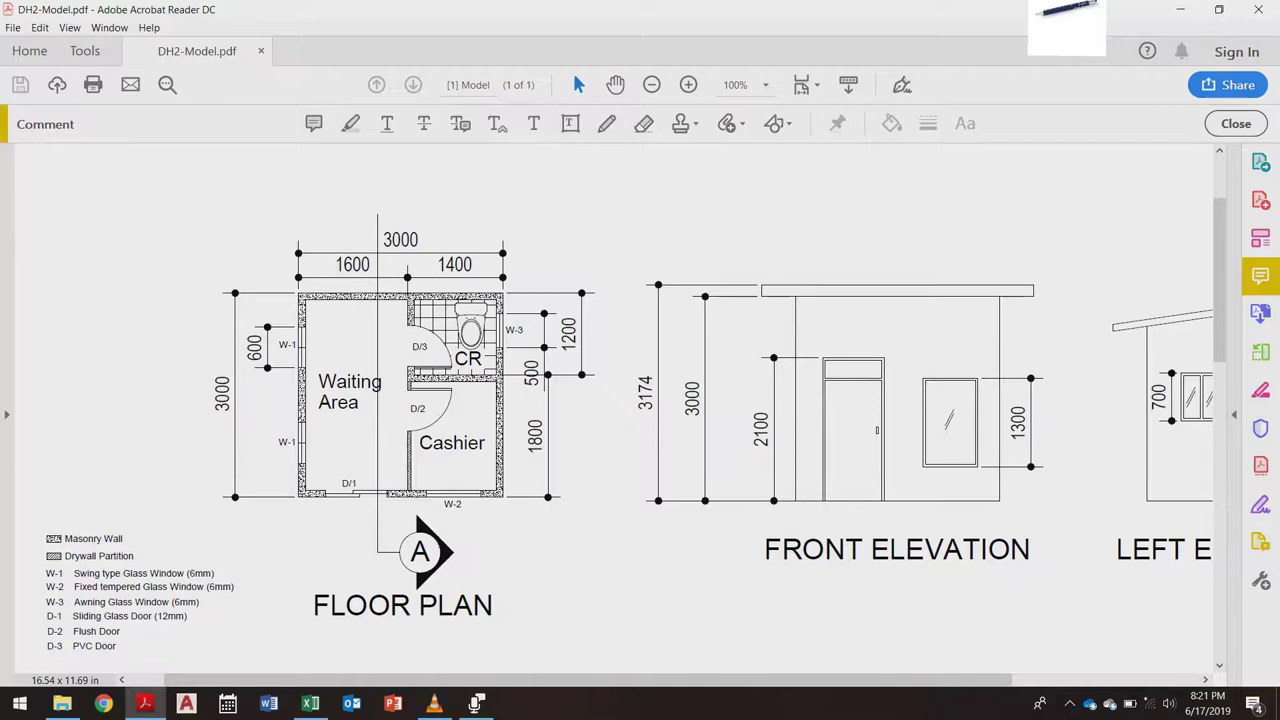
{"action": "scroll", "coordinate": [163, 391], "scroll_direction": "up", "scroll_amount": 2}
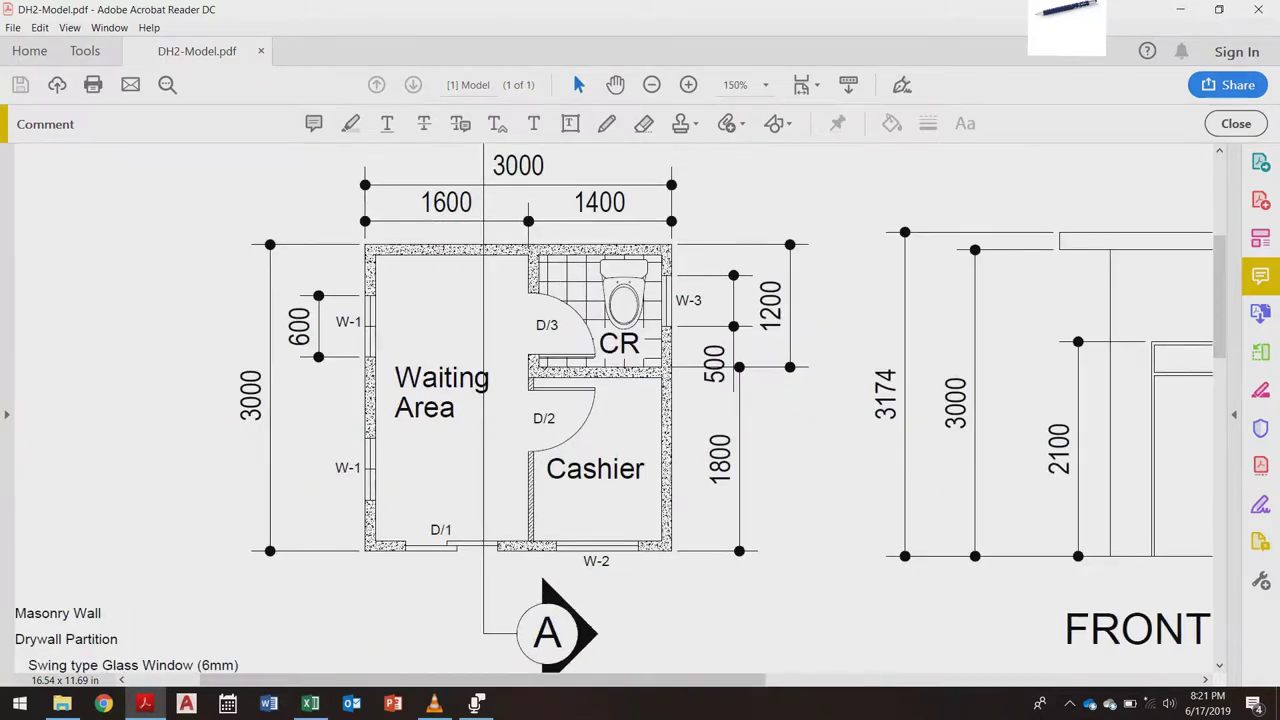
{"action": "scroll", "coordinate": [247, 302], "scroll_direction": "down", "scroll_amount": 1}
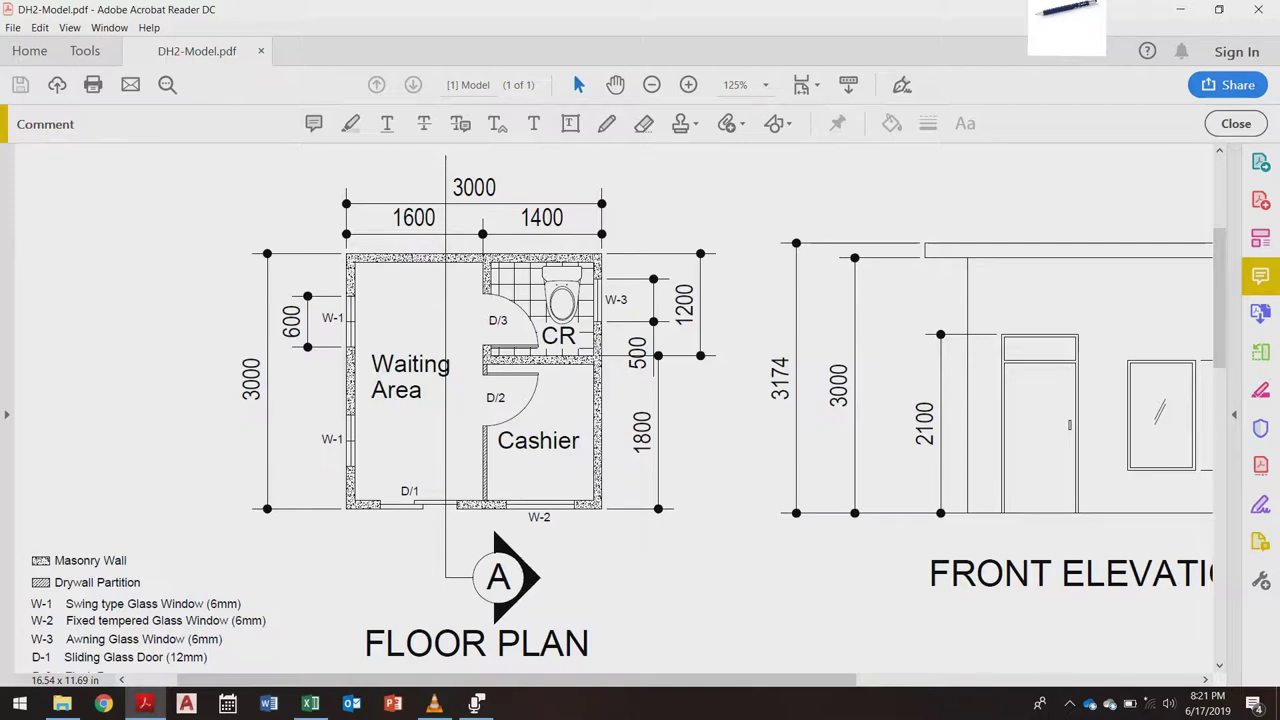
{"action": "scroll", "coordinate": [355, 347], "scroll_direction": "down", "scroll_amount": 2}
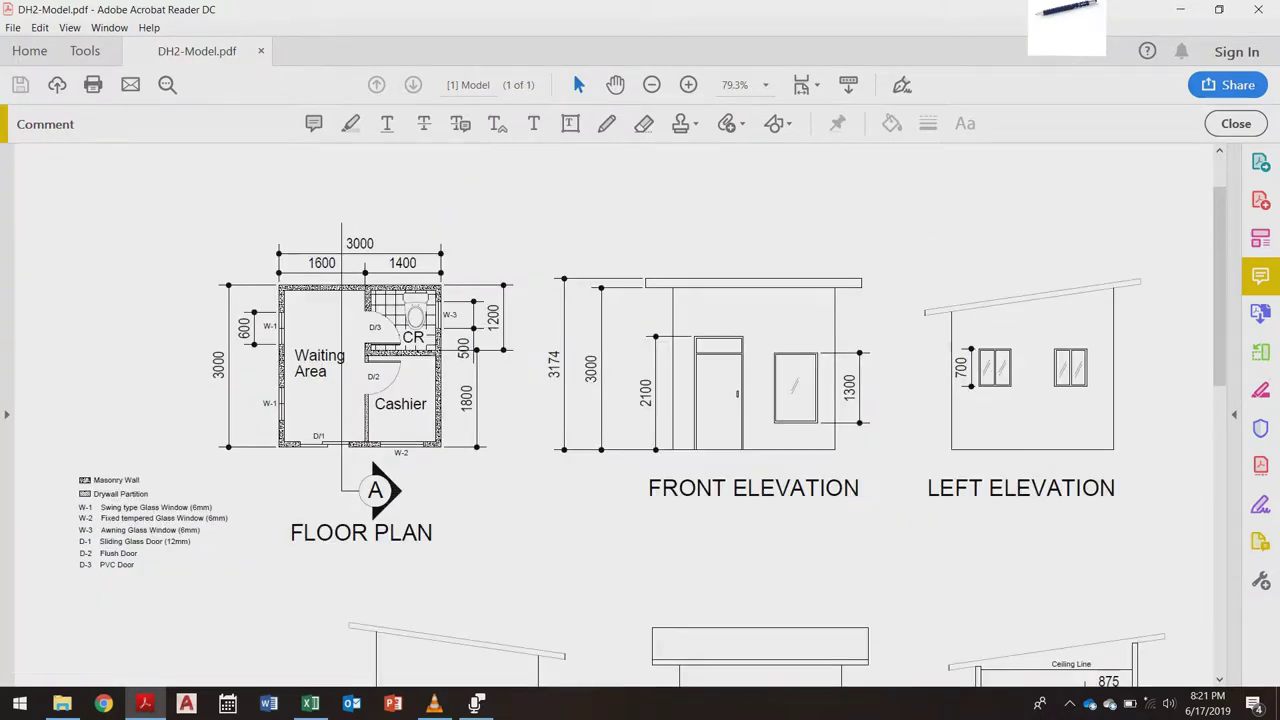
Step: Read the legend of wall, window and door types and compare it with the tags in the floor plan
{"action": "key", "text": "ctrl+plus"}
{"action": "key", "text": "ctrl+plus"}
{"action": "key", "text": "ctrl+plus"}
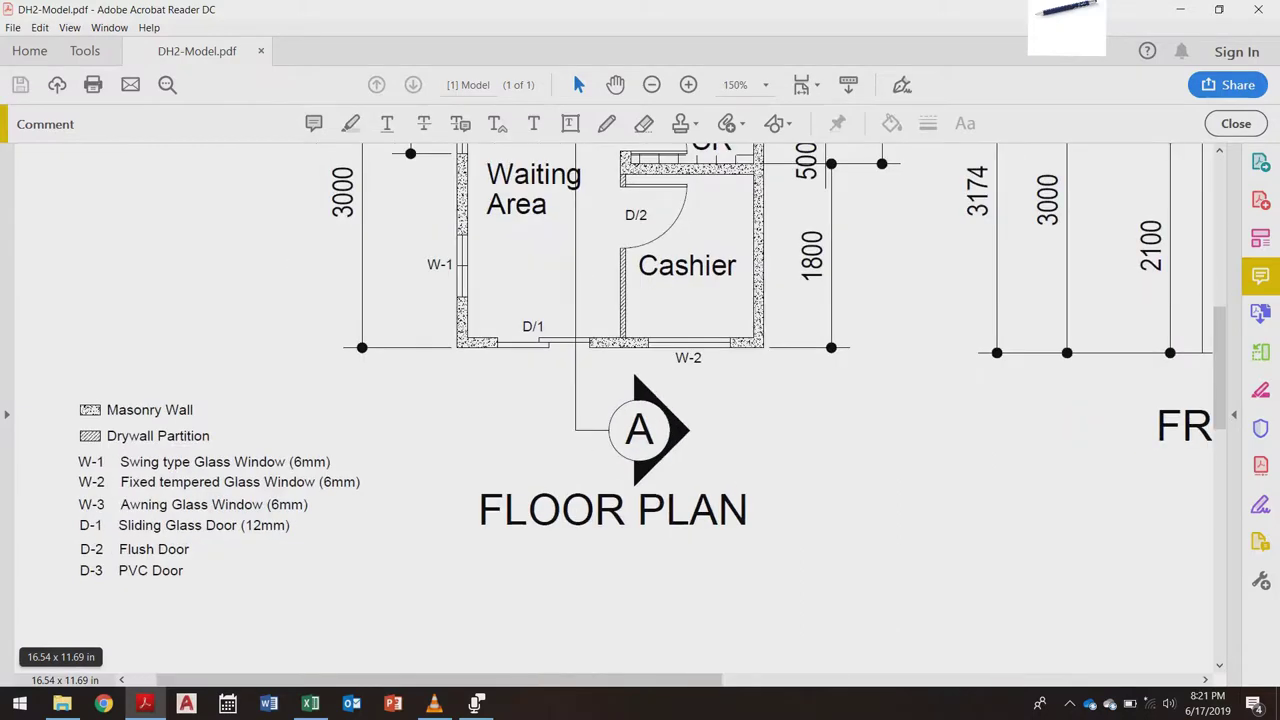
{"action": "key", "text": "ctrl+plus"}
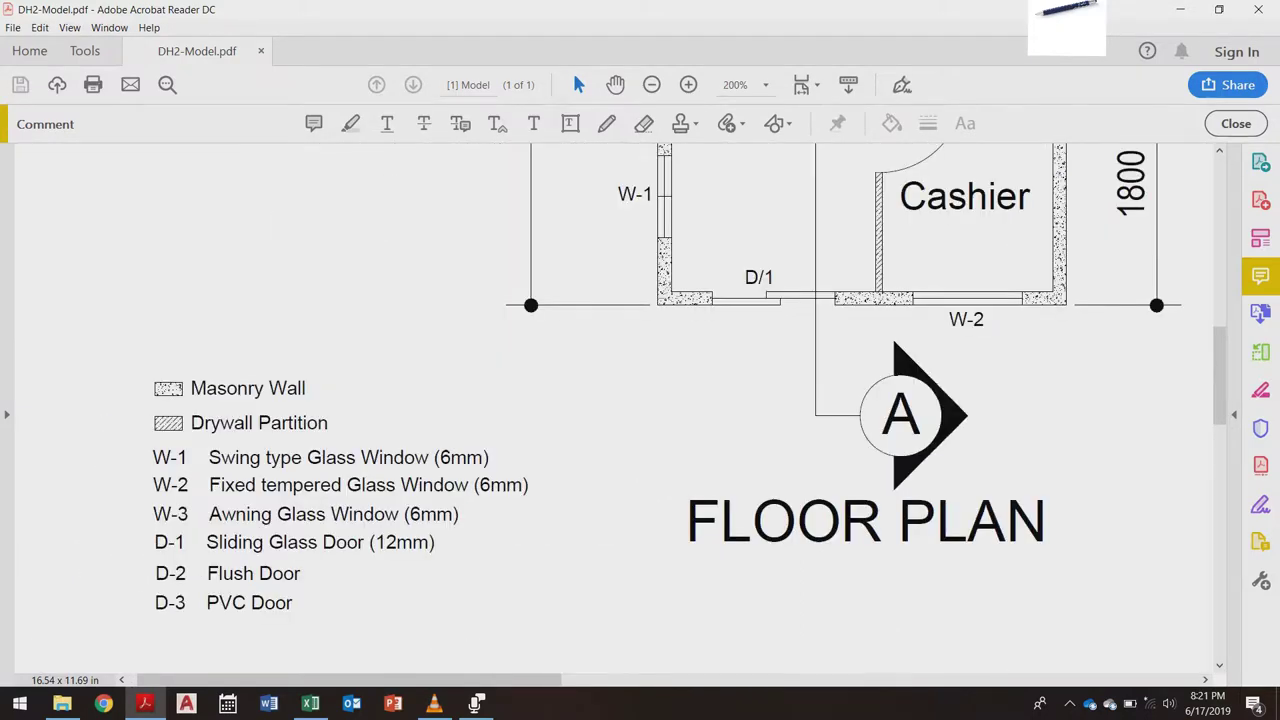
{"action": "key", "text": "ctrl+minus"}
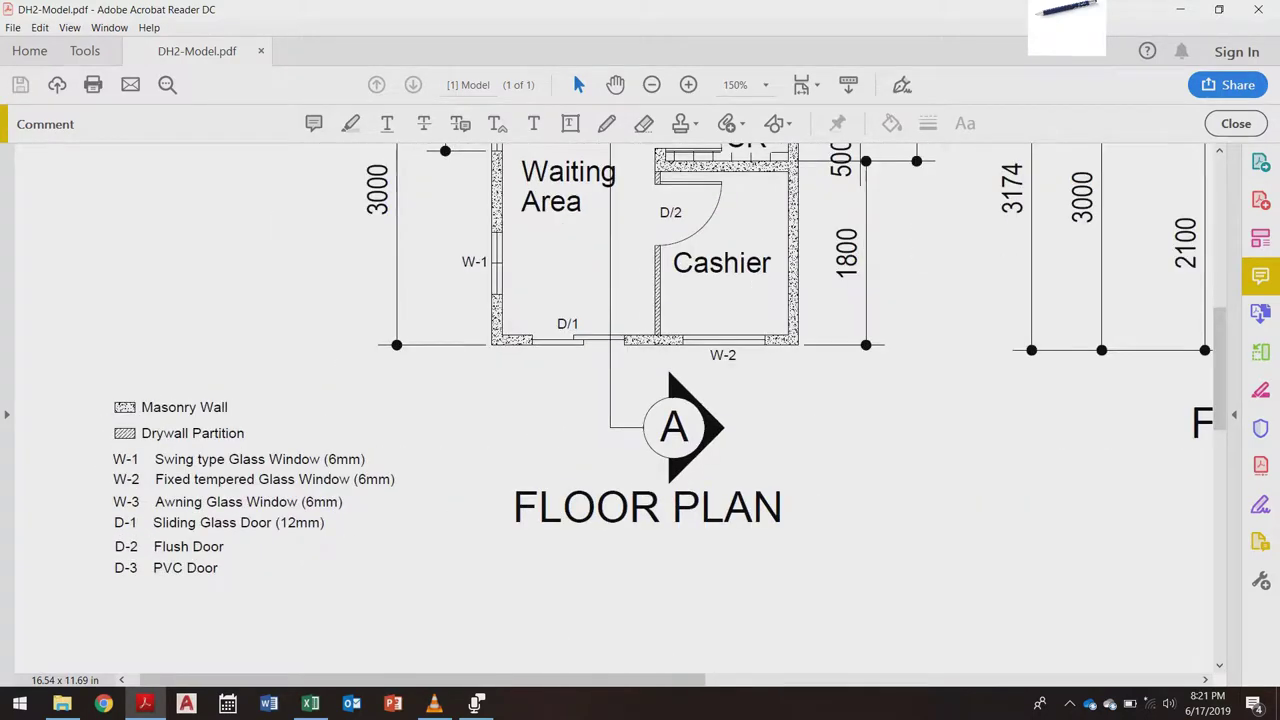
{"action": "scroll", "coordinate": [640, 400], "scroll_direction": "up", "scroll_amount": 2}
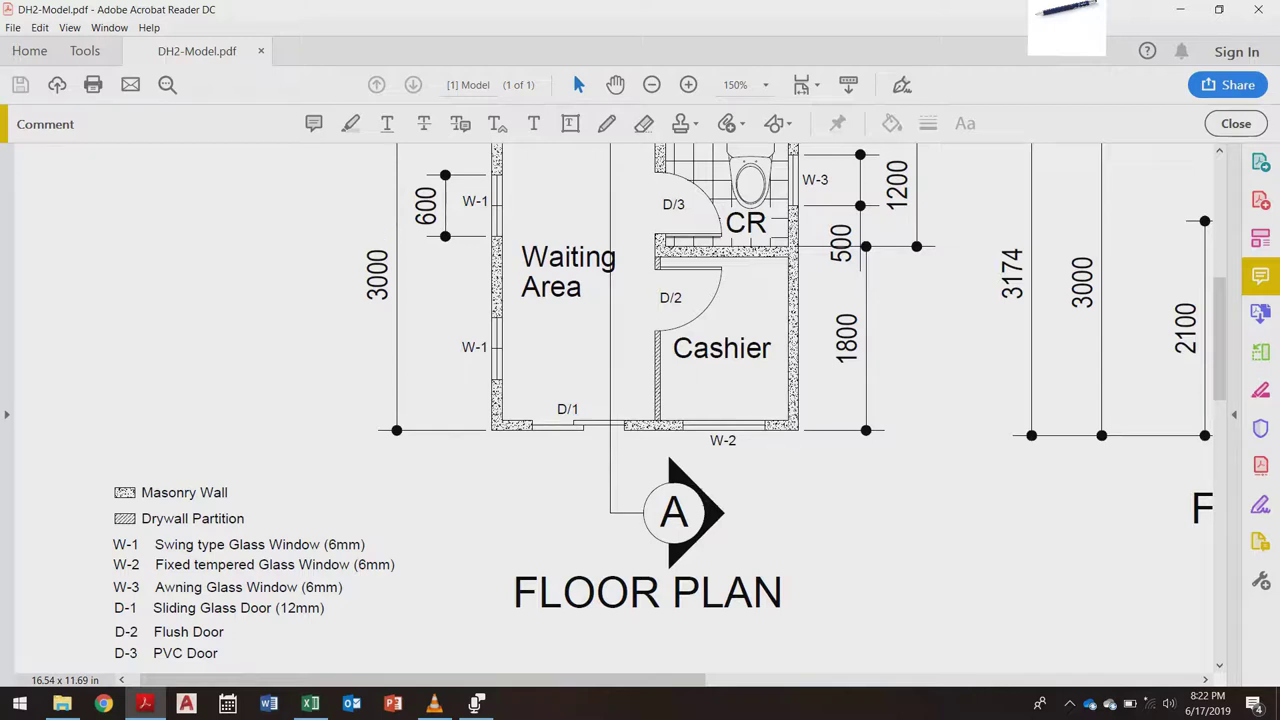
{"action": "scroll", "coordinate": [669, 400], "scroll_direction": "down", "scroll_amount": 1}
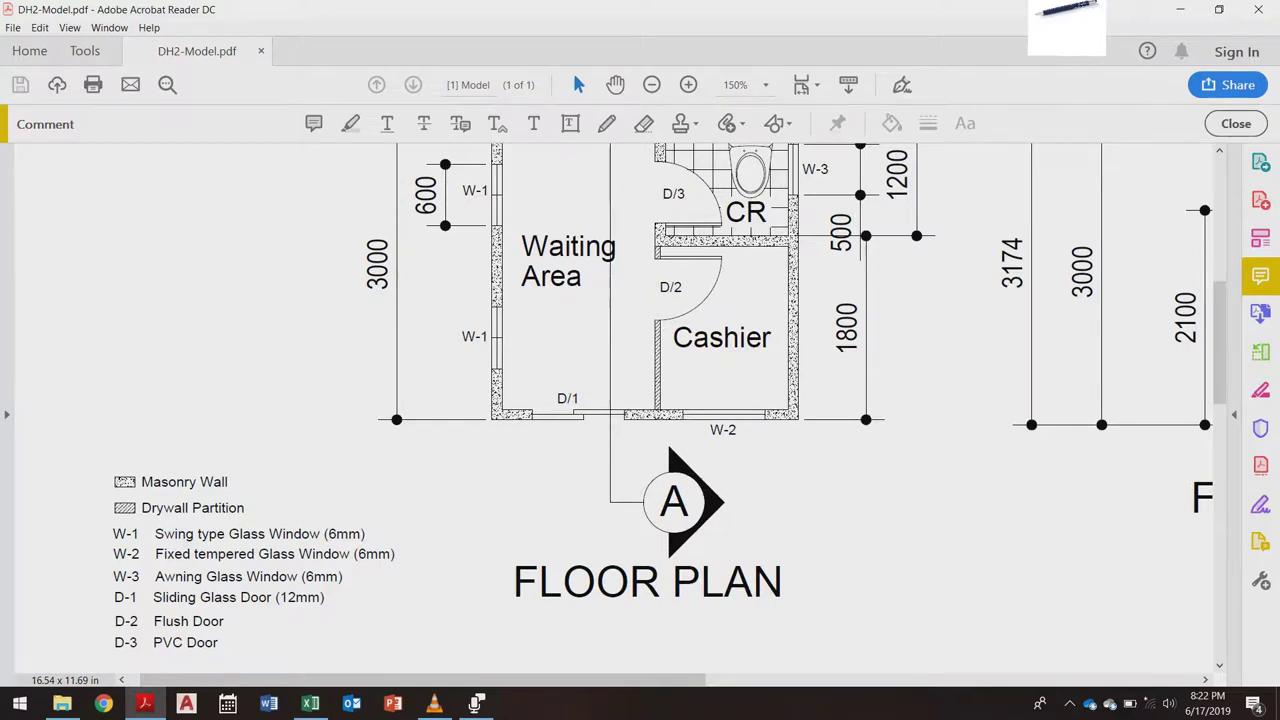
{"action": "scroll", "coordinate": [669, 401], "scroll_direction": "up", "scroll_amount": 1}
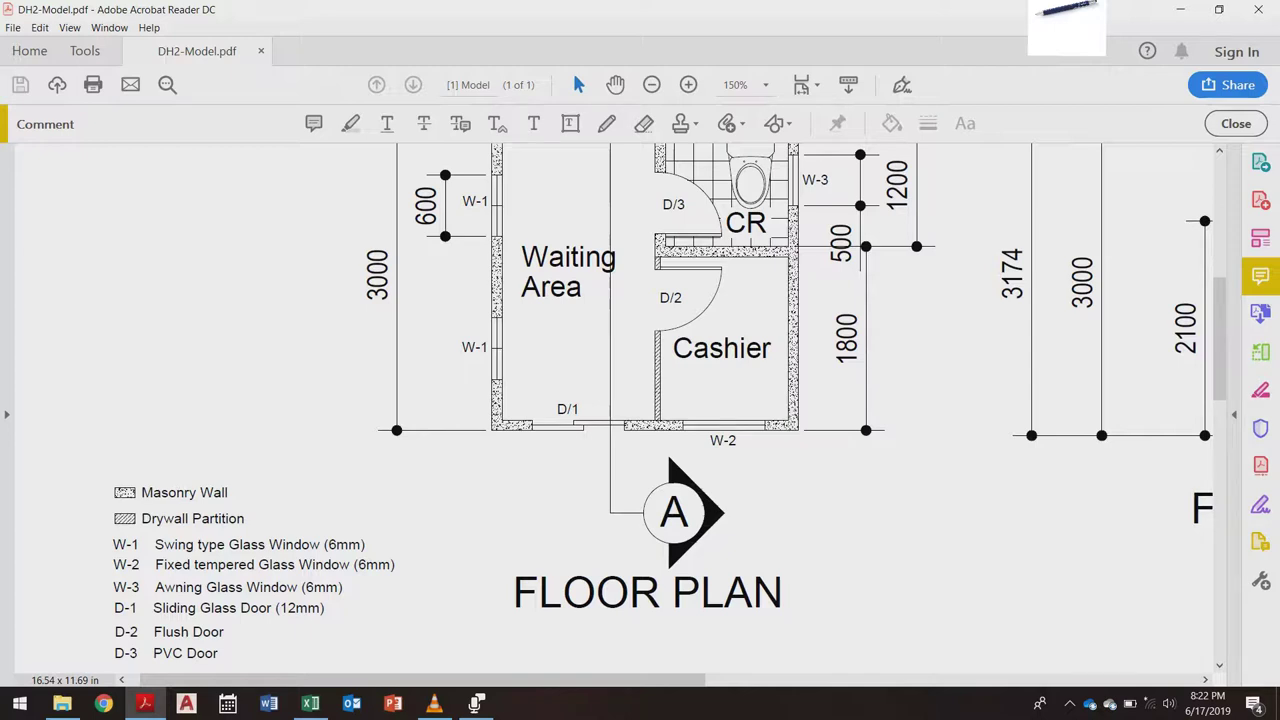
{"action": "scroll", "coordinate": [669, 401], "scroll_direction": "up", "scroll_amount": 1}
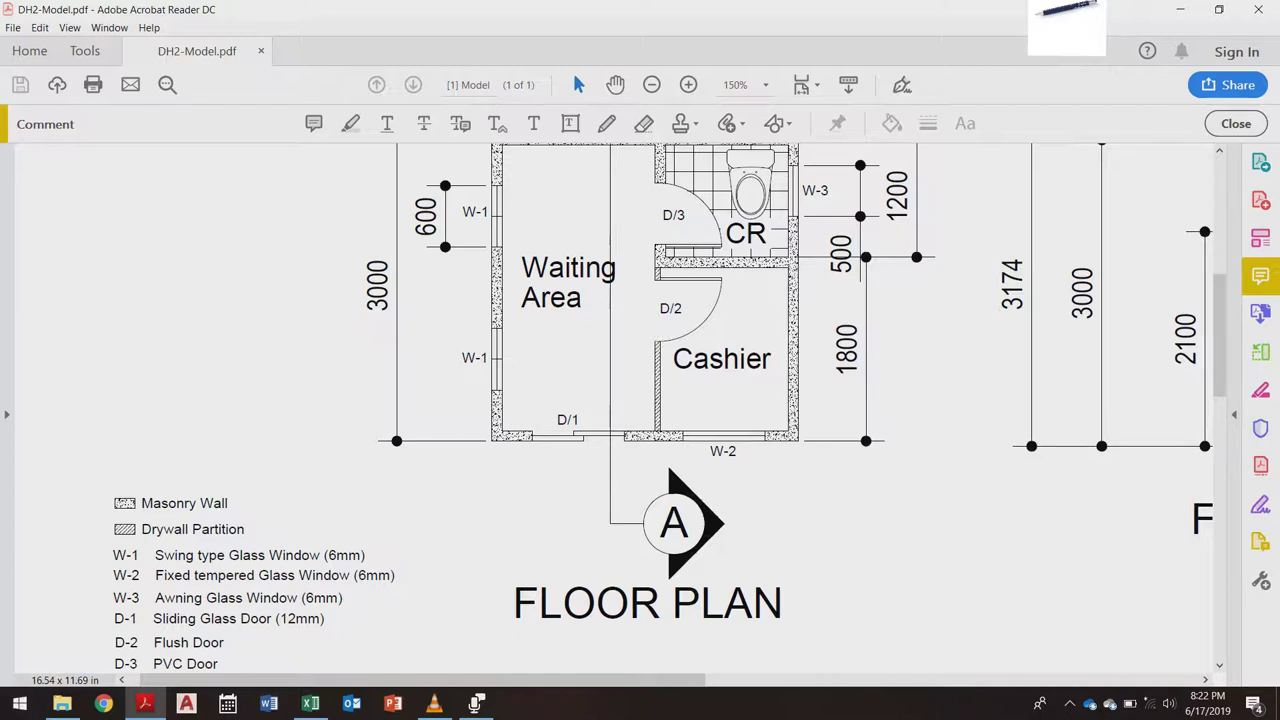
{"action": "scroll", "coordinate": [669, 405], "scroll_direction": "up", "scroll_amount": 1}
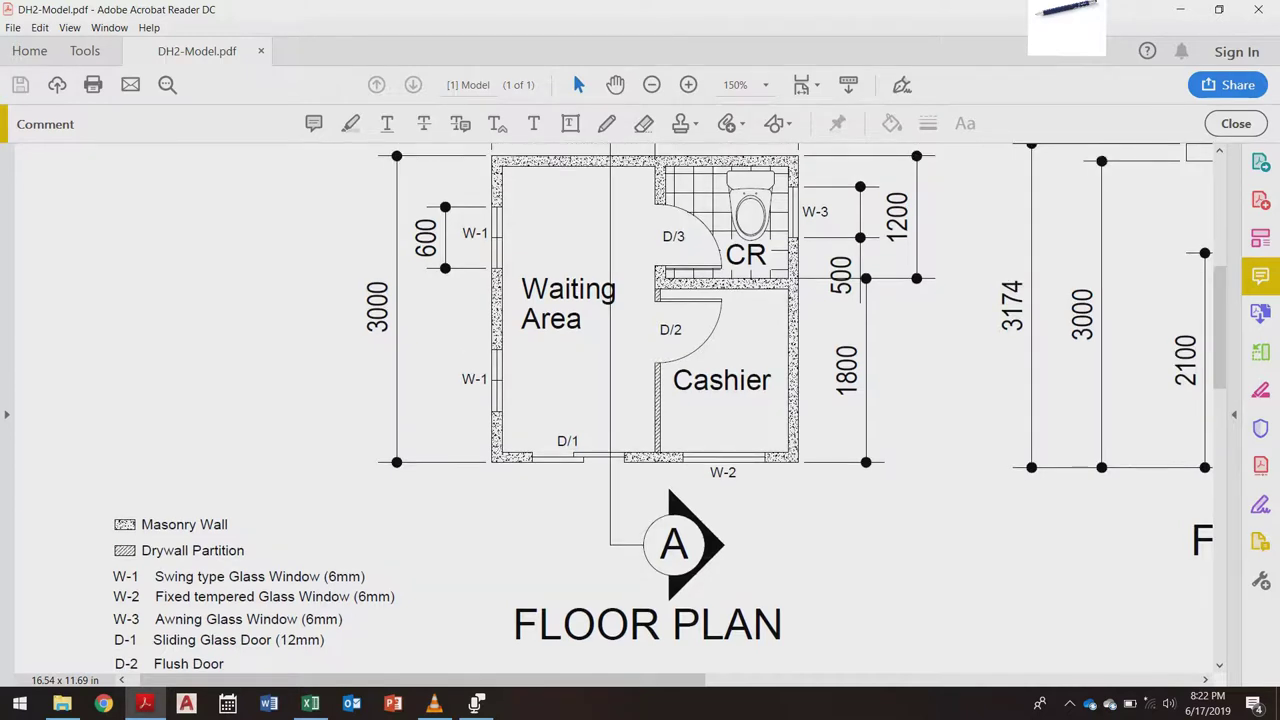
{"action": "scroll", "coordinate": [669, 408], "scroll_direction": "down", "scroll_amount": 2}
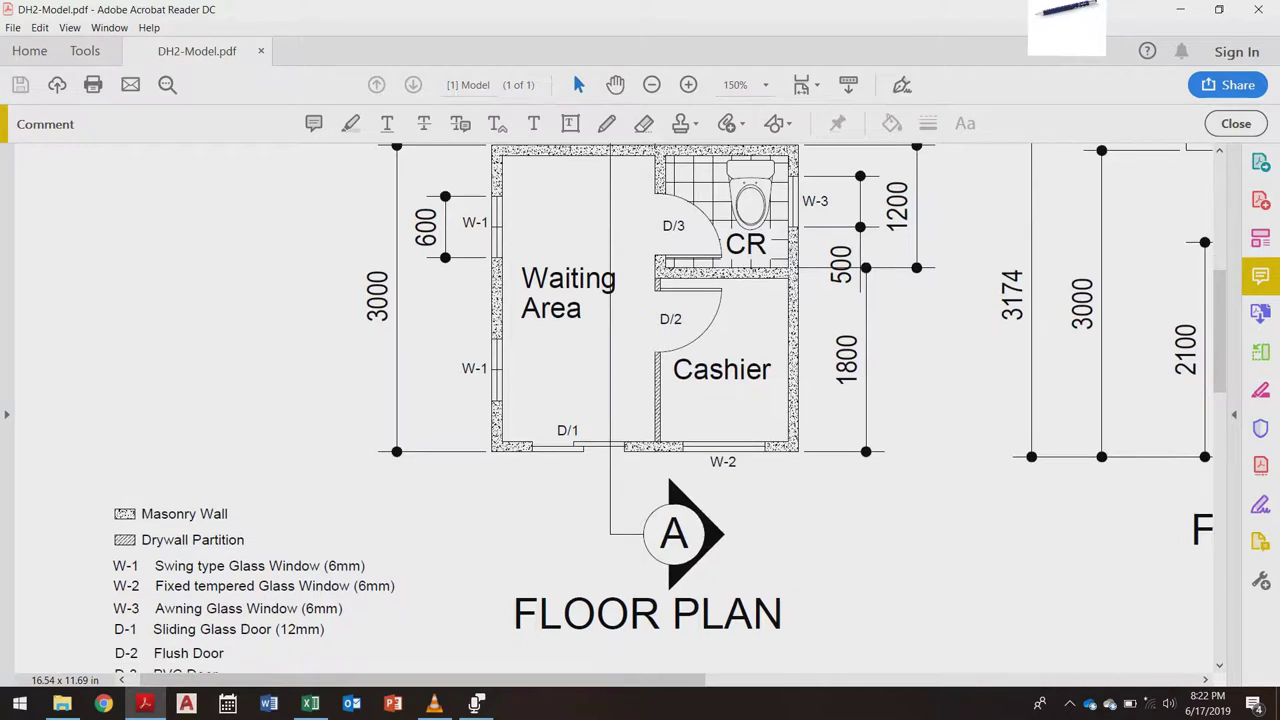
{"action": "scroll", "coordinate": [669, 408], "scroll_direction": "down", "scroll_amount": 1}
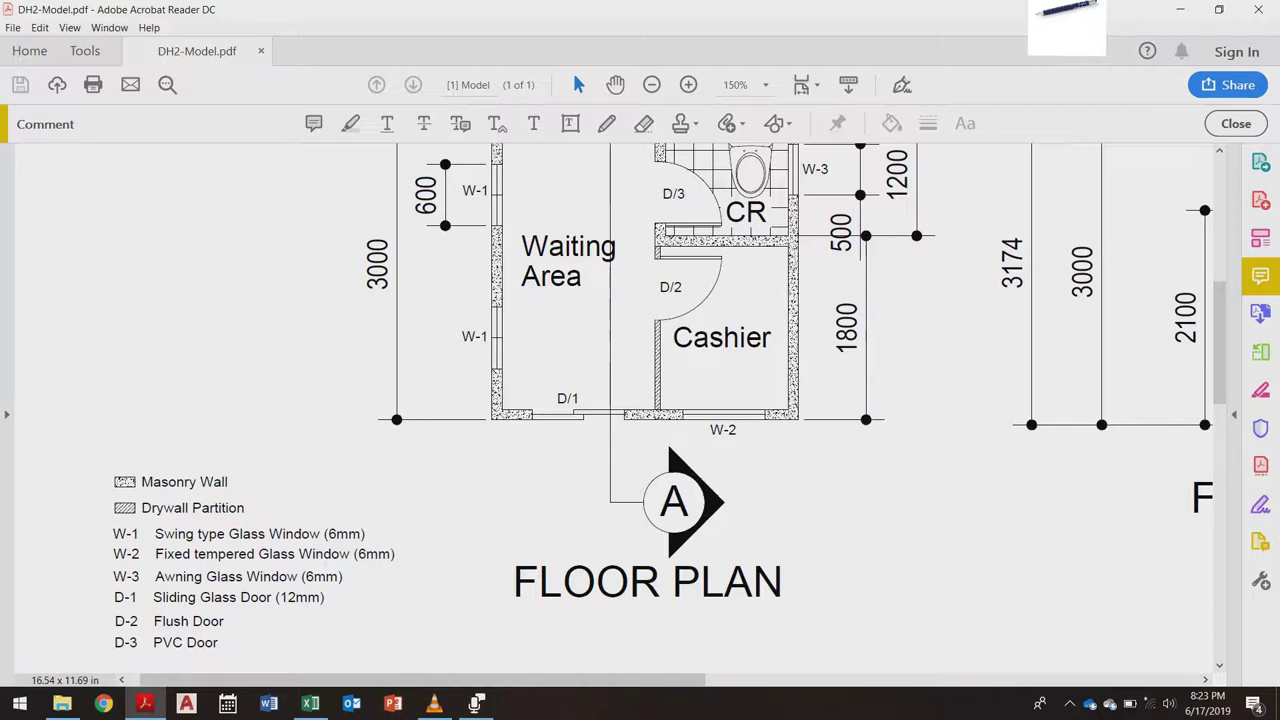
{"action": "scroll", "coordinate": [669, 415], "scroll_direction": "down", "scroll_amount": 1}
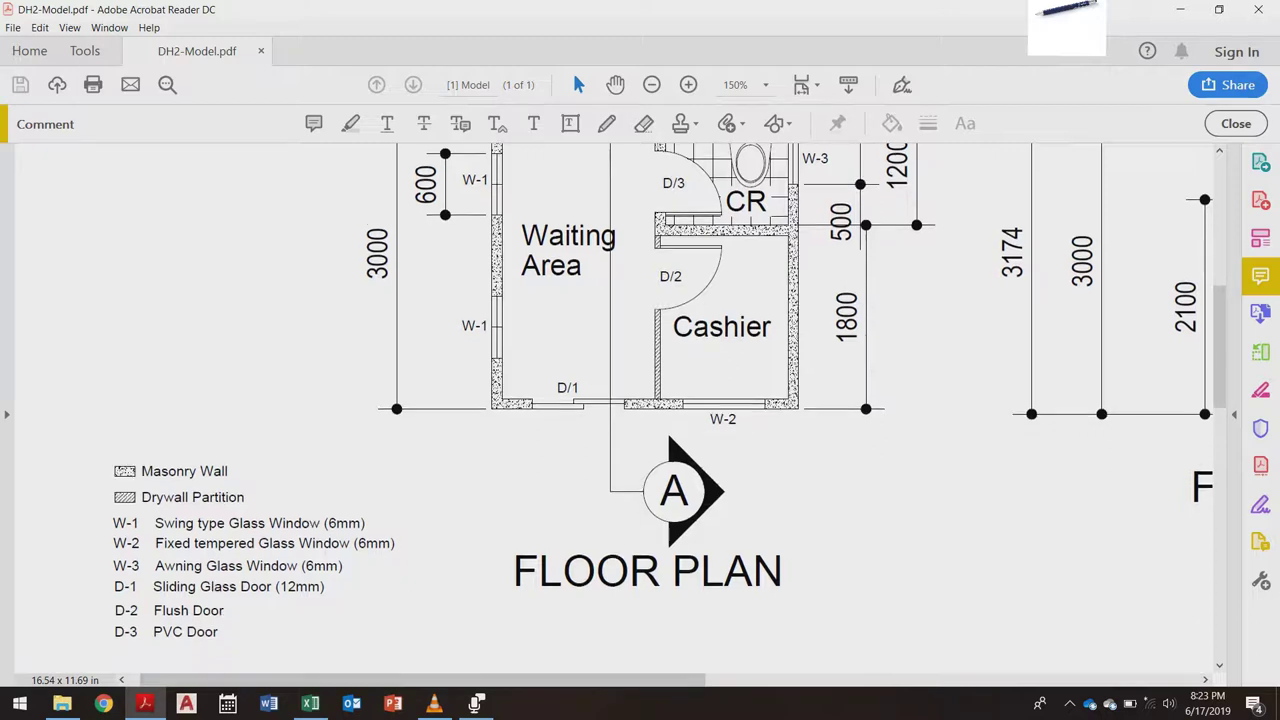
{"action": "scroll", "coordinate": [669, 400], "scroll_direction": "up", "scroll_amount": 3}
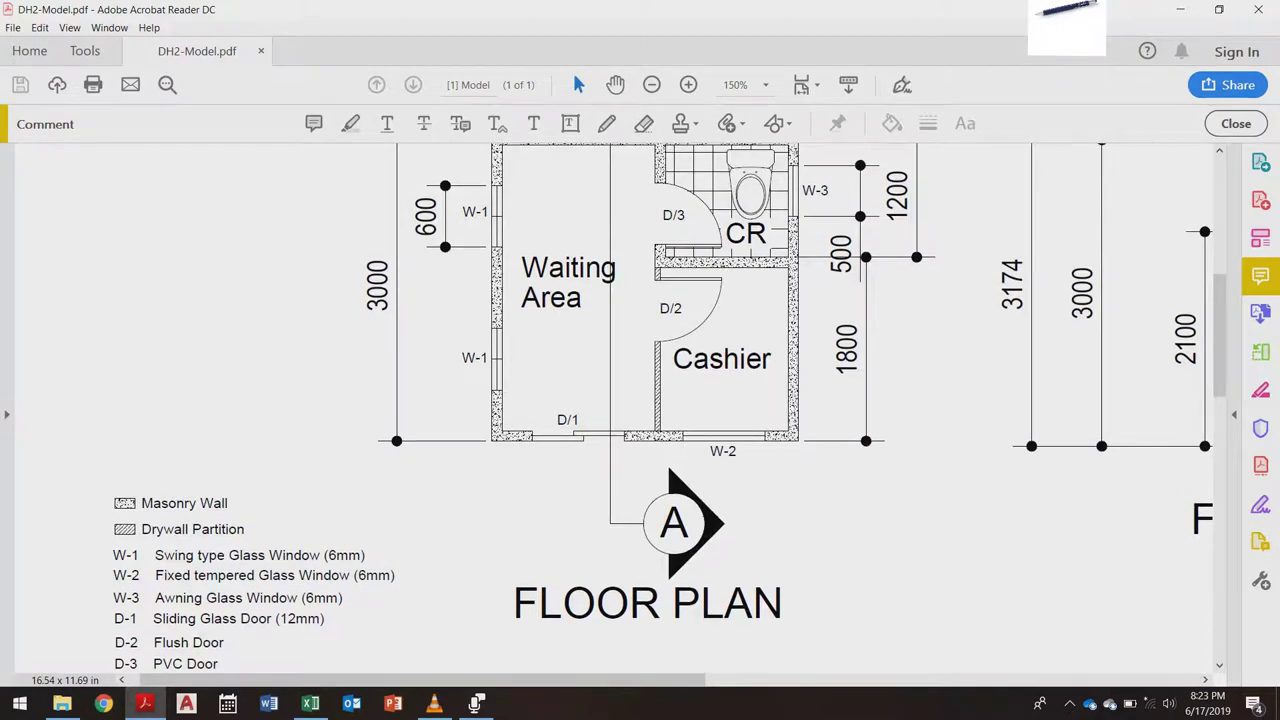
{"action": "scroll", "coordinate": [669, 405], "scroll_direction": "down", "scroll_amount": 1}
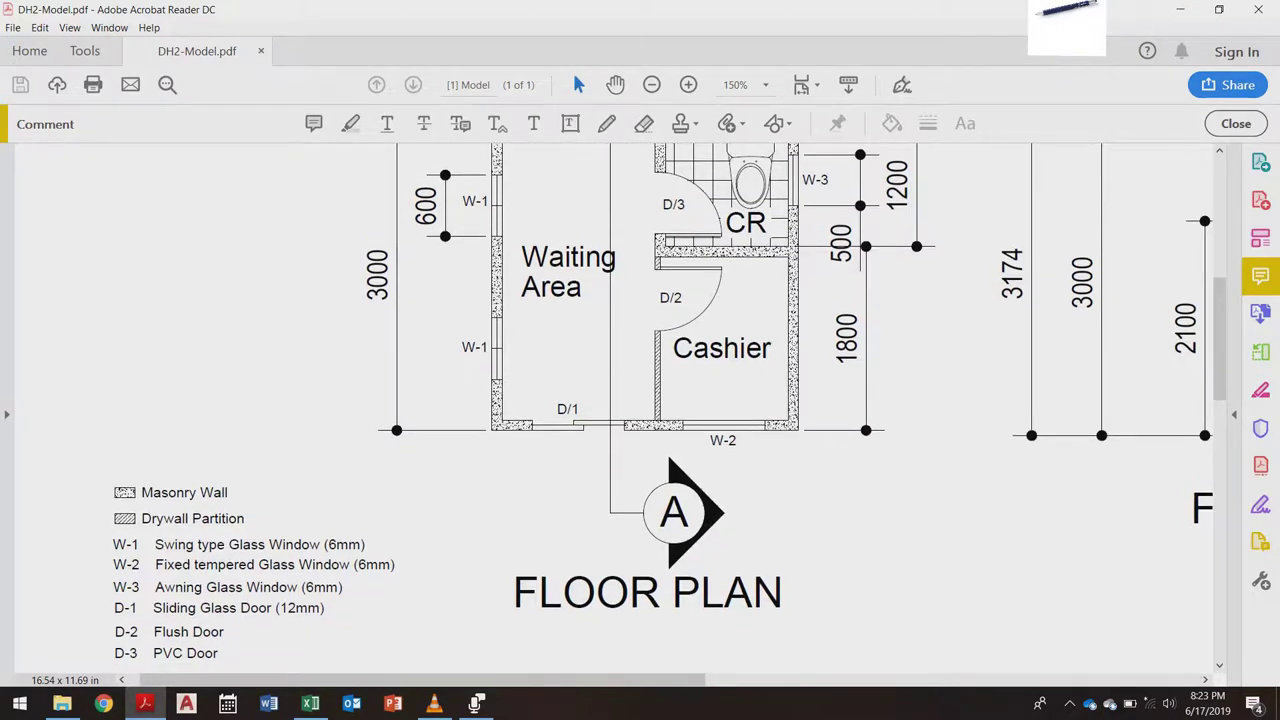
Step: Examine the front elevation's overall heights and its door and window dimensions
{"action": "scroll", "coordinate": [669, 405], "scroll_direction": "down", "scroll_amount": 5}
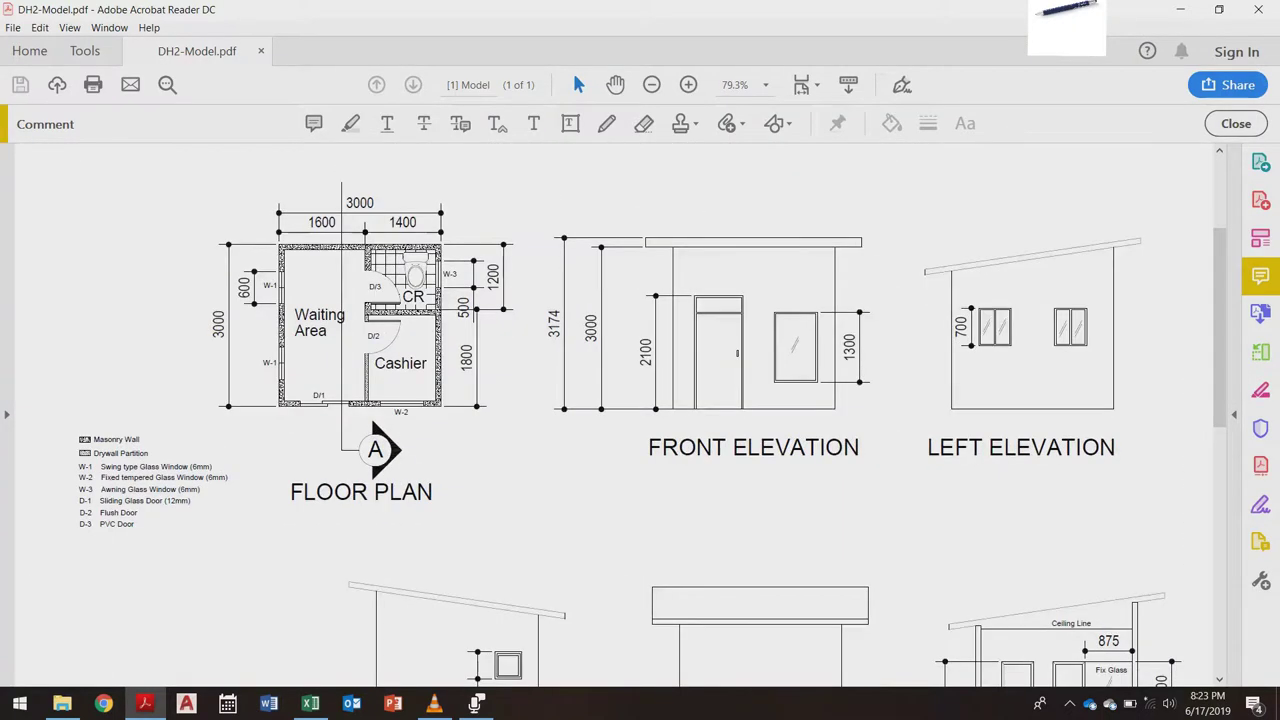
{"action": "scroll", "coordinate": [669, 405], "scroll_direction": "up", "scroll_amount": 1}
{"action": "scroll", "coordinate": [669, 405], "scroll_direction": "up", "scroll_amount": 1}
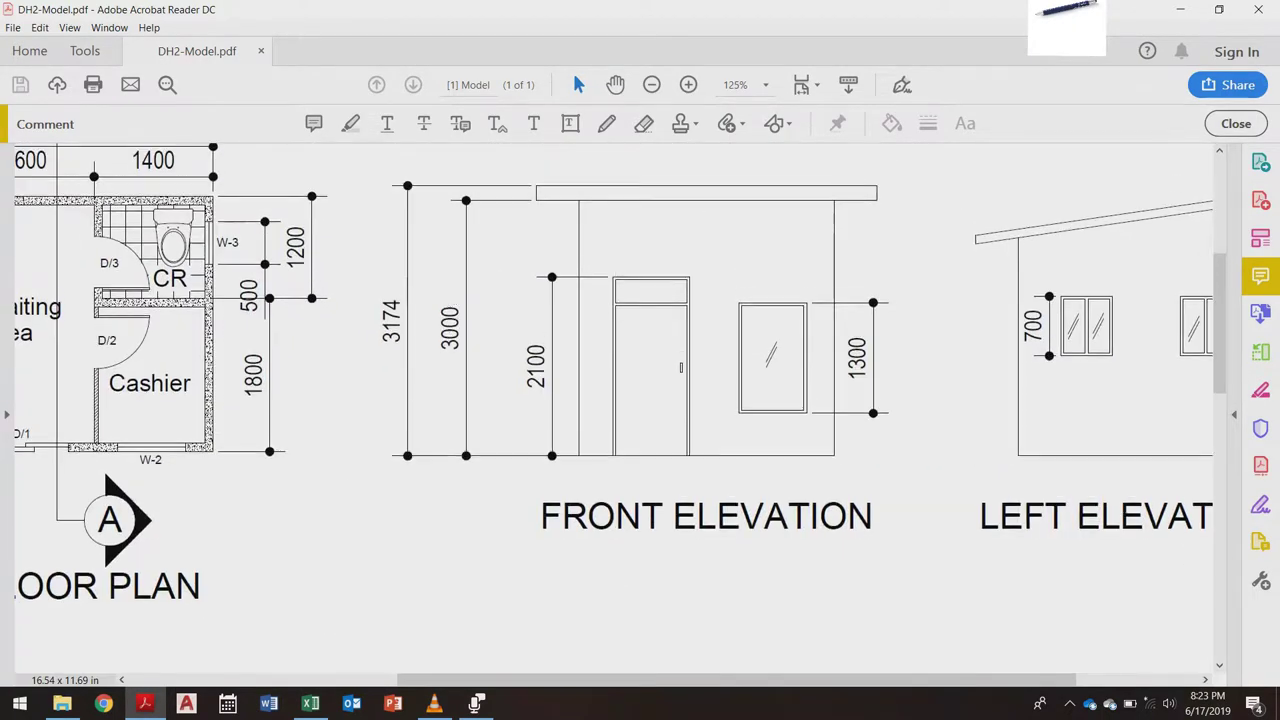
{"action": "scroll", "coordinate": [669, 405], "scroll_direction": "up", "scroll_amount": 1}
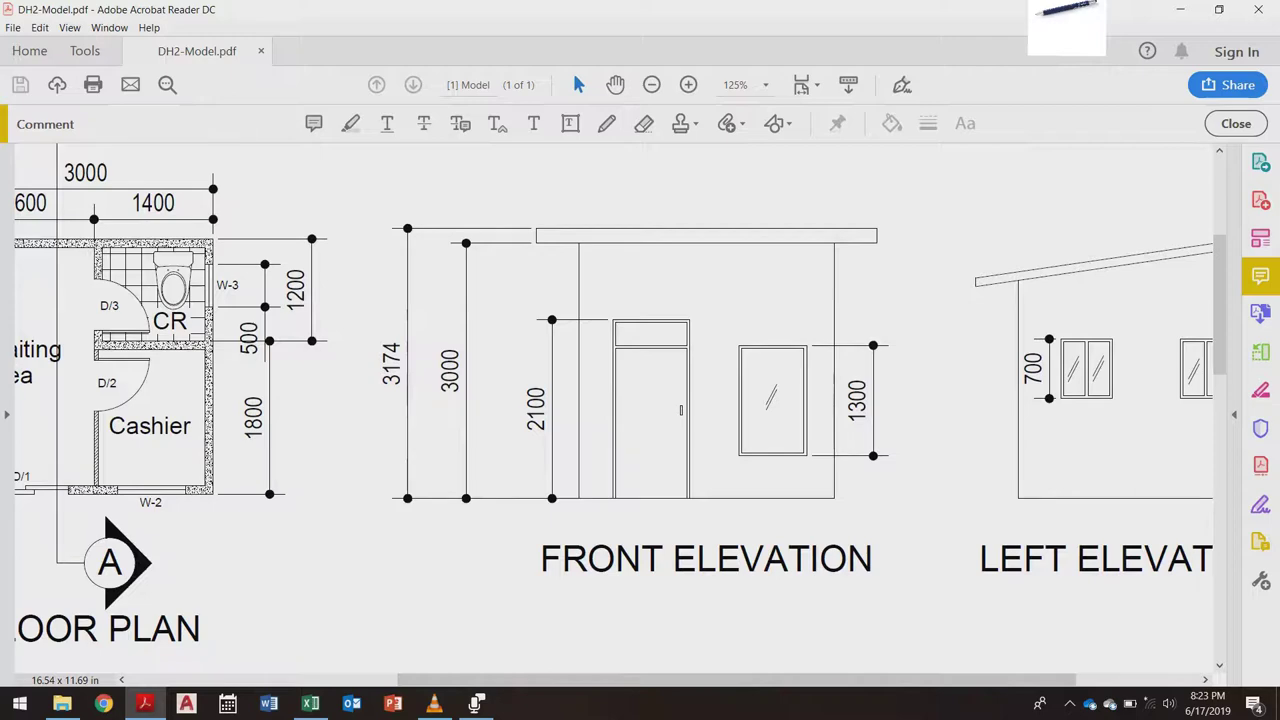
{"action": "scroll", "coordinate": [669, 405], "scroll_direction": "down", "scroll_amount": 2}
{"action": "scroll", "coordinate": [669, 405], "scroll_direction": "up", "scroll_amount": 1}
{"action": "scroll", "coordinate": [669, 405], "scroll_direction": "down", "scroll_amount": 1}
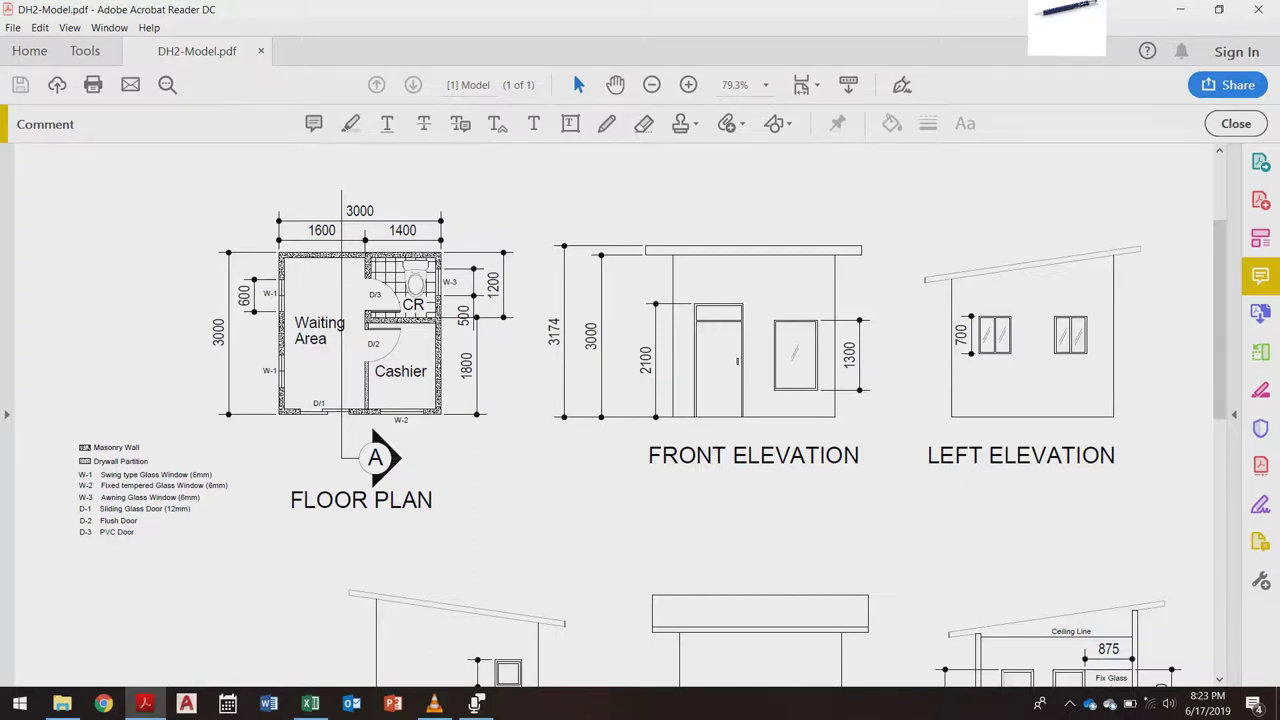
Step: Examine the left, right and rear elevations and Section Thru A, including the window, door and fixed-glass dimensions
{"action": "scroll", "coordinate": [640, 415], "scroll_direction": "down", "scroll_amount": 4}
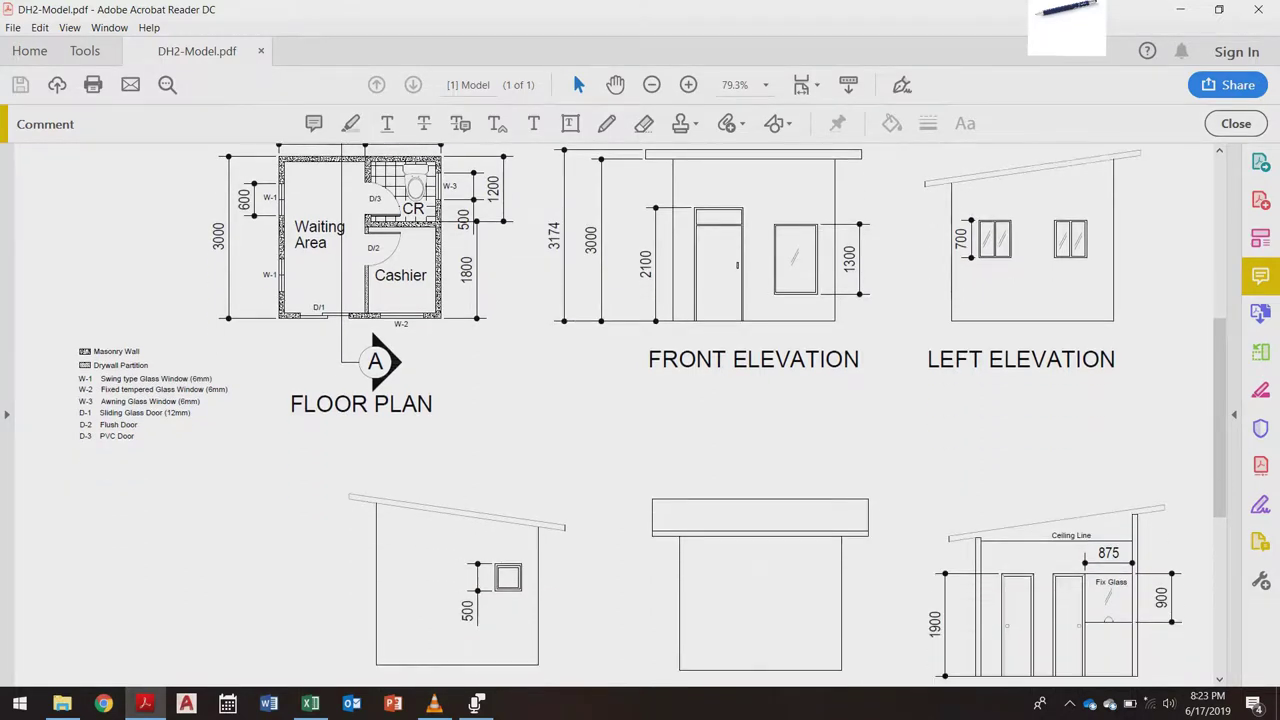
{"action": "scroll", "coordinate": [652, 415], "scroll_direction": "up", "scroll_amount": 3}
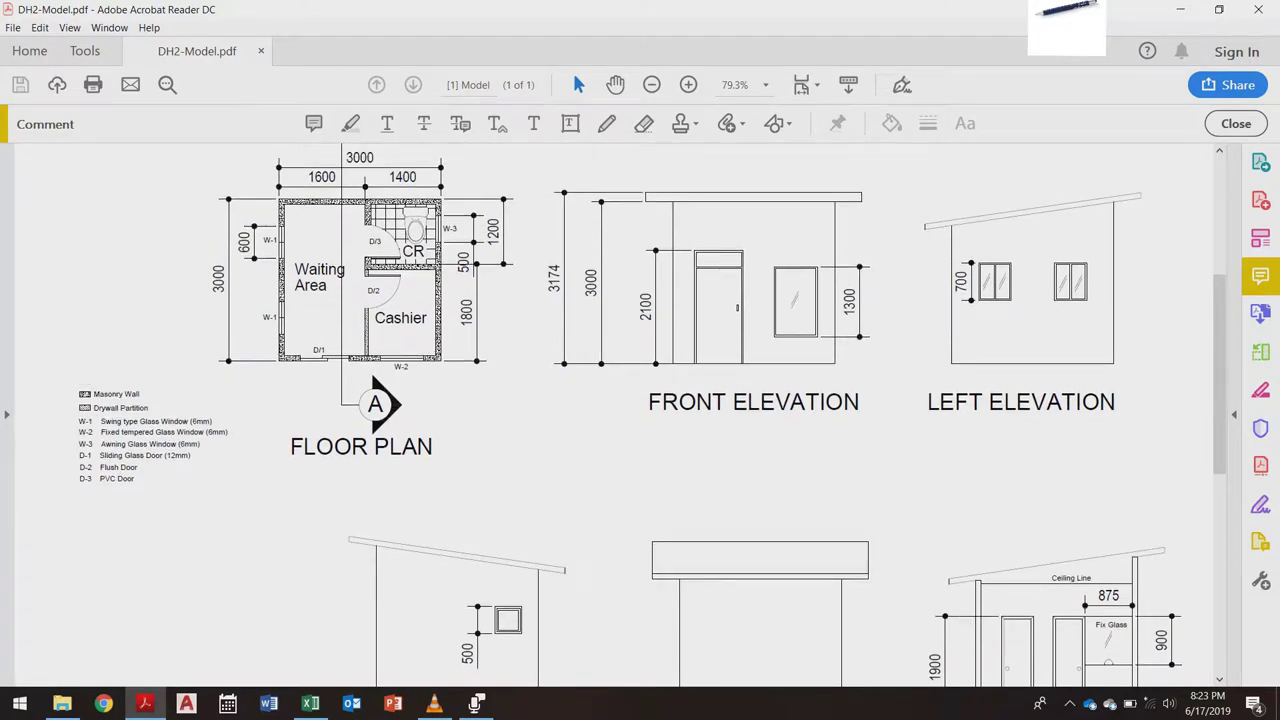
{"action": "scroll", "coordinate": [652, 415], "scroll_direction": "down", "scroll_amount": 2}
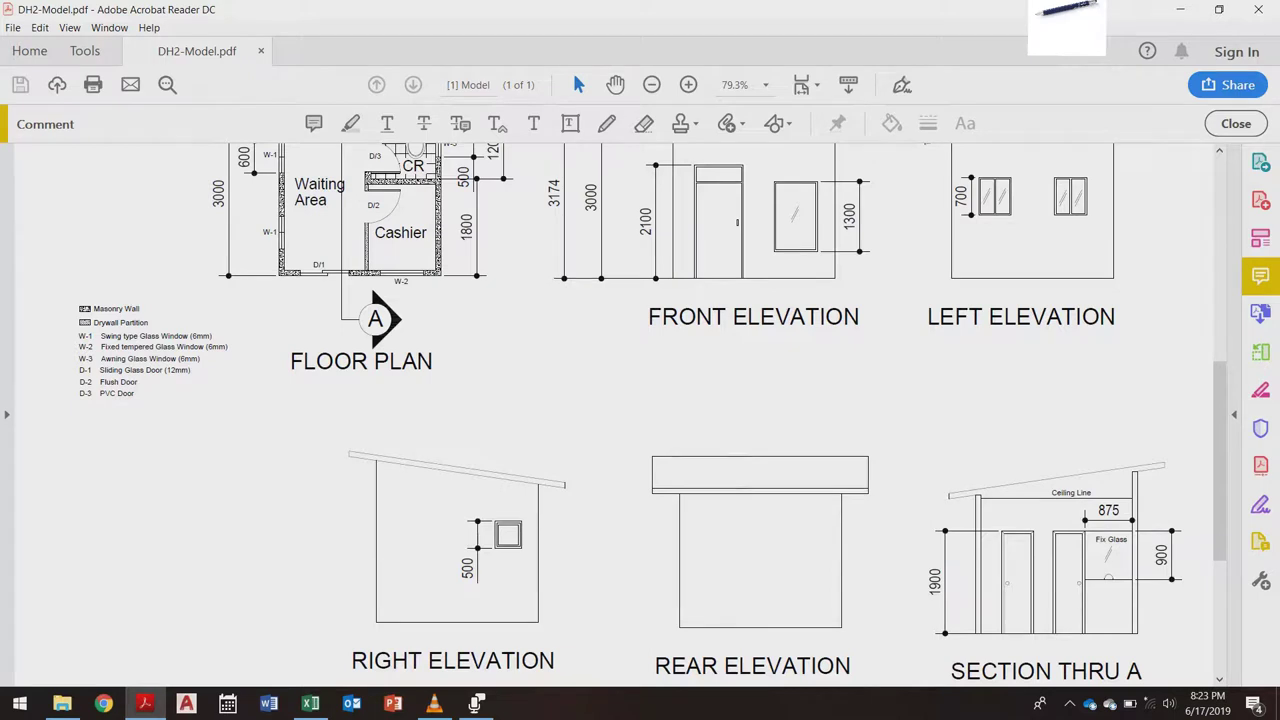
{"action": "scroll", "coordinate": [652, 415], "scroll_direction": "up", "scroll_amount": 2}
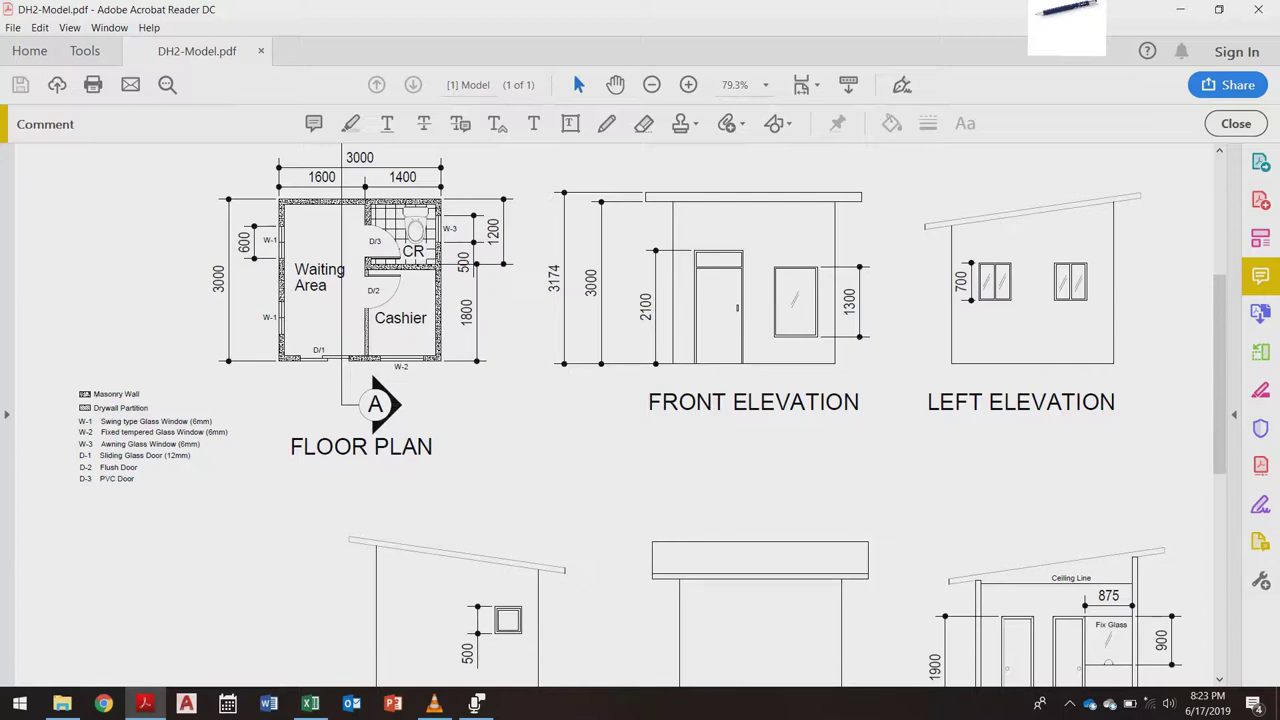
{"action": "scroll", "coordinate": [652, 415], "scroll_direction": "down", "scroll_amount": 3}
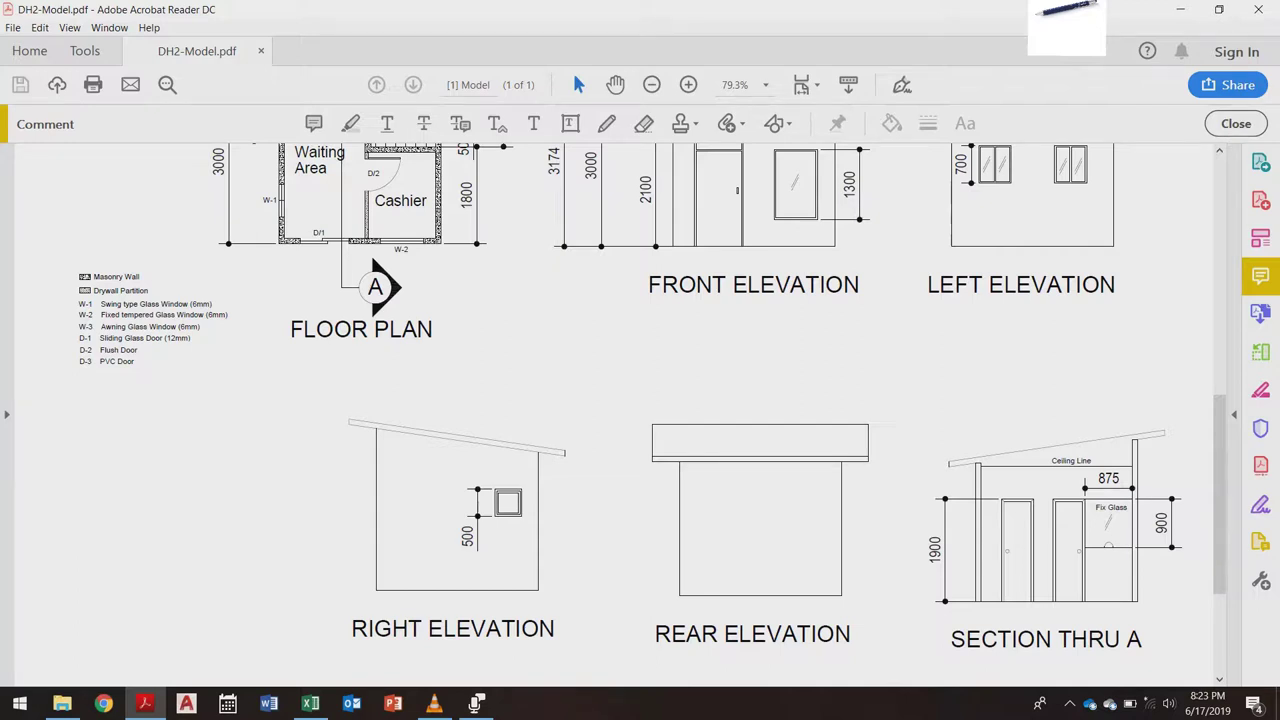
{"action": "scroll", "coordinate": [652, 415], "scroll_direction": "up", "scroll_amount": 3}
{"action": "scroll", "coordinate": [652, 415], "scroll_direction": "down", "scroll_amount": 2}
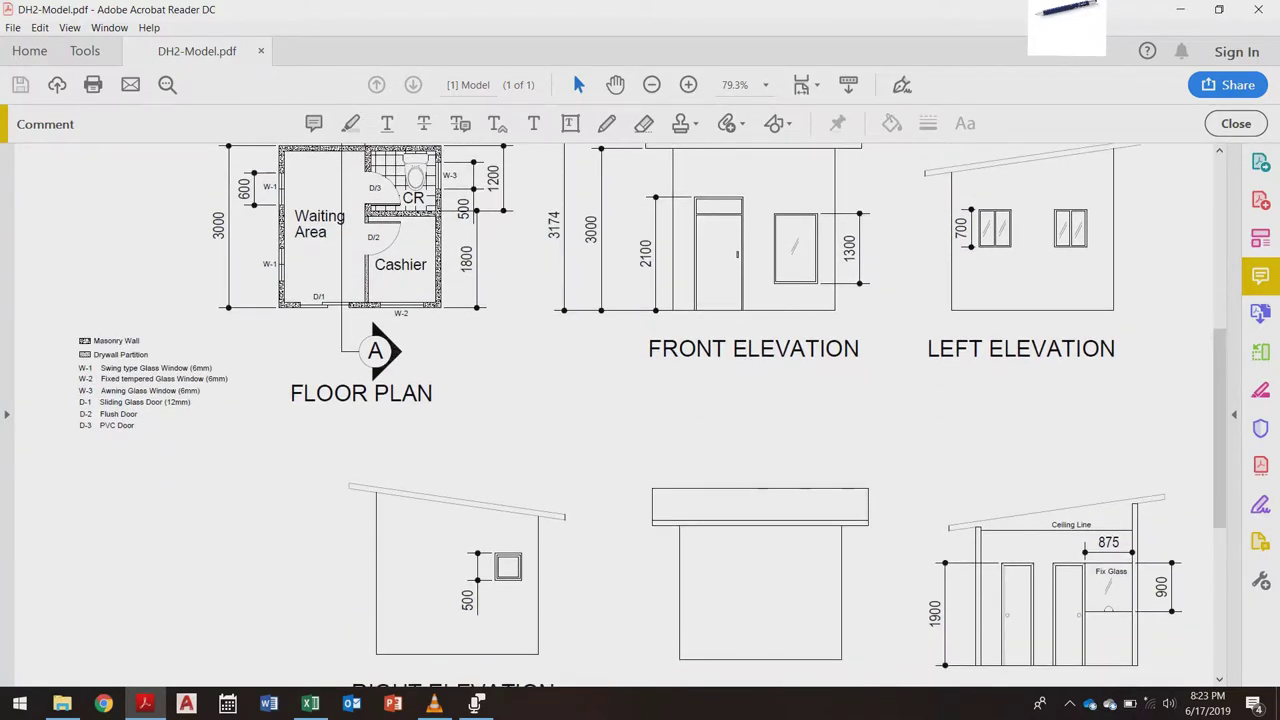
{"action": "scroll", "coordinate": [652, 415], "scroll_direction": "down", "scroll_amount": 1}
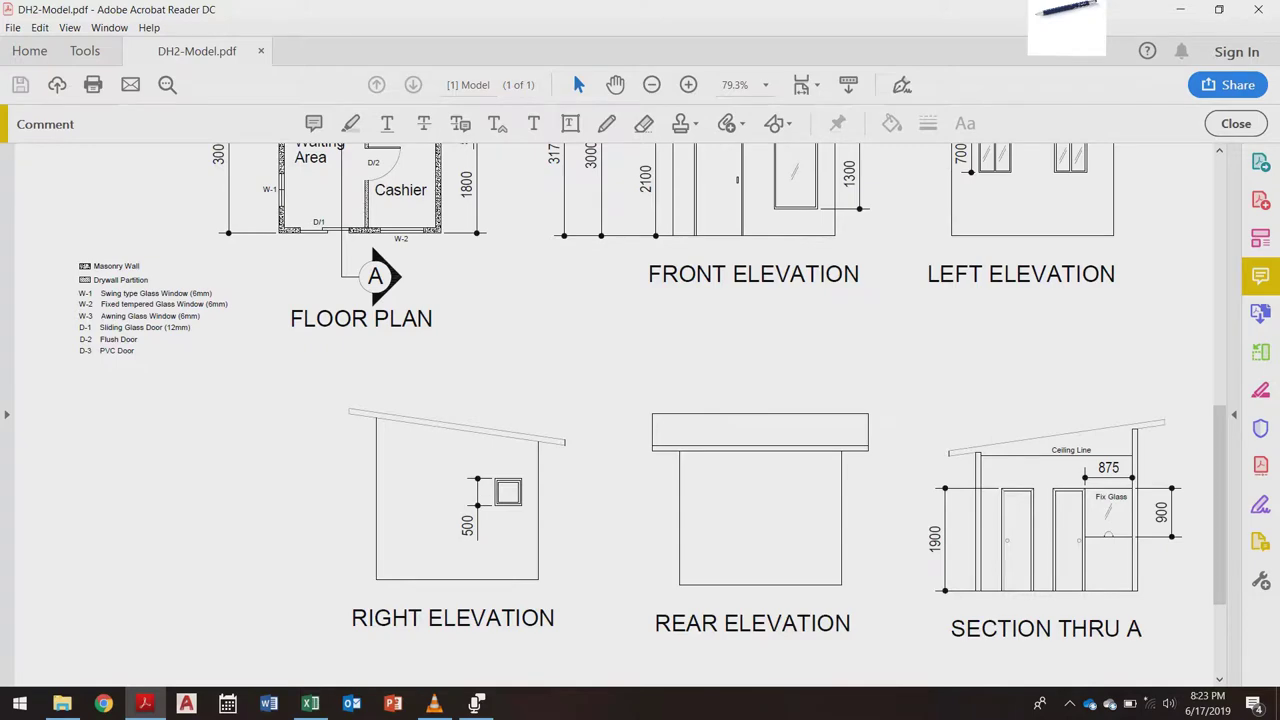
{"action": "scroll", "coordinate": [1195, 603], "scroll_direction": "up", "scroll_amount": 3}
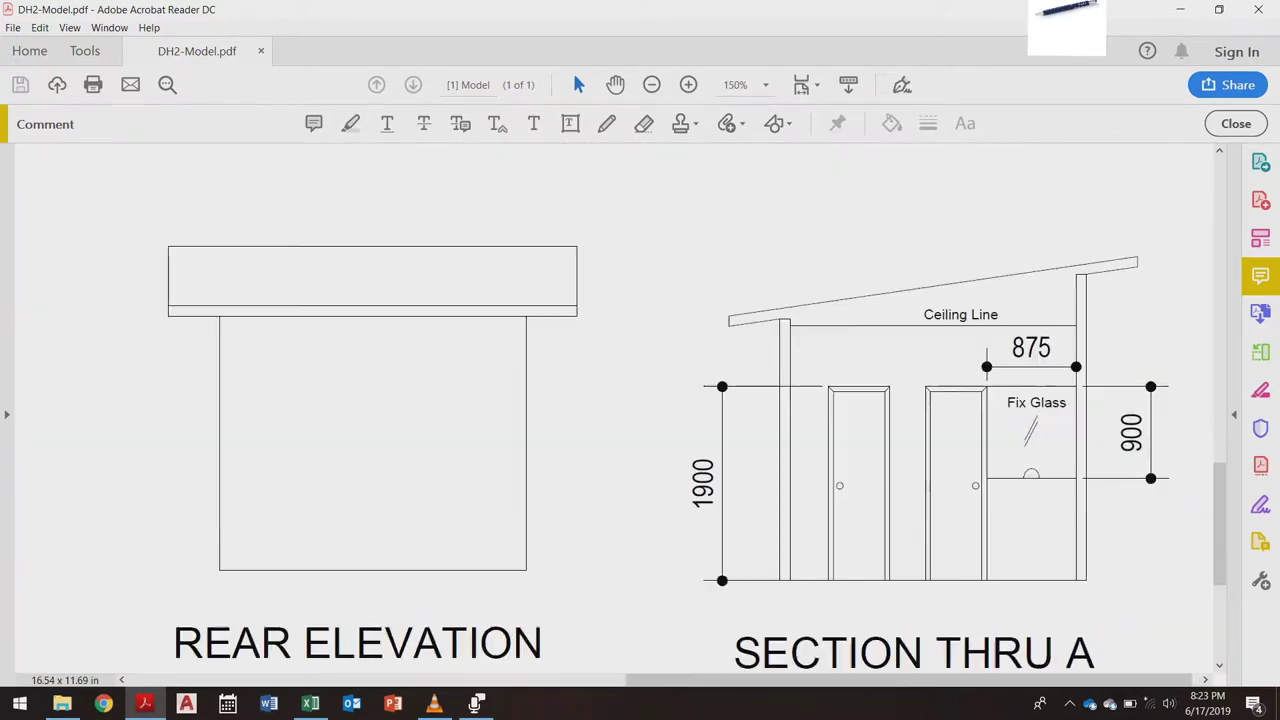
{"action": "scroll", "coordinate": [640, 415], "scroll_direction": "down", "scroll_amount": 4}
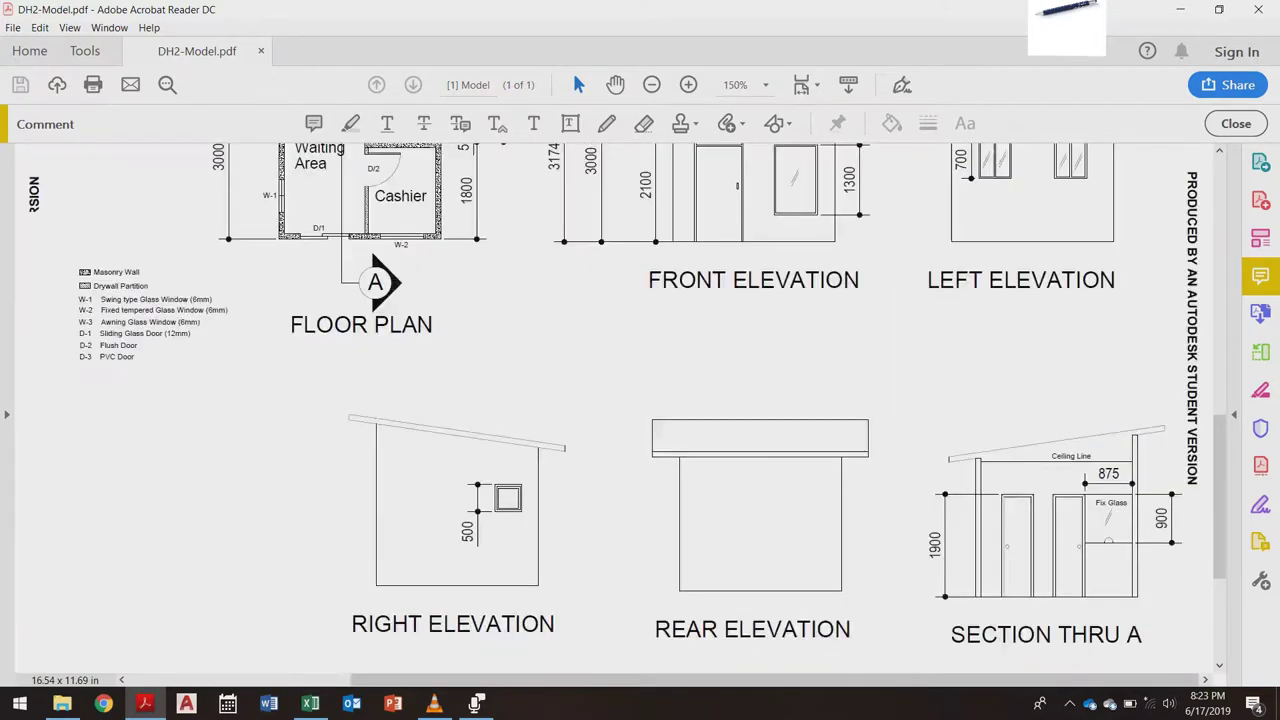
Step: Compare the floor plan with the front, left, right and rear elevations and Section Thru A, then fit the whole sheet in view
{"action": "scroll", "coordinate": [640, 415], "scroll_direction": "up", "scroll_amount": 3}
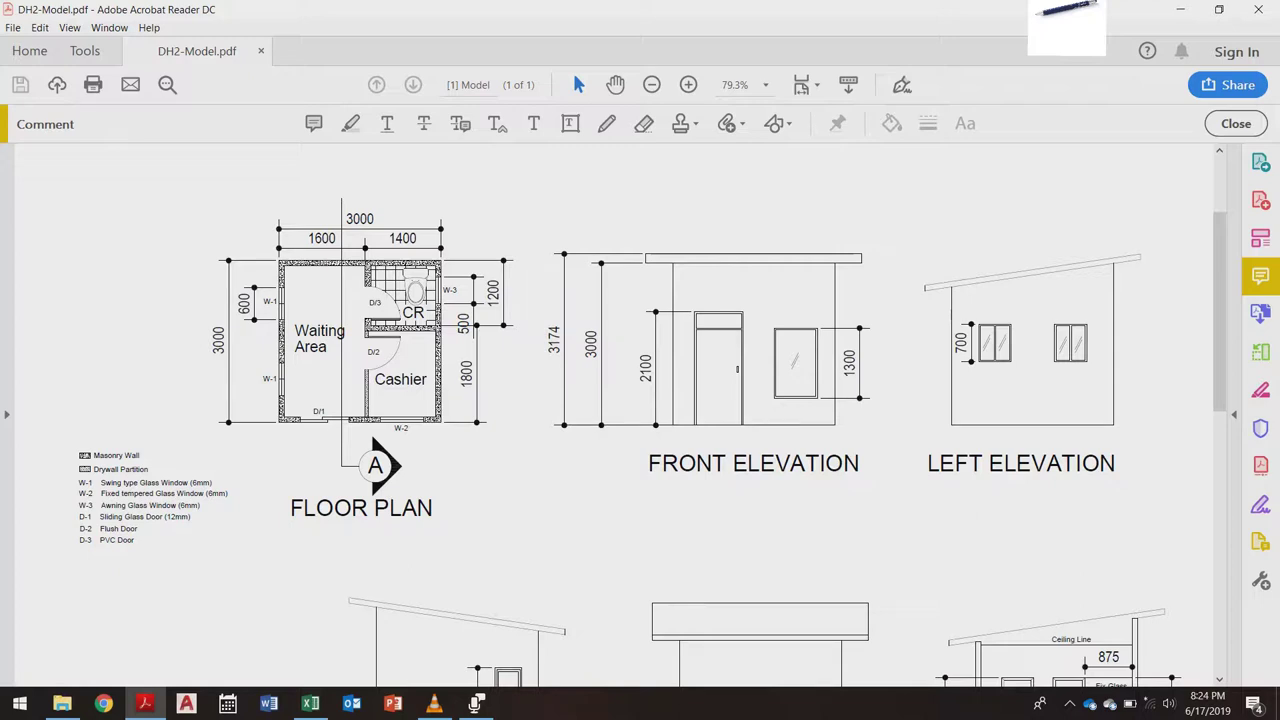
{"action": "scroll", "coordinate": [640, 415], "scroll_direction": "down", "scroll_amount": 3}
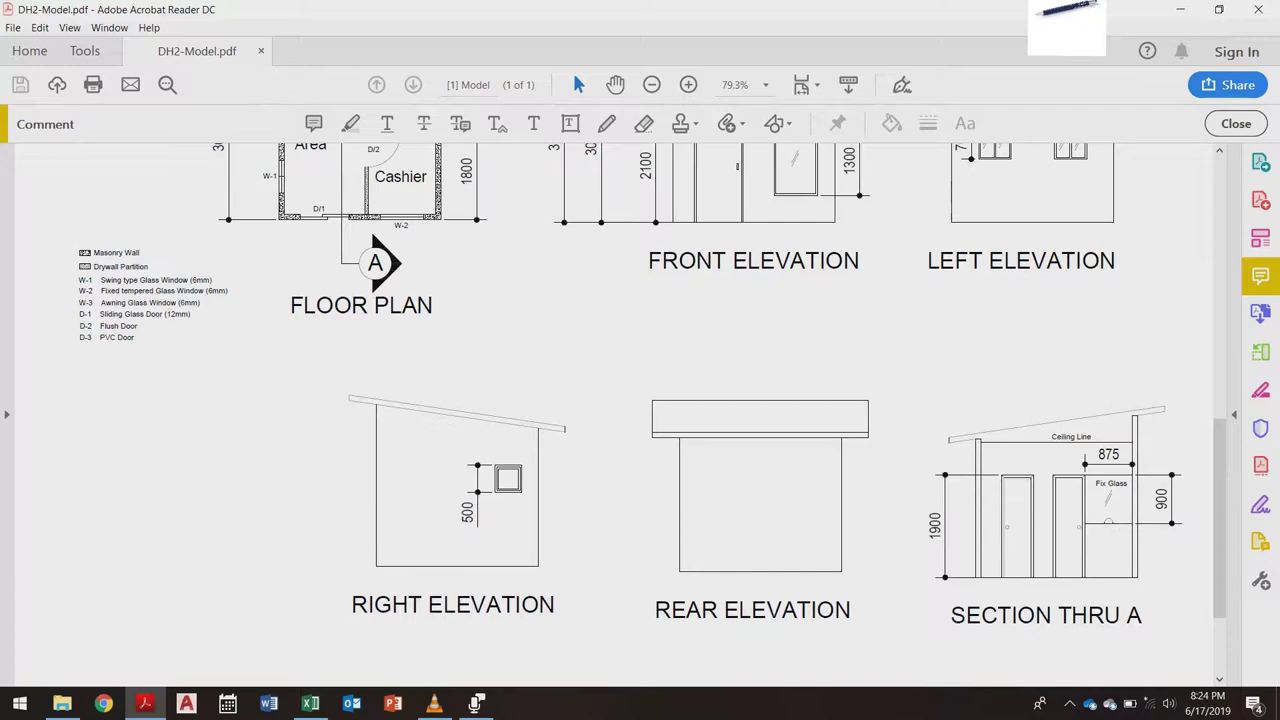
{"action": "scroll", "coordinate": [1190, 541], "scroll_direction": "up", "scroll_amount": 4}
{"action": "scroll", "coordinate": [1190, 541], "scroll_direction": "down", "scroll_amount": 7}
{"action": "scroll", "coordinate": [1190, 541], "scroll_direction": "up", "scroll_amount": 1}
{"action": "scroll", "coordinate": [1100, 500], "scroll_direction": "up", "scroll_amount": 2}
{"action": "scroll", "coordinate": [831, 549], "scroll_direction": "up", "scroll_amount": 2}
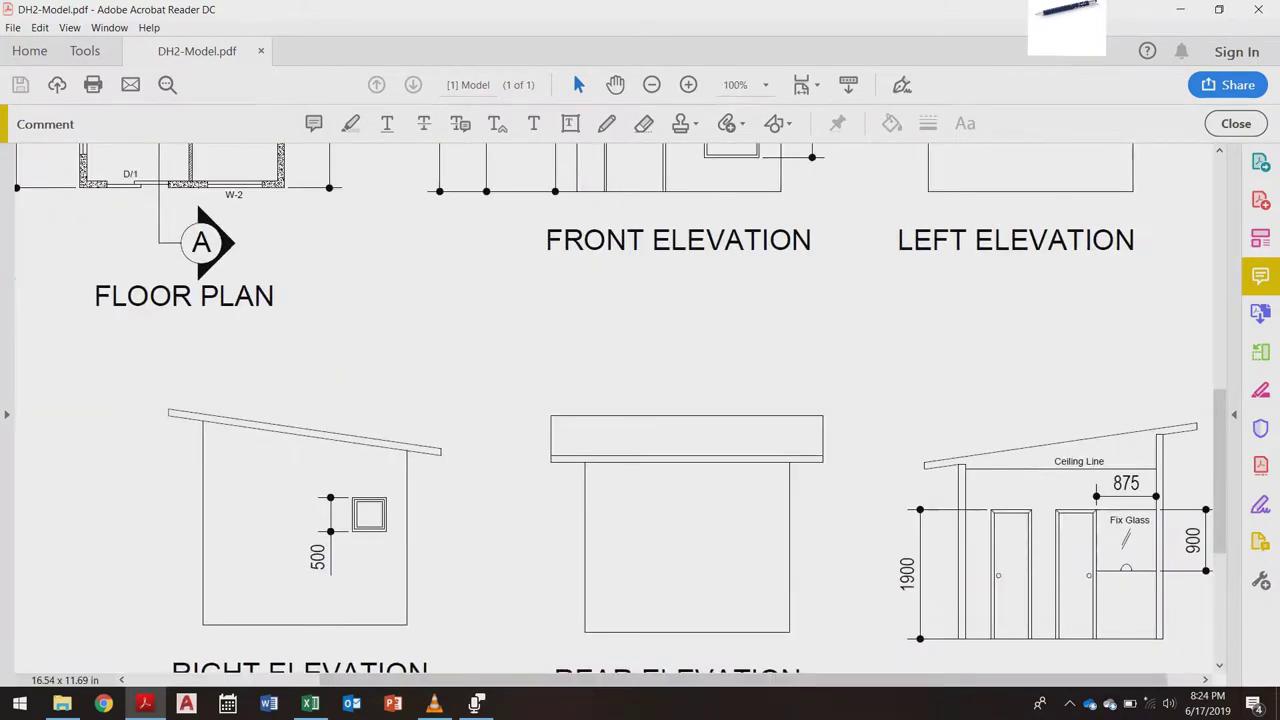
{"action": "scroll", "coordinate": [620, 404], "scroll_direction": "up", "scroll_amount": 2}
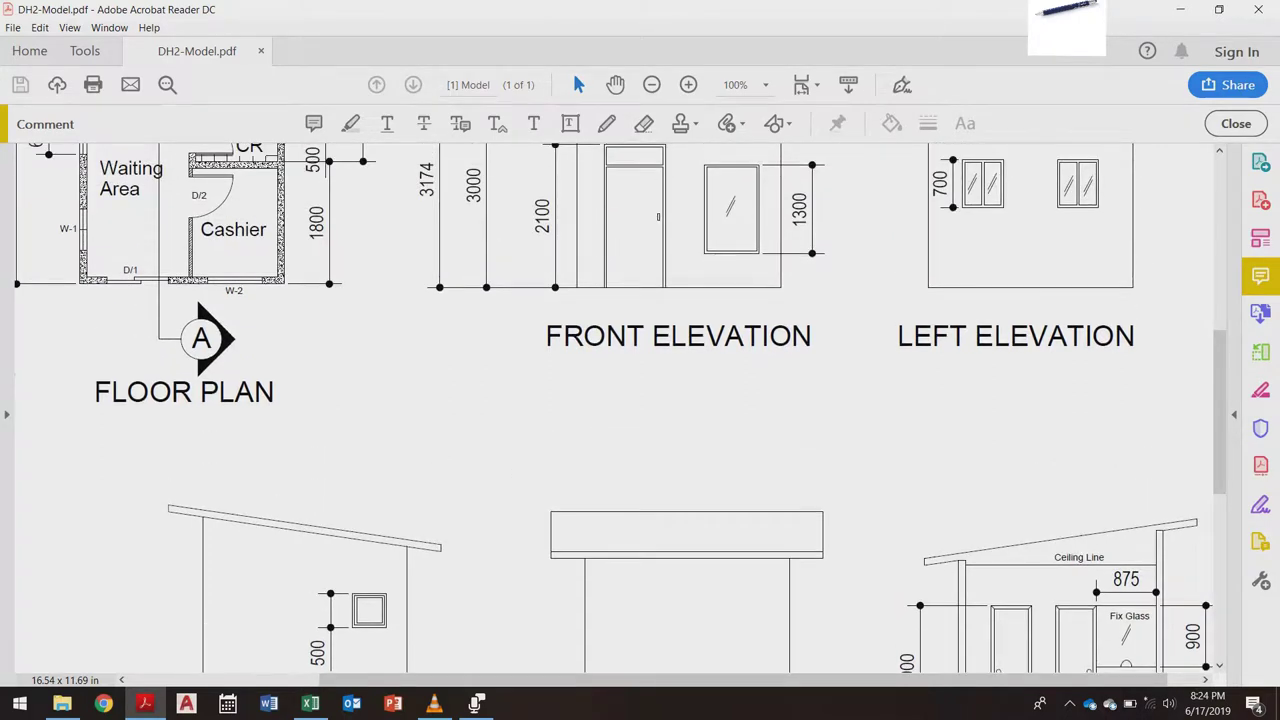
{"action": "scroll", "coordinate": [620, 404], "scroll_direction": "down", "scroll_amount": 1}
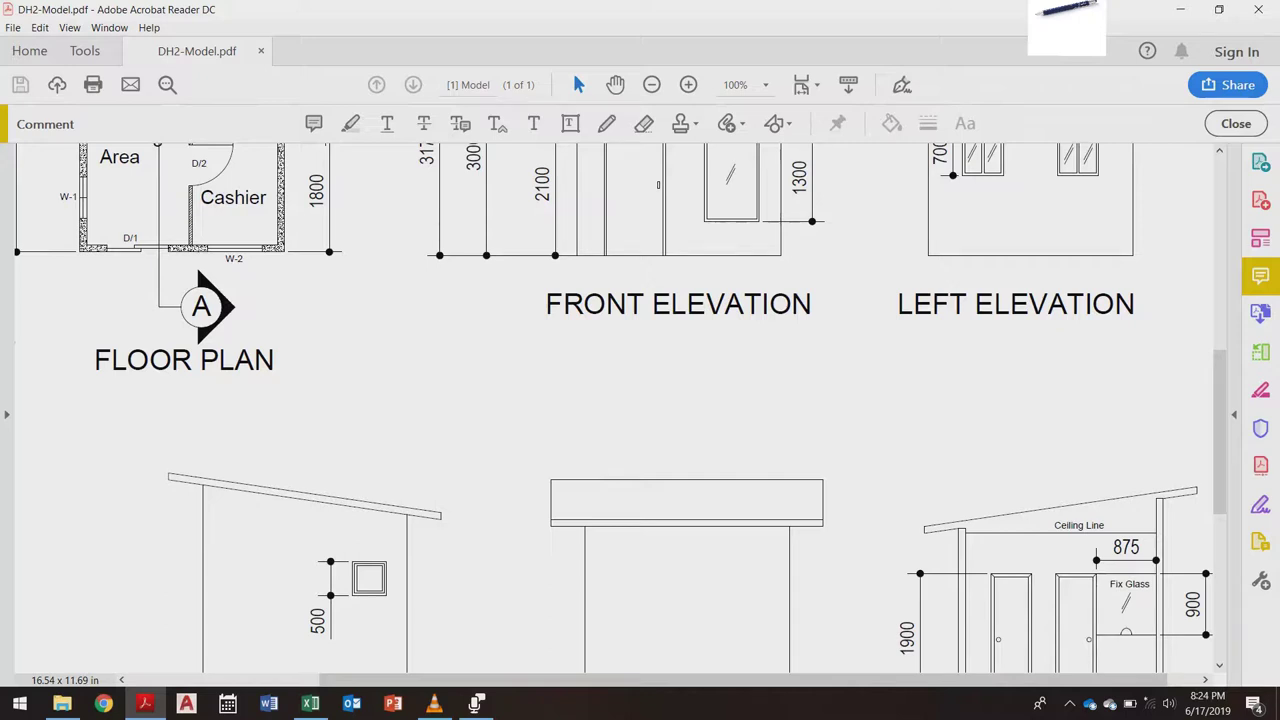
{"action": "scroll", "coordinate": [620, 408], "scroll_direction": "down", "scroll_amount": 2}
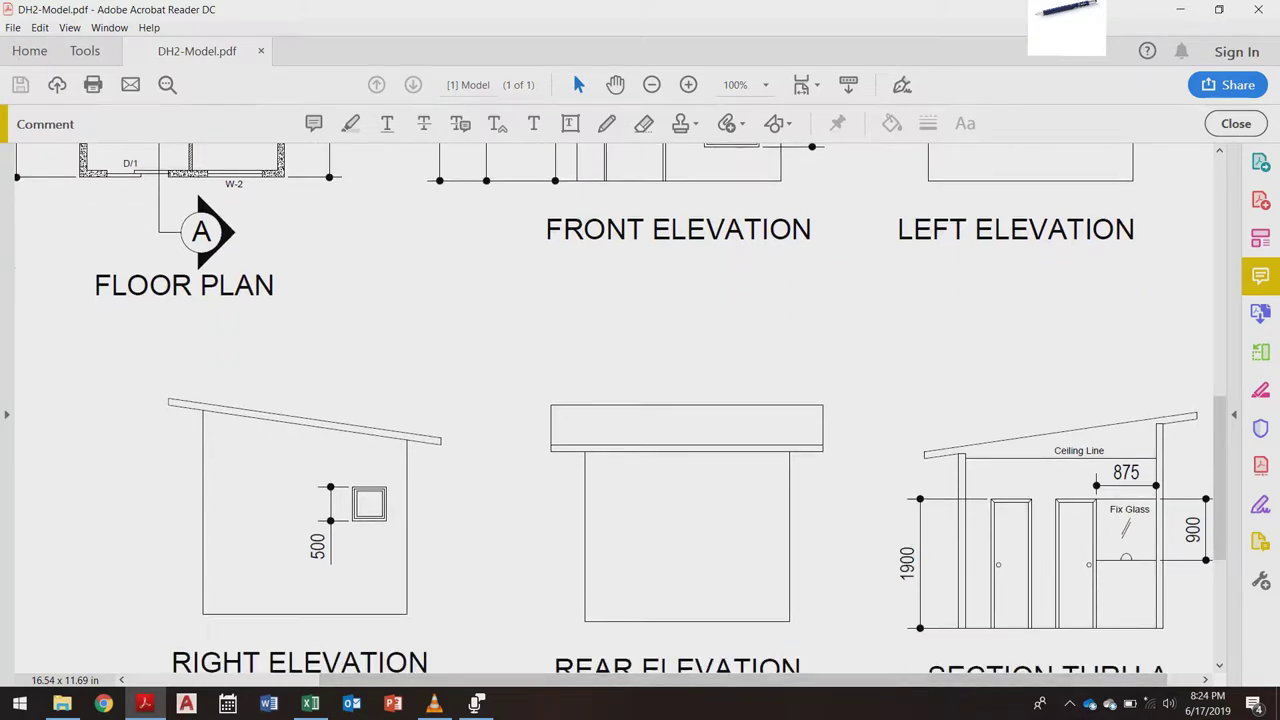
{"action": "scroll", "coordinate": [658, 216], "scroll_direction": "up", "scroll_amount": 3}
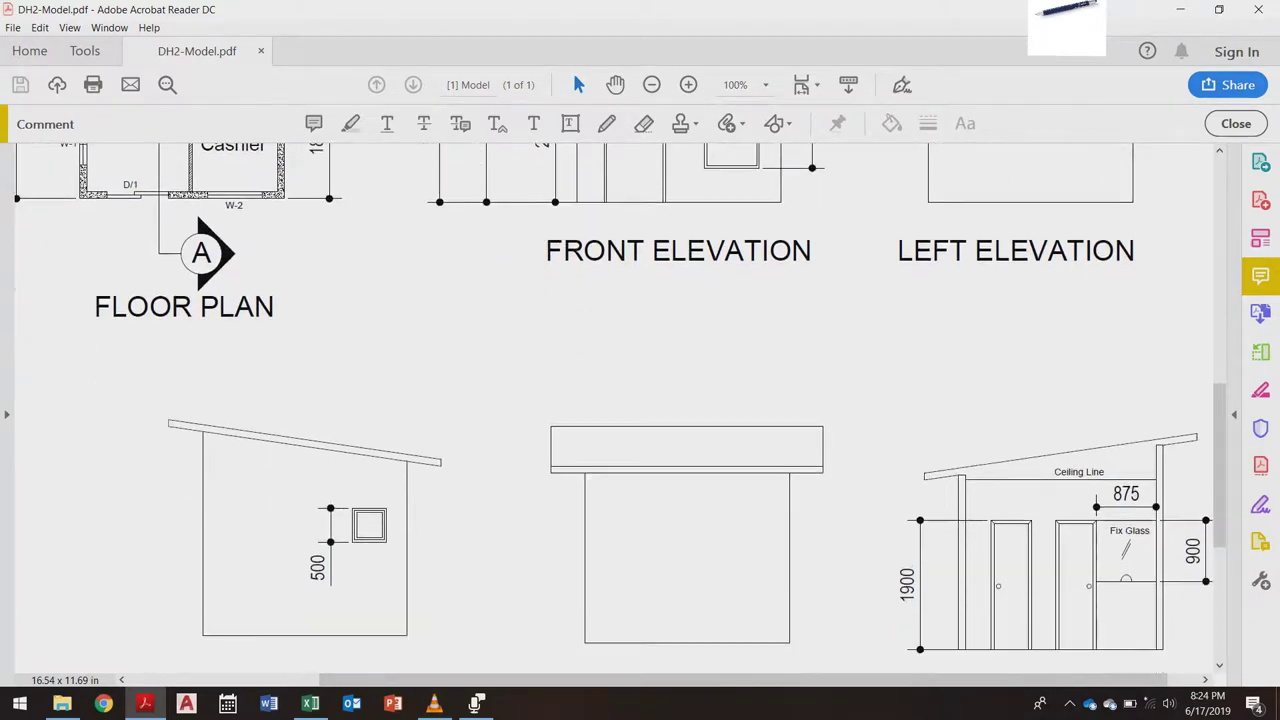
{"action": "key", "text": "ctrl+0"}
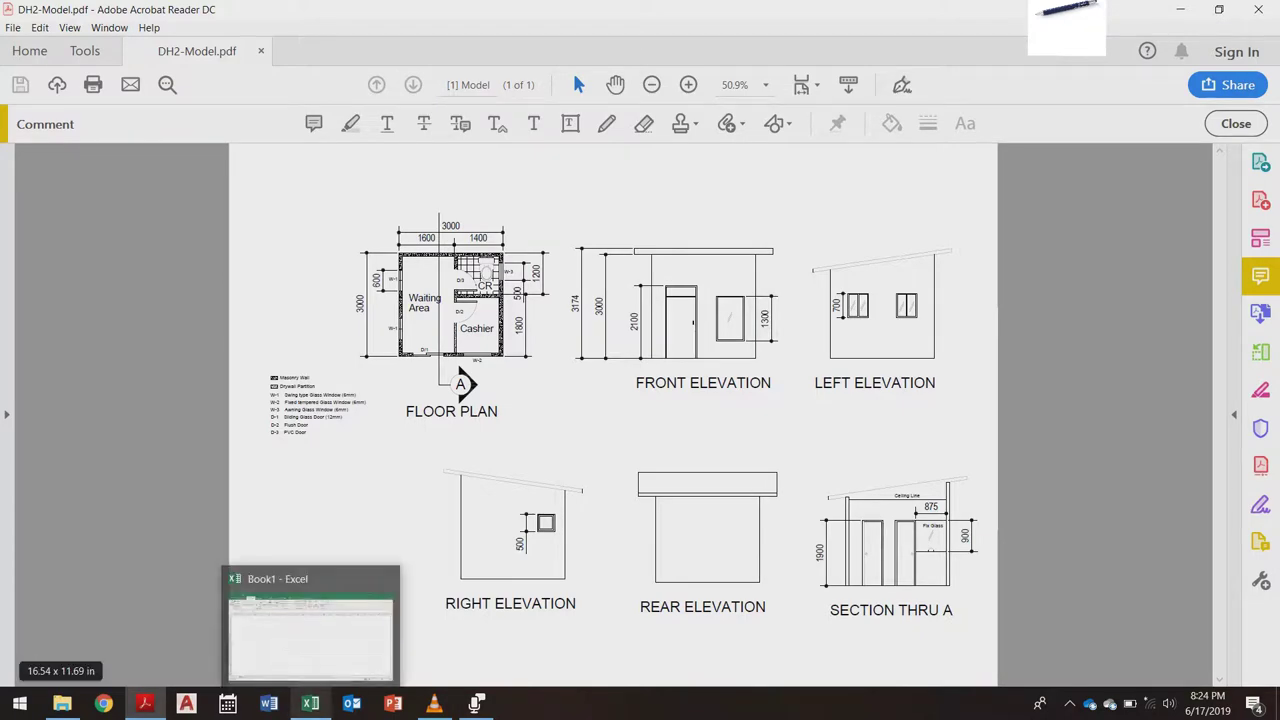
Step: Switch to the blank Book1 workbook in Excel and enter the label "PROJECT NAME:" in cell A2
{"action": "left_click", "coordinate": [310, 704]}
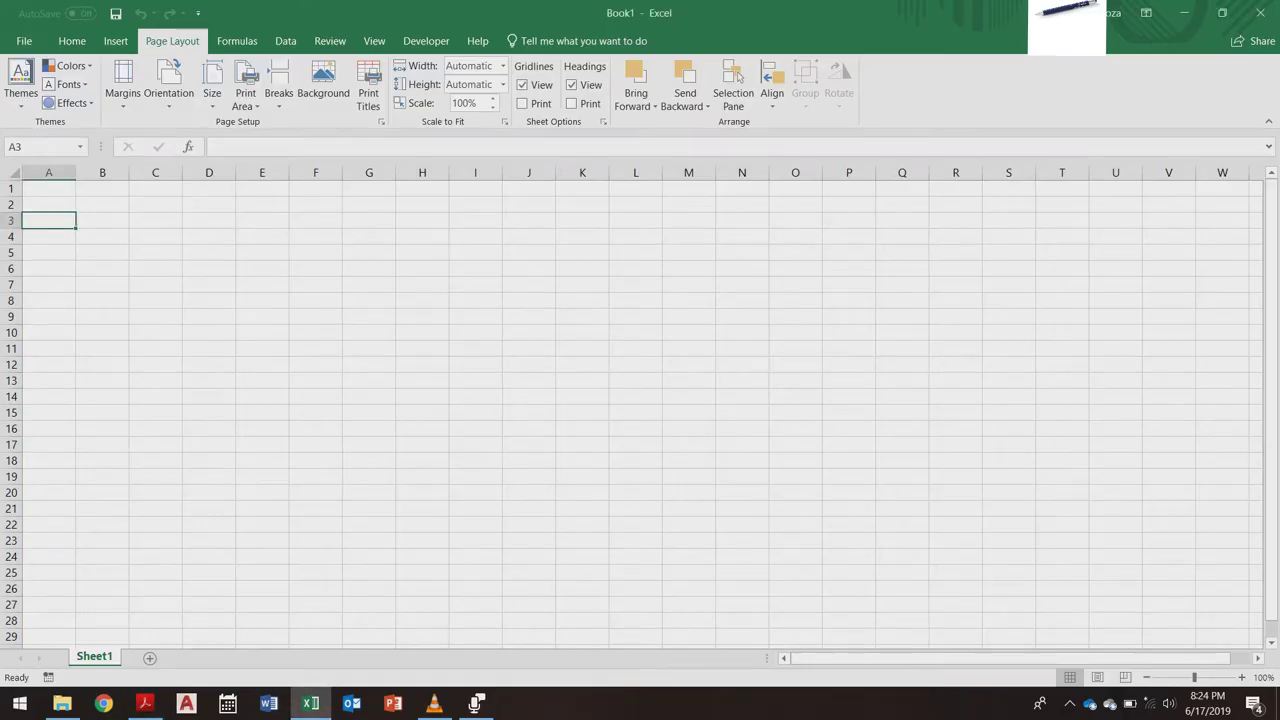
{"action": "left_click", "coordinate": [102, 268]}
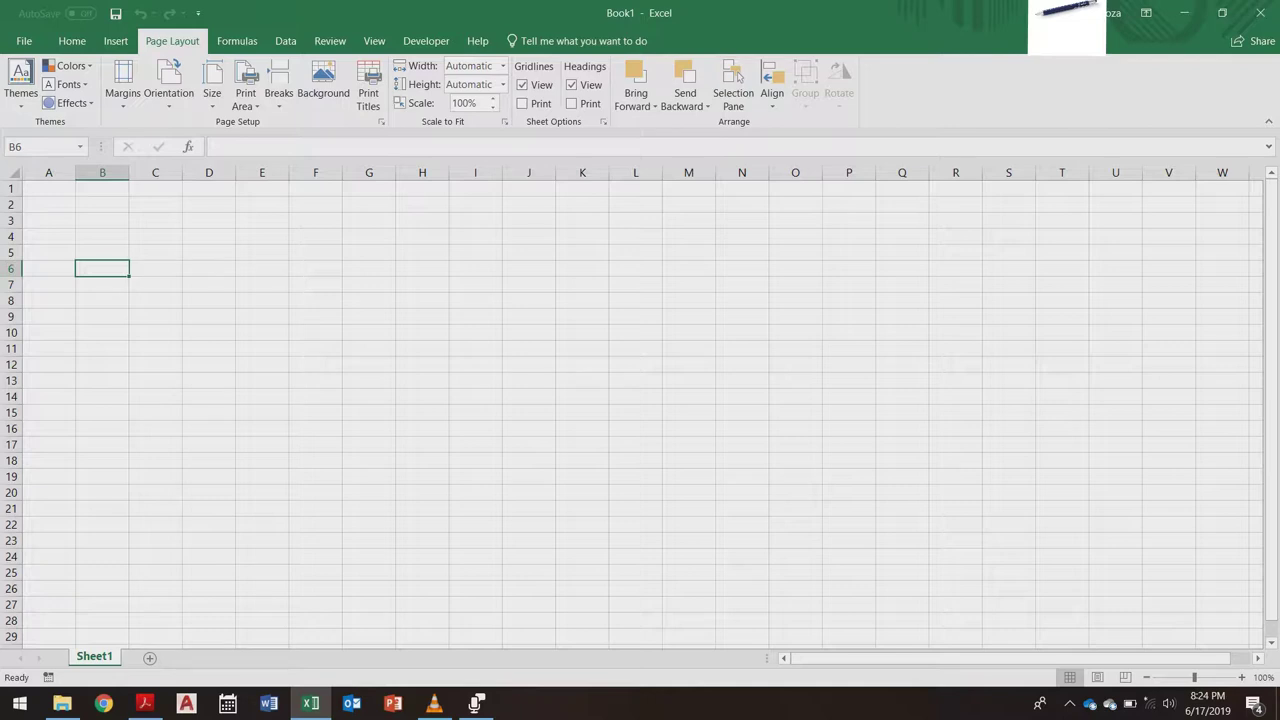
{"action": "left_click", "coordinate": [49, 205]}
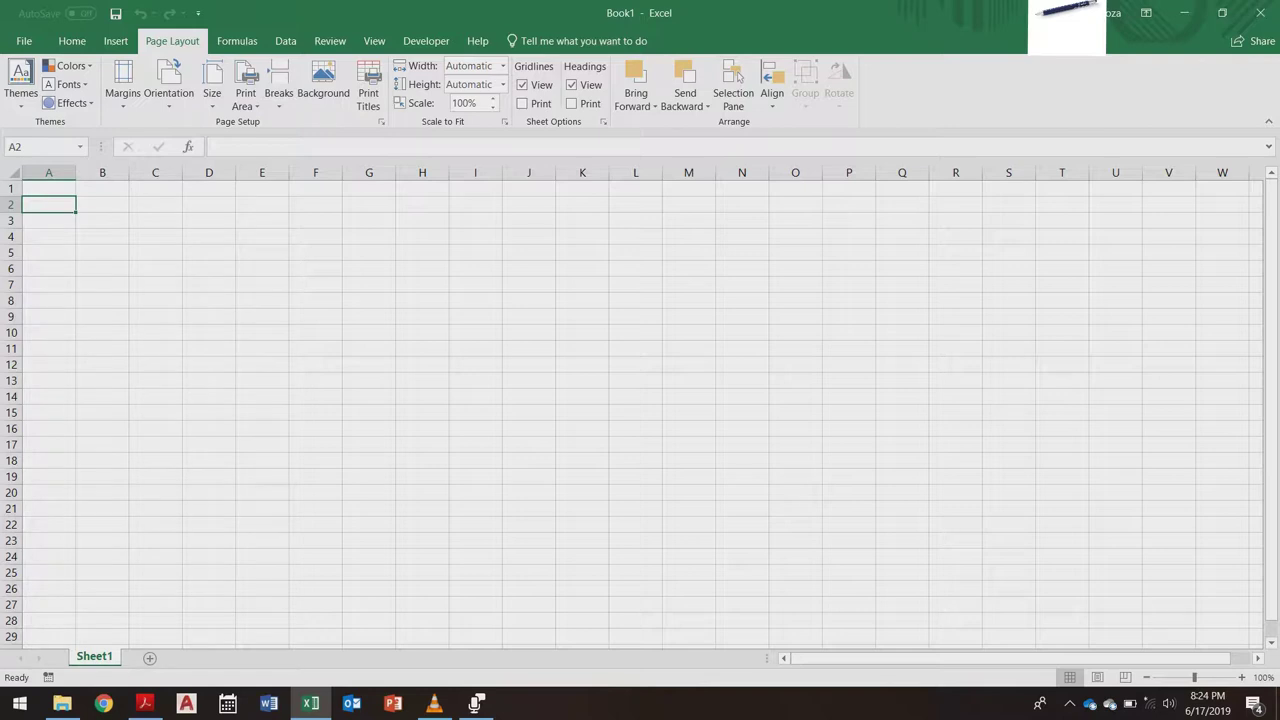
{"action": "type", "text": "PR"}
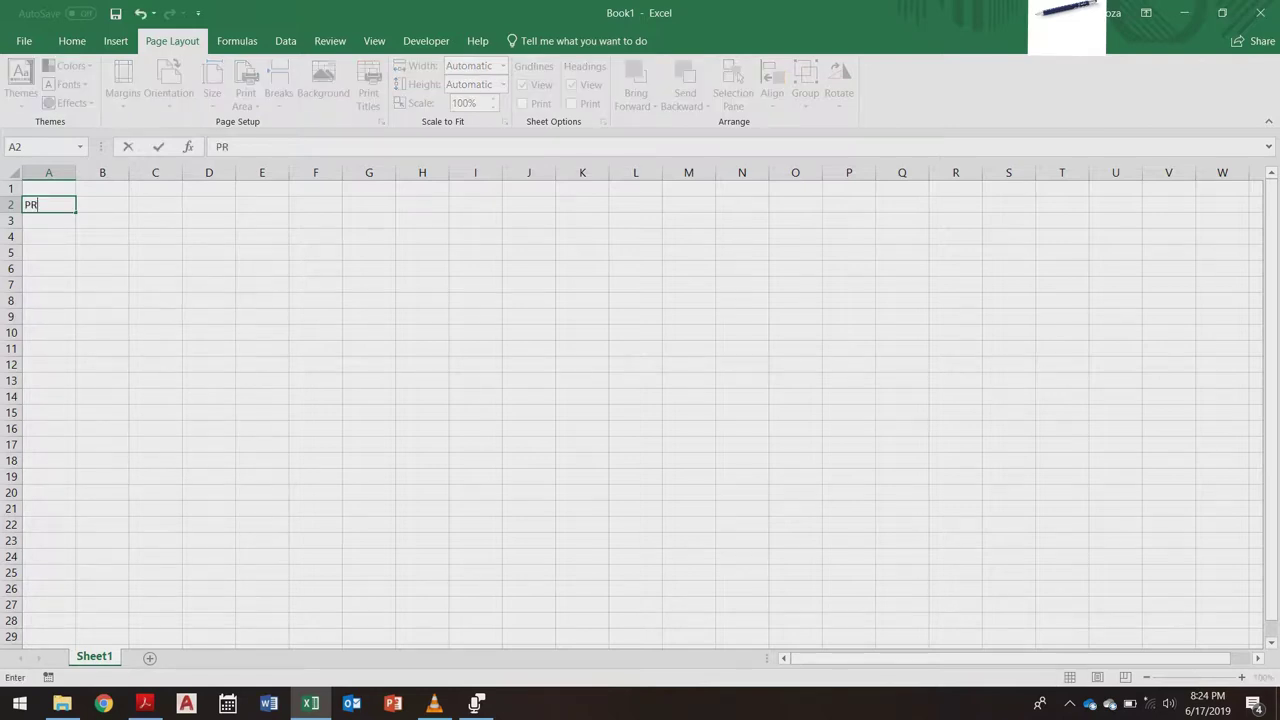
{"action": "type", "text": "OJECT NAME:"}
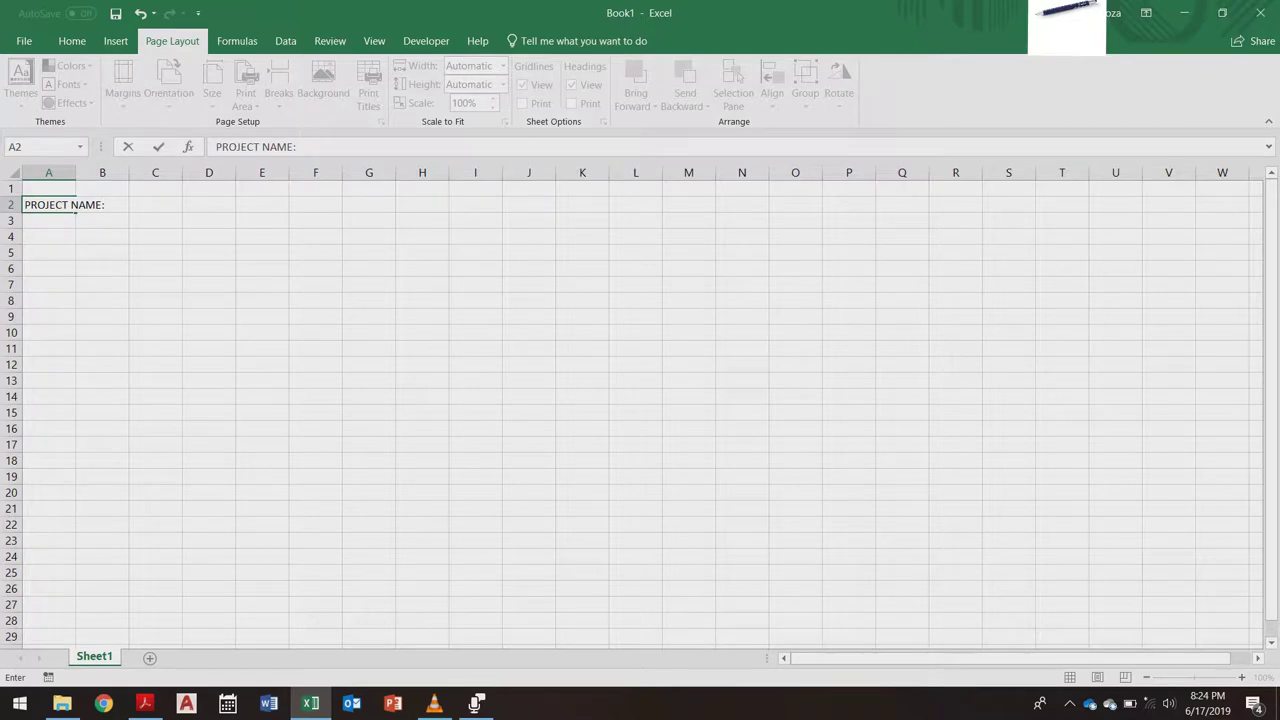
{"action": "key", "text": "Return"}
Step: Widen column A slightly and enter "Construction of Ticketing Office" as the project name in cell C2
{"action": "key", "text": "Up"}
{"action": "key", "text": "Right"}
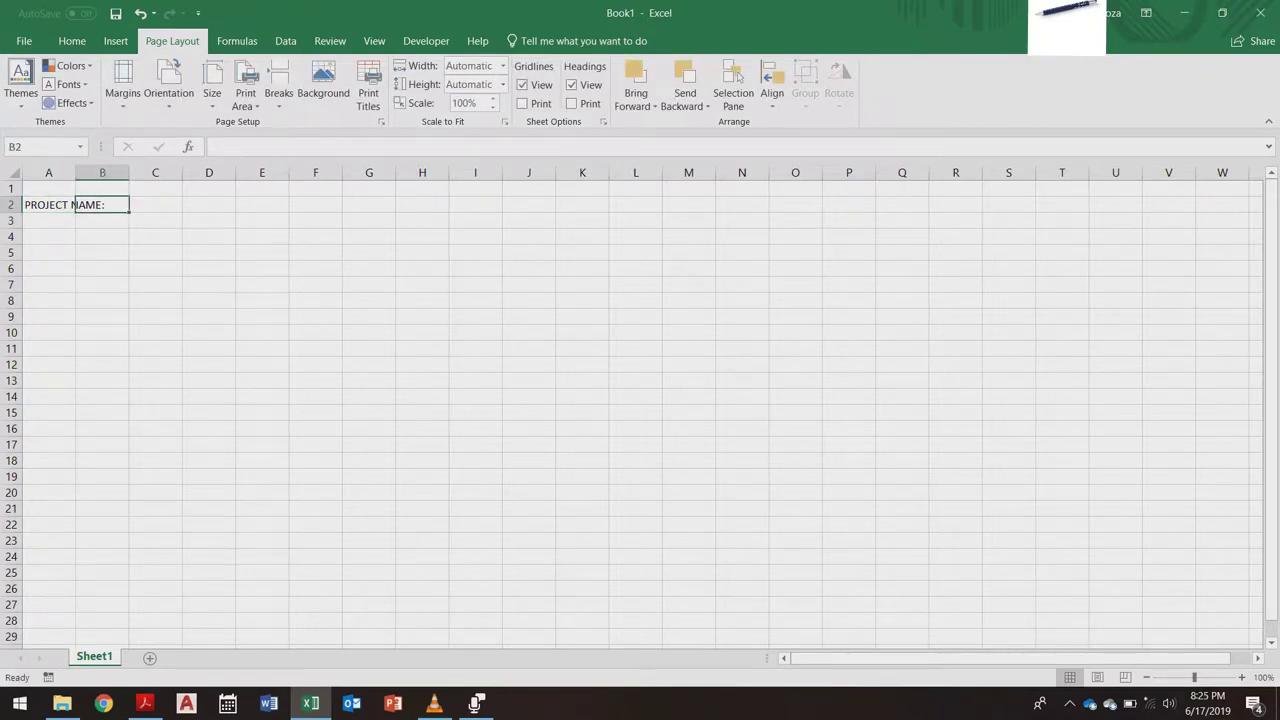
{"action": "key", "text": "Right"}
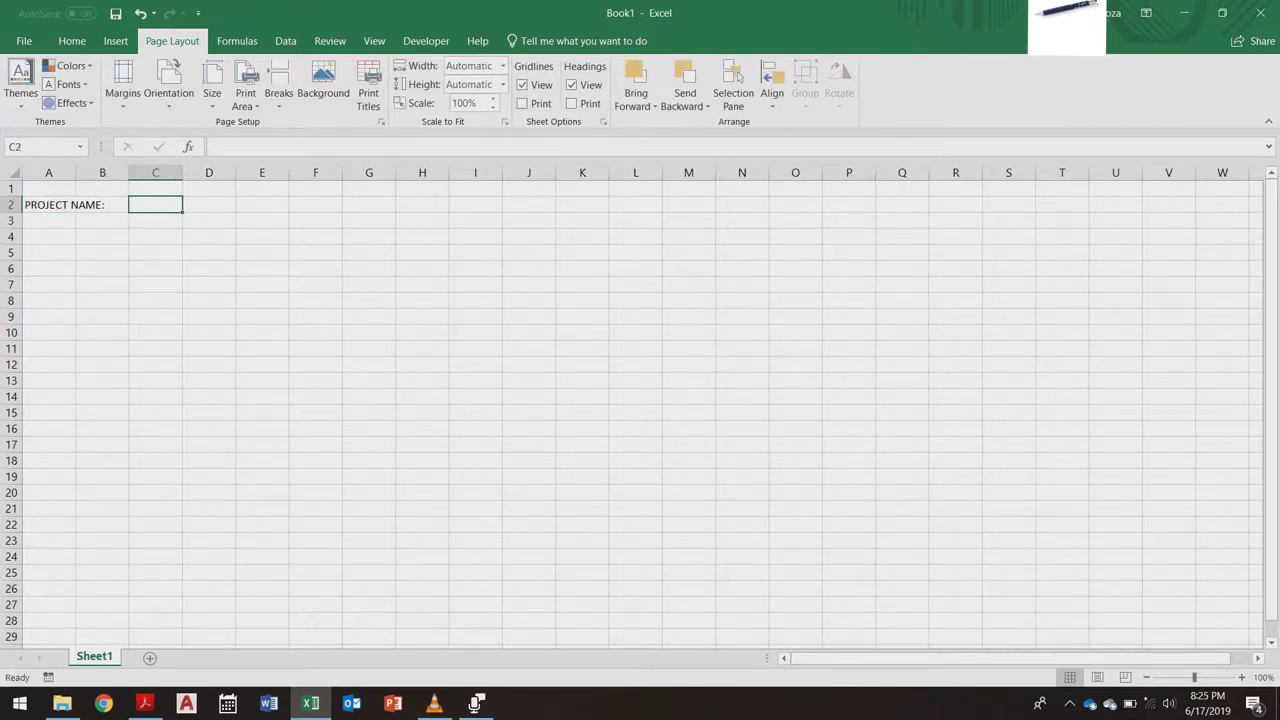
{"action": "mouse_move", "coordinate": [76, 172]}
{"action": "left_mouse_down"}
{"action": "mouse_move", "coordinate": [122, 172]}
{"action": "mouse_move", "coordinate": [81, 172]}
{"action": "left_mouse_up"}
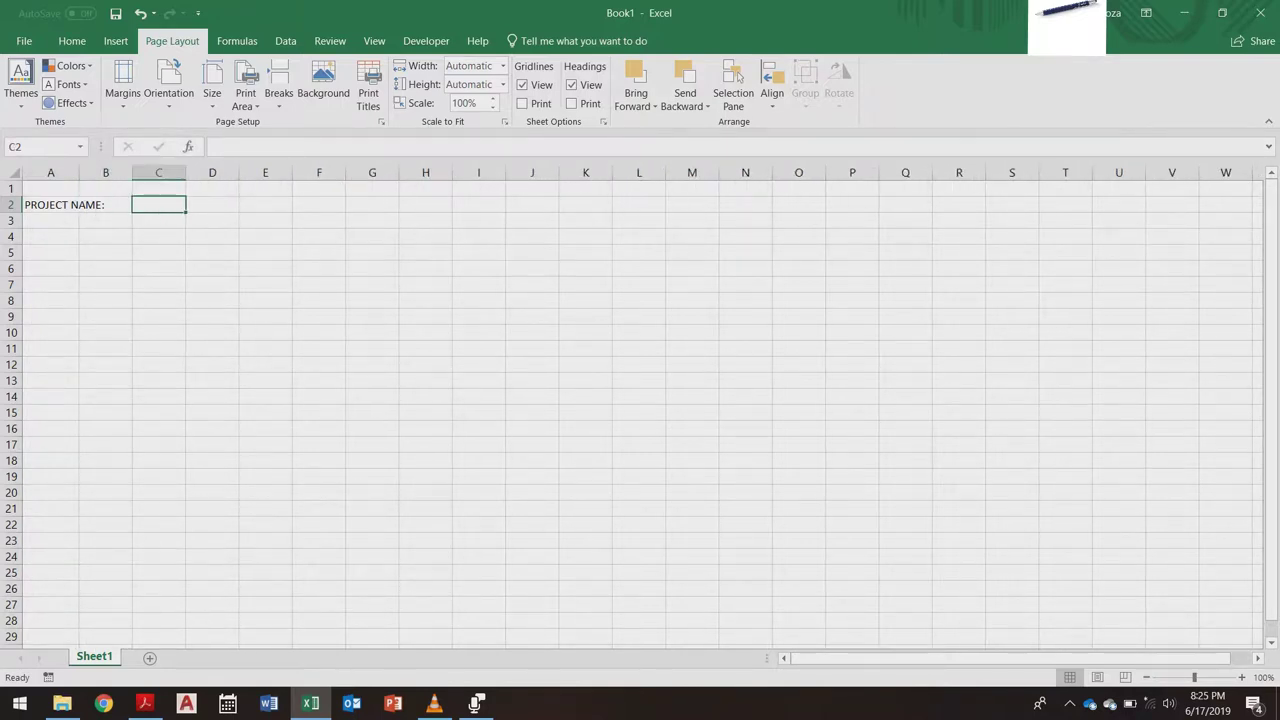
{"action": "type", "text": "cONSTRUCTION of"}
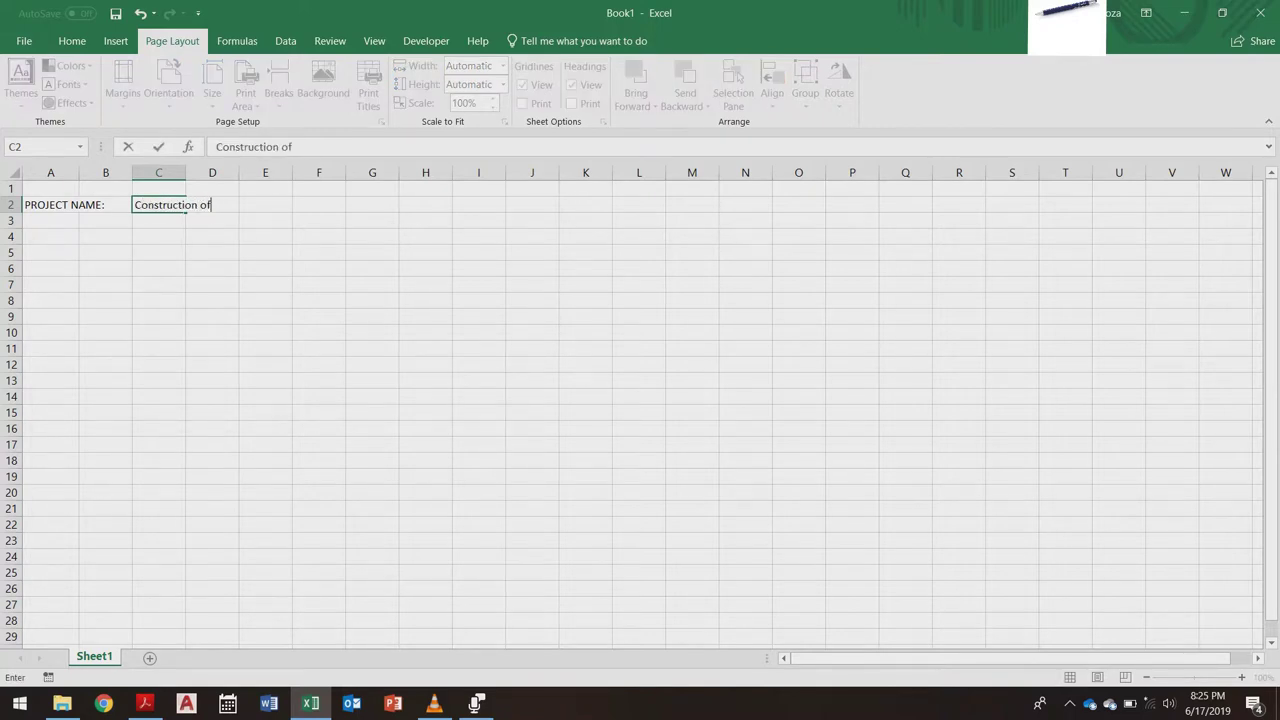
{"action": "type", "text": " Ticketing Office"}
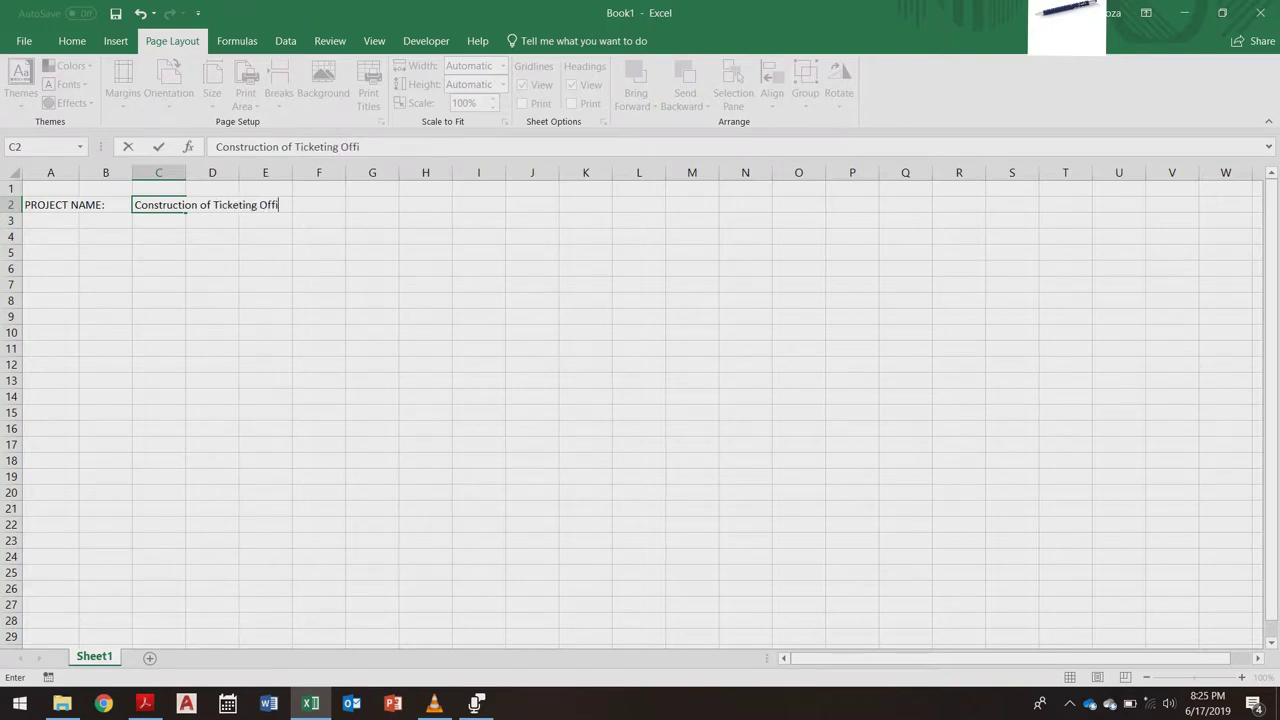
{"action": "key", "text": "Return"}
Step: Enter the label "LOCATION:" in capitals in cell A3, below the project name label
{"action": "key", "text": "Left"}
{"action": "key", "text": "Left"}
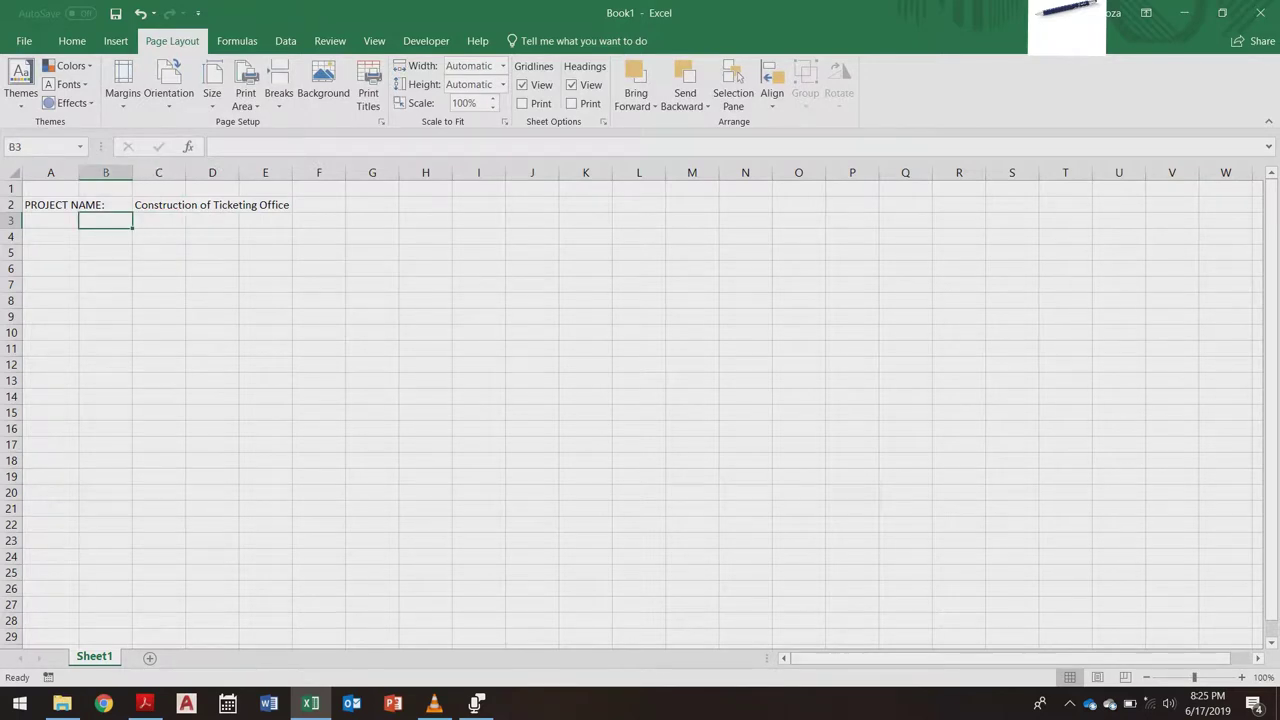
{"action": "type", "text": "Location"}
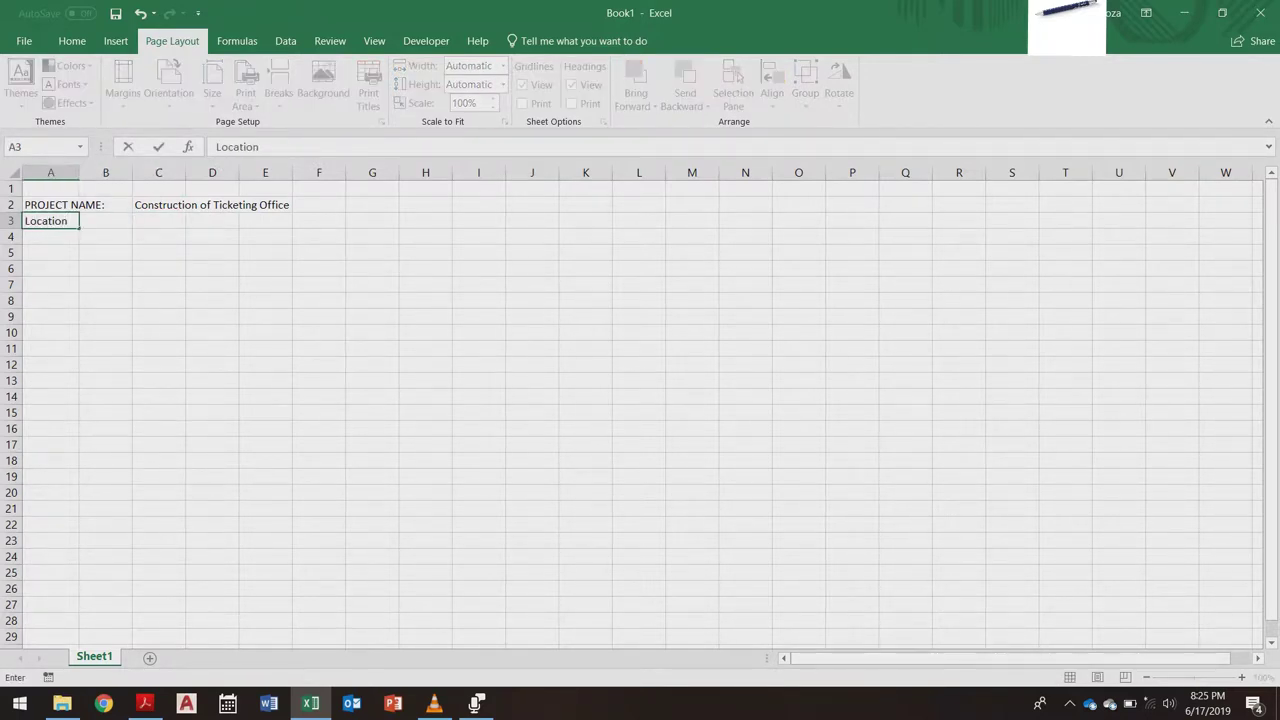
{"action": "key", "text": "BackSpace"}
{"action": "key", "text": "BackSpace"}
{"action": "key", "text": "BackSpace"}
{"action": "key", "text": "BackSpace"}
{"action": "key", "text": "BackSpace"}
{"action": "key", "text": "BackSpace"}
{"action": "key", "text": "BackSpace"}
{"action": "type", "text": "OCATION:"}
Step: Enter "Pasay City" as the project location in cell C3
{"action": "key", "text": "Tab"}
{"action": "key", "text": "Tab"}
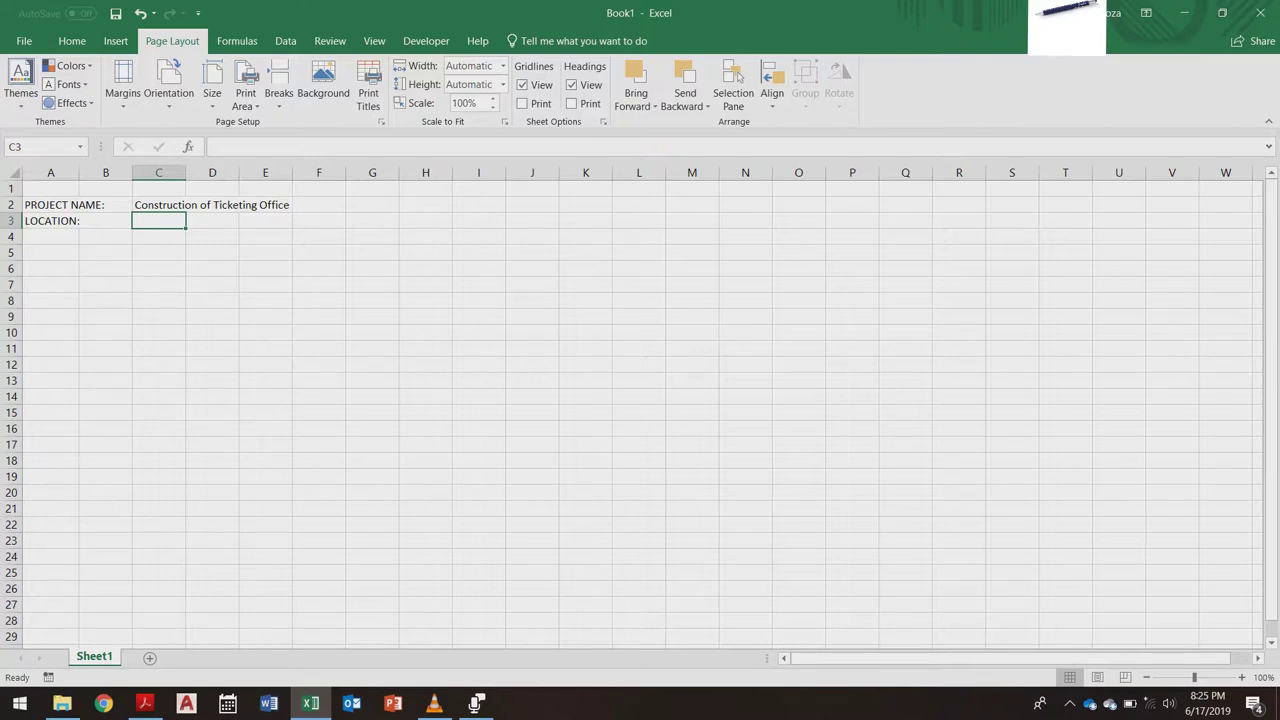
{"action": "type", "text": "Pasay City"}
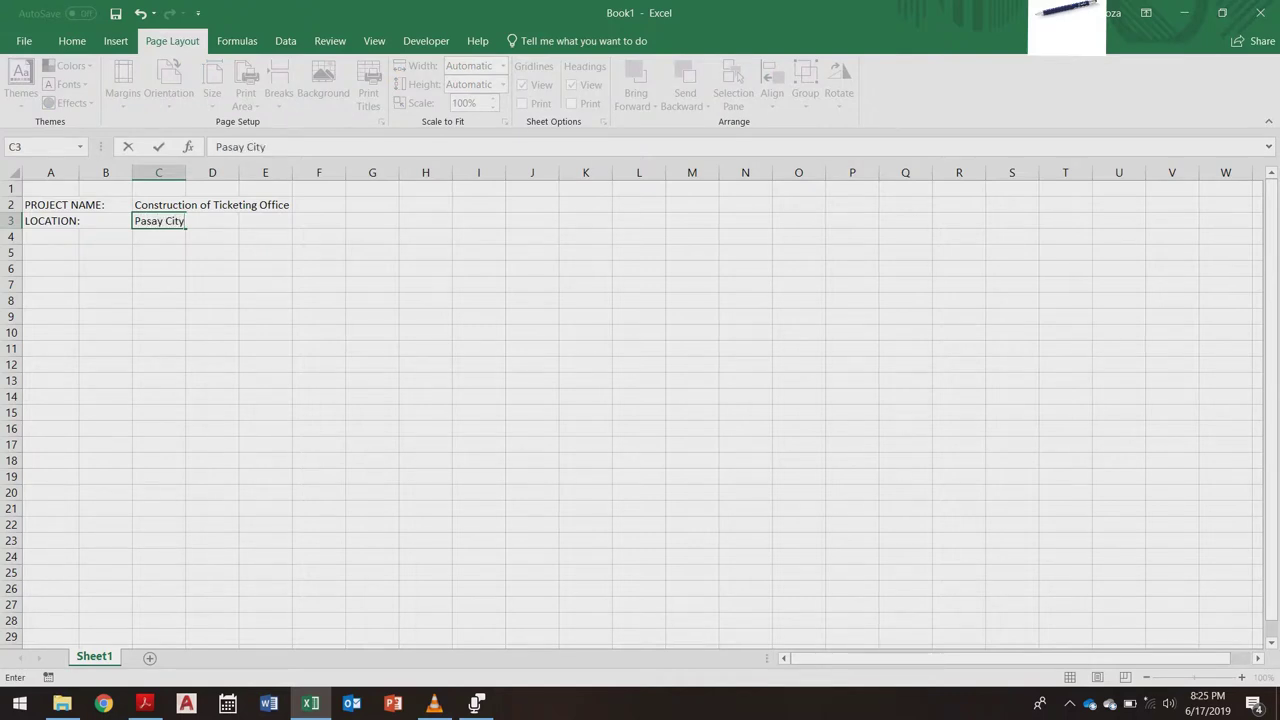
{"action": "key", "text": "Return"}
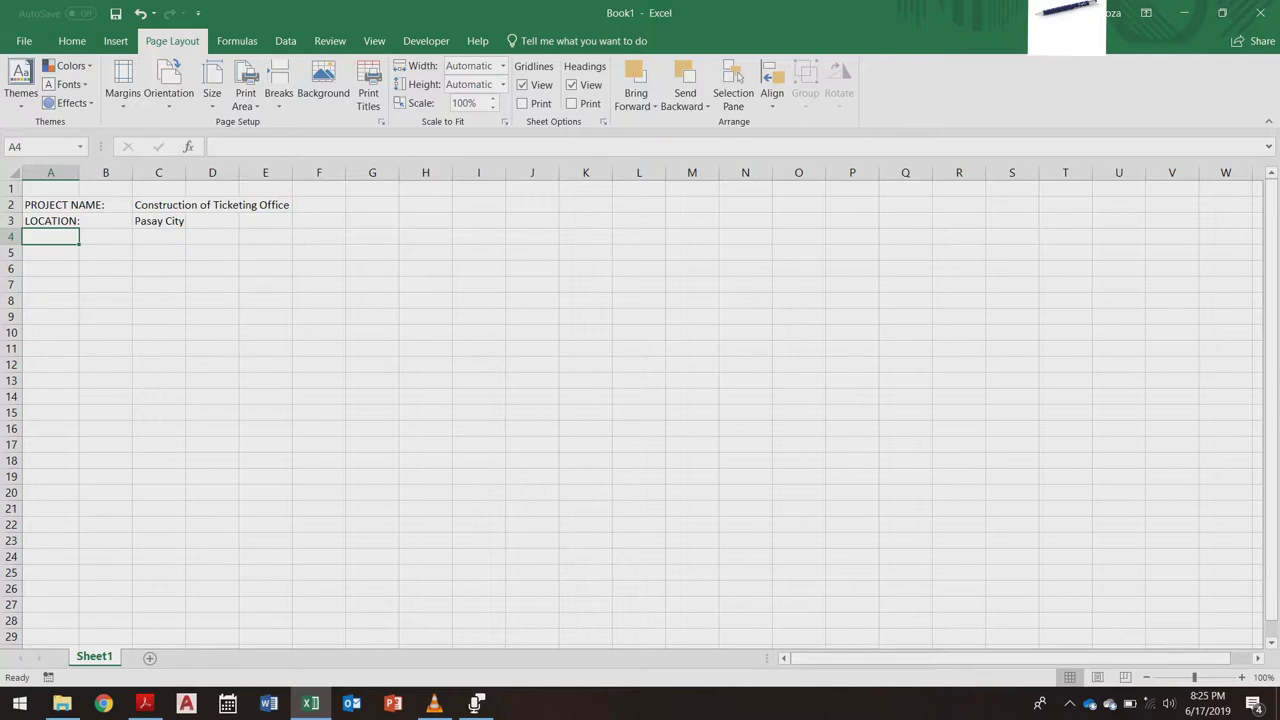
Step: Enter the table headings "Item No.", "Description" and "Quantity" in cells A5 to C5
{"action": "key", "text": "Down"}
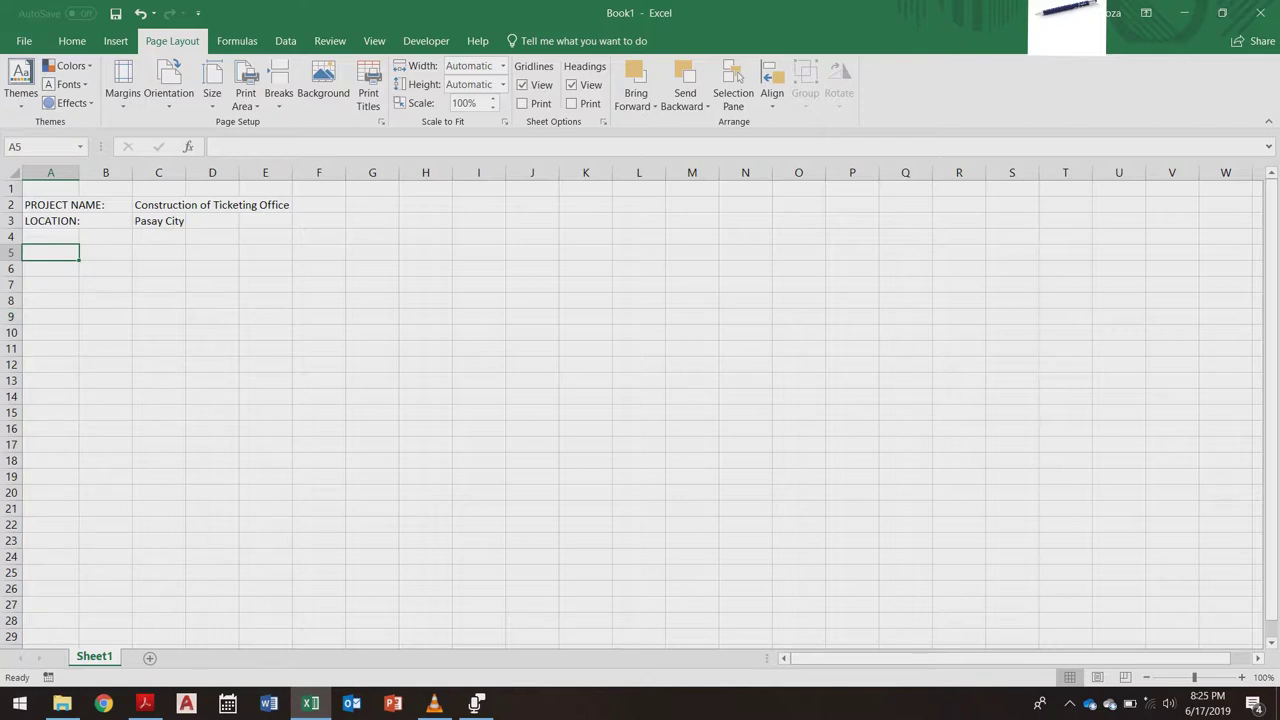
{"action": "type", "text": "It"}
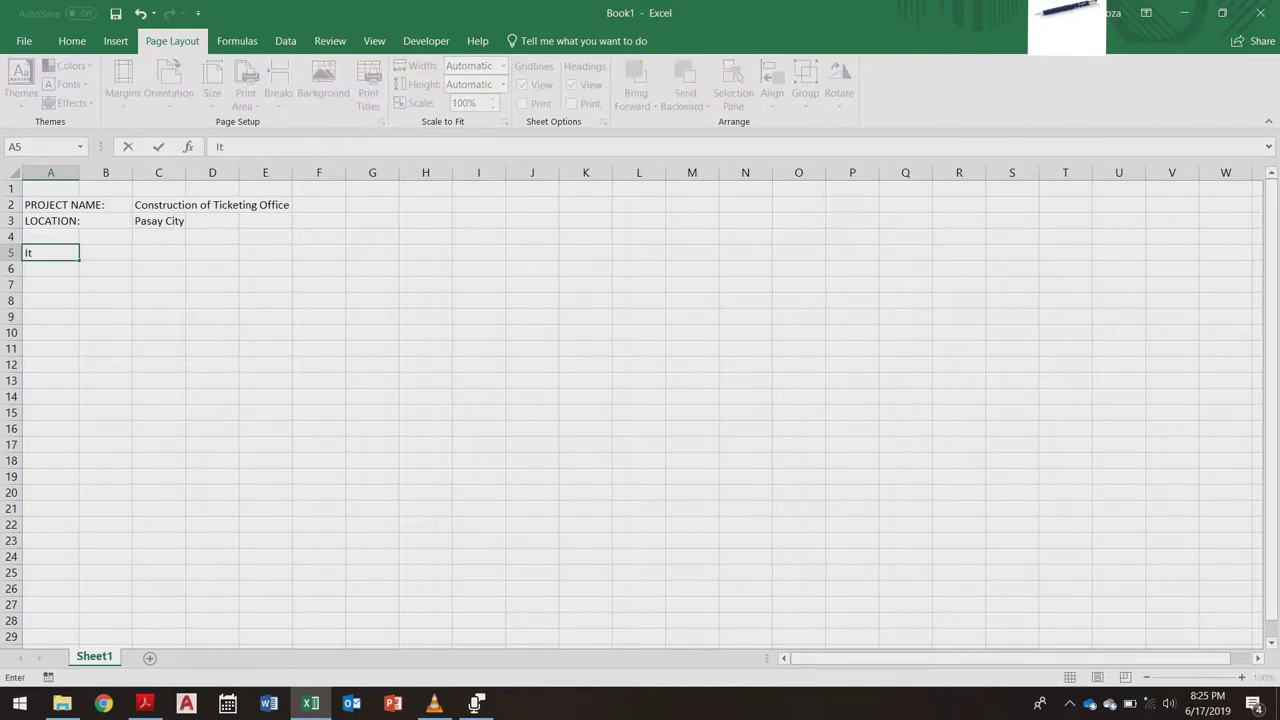
{"action": "type", "text": "em No."}
{"action": "key", "text": "Tab"}
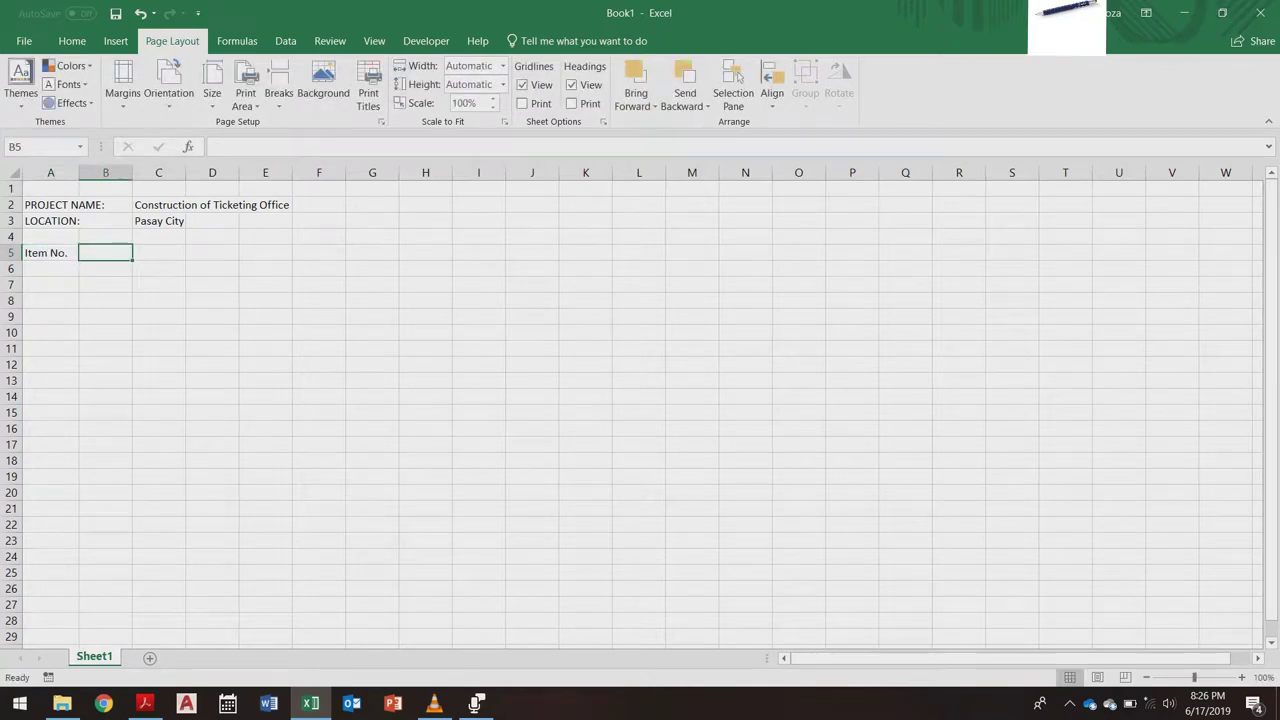
{"action": "type", "text": "Description"}
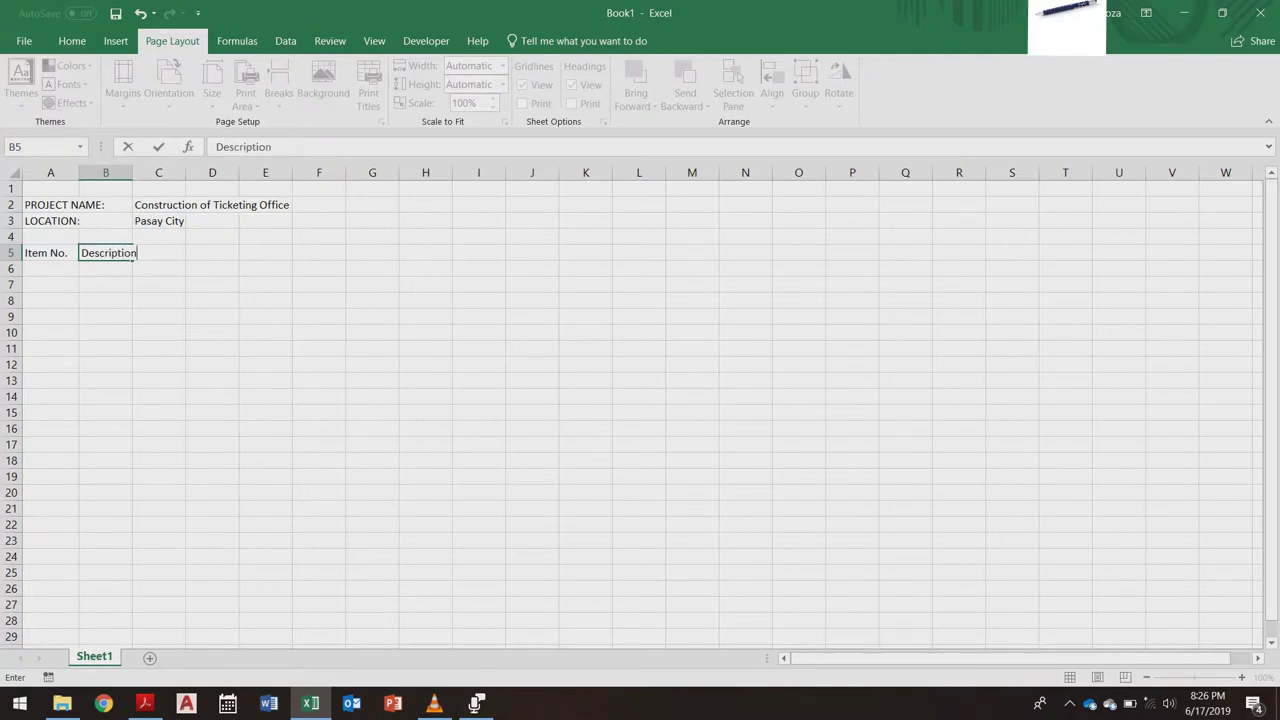
{"action": "key", "text": "Tab"}
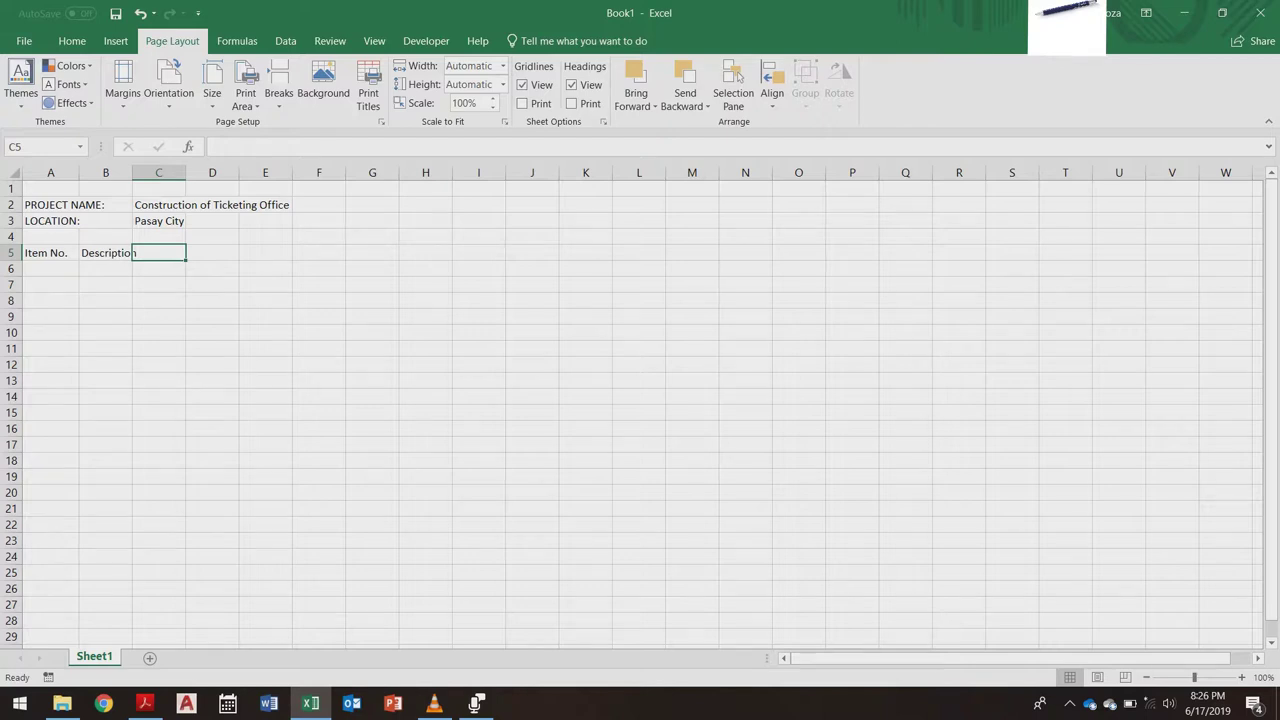
{"action": "type", "text": "Qty"}
{"action": "key", "text": "BackSpace"}
{"action": "key", "text": "BackSpace"}
{"action": "type", "text": "uantity"}
{"action": "key", "text": "Tab"}
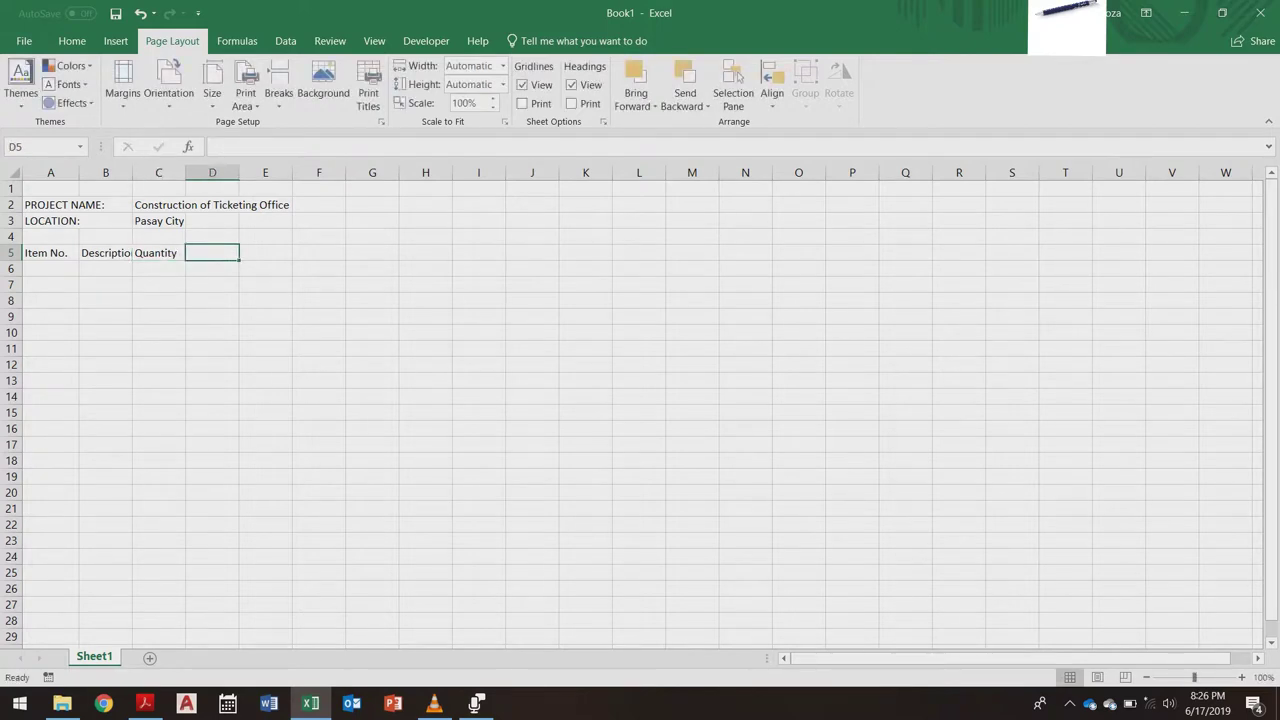
Step: Complete the heading row with "Unit", "Unit Cost" and "Total Cost" in cells D5 to F5
{"action": "type", "text": "Unit"}
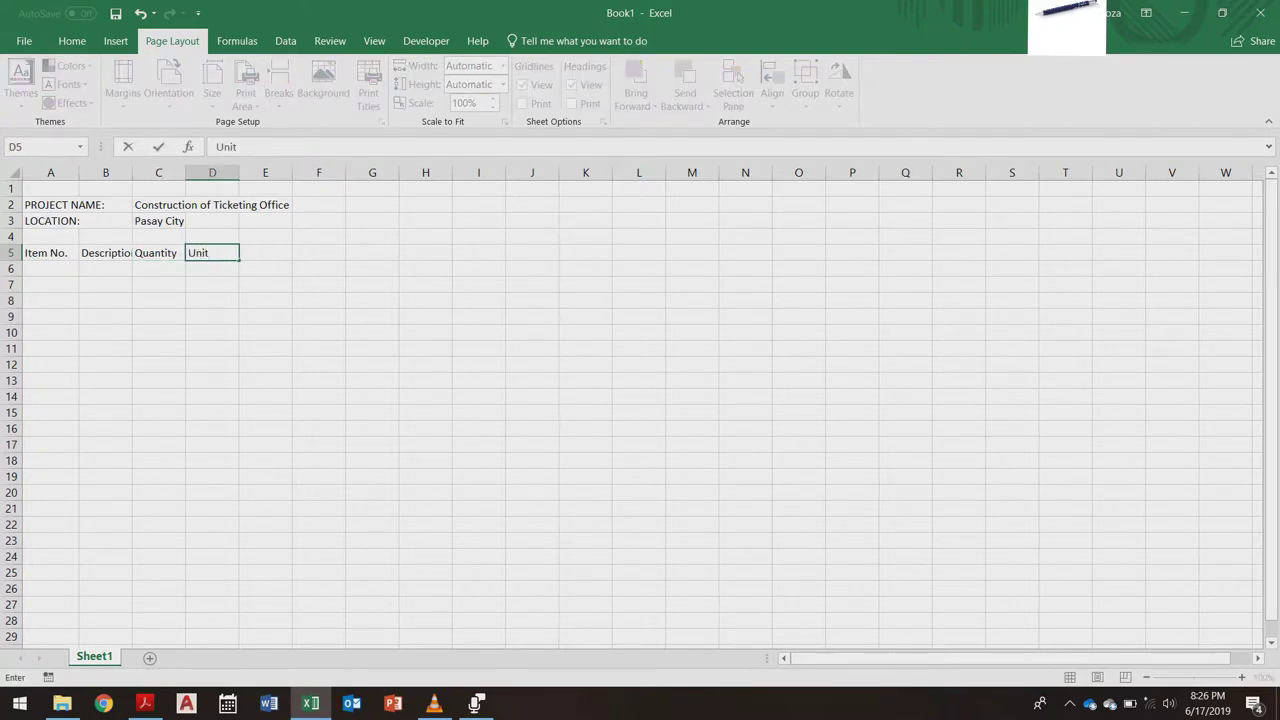
{"action": "key", "text": "Tab"}
{"action": "type", "text": "U"}
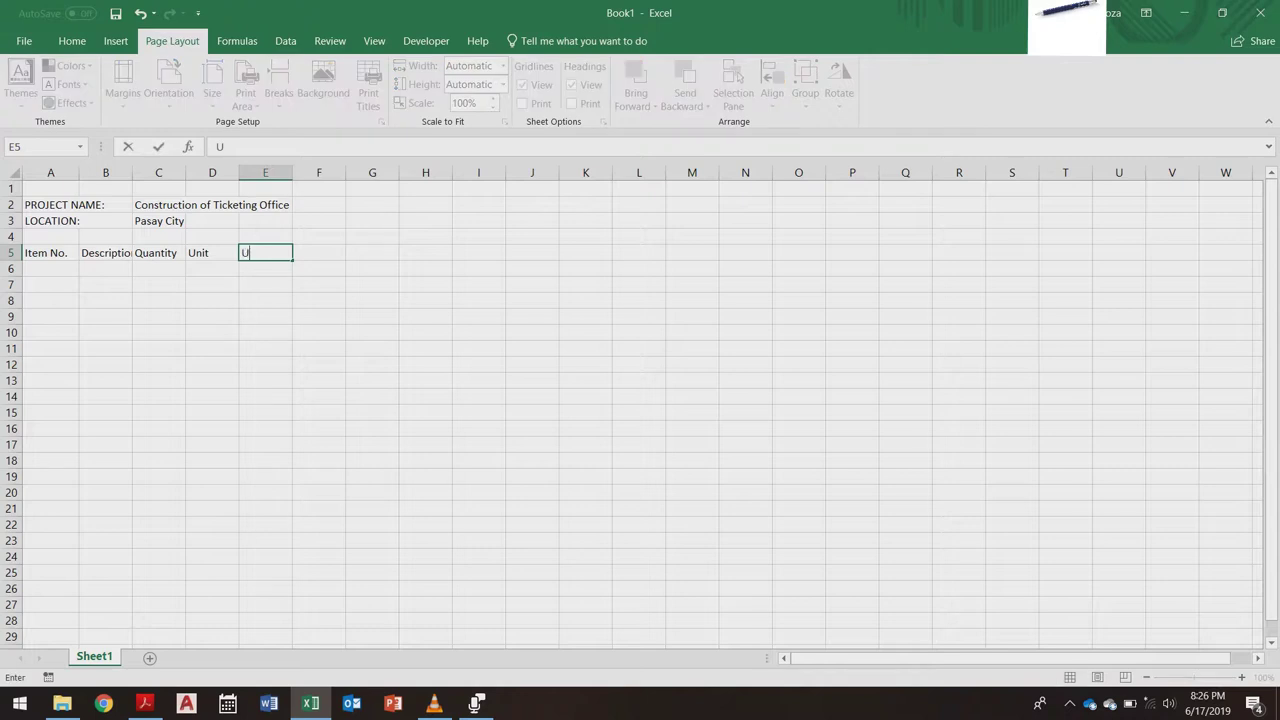
{"action": "type", "text": "nit Cost"}
{"action": "key", "text": "Tab"}
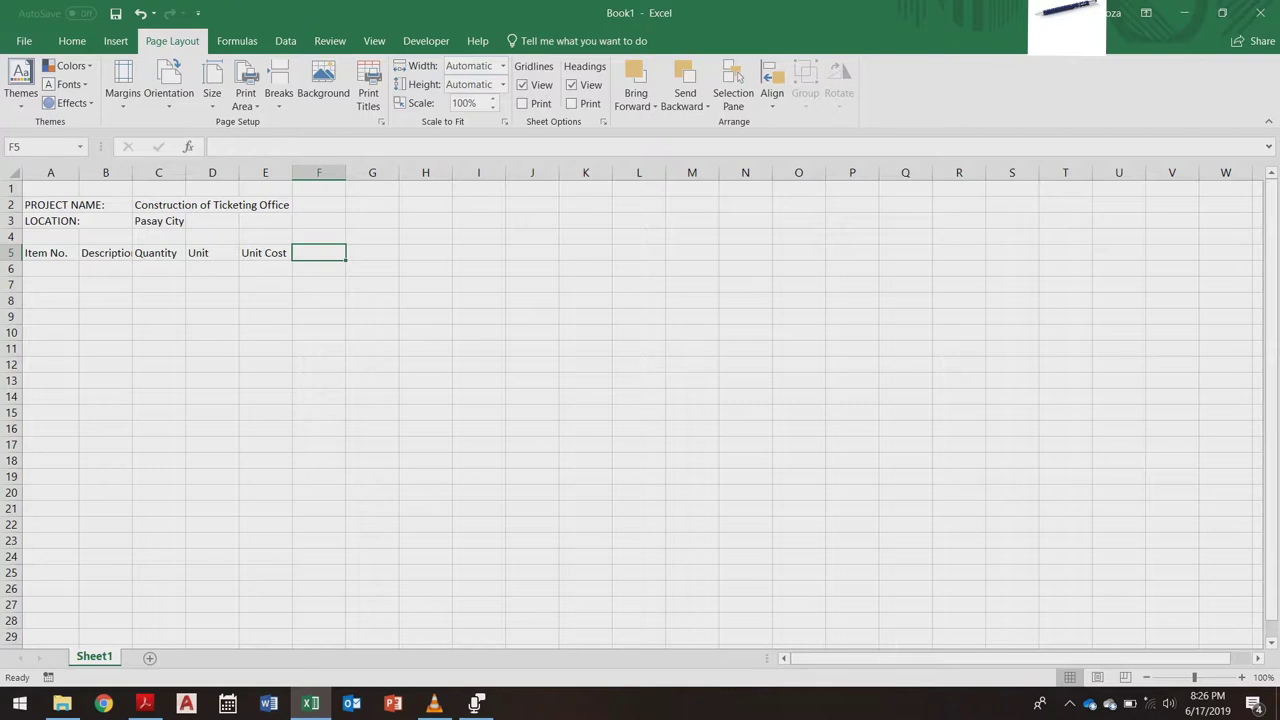
{"action": "type", "text": "Tota"}
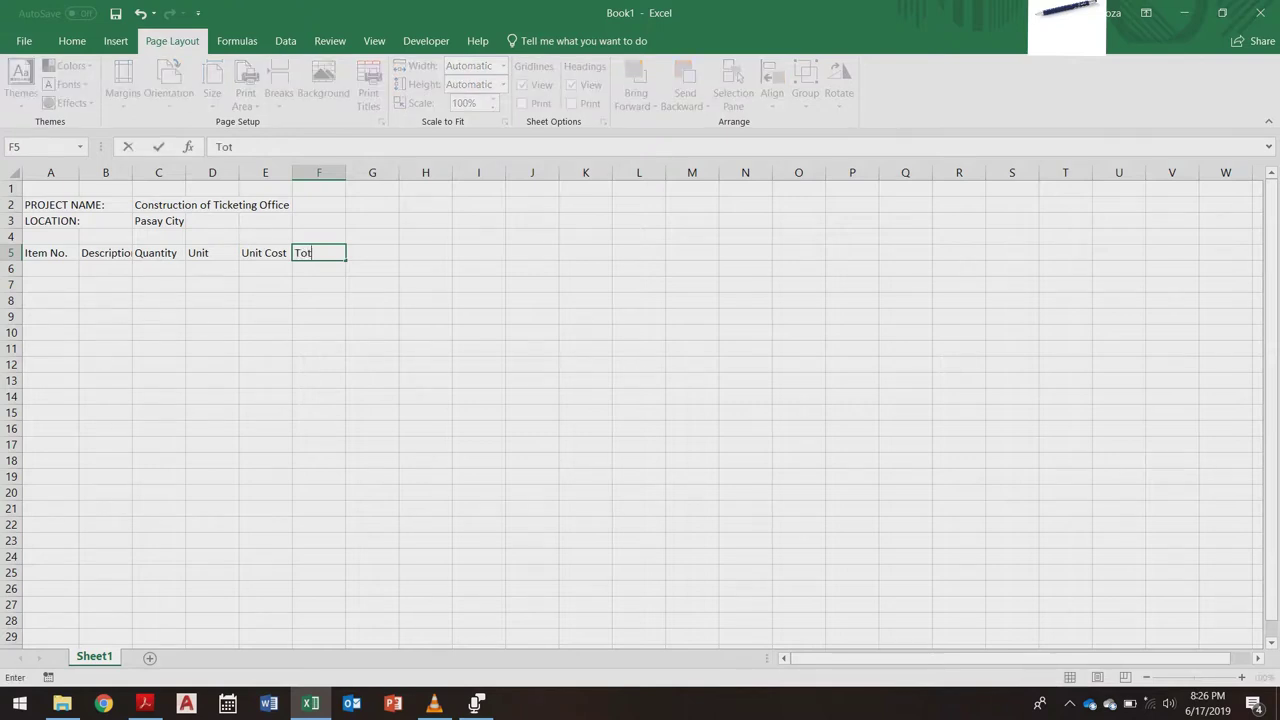
{"action": "key", "text": "BackSpace"}
{"action": "key", "text": "BackSpace"}
{"action": "key", "text": "BackSpace"}
{"action": "type", "text": "otal Cost"}
{"action": "key", "text": "Return"}
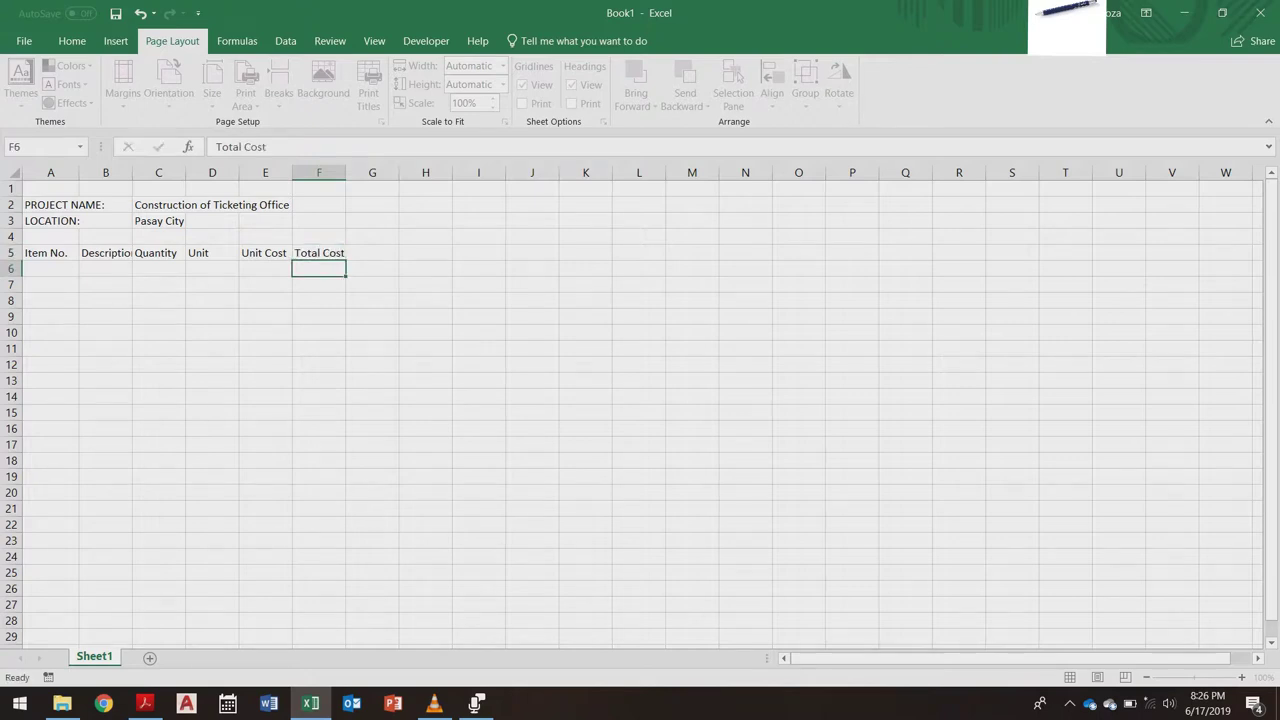
{"action": "left_click", "coordinate": [50, 253]}
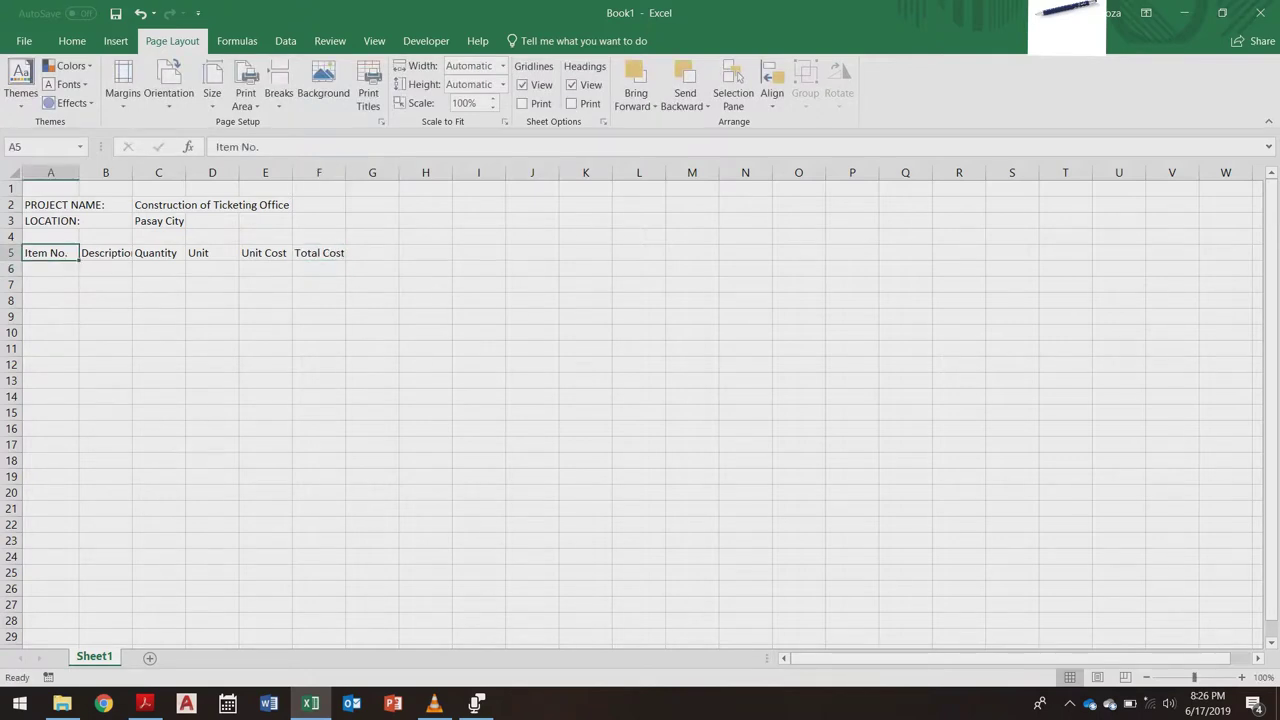
Step: Widen the Item No. column slightly, make the Description column much wider, and enlarge the Quantity and Unit columns to an equal width
{"action": "left_click_drag", "start_coordinate": [79, 172], "coordinate": [96, 172]}
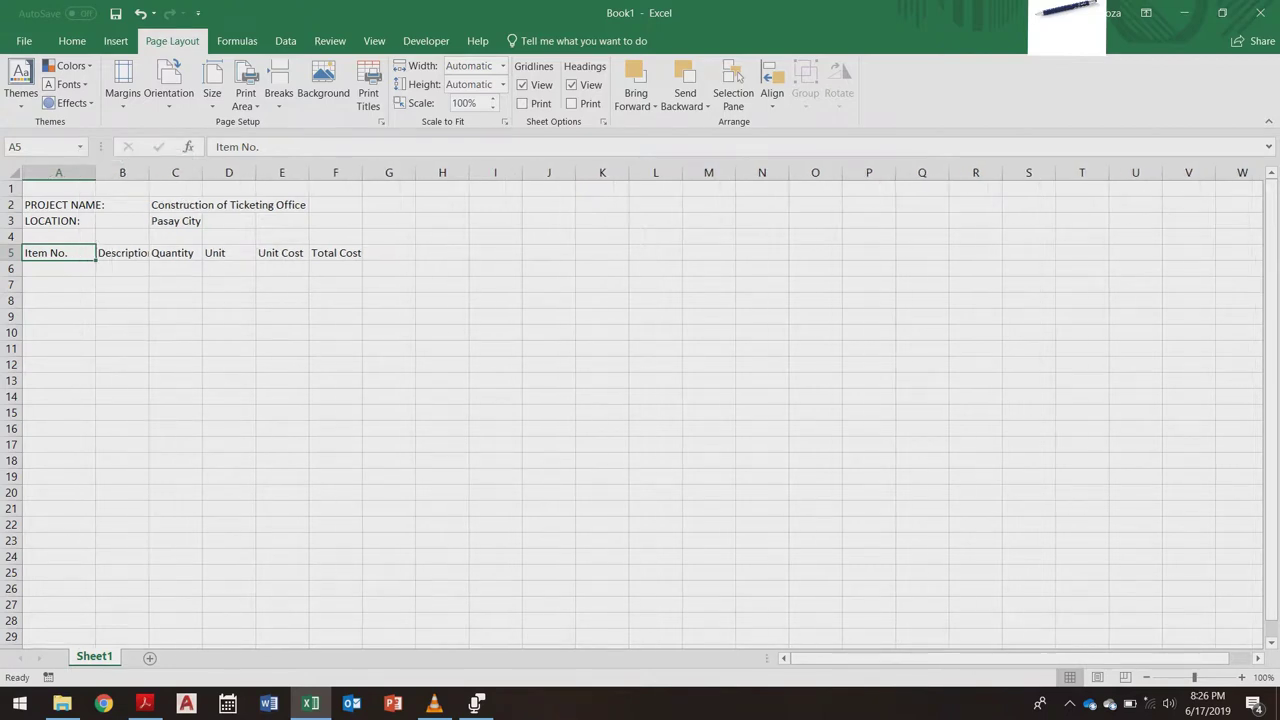
{"action": "left_click", "coordinate": [59, 301]}
{"action": "left_click", "coordinate": [59, 269]}
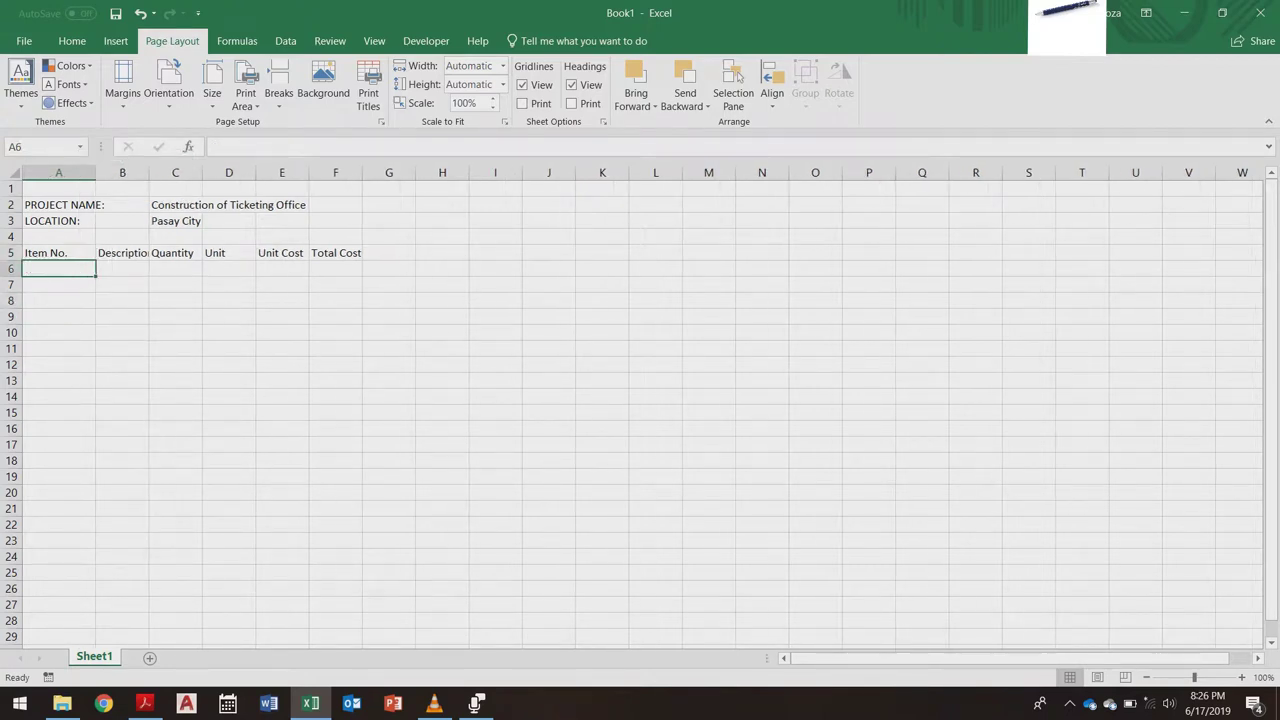
{"action": "left_click", "coordinate": [122, 252]}
{"action": "left_click_drag", "start_coordinate": [149, 172], "coordinate": [418, 172]}
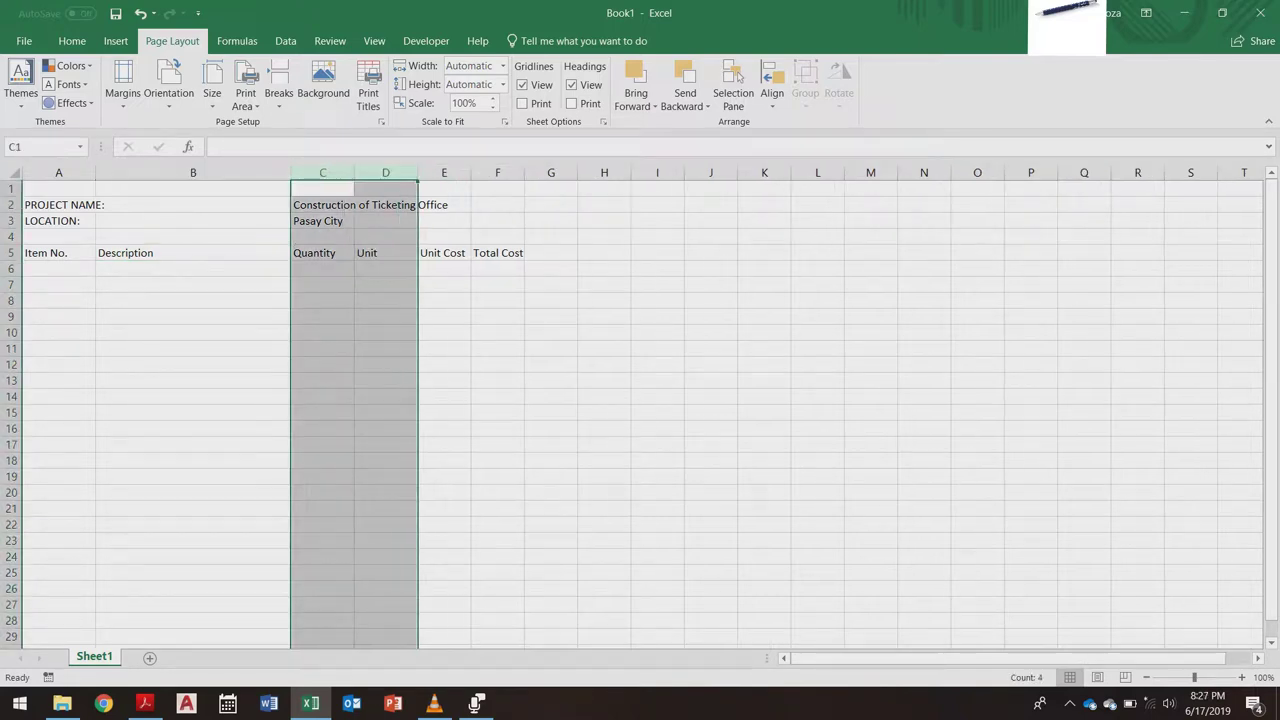
{"action": "left_click", "coordinate": [322, 253]}
Step: Widen the Unit Cost and Total Cost columns together to the same width
{"action": "left_click", "coordinate": [444, 253]}
{"action": "left_click_drag", "start_coordinate": [444, 172], "coordinate": [603, 172]}
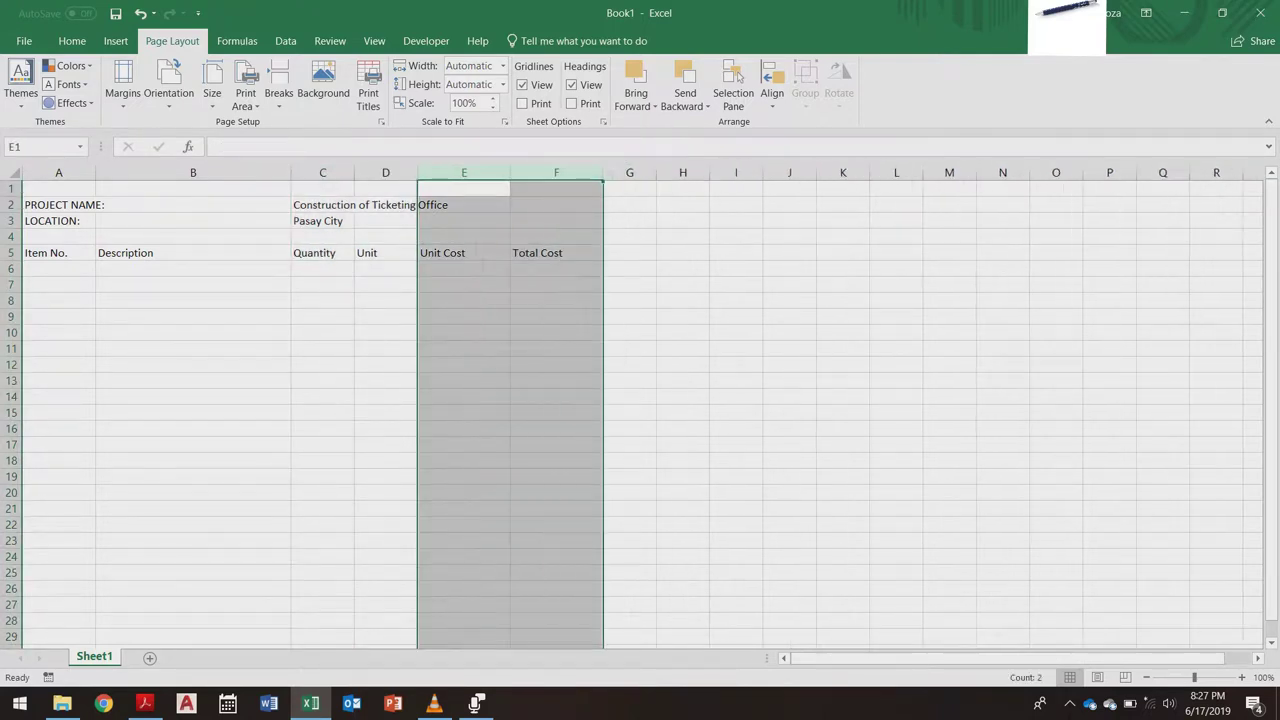
{"action": "left_click", "coordinate": [556, 253]}
{"action": "left_click", "coordinate": [385, 269]}
{"action": "left_click", "coordinate": [385, 253]}
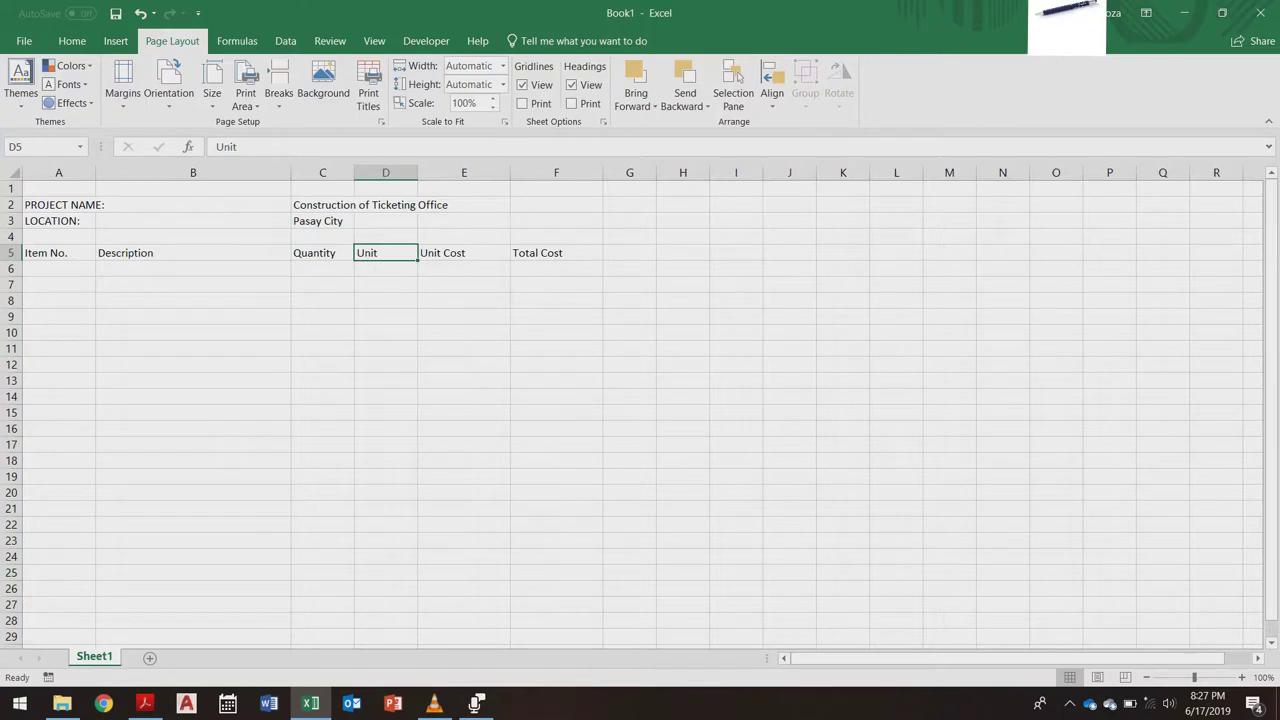
Step: Copy the project name "Construction of Ticketing Office" from C2 and append it after the "PROJECT NAME:" label in A2
{"action": "left_click_drag", "start_coordinate": [322, 205], "coordinate": [322, 221]}
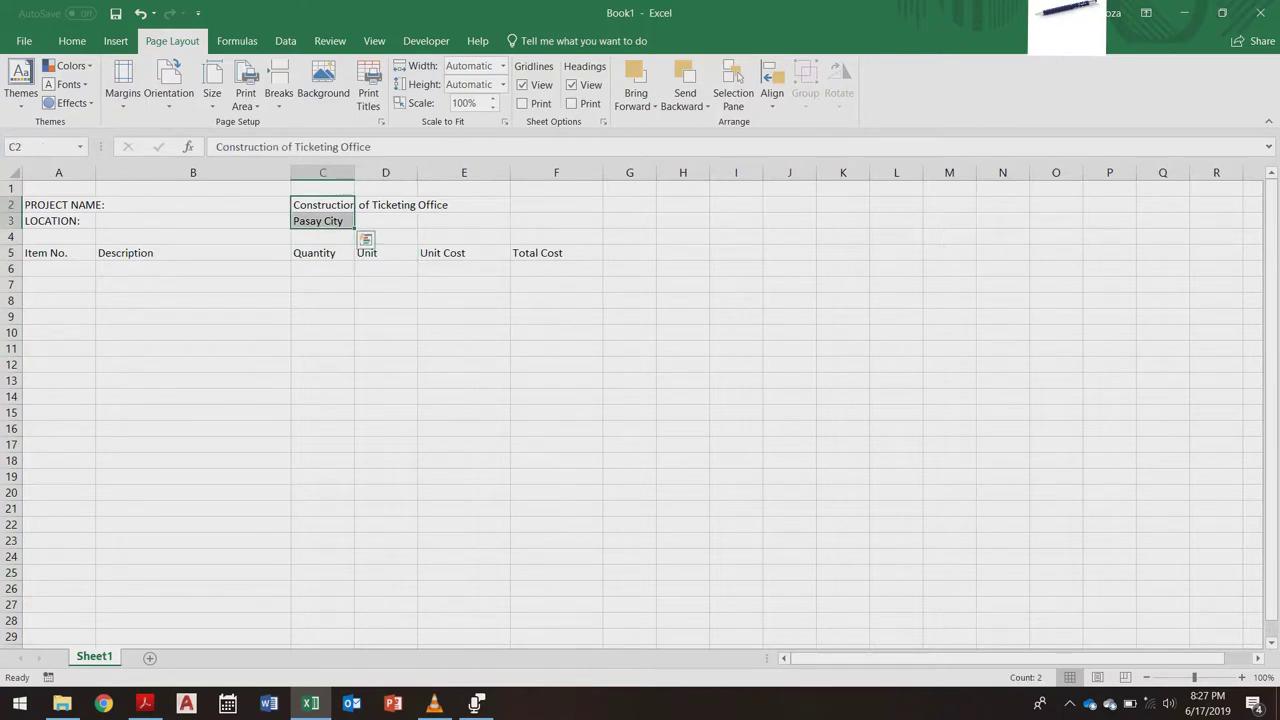
{"action": "left_click", "coordinate": [322, 205]}
{"action": "left_click", "coordinate": [322, 221]}
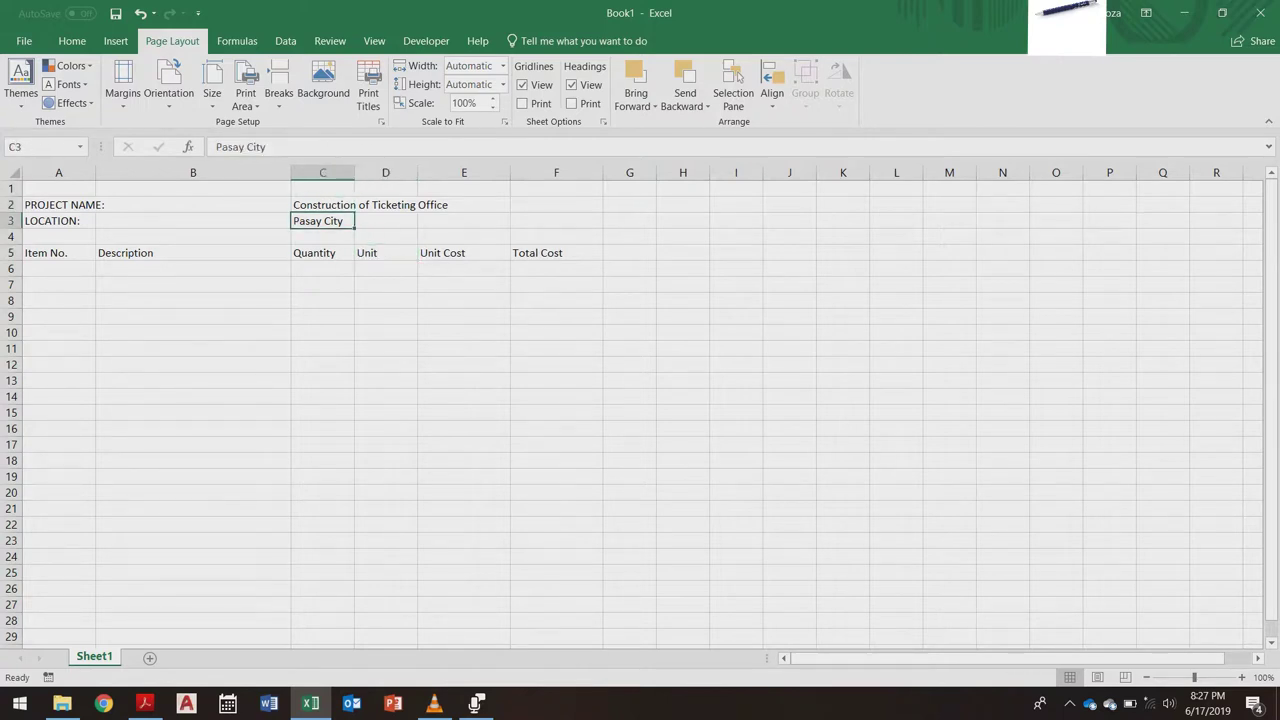
{"action": "left_click", "coordinate": [322, 205]}
{"action": "left_click_drag", "start_coordinate": [373, 147], "coordinate": [215, 147]}
{"action": "key", "text": "ctrl+c"}
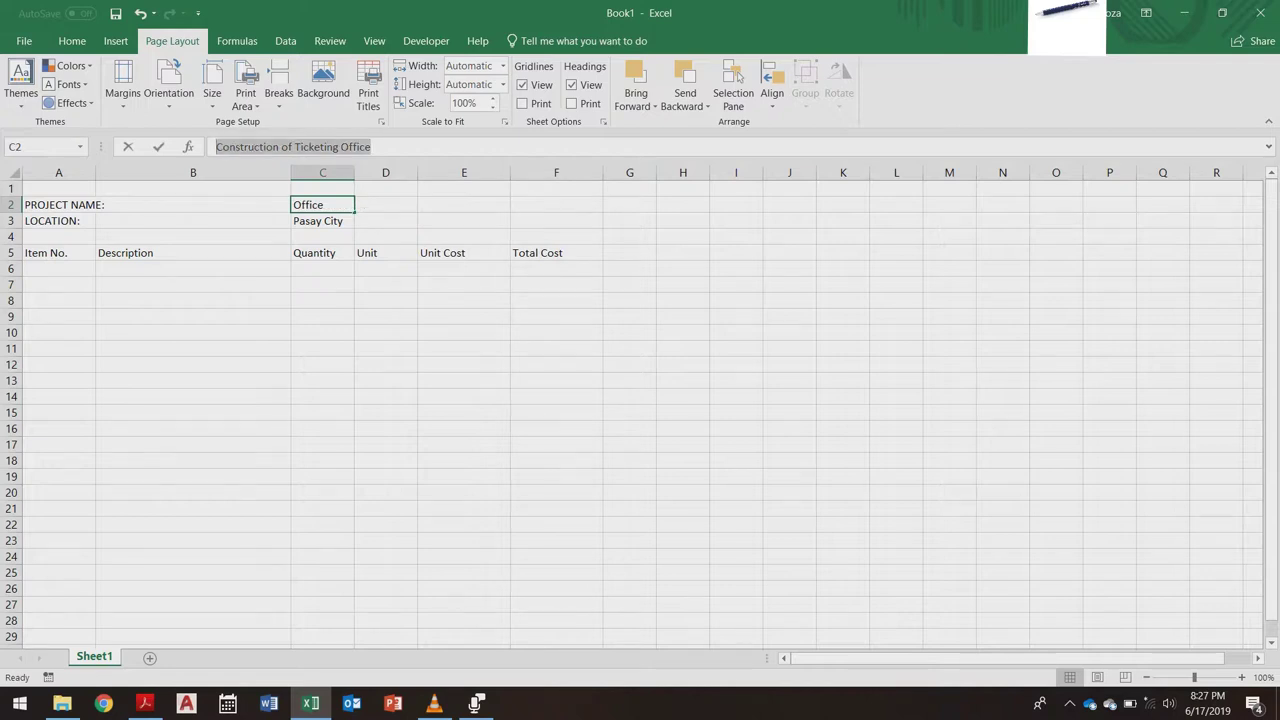
{"action": "left_click", "coordinate": [92, 205]}
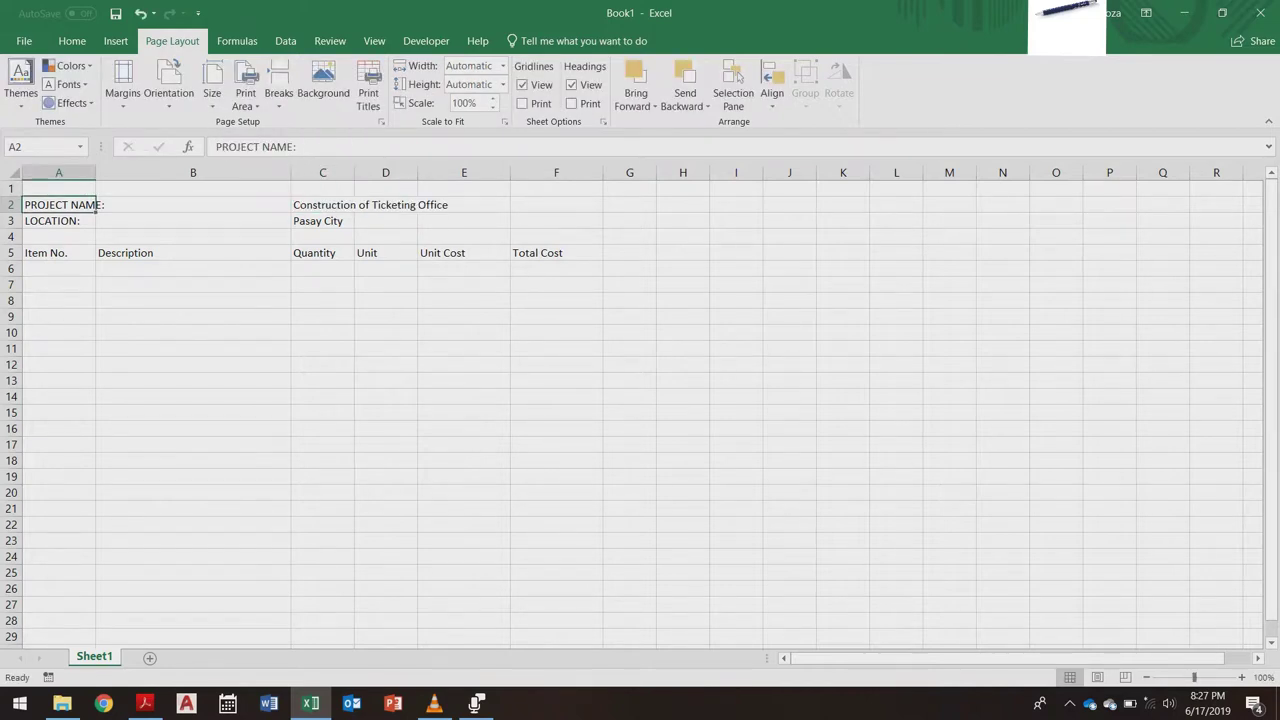
{"action": "left_click", "coordinate": [320, 147]}
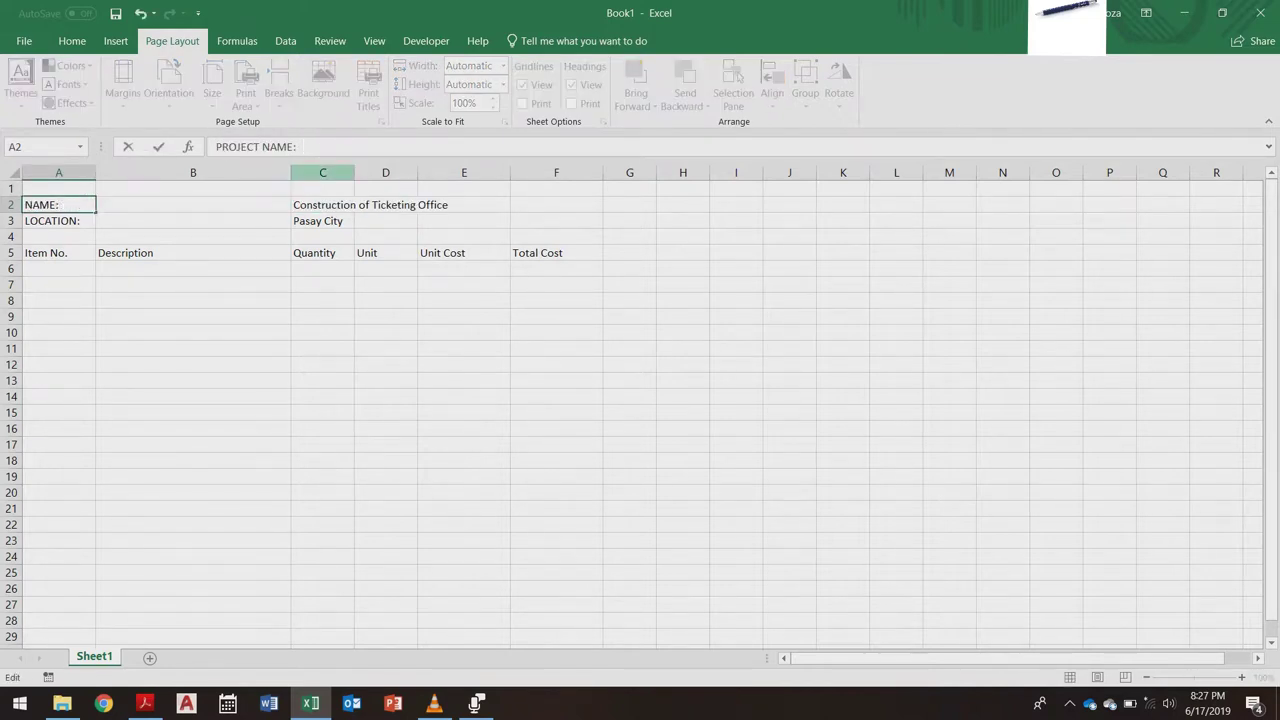
{"action": "key", "text": "ctrl+v"}
{"action": "left_click", "coordinate": [464, 301]}
Step: Append "Pasay City" after the "LOCATION:" label in cell A3
{"action": "left_click", "coordinate": [322, 221]}
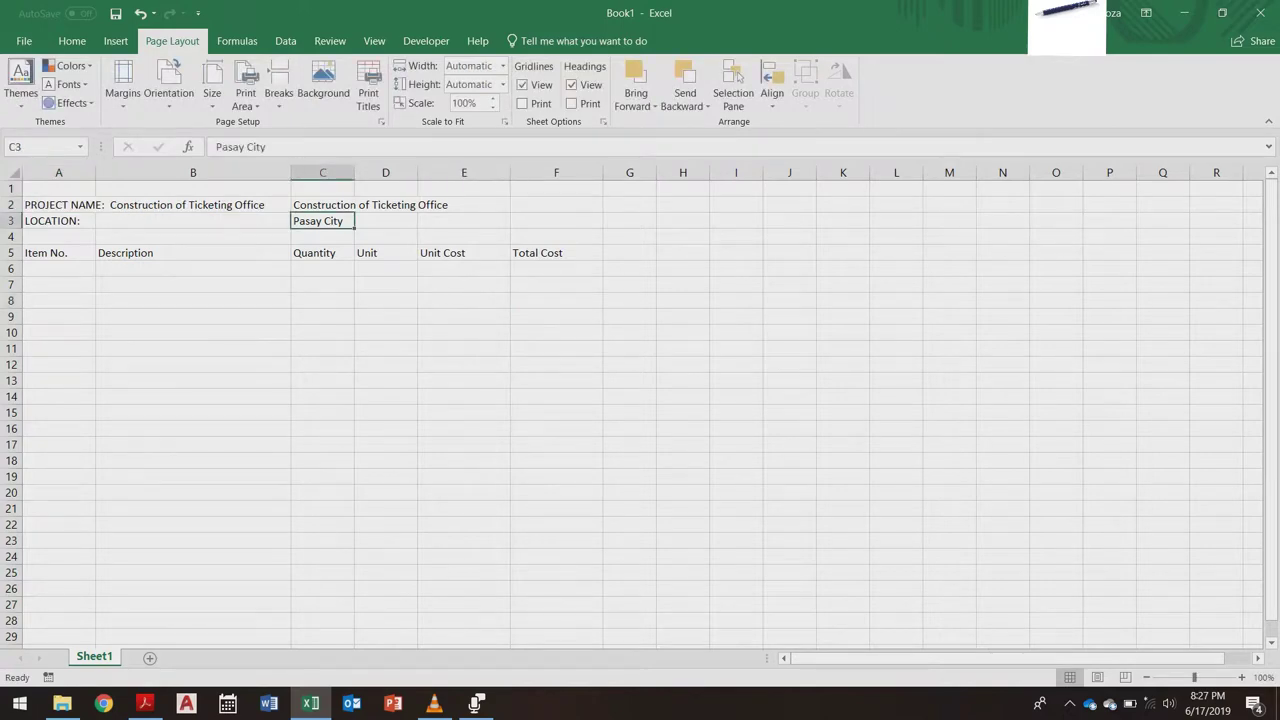
{"action": "left_click_drag", "start_coordinate": [282, 147], "coordinate": [214, 147]}
{"action": "left_click", "coordinate": [59, 221]}
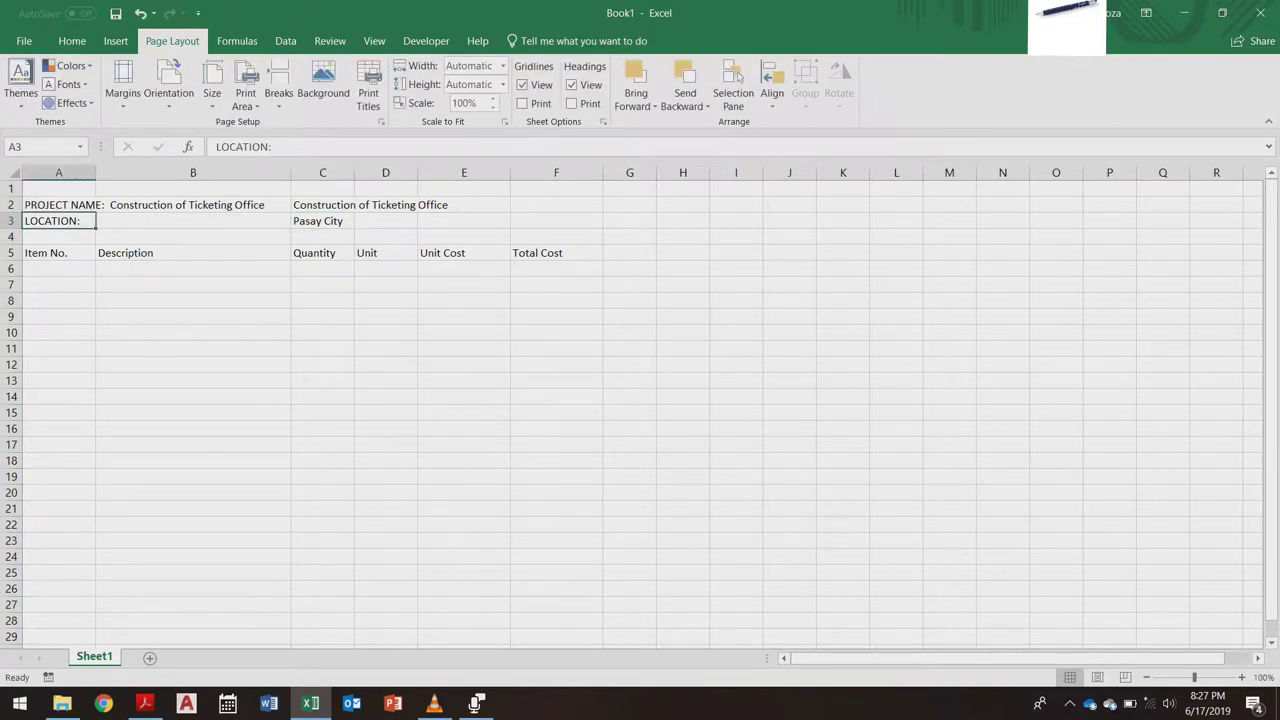
{"action": "left_click", "coordinate": [320, 147]}
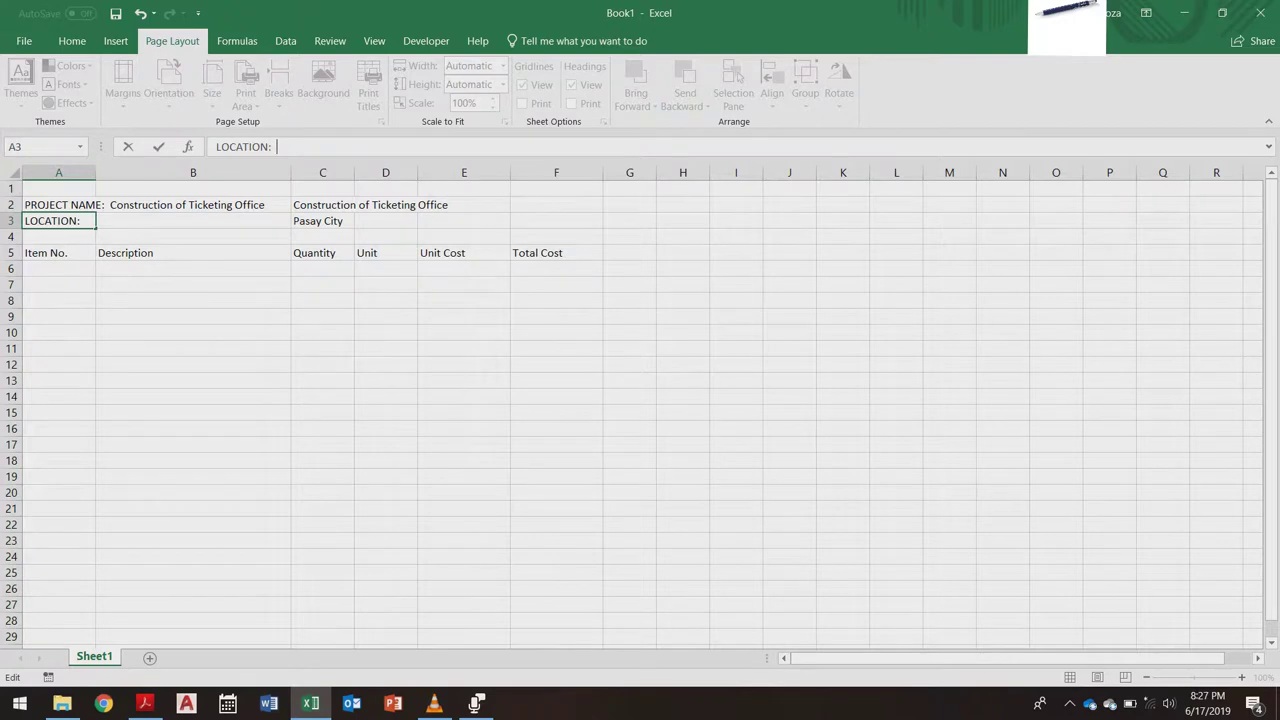
{"action": "type", "text": "Pasay City"}
{"action": "left_click", "coordinate": [386, 349]}
Step: Clear the duplicate project name and location from cells C2 and C3
{"action": "left_click_drag", "start_coordinate": [322, 205], "coordinate": [322, 222]}
{"action": "key", "text": "Delete"}
{"action": "left_click", "coordinate": [322, 349]}
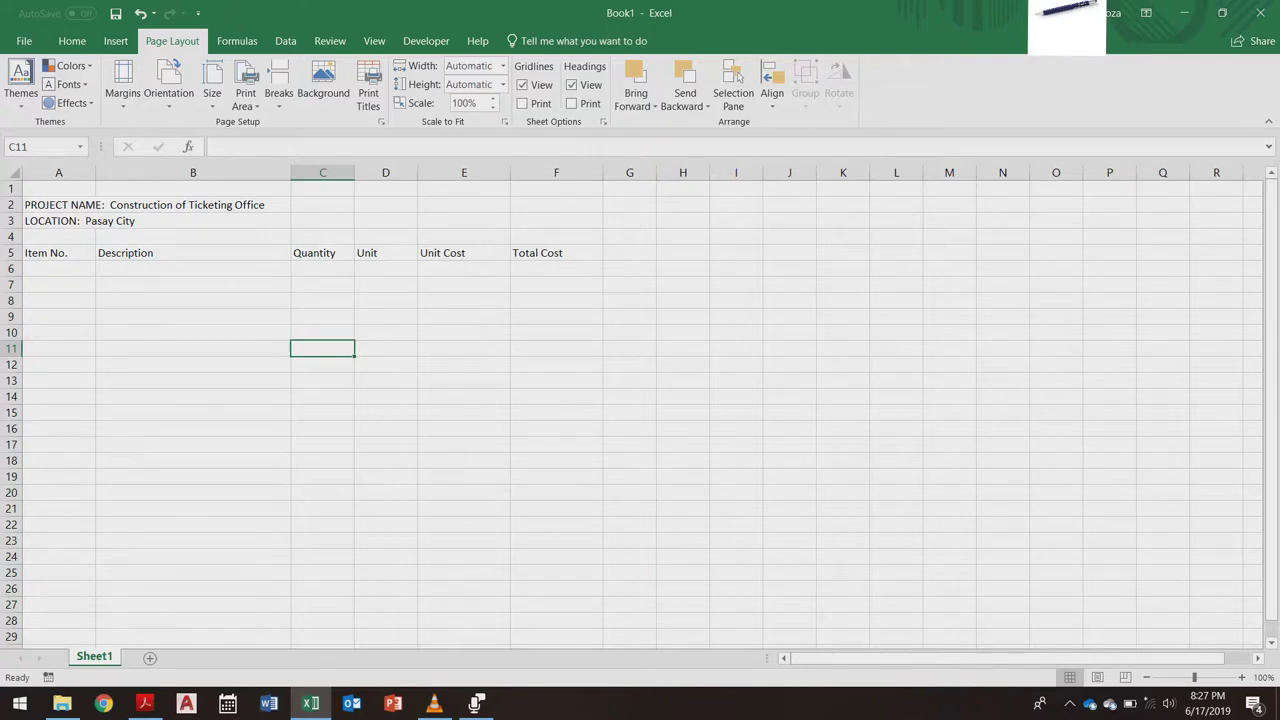
Step: Center the table headings horizontally in cells A5 to F5
{"action": "left_click_drag", "start_coordinate": [58, 253], "coordinate": [557, 253]}
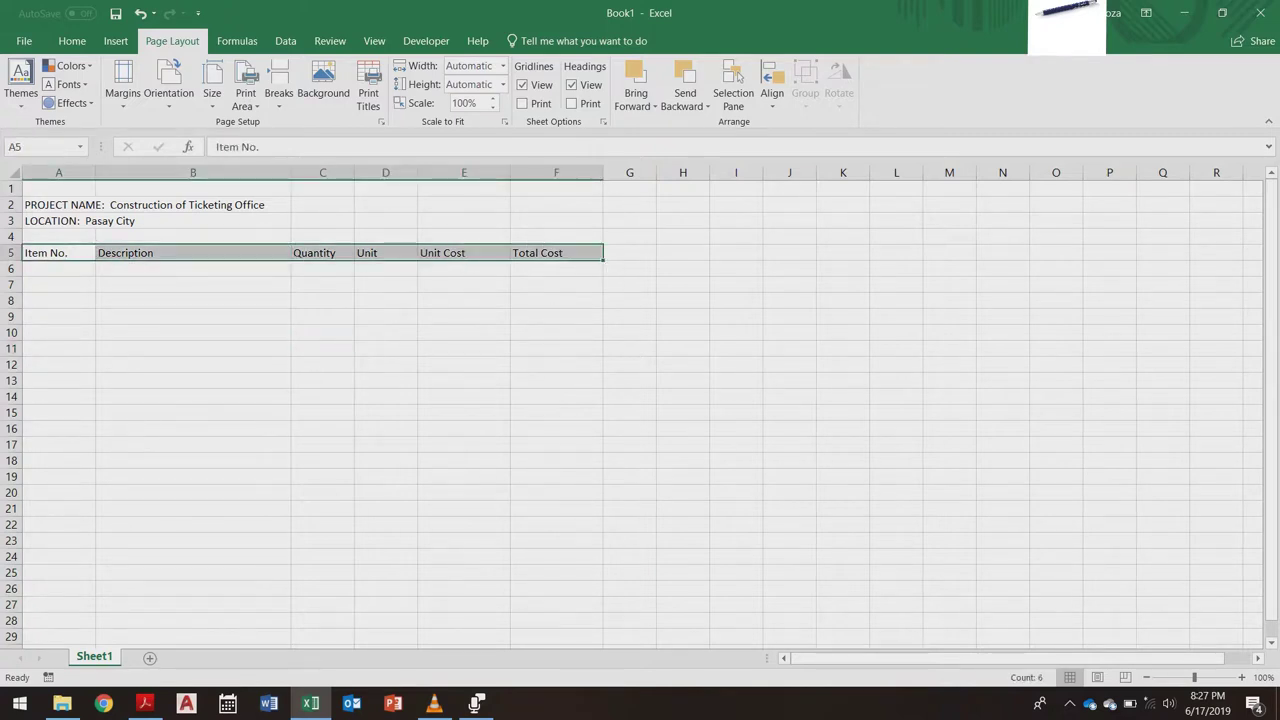
{"action": "left_click", "coordinate": [72, 41]}
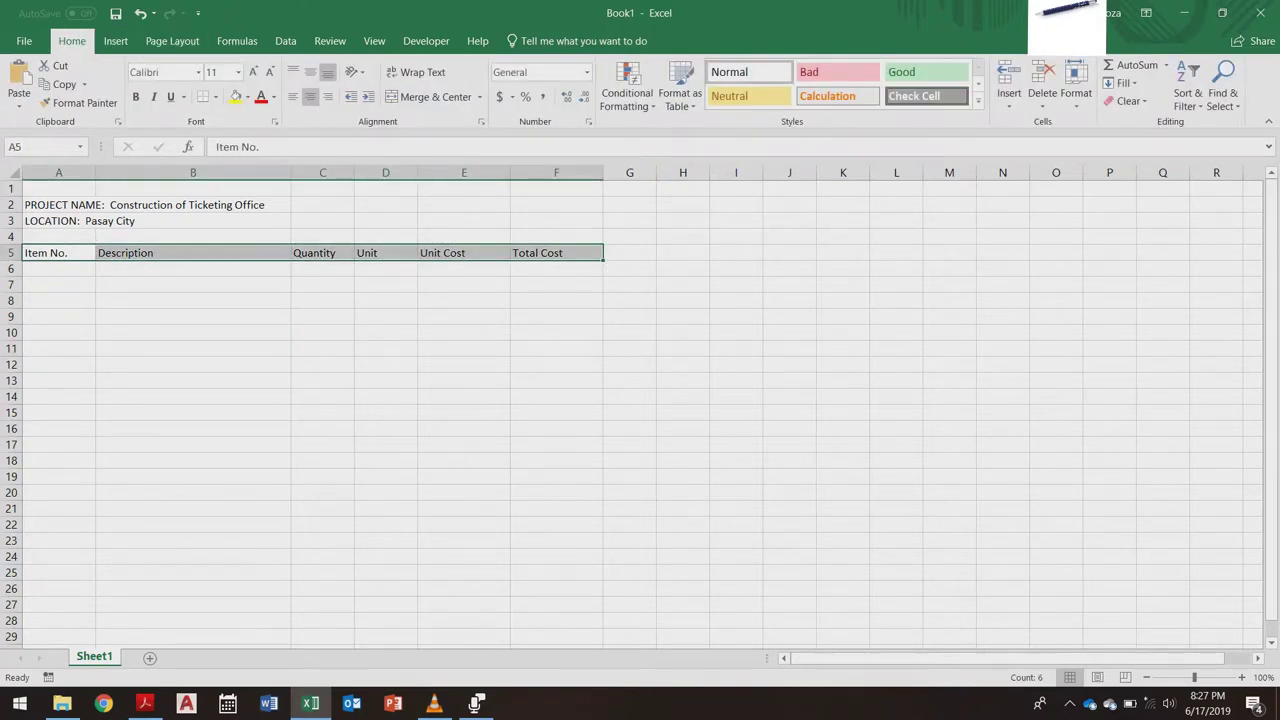
{"action": "left_click", "coordinate": [311, 97]}
{"action": "left_click", "coordinate": [323, 317]}
{"action": "left_click", "coordinate": [59, 301]}
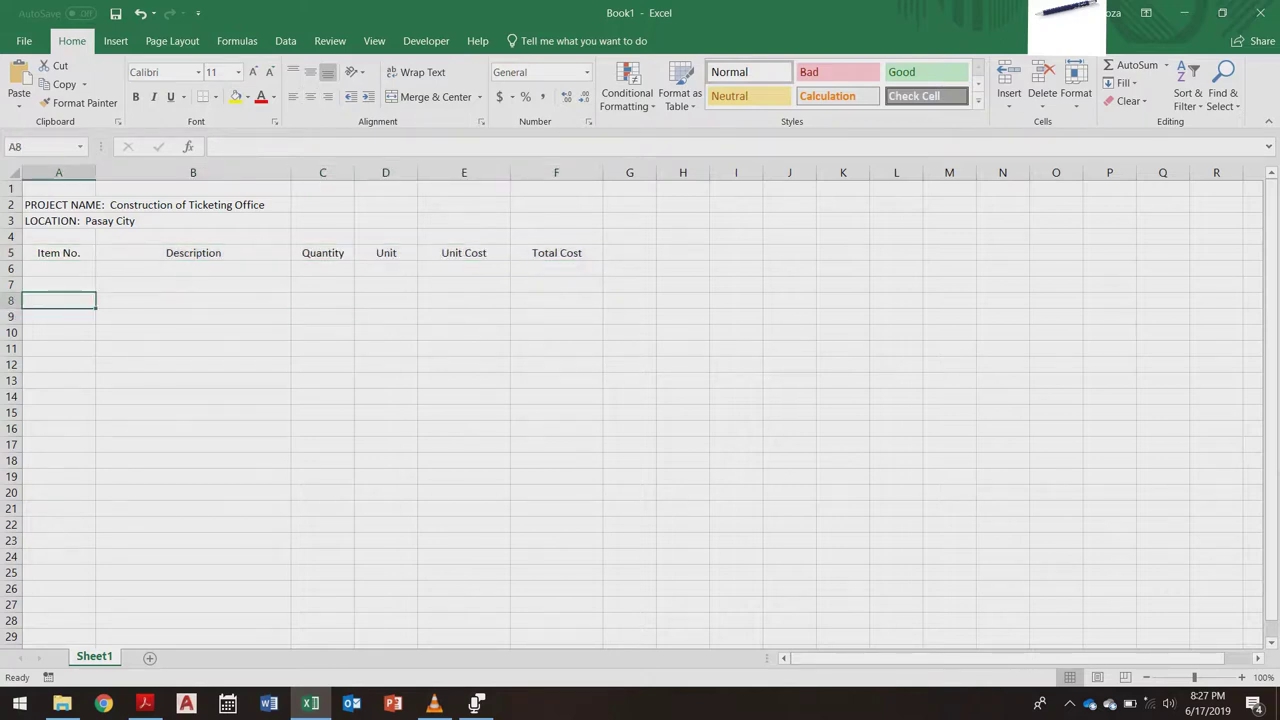
Step: Apply All Borders to the table range A5:F26
{"action": "left_click_drag", "start_coordinate": [58, 253], "coordinate": [556, 588]}
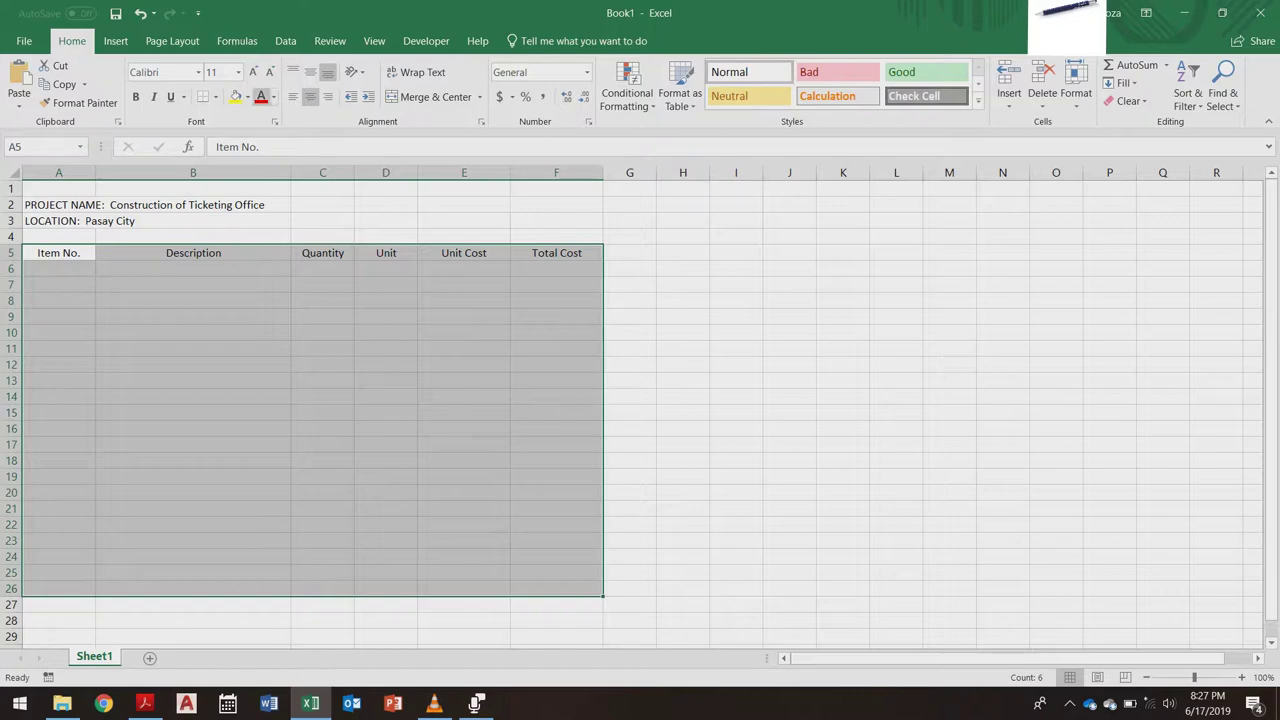
{"action": "left_click", "coordinate": [215, 97]}
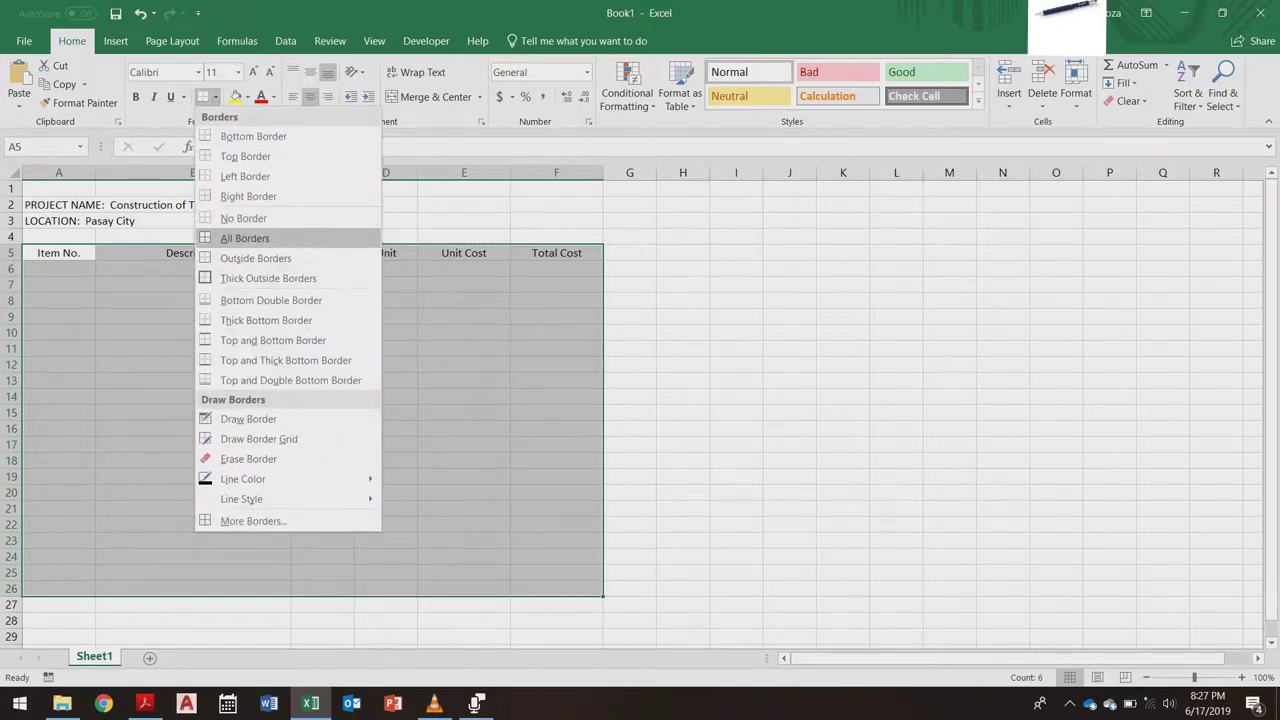
{"action": "left_click", "coordinate": [245, 238]}
{"action": "left_click", "coordinate": [322, 380]}
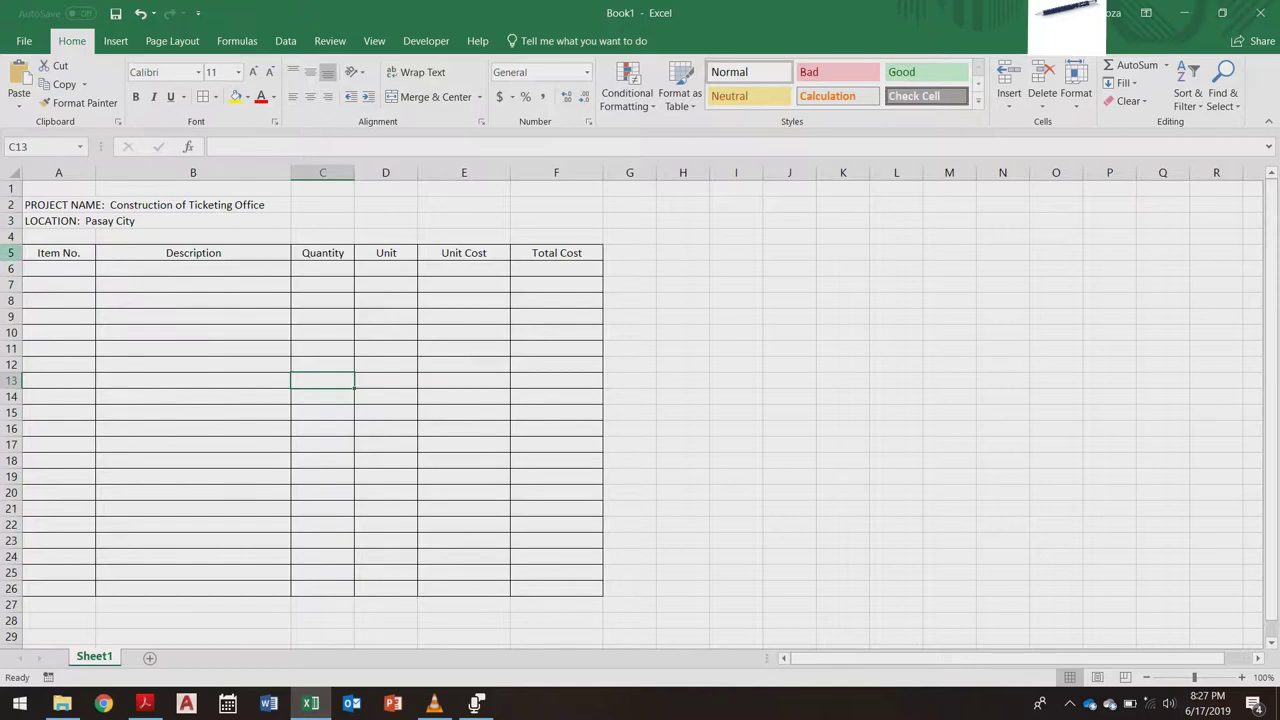
{"action": "left_click_drag", "start_coordinate": [12, 252], "coordinate": [12, 588]}
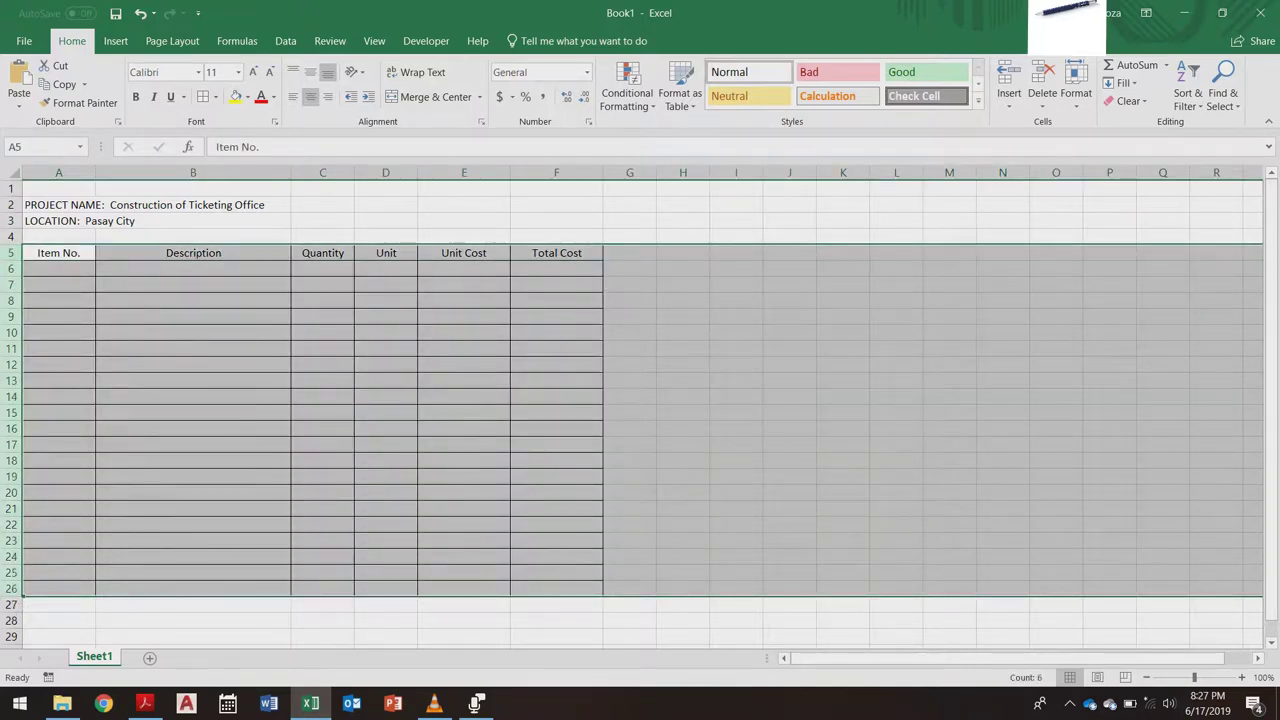
{"action": "right_click", "coordinate": [12, 588]}
{"action": "left_click", "coordinate": [83, 516]}
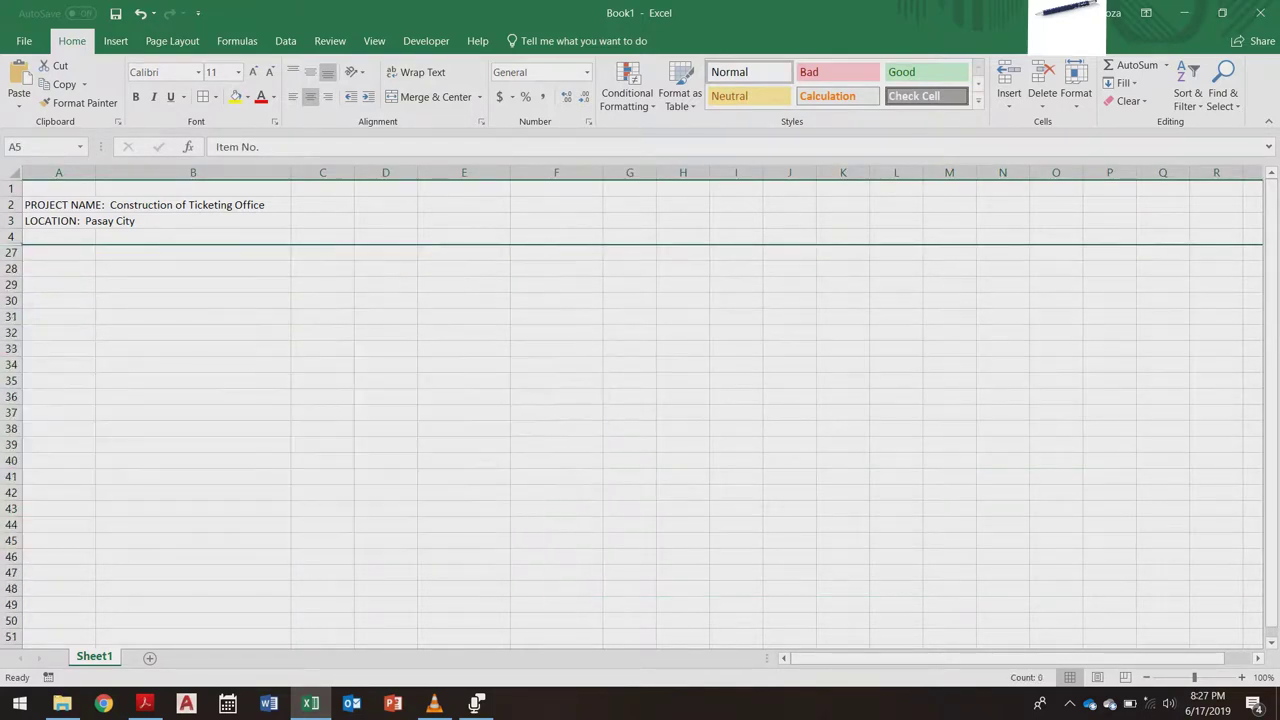
{"action": "key", "text": "ctrl+z"}
Step: Set the height of rows 5 to 26 to 15
{"action": "right_click", "coordinate": [62, 404]}
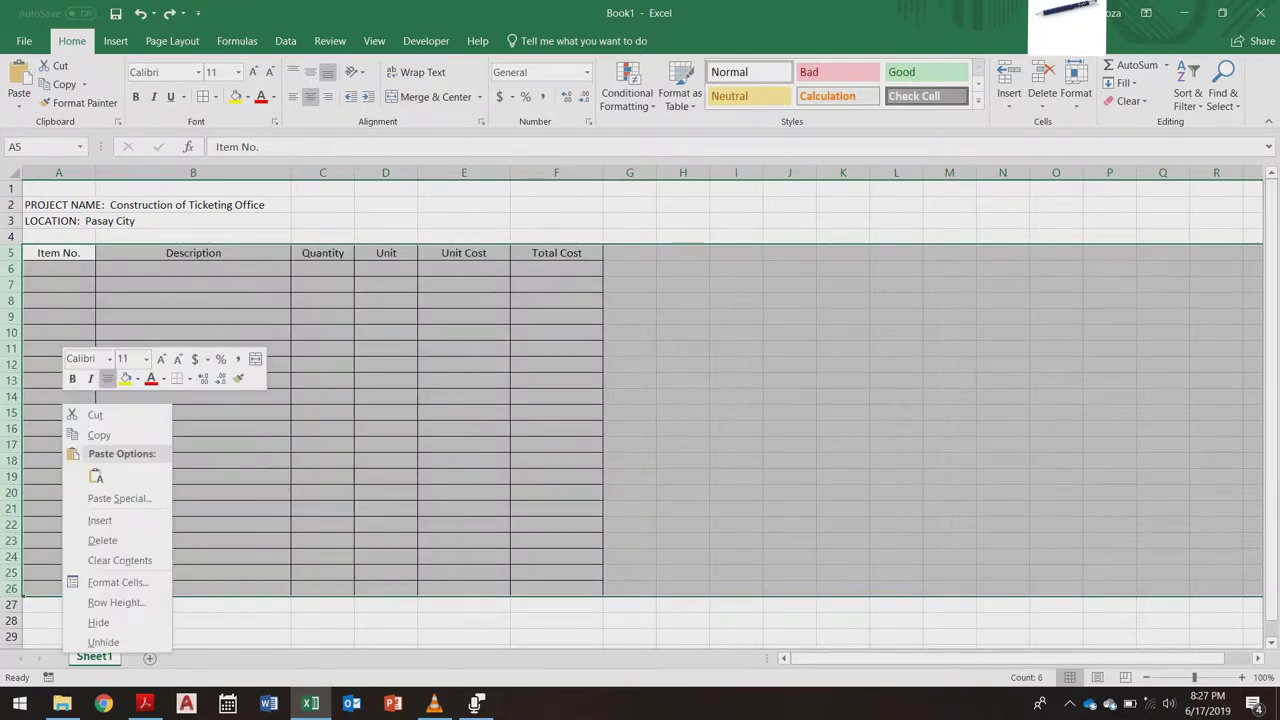
{"action": "left_click", "coordinate": [116, 602]}
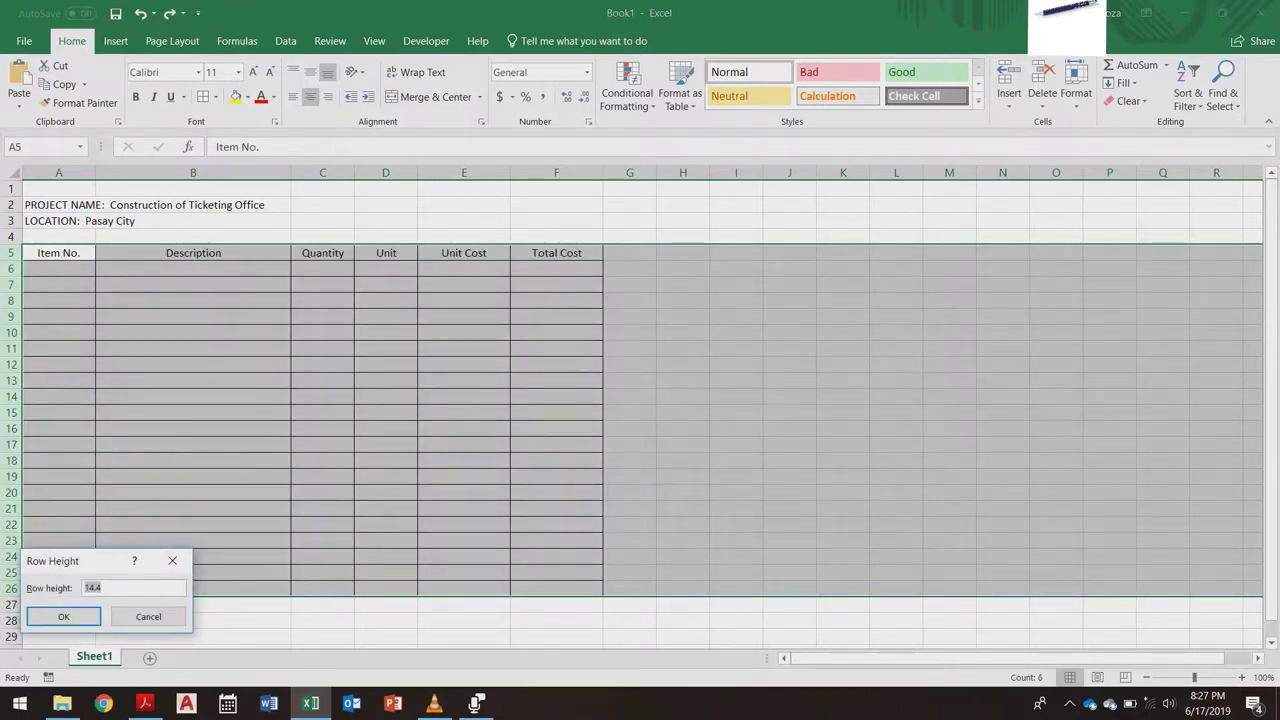
{"action": "type", "text": "15"}
{"action": "key", "text": "Return"}
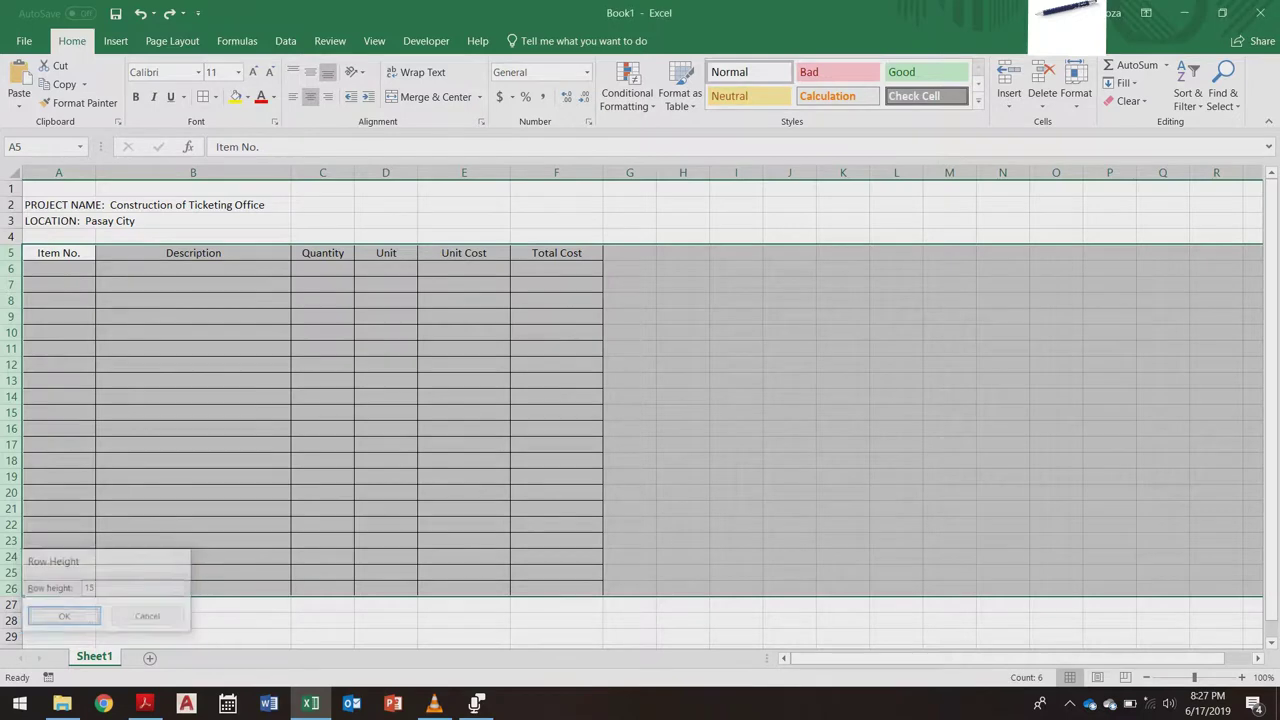
{"action": "left_click", "coordinate": [193, 503]}
{"action": "left_click", "coordinate": [193, 369]}
{"action": "left_click", "coordinate": [193, 286]}
{"action": "left_click", "coordinate": [193, 253]}
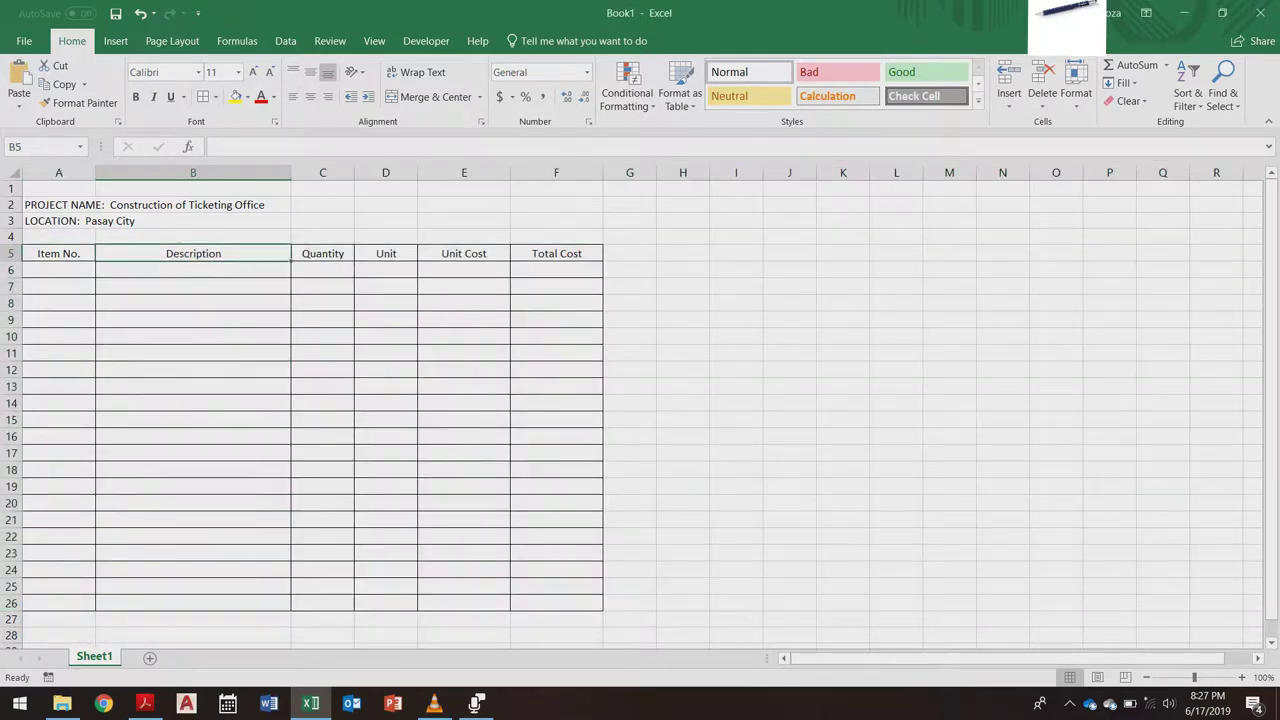
Step: Make the table headings in A5:F5 bold
{"action": "left_click_drag", "start_coordinate": [58, 253], "coordinate": [556, 253]}
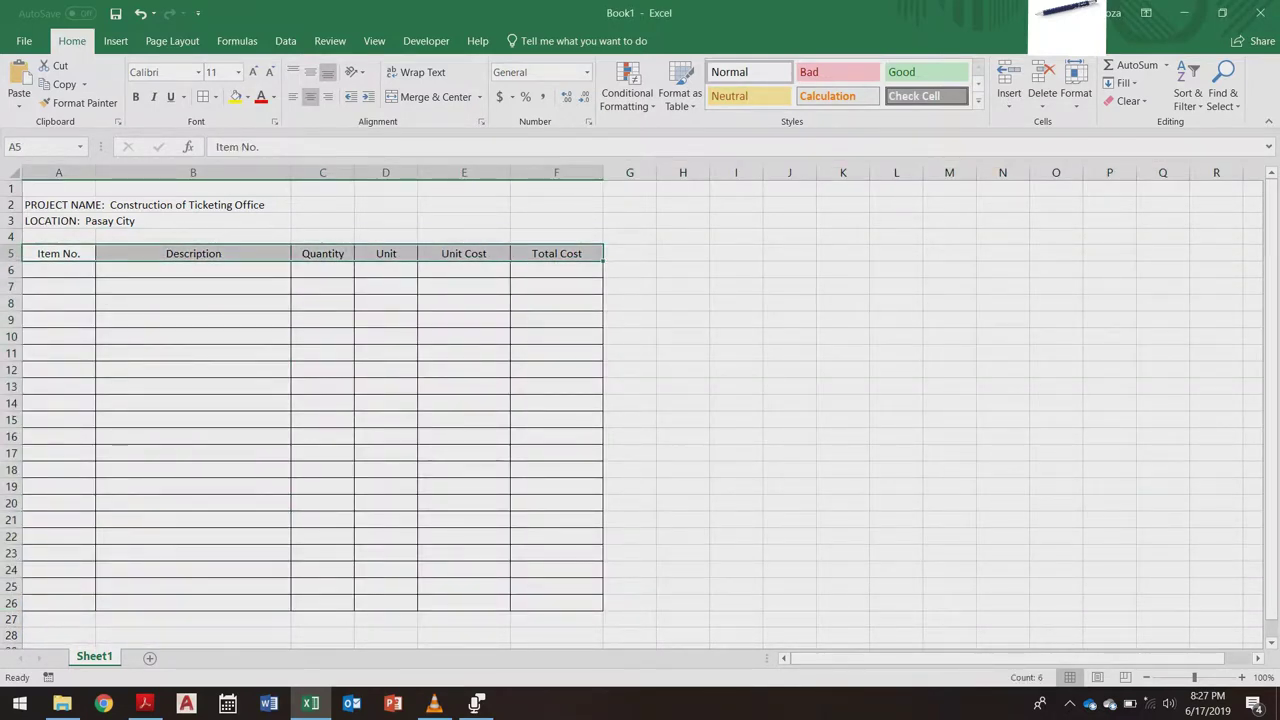
{"action": "key", "text": "ctrl+b"}
{"action": "left_click", "coordinate": [193, 353]}
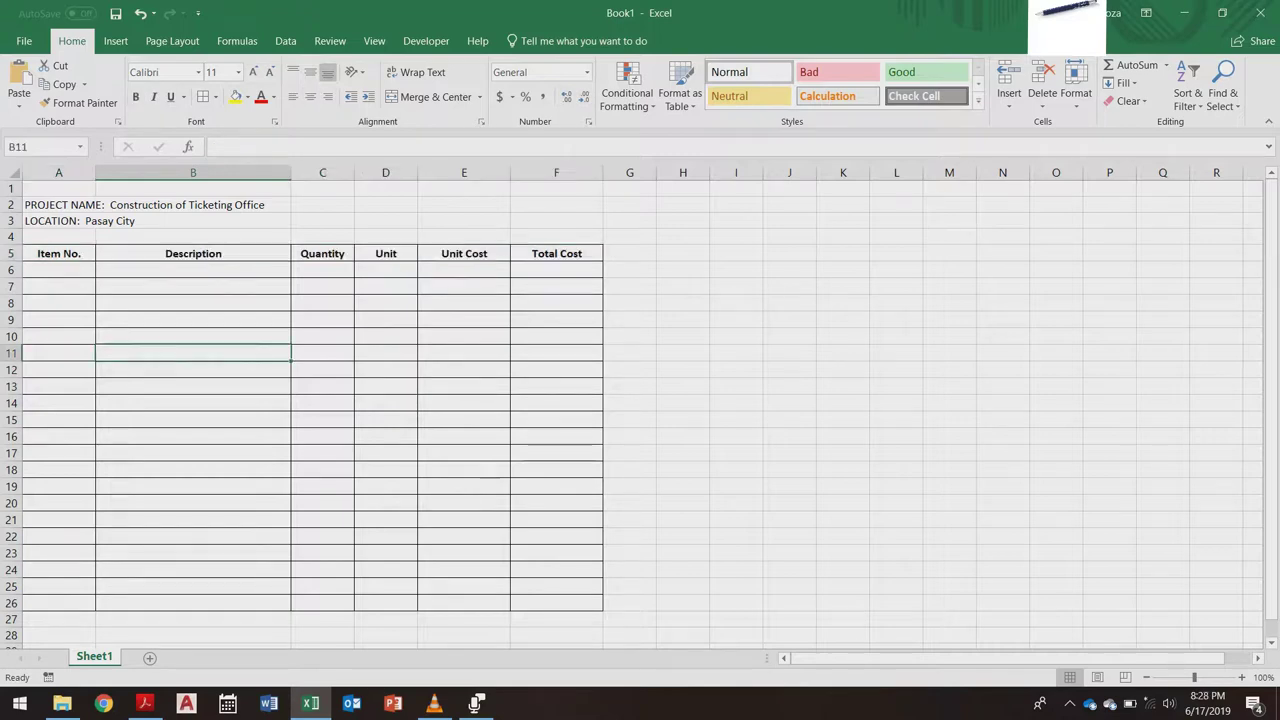
Step: Increase the height of heading row 5 and align its headings vertically to the middle
{"action": "left_click_drag", "start_coordinate": [11, 261], "coordinate": [600, 266]}
{"action": "left_click", "coordinate": [58, 260]}
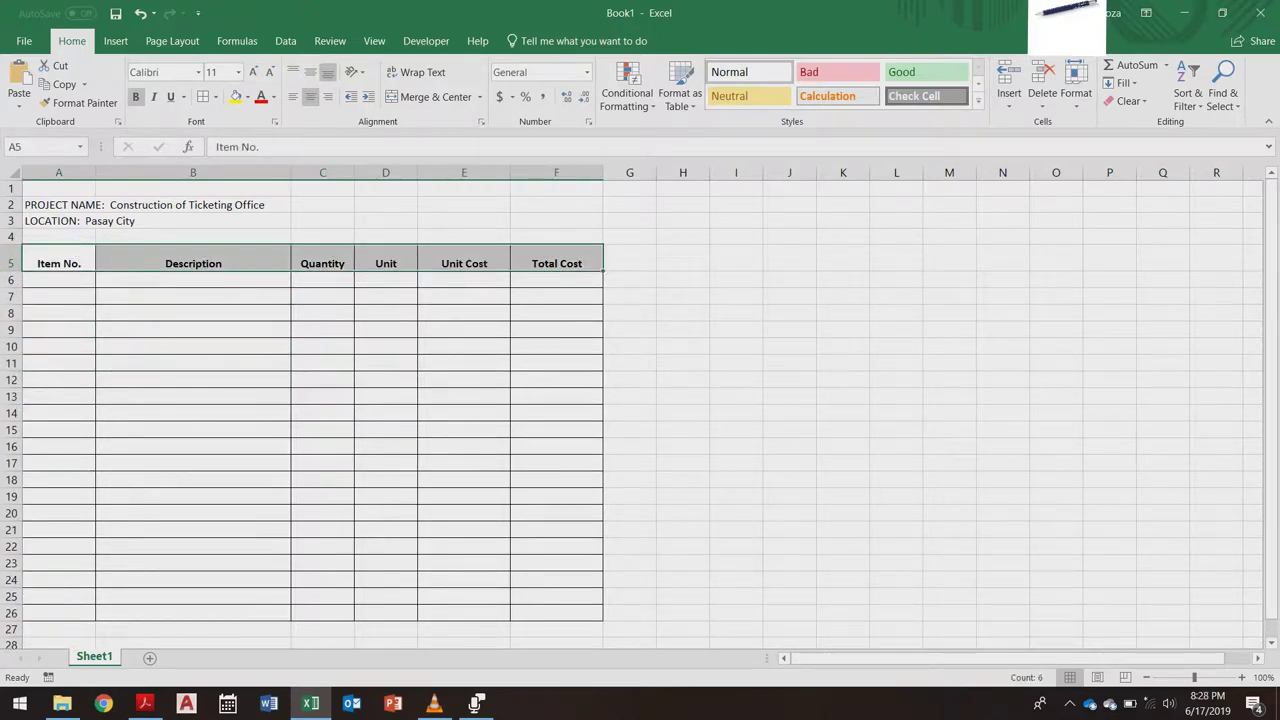
{"action": "left_click", "coordinate": [310, 72]}
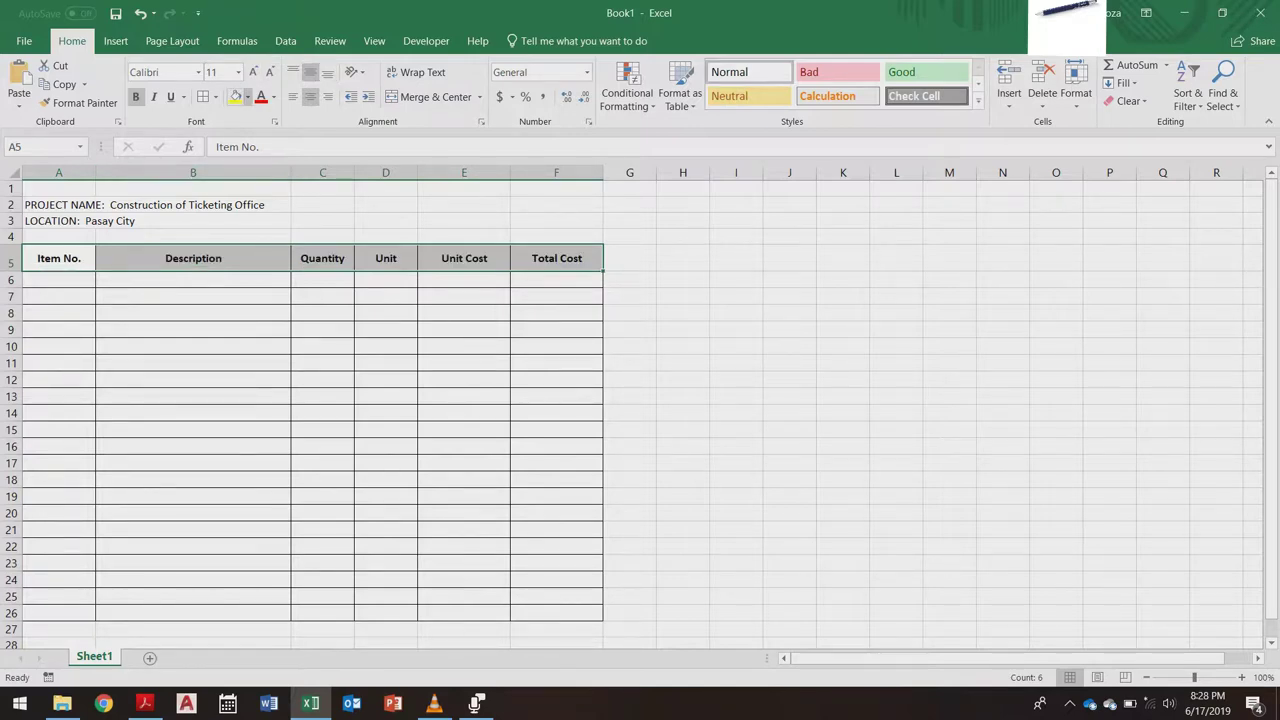
Step: Fill the heading cells A5:F5 with the lightest green theme color
{"action": "left_click", "coordinate": [247, 97]}
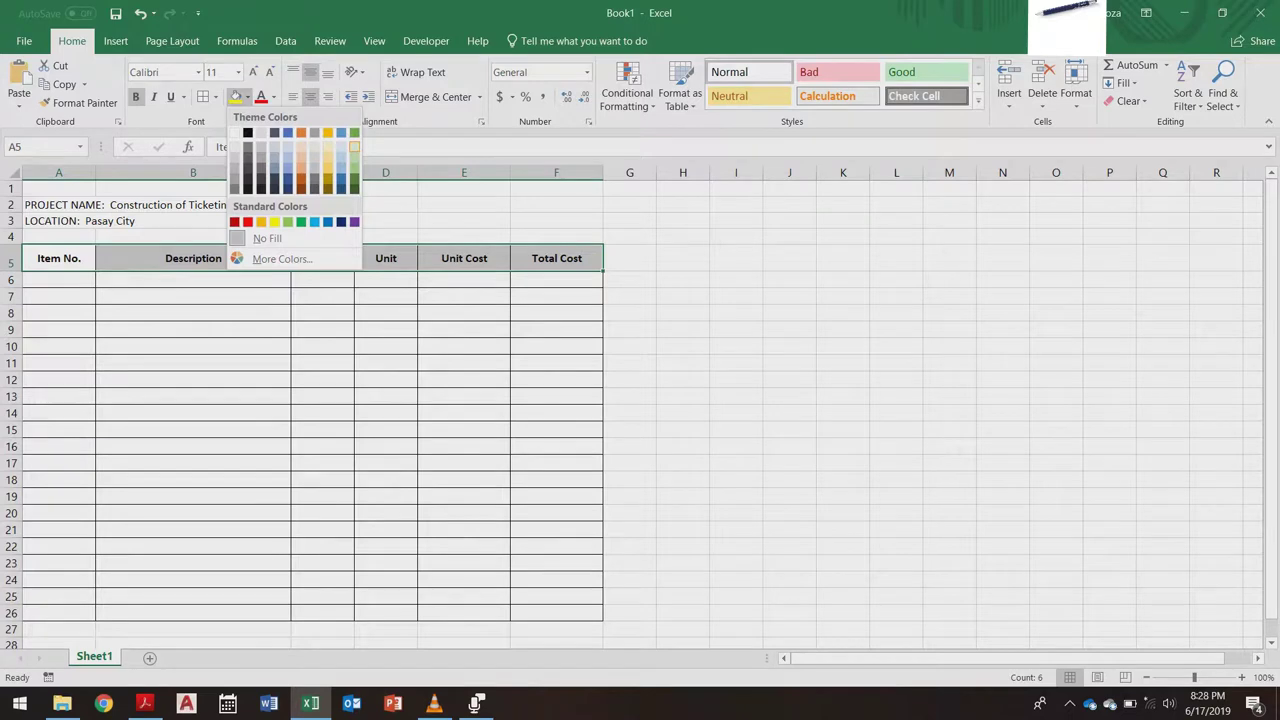
{"action": "left_click", "coordinate": [354, 147]}
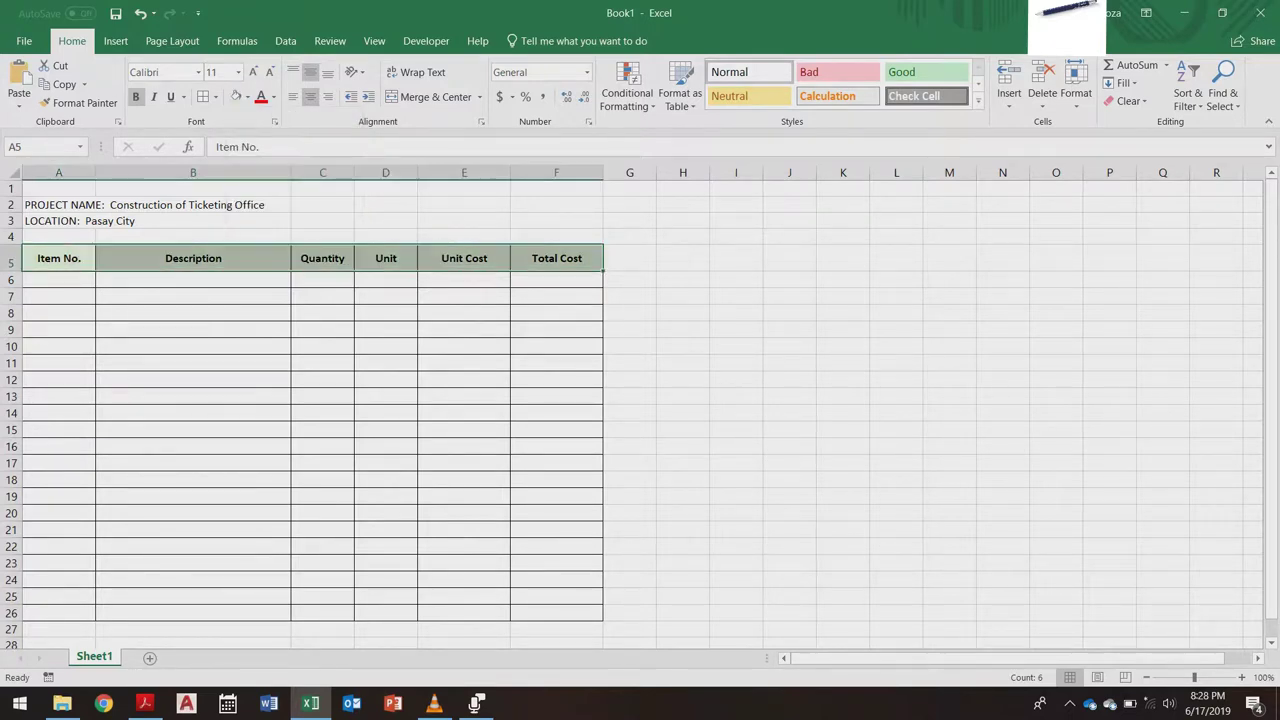
{"action": "left_click", "coordinate": [322, 396]}
{"action": "left_click", "coordinate": [193, 313]}
{"action": "left_click", "coordinate": [59, 258]}
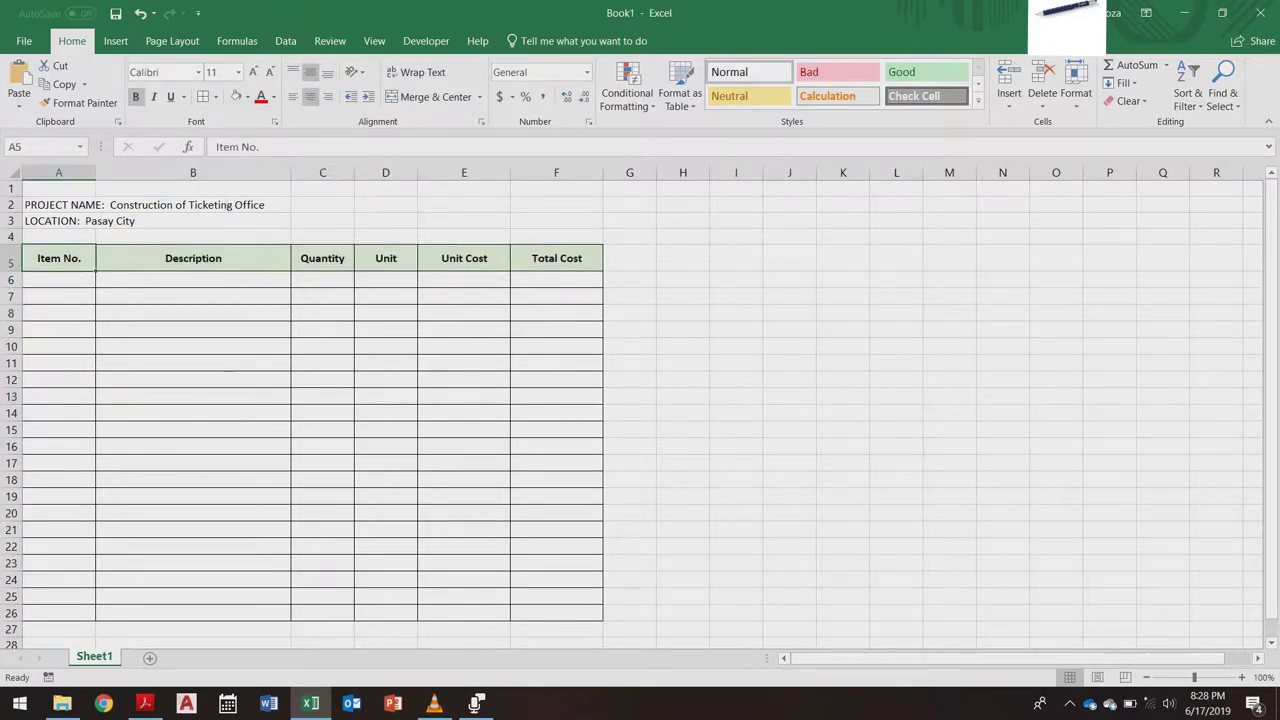
{"action": "left_click", "coordinate": [556, 258]}
{"action": "left_click_drag", "start_coordinate": [556, 258], "coordinate": [59, 262]}
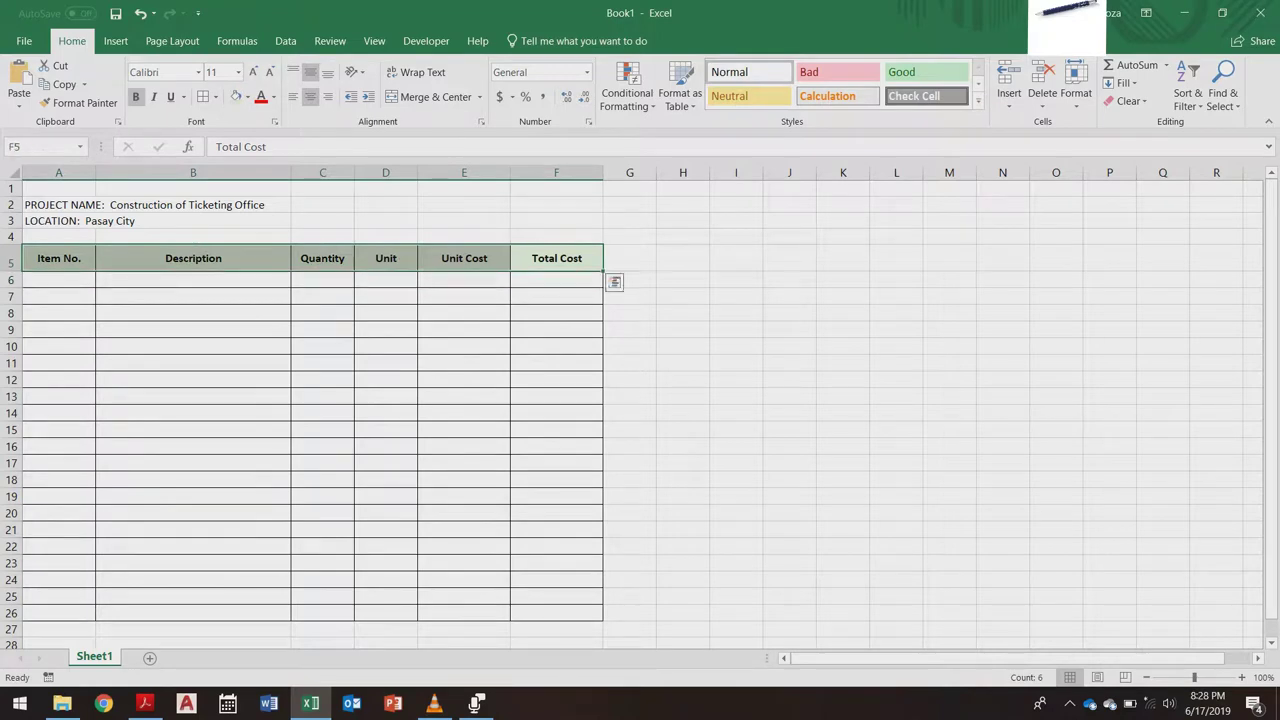
{"action": "left_click", "coordinate": [322, 396]}
{"action": "left_click", "coordinate": [59, 258]}
{"action": "left_click", "coordinate": [556, 258]}
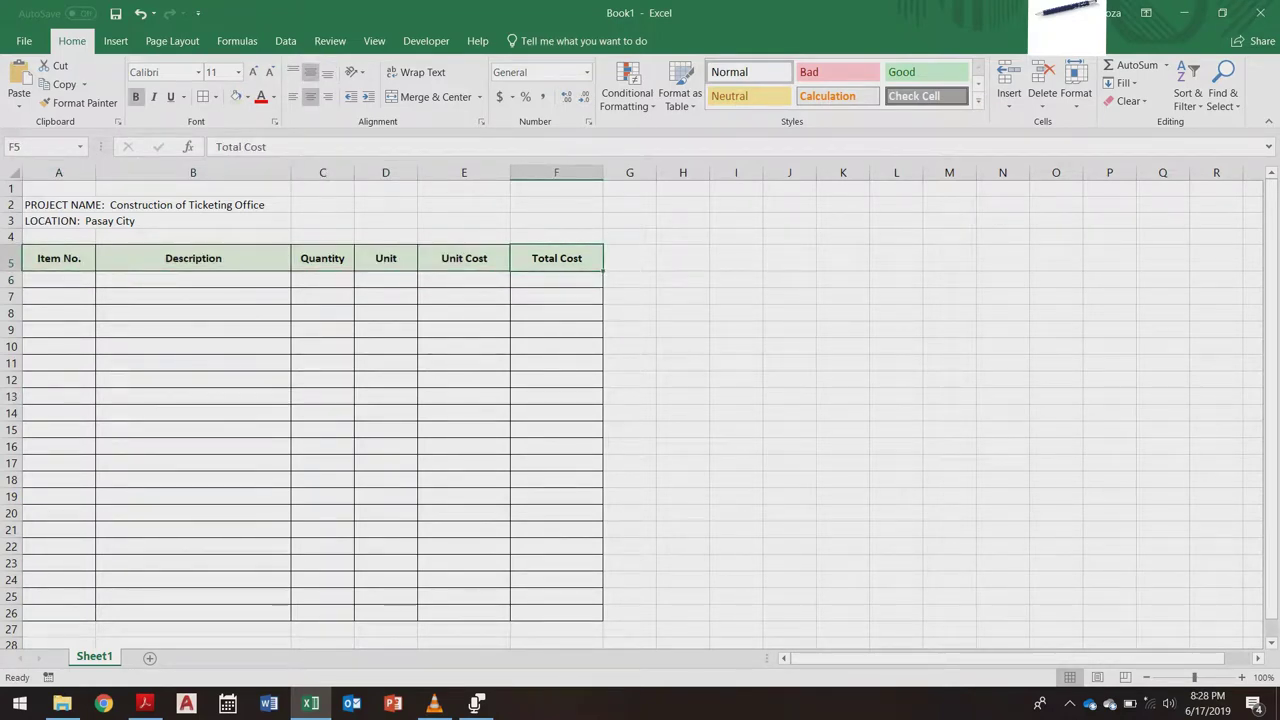
Step: Make the project name and location lines in A2:A3 bold
{"action": "left_click_drag", "start_coordinate": [60, 205], "coordinate": [88, 222]}
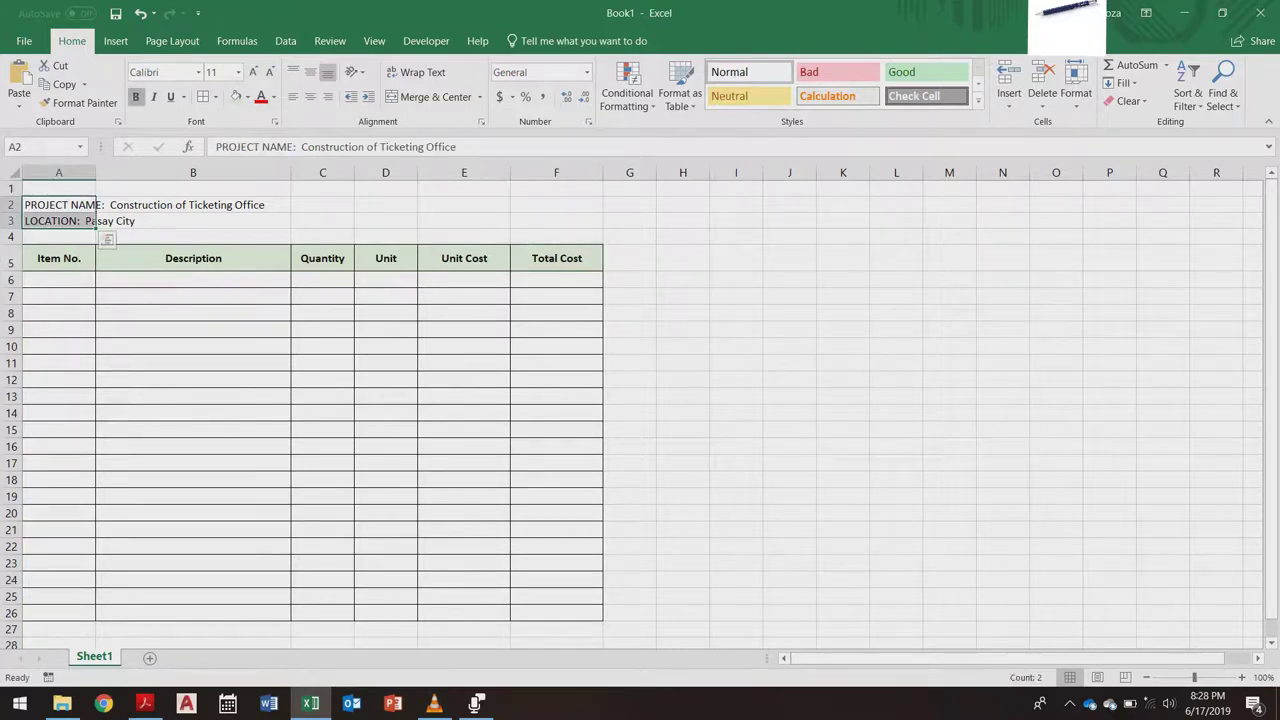
{"action": "left_click", "coordinate": [136, 97]}
{"action": "left_click", "coordinate": [193, 496]}
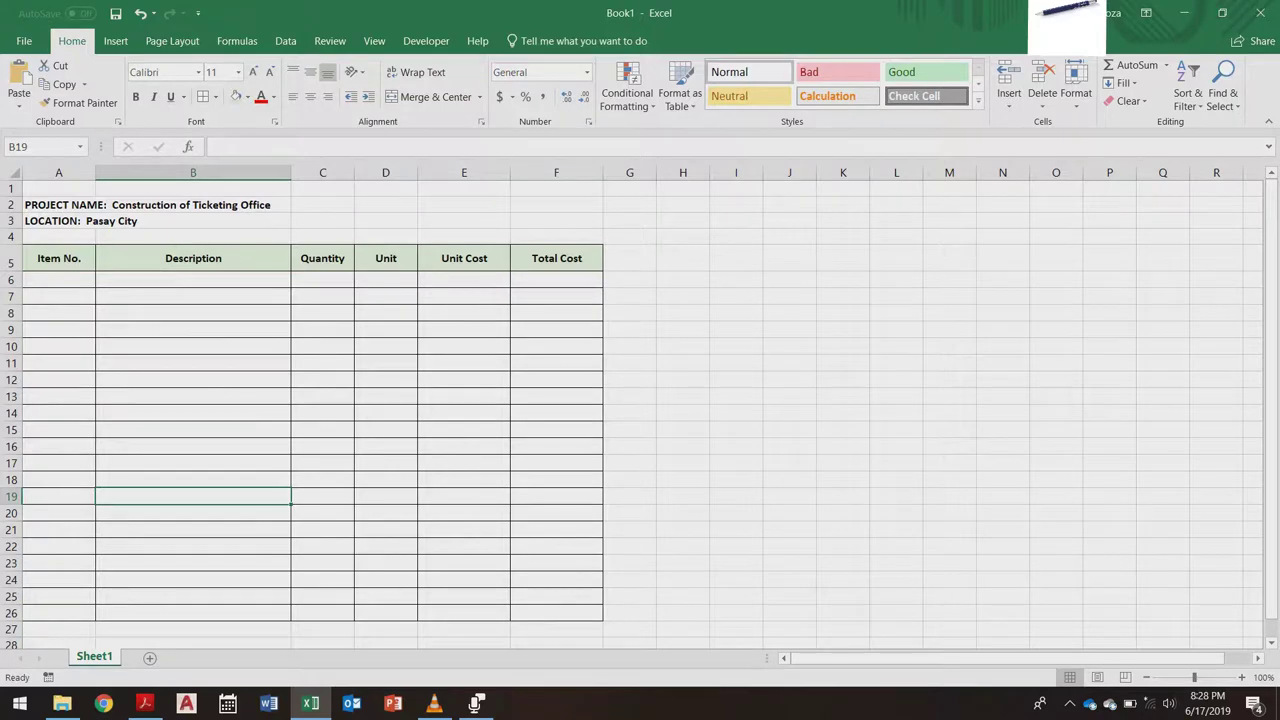
Step: Widen the Description column B by about half
{"action": "left_click", "coordinate": [193, 330]}
{"action": "left_click", "coordinate": [193, 280]}
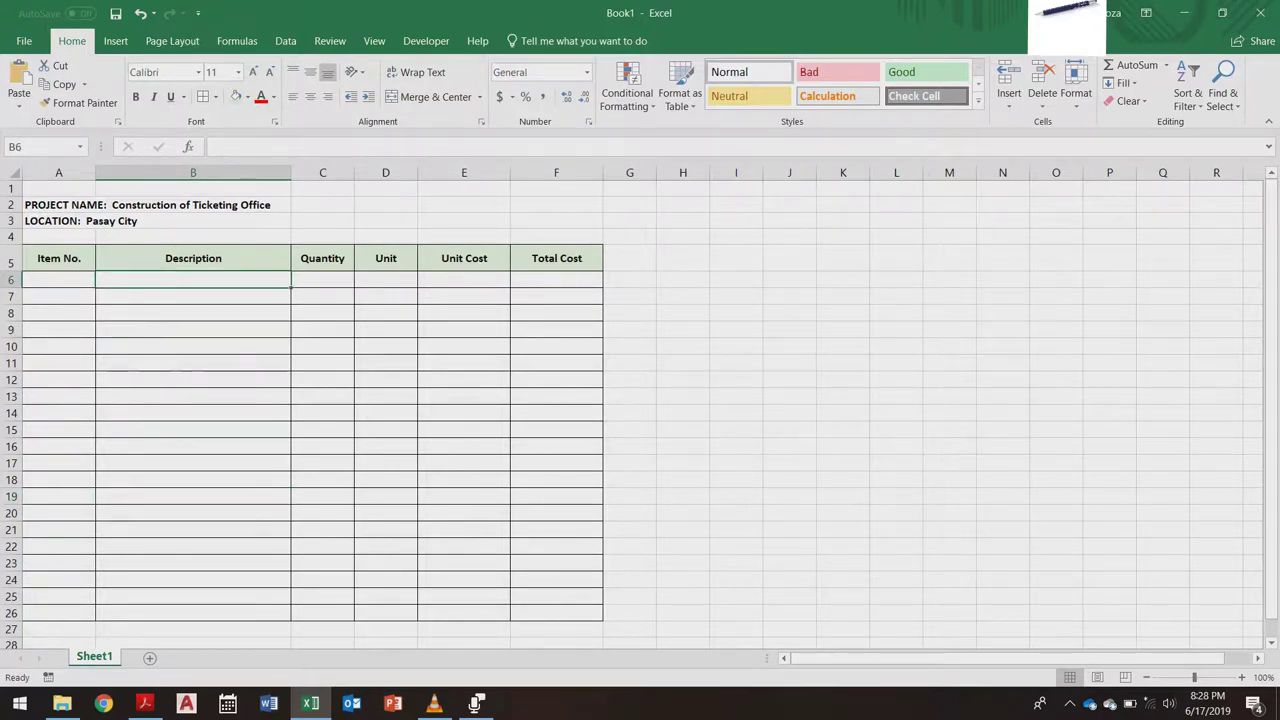
{"action": "left_click", "coordinate": [59, 280]}
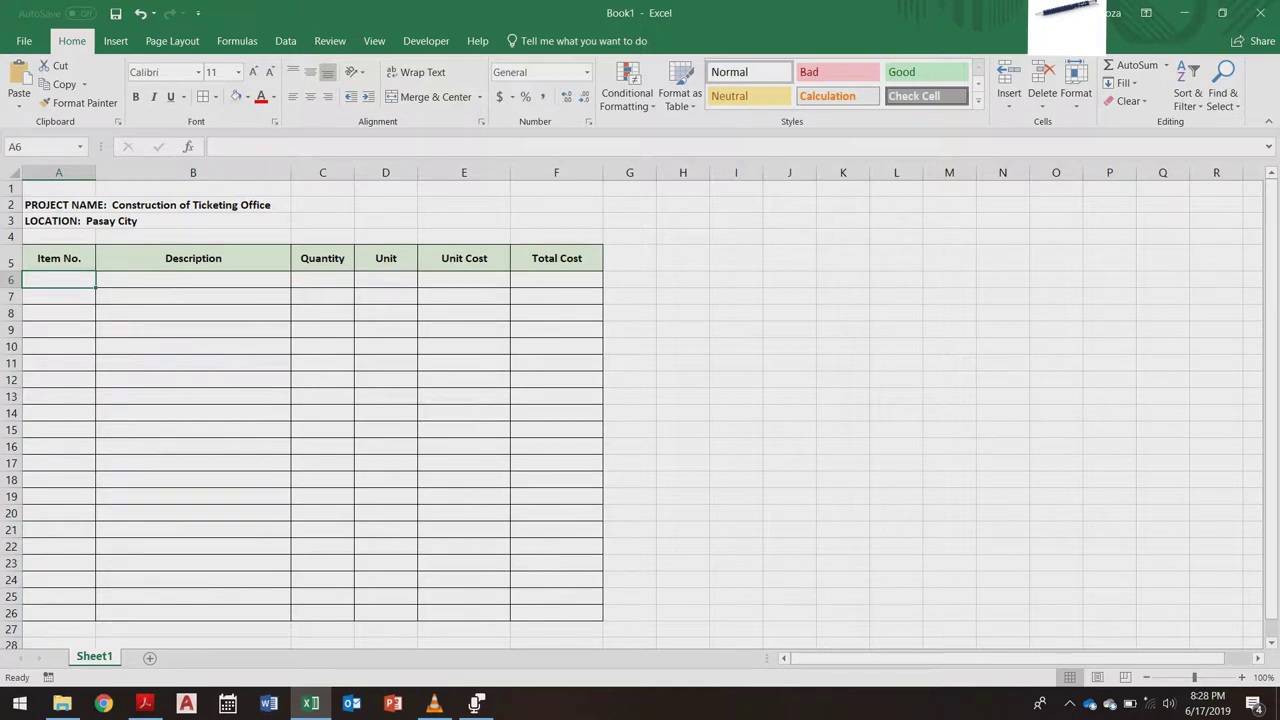
{"action": "left_click", "coordinate": [193, 280]}
{"action": "left_click_drag", "start_coordinate": [291, 173], "coordinate": [390, 173]}
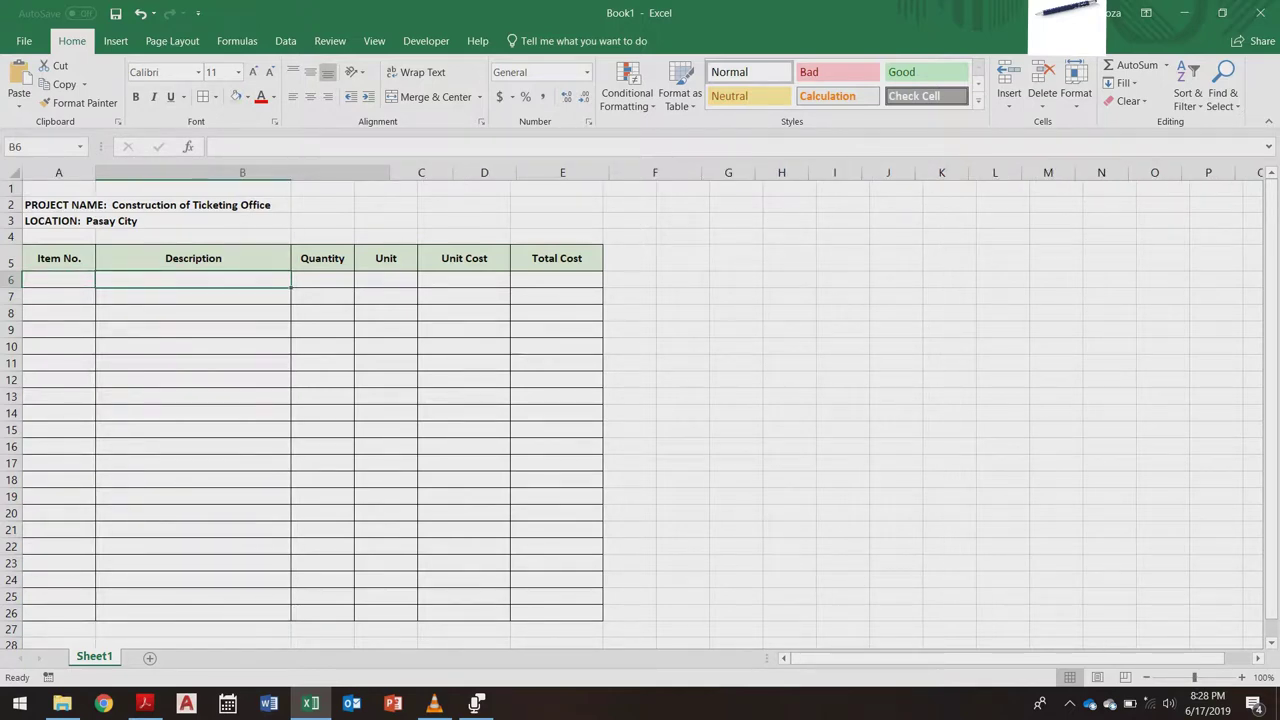
{"action": "left_click", "coordinate": [242, 330]}
Step: Enter the section heading in row 6 with item number "A." and description "PRELIMINARIES"
{"action": "left_click", "coordinate": [59, 297]}
{"action": "left_click", "coordinate": [59, 280]}
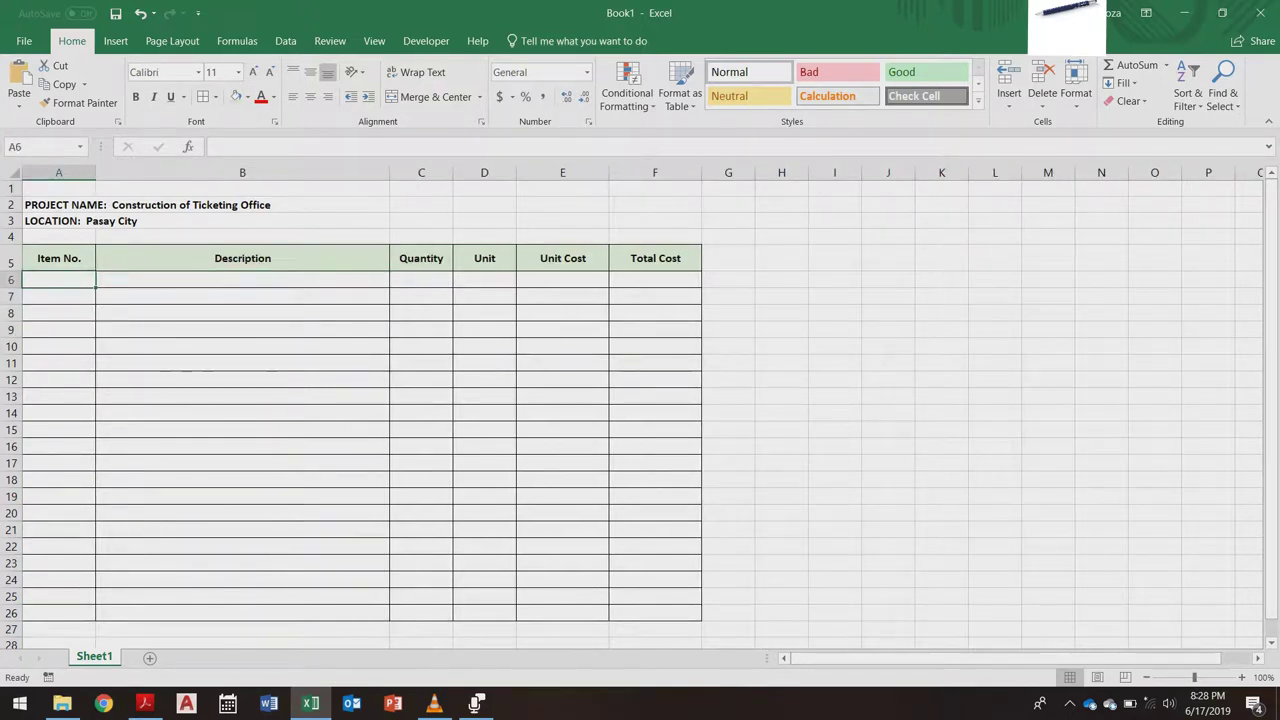
{"action": "left_click", "coordinate": [242, 280]}
{"action": "left_click", "coordinate": [59, 280]}
{"action": "type", "text": "A."}
{"action": "key", "text": "Return"}
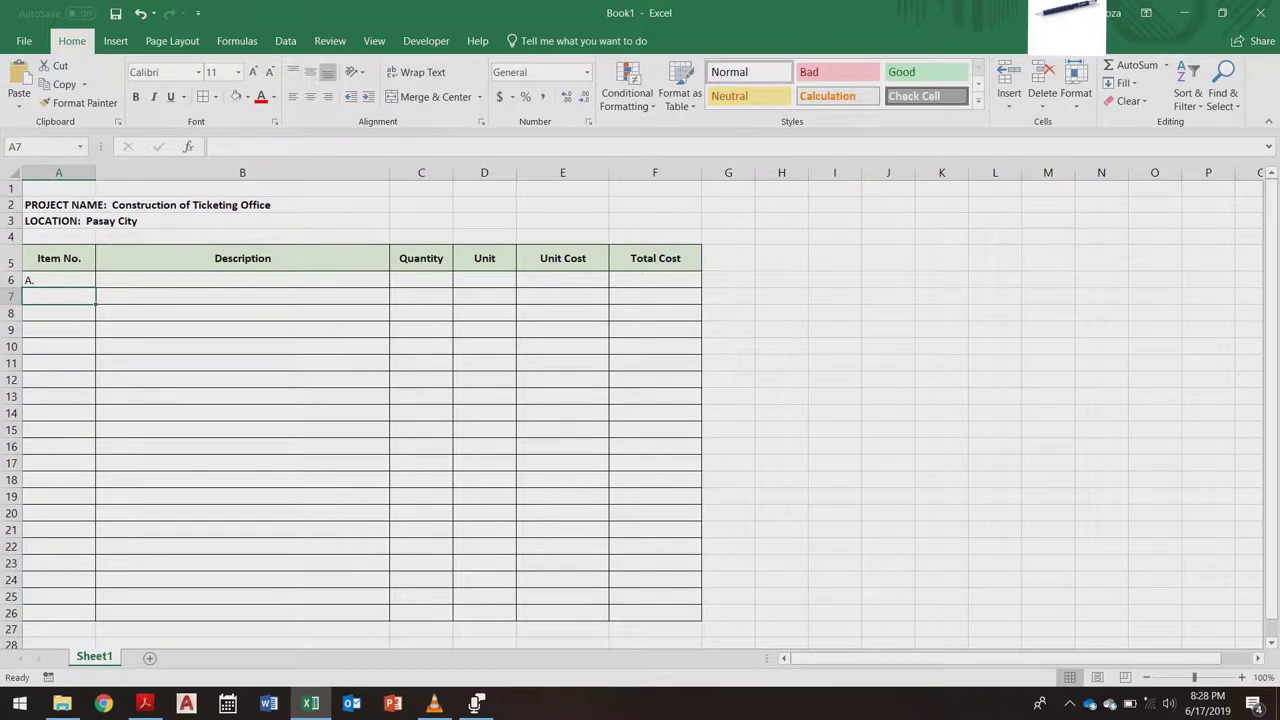
{"action": "left_click", "coordinate": [242, 280]}
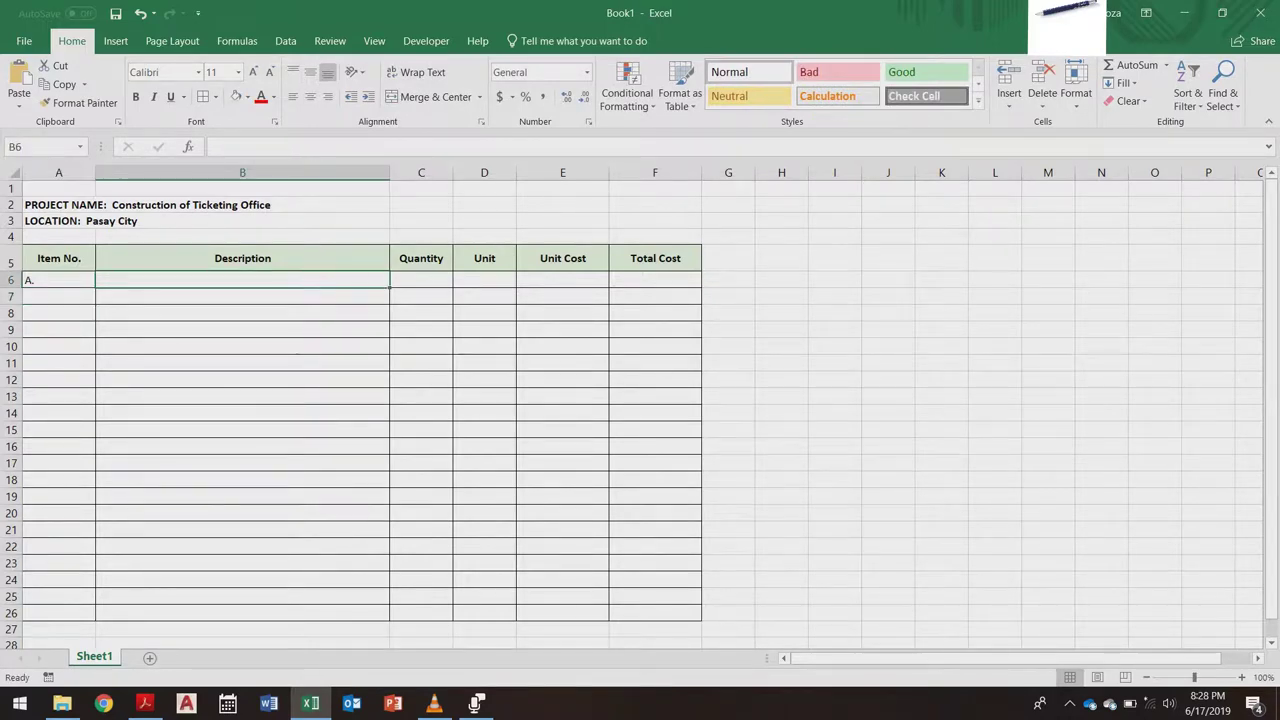
{"action": "left_click", "coordinate": [58, 280]}
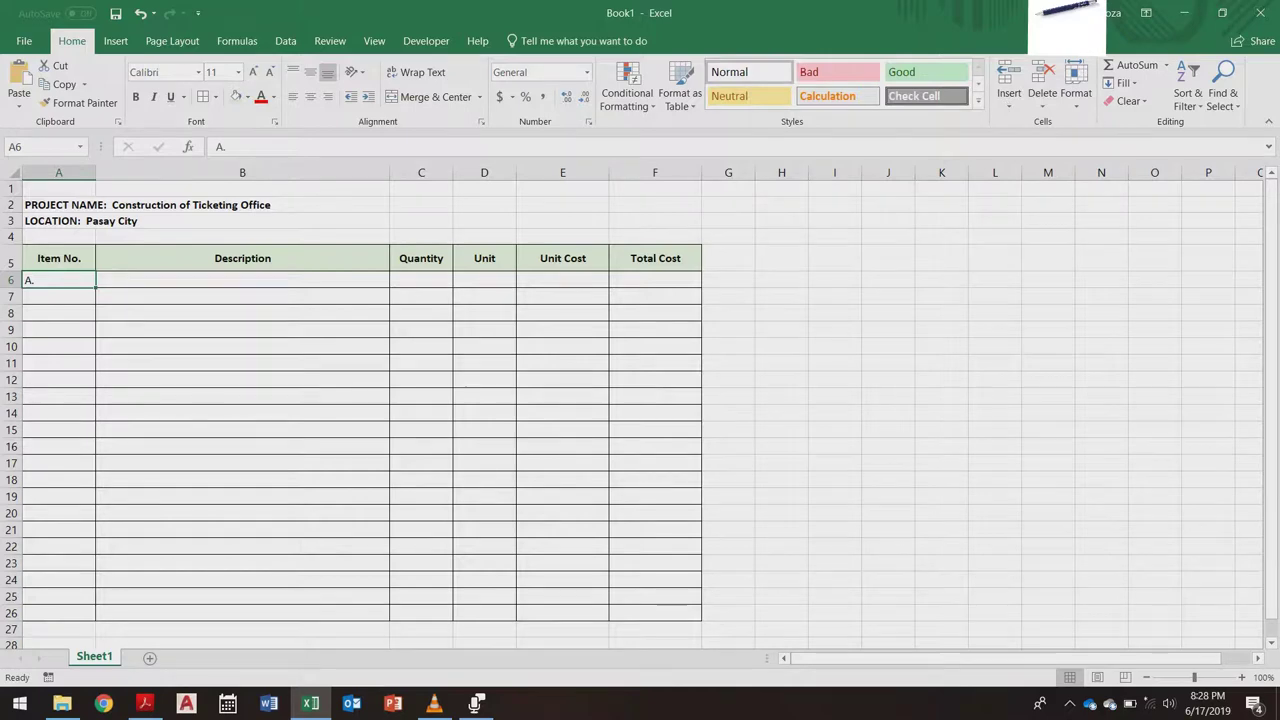
{"action": "left_click", "coordinate": [242, 280]}
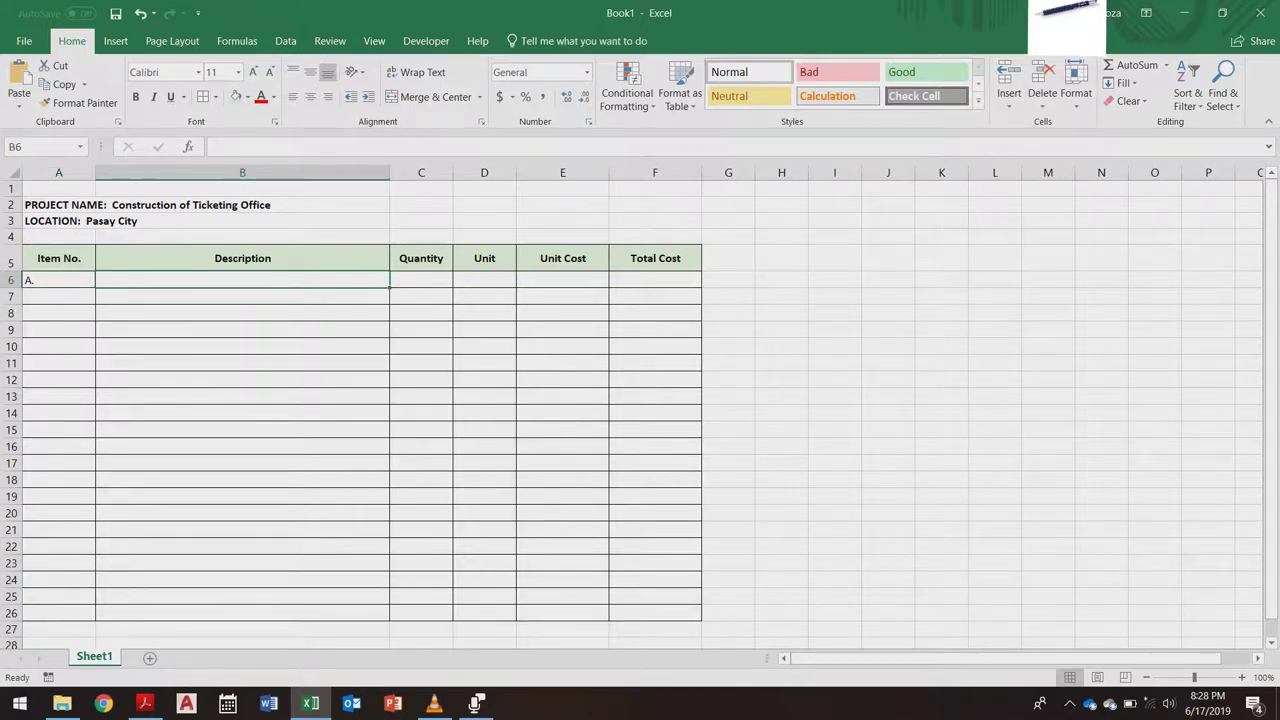
{"action": "type", "text": "P"}
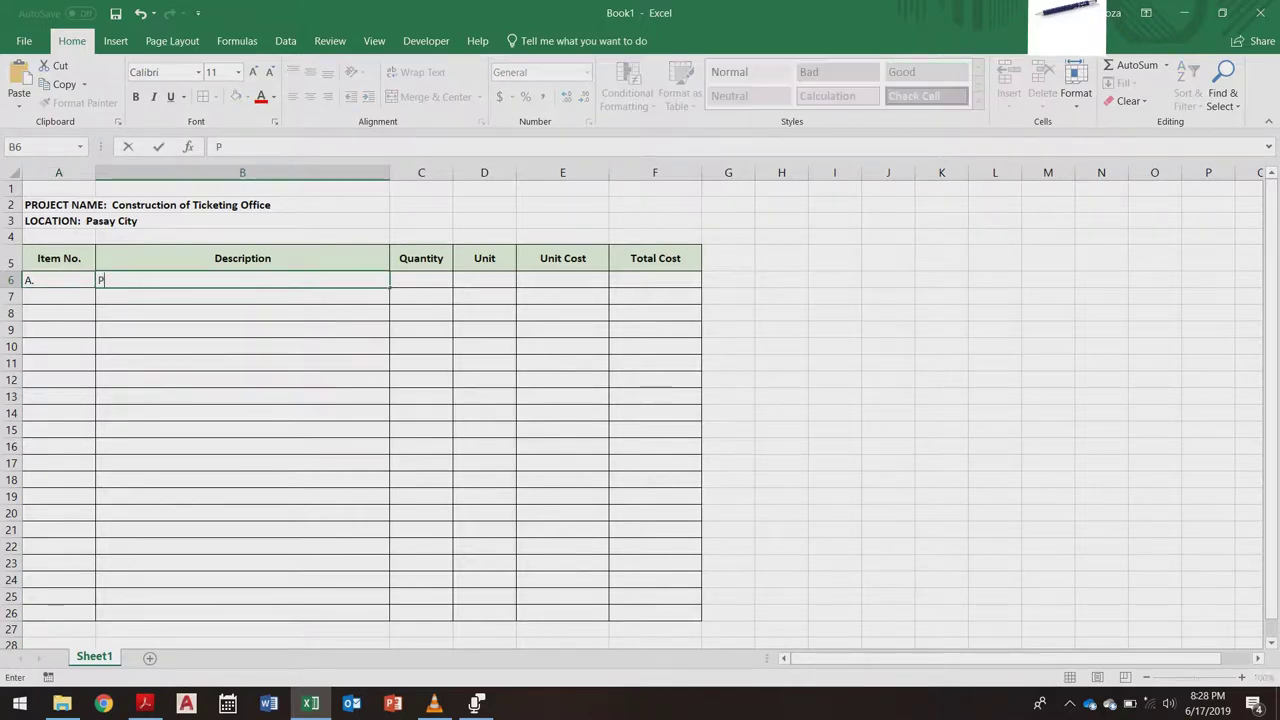
{"action": "type", "text": "RELIMINARIES"}
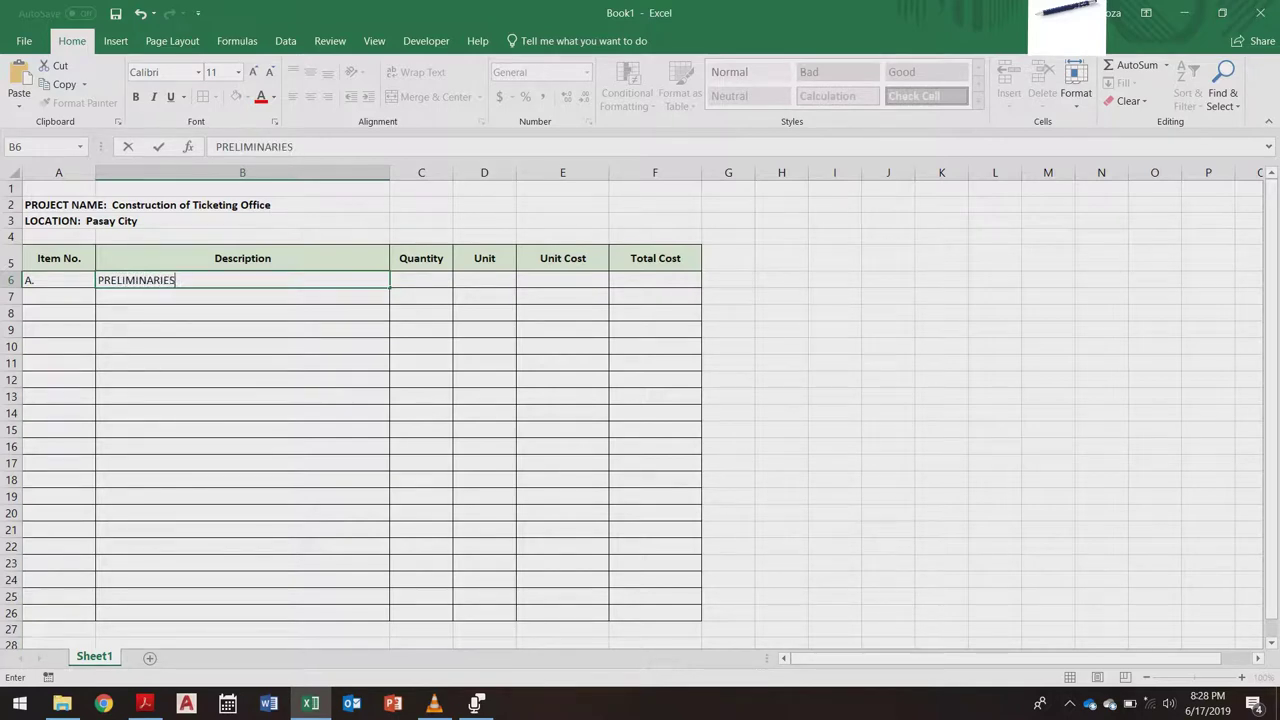
{"action": "key", "text": "Return"}
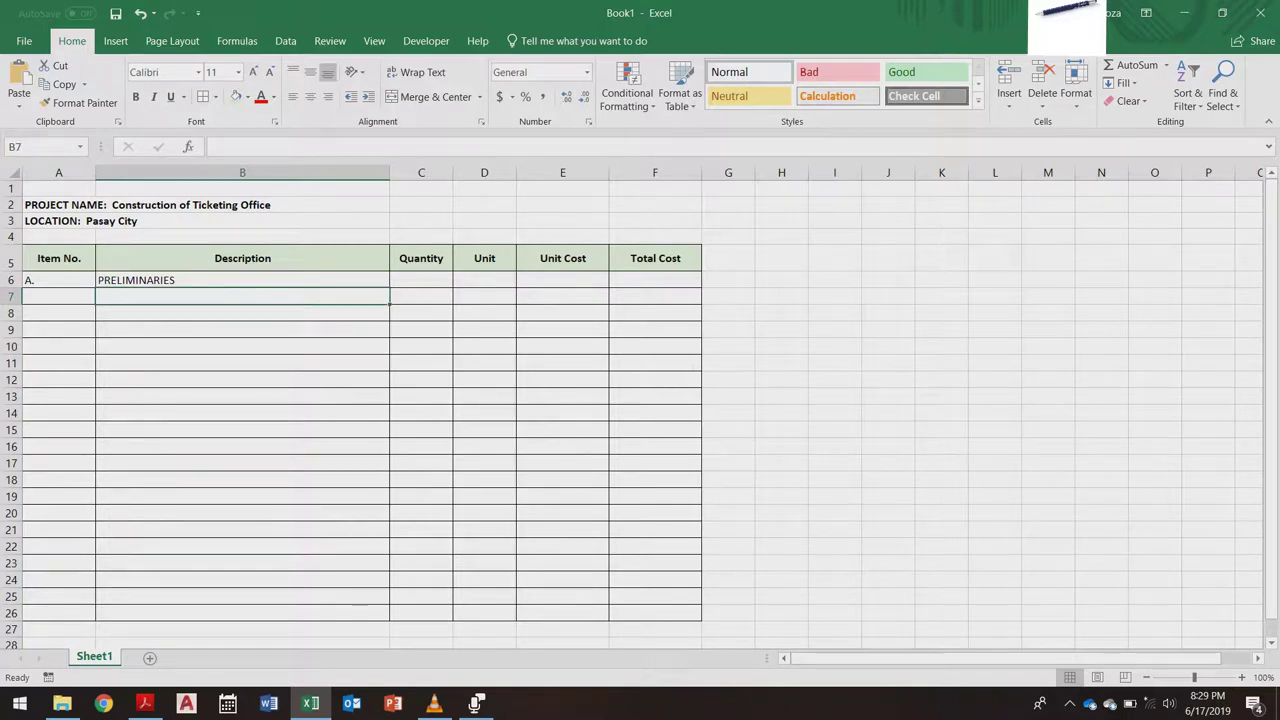
Step: Enter "Temfacil" as the first item description under PRELIMINARIES in B7
{"action": "type", "text": "tEM"}
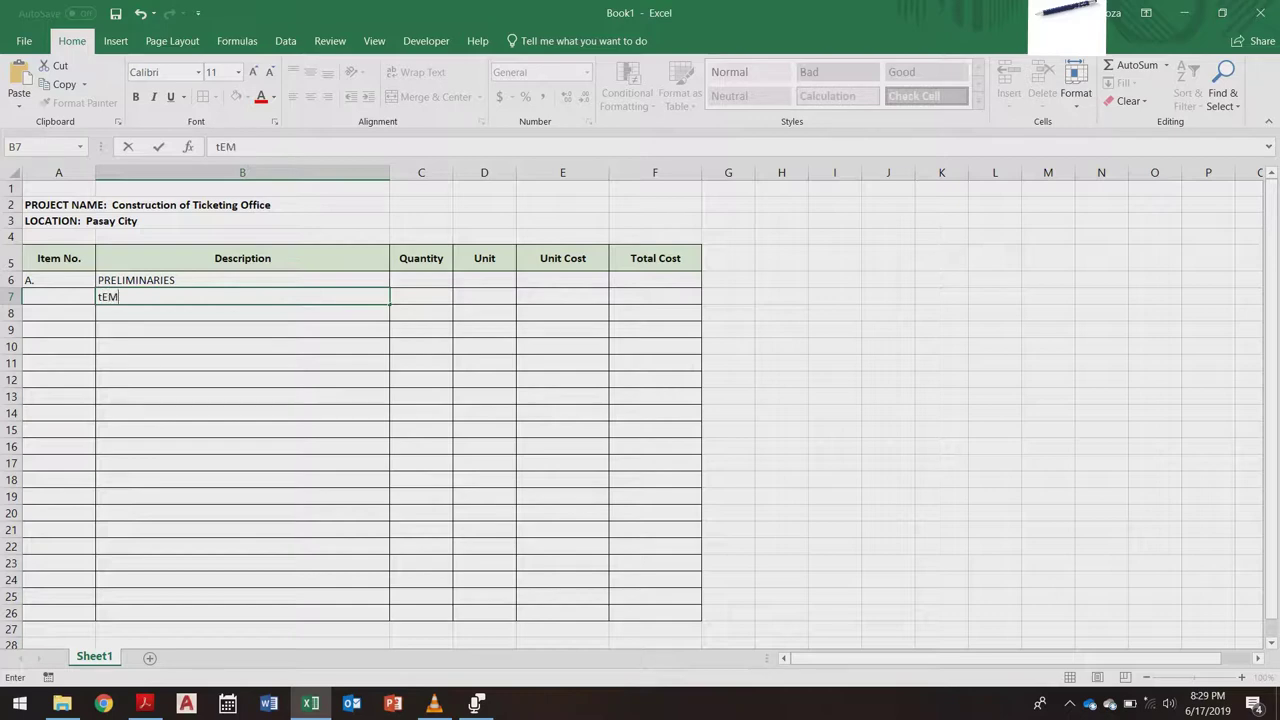
{"action": "key", "text": "BackSpace"}
{"action": "key", "text": "BackSpace"}
{"action": "key", "text": "BackSpace"}
{"action": "type", "text": "T"}
{"action": "key", "text": "BackSpace"}
{"action": "type", "text": "Temfacil"}
{"action": "key", "text": "Return"}
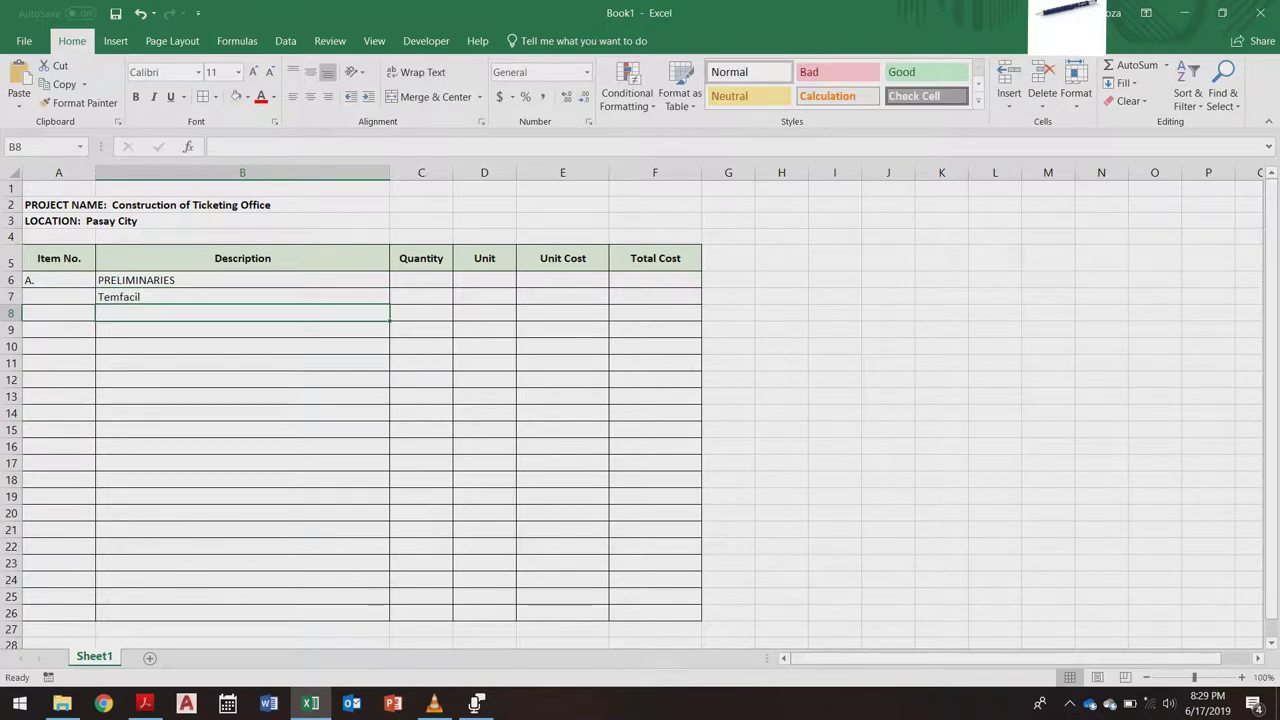
Step: Enter "Construction Permit" as the item description in B8
{"action": "type", "text": "Per"}
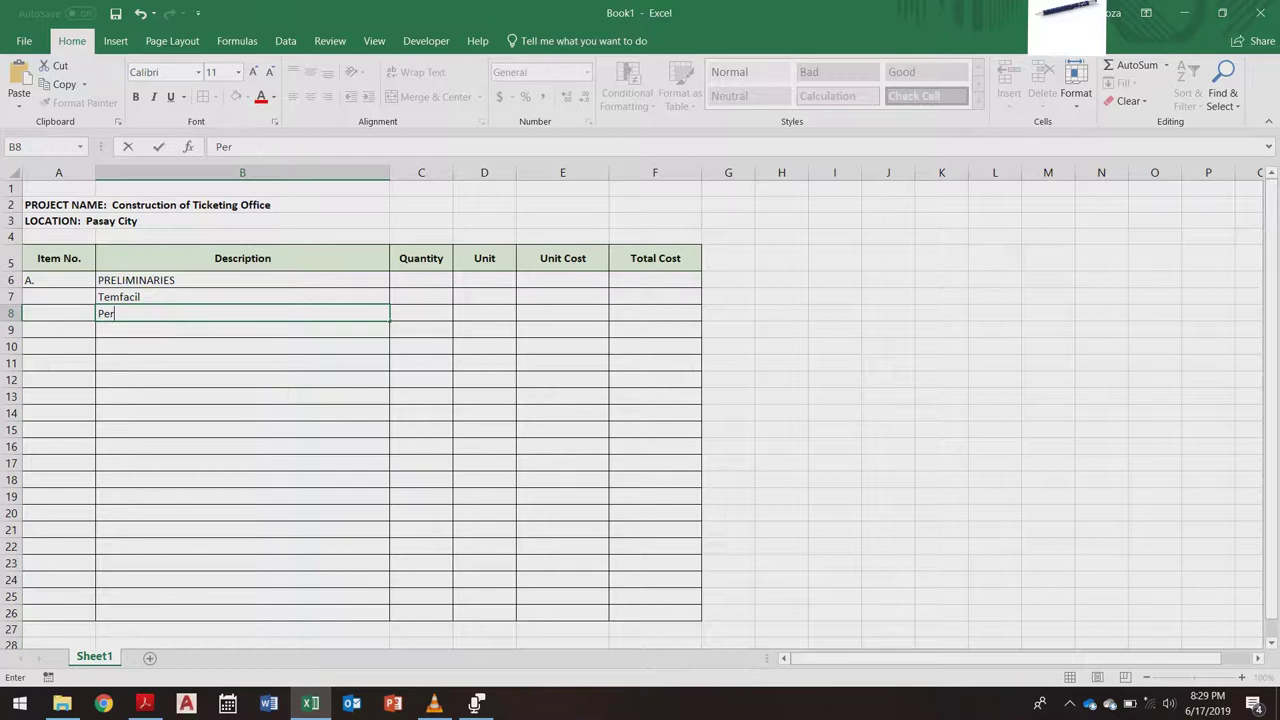
{"action": "type", "text": "mits"}
{"action": "key", "text": "BackSpace"}
{"action": "key", "text": "BackSpace"}
{"action": "key", "text": "BackSpace"}
{"action": "key", "text": "BackSpace"}
{"action": "key", "text": "BackSpace"}
{"action": "key", "text": "BackSpace"}
{"action": "key", "text": "BackSpace"}
{"action": "type", "text": "Construction P"}
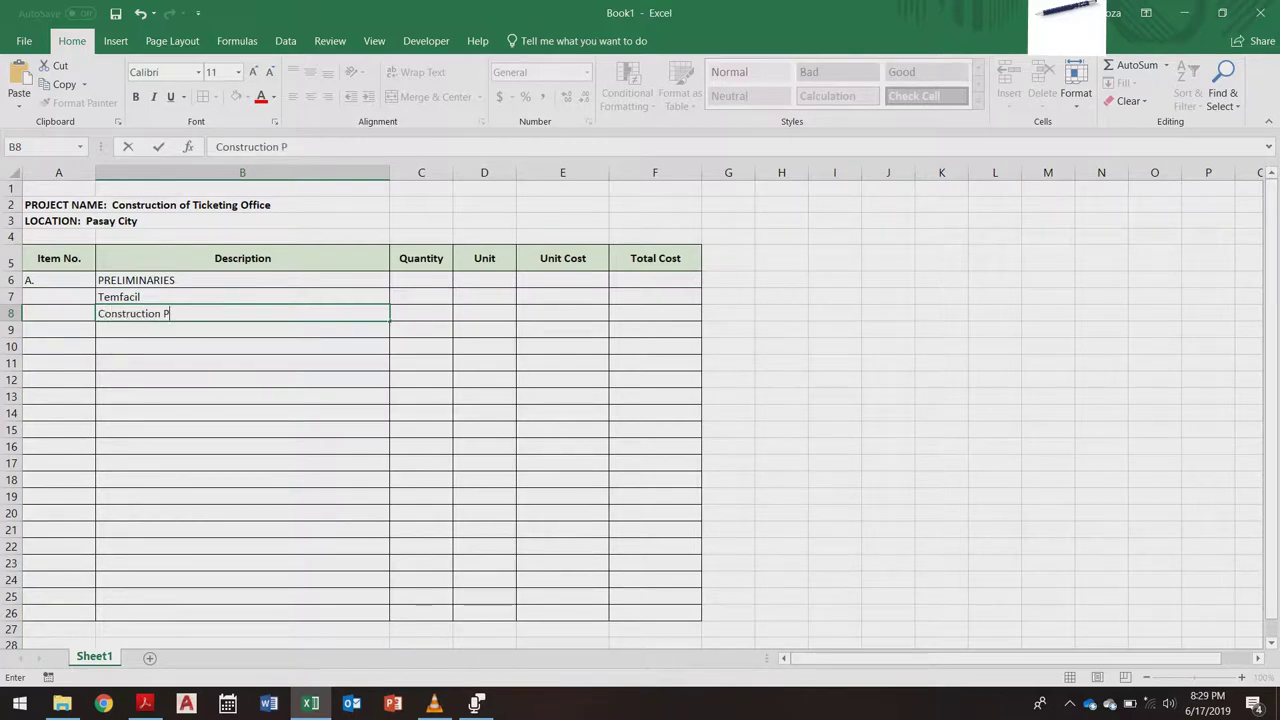
{"action": "type", "text": "ermit"}
{"action": "key", "text": "Return"}
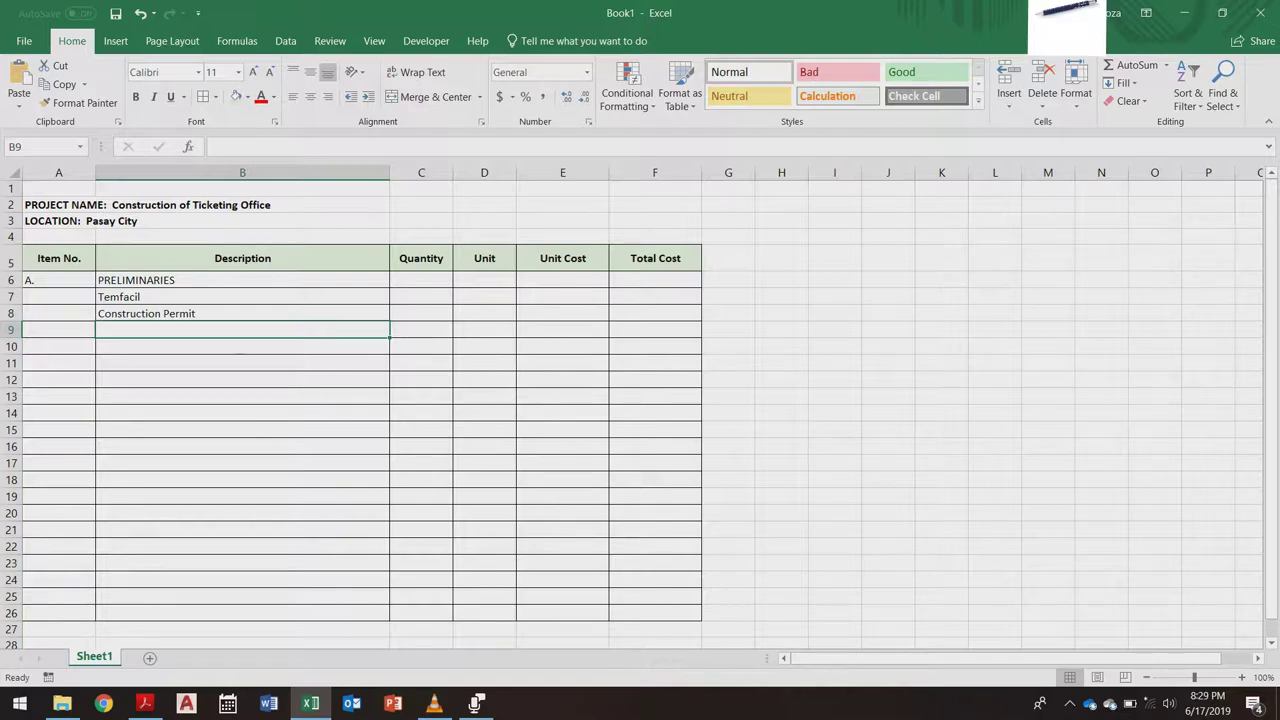
Step: Enter "Water & Electric Utilities" as the item description in B9
{"action": "type", "text": "Water "}
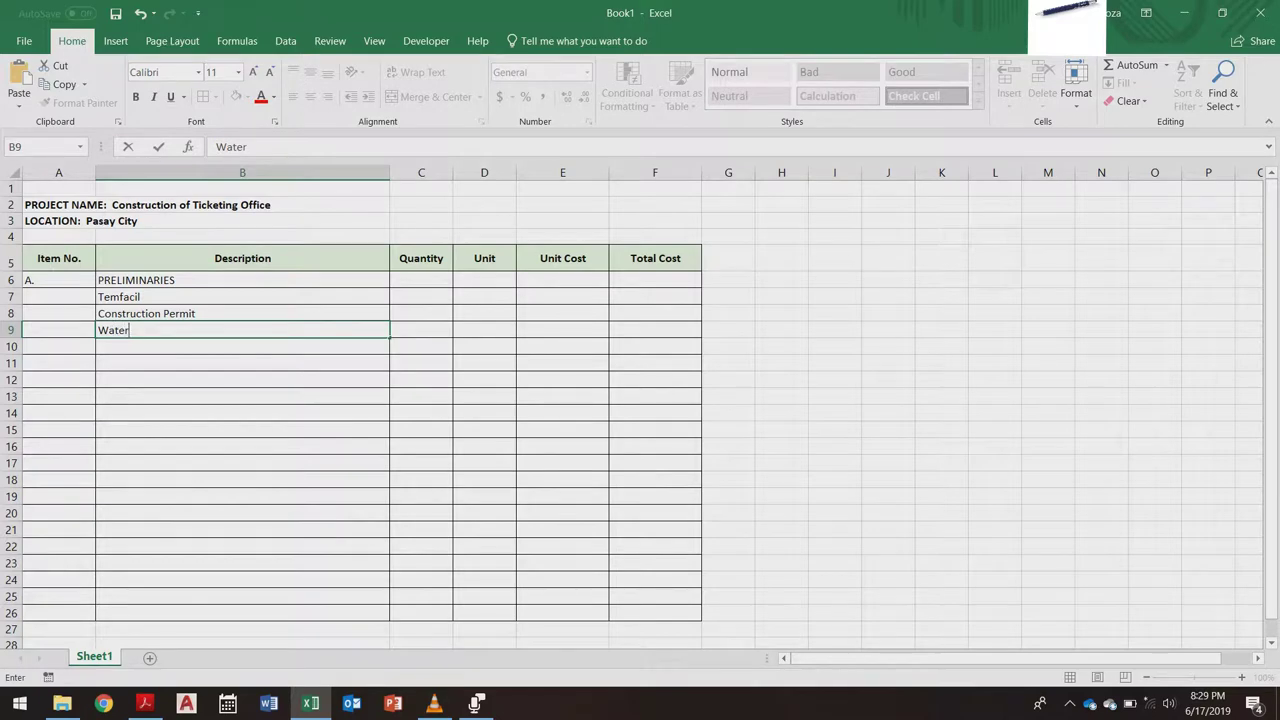
{"action": "type", "text": "& Electr"}
{"action": "key", "text": "BackSpace"}
{"action": "type", "text": "ric Utilities"}
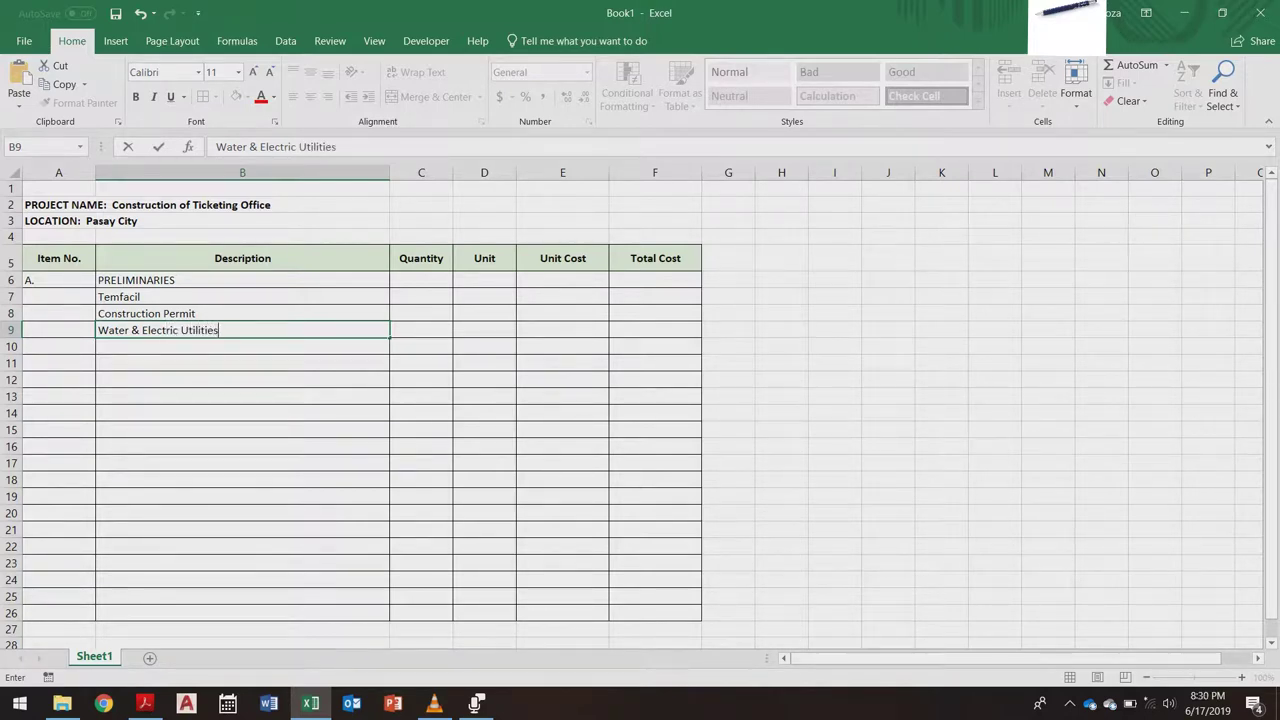
{"action": "key", "text": "Return"}
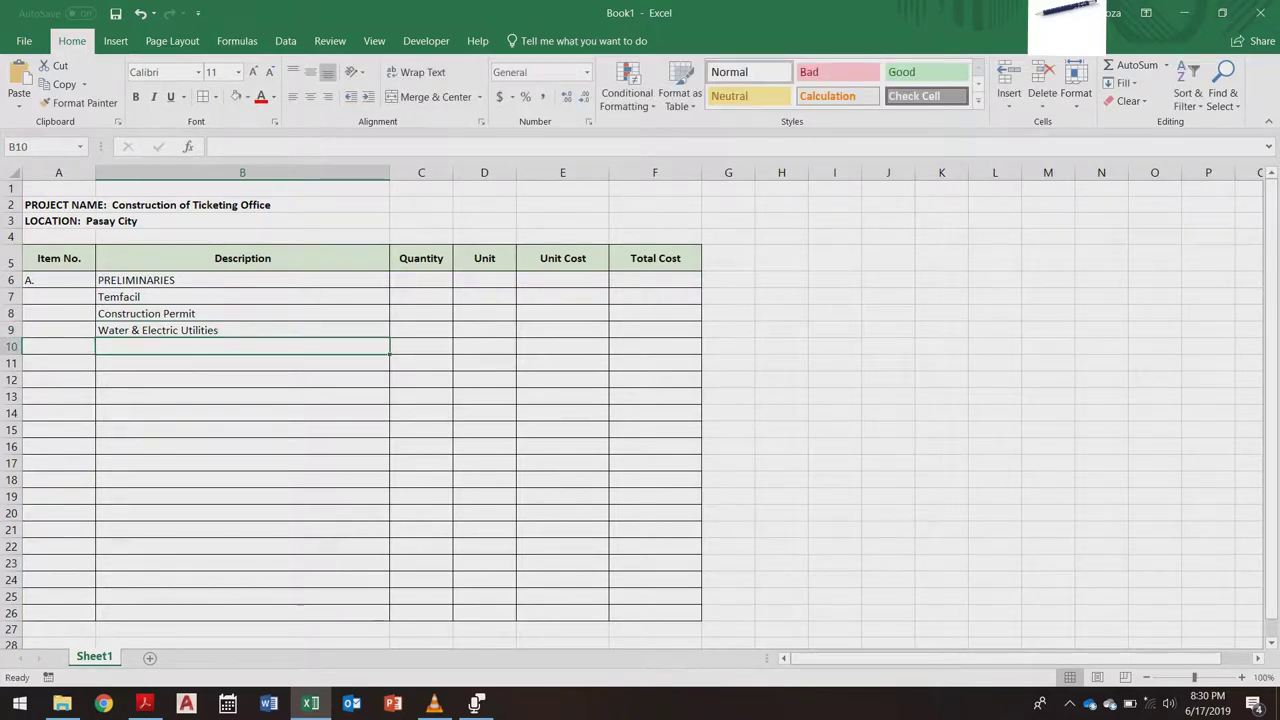
Step: Enter the item number A.1 for Temfacil in A7
{"action": "left_click", "coordinate": [59, 297]}
{"action": "left_click", "coordinate": [59, 330]}
{"action": "left_click", "coordinate": [59, 297]}
{"action": "left_click", "coordinate": [59, 314]}
{"action": "left_click", "coordinate": [59, 297]}
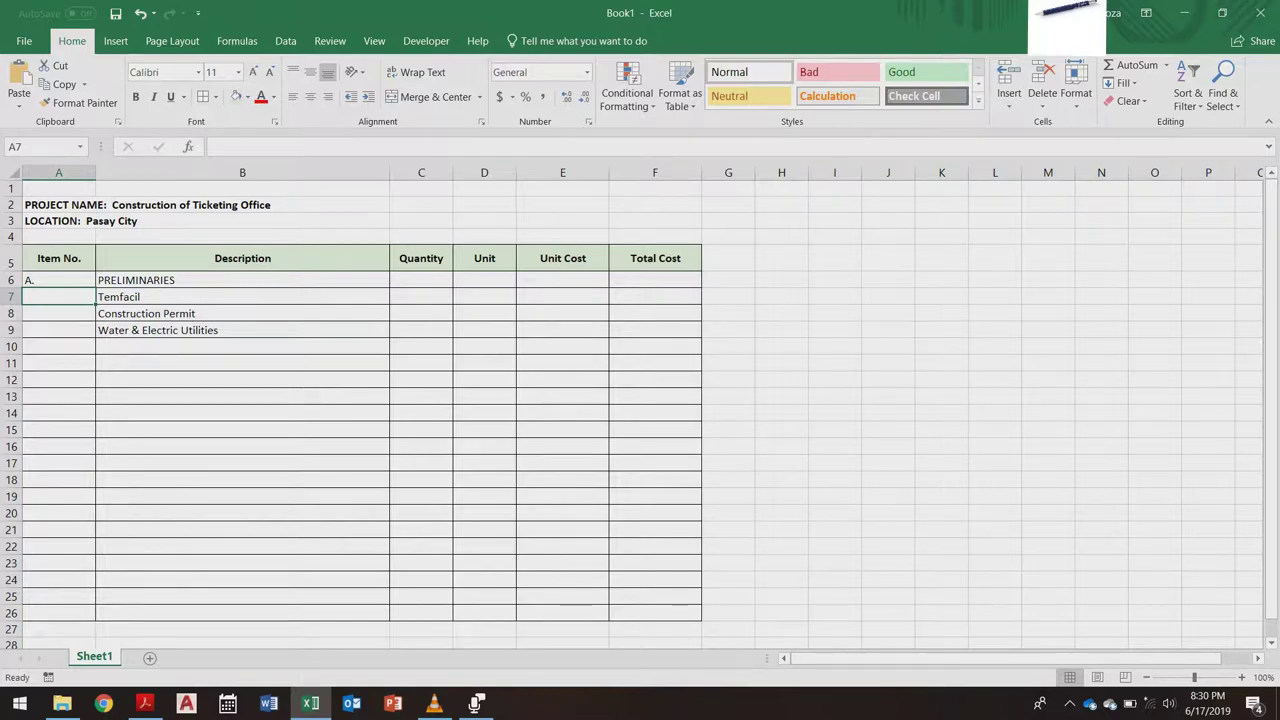
{"action": "type", "text": "A.1"}
{"action": "key", "text": "Return"}
Step: Indent item number A.1 in A7 and fill the numbering down through A9
{"action": "left_click", "coordinate": [59, 297]}
{"action": "left_click", "coordinate": [368, 96]}
{"action": "left_click_drag", "start_coordinate": [96, 304], "coordinate": [95, 334]}
{"action": "left_click", "coordinate": [242, 430]}
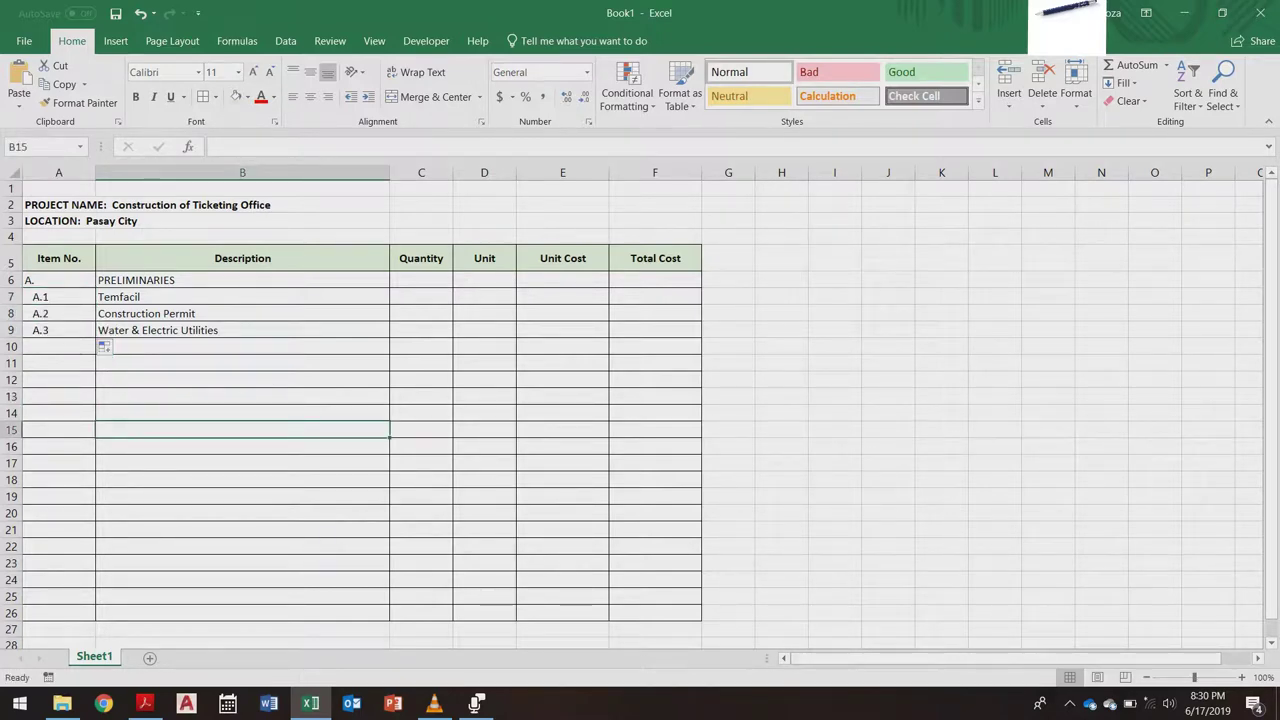
{"action": "left_click", "coordinate": [421, 297]}
{"action": "key", "text": "Down"}
{"action": "key", "text": "Down"}
{"action": "key", "text": "Up"}
{"action": "key", "text": "Up"}
{"action": "key", "text": "Down"}
{"action": "key", "text": "Up"}
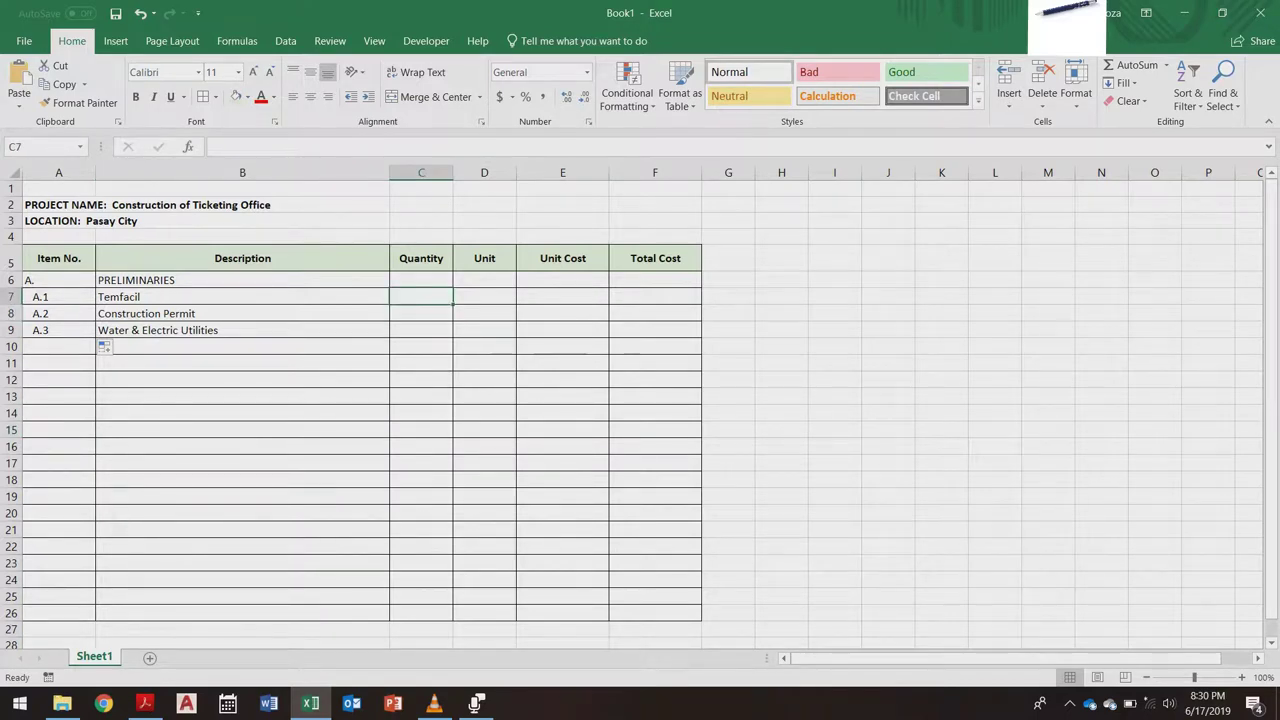
Step: Indent the three item descriptions in B7:B9 by one level
{"action": "left_click_drag", "start_coordinate": [242, 297], "coordinate": [242, 330]}
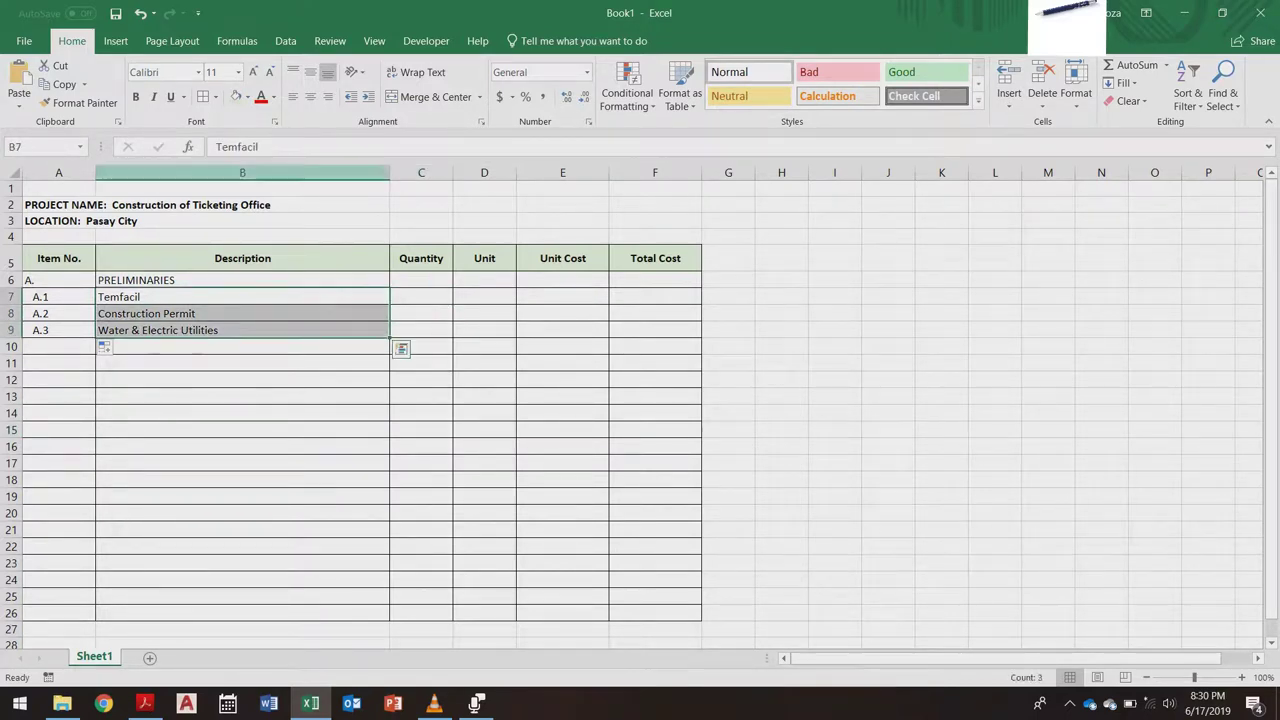
{"action": "left_click", "coordinate": [368, 96]}
{"action": "key", "text": "Right"}
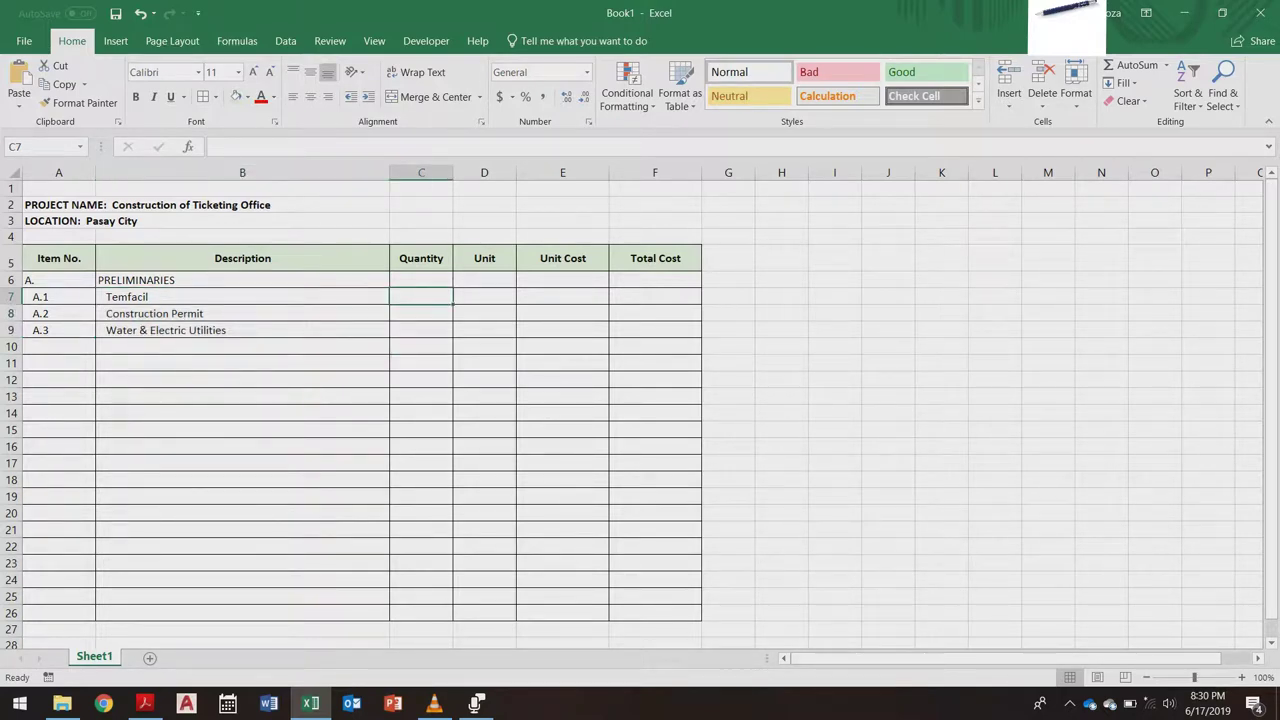
{"action": "key", "text": "Left"}
{"action": "key", "text": "Down"}
{"action": "key", "text": "Down"}
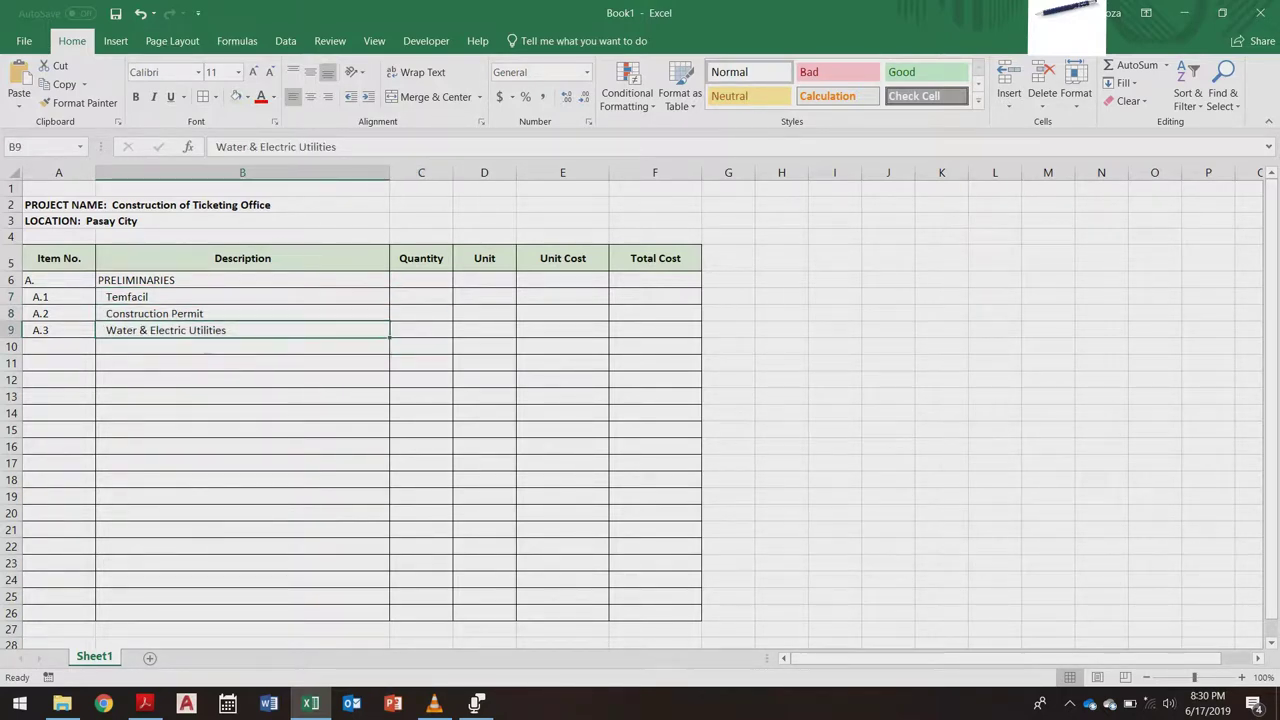
Step: Enter a quantity of 1 and the unit "lot" for the Temfacil item in row 7
{"action": "left_click", "coordinate": [421, 313]}
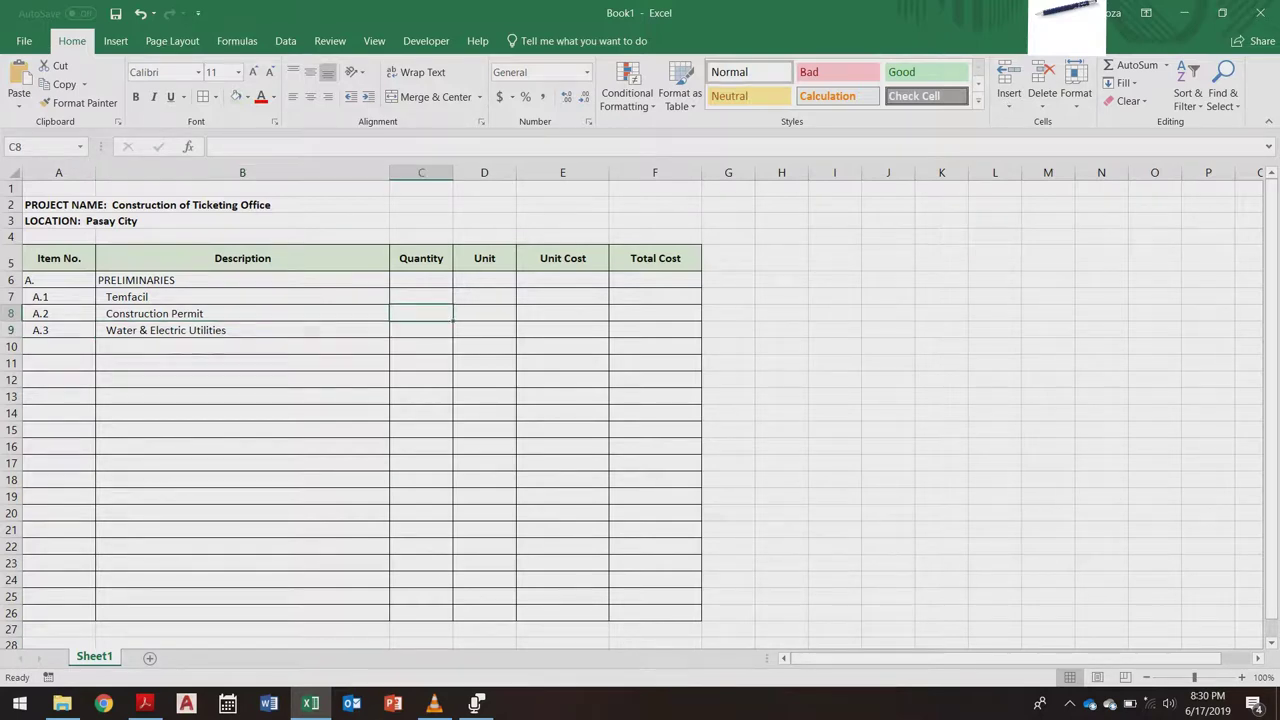
{"action": "key", "text": "Up"}
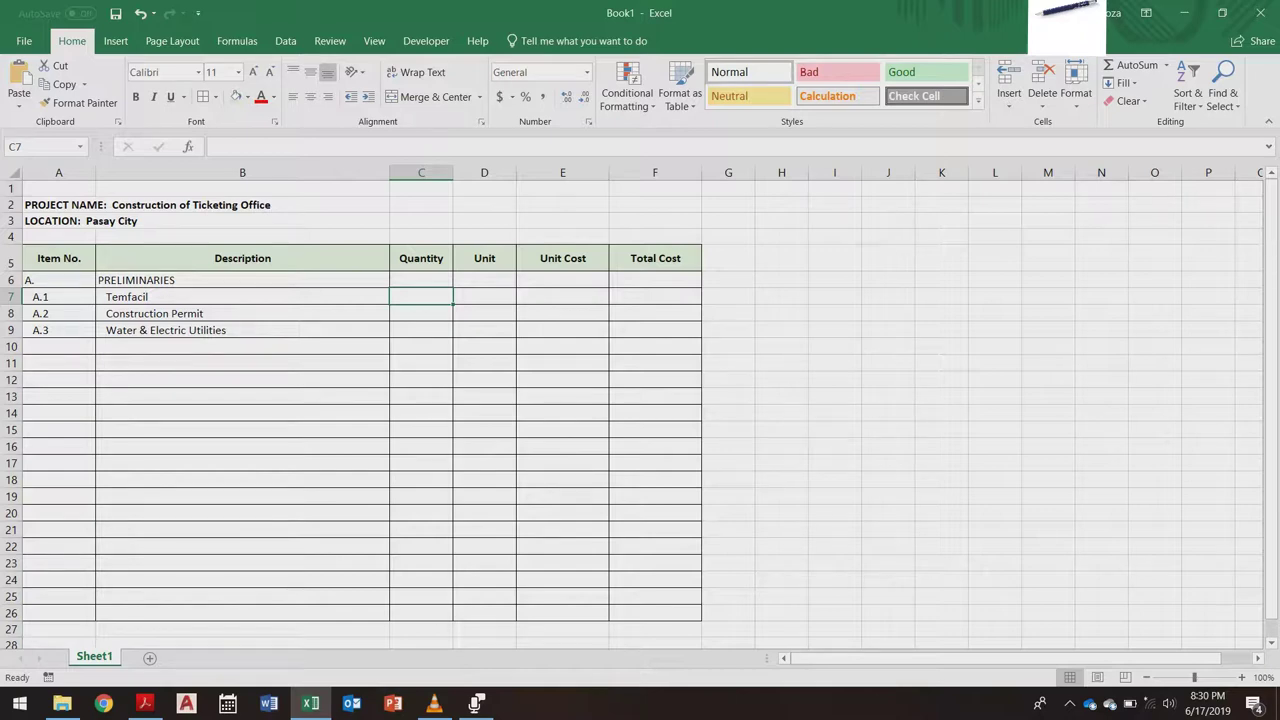
{"action": "type", "text": "1"}
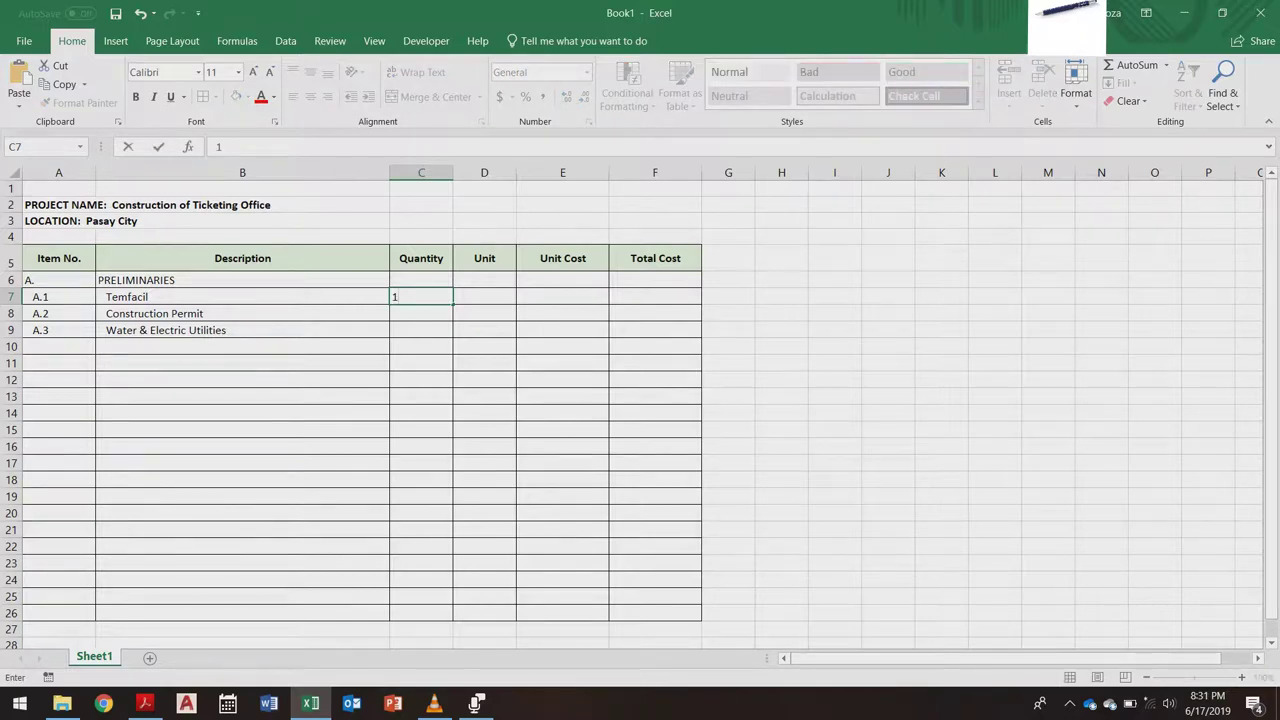
{"action": "key", "text": "Tab"}
{"action": "type", "text": "lot"}
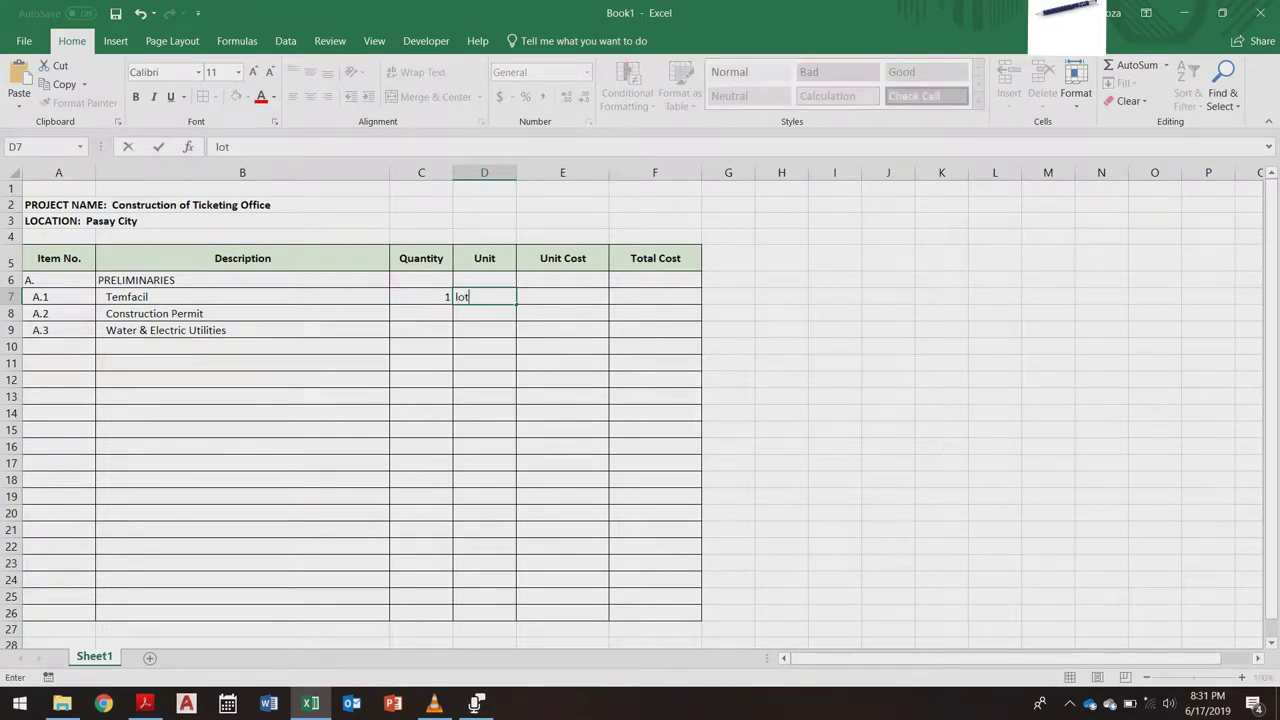
{"action": "key", "text": "Return"}
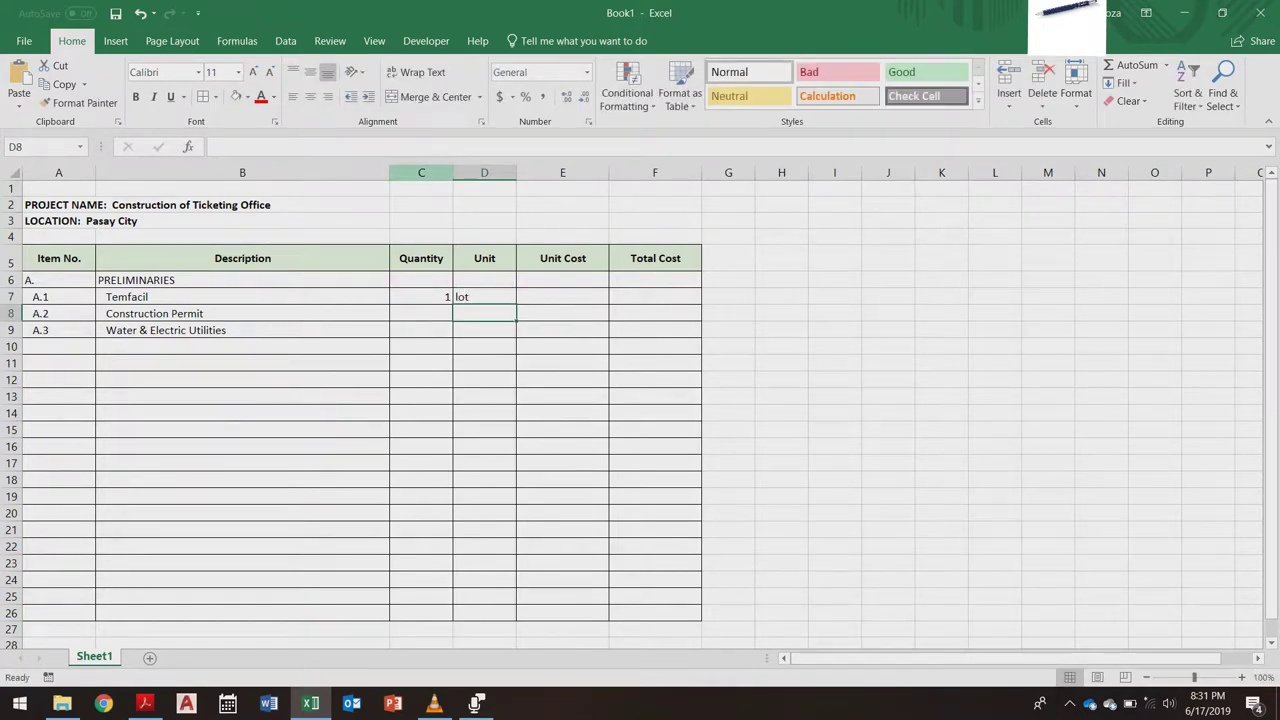
Step: Center the contents of the Quantity and Unit columns C and D horizontally
{"action": "left_click_drag", "start_coordinate": [421, 172], "coordinate": [484, 172]}
{"action": "left_click", "coordinate": [311, 97]}
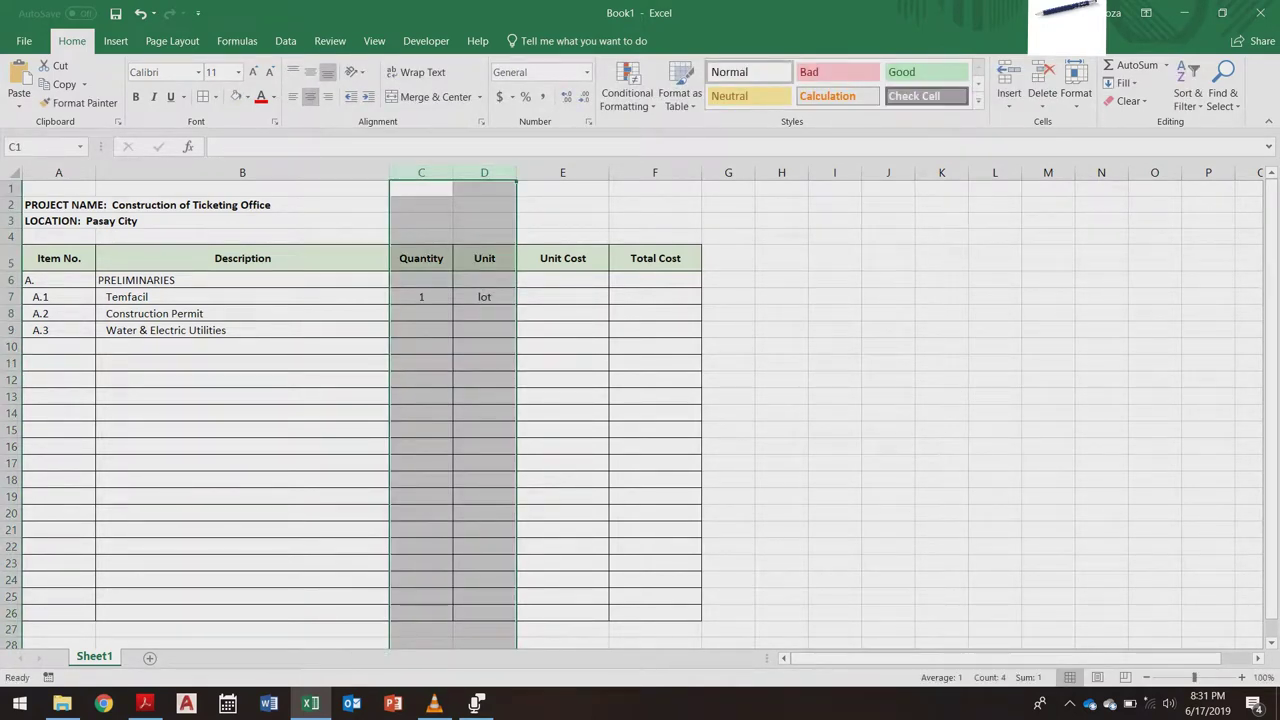
{"action": "left_click", "coordinate": [421, 297]}
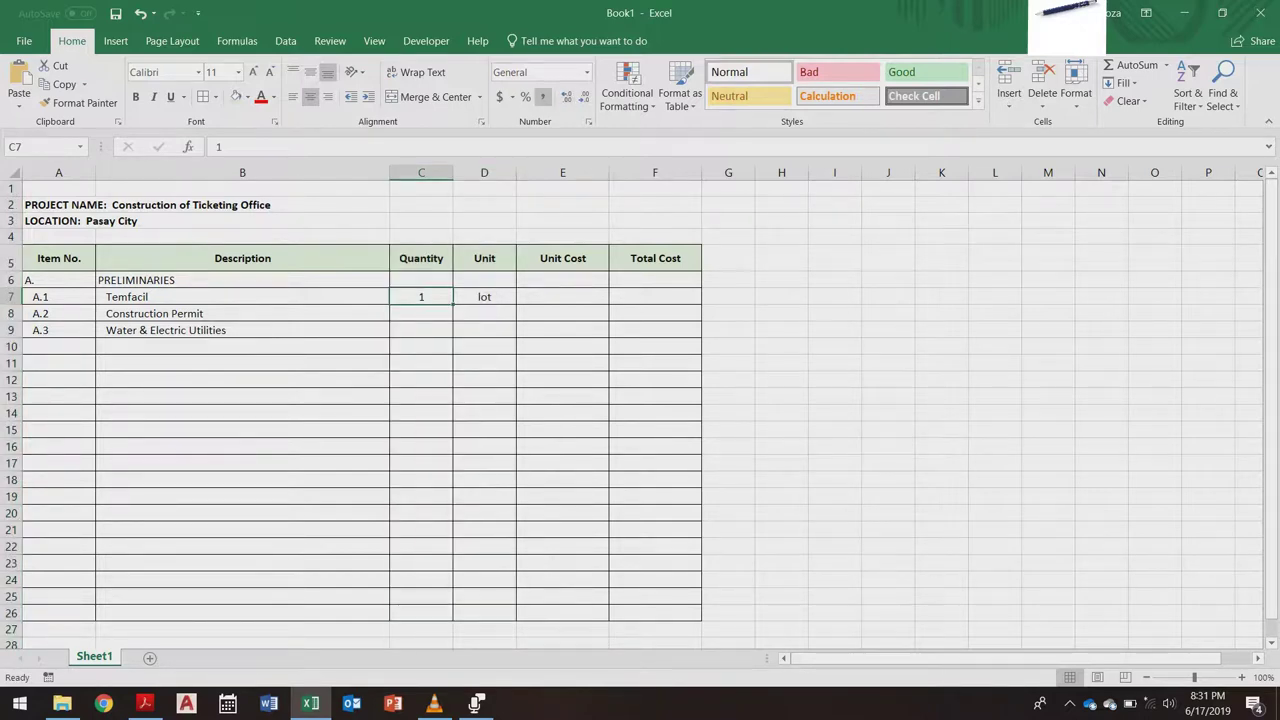
Step: Apply the Comma number style to the entire Quantity column C
{"action": "left_click", "coordinate": [421, 172]}
{"action": "left_click", "coordinate": [542, 97]}
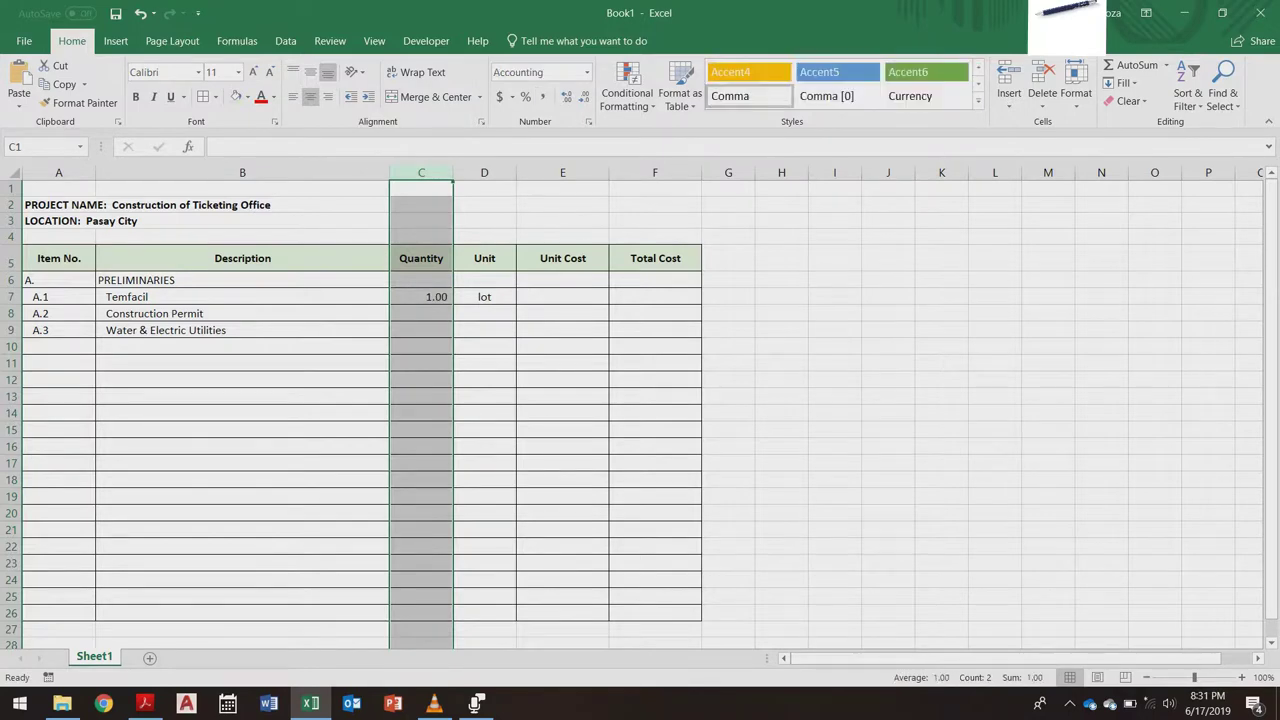
Step: Copy the Temfacil quantity and unit from C7:D7 to the Construction Permit and Water & Electric Utilities rows
{"action": "left_click", "coordinate": [484, 314]}
{"action": "left_click", "coordinate": [421, 314]}
{"action": "key", "text": "shift+Right"}
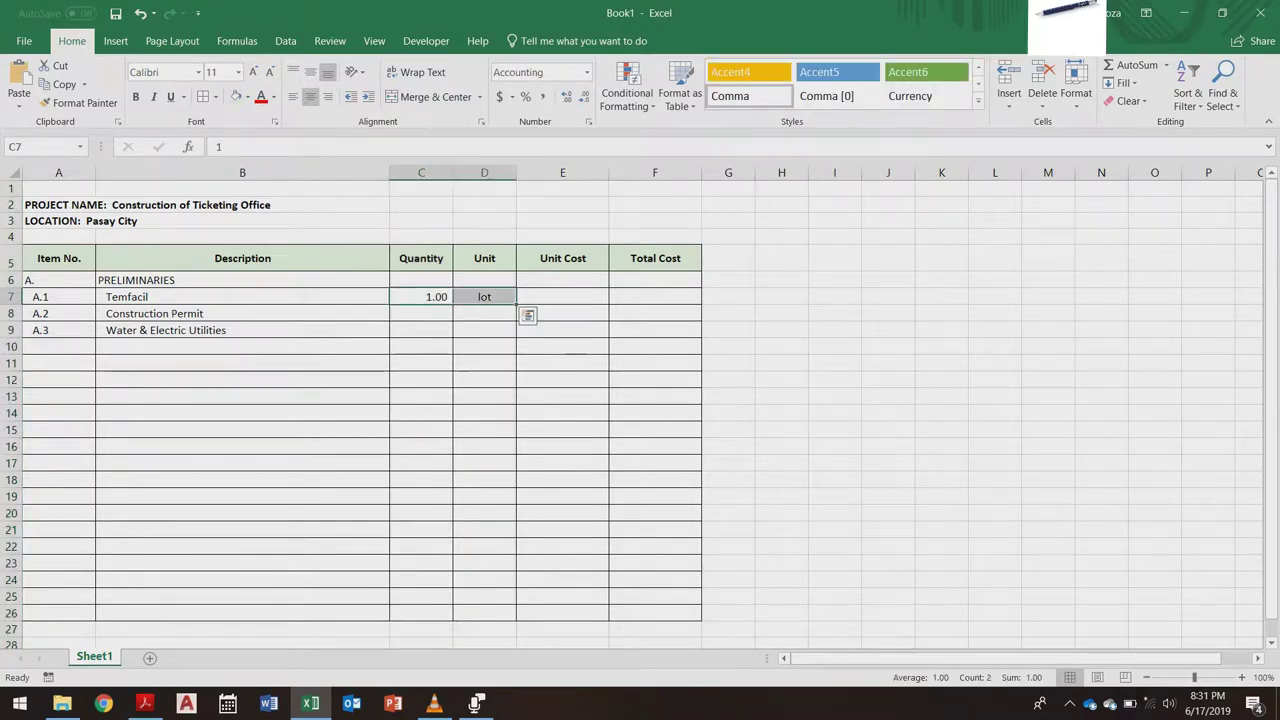
{"action": "key", "text": "ctrl+c"}
{"action": "left_click_drag", "start_coordinate": [421, 314], "coordinate": [421, 330]}
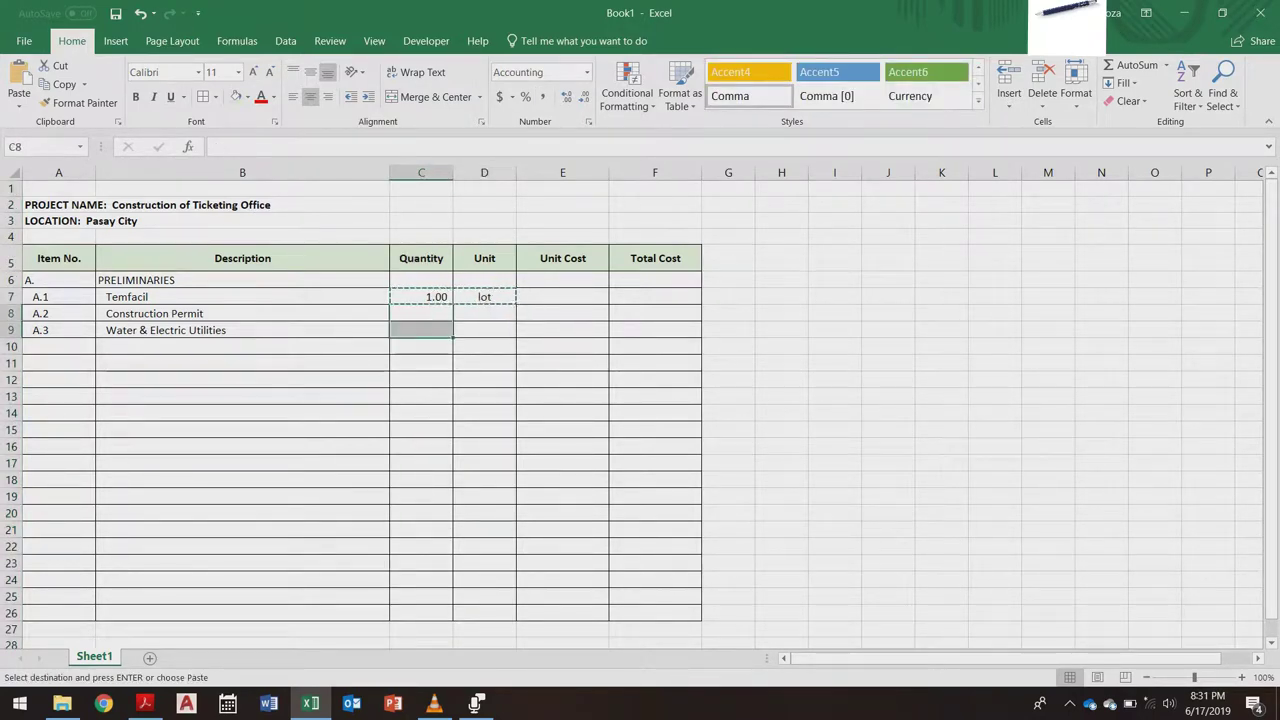
{"action": "key", "text": "ctrl+v"}
{"action": "left_click", "coordinate": [421, 397]}
{"action": "key", "text": "Escape"}
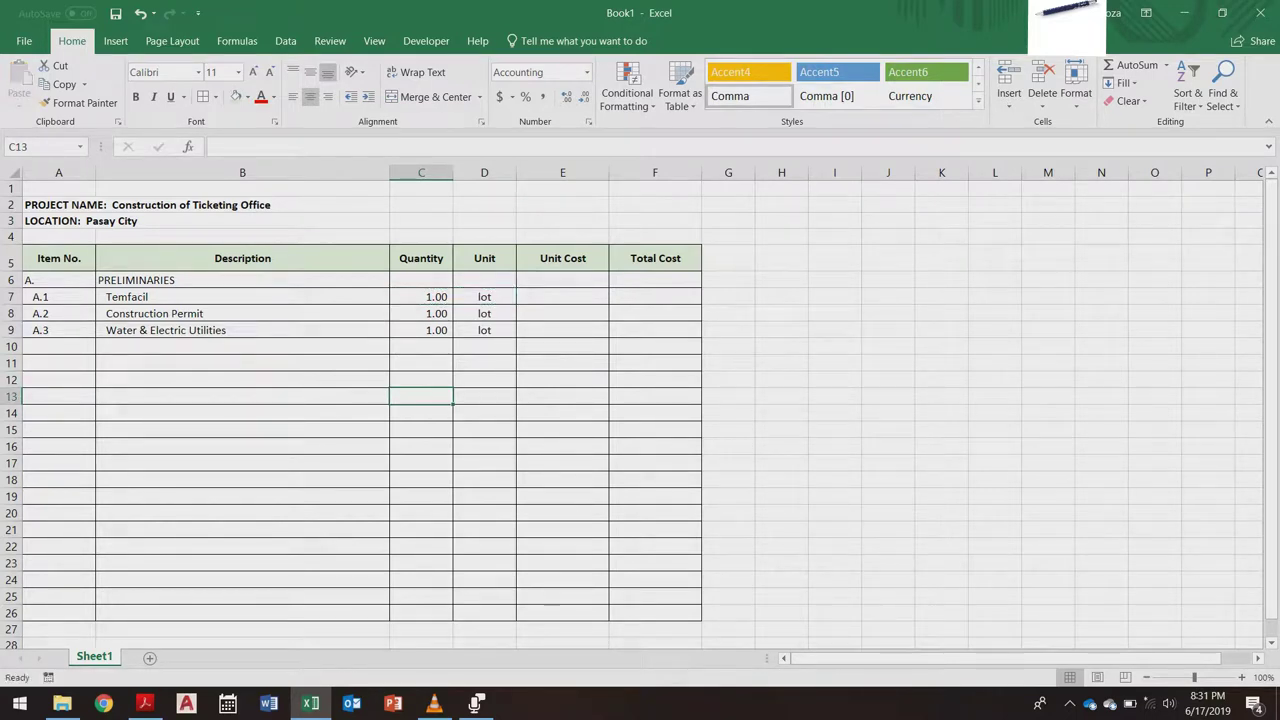
Step: Consult the DH2-Model.pdf plans in Acrobat Reader, and enter the section heading EARTHWORKS in cell B10 of the Excel estimate
{"action": "left_click", "coordinate": [59, 347]}
{"action": "left_click", "coordinate": [59, 314]}
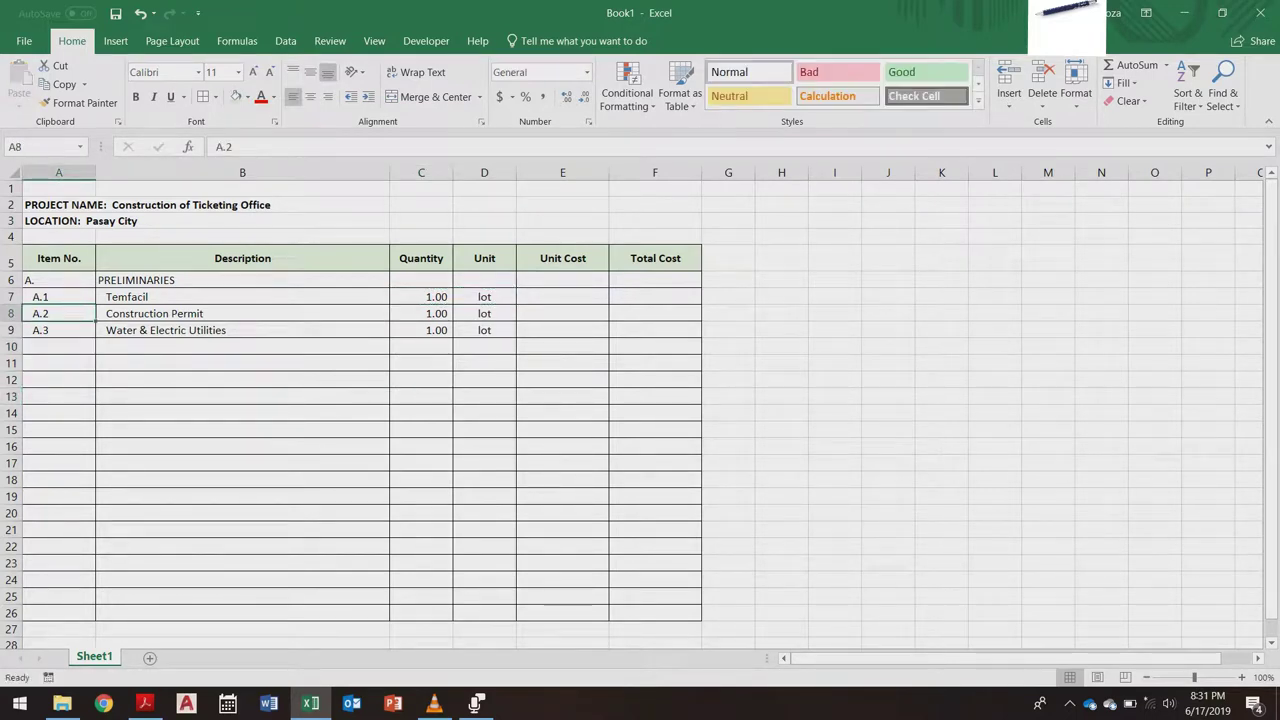
{"action": "left_click", "coordinate": [59, 280]}
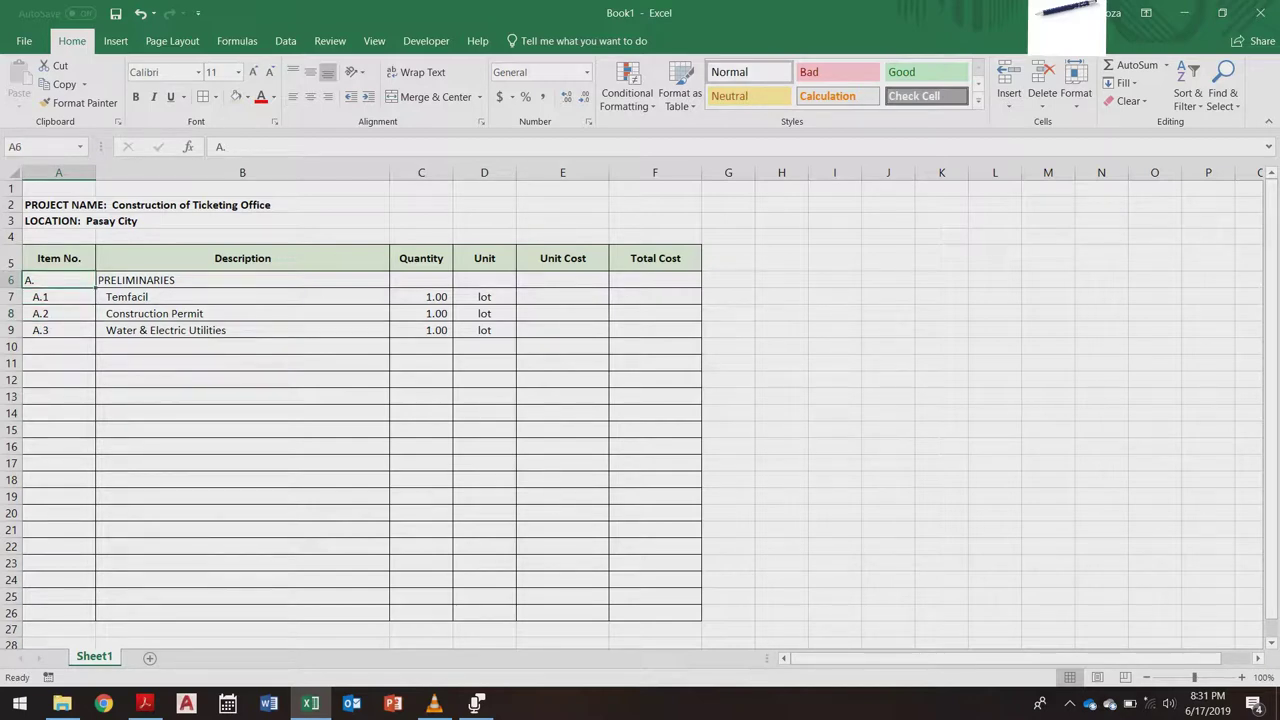
{"action": "left_click", "coordinate": [144, 703]}
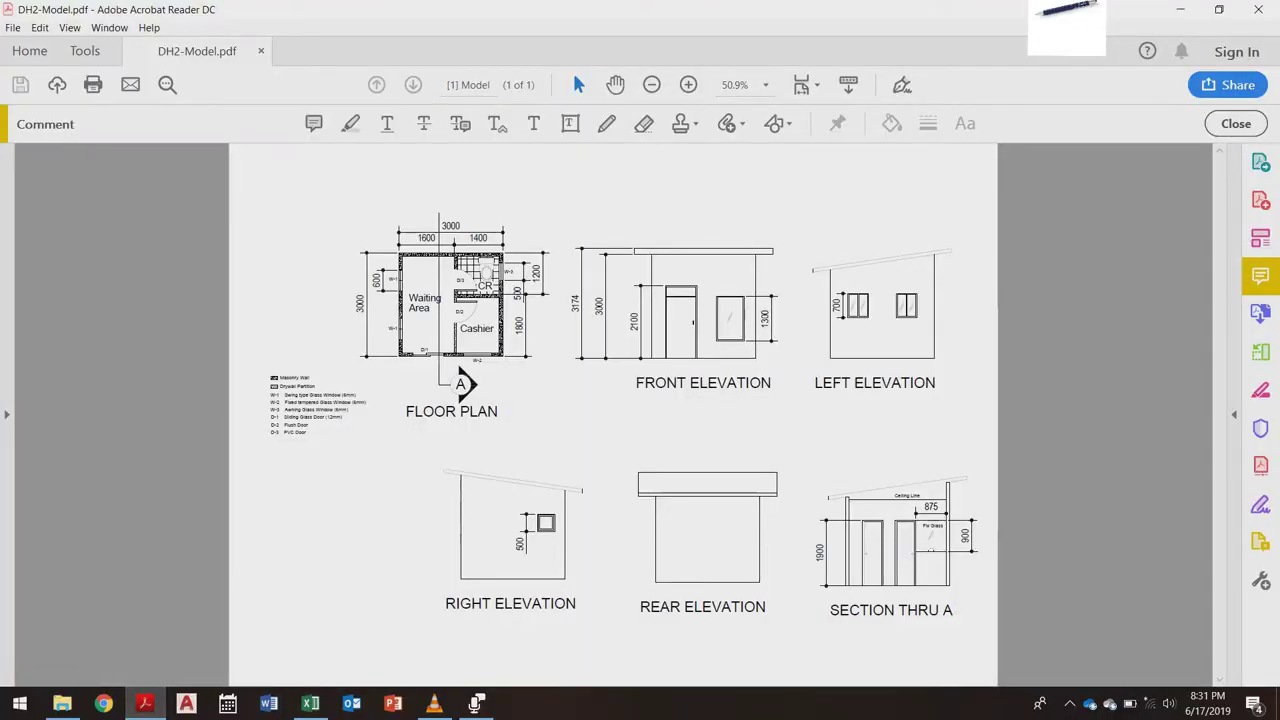
{"action": "key", "text": "alt+Tab"}
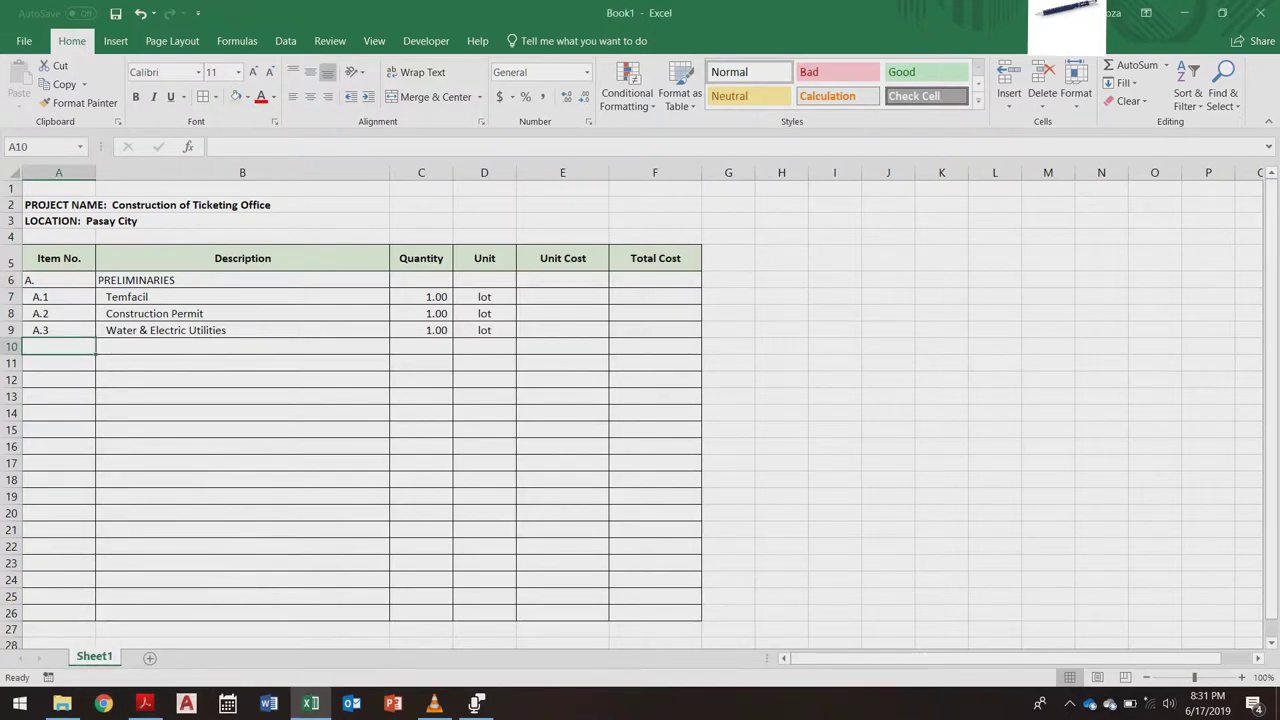
{"action": "left_click", "coordinate": [242, 346]}
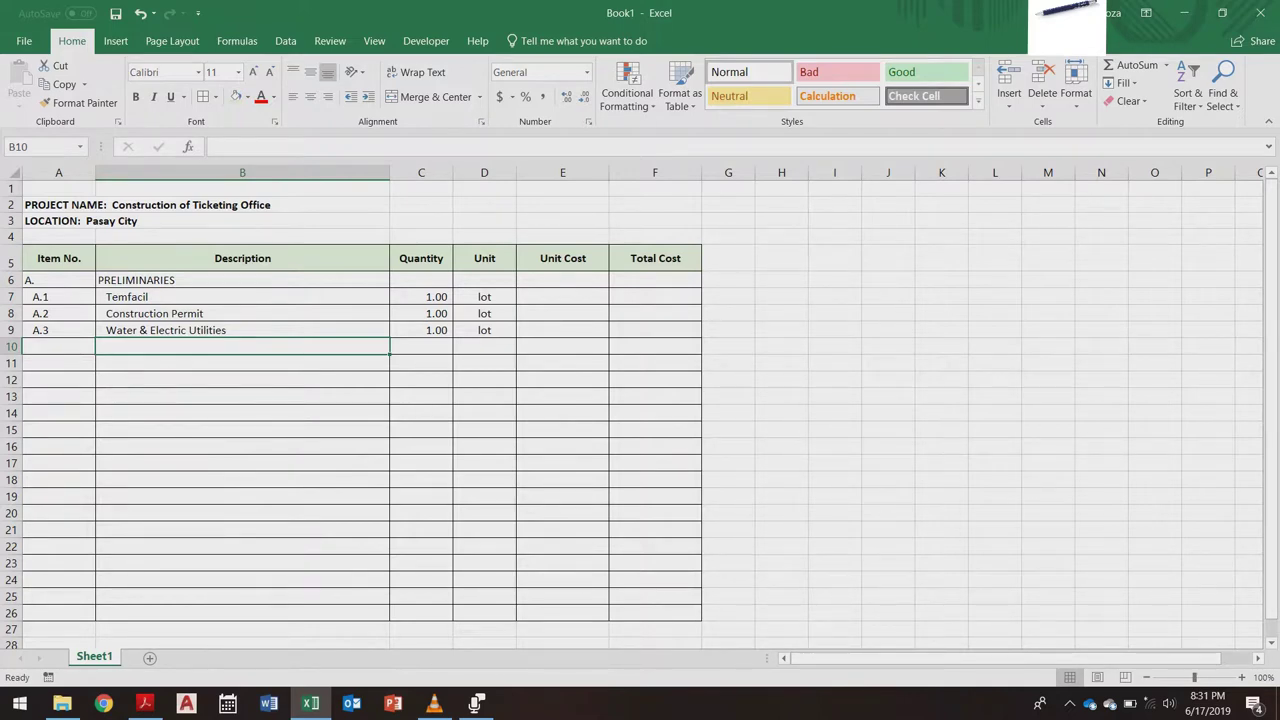
{"action": "type", "text": "EARTHWORKS"}
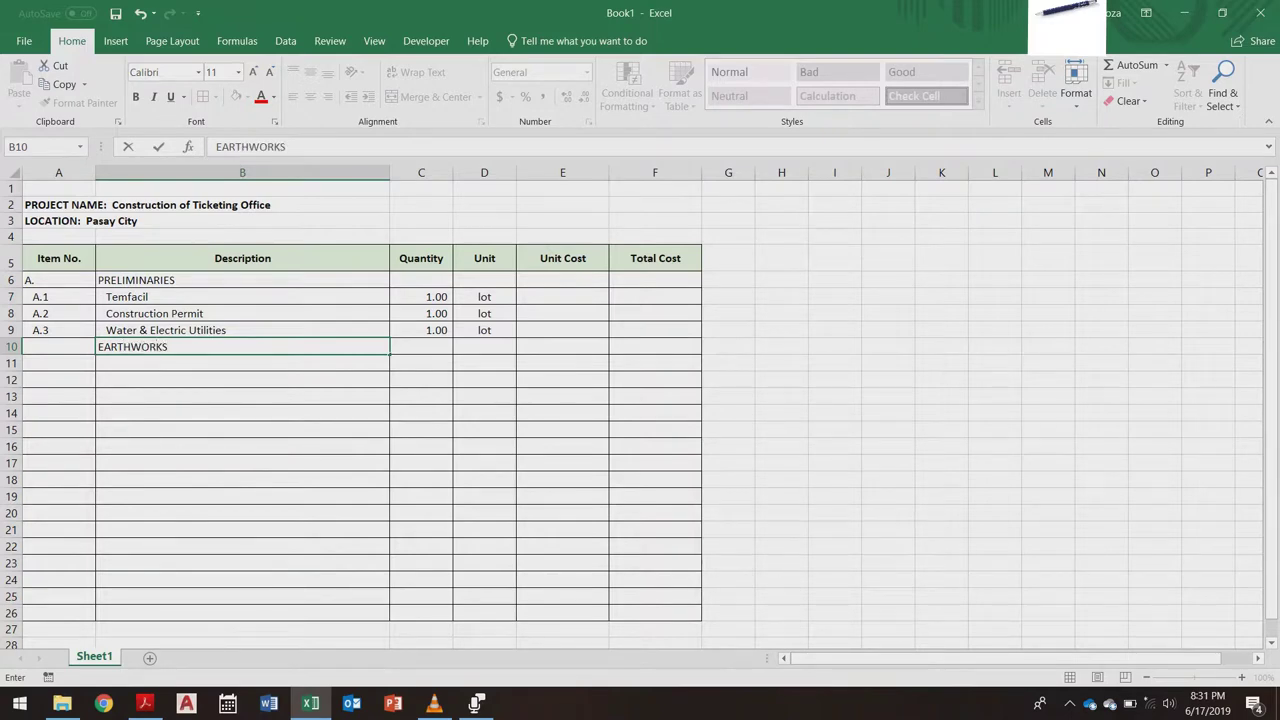
{"action": "key", "text": "Return"}
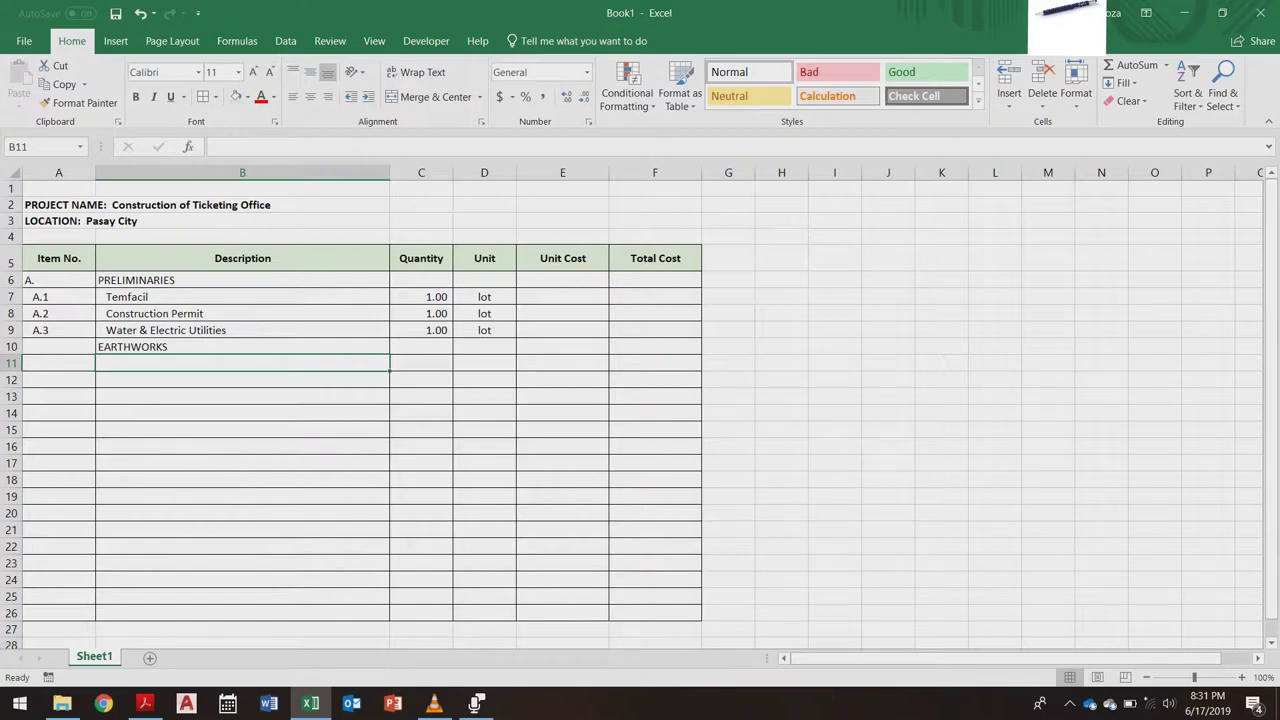
{"action": "key", "text": "Up"}
{"action": "key", "text": "Down"}
{"action": "key", "text": "Up"}
{"action": "key", "text": "Down"}
{"action": "key", "text": "Up"}
{"action": "key", "text": "Down"}
{"action": "key", "text": "Up"}
{"action": "left_click", "coordinate": [242, 280]}
{"action": "left_click", "coordinate": [242, 347]}
{"action": "left_click_drag", "start_coordinate": [242, 297], "coordinate": [242, 330]}
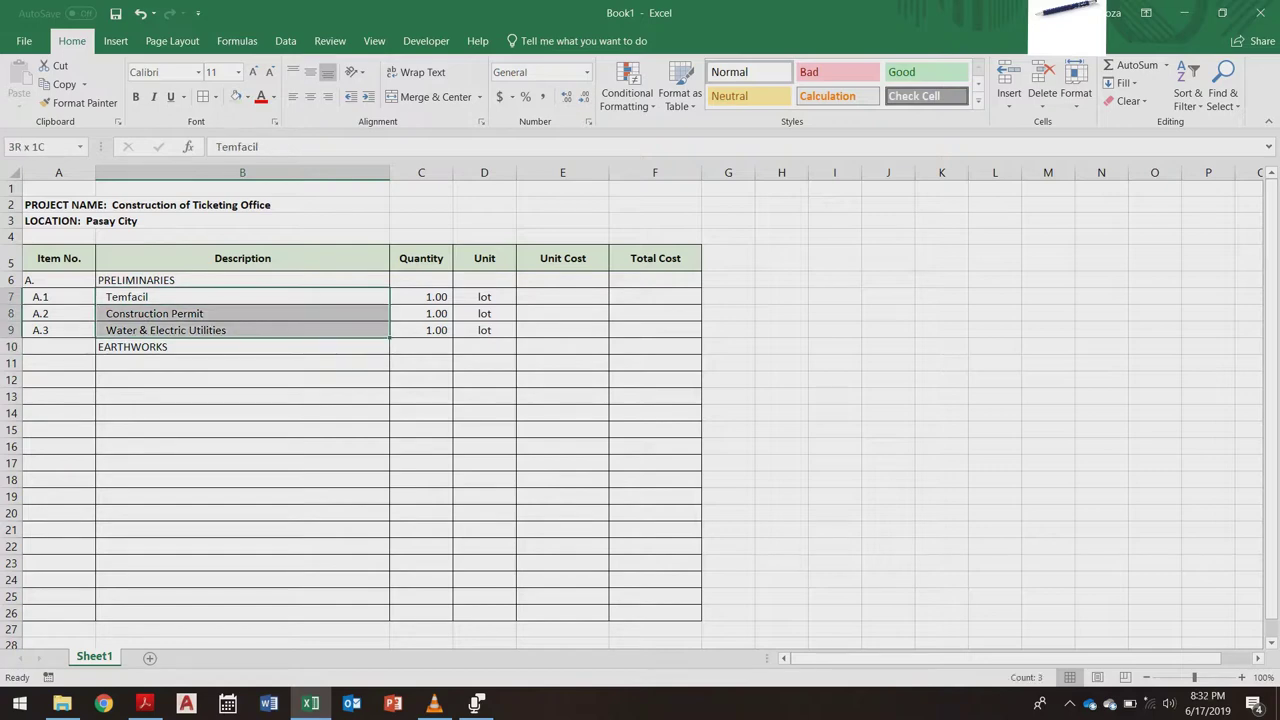
{"action": "left_click", "coordinate": [242, 297]}
{"action": "left_click", "coordinate": [242, 314]}
{"action": "key", "text": "Down"}
{"action": "key", "text": "Down"}
{"action": "key", "text": "Up"}
{"action": "key", "text": "Up"}
{"action": "key", "text": "Up"}
{"action": "key", "text": "Down"}
{"action": "key", "text": "Down"}
{"action": "key", "text": "Down"}
{"action": "key", "text": "Down"}
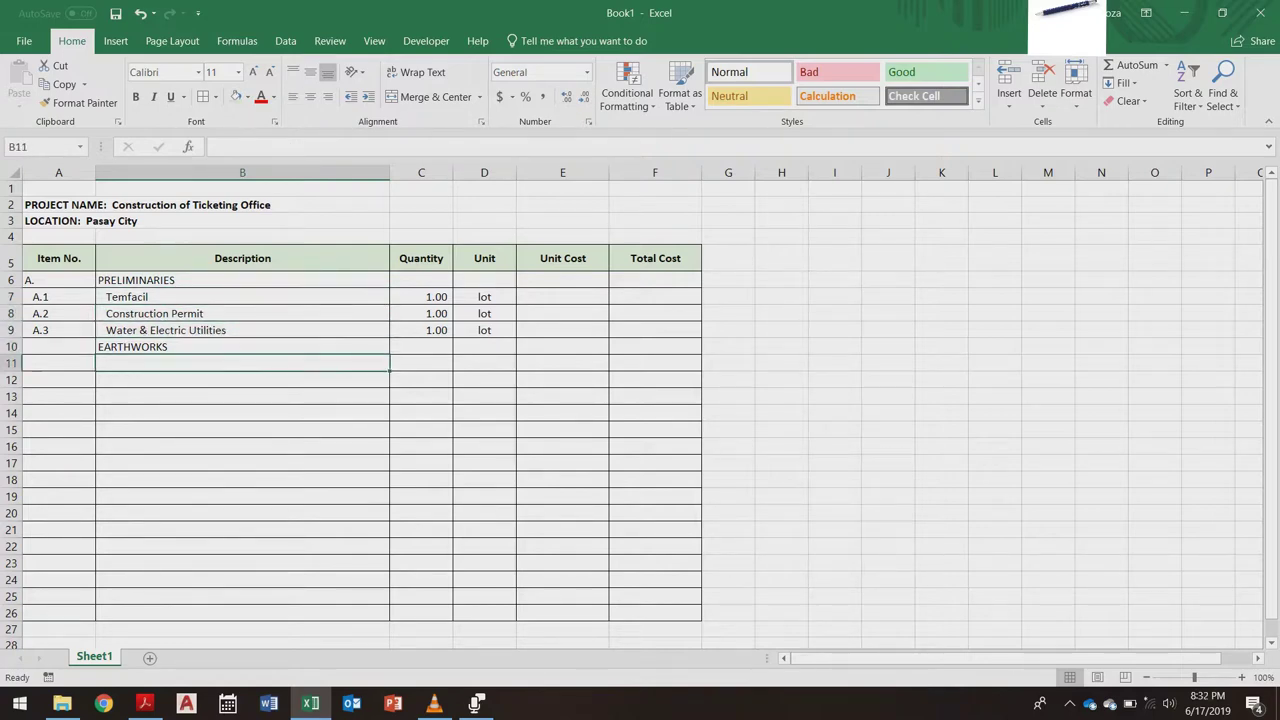
Step: Enter the item number "B." in cell A10 for the EARTHWORKS section
{"action": "key", "text": "Up"}
{"action": "key", "text": "Left"}
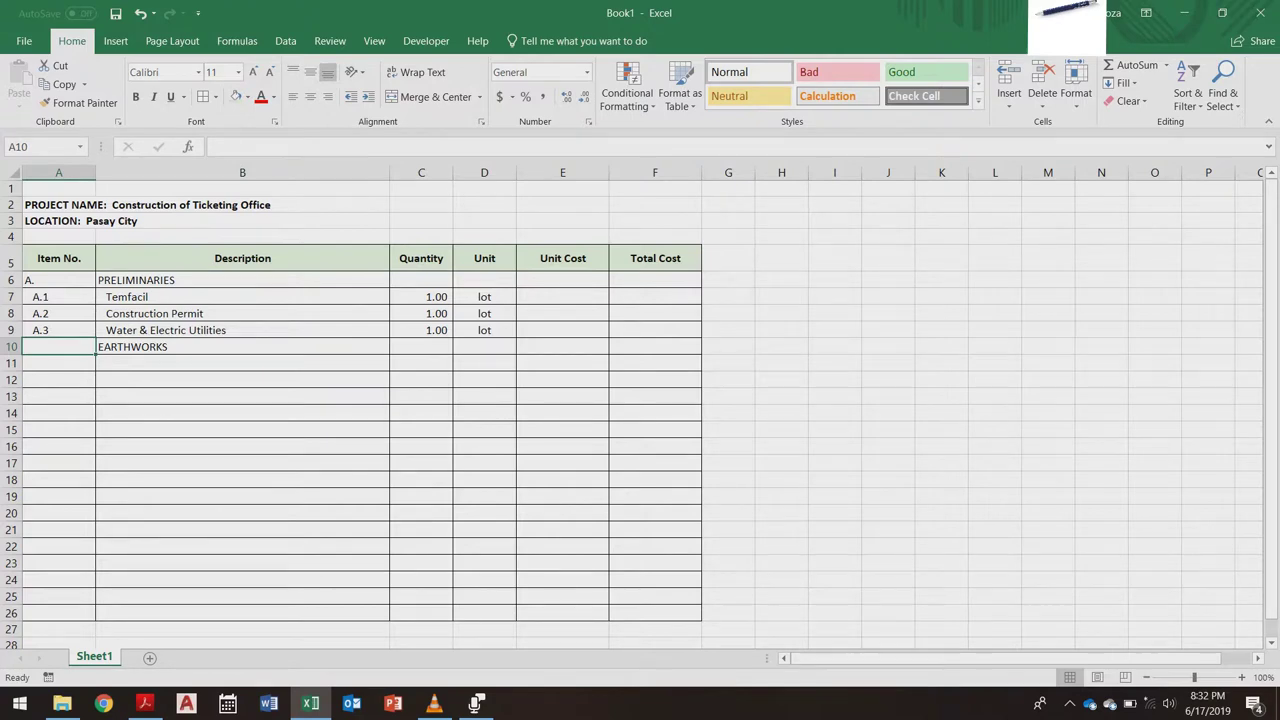
{"action": "type", "text": "b."}
{"action": "key", "text": "BackSpace"}
{"action": "key", "text": "BackSpace"}
{"action": "type", "text": "B."}
{"action": "key", "text": "Return"}
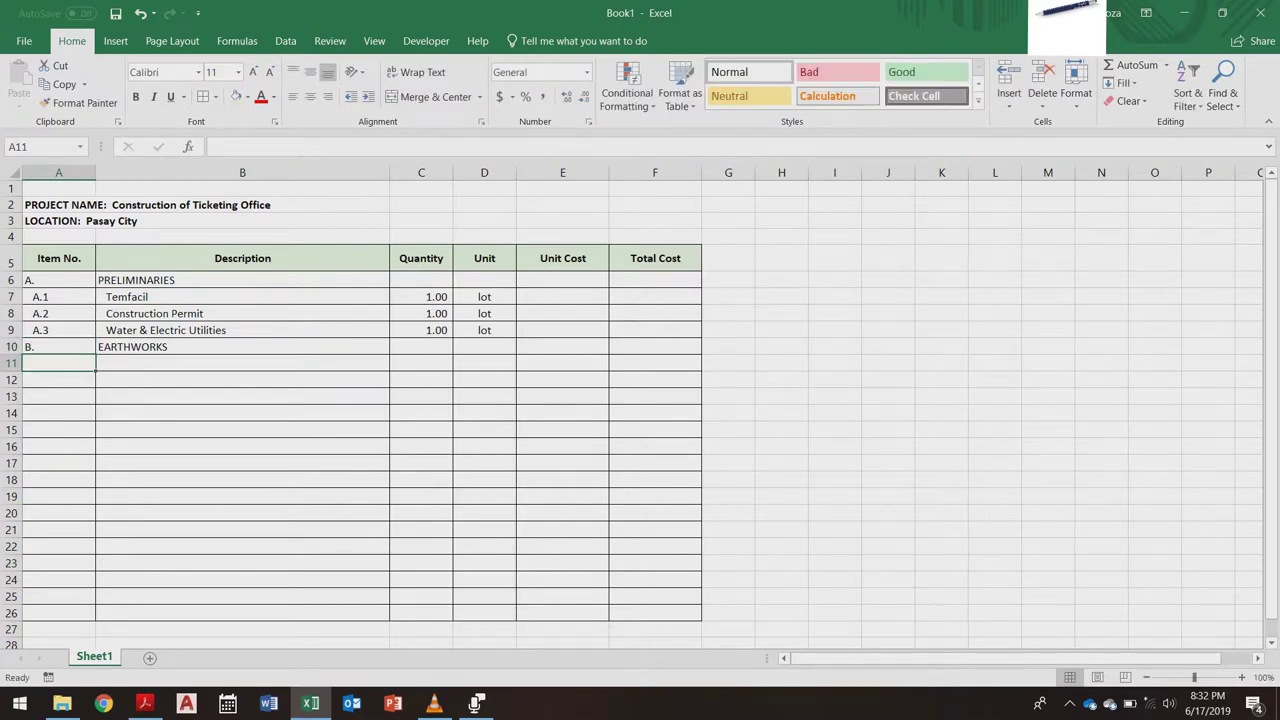
Step: Add the descriptions Excavation and Backfilling in B11 and B12 under the EARTHWORKS heading
{"action": "key", "text": "Right"}
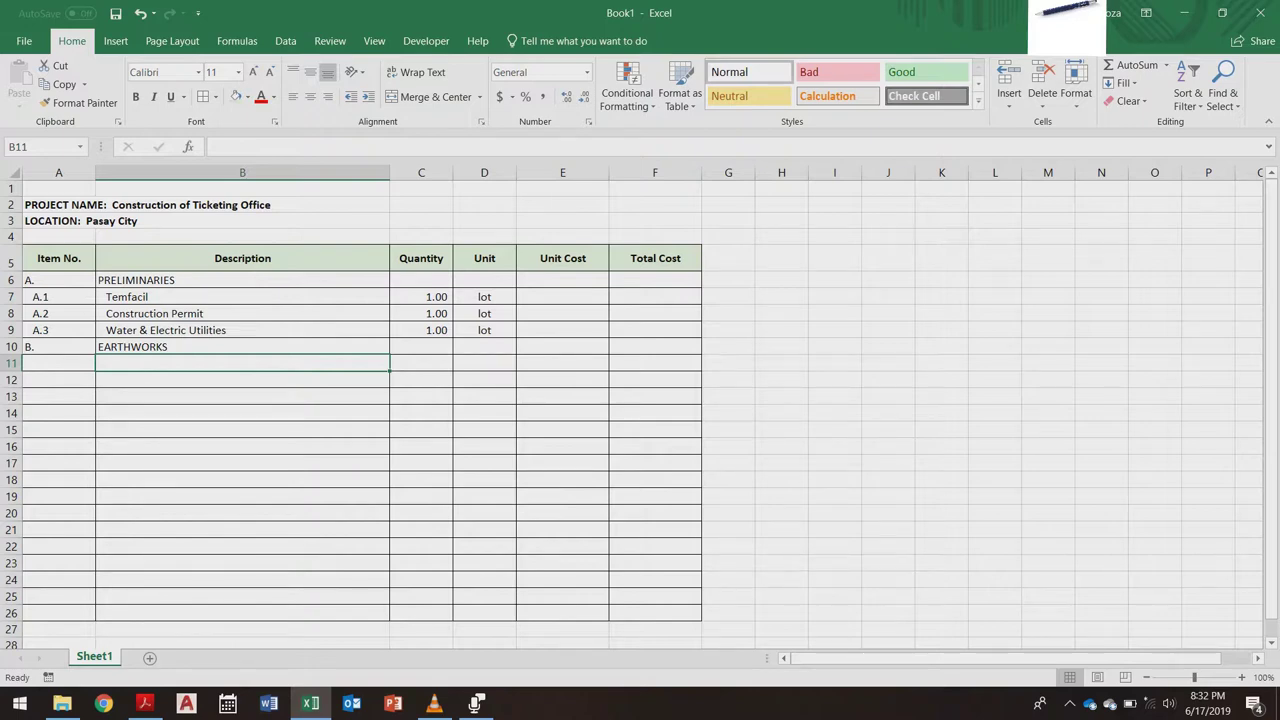
{"action": "type", "text": "eXCAVATION"}
{"action": "key", "text": "Return"}
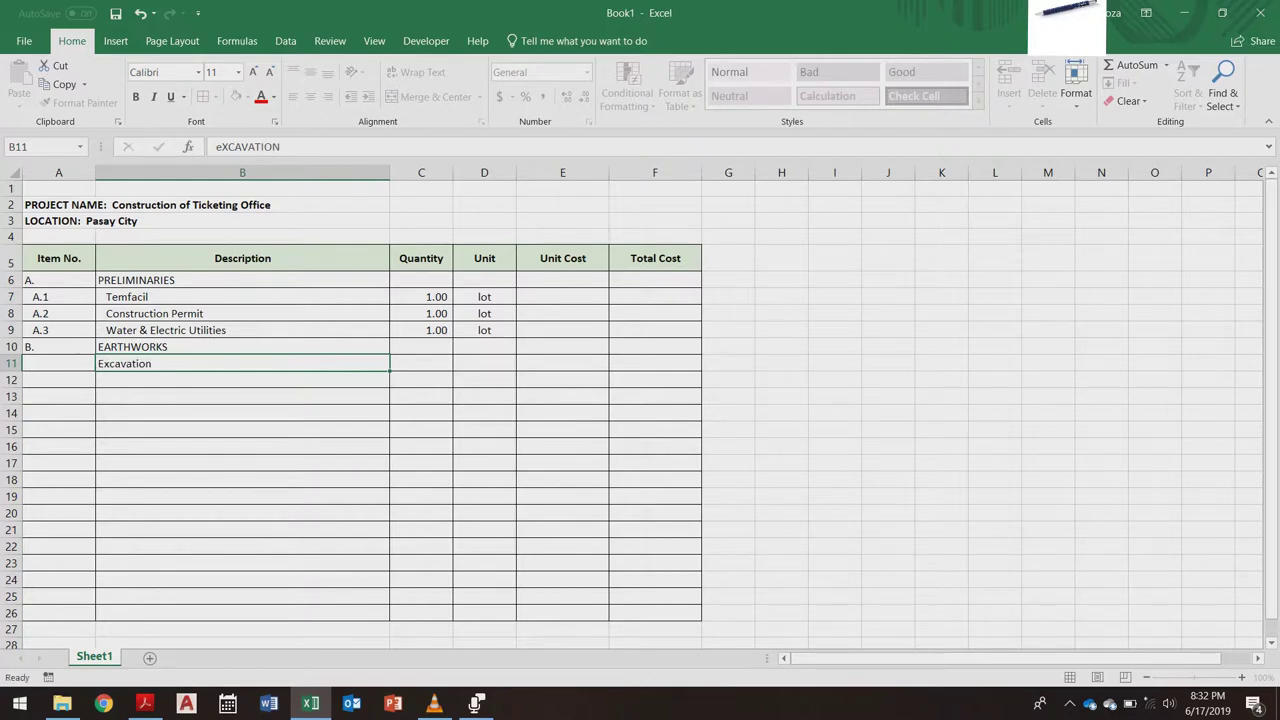
{"action": "type", "text": "B"}
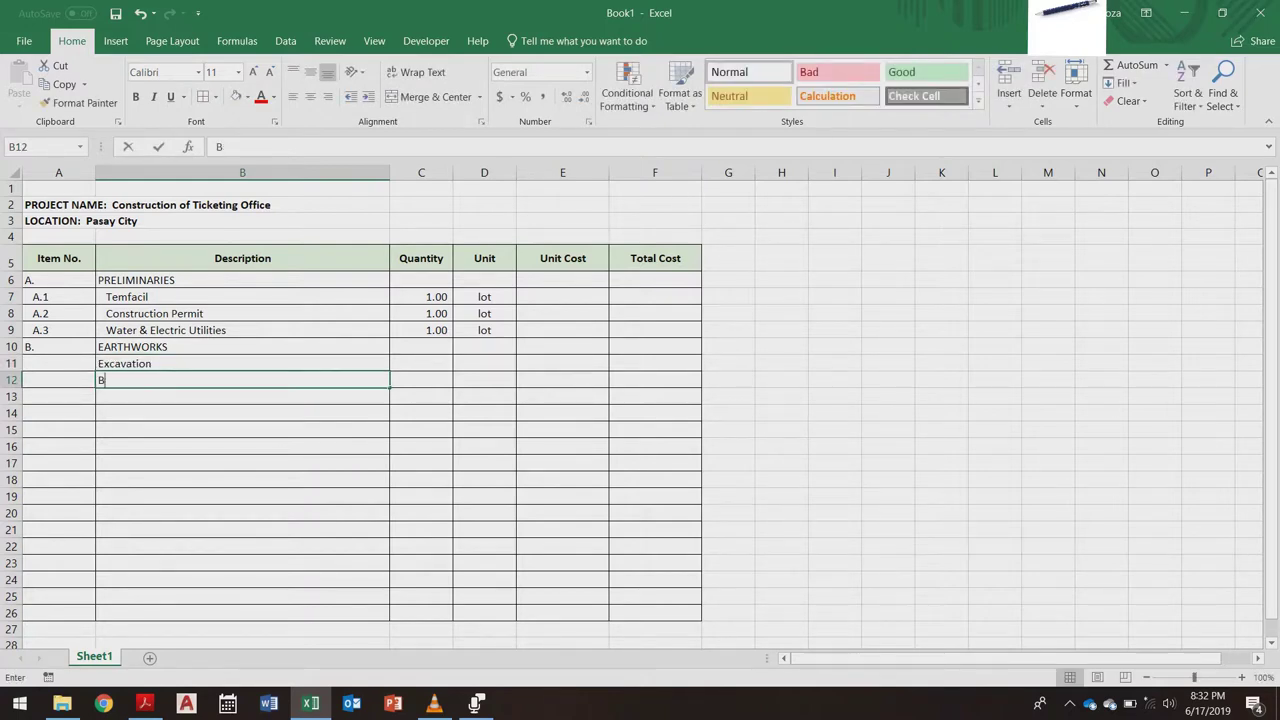
{"action": "type", "text": "ackfilling"}
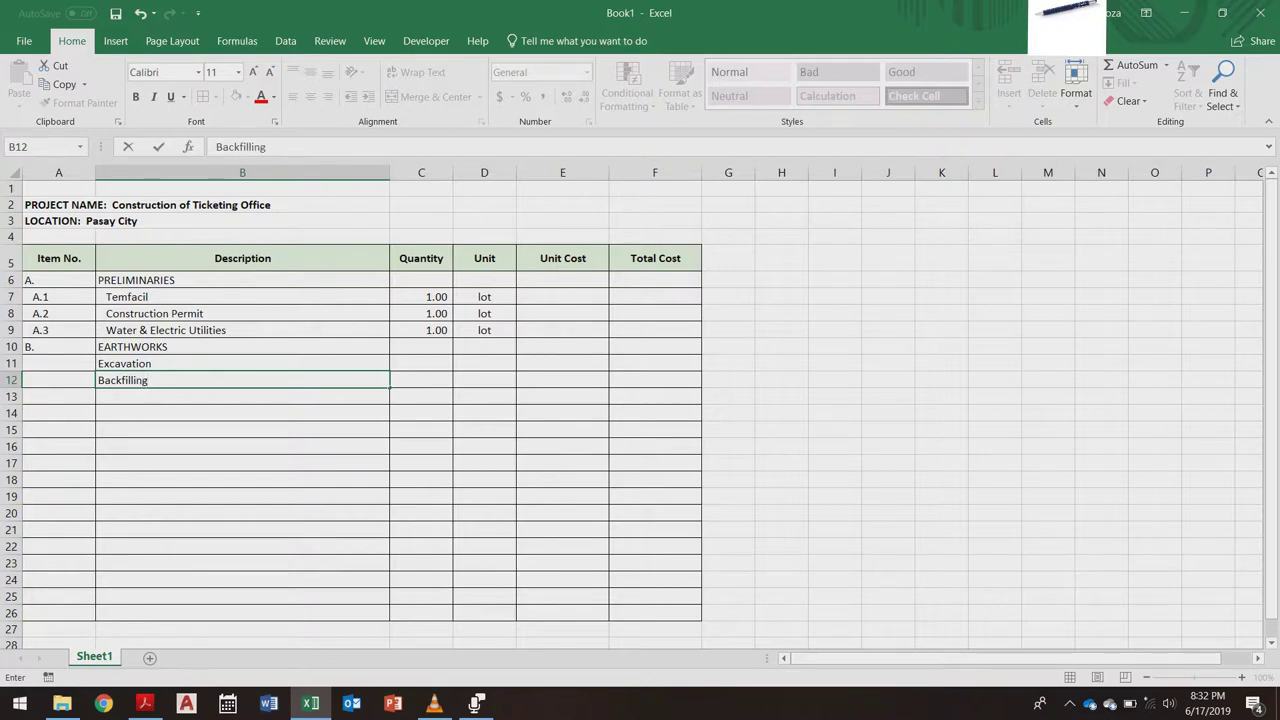
{"action": "key", "text": "Return"}
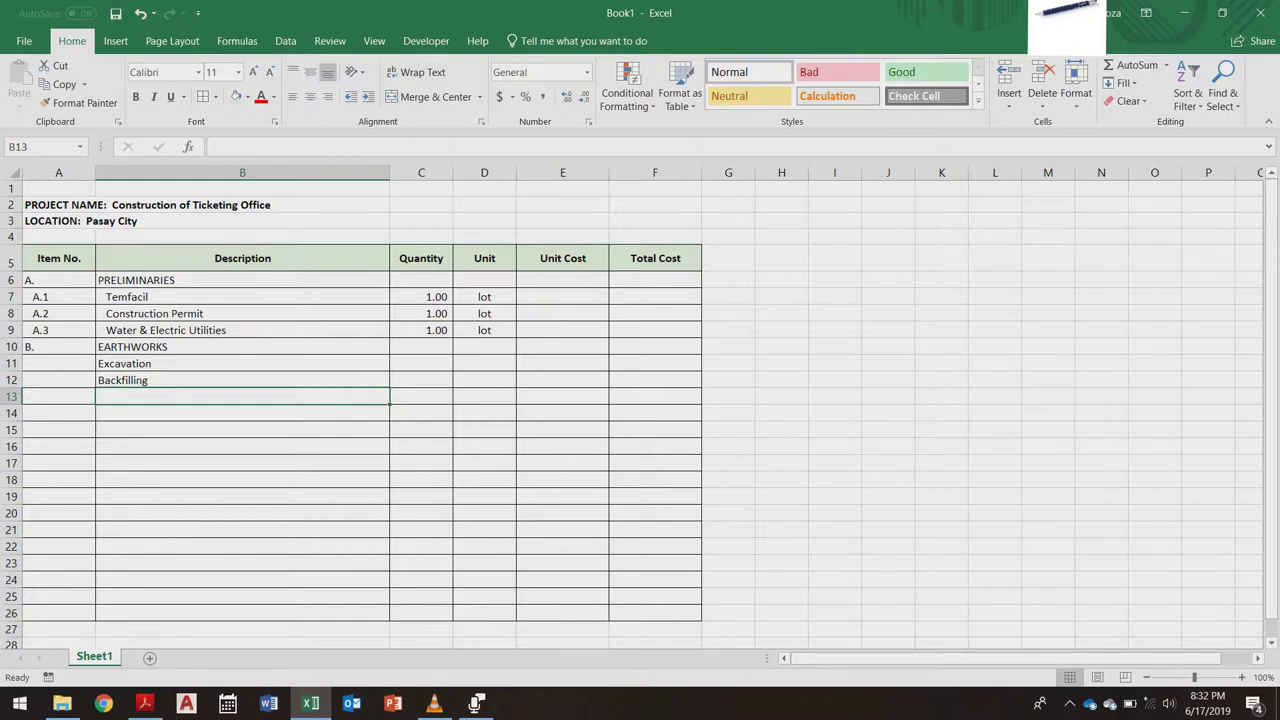
Step: Number the Excavation and Backfilling items B.1 and B.2 in cells A11 and A12
{"action": "left_click_drag", "start_coordinate": [242, 364], "coordinate": [242, 380]}
{"action": "left_click_drag", "start_coordinate": [59, 364], "coordinate": [484, 380]}
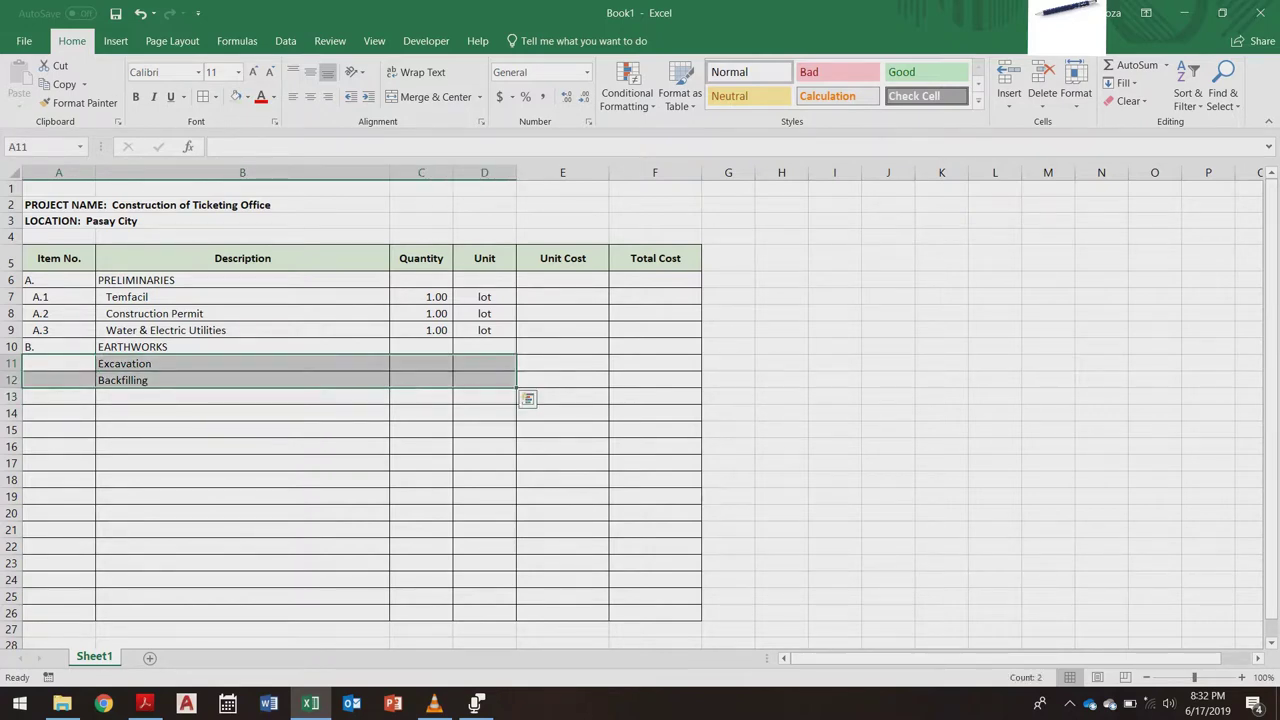
{"action": "left_click", "coordinate": [59, 364]}
{"action": "type", "text": "B."}
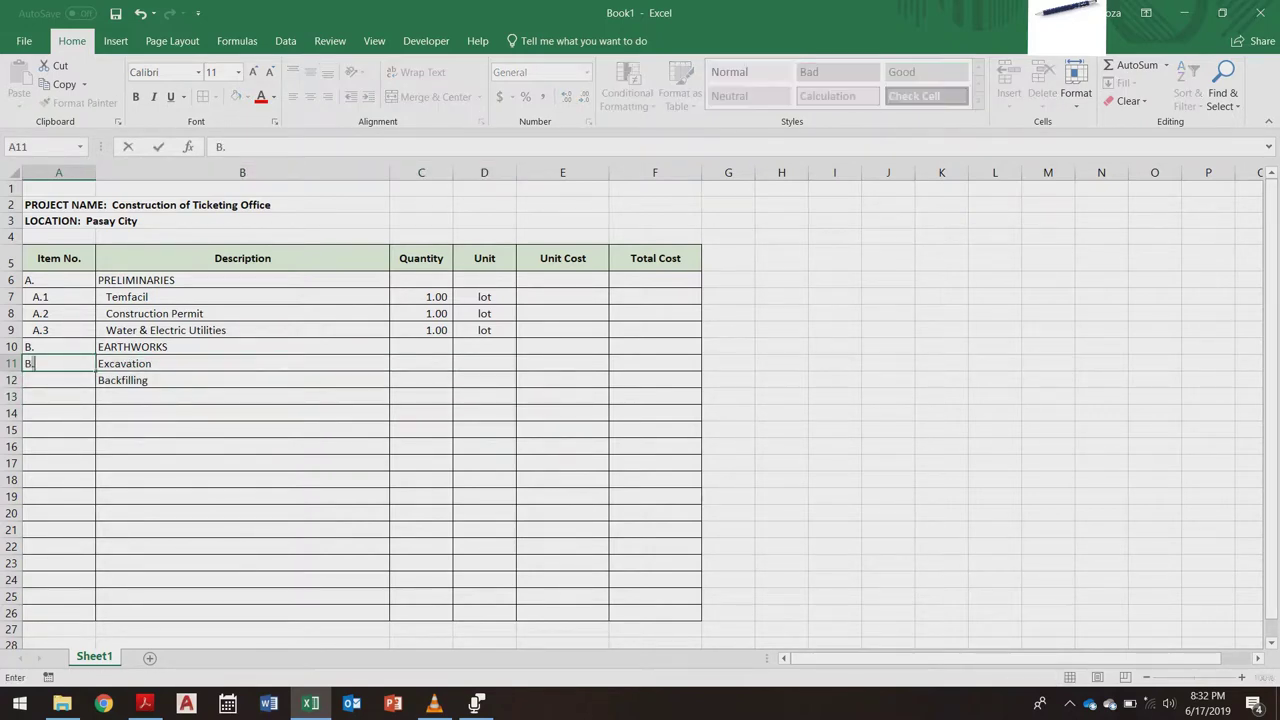
{"action": "type", "text": "1"}
{"action": "key", "text": "Return"}
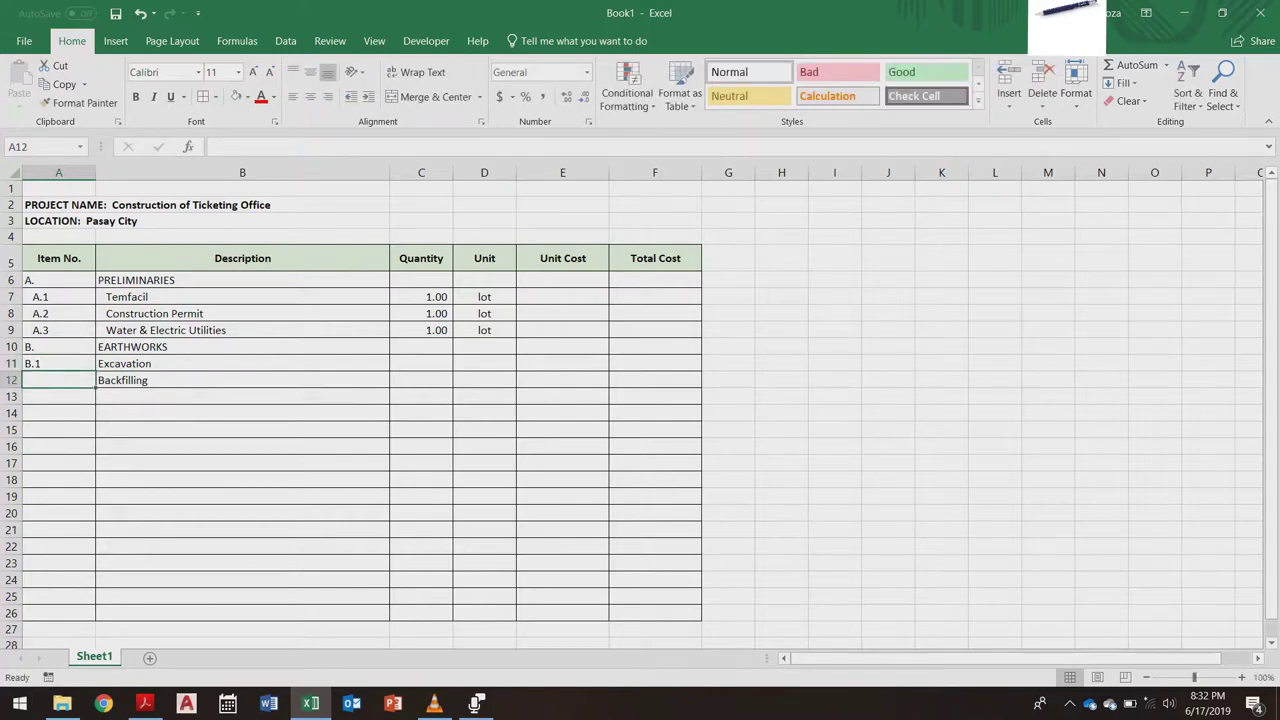
{"action": "type", "text": "B.2"}
{"action": "key", "text": "Return"}
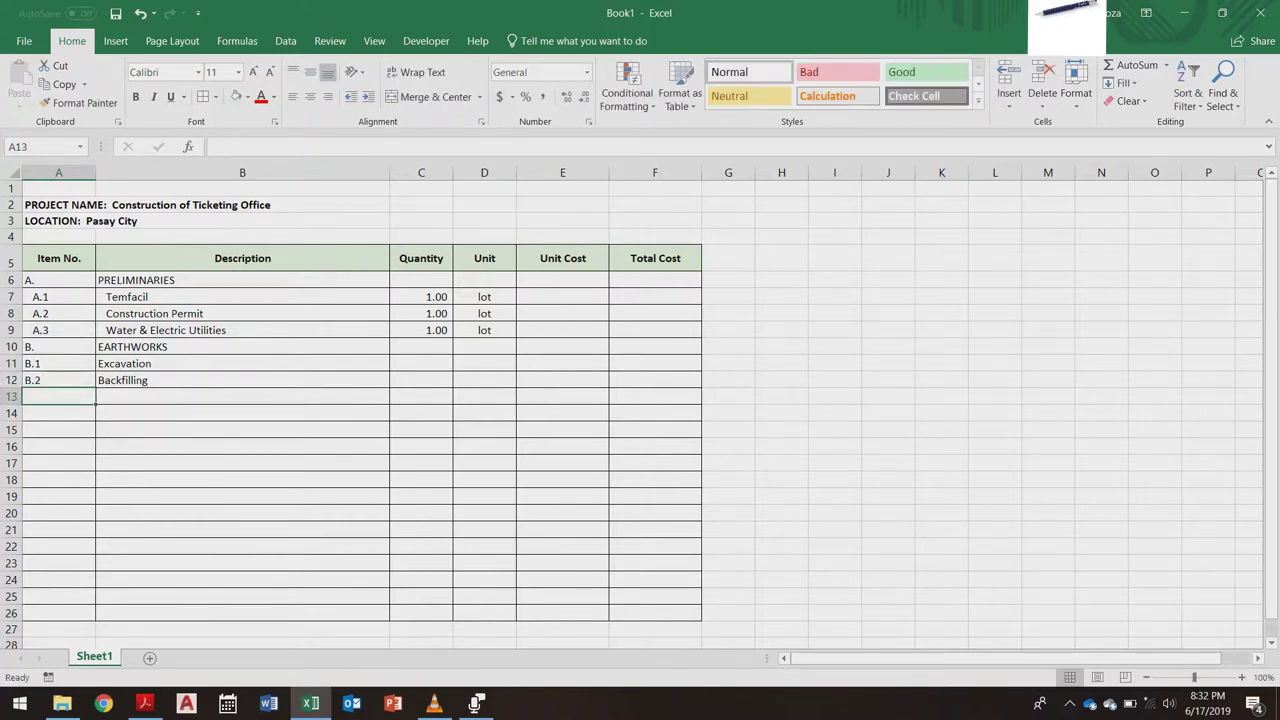
Step: Indent the earthworks item numbers and descriptions in A11:B12 by one level, and select the Excavation quantity cell C11
{"action": "left_click_drag", "start_coordinate": [59, 364], "coordinate": [212, 380]}
{"action": "left_click", "coordinate": [368, 96]}
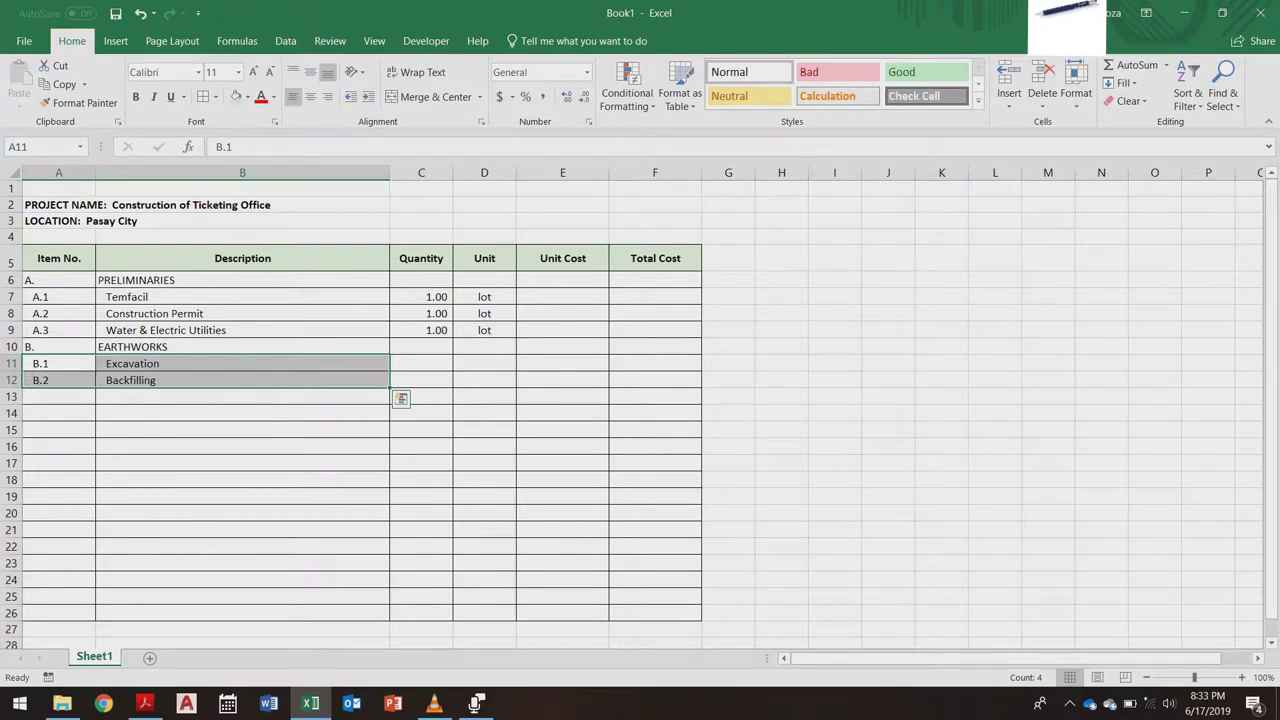
{"action": "left_click", "coordinate": [421, 380]}
{"action": "left_click", "coordinate": [421, 364]}
{"action": "left_click", "coordinate": [484, 364]}
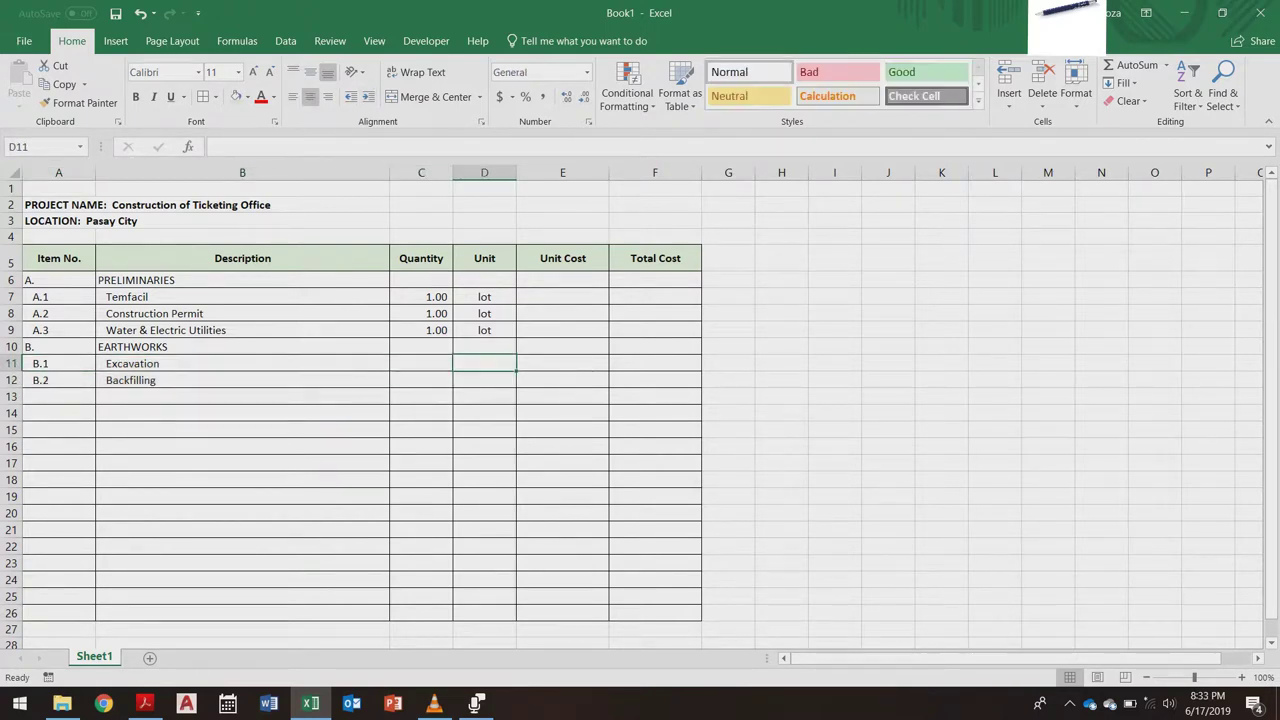
{"action": "left_click", "coordinate": [421, 380]}
{"action": "left_click", "coordinate": [421, 364]}
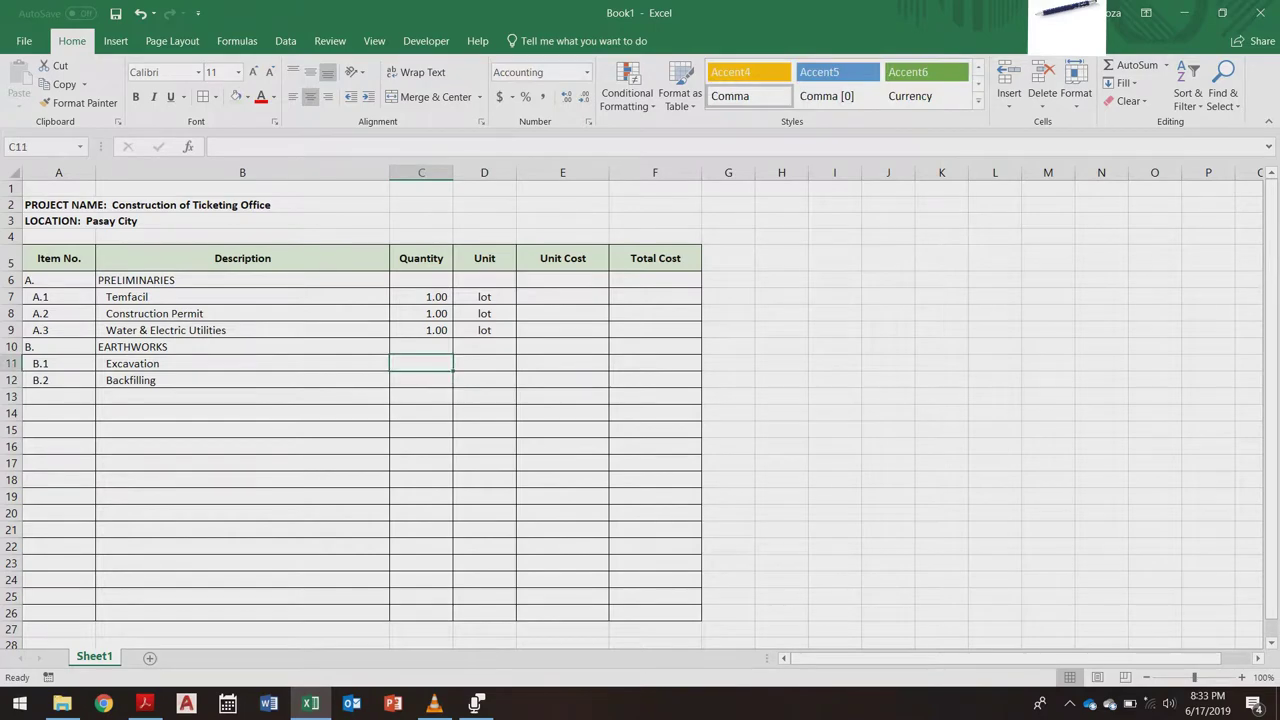
Step: Switch to the DH2-Model.pdf drawing in Acrobat Reader and examine the floor plan's dimensions at 150% zoom for the excavation quantity
{"action": "key", "text": "alt+Tab"}
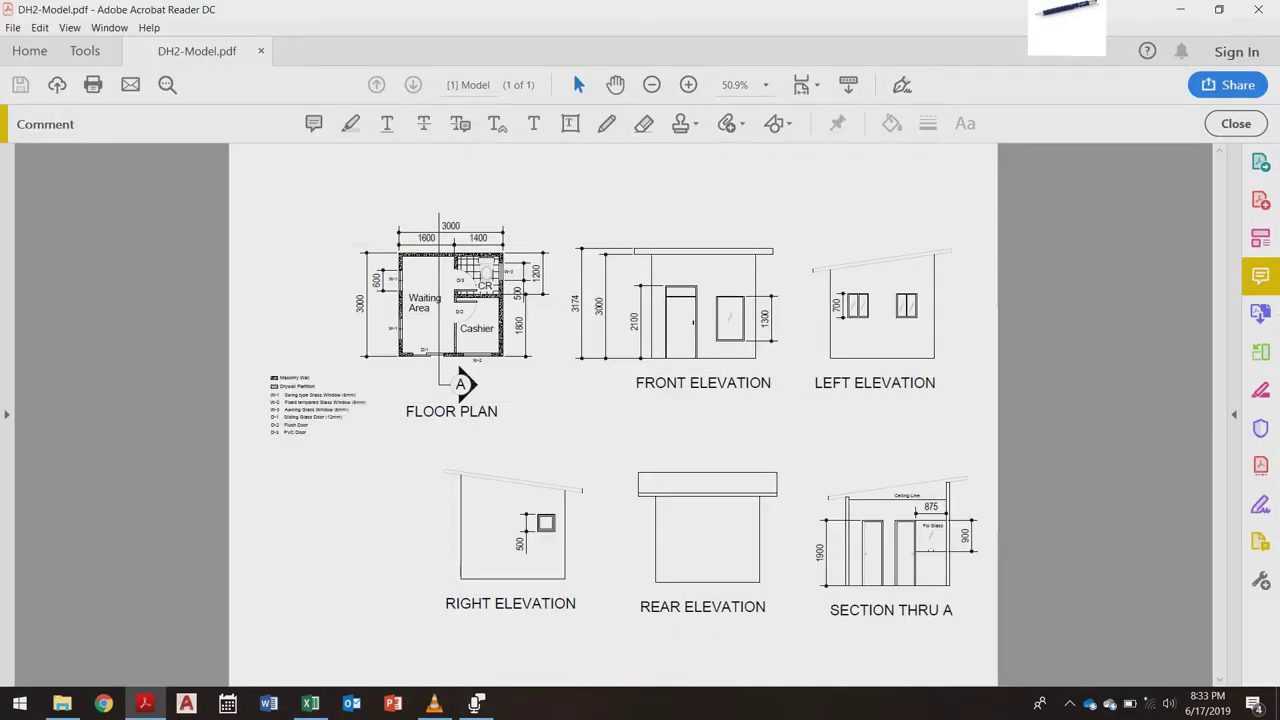
{"action": "scroll", "coordinate": [428, 268], "scroll_direction": "up", "scroll_amount": 4}
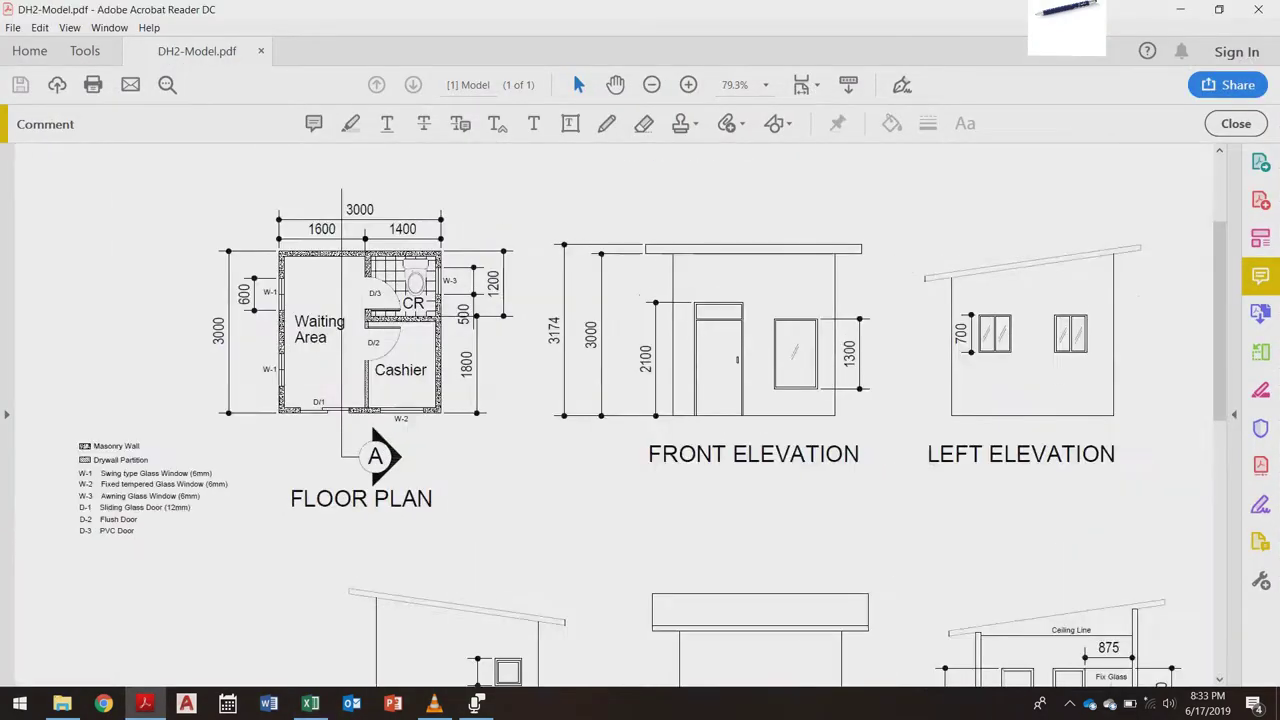
{"action": "scroll", "coordinate": [428, 268], "scroll_direction": "down", "scroll_amount": 3}
{"action": "scroll", "coordinate": [428, 268], "scroll_direction": "up", "scroll_amount": 2}
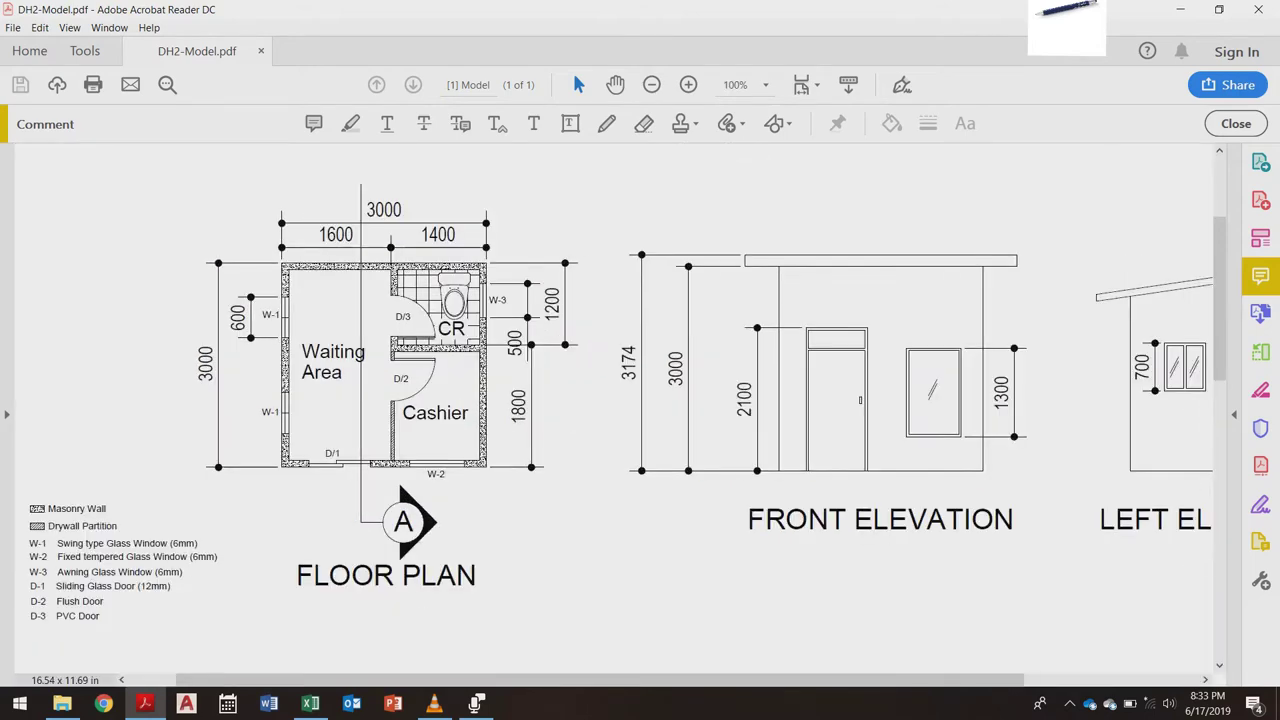
{"action": "key", "text": "ctrl+equal"}
{"action": "key", "text": "ctrl+equal"}
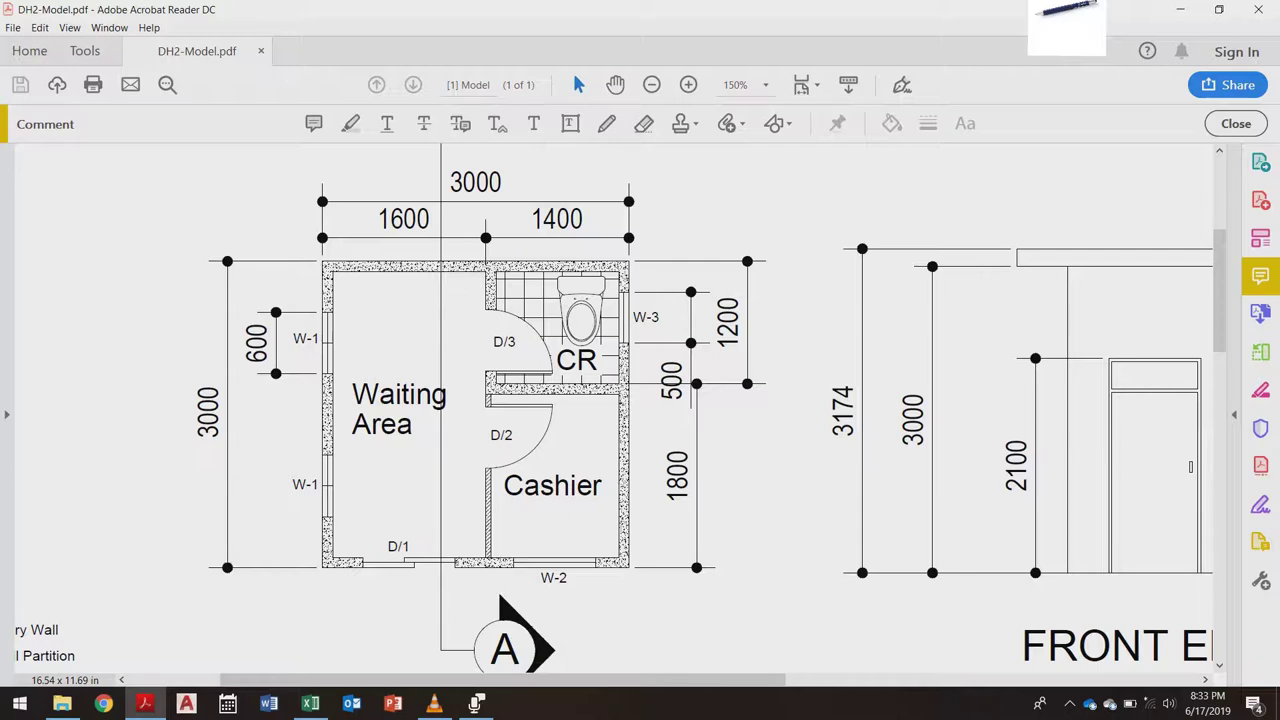
{"action": "key", "text": "alt+Tab"}
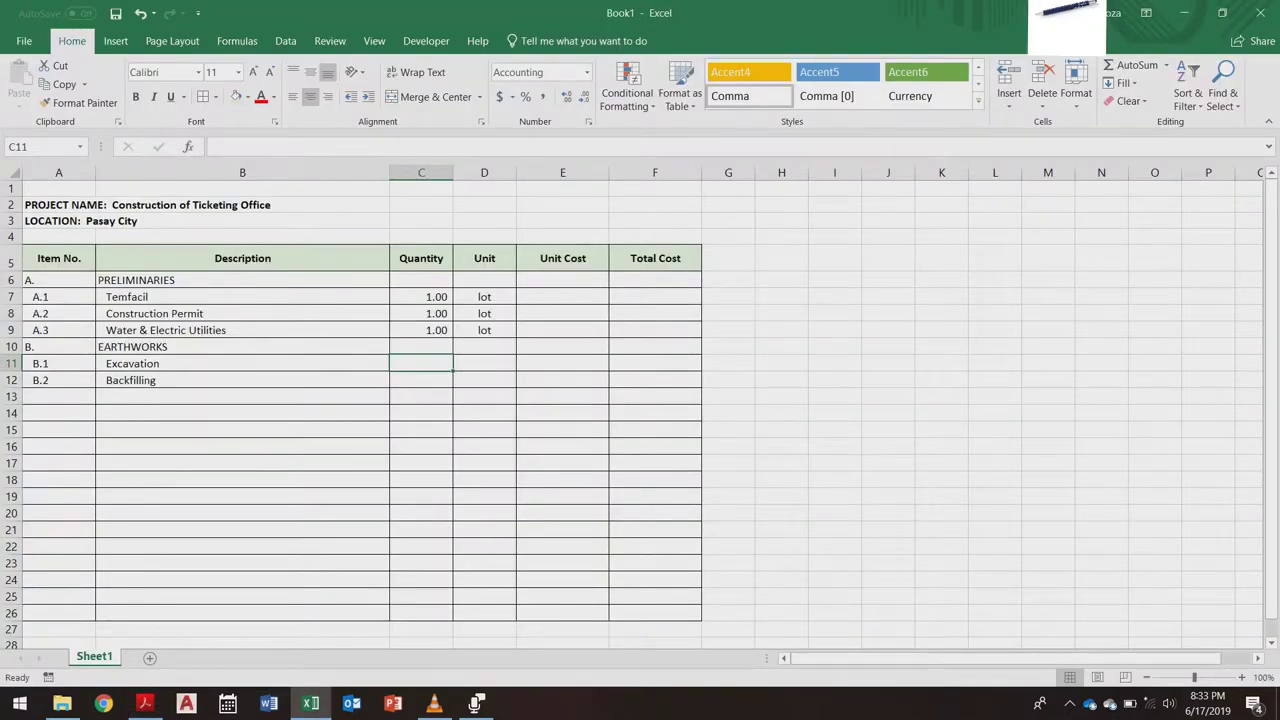
{"action": "key", "text": "alt+Tab"}
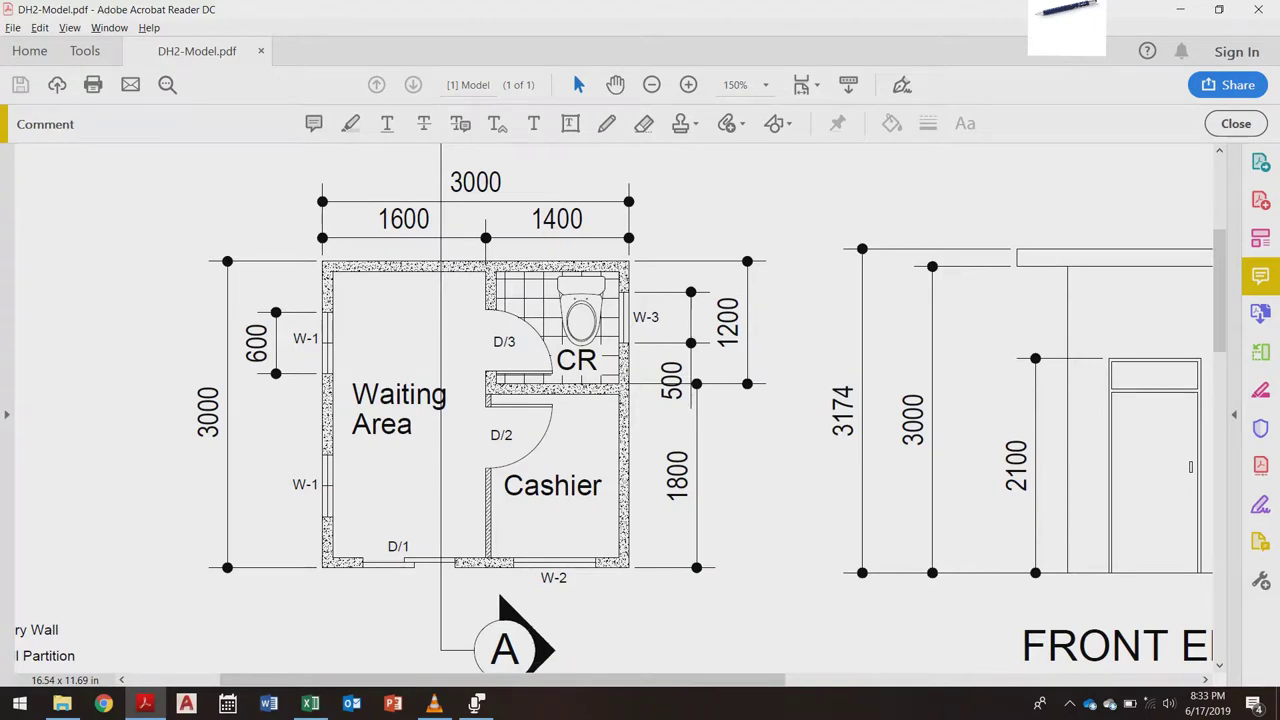
Step: Open the Windows Calculator and place it beside the floor plan, clear of the rooms
{"action": "left_click", "coordinate": [20, 703]}
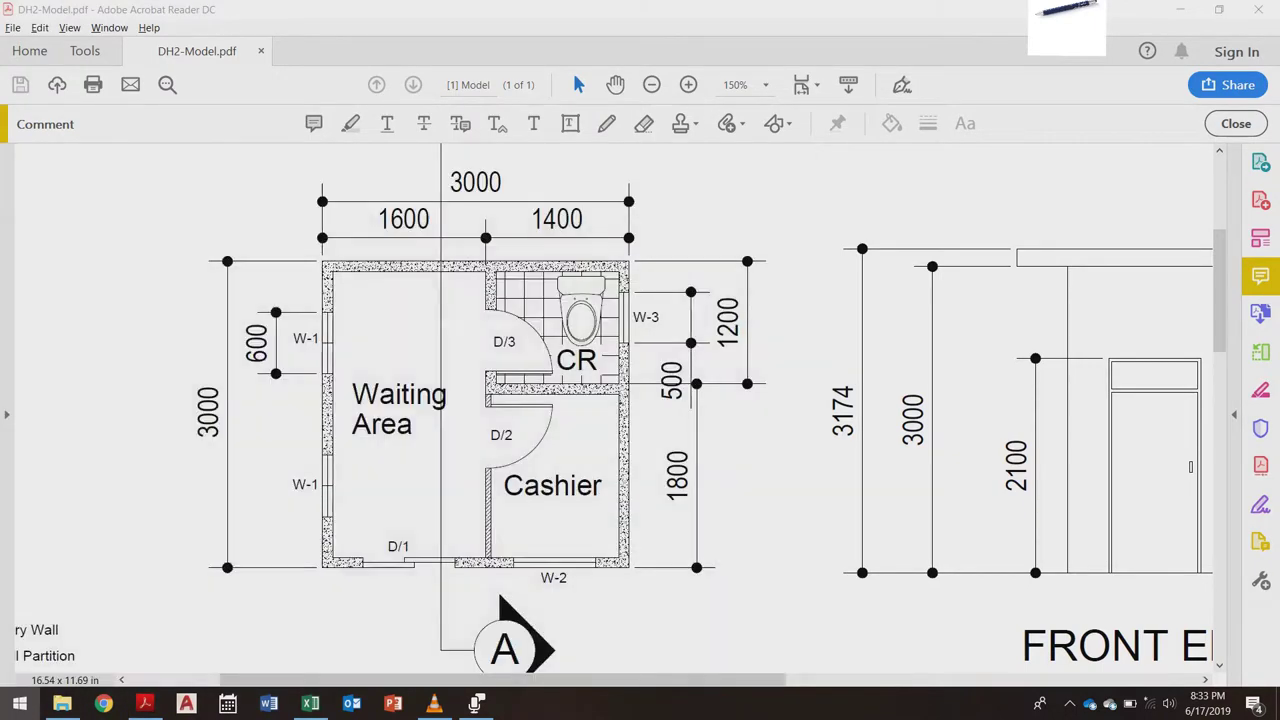
{"action": "left_click", "coordinate": [108, 654]}
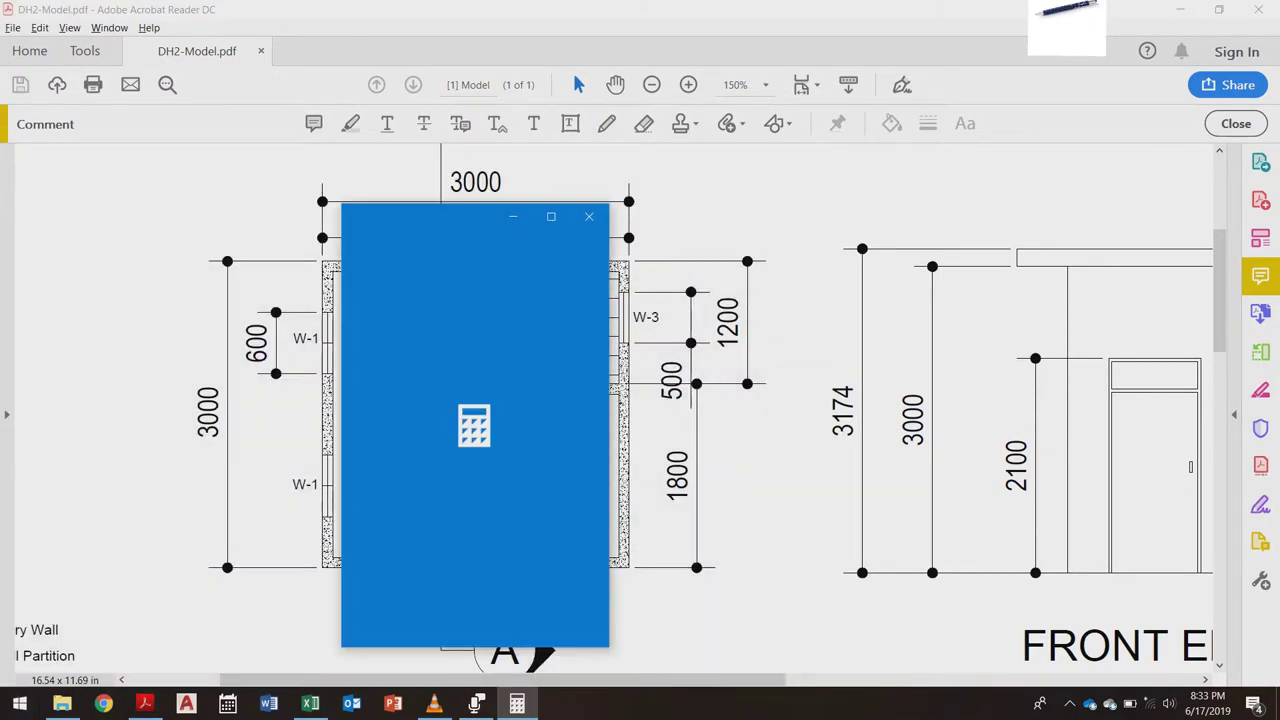
{"action": "left_click_drag", "start_coordinate": [470, 217], "coordinate": [816, 211]}
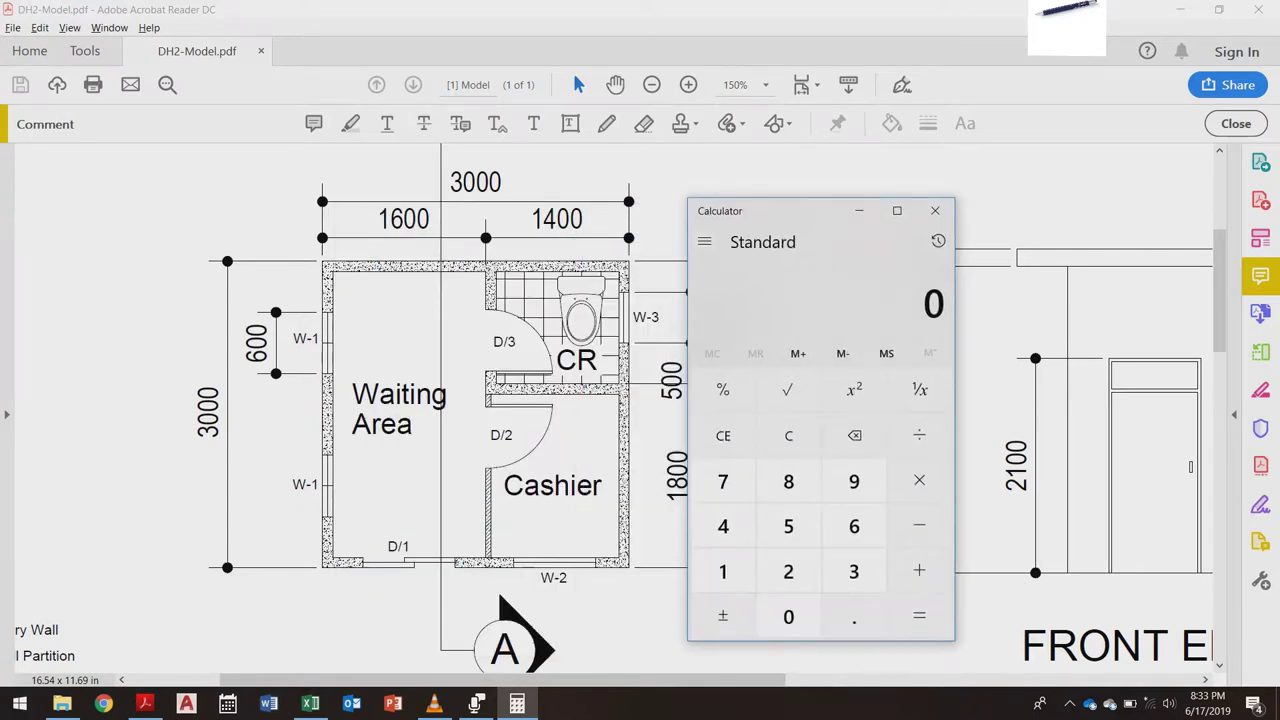
Step: Calculate the excavation volume as 3 × 3 × 0.6 in the Calculator, then minimize it
{"action": "key", "text": "3"}
{"action": "key", "text": "asterisk"}
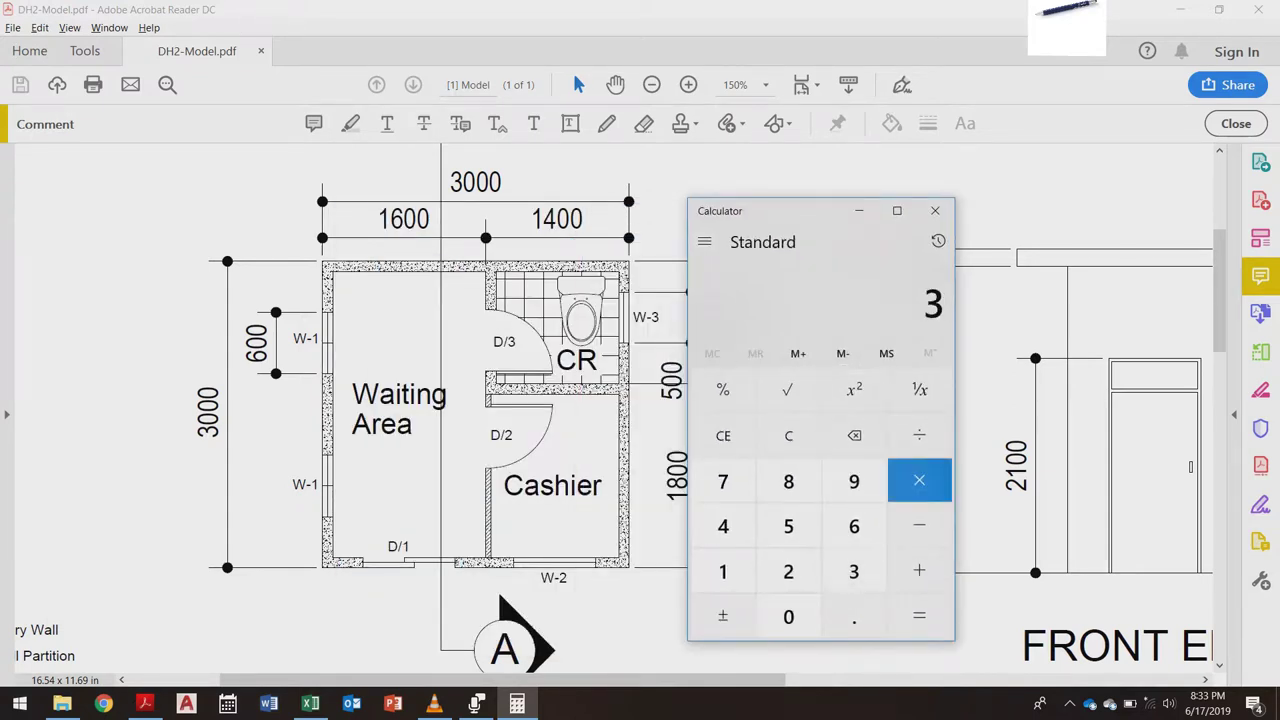
{"action": "key", "text": "3"}
{"action": "key", "text": "Return"}
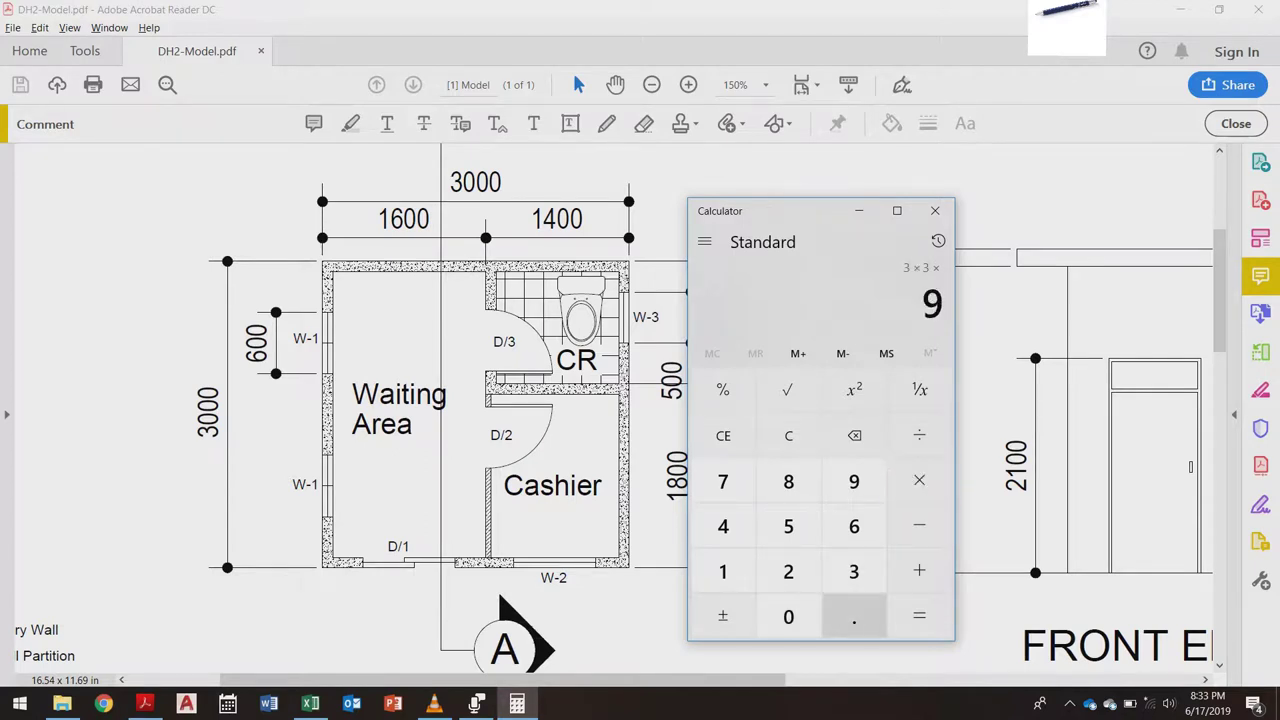
{"action": "key", "text": "period"}
{"action": "key", "text": "6"}
{"action": "key", "text": "Return"}
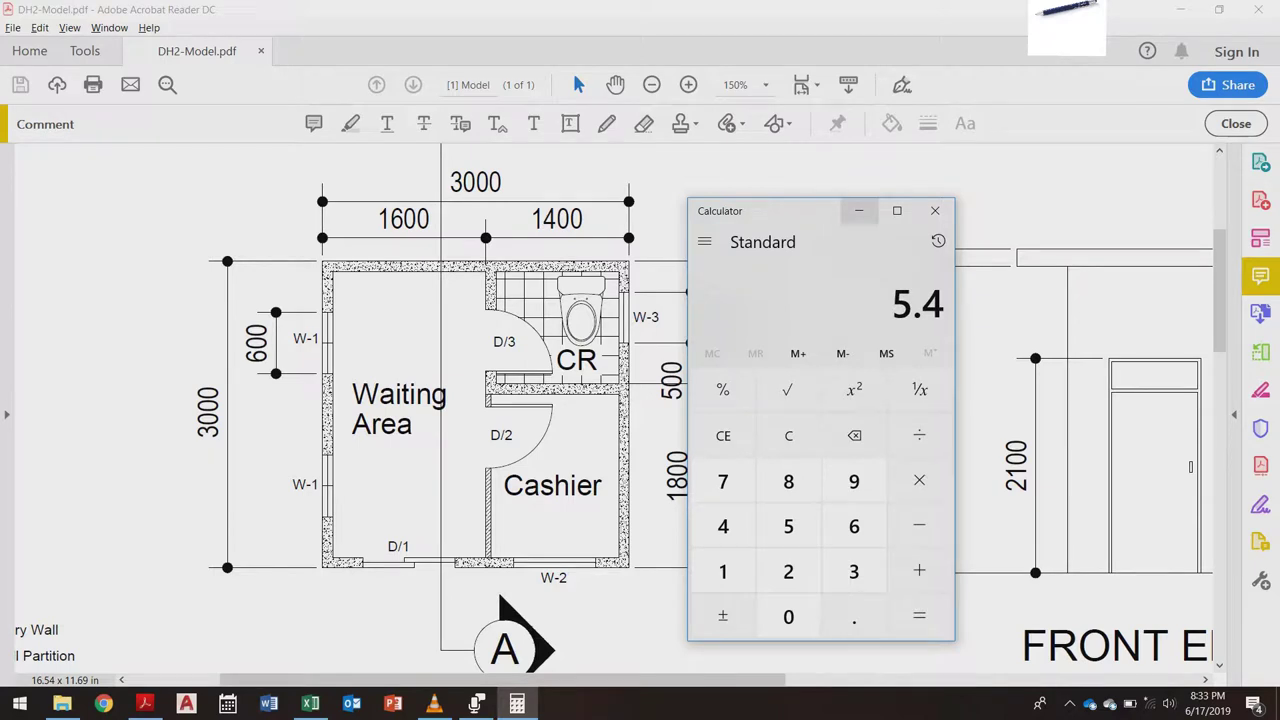
{"action": "left_click", "coordinate": [858, 210]}
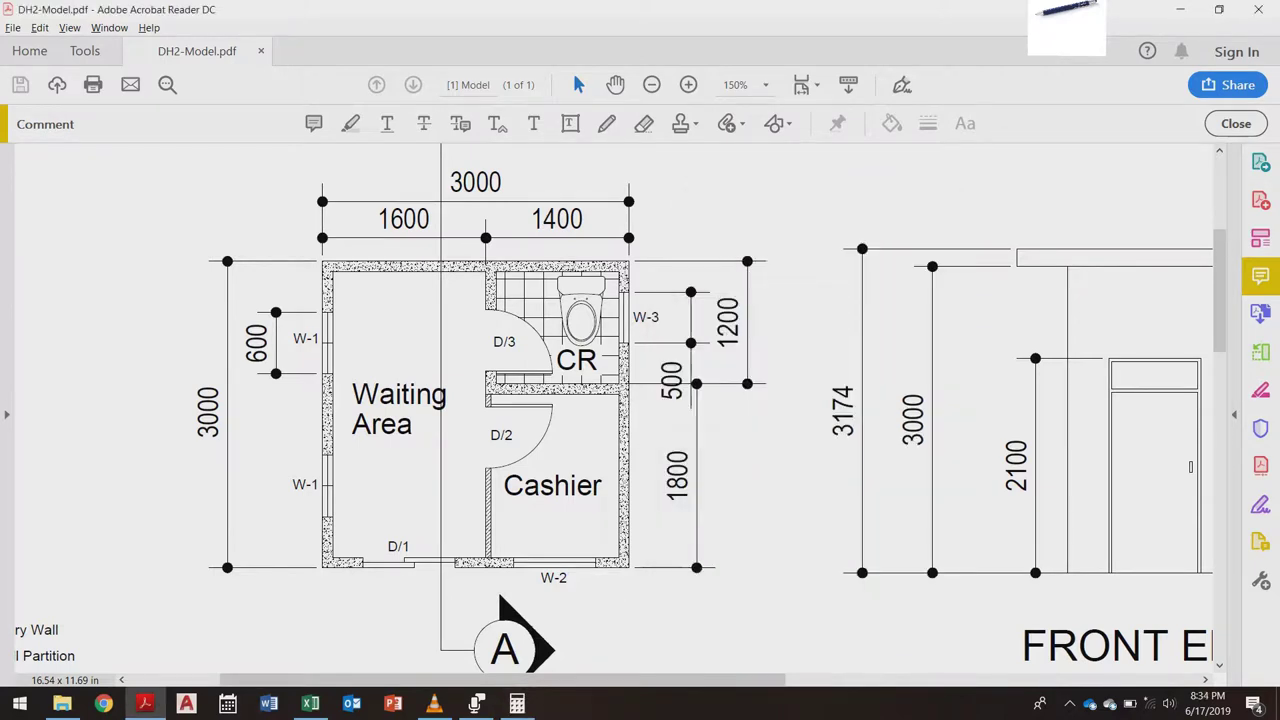
Step: Switch to the Excel estimate and enter 5.4 as the Excavation quantity in C11 with the unit cu.m
{"action": "key", "text": "alt+Tab"}
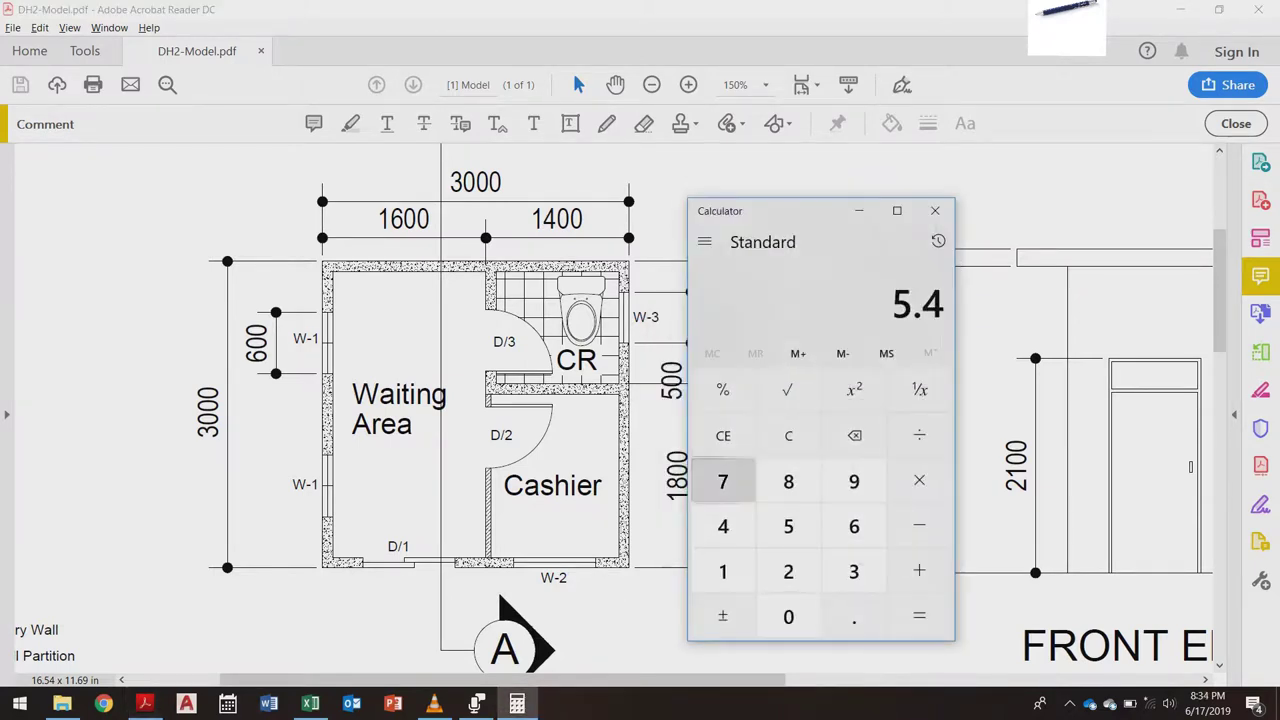
{"action": "key", "text": "alt+Tab"}
{"action": "key", "text": "alt+Tab"}
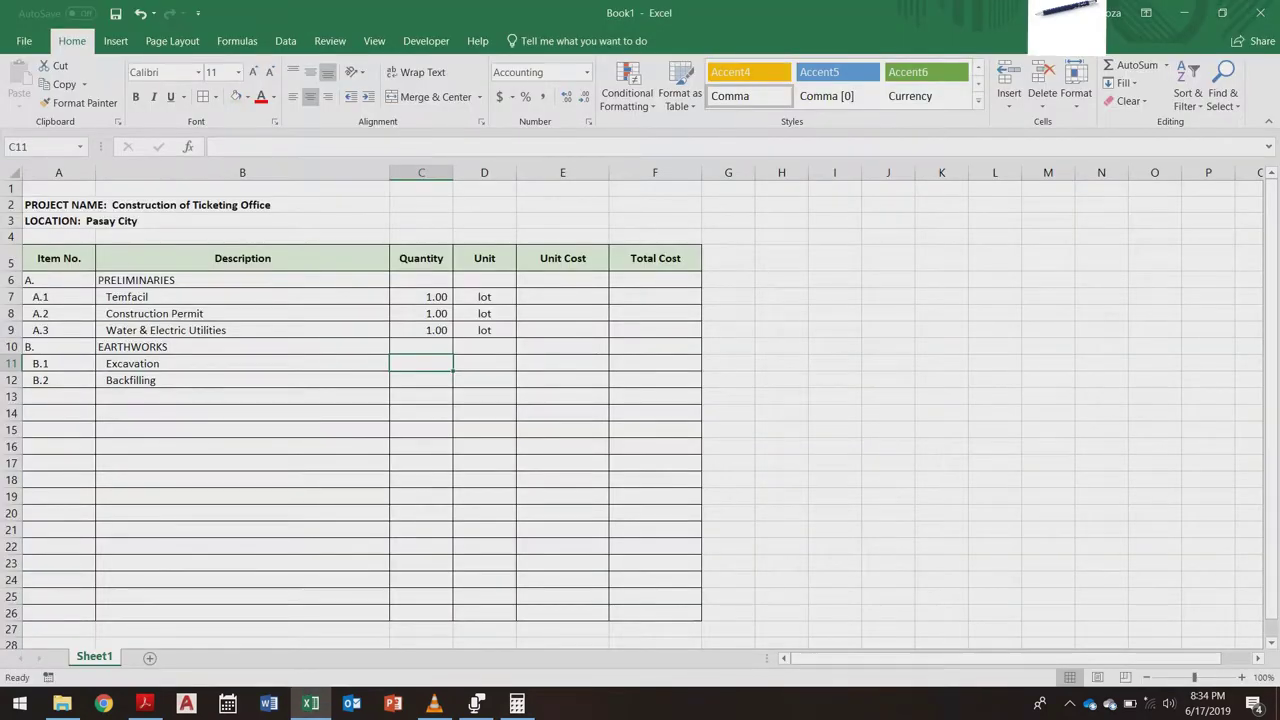
{"action": "type", "text": "5.4"}
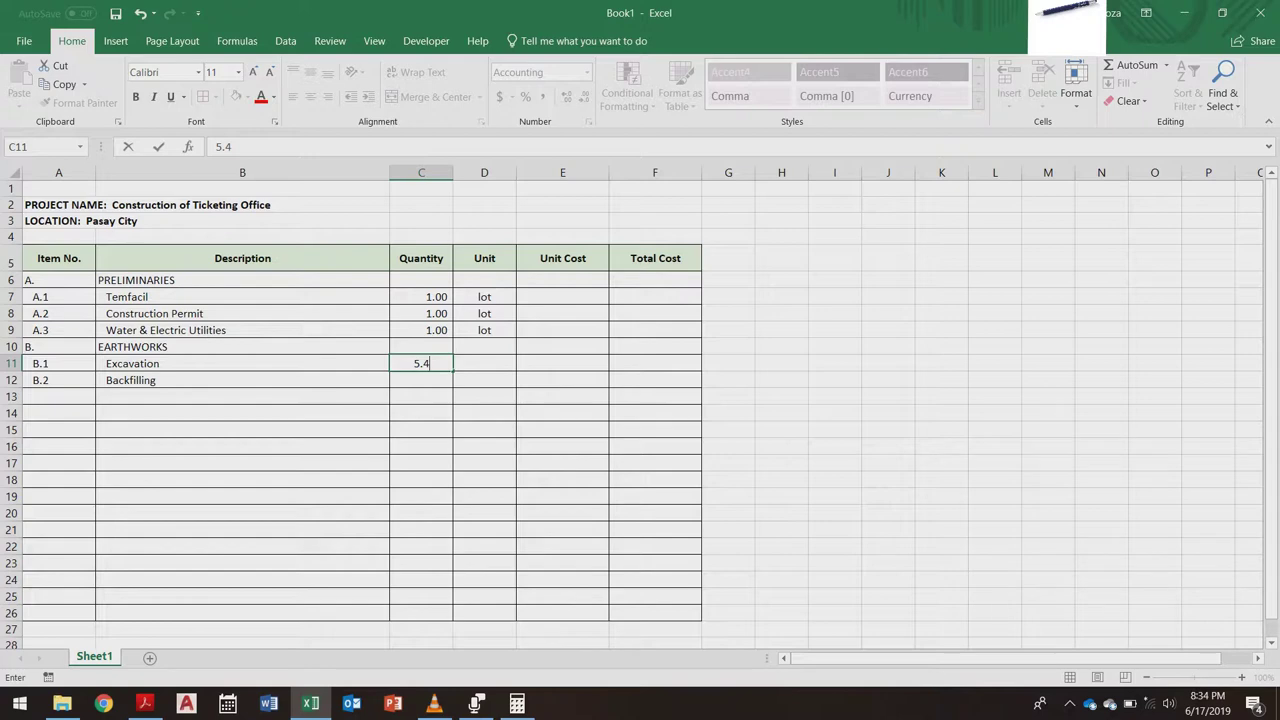
{"action": "key", "text": "Tab"}
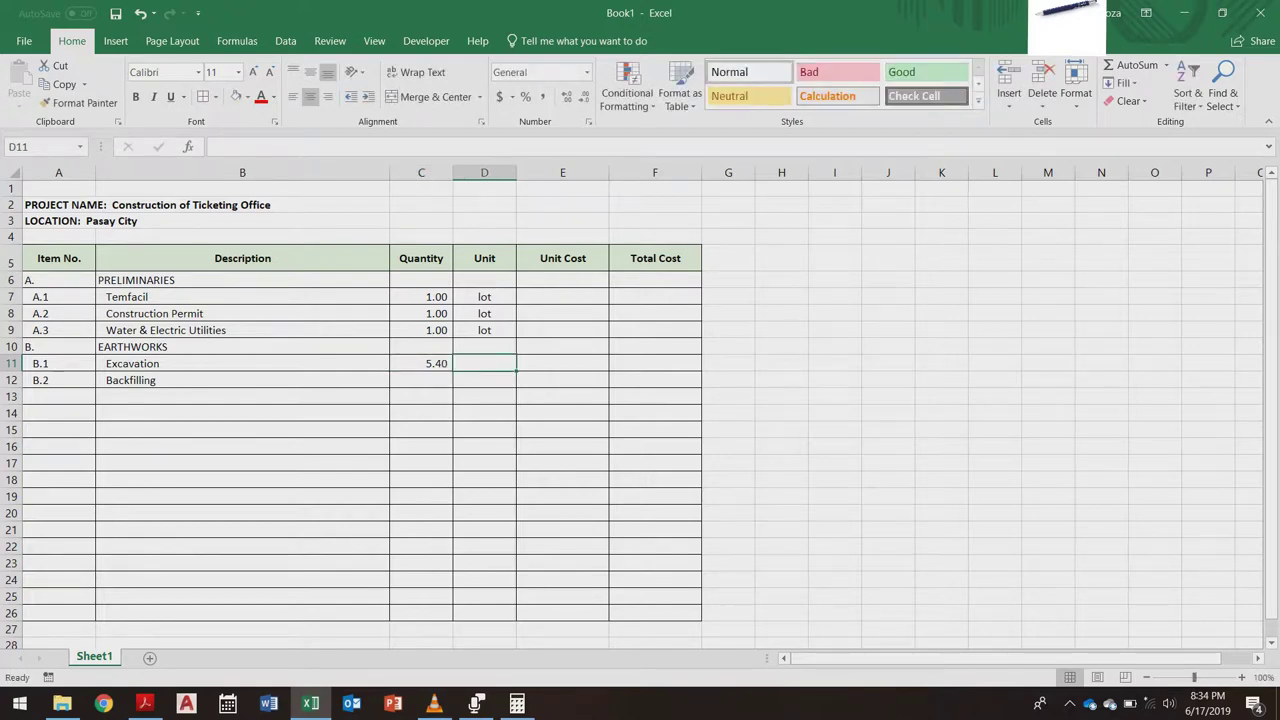
{"action": "type", "text": "cu.m"}
{"action": "key", "text": "Down"}
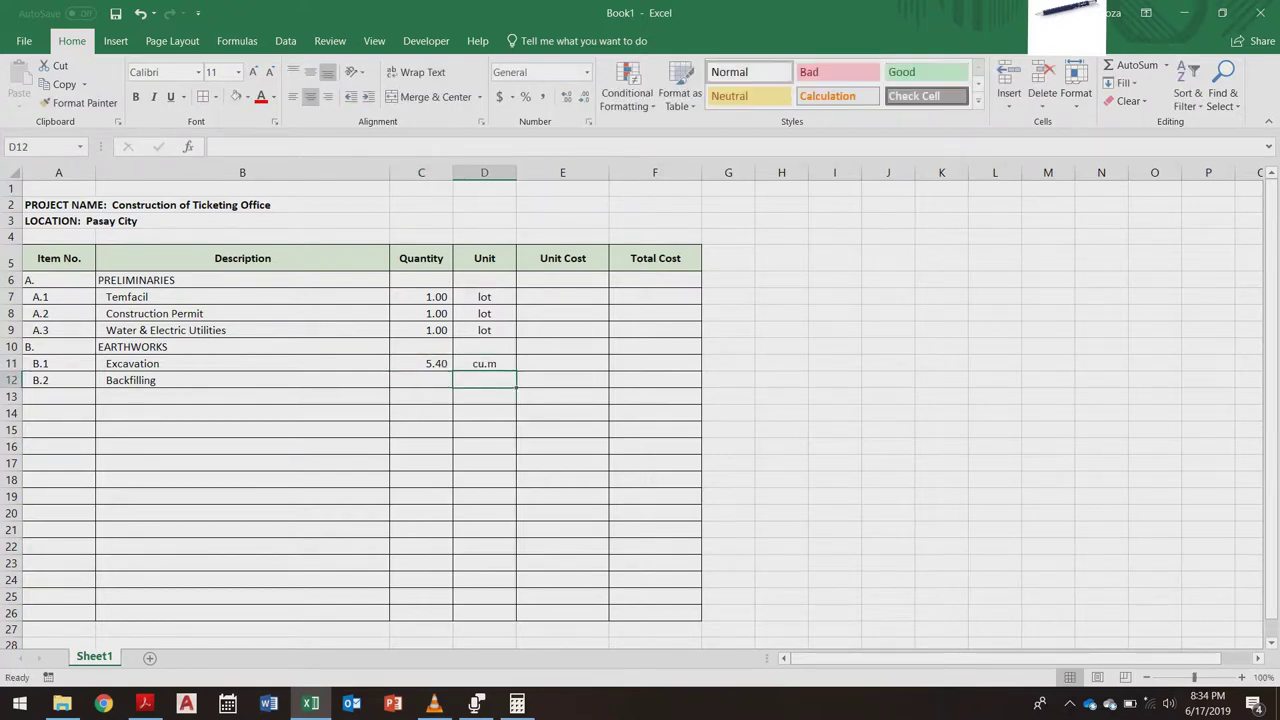
Step: Enter 3 as the Backfilling quantity in C12 with the unit cu.m
{"action": "key", "text": "Left"}
{"action": "key", "text": "Left"}
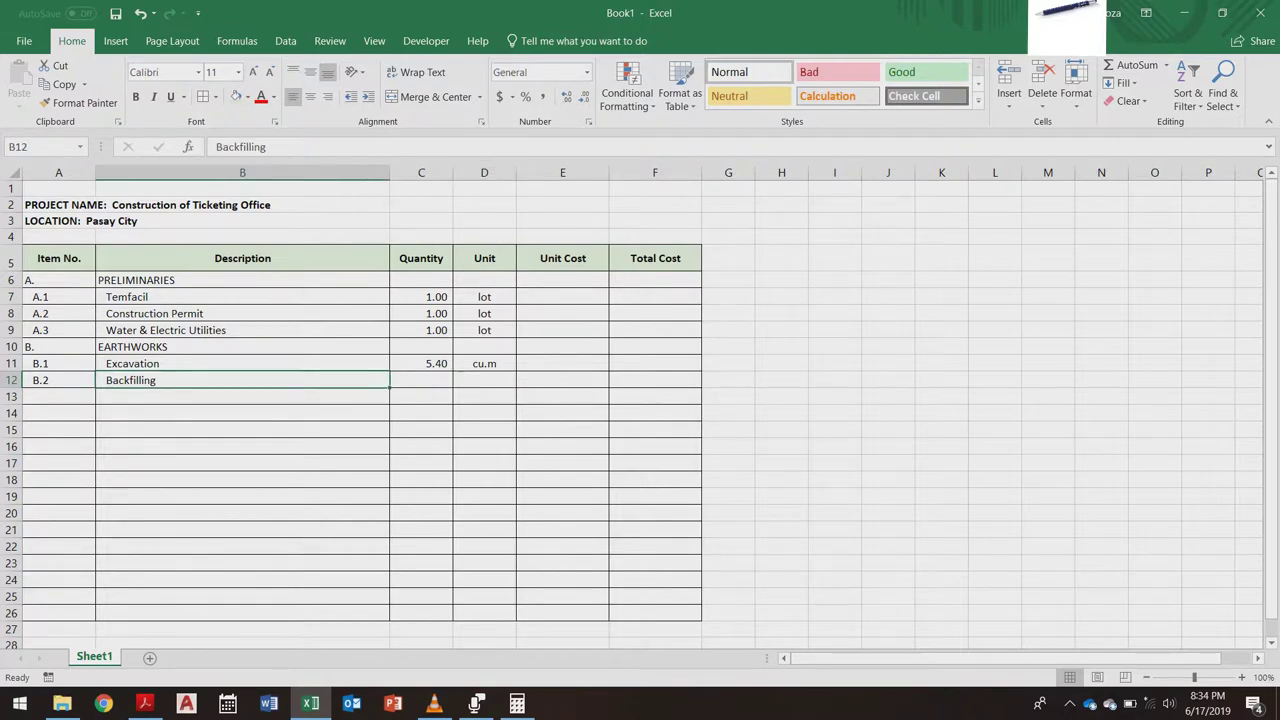
{"action": "key", "text": "Right"}
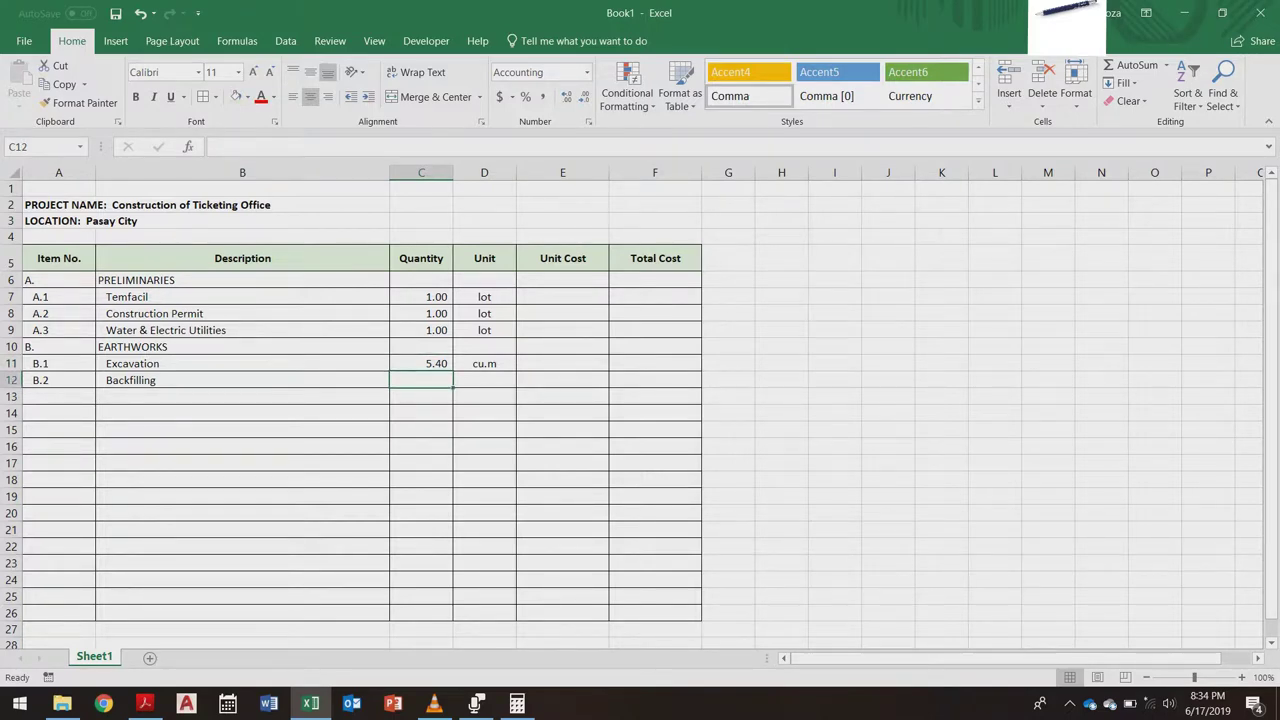
{"action": "type", "text": "3"}
{"action": "key", "text": "Tab"}
{"action": "type", "text": "c"}
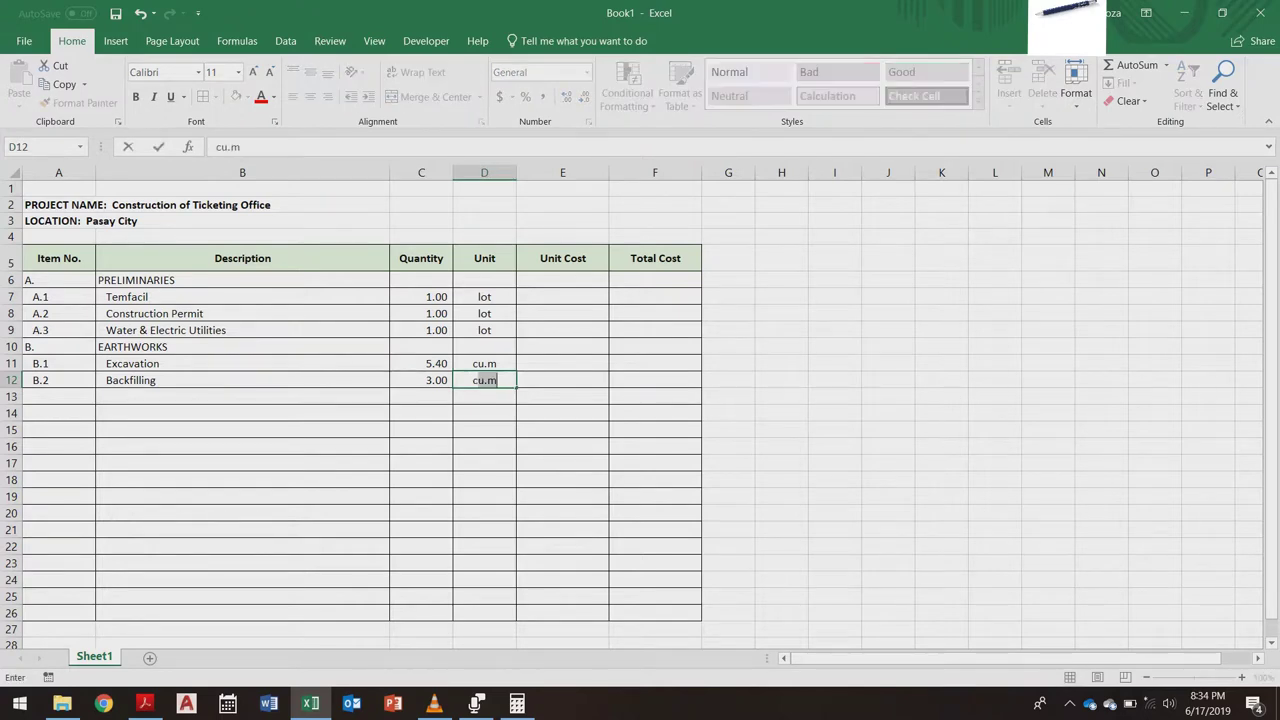
{"action": "key", "text": "Return"}
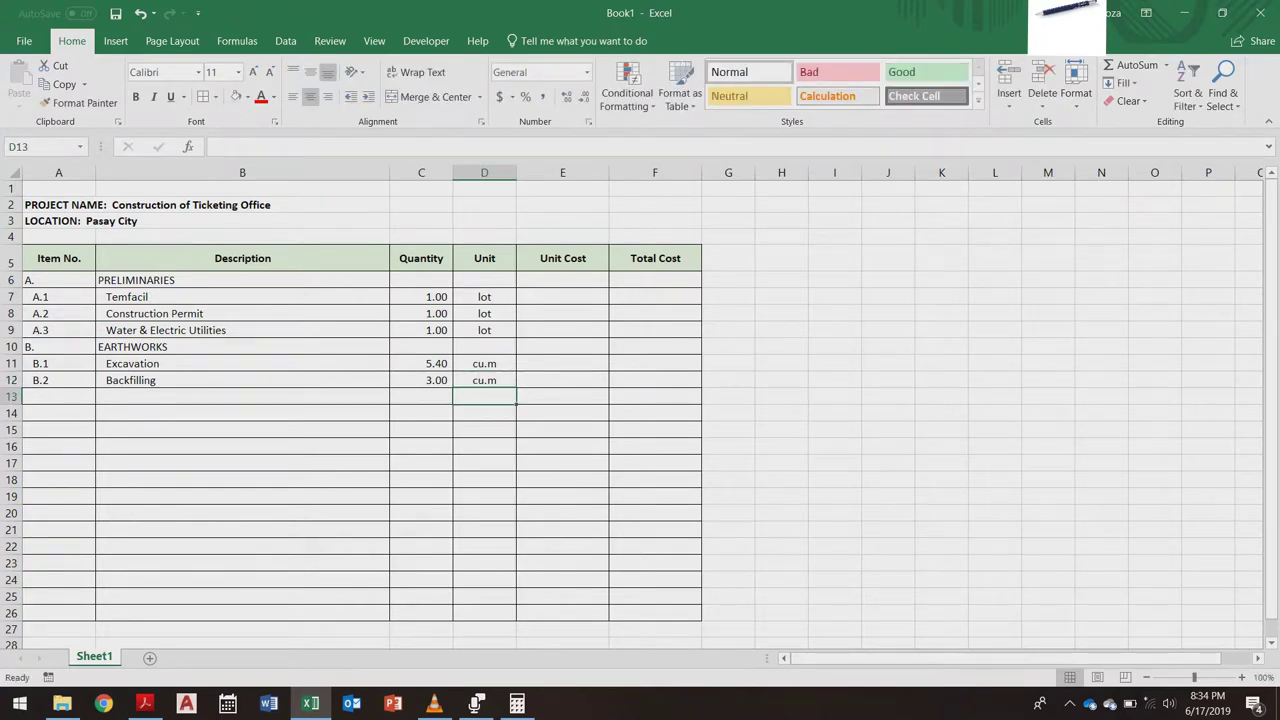
Step: Add the section heading CIVIL WORKS in cell B13, below the Backfilling item
{"action": "left_click", "coordinate": [242, 430]}
{"action": "left_click", "coordinate": [59, 413]}
{"action": "key", "text": "Up"}
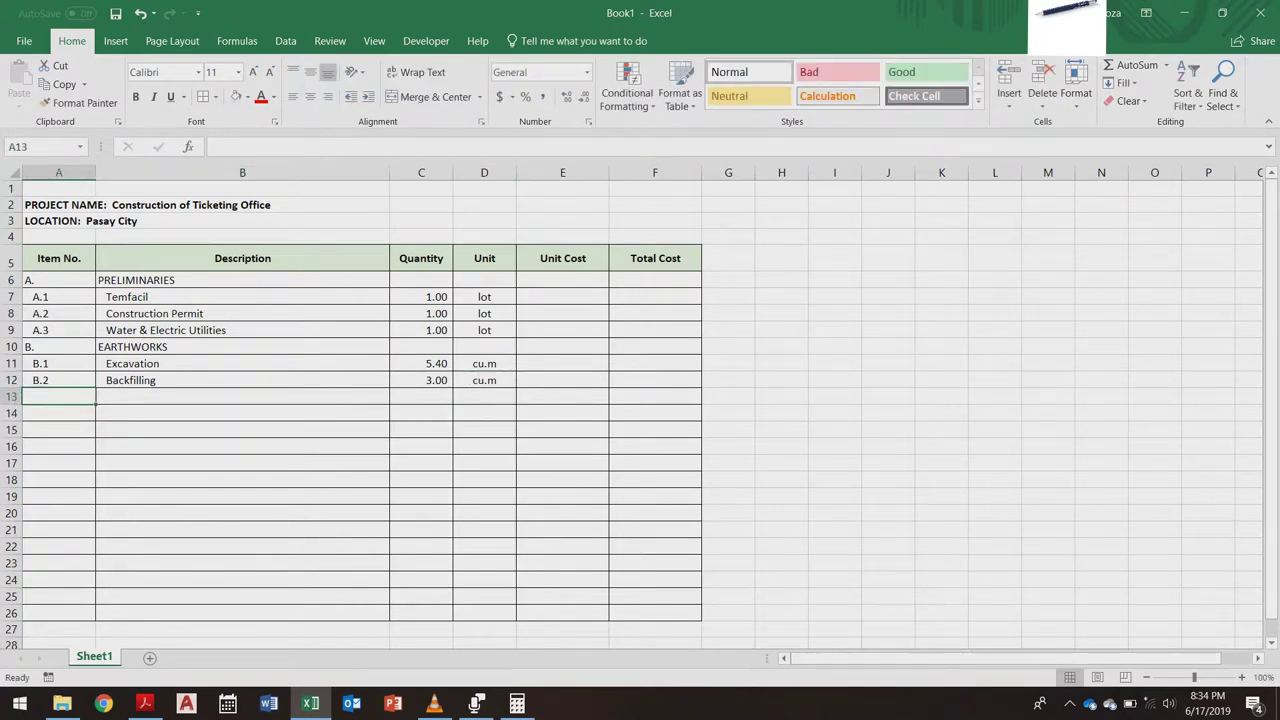
{"action": "key", "text": "Right"}
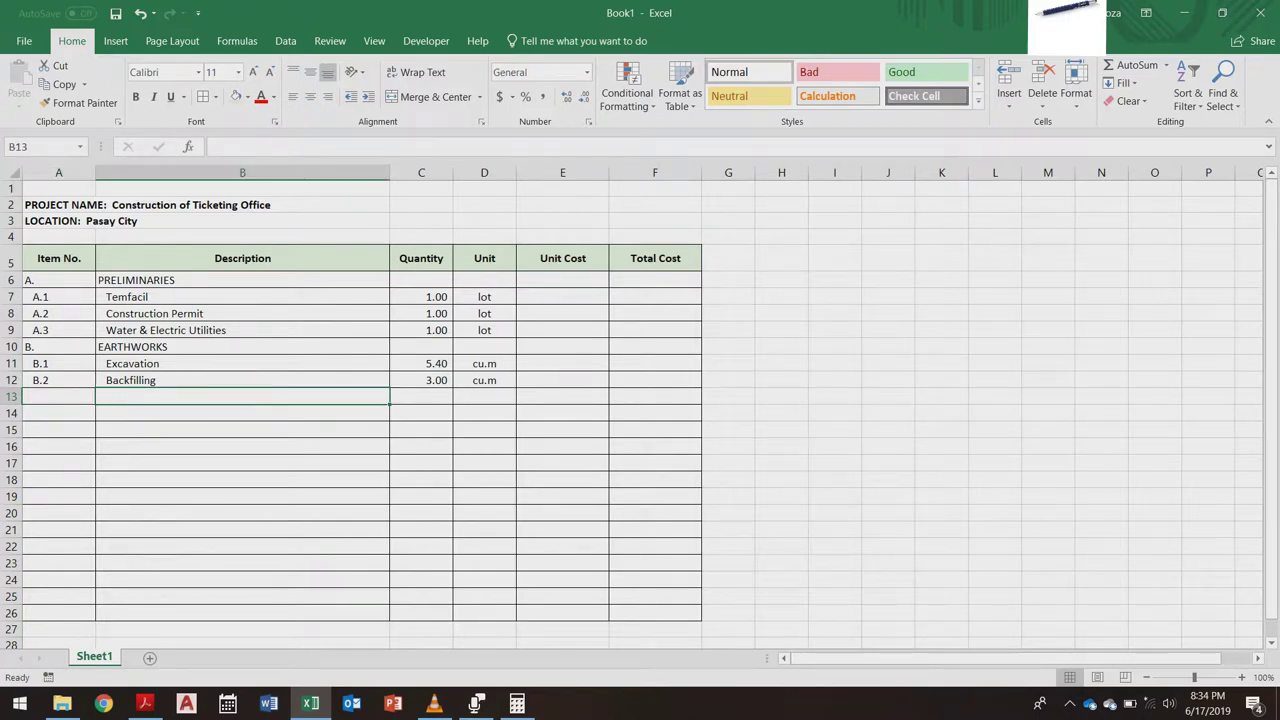
{"action": "type", "text": "CI"}
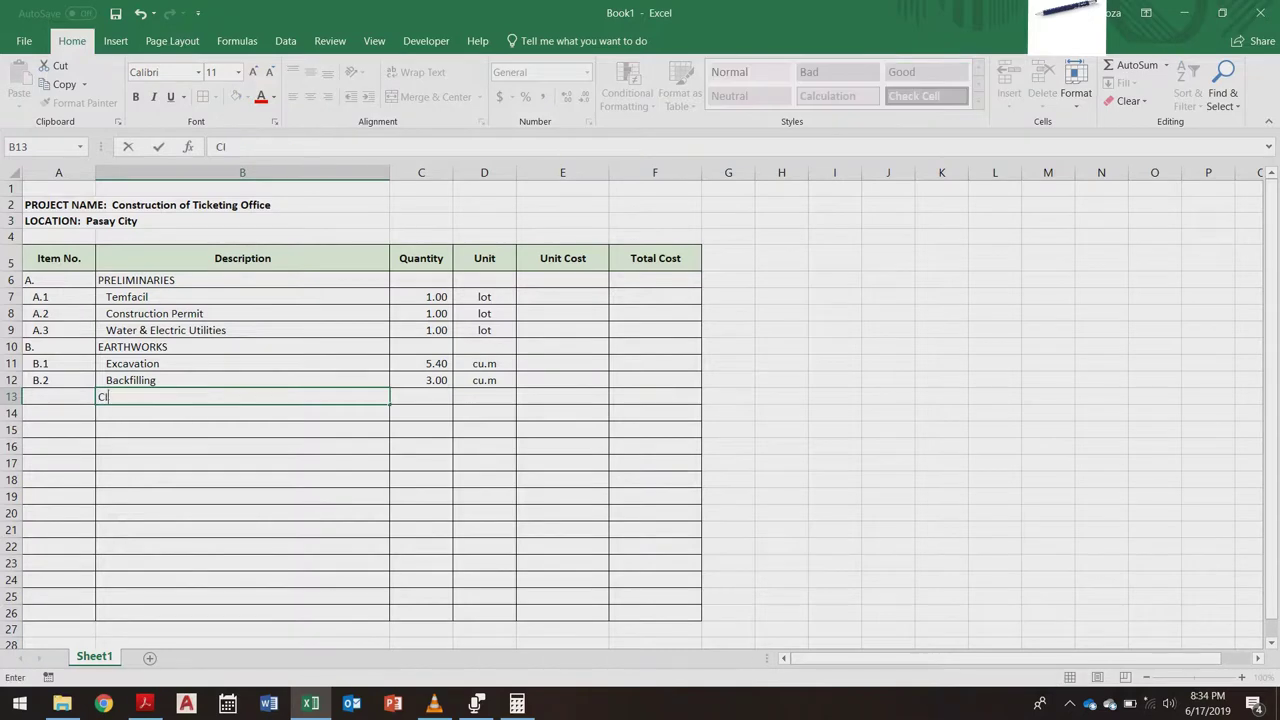
{"action": "type", "text": "VIL Works"}
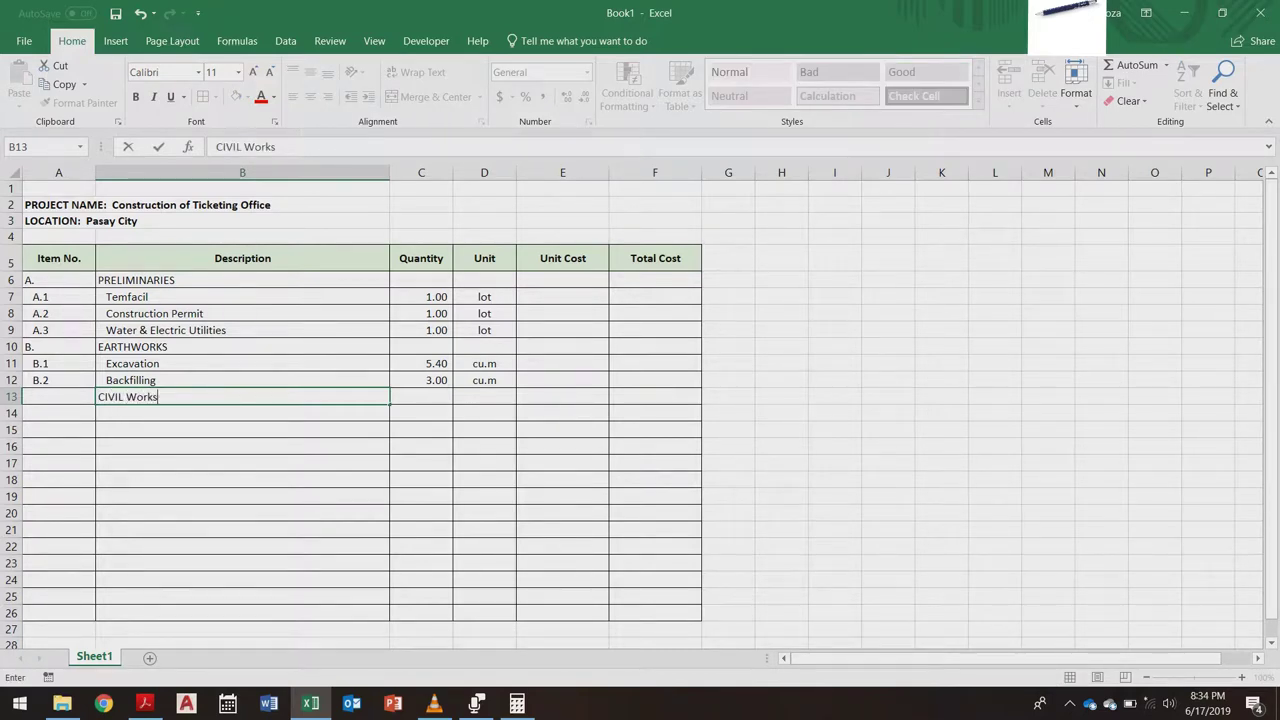
{"action": "key", "text": "BackSpace"}
{"action": "key", "text": "BackSpace"}
{"action": "key", "text": "BackSpace"}
{"action": "key", "text": "BackSpace"}
{"action": "type", "text": "ORKS"}
{"action": "key", "text": "Return"}
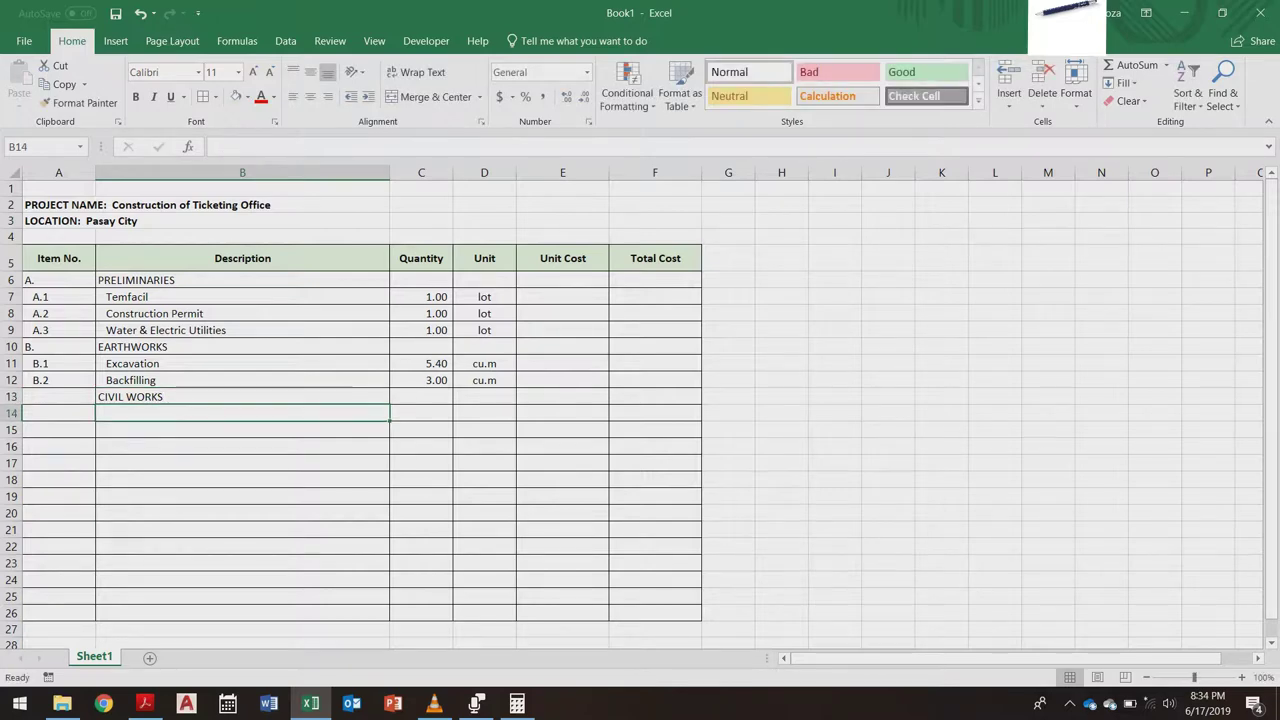
Step: Label the CIVIL WORKS section with the item number "C." in cell A13
{"action": "key", "text": "Up"}
{"action": "key", "text": "Left"}
{"action": "type", "text": "c."}
{"action": "key", "text": "BackSpace"}
{"action": "key", "text": "BackSpace"}
{"action": "type", "text": "C"}
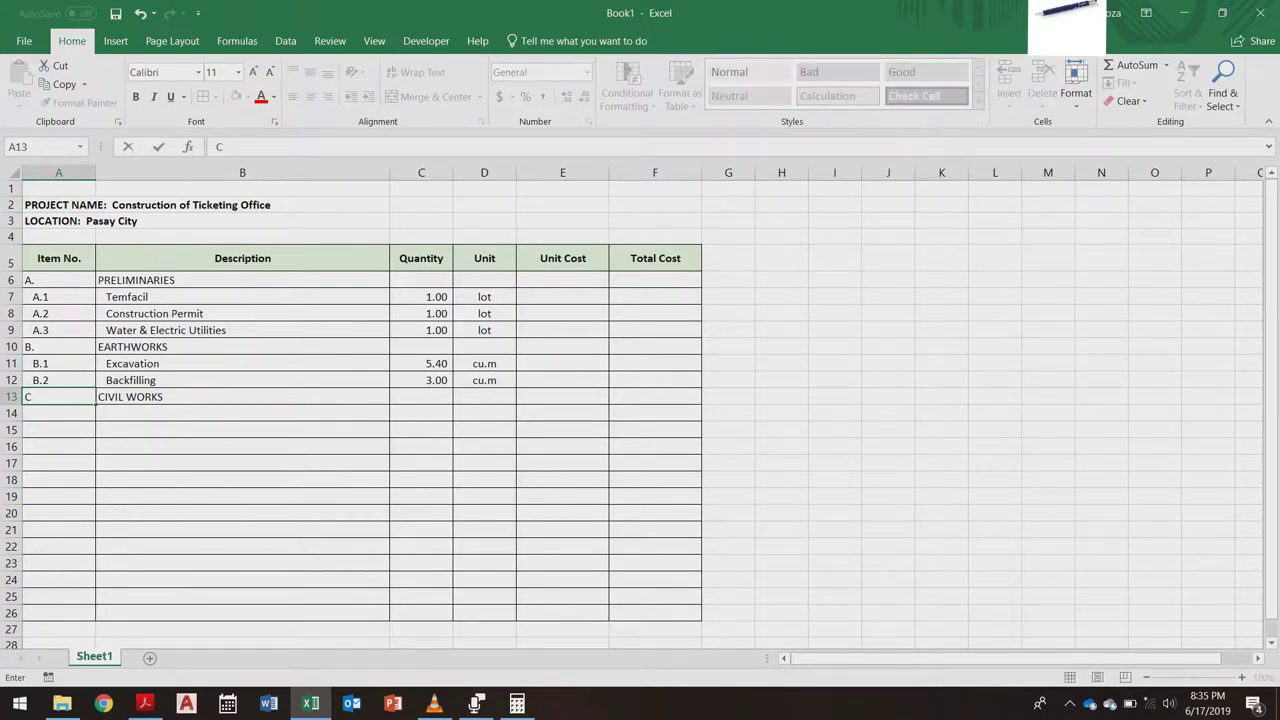
{"action": "type", "text": "."}
{"action": "key", "text": "Return"}
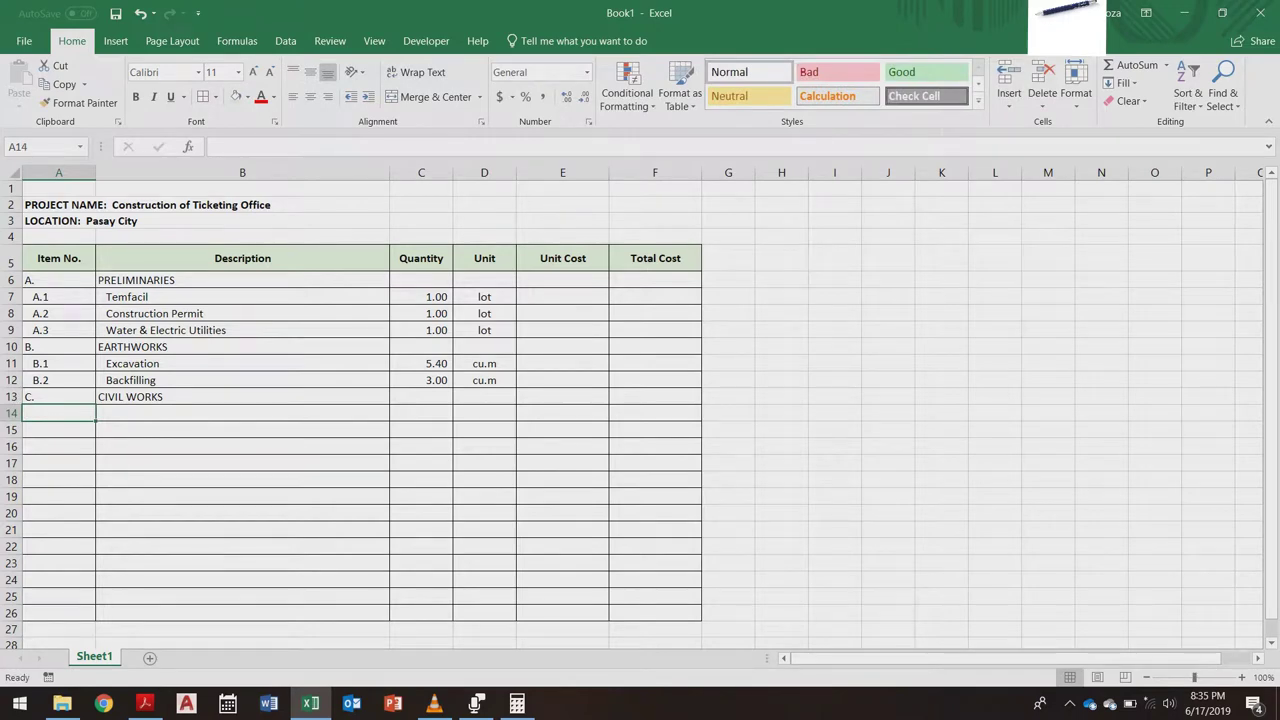
Step: Select cell B14, examine the floor plan in the DH2-Model.pdf drawing for the civil works items, and return to Excel
{"action": "left_click", "coordinate": [242, 413]}
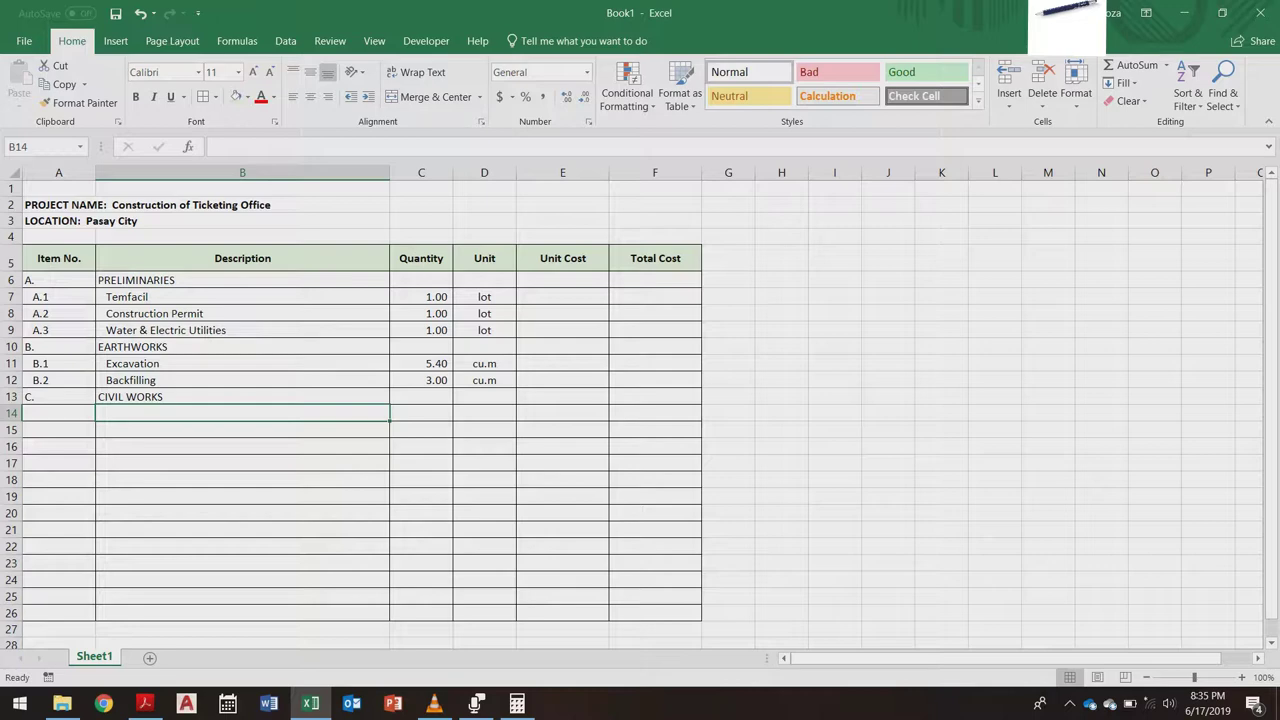
{"action": "key", "text": "alt+Tab"}
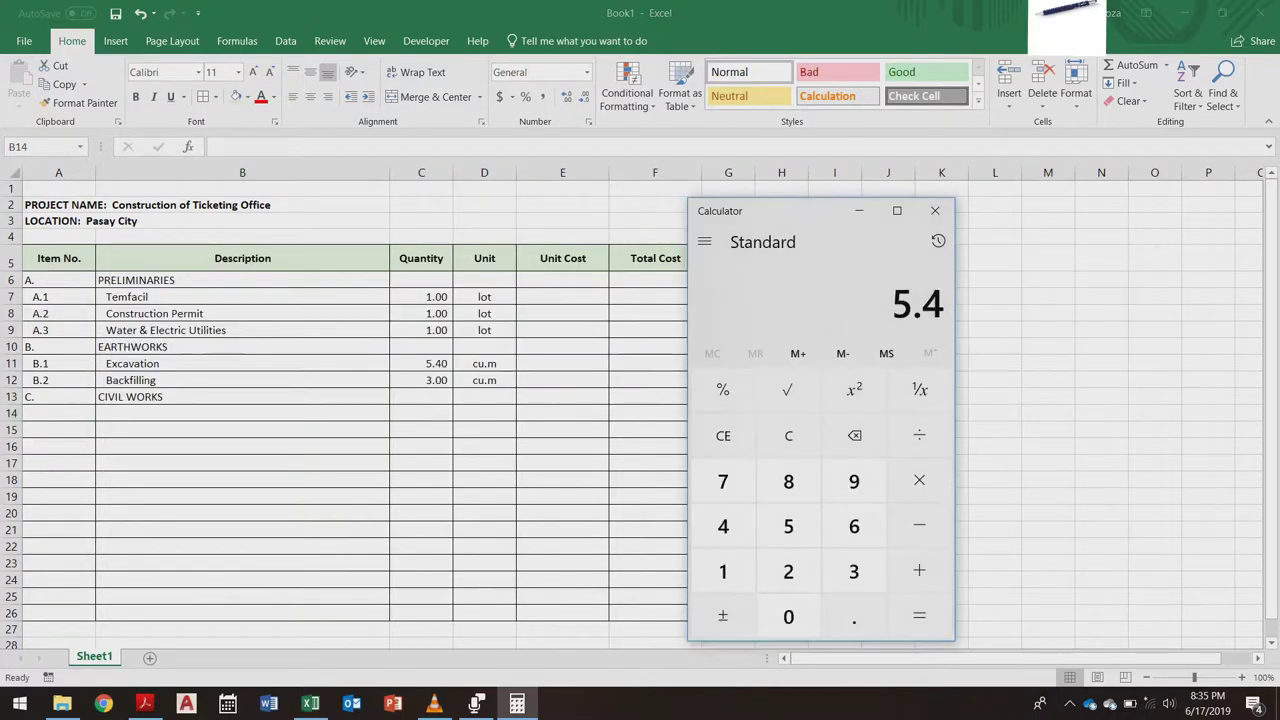
{"action": "key", "text": "alt+Tab"}
{"action": "key", "text": "alt+Tab"}
{"action": "left_click", "coordinate": [519, 400]}
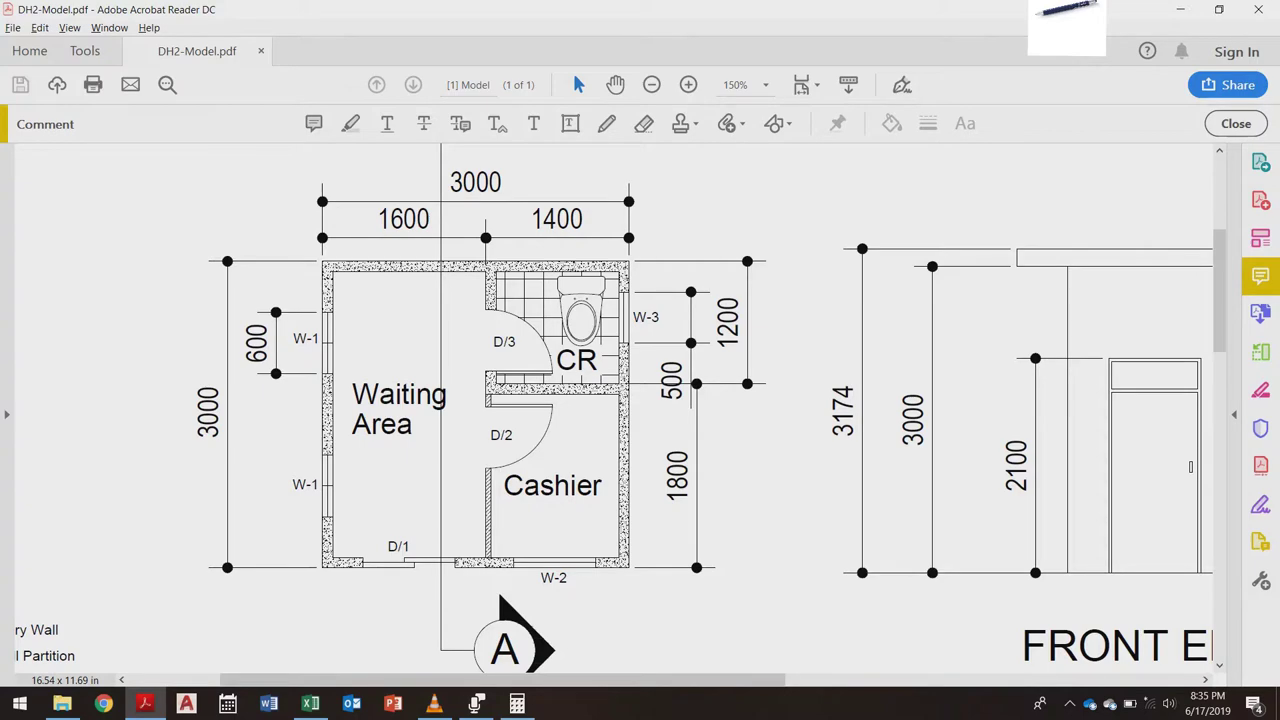
{"action": "key", "text": "alt+Tab"}
{"action": "key", "text": "alt+Tab"}
{"action": "key", "text": "alt+Tab"}
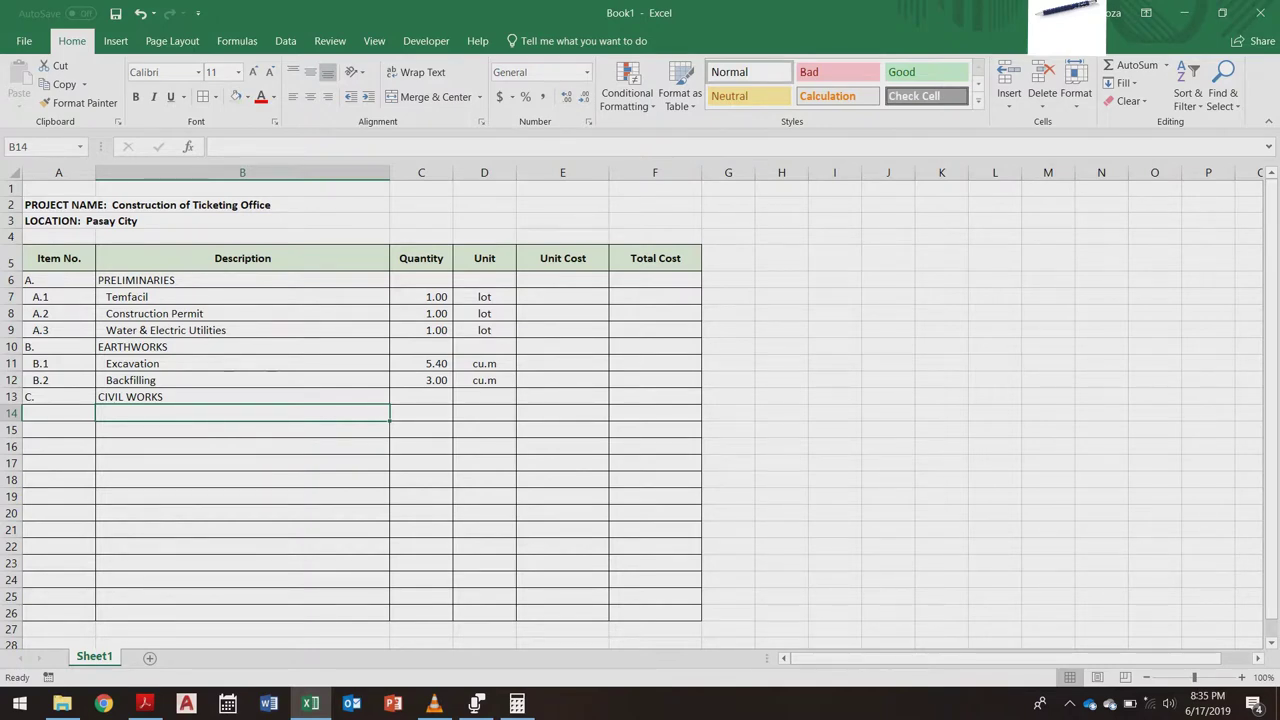
Step: List Reinforcements, Formworks and Concreting in cells B14 to B16 under CIVIL WORKS
{"action": "type", "text": "rE"}
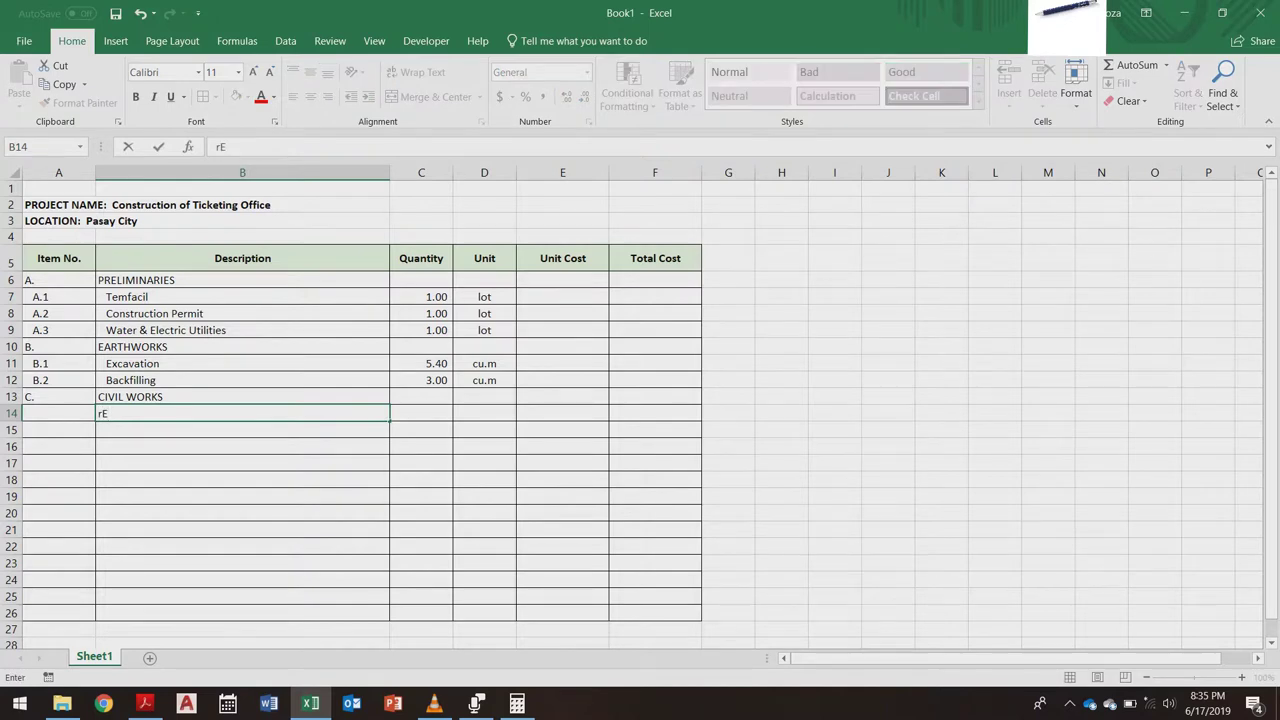
{"action": "key", "text": "BackSpace"}
{"action": "key", "text": "BackSpace"}
{"action": "type", "text": "Reinforcements"}
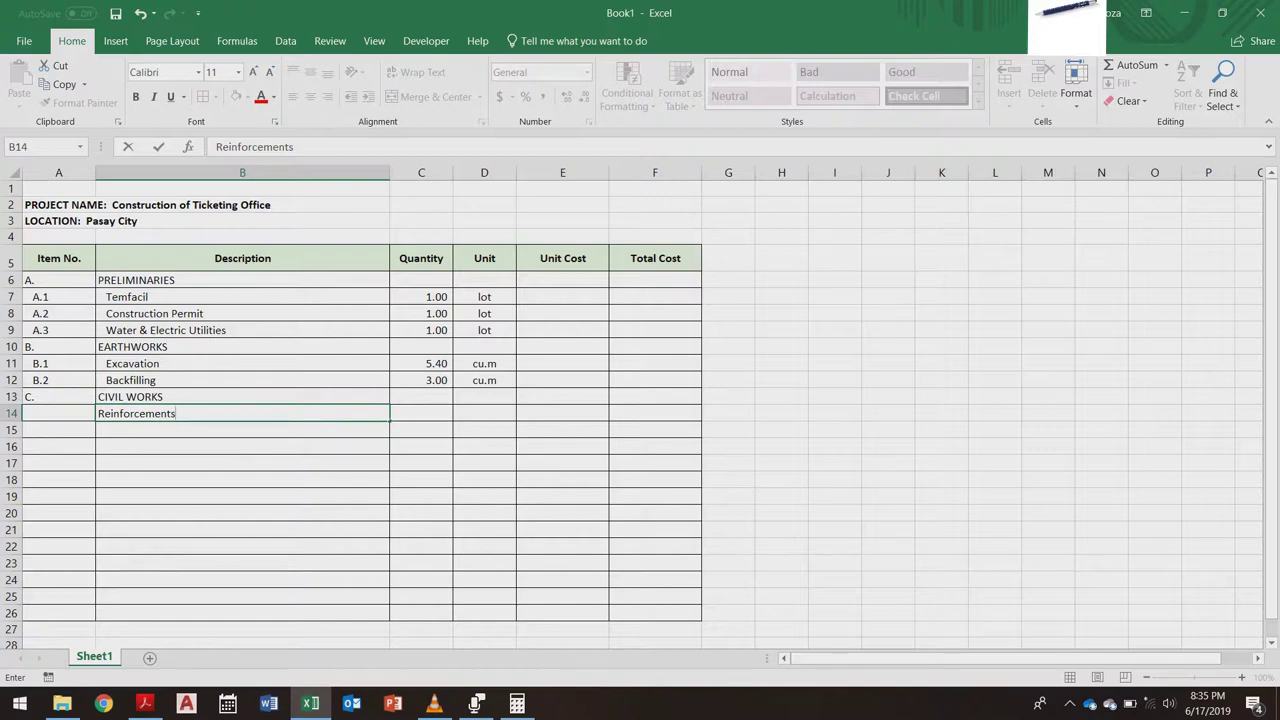
{"action": "key", "text": "Return"}
{"action": "type", "text": "F"}
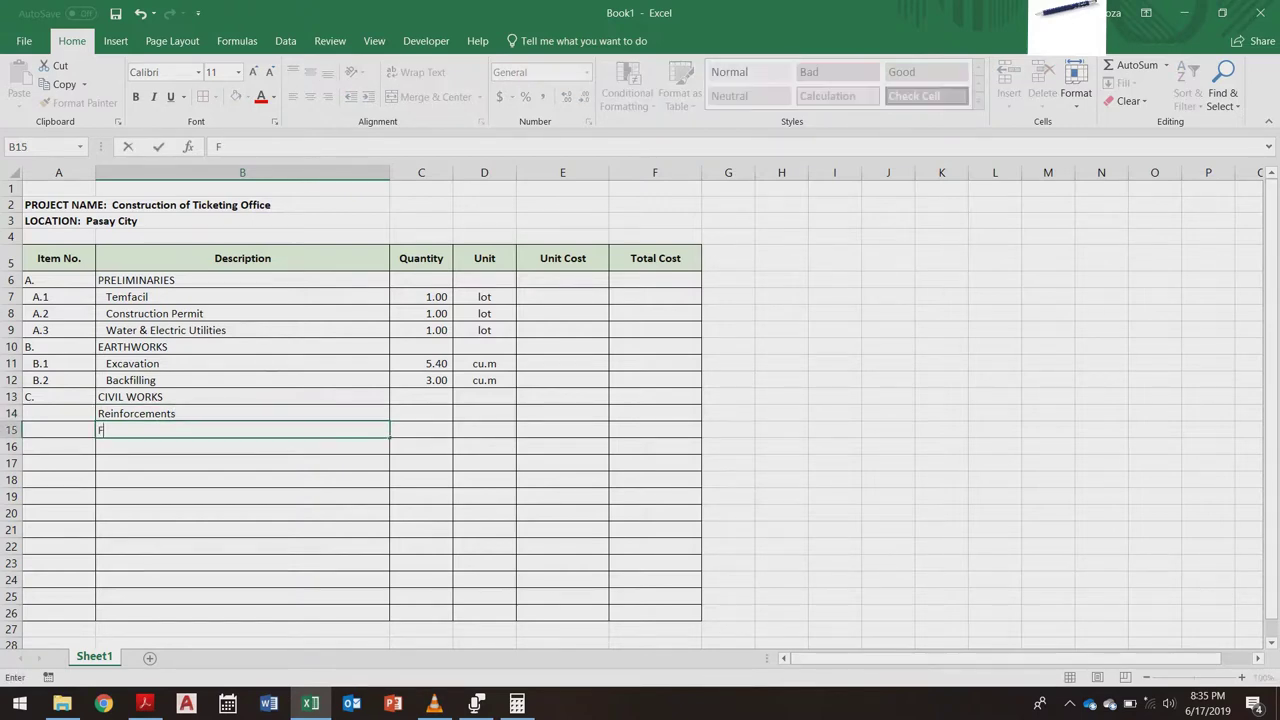
{"action": "type", "text": "ormworks"}
{"action": "key", "text": "Return"}
{"action": "type", "text": "Concreting"}
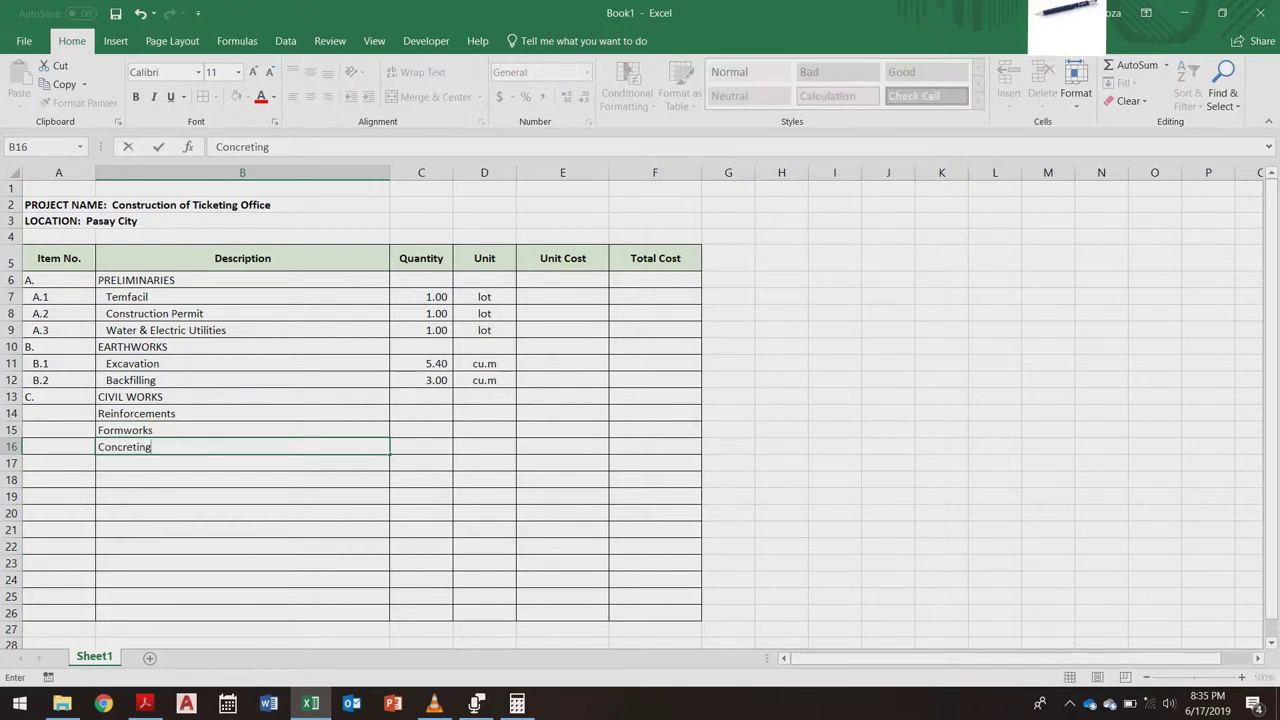
{"action": "key", "text": "Return"}
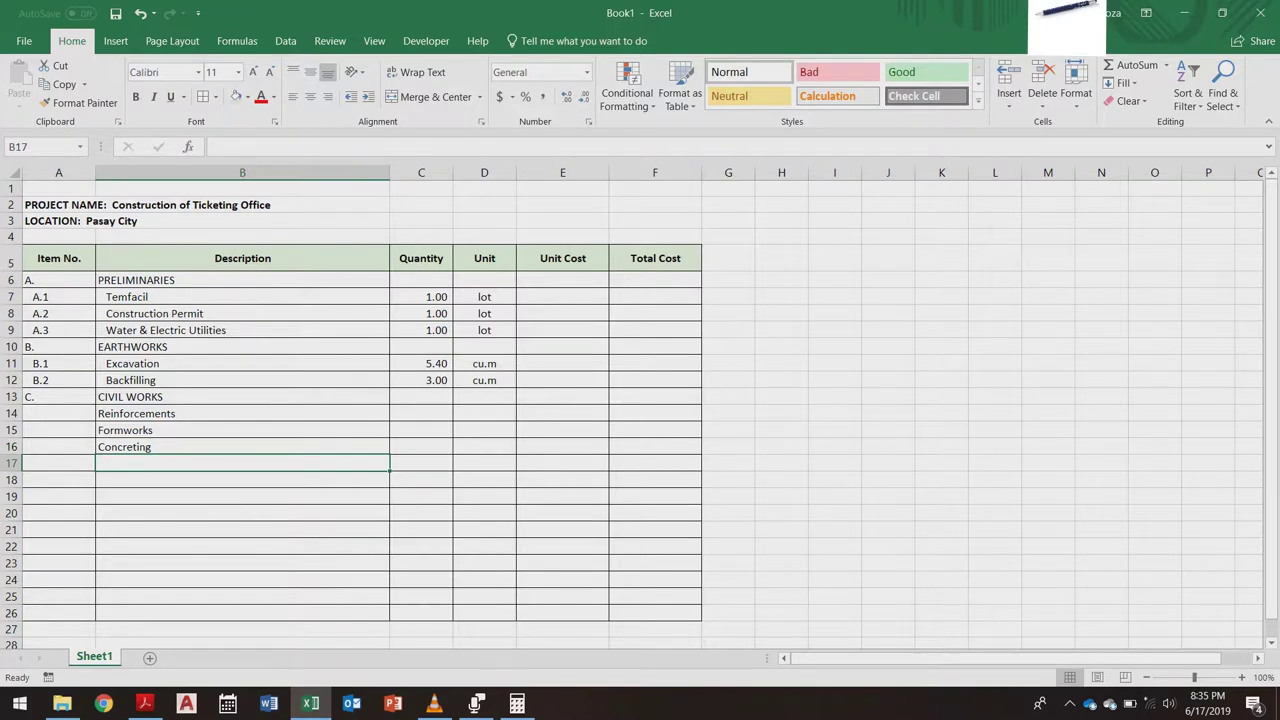
Step: Insert two blank rows between the Reinforcements and Formworks rows
{"action": "left_click", "coordinate": [242, 414]}
{"action": "left_click", "coordinate": [242, 430]}
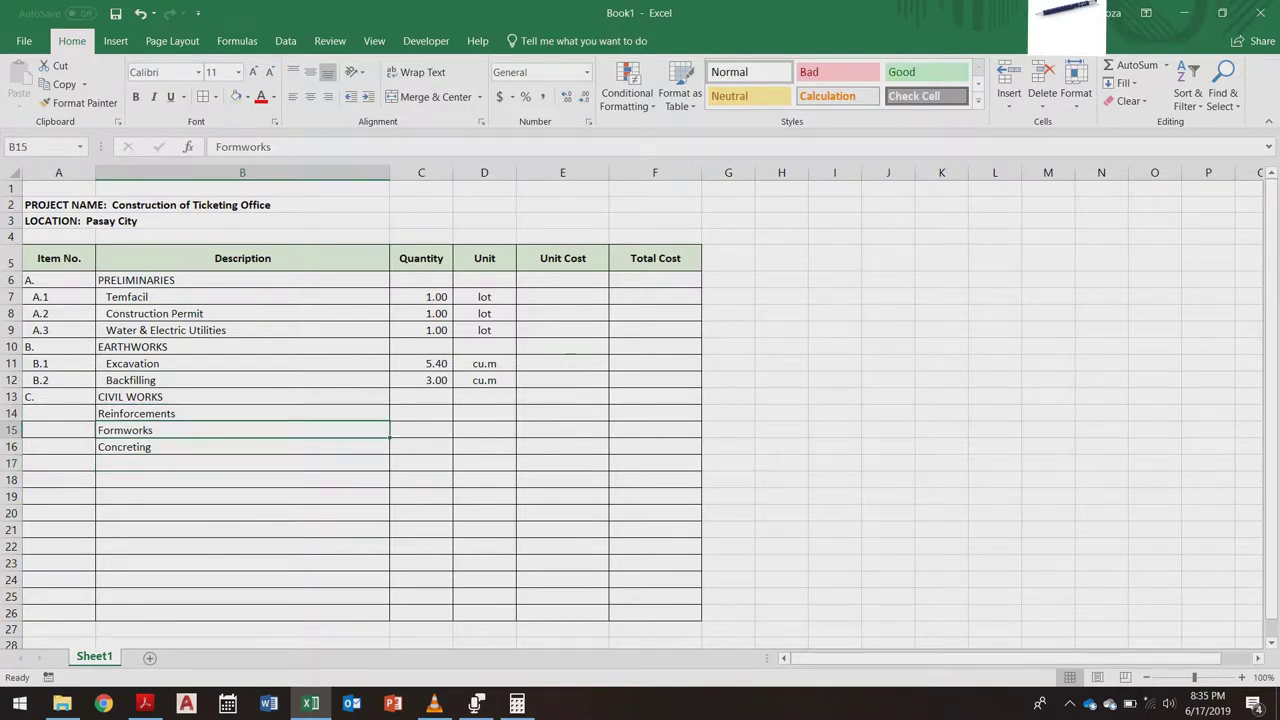
{"action": "left_click_drag", "start_coordinate": [11, 430], "coordinate": [11, 450]}
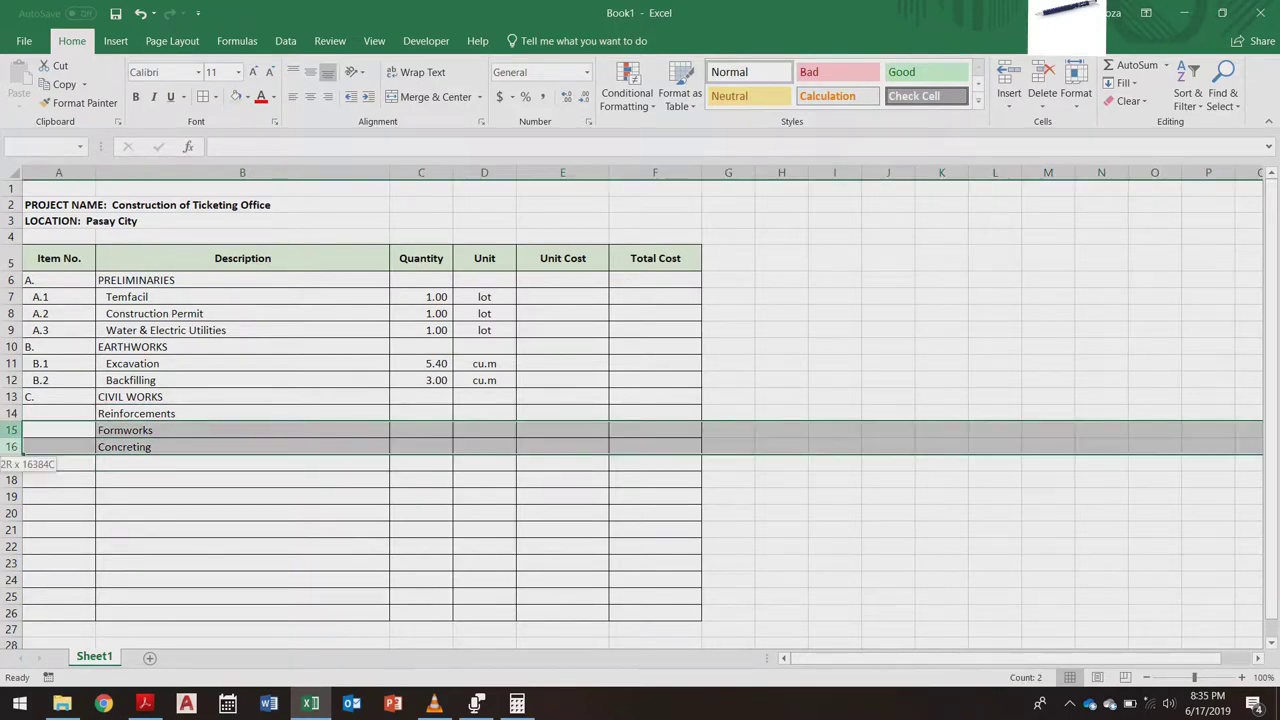
{"action": "right_click", "coordinate": [171, 434]}
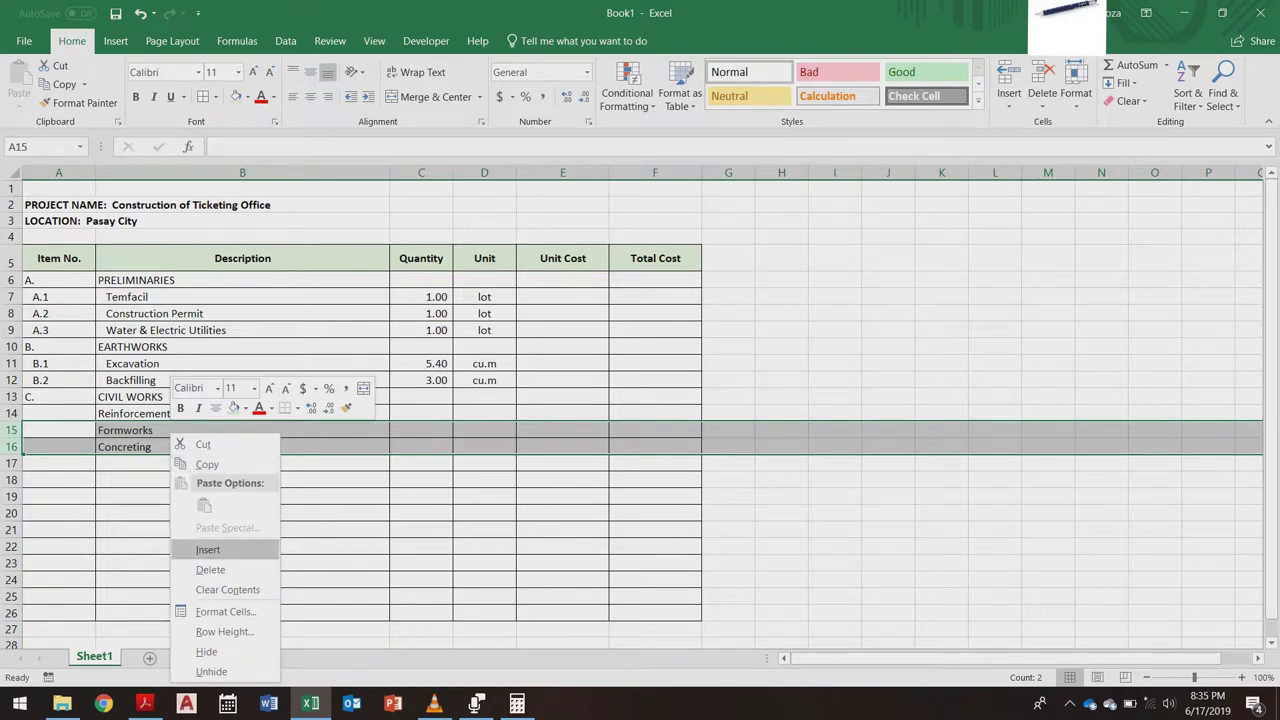
{"action": "left_click", "coordinate": [208, 550]}
{"action": "left_click", "coordinate": [225, 513]}
Step: Enter Footing in cell B15, directly under Reinforcements
{"action": "left_click", "coordinate": [225, 414]}
{"action": "left_click", "coordinate": [225, 430]}
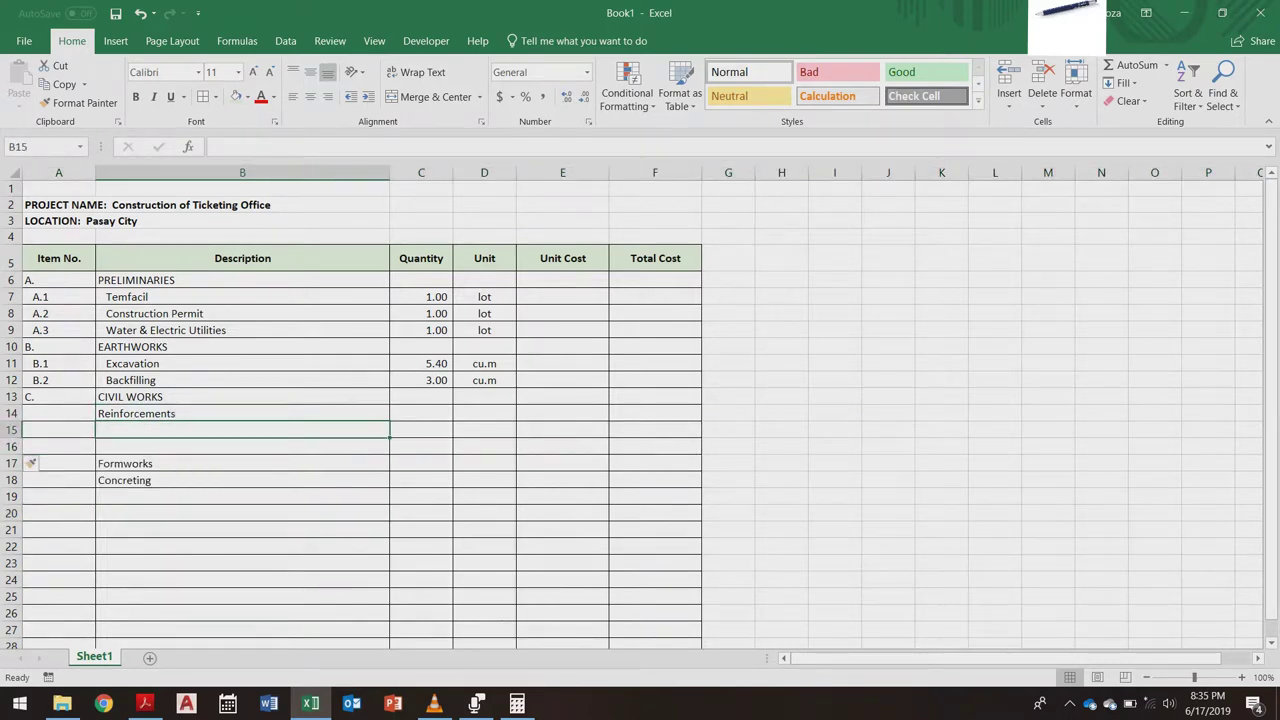
{"action": "type", "text": "Footing"}
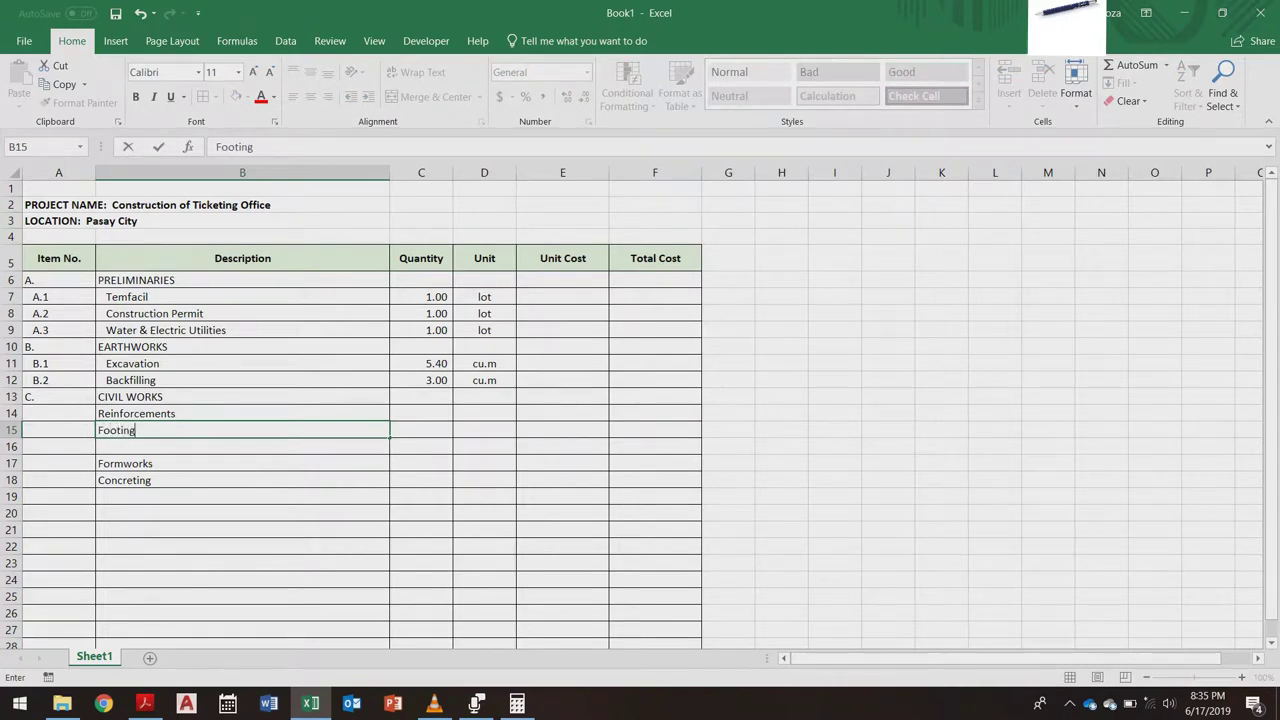
{"action": "key", "text": "Return"}
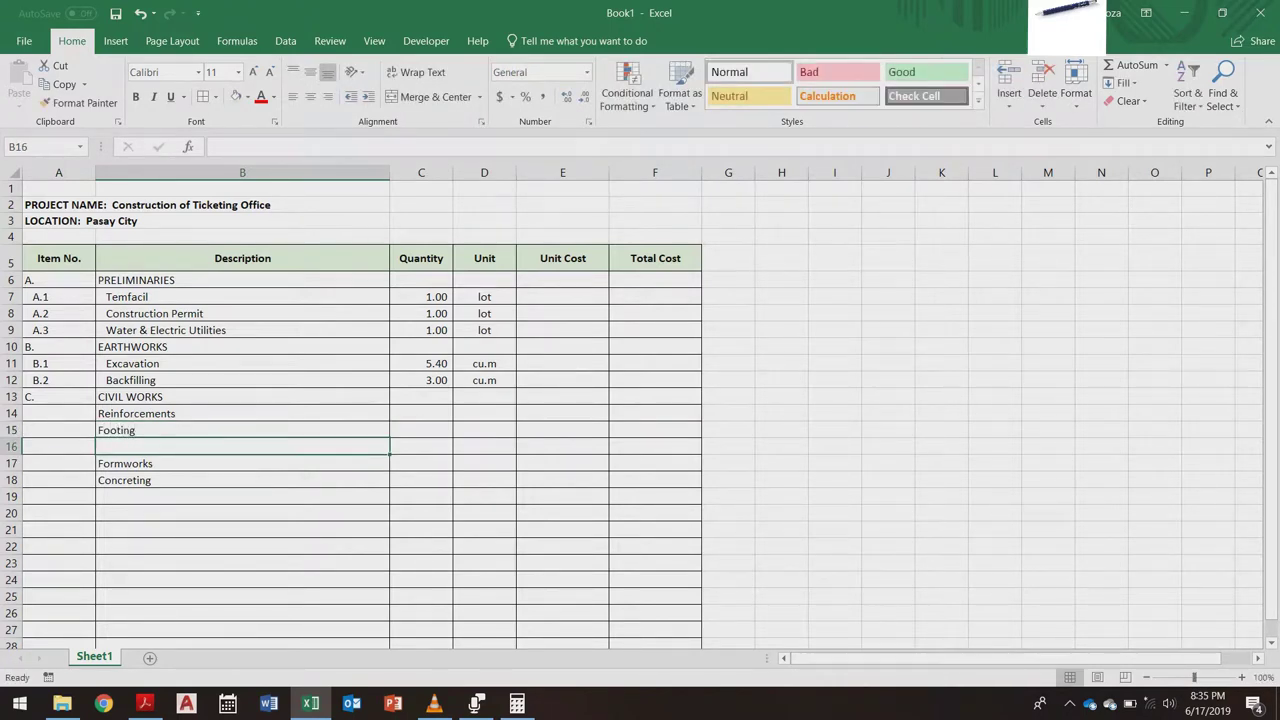
Step: Insert five blank rows above Formworks and enter Column and Slab in cells B16 and B17 beneath Footing
{"action": "left_click_drag", "start_coordinate": [11, 463], "coordinate": [11, 529]}
{"action": "right_click", "coordinate": [11, 500]}
{"action": "left_click", "coordinate": [128, 361]}
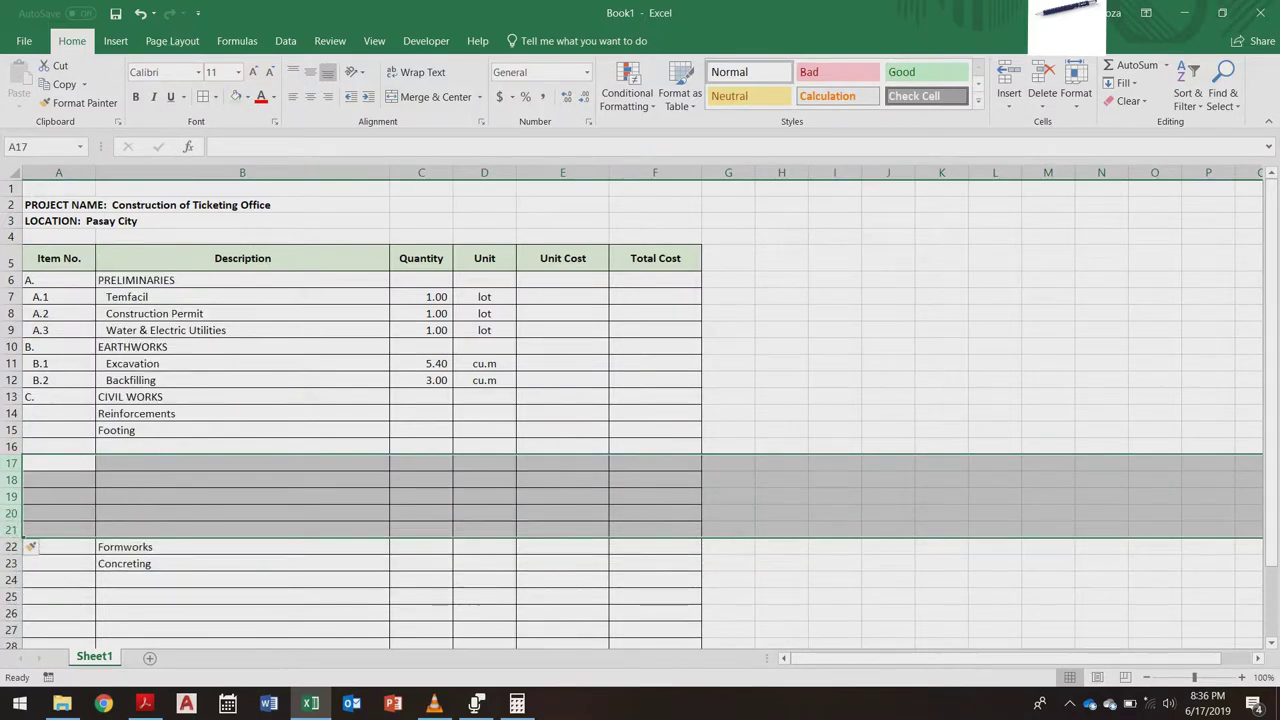
{"action": "left_click", "coordinate": [200, 446]}
{"action": "type", "text": "Column"}
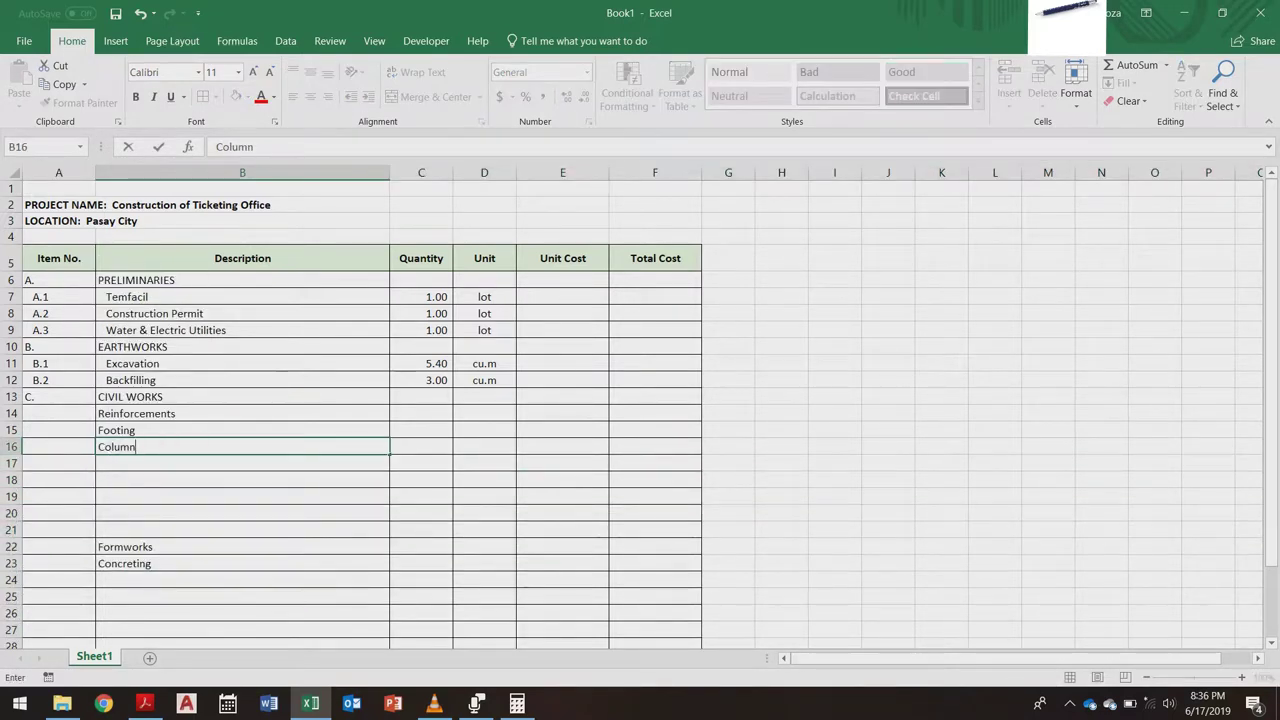
{"action": "key", "text": "Return"}
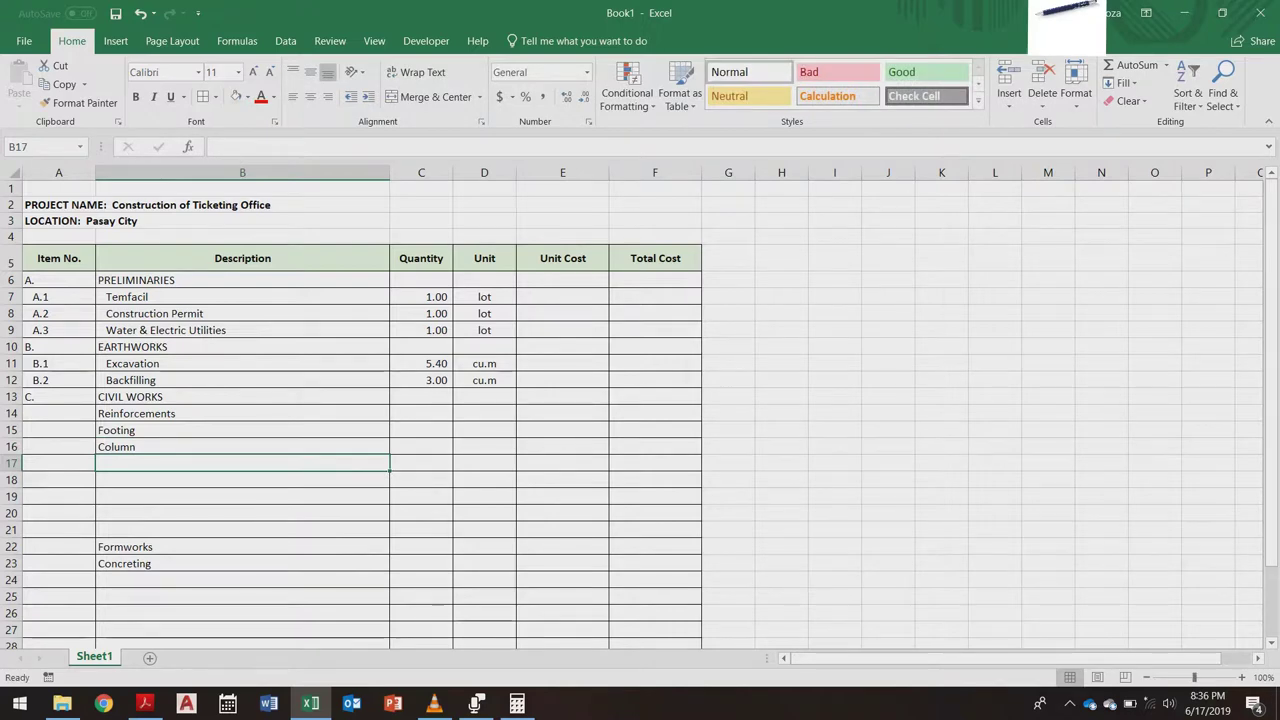
{"action": "type", "text": "Slab"}
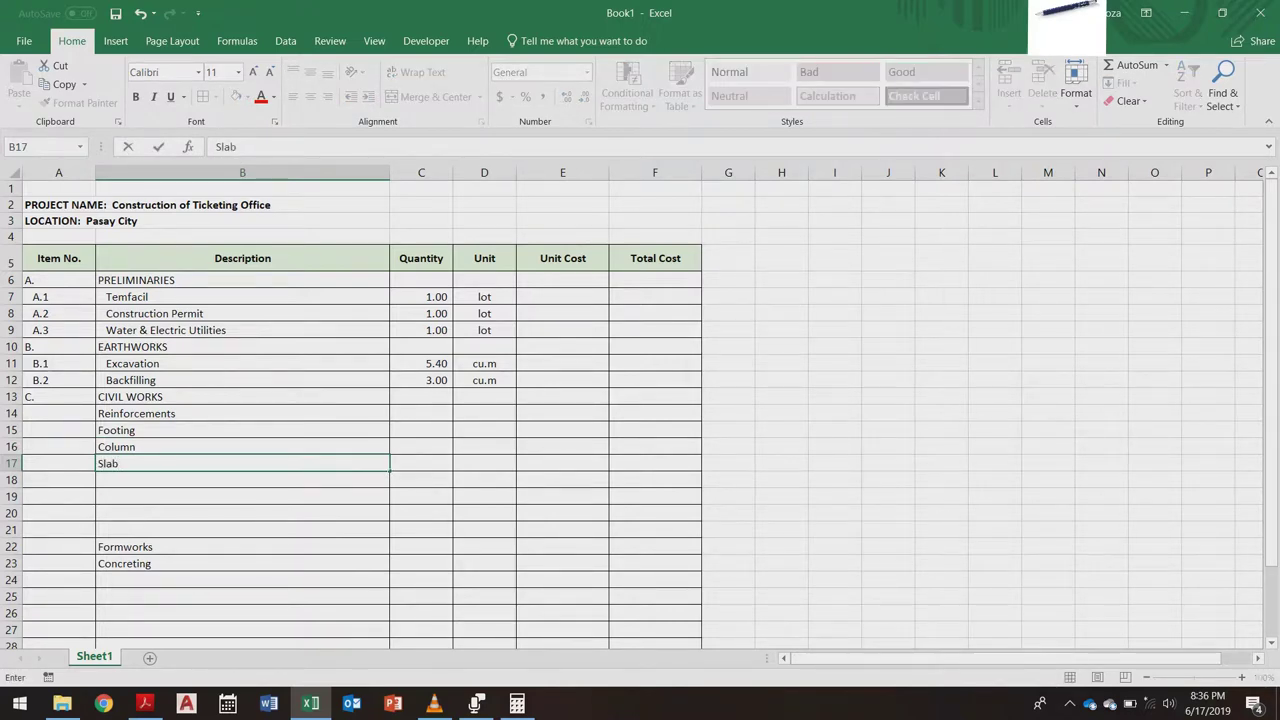
{"action": "key", "text": "Return"}
Step: Indent Reinforcements by one level and its Footing, Column and Slab entries by two levels
{"action": "left_click_drag", "start_coordinate": [220, 430], "coordinate": [220, 463]}
{"action": "left_click_drag", "start_coordinate": [220, 413], "coordinate": [242, 463]}
{"action": "left_click", "coordinate": [368, 96]}
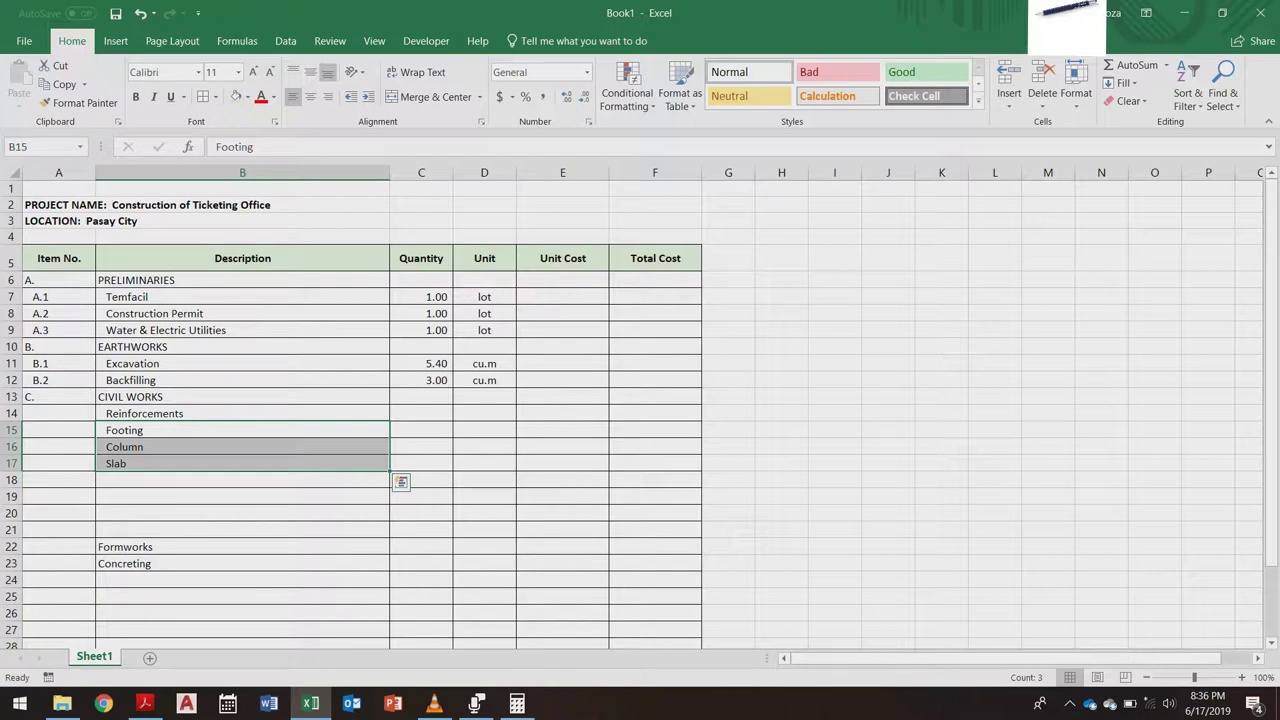
{"action": "left_click", "coordinate": [368, 96]}
{"action": "left_click", "coordinate": [242, 513]}
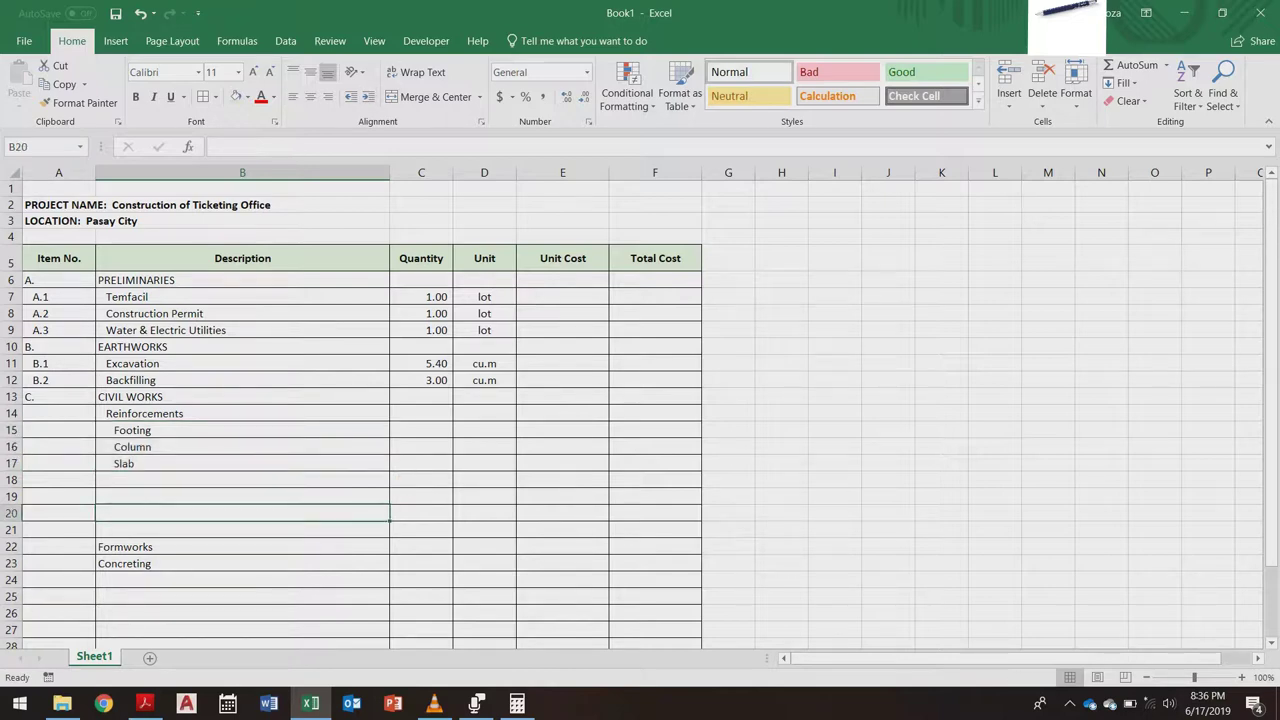
Step: Delete the four blank rows 18 to 21 between Slab and Formworks
{"action": "left_click_drag", "start_coordinate": [11, 480], "coordinate": [11, 530]}
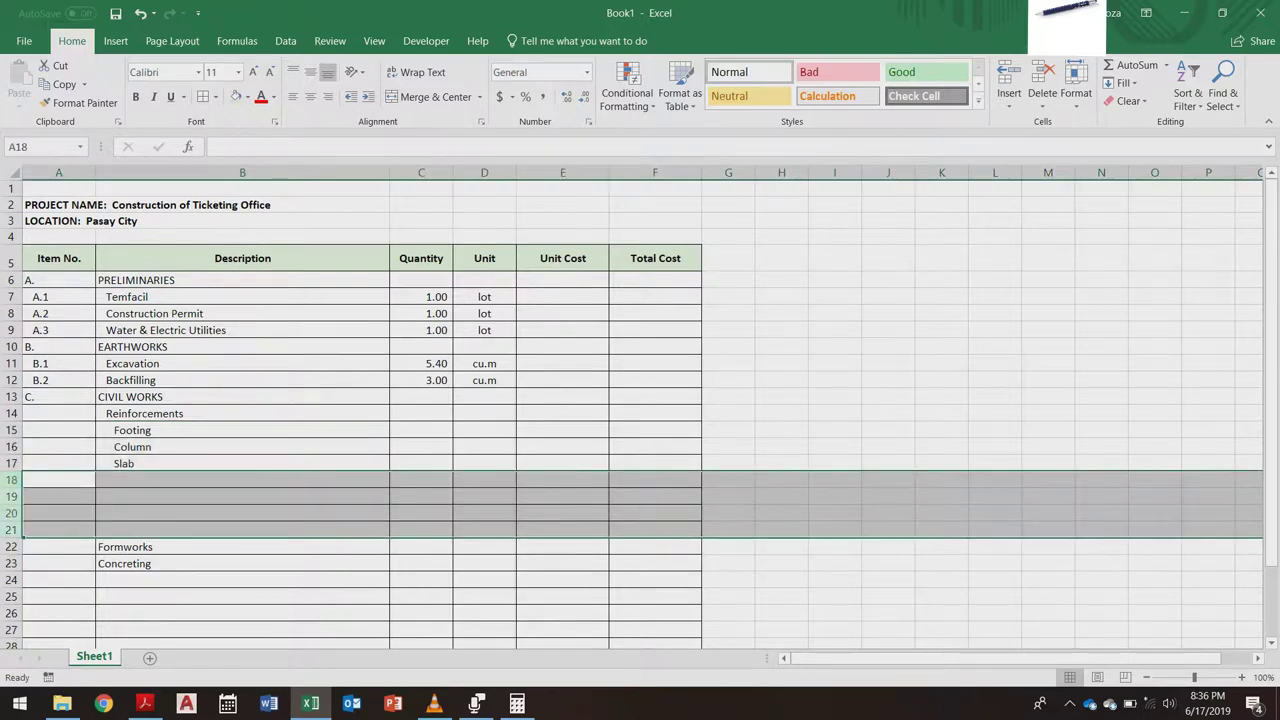
{"action": "right_click", "coordinate": [216, 527]}
{"action": "left_click", "coordinate": [256, 405]}
{"action": "left_click", "coordinate": [242, 513]}
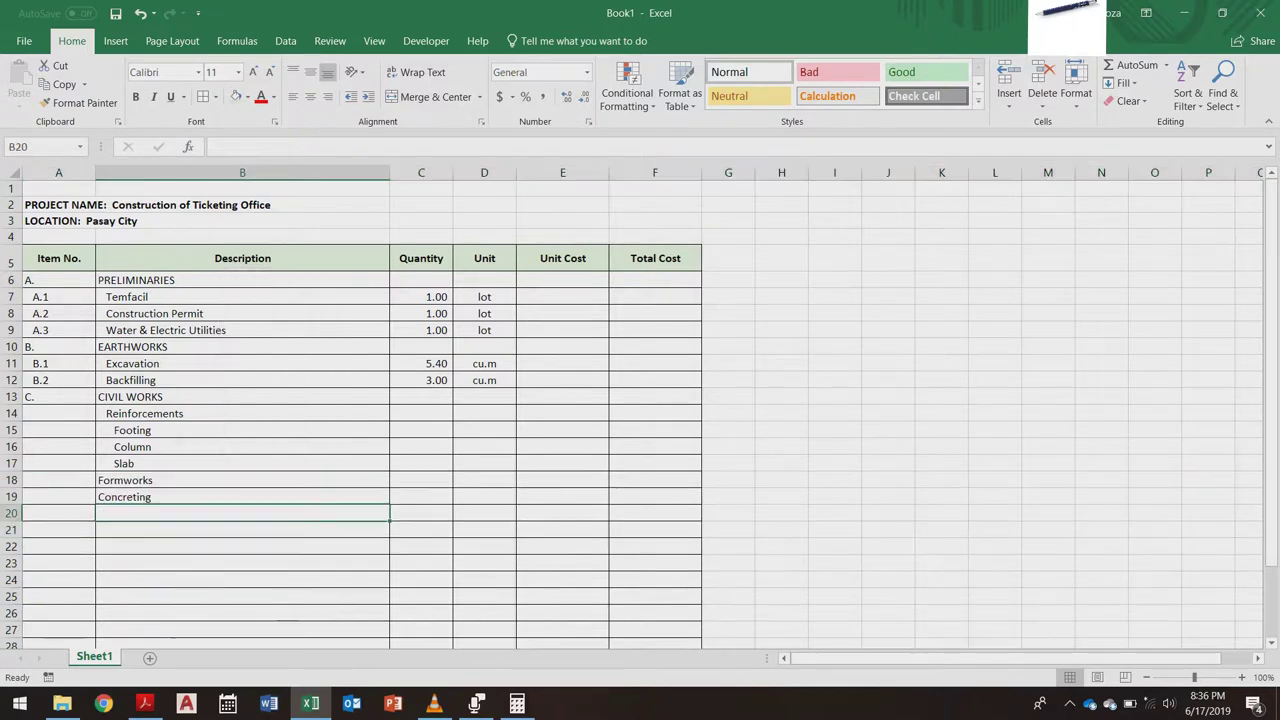
Step: Insert three blank rows between Formworks and Concreting
{"action": "left_click_drag", "start_coordinate": [11, 497], "coordinate": [11, 530]}
{"action": "right_click", "coordinate": [157, 499]}
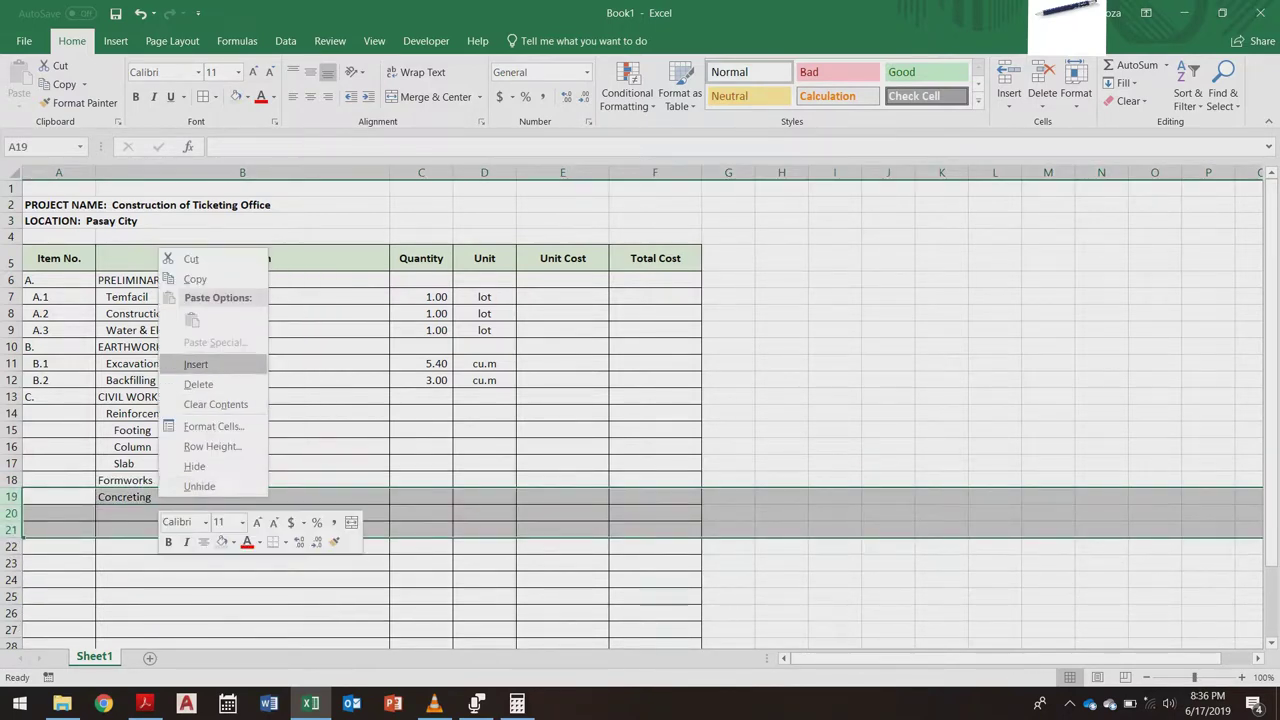
{"action": "left_click", "coordinate": [197, 365]}
{"action": "left_click", "coordinate": [215, 530]}
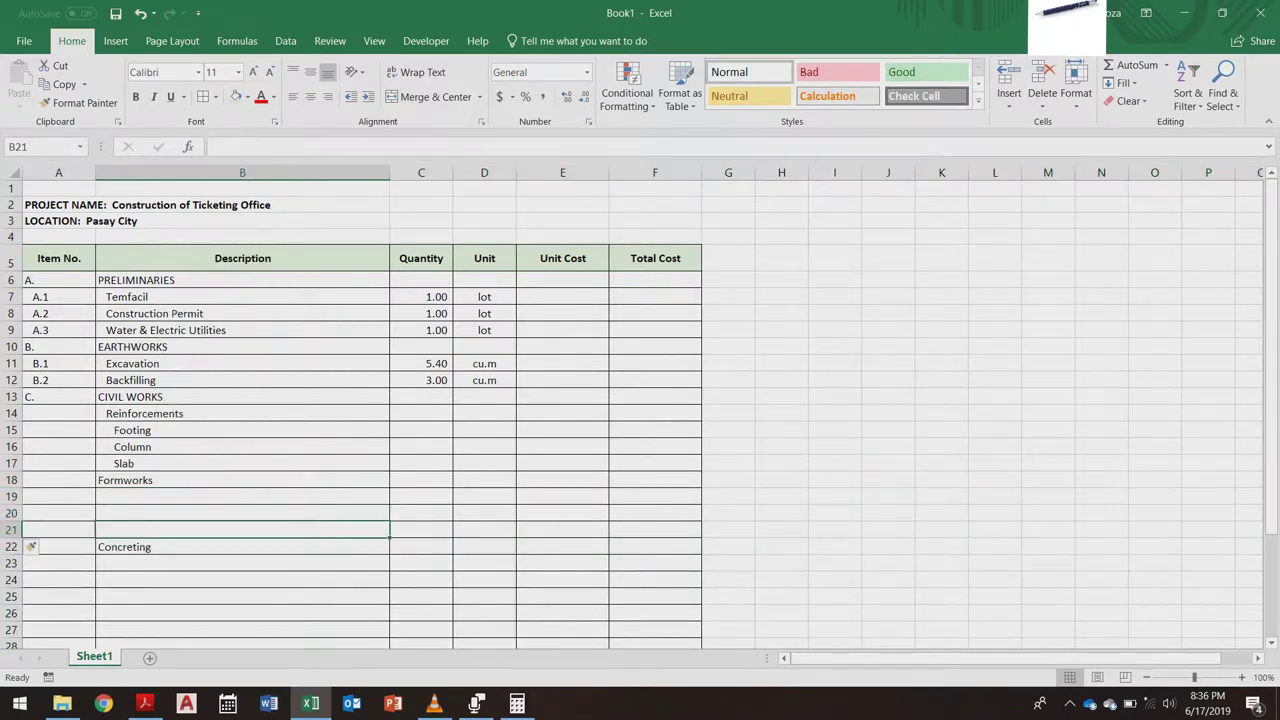
Step: Copy the Footing, Column and Slab entries from B15:B17 beneath both Formworks and Concreting
{"action": "left_click_drag", "start_coordinate": [215, 430], "coordinate": [215, 463]}
{"action": "key", "text": "ctrl+c"}
{"action": "left_click", "coordinate": [215, 497]}
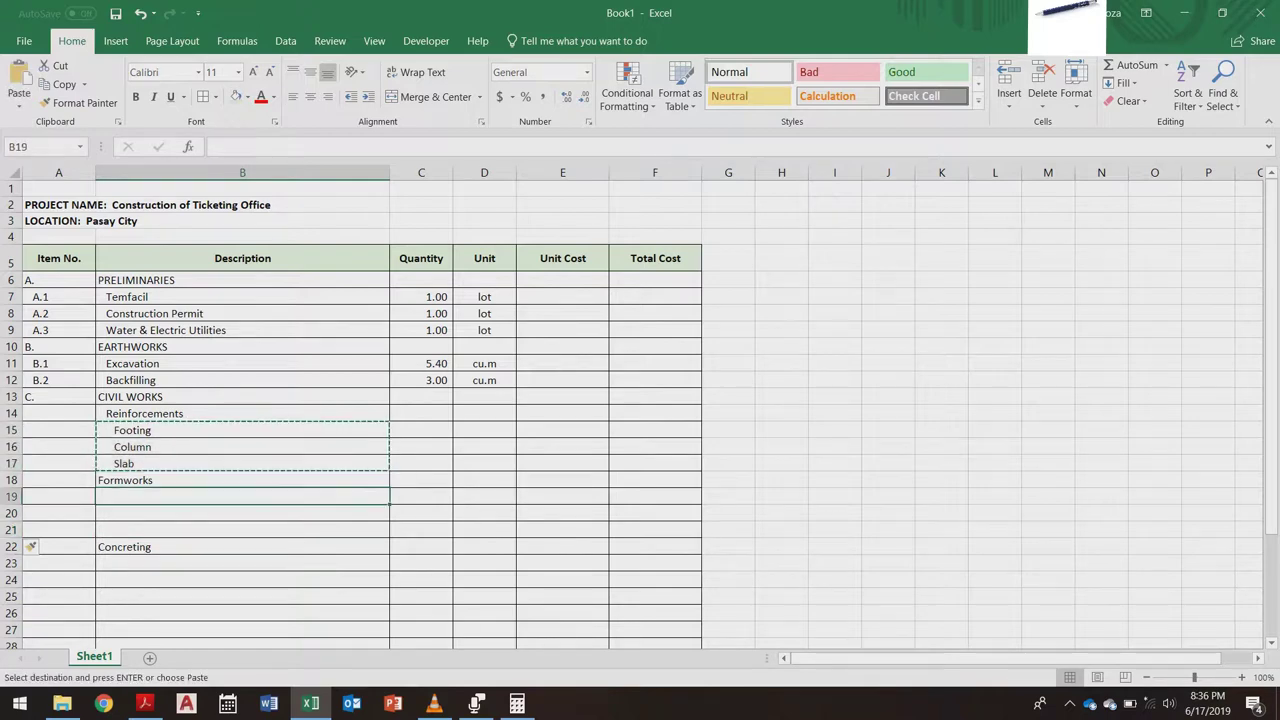
{"action": "key", "text": "ctrl+v"}
{"action": "left_click", "coordinate": [215, 563]}
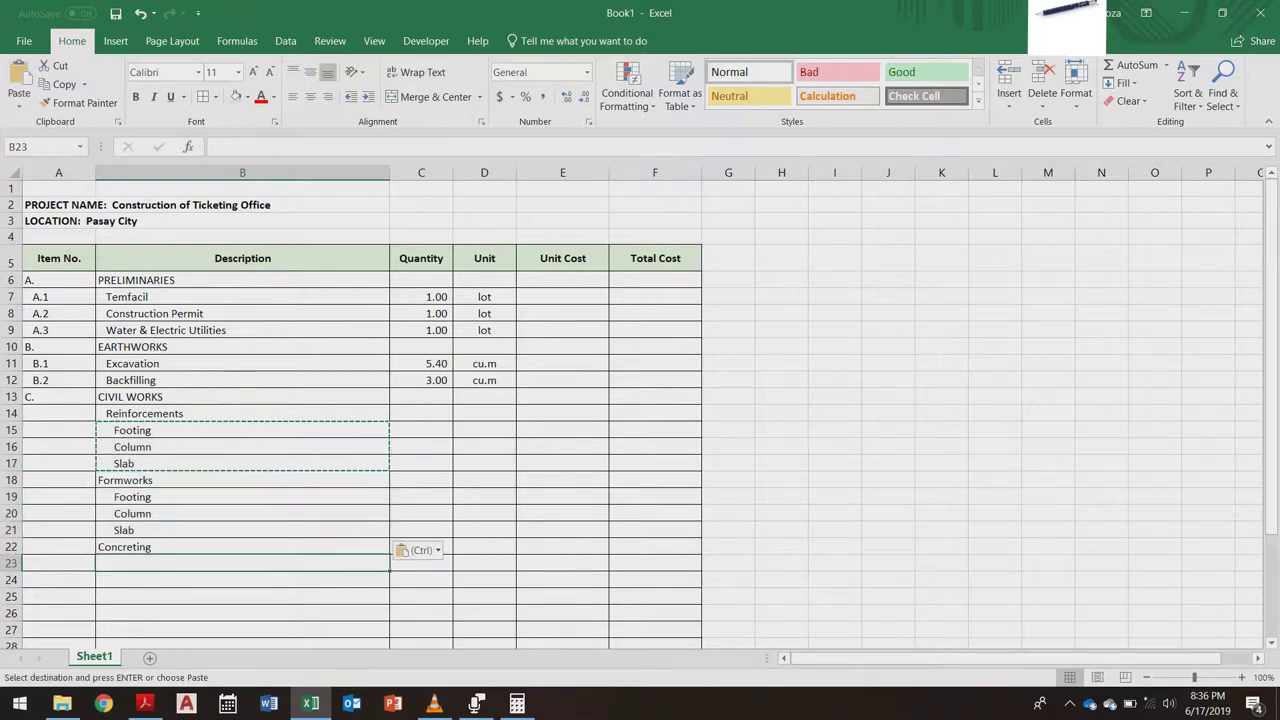
{"action": "key", "text": "ctrl+v"}
{"action": "left_click", "coordinate": [215, 613]}
{"action": "key", "text": "Escape"}
Step: Enter item number C.1 for Reinforcements in cell A14 and indent it one level
{"action": "left_click", "coordinate": [59, 430]}
{"action": "left_click", "coordinate": [59, 413]}
{"action": "type", "text": "C.1"}
{"action": "key", "text": "Return"}
{"action": "left_click", "coordinate": [59, 413]}
{"action": "left_click", "coordinate": [369, 97]}
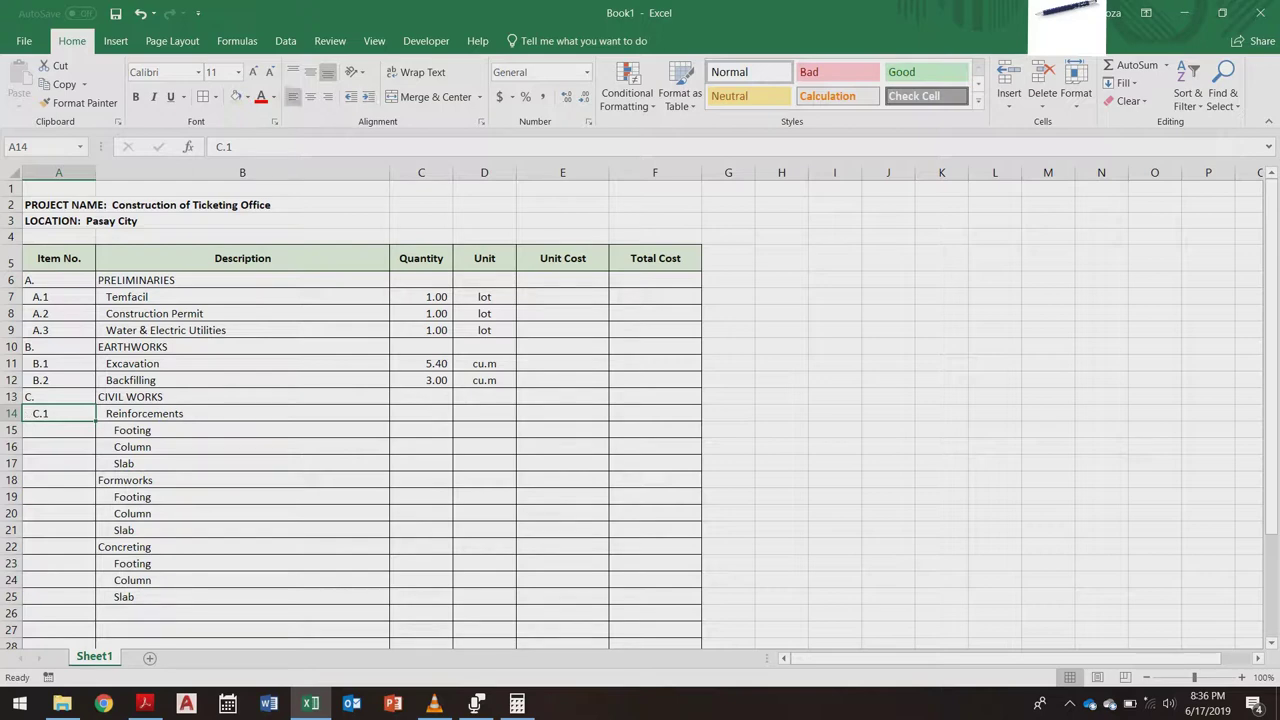
Step: Number the Reinforcements sub-items C.1.1 to C.1.3 in A15:A17, indented one level deeper than C.1
{"action": "key", "text": "ctrl+c"}
{"action": "key", "text": "Down"}
{"action": "key", "text": "ctrl+v"}
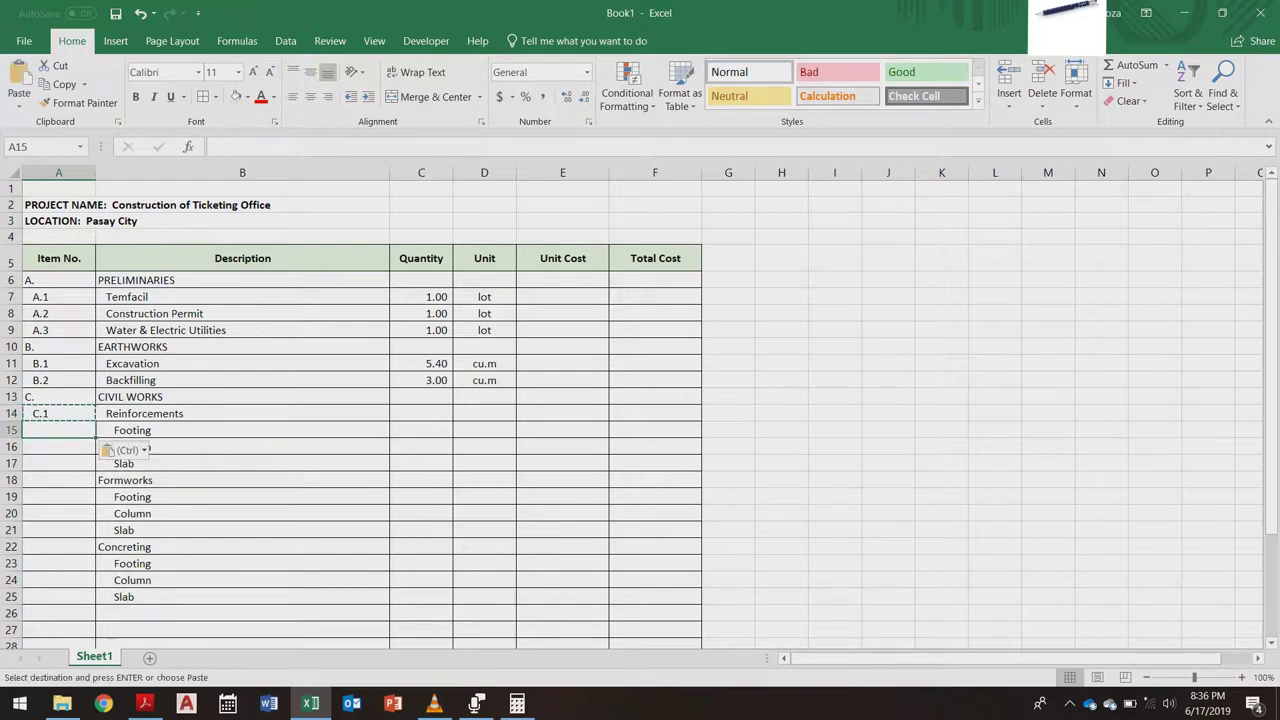
{"action": "key", "text": "F2"}
{"action": "type", "text": ".1.1"}
{"action": "key", "text": "Return"}
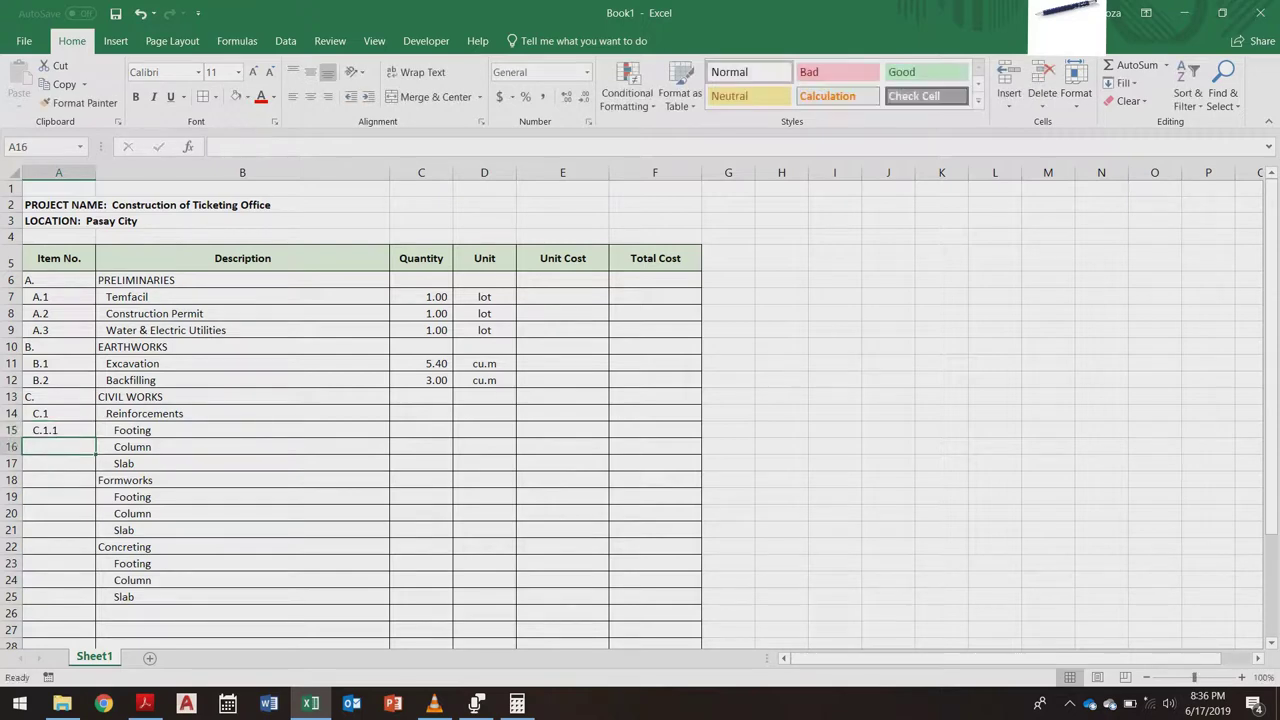
{"action": "left_click", "coordinate": [59, 430]}
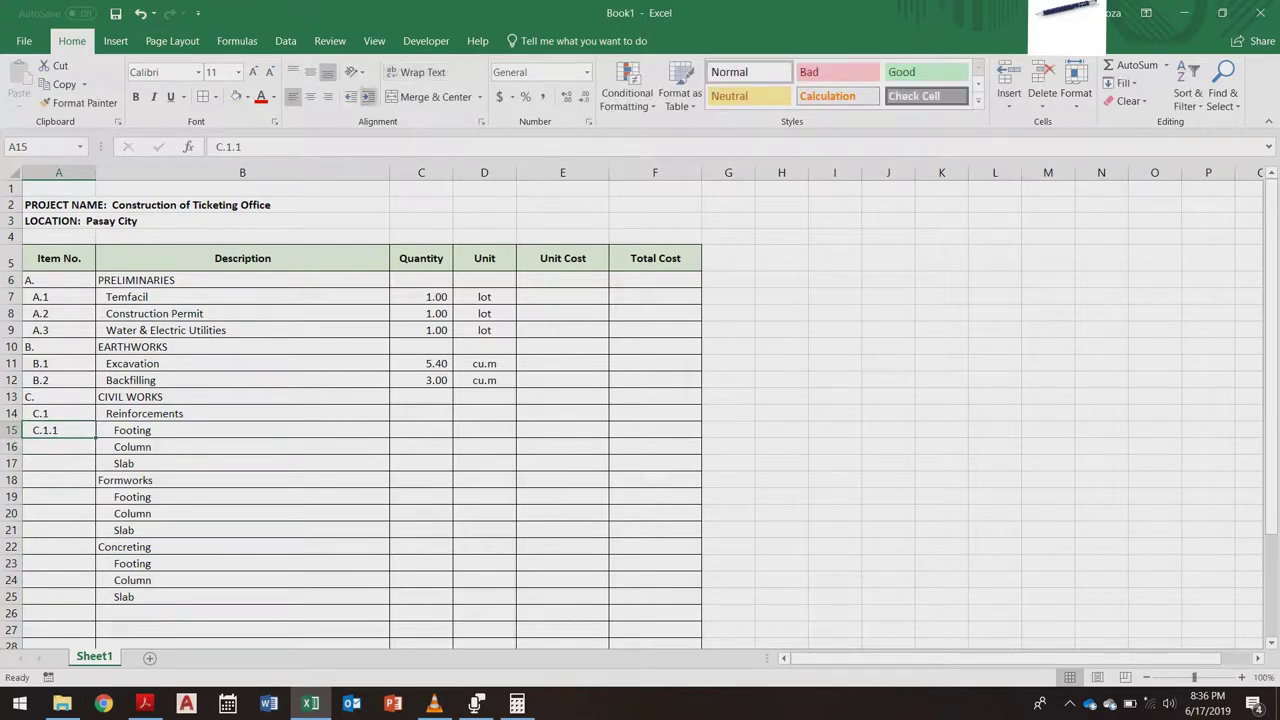
{"action": "left_click", "coordinate": [368, 96]}
{"action": "left_click_drag", "start_coordinate": [95, 438], "coordinate": [95, 470]}
Step: Copy the C.1 item number to cell A18 beside Formworks and change it to C.2
{"action": "key", "text": "Up"}
{"action": "key", "text": "ctrl+c"}
{"action": "key", "text": "Down"}
{"action": "key", "text": "Down"}
{"action": "key", "text": "Down"}
{"action": "key", "text": "Down"}
{"action": "key", "text": "ctrl+v"}
{"action": "key", "text": "F2"}
{"action": "key", "text": "BackSpace"}
{"action": "type", "text": "2"}
{"action": "key", "text": "Return"}
Step: Number the Formworks sub-items C.2.1 to C.2.3 in A19:A21, indented one level deeper than C.2
{"action": "key", "text": "Up"}
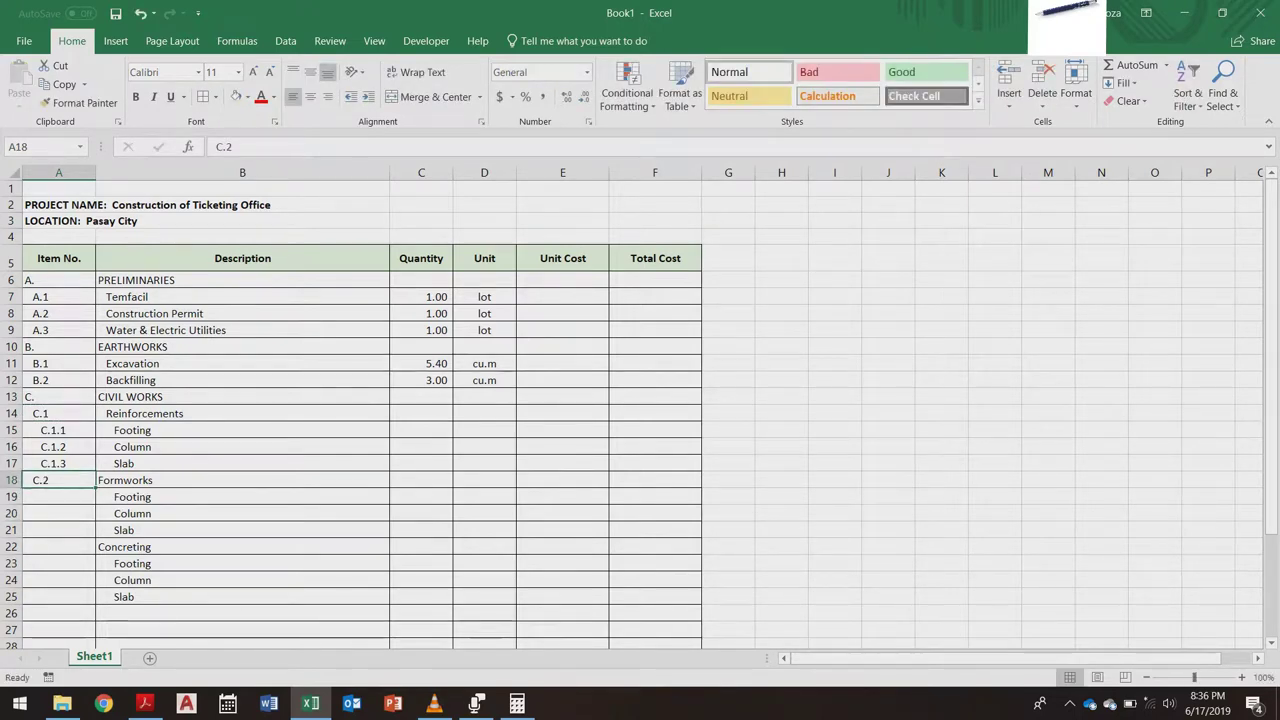
{"action": "key", "text": "ctrl+c"}
{"action": "key", "text": "Down"}
{"action": "key", "text": "ctrl+v"}
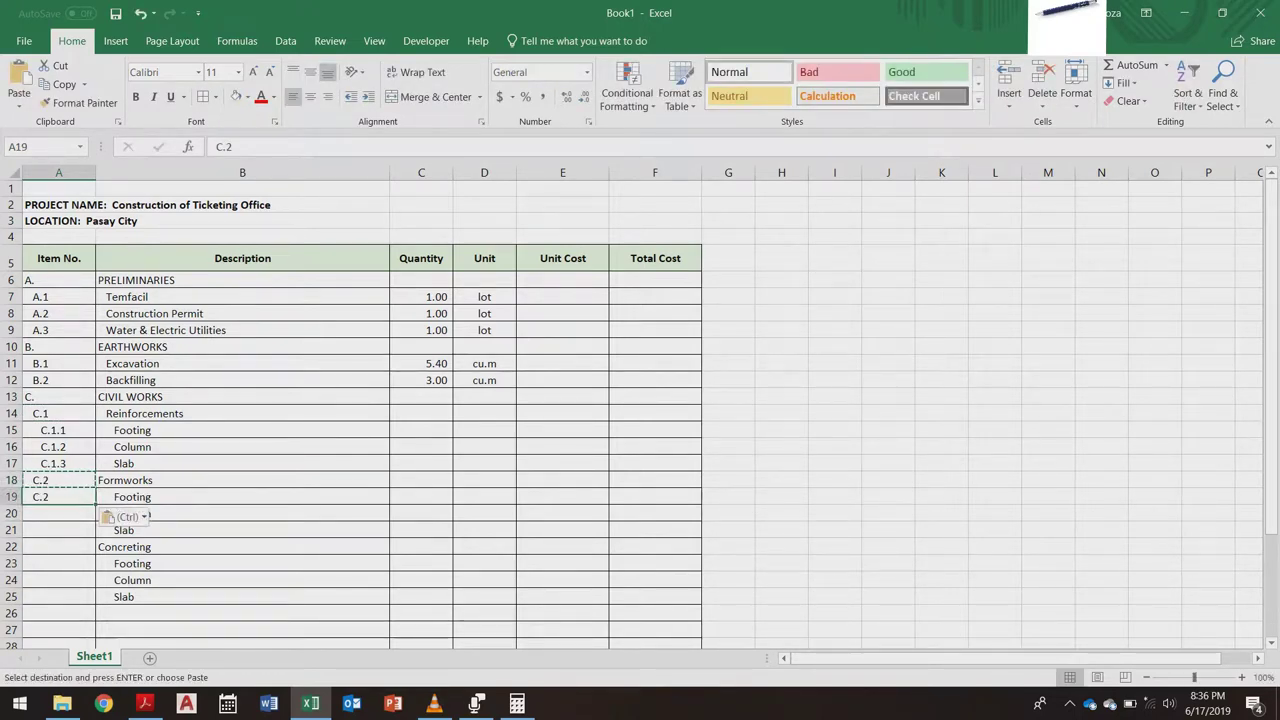
{"action": "key", "text": "Escape"}
{"action": "key", "text": "F2"}
{"action": "type", "text": ".1"}
{"action": "key", "text": "Return"}
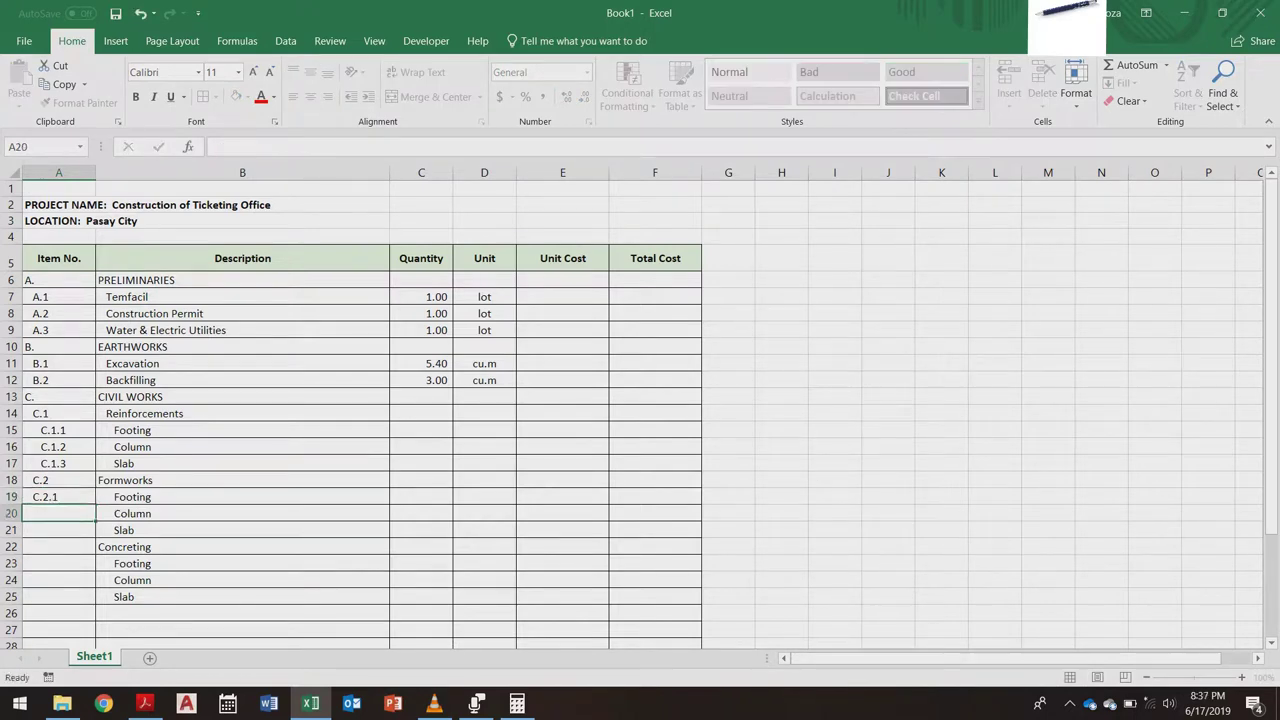
{"action": "key", "text": "Up"}
{"action": "left_click", "coordinate": [368, 96]}
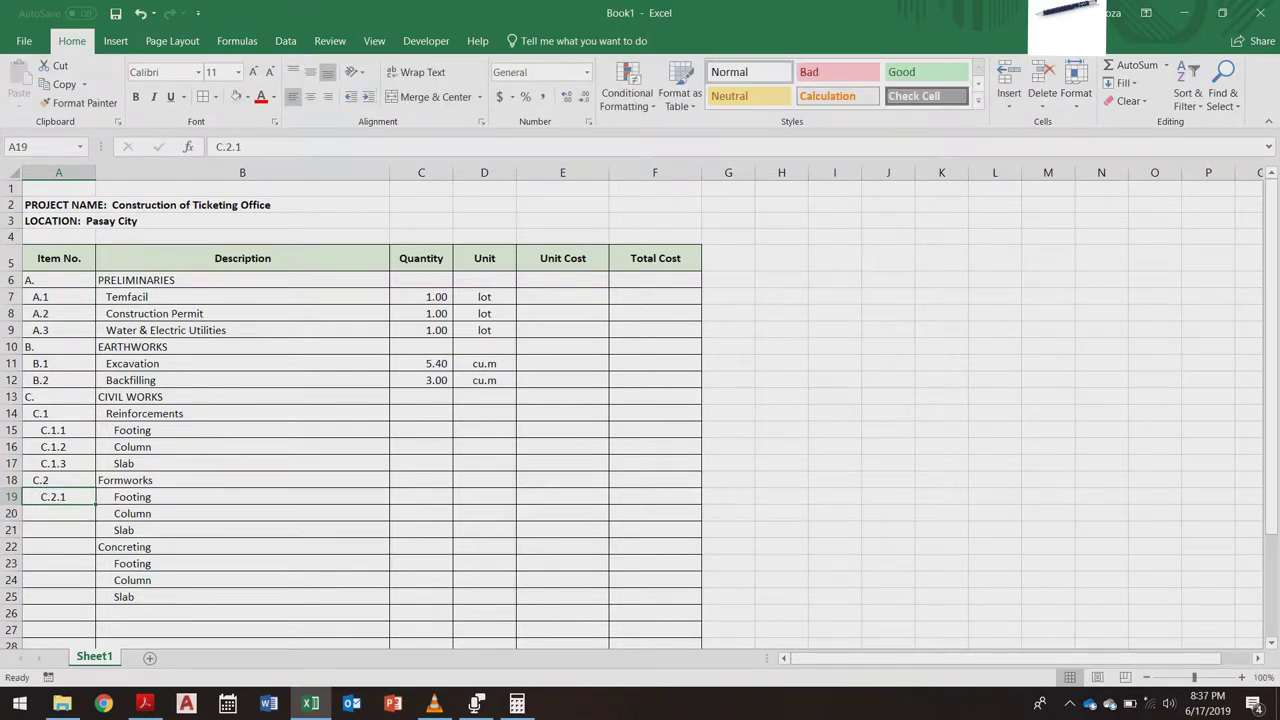
{"action": "left_click_drag", "start_coordinate": [96, 505], "coordinate": [93, 533]}
{"action": "left_click", "coordinate": [62, 580]}
Step: Copy the C.2 item number to cell A22 beside Concreting and change it to C.3
{"action": "left_click", "coordinate": [59, 480]}
{"action": "key", "text": "ctrl+c"}
{"action": "left_click", "coordinate": [59, 563]}
{"action": "left_click", "coordinate": [59, 547]}
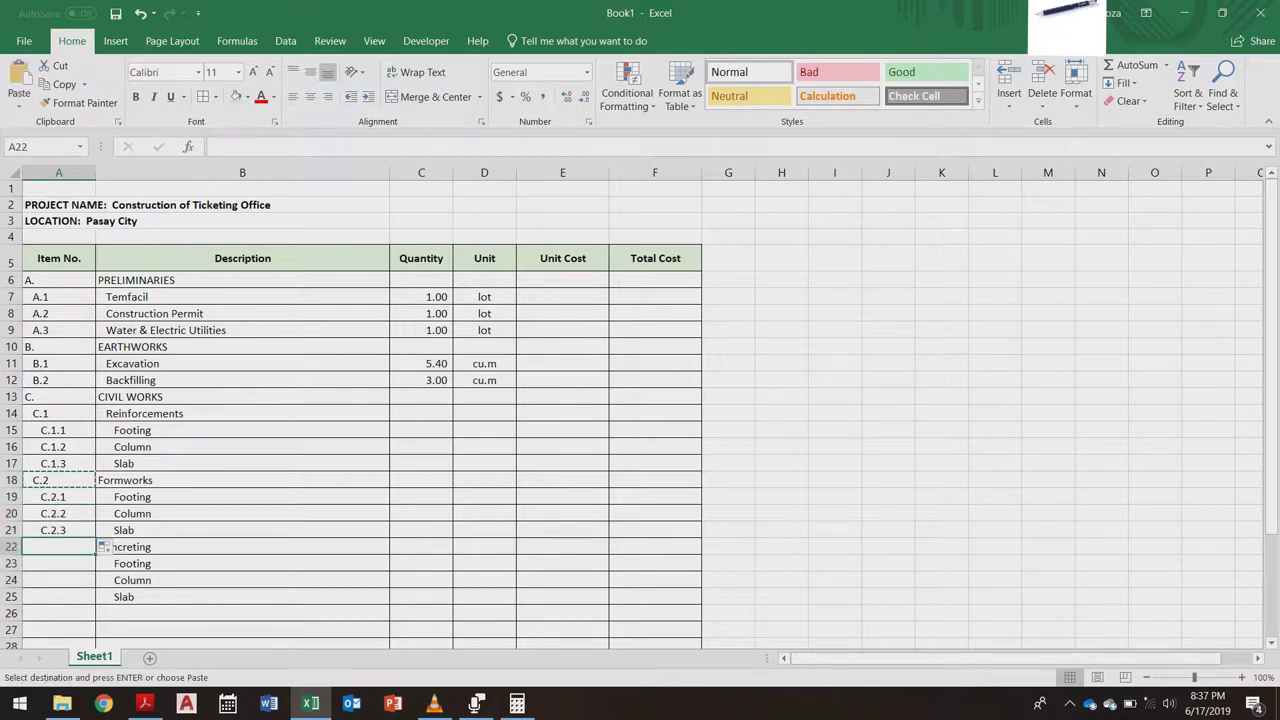
{"action": "key", "text": "ctrl+v"}
{"action": "key", "text": "Escape"}
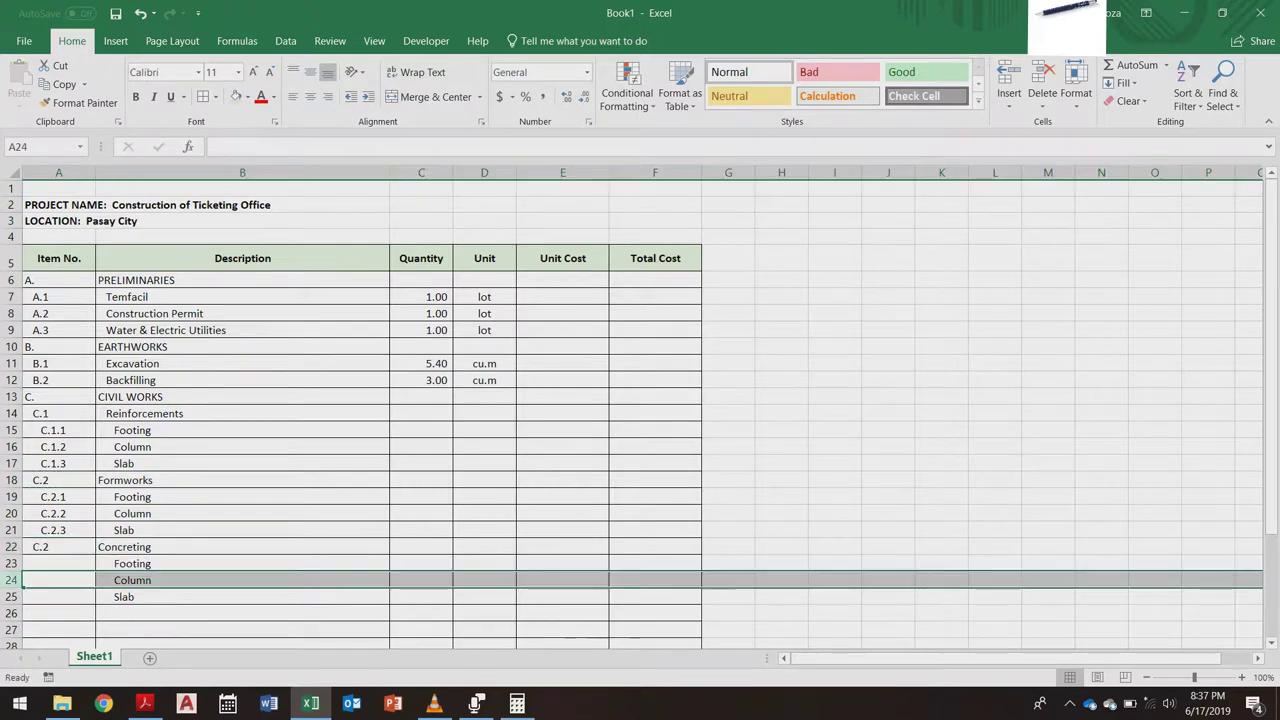
{"action": "key", "text": "F2"}
{"action": "key", "text": "BackSpace"}
{"action": "type", "text": "3"}
{"action": "key", "text": "Return"}
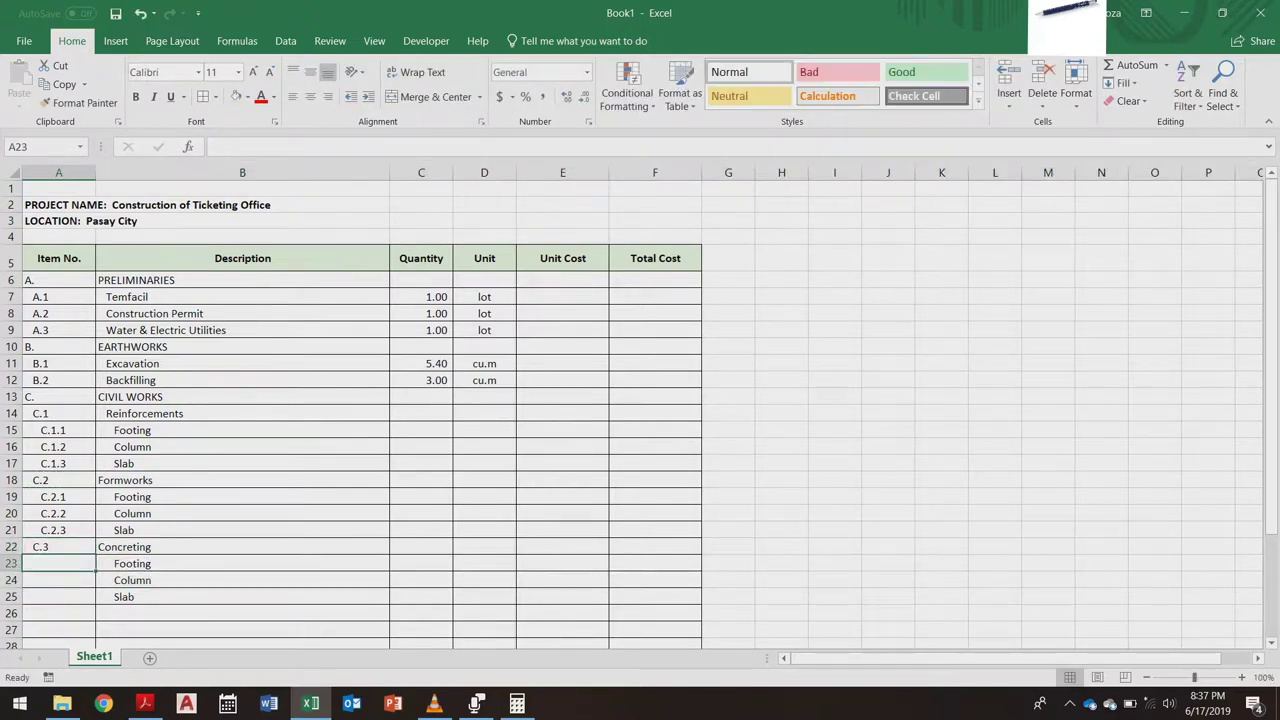
Step: Copy the C.3 item number into A23:A25 beside the Concreting sub-items and indent these cells one more level
{"action": "key", "text": "Up"}
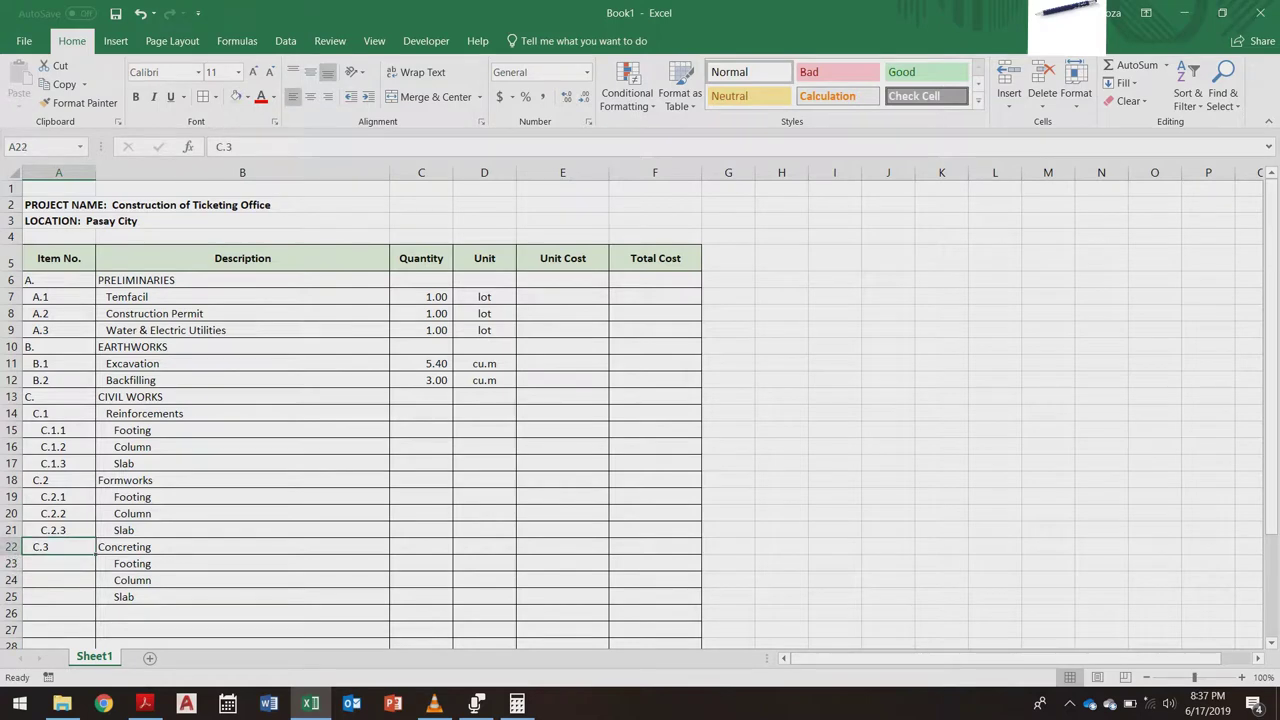
{"action": "key", "text": "ctrl+c"}
{"action": "key", "text": "Down"}
{"action": "key", "text": "shift+Down"}
{"action": "key", "text": "shift+Down"}
{"action": "key", "text": "ctrl+v"}
{"action": "left_click", "coordinate": [59, 564]}
{"action": "key", "text": "Escape"}
{"action": "key", "text": "shift+Down"}
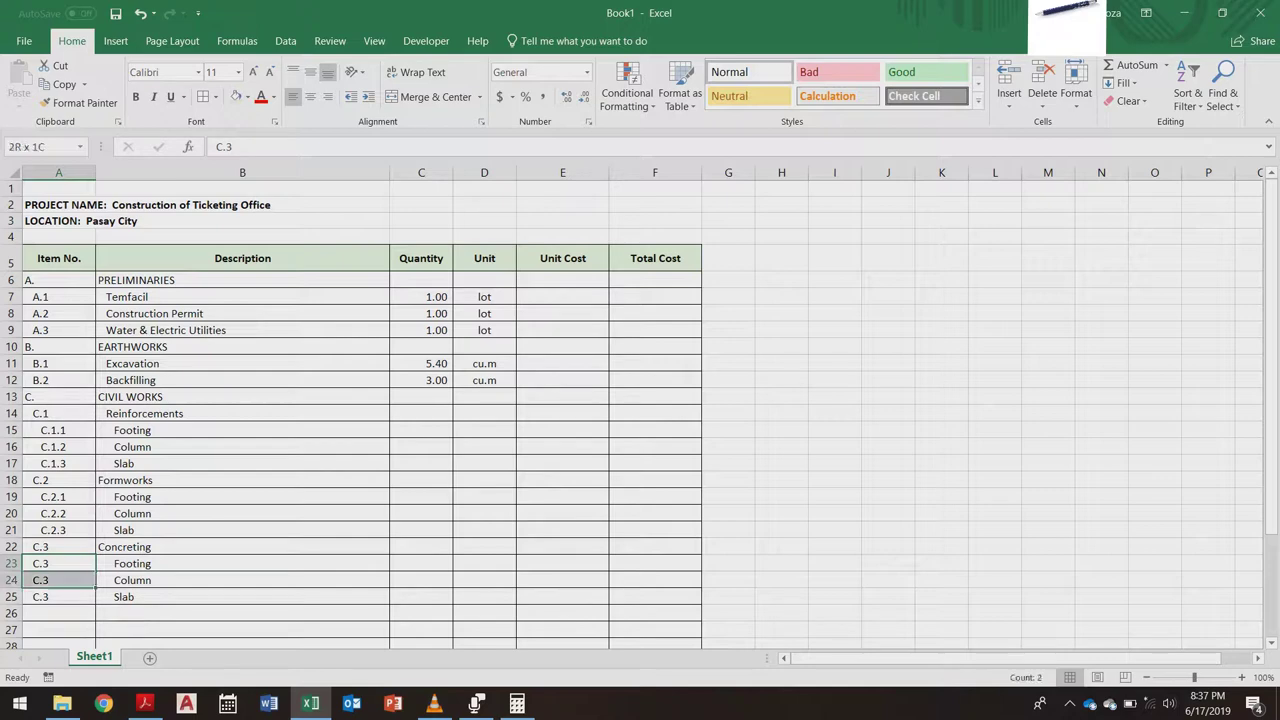
{"action": "key", "text": "shift+Down"}
{"action": "key", "text": "ctrl+alt+Tab"}
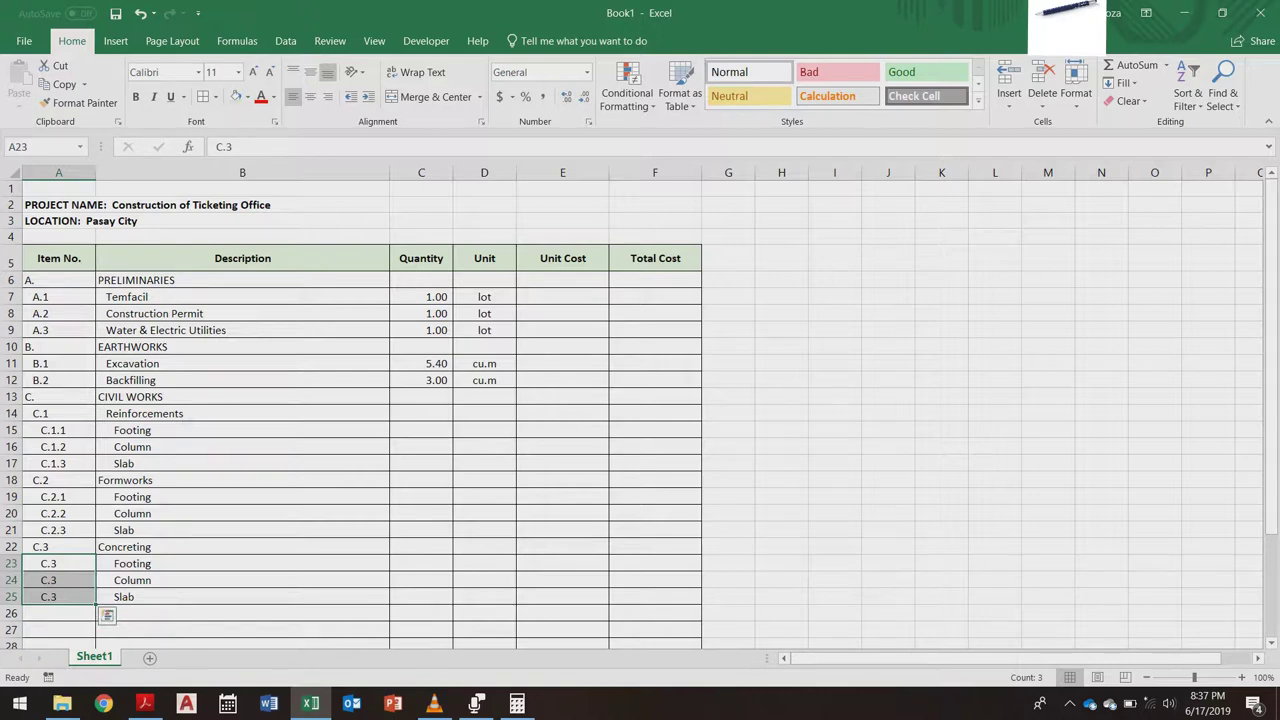
Step: Change cell A23 to C.3.1 and fill the numbering down through C.3.3 in A25
{"action": "key", "text": "F2"}
{"action": "type", "text": "."}
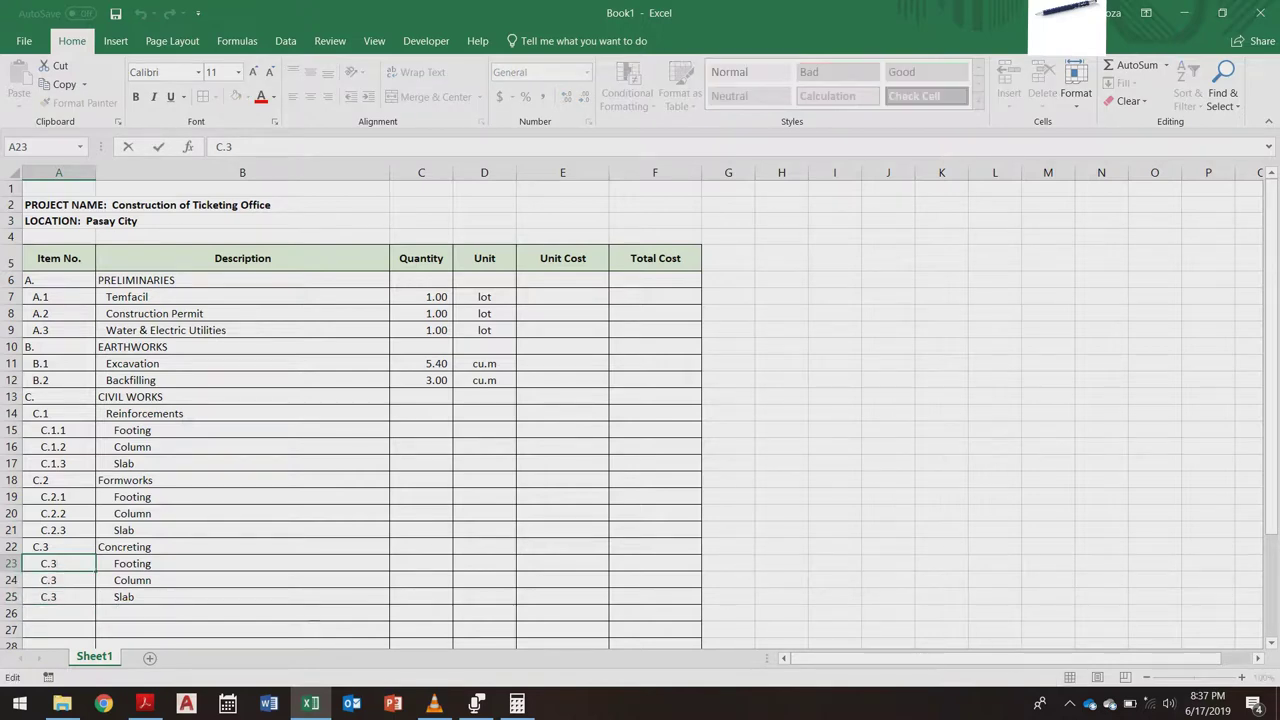
{"action": "type", "text": "1"}
{"action": "key", "text": "Return"}
{"action": "key", "text": "Up"}
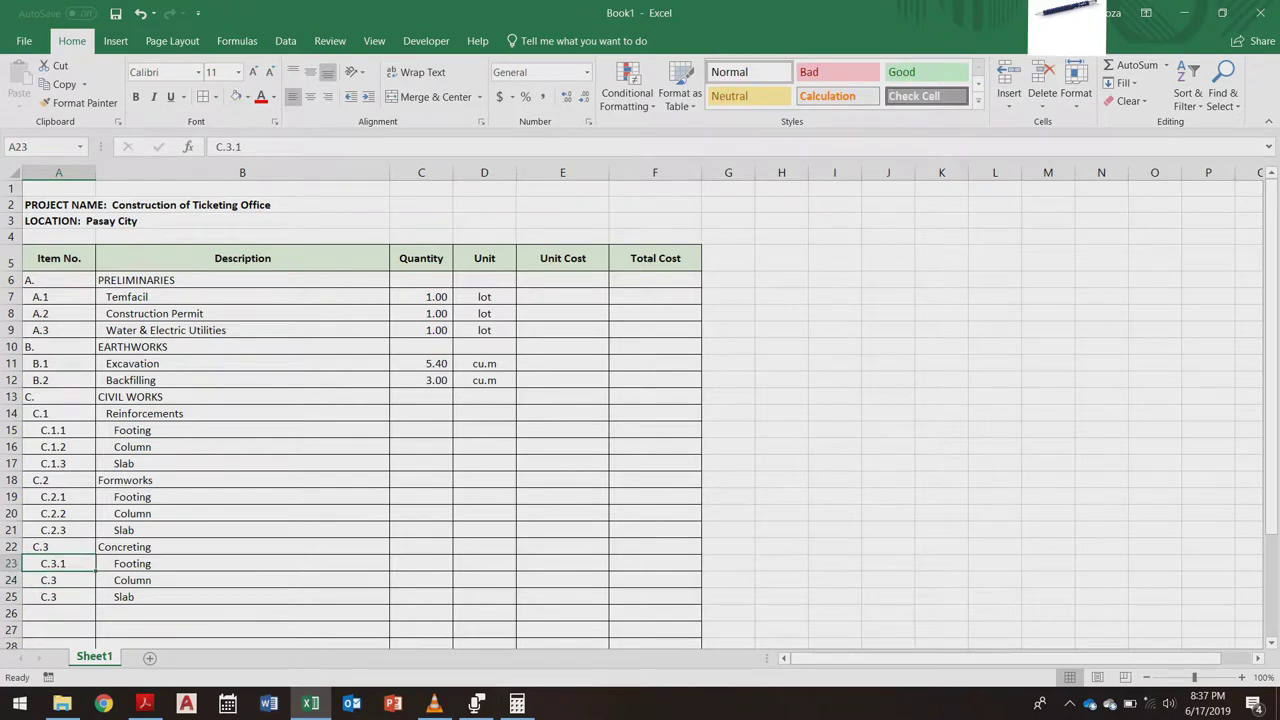
{"action": "left_click_drag", "start_coordinate": [96, 572], "coordinate": [94, 600]}
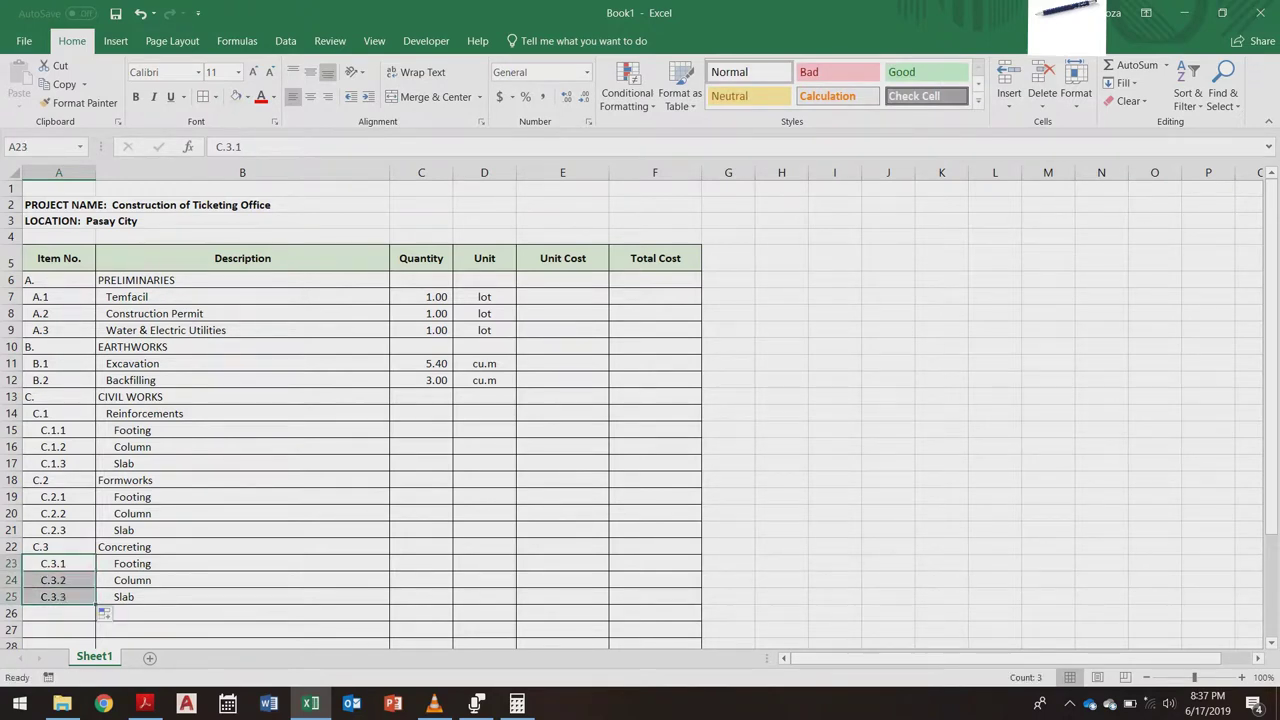
{"action": "left_click", "coordinate": [180, 581]}
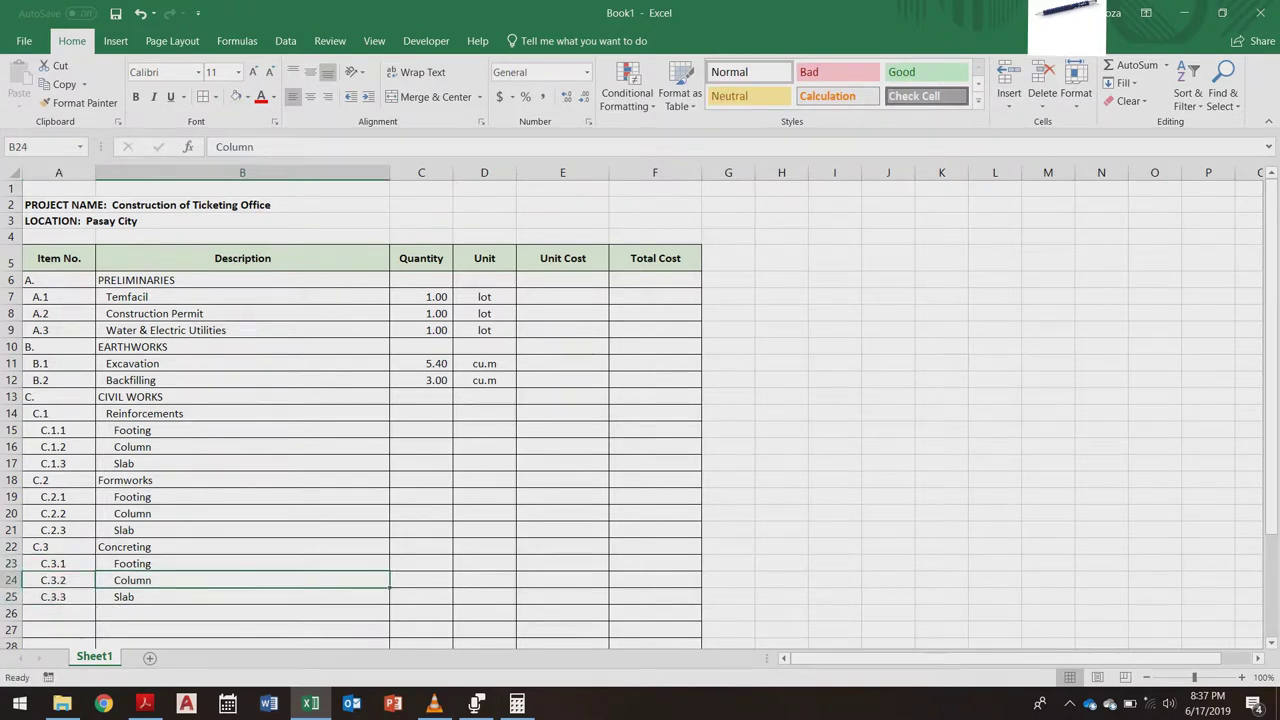
Step: Open the workbook's save options, return to the sheet without saving and select the Reinforcements quantity cell, C14
{"action": "key", "text": "ctrl+s"}
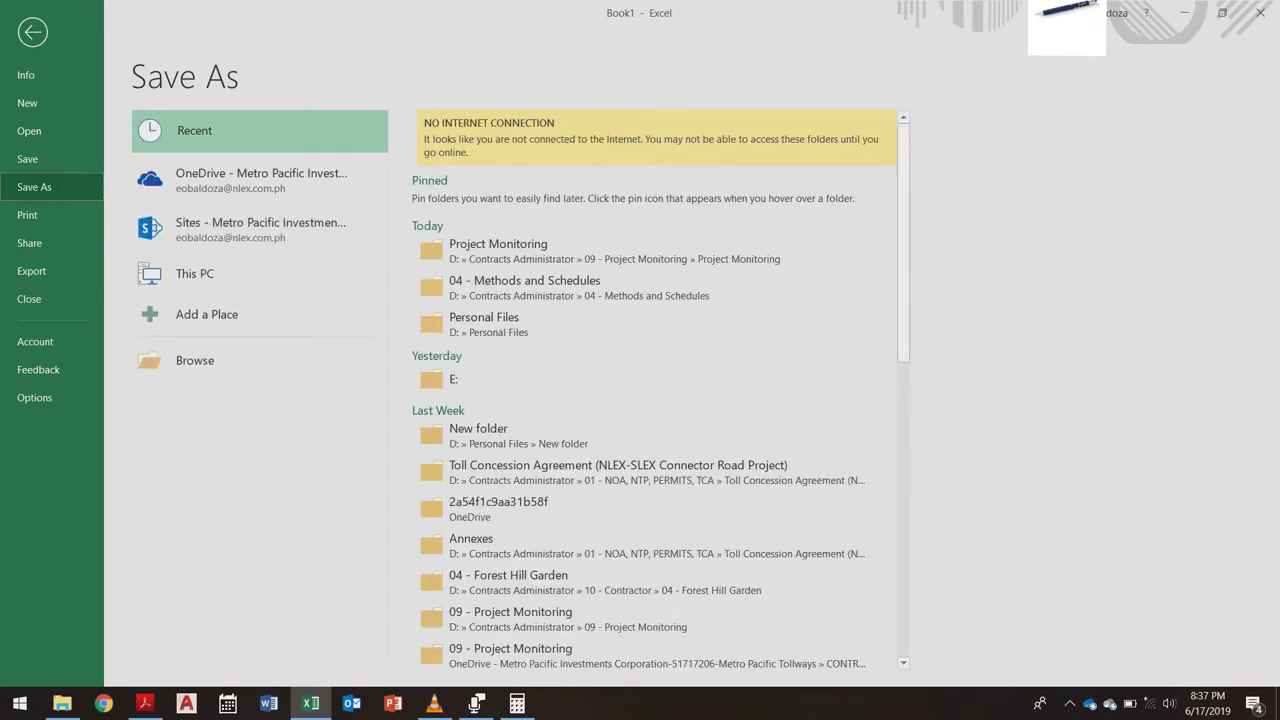
{"action": "key", "text": "Escape"}
{"action": "left_click", "coordinate": [421, 413]}
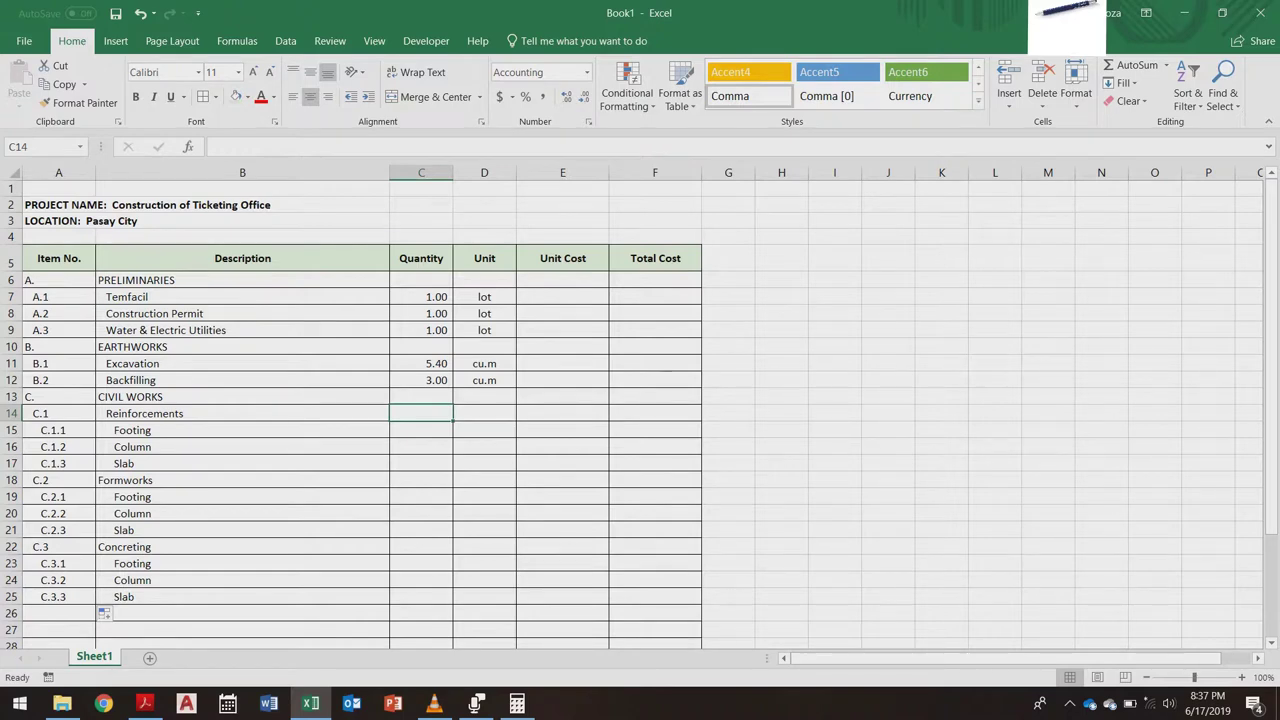
Step: Check the floor plan in Acrobat Reader, then enter 500 kgs for the Reinforcements Footing item in row 15 of the Excel sheet
{"action": "key", "text": "Return"}
{"action": "key", "text": "Tab"}
{"action": "key", "text": "Tab"}
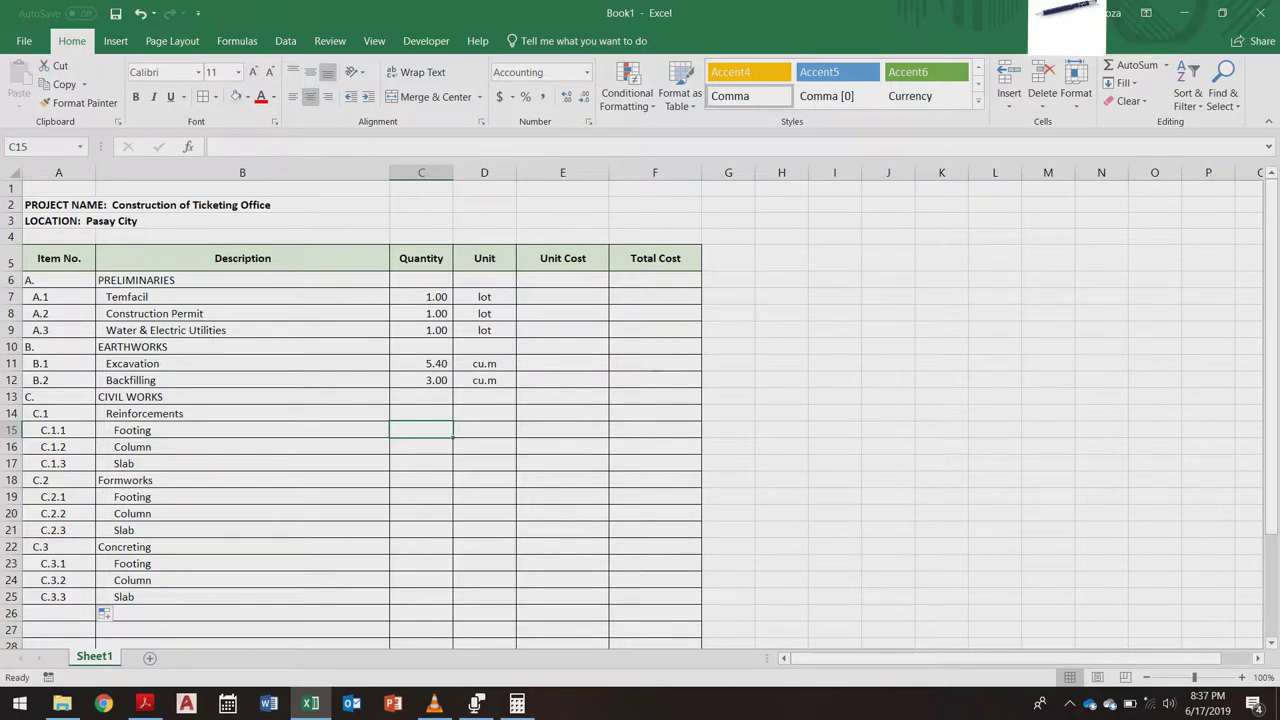
{"action": "key", "text": "alt+Tab"}
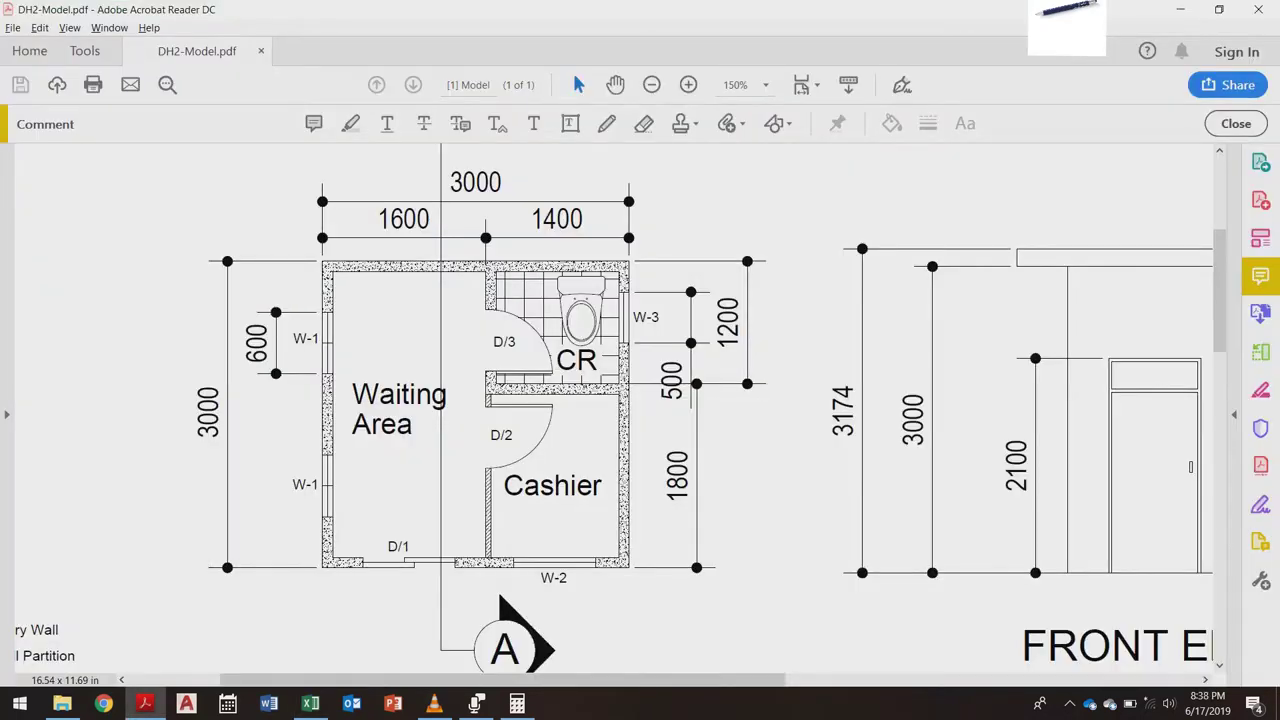
{"action": "key", "text": "alt+Tab"}
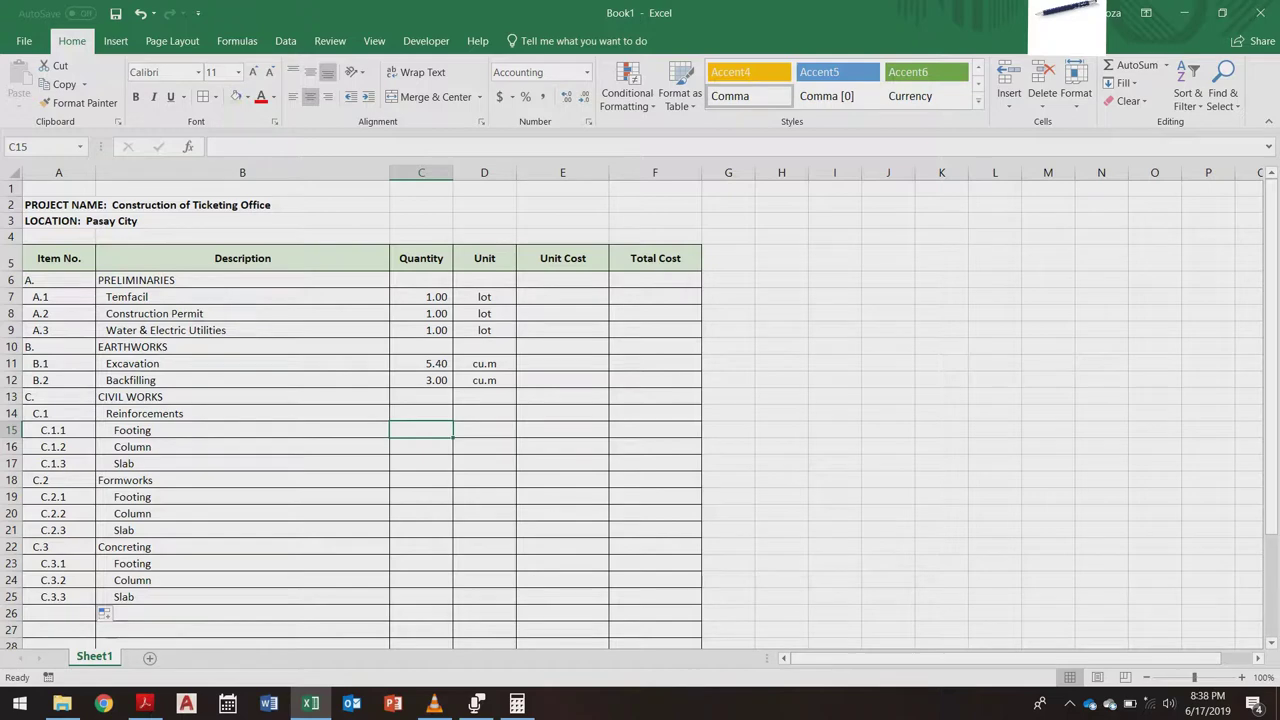
{"action": "type", "text": "1"}
{"action": "key", "text": "BackSpace"}
{"action": "type", "text": "500"}
{"action": "key", "text": "Tab"}
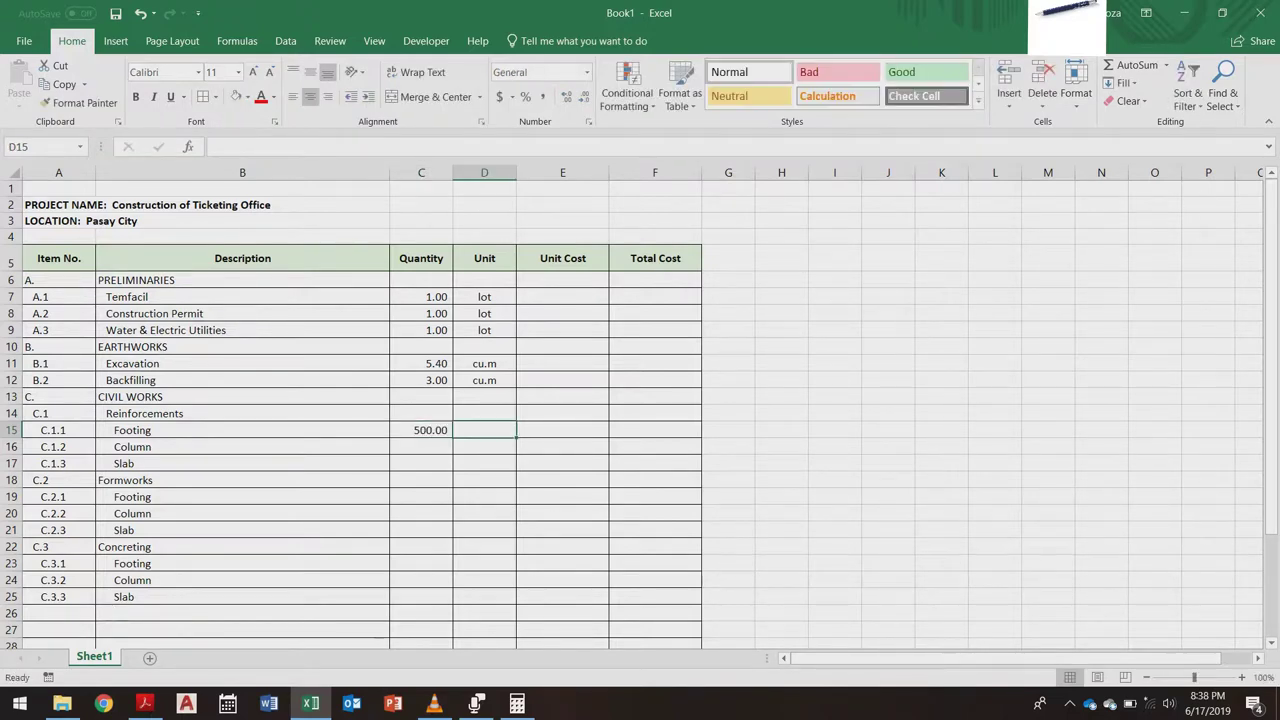
{"action": "type", "text": "kgs"}
{"action": "key", "text": "Return"}
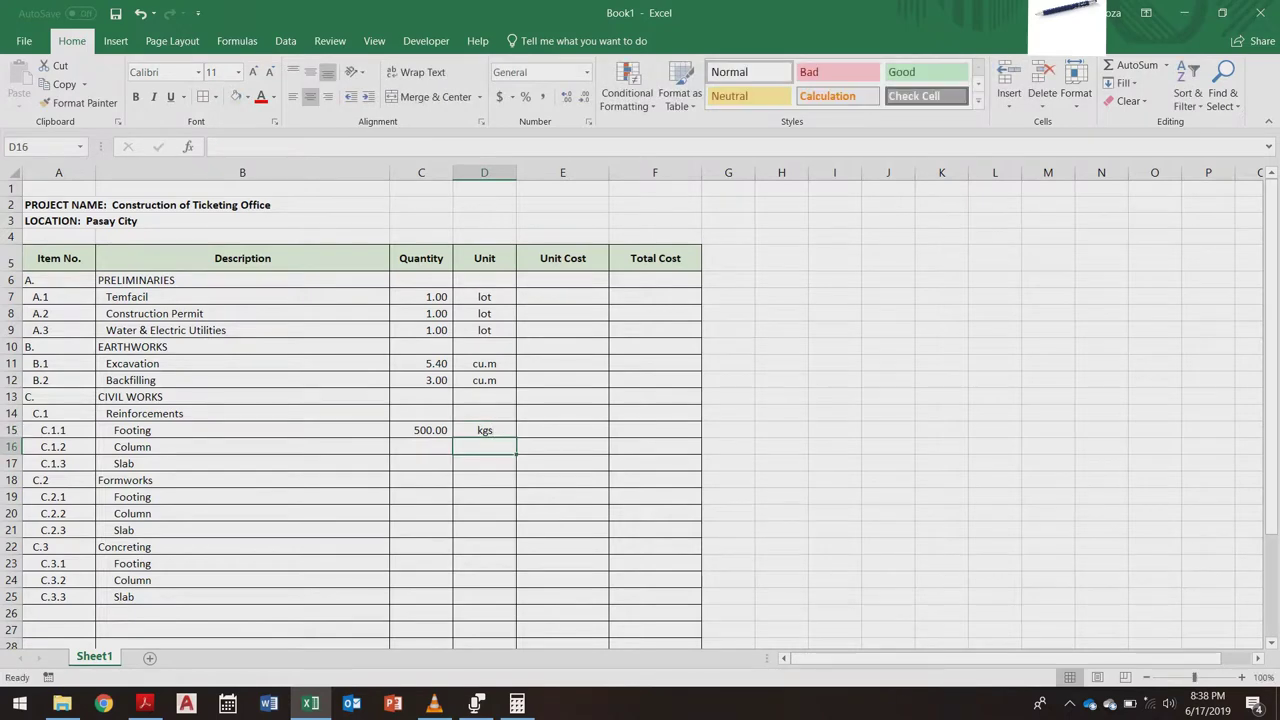
Step: Enter 800 kgs for the Reinforcements Column item and 300 kgs for the Reinforcements Slab item in the quantity and unit columns
{"action": "key", "text": "Left"}
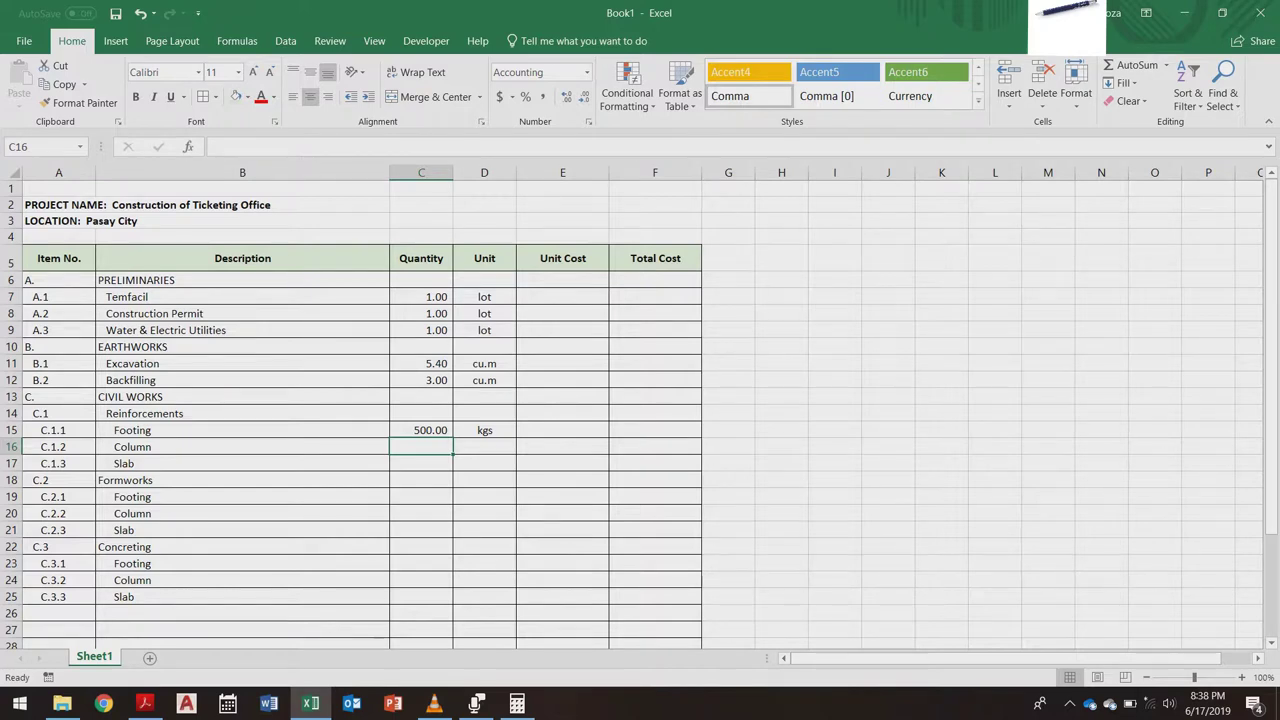
{"action": "type", "text": "800"}
{"action": "key", "text": "Tab"}
{"action": "type", "text": "k"}
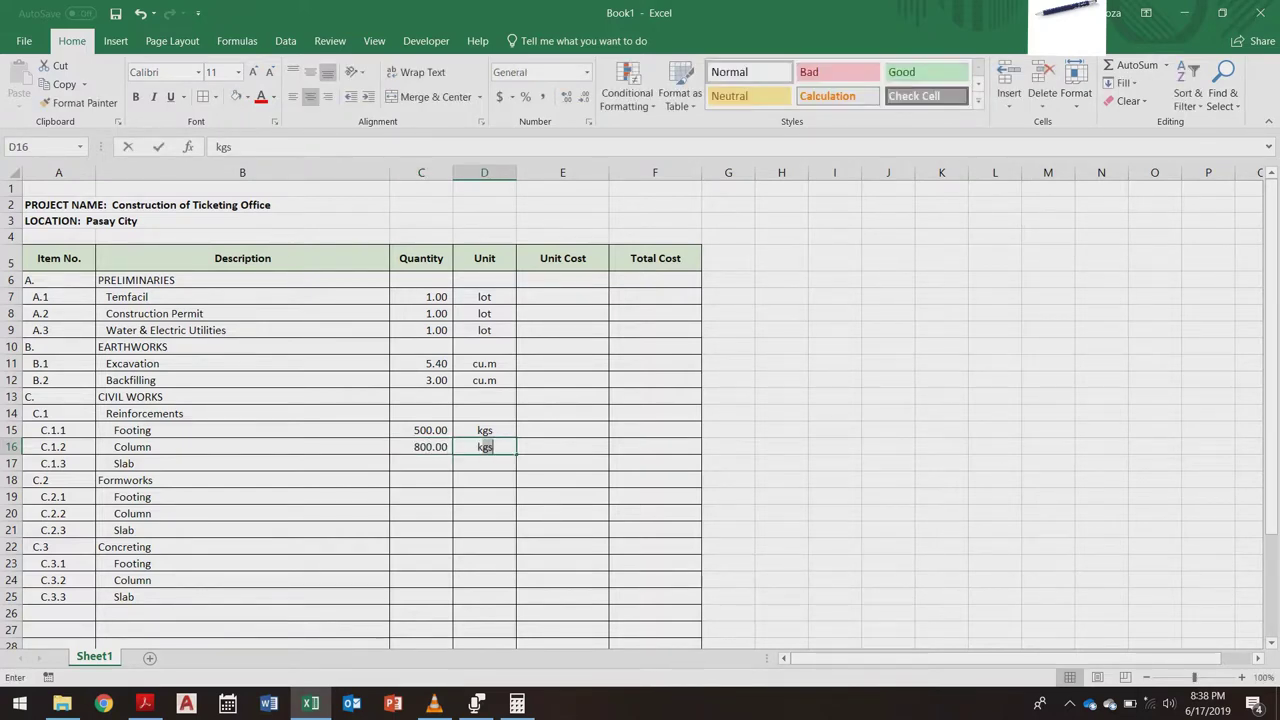
{"action": "key", "text": "Return"}
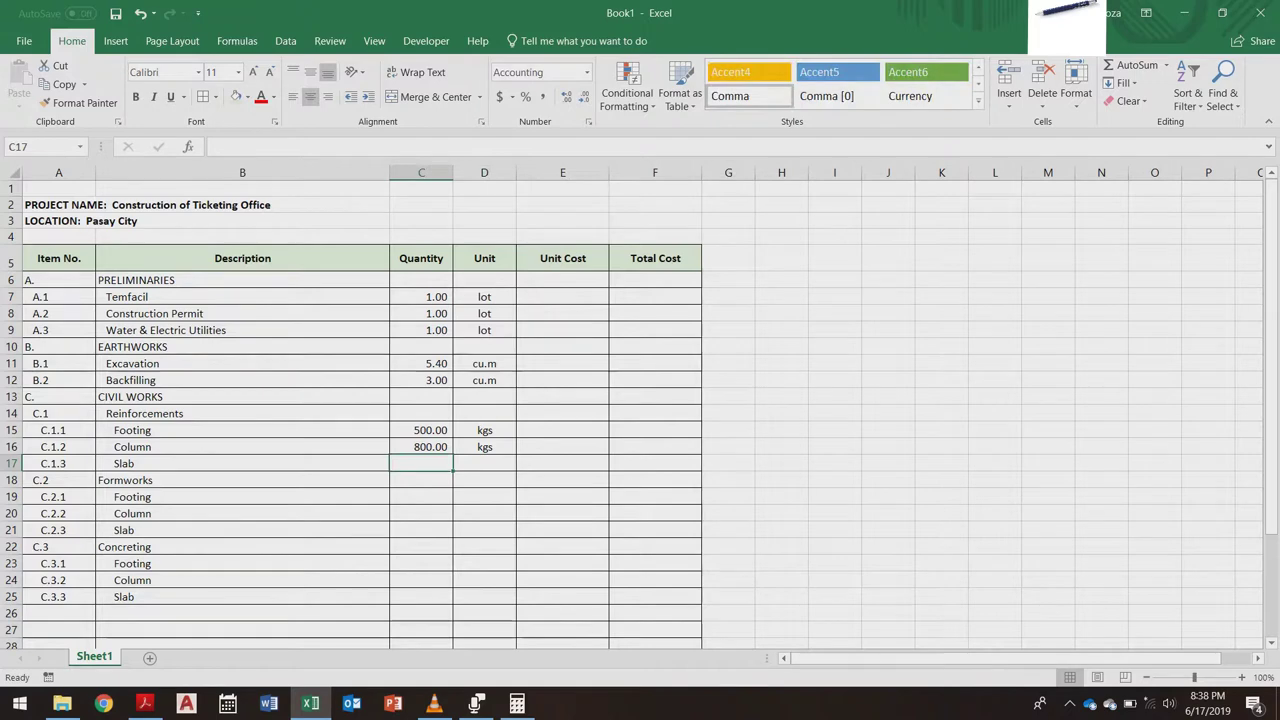
{"action": "type", "text": "300"}
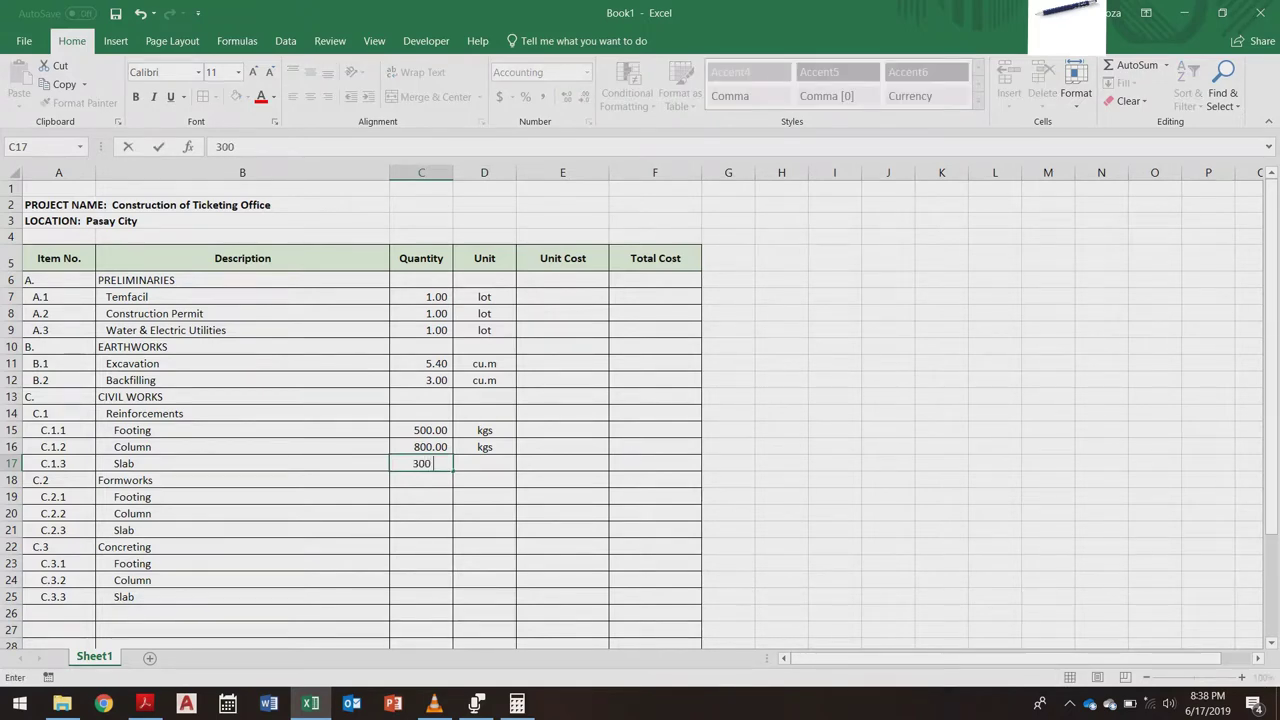
{"action": "key", "text": "Tab"}
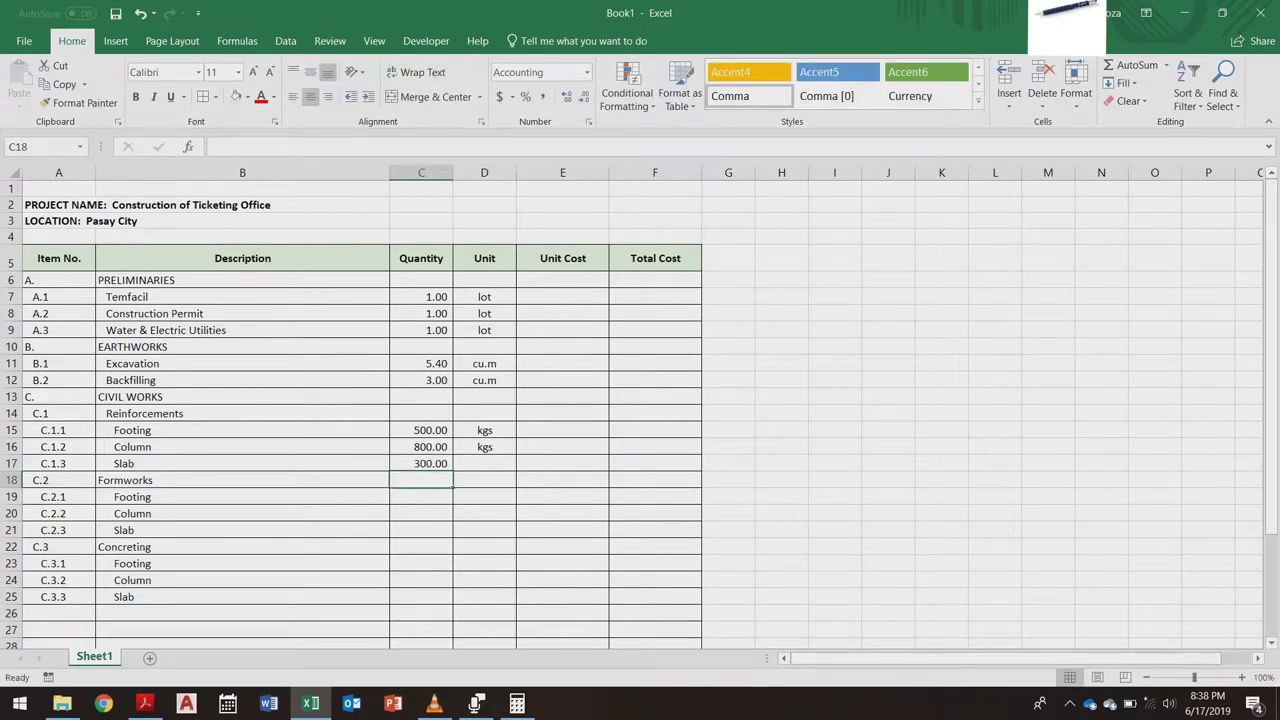
{"action": "type", "text": "kgs"}
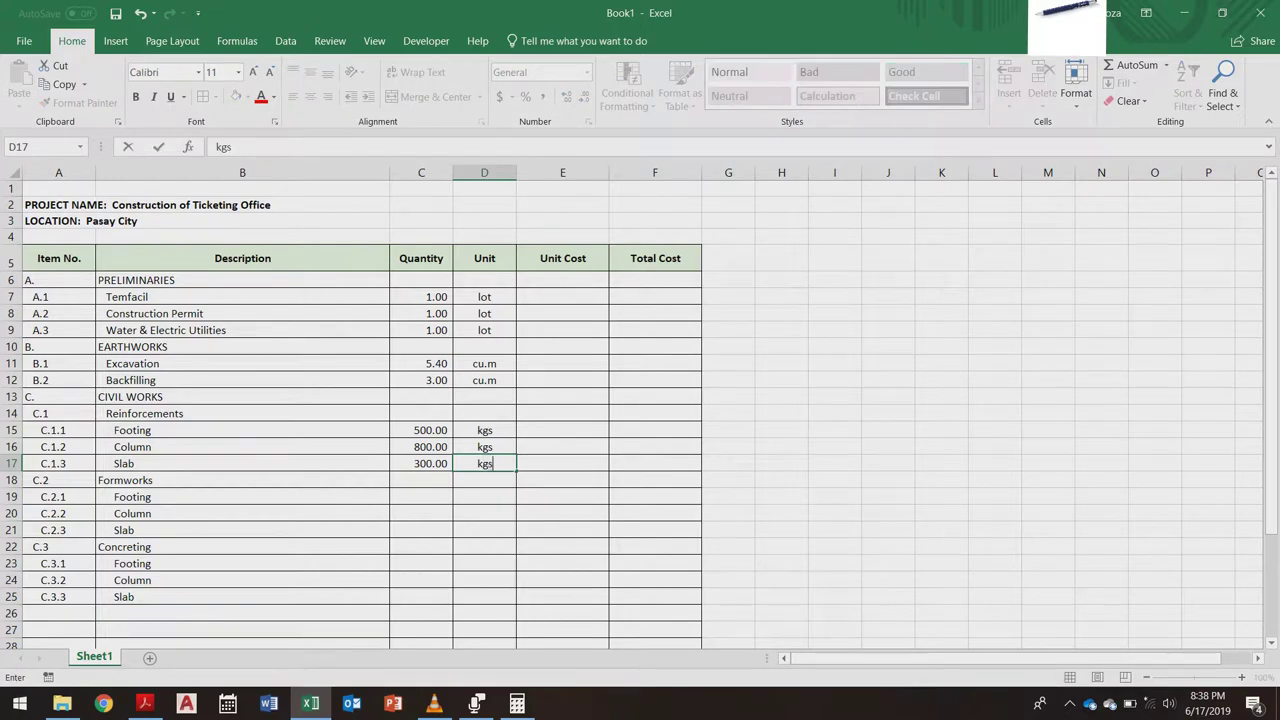
{"action": "key", "text": "Return"}
Step: Enter a quantity of 10 with the unit sq.m for the Formworks Footing item, C.2.1
{"action": "left_click", "coordinate": [421, 497]}
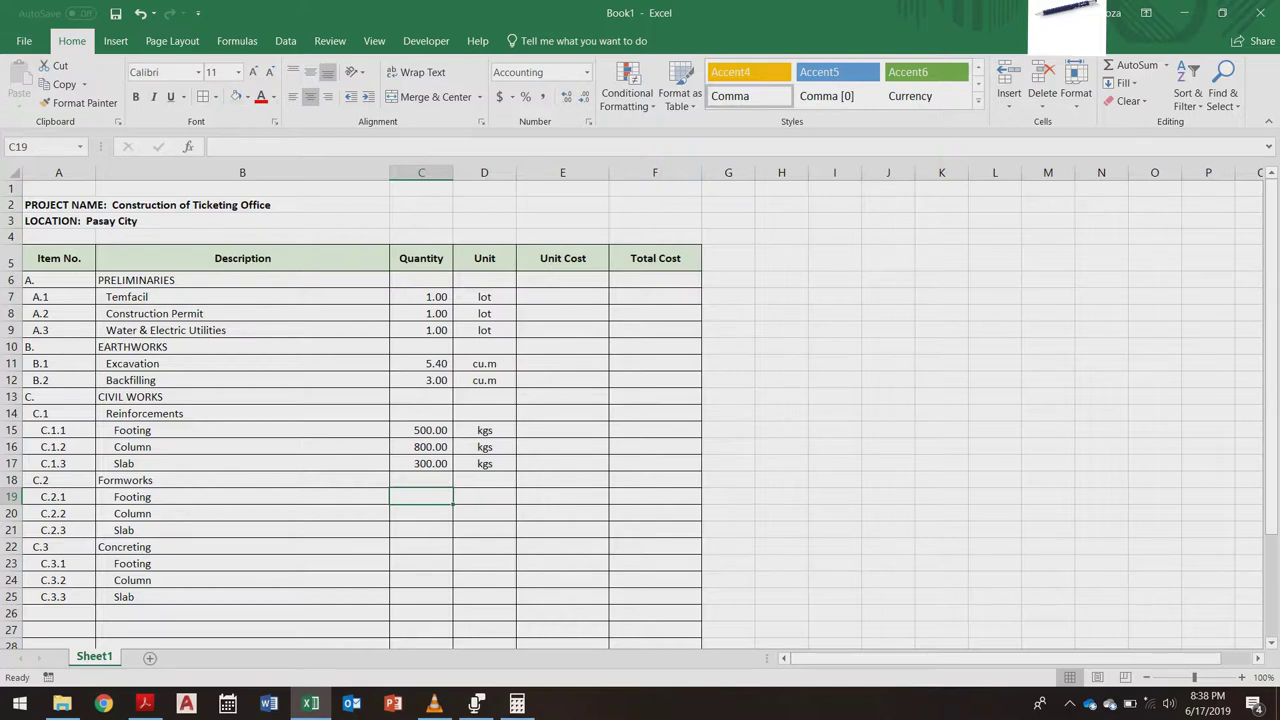
{"action": "type", "text": "10"}
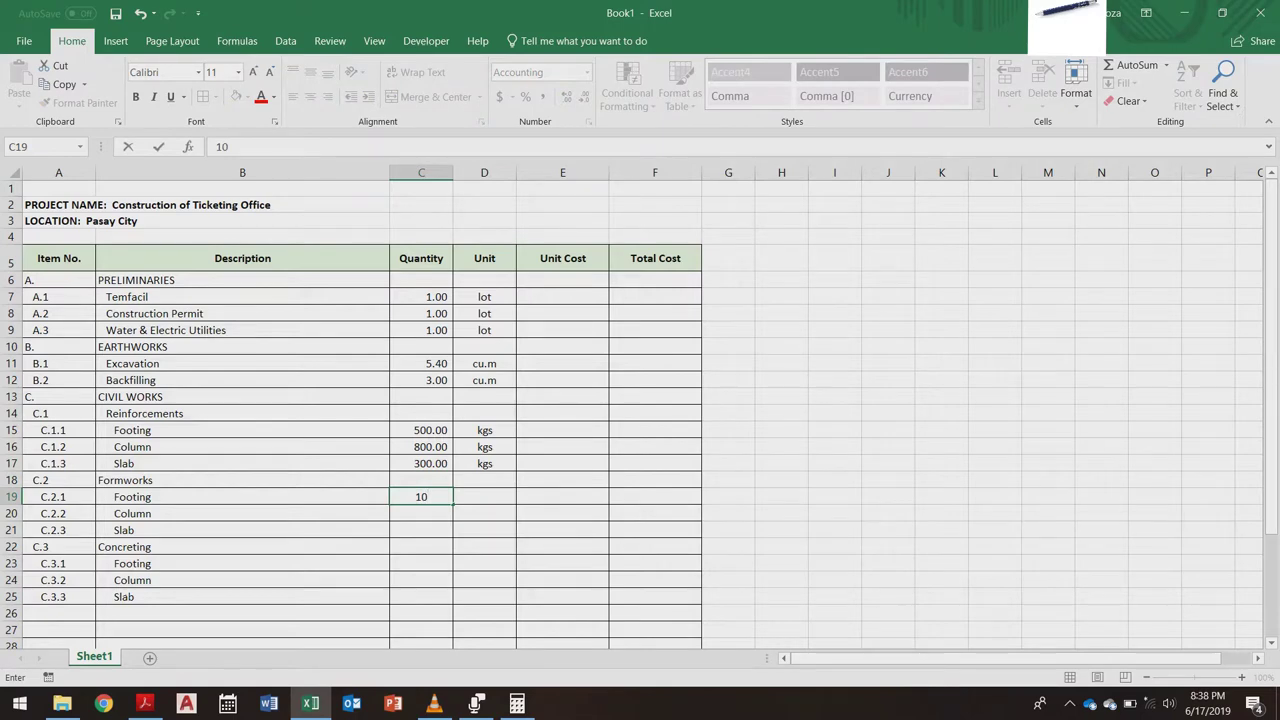
{"action": "key", "text": "Tab"}
{"action": "type", "text": "sq."}
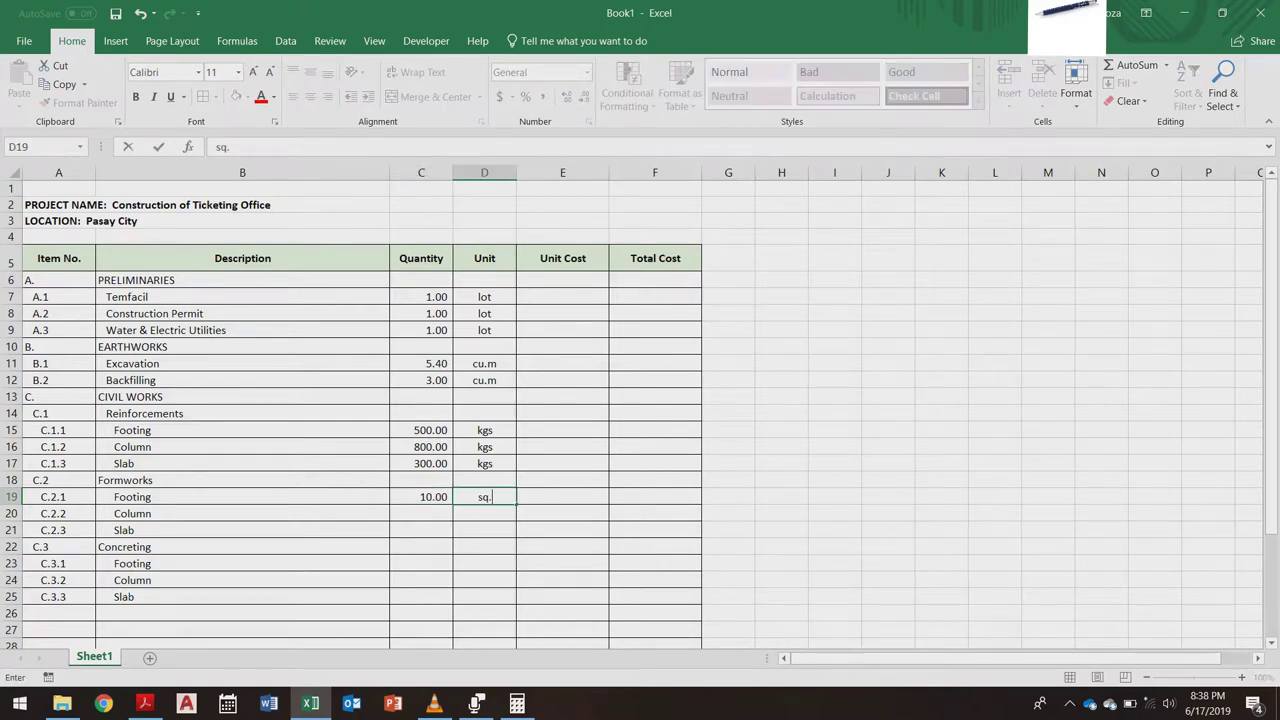
{"action": "type", "text": "m"}
{"action": "key", "text": "Return"}
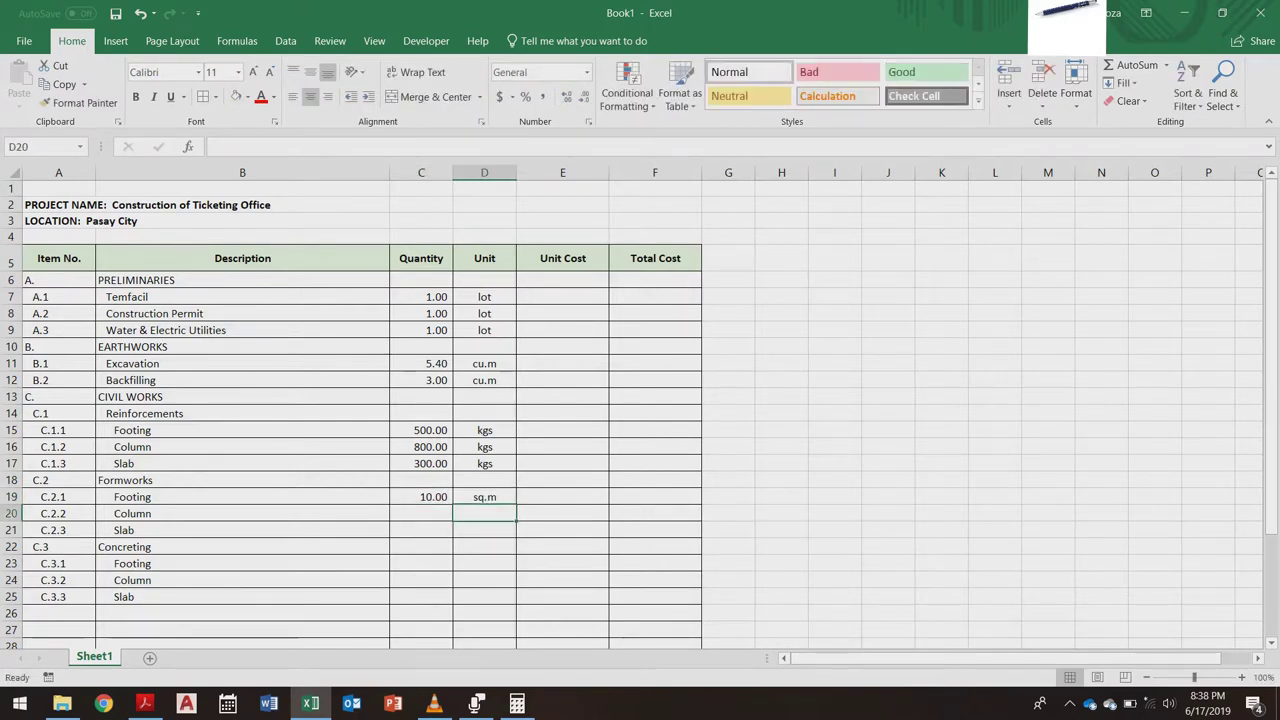
Step: Enter 50 sq.m for the Formworks Column item and 0 sq.m for the Formworks Slab item
{"action": "key", "text": "Left"}
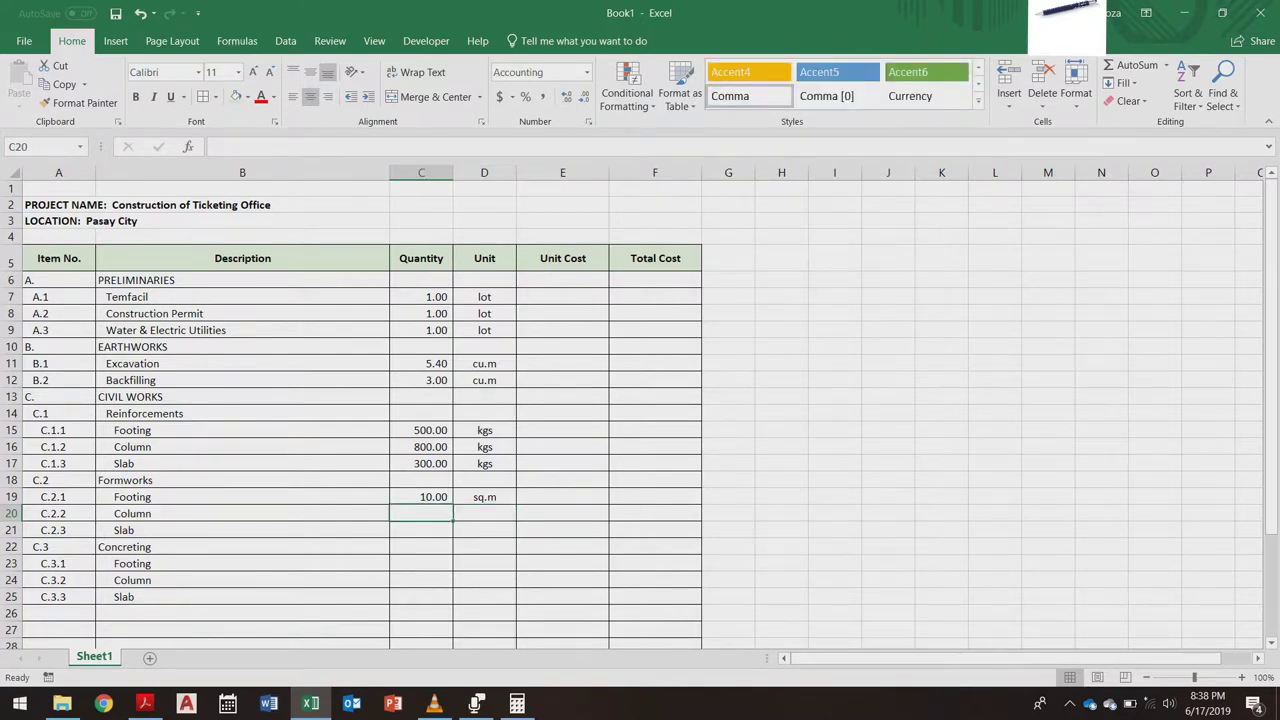
{"action": "type", "text": "50"}
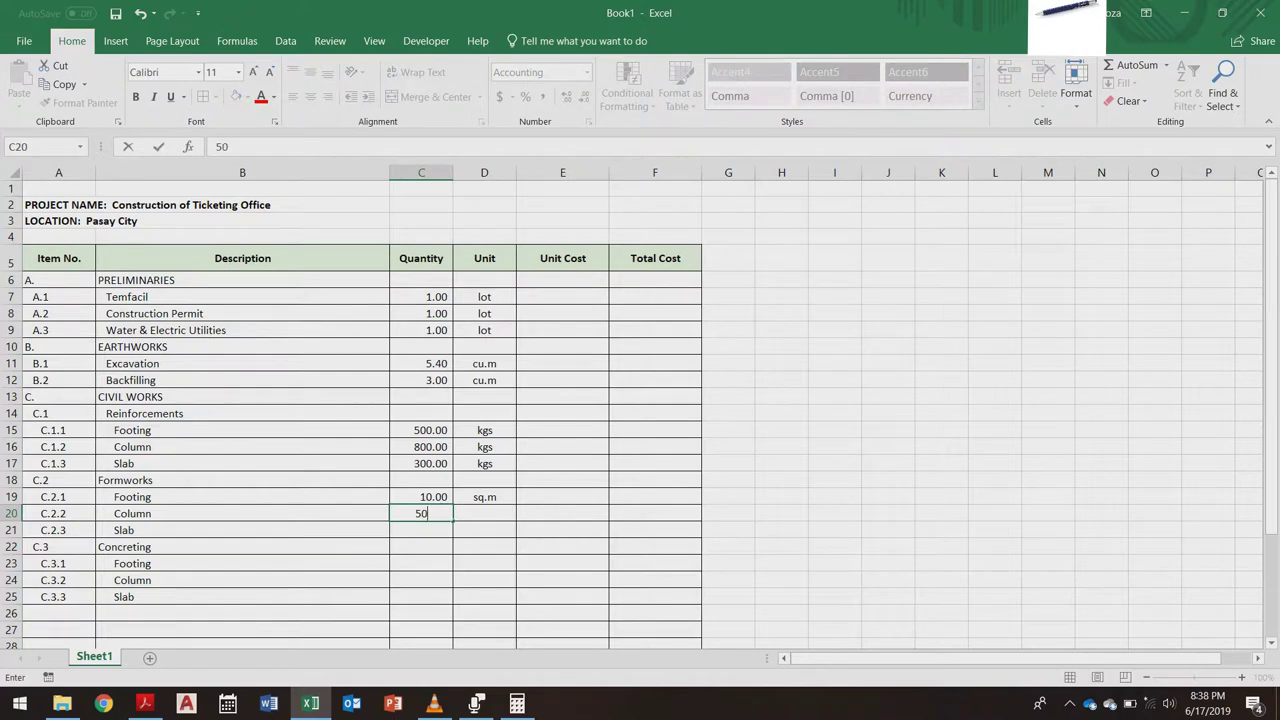
{"action": "key", "text": "Tab"}
{"action": "type", "text": "sq.m"}
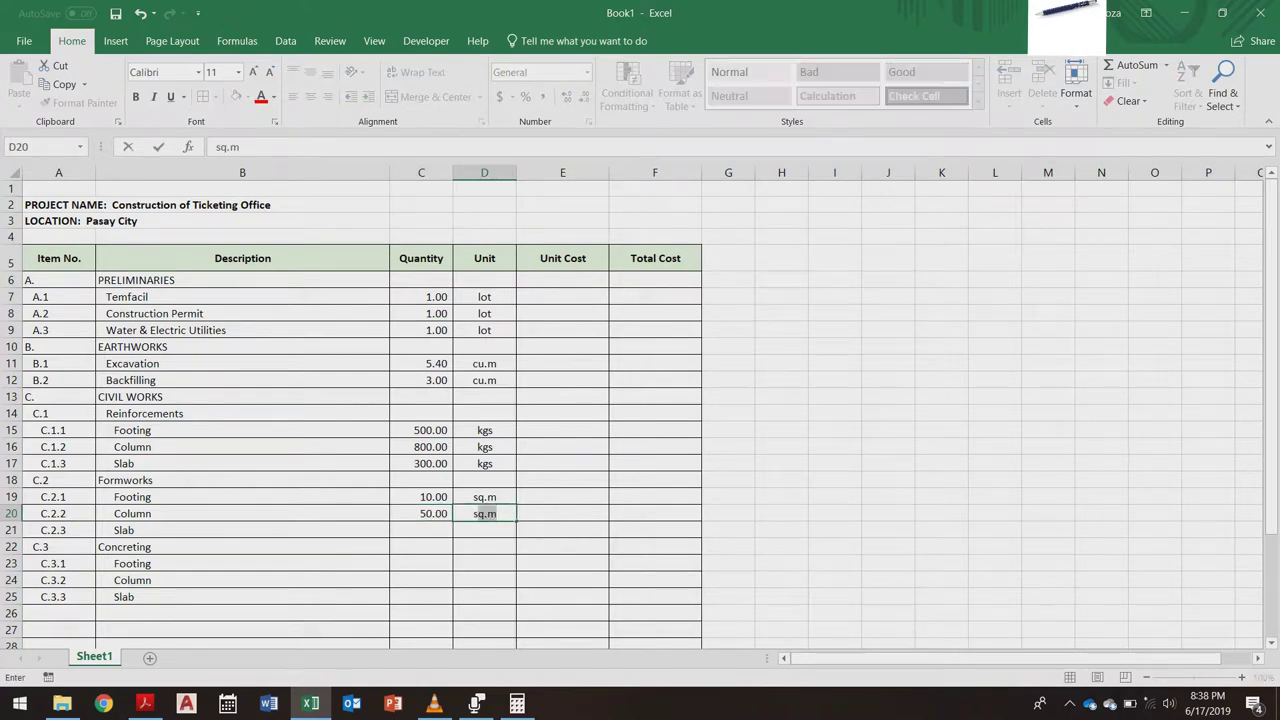
{"action": "key", "text": "Return"}
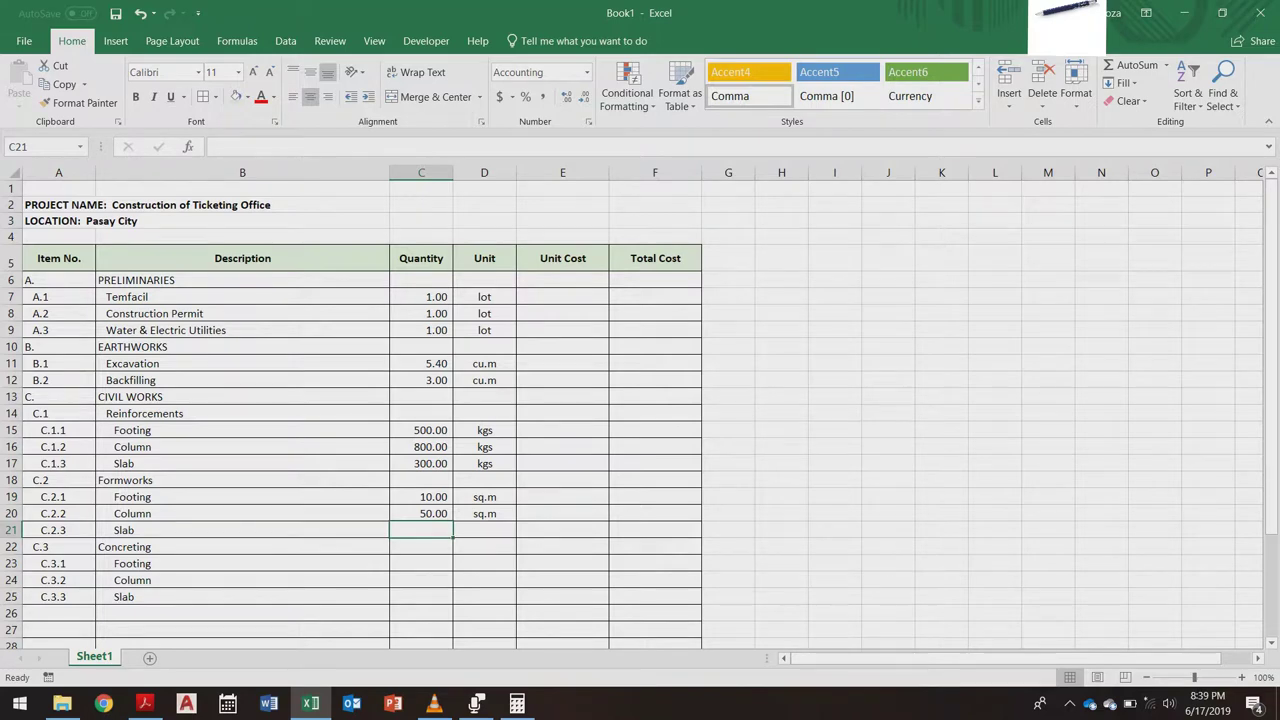
{"action": "type", "text": "0"}
{"action": "key", "text": "Tab"}
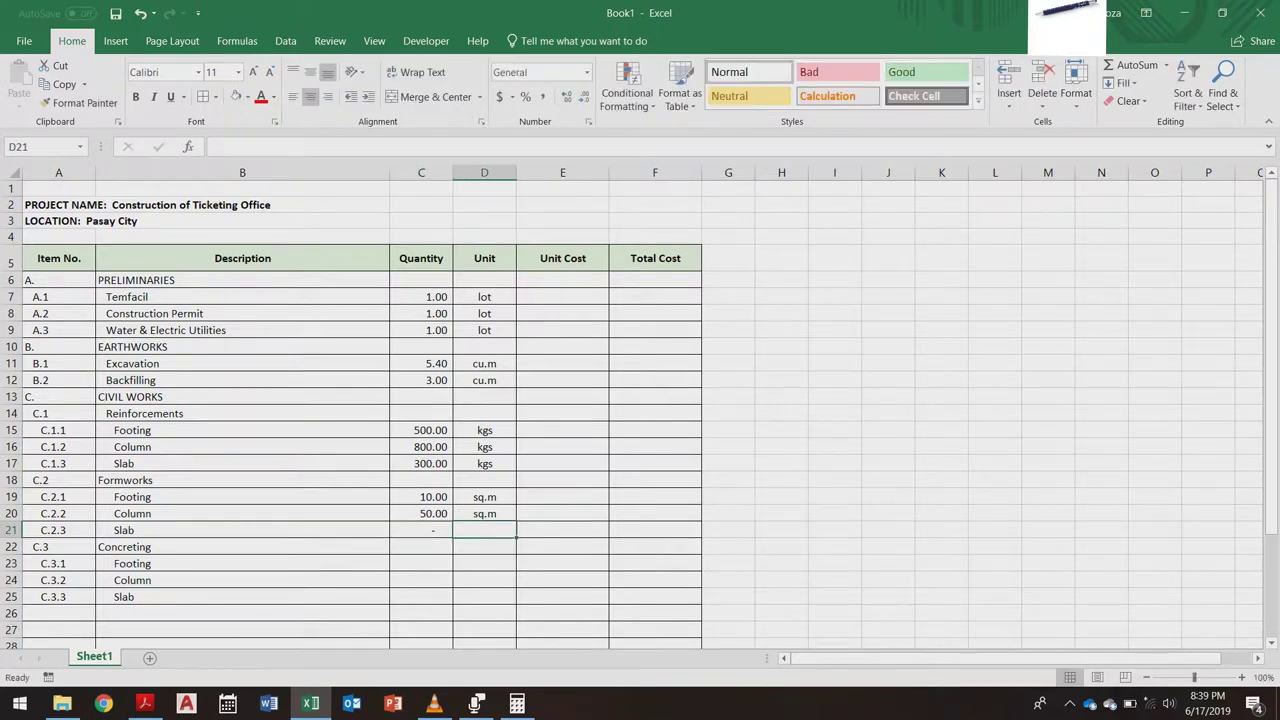
{"action": "type", "text": "s"}
{"action": "key", "text": "Return"}
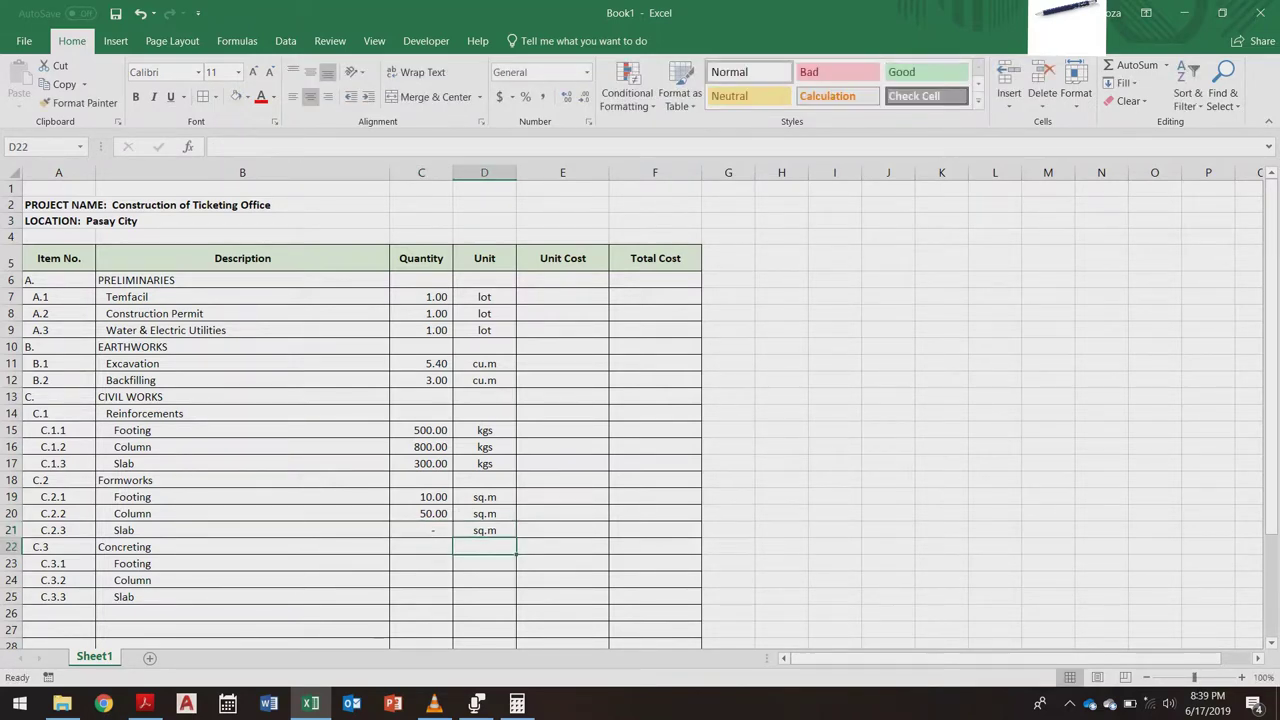
{"action": "left_click", "coordinate": [242, 530]}
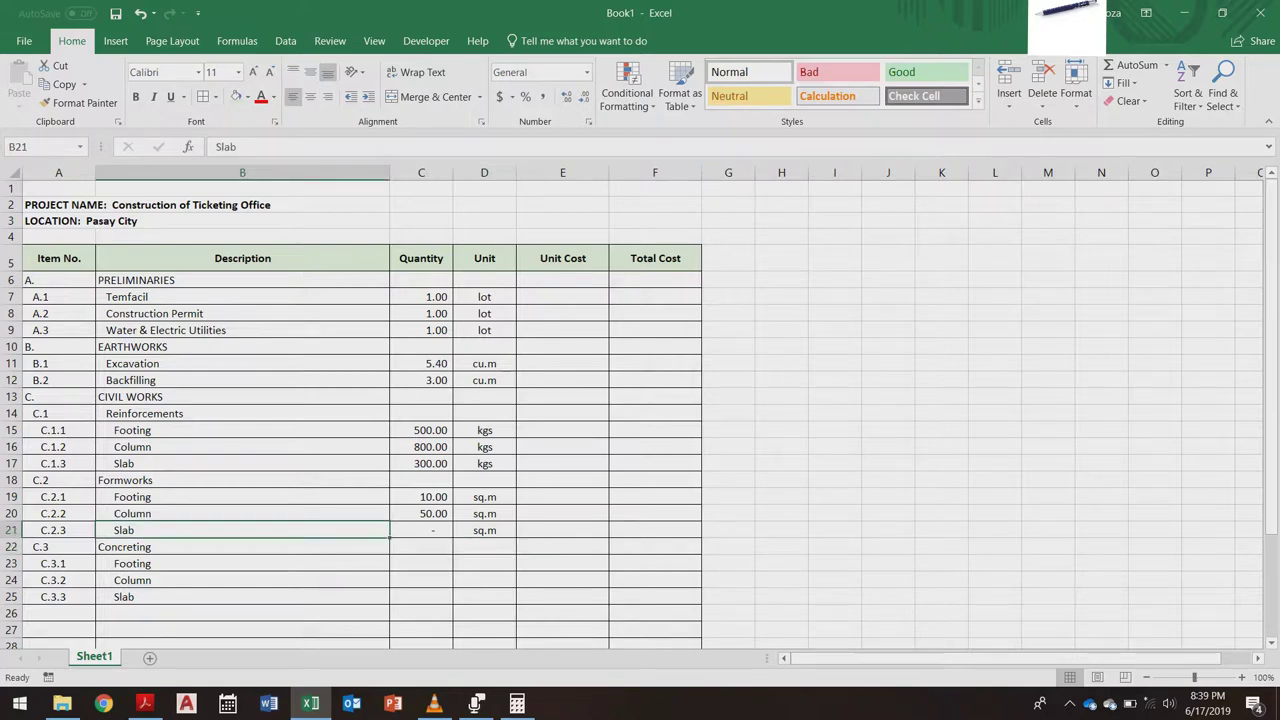
{"action": "scroll", "coordinate": [242, 530], "scroll_direction": "down", "scroll_amount": 1}
{"action": "scroll", "coordinate": [242, 473], "scroll_direction": "down", "scroll_amount": 1}
{"action": "left_click", "coordinate": [242, 473]}
{"action": "key", "text": "Up"}
{"action": "key", "text": "Right"}
{"action": "key", "text": "Right"}
{"action": "key", "text": "Right"}
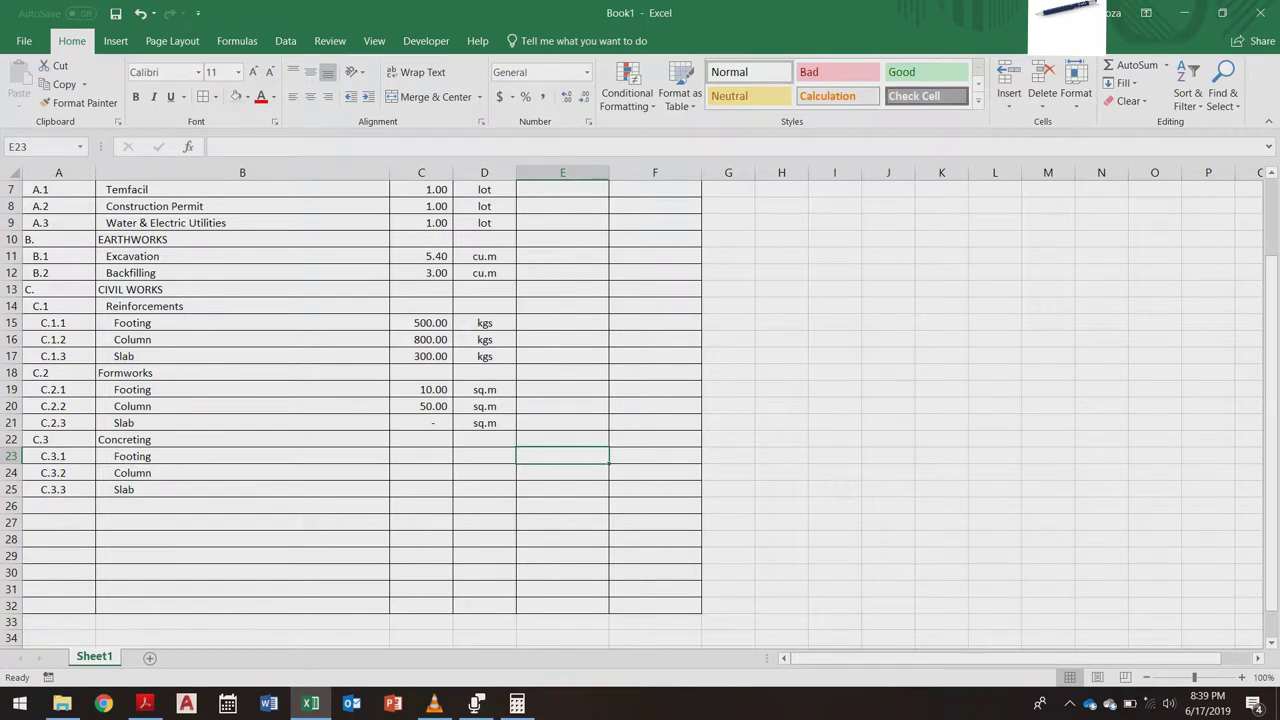
{"action": "key", "text": "Left"}
{"action": "scroll", "coordinate": [640, 415], "scroll_direction": "up", "scroll_amount": 2}
{"action": "scroll", "coordinate": [640, 415], "scroll_direction": "down", "scroll_amount": 2}
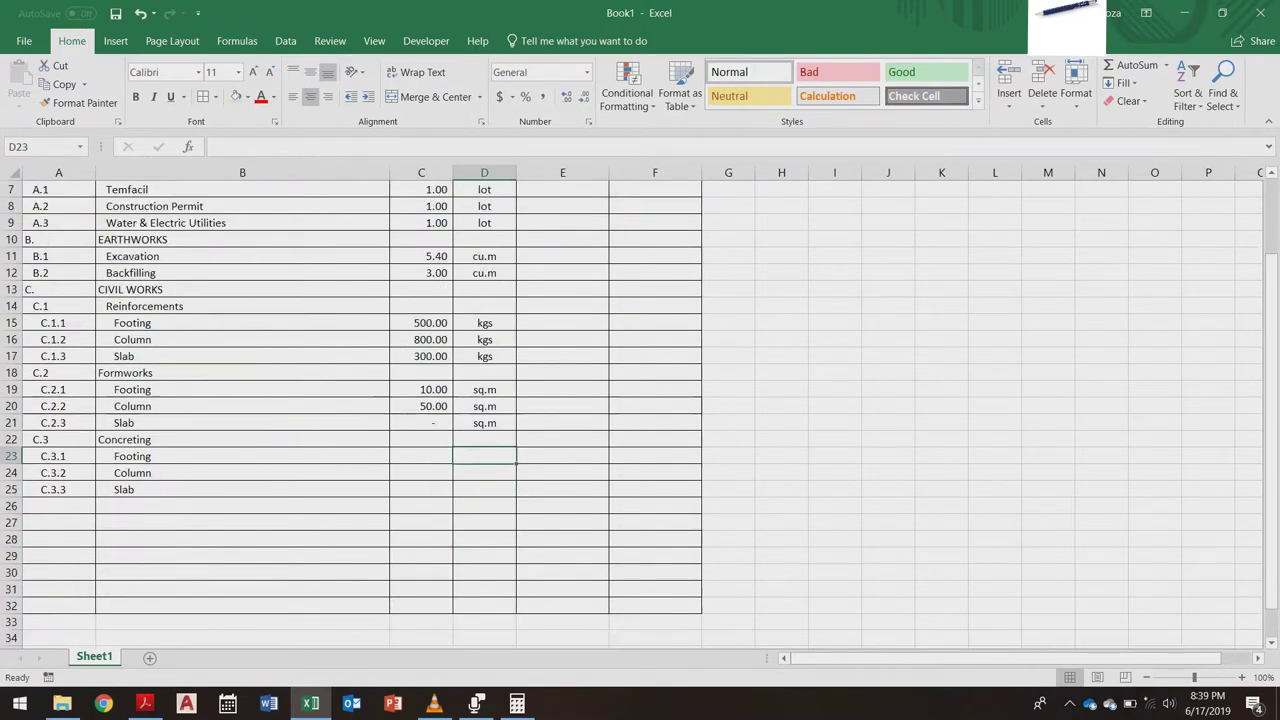
{"action": "key", "text": "Left"}
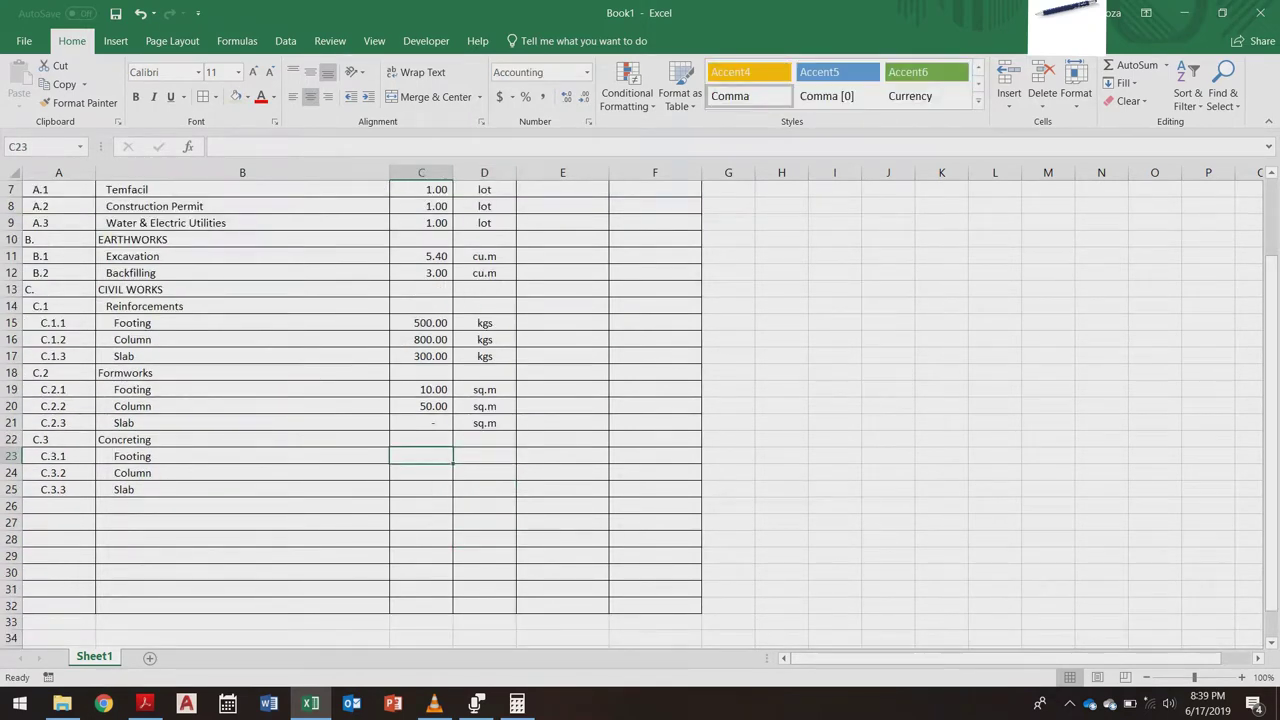
Step: Increase the indent by one level for the descriptions from the Formworks Footing through the Concreting Slab, cells B19 to B25
{"action": "left_click_drag", "start_coordinate": [220, 390], "coordinate": [220, 473]}
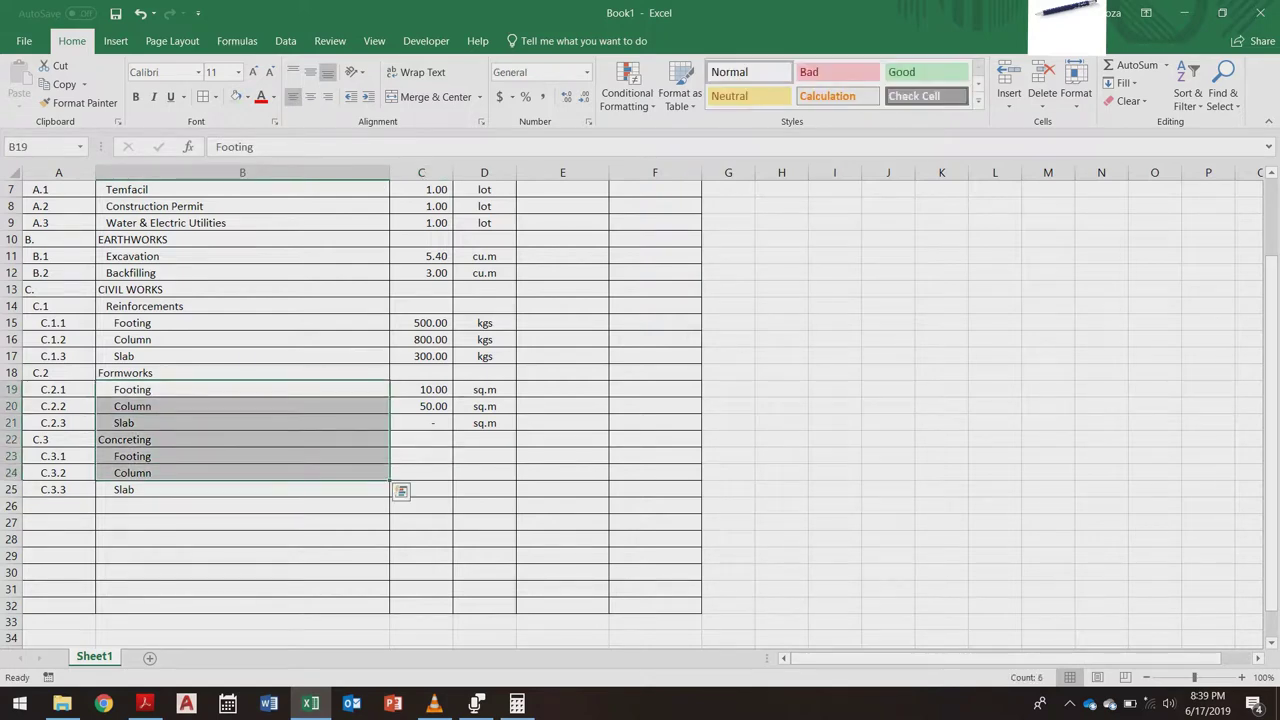
{"action": "left_click", "coordinate": [368, 96]}
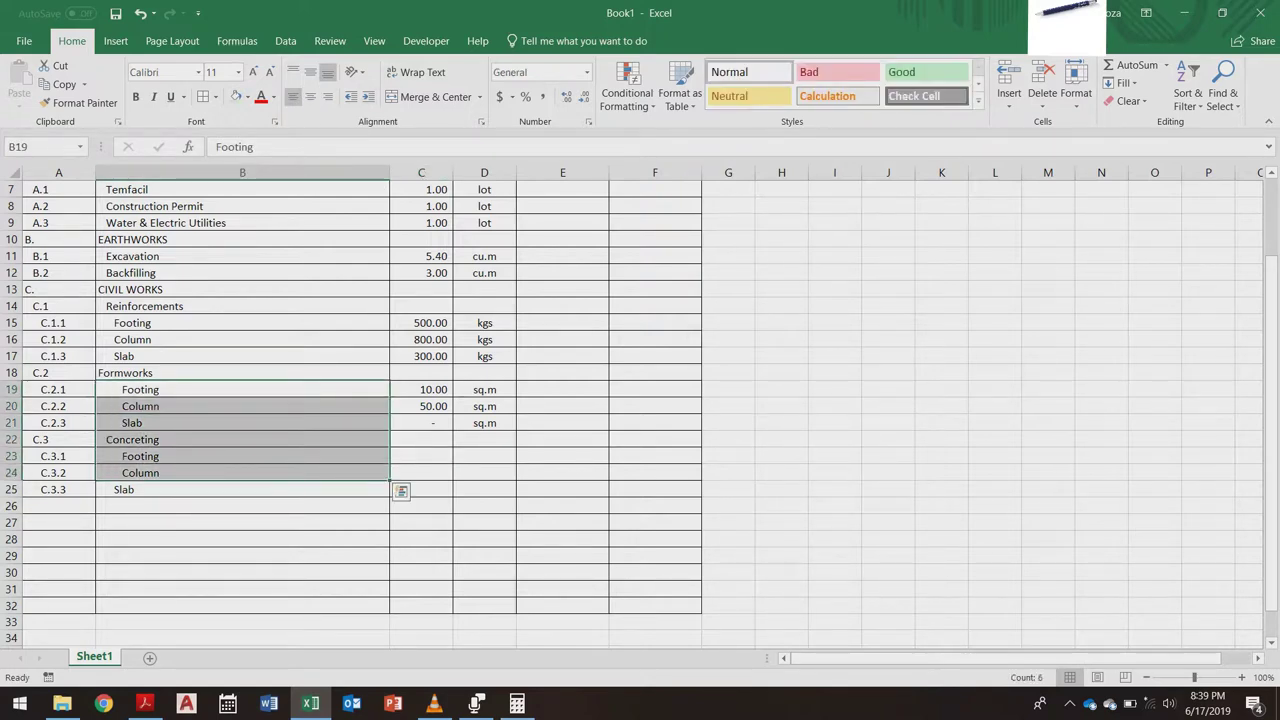
{"action": "left_click", "coordinate": [220, 506]}
{"action": "left_click", "coordinate": [368, 97]}
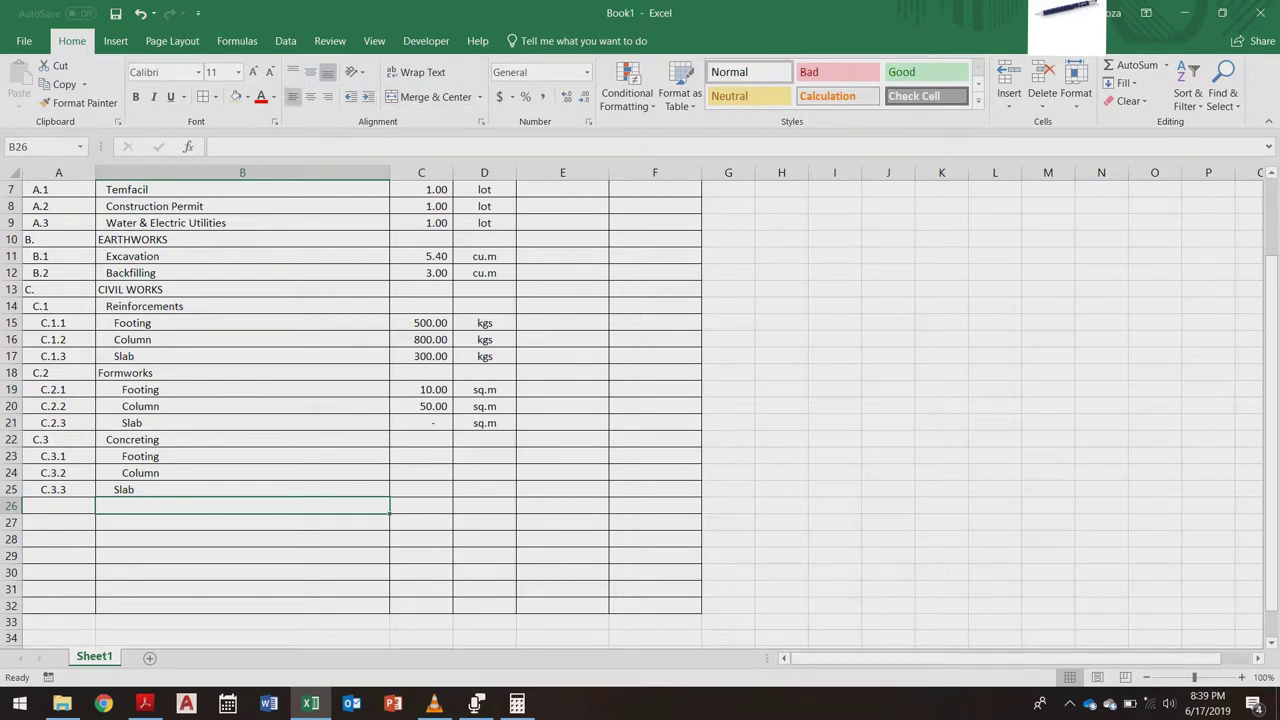
{"action": "left_click", "coordinate": [220, 490]}
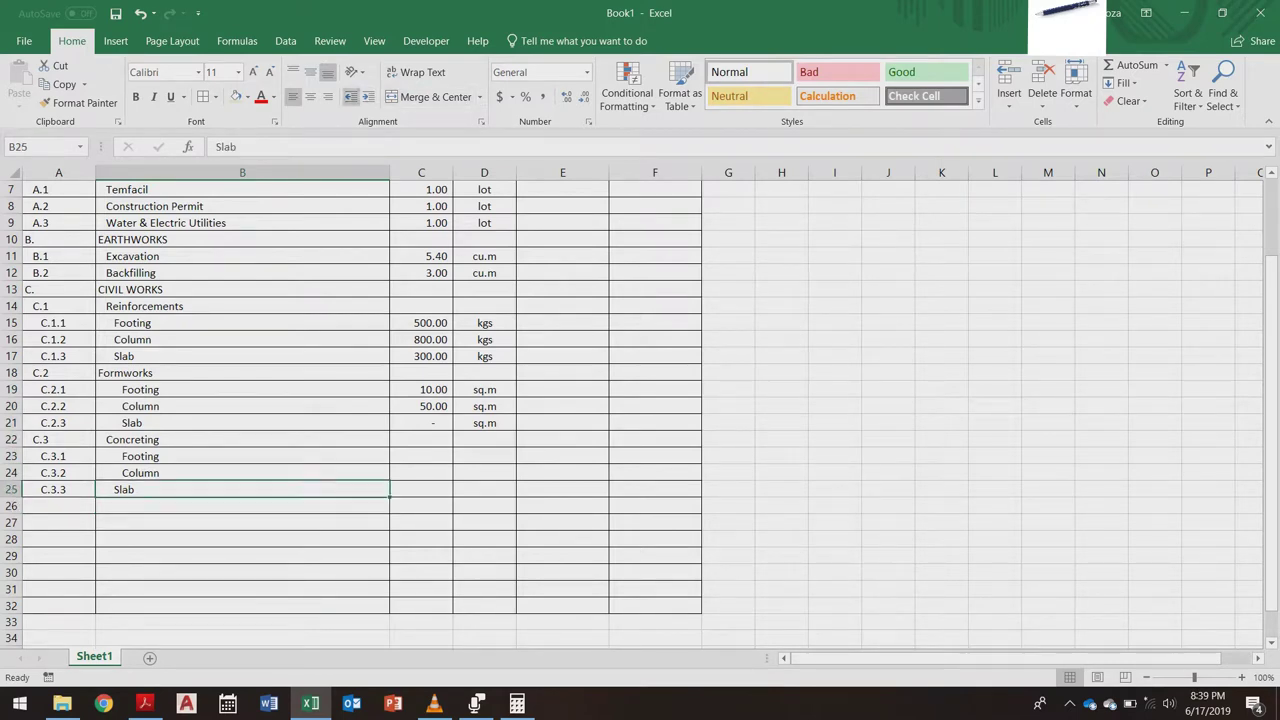
{"action": "left_click", "coordinate": [368, 96]}
Step: Indent the Formworks heading in cell B18 by one level
{"action": "left_click_drag", "start_coordinate": [220, 390], "coordinate": [220, 423]}
{"action": "left_click", "coordinate": [220, 373]}
{"action": "left_click", "coordinate": [368, 96]}
Step: Decrease the indent by one level for the Footing, Column and Slab descriptions under both Formworks and Concreting
{"action": "left_click", "coordinate": [220, 456]}
{"action": "left_click_drag", "start_coordinate": [242, 389], "coordinate": [242, 490]}
{"action": "key", "text": "ctrl+v"}
{"action": "left_click", "coordinate": [350, 96]}
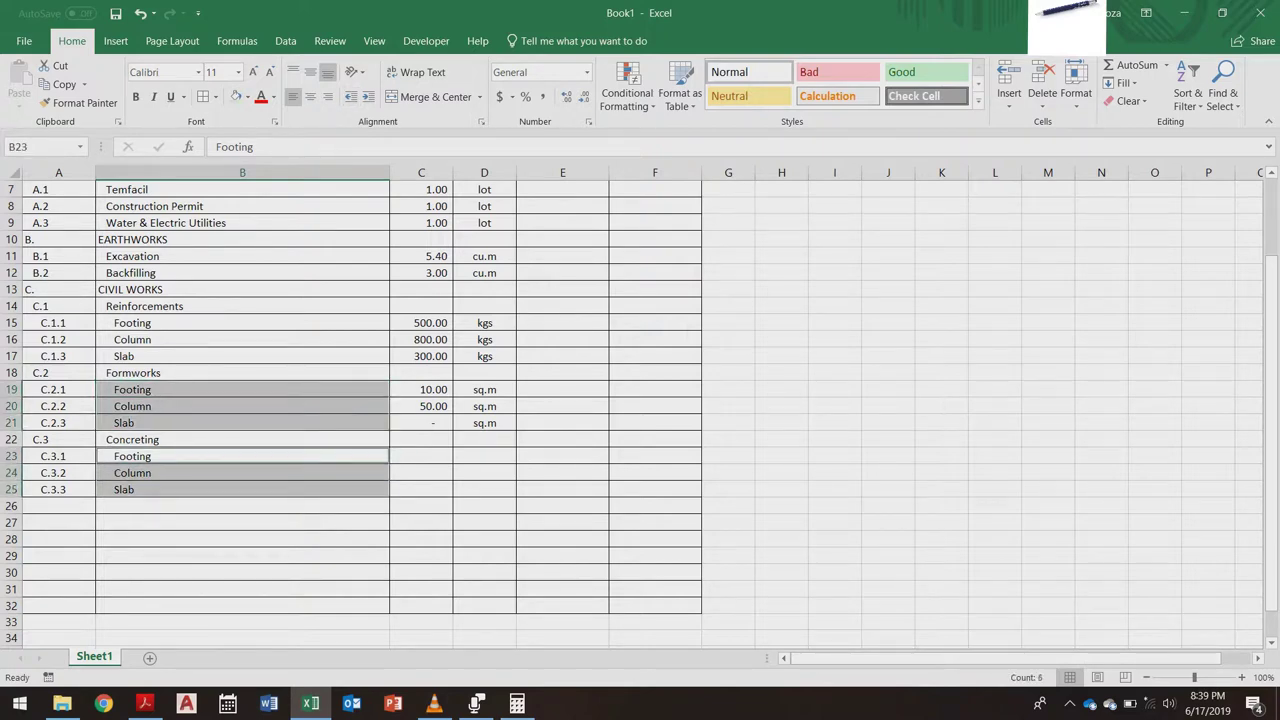
{"action": "left_click", "coordinate": [242, 539]}
Step: Enter a quantity of 5 with the unit cu.m for the Concreting Footing item, C.3.1
{"action": "left_click", "coordinate": [421, 456]}
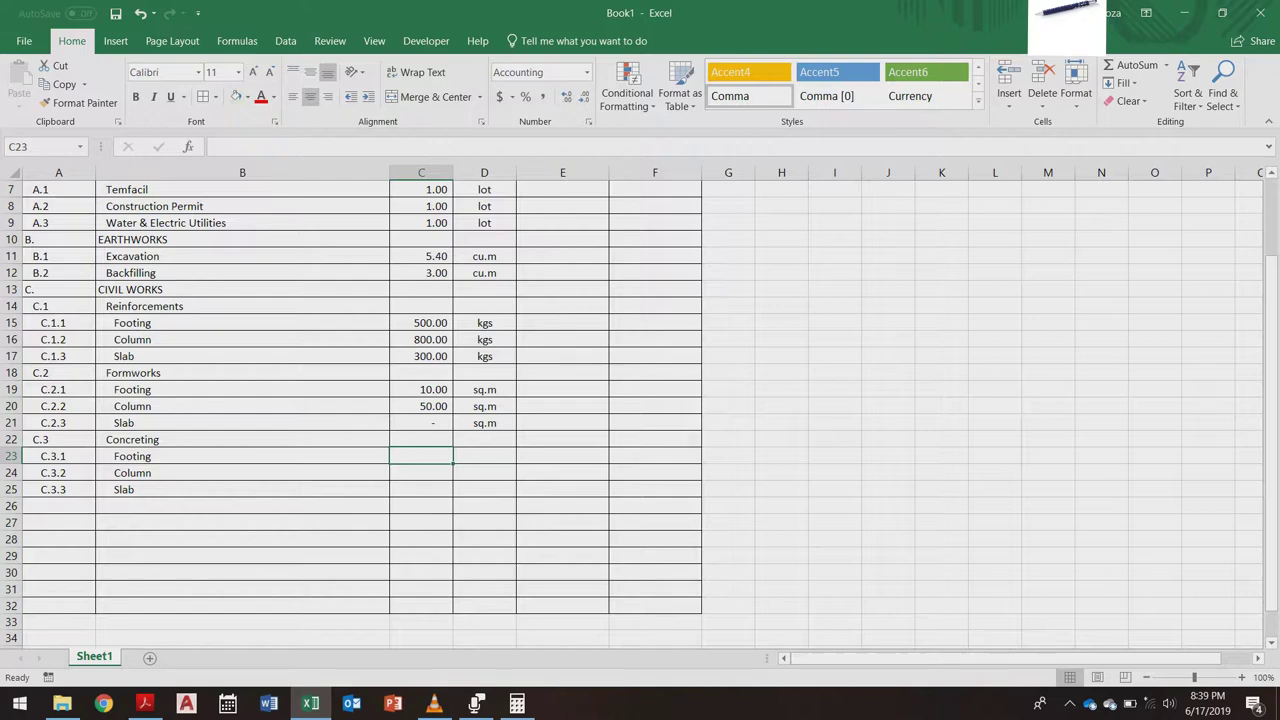
{"action": "type", "text": "15"}
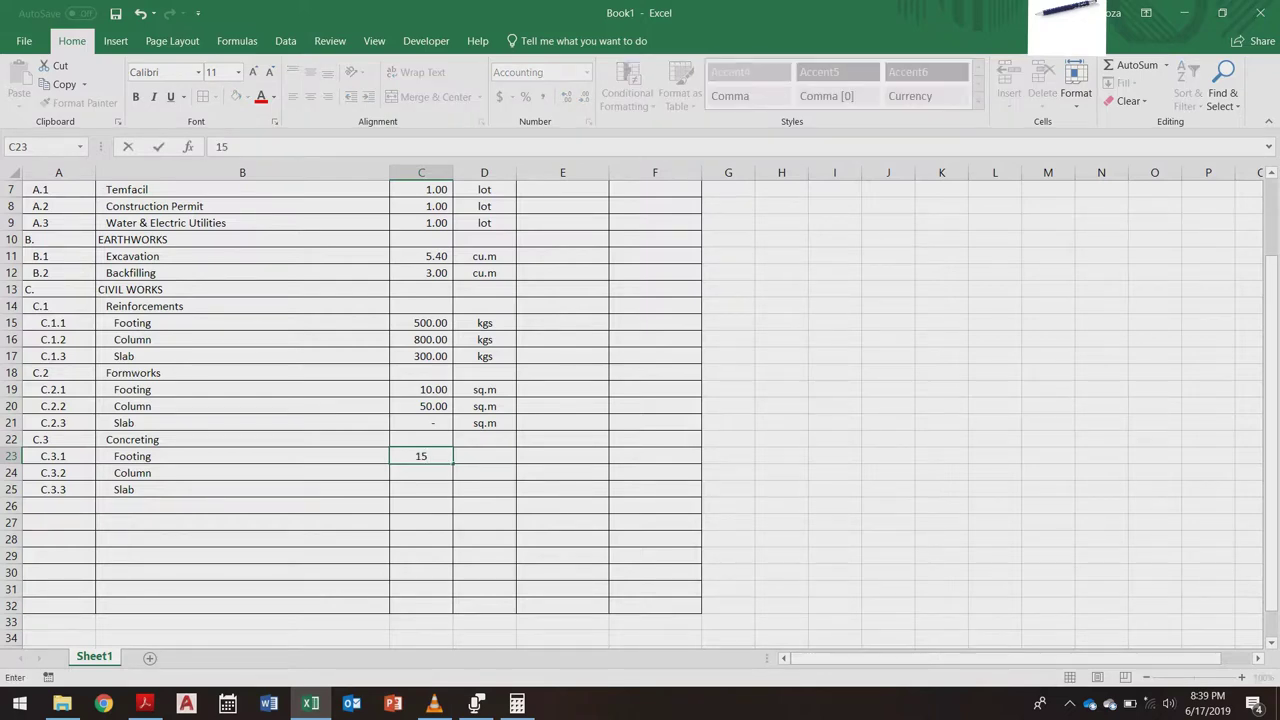
{"action": "key", "text": "Tab"}
{"action": "key", "text": "Left"}
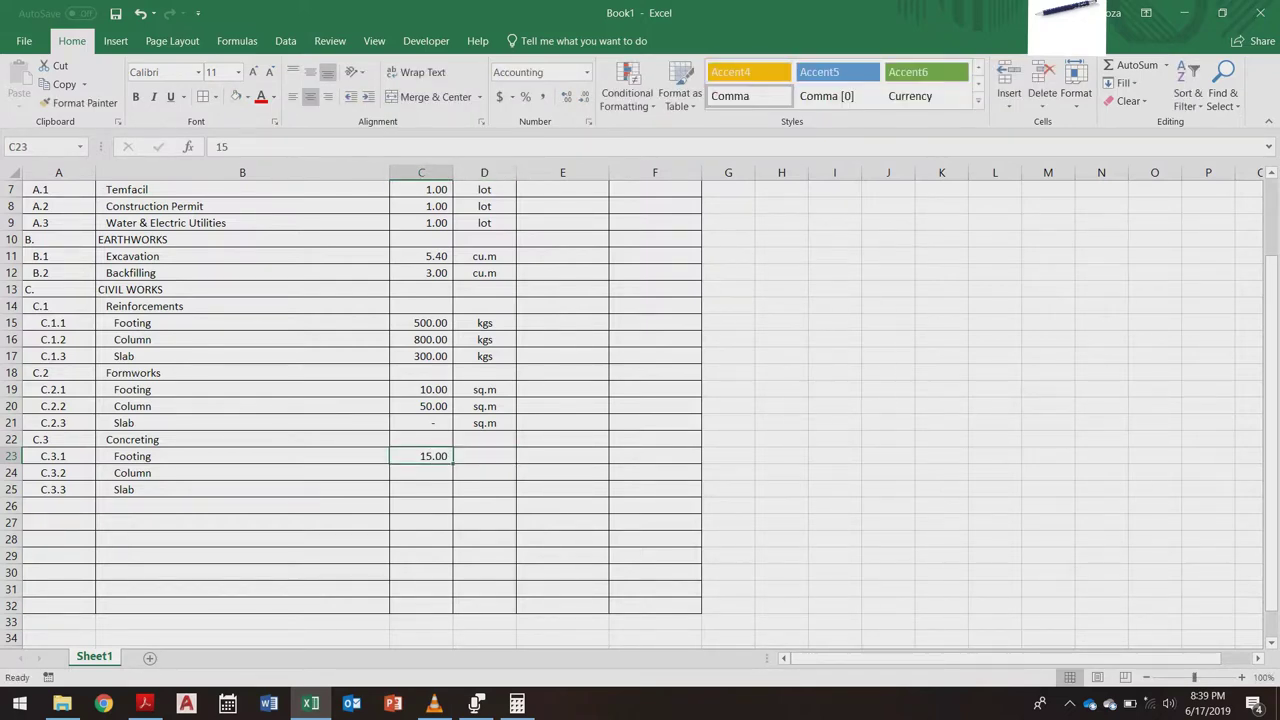
{"action": "type", "text": "5"}
{"action": "key", "text": "Tab"}
{"action": "type", "text": "cu."}
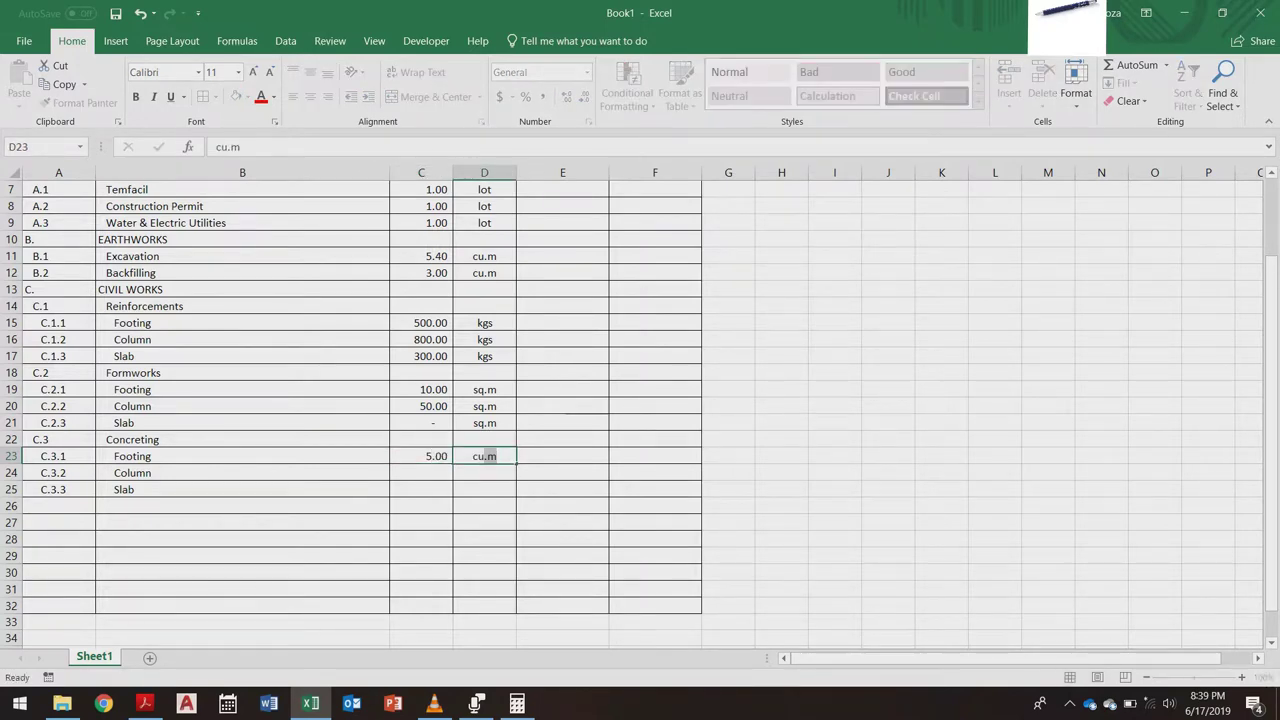
{"action": "key", "text": "Return"}
Step: Enter quantities of 10 for the Concreting Column and 3 for the Concreting Slab, both with the unit cu.m
{"action": "type", "text": "10"}
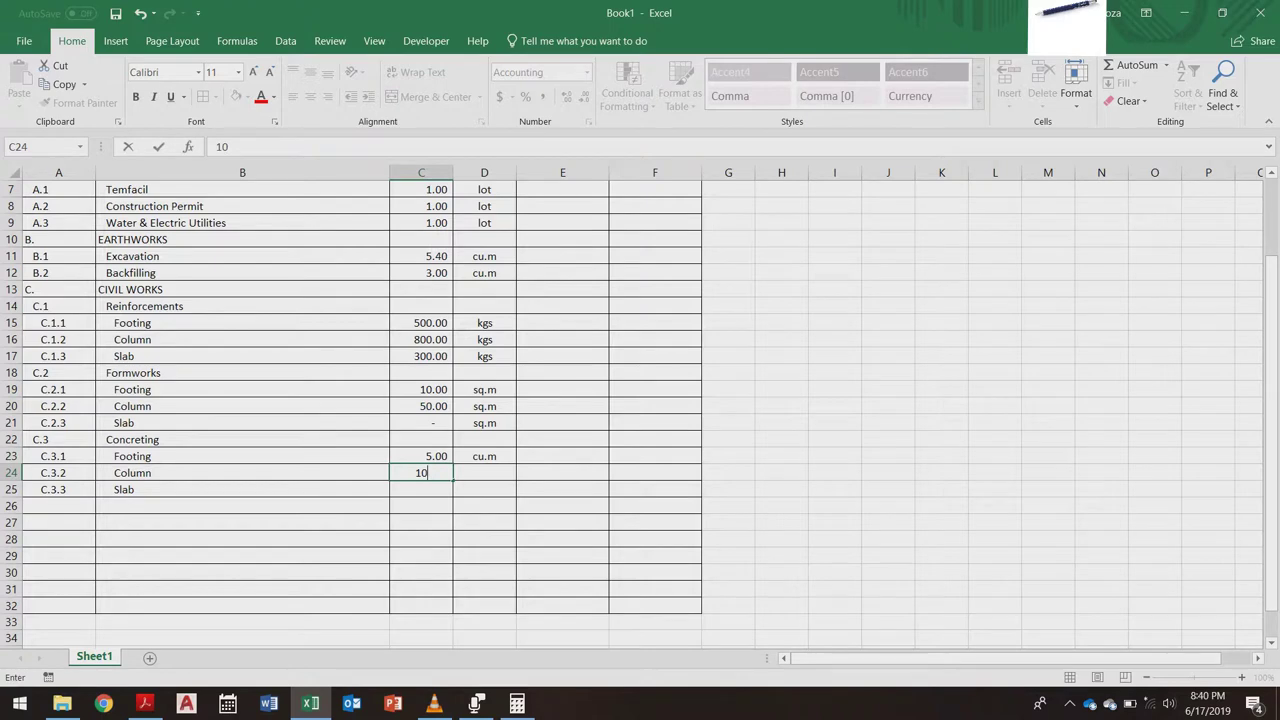
{"action": "key", "text": "Tab"}
{"action": "type", "text": "cu."}
{"action": "key", "text": "Return"}
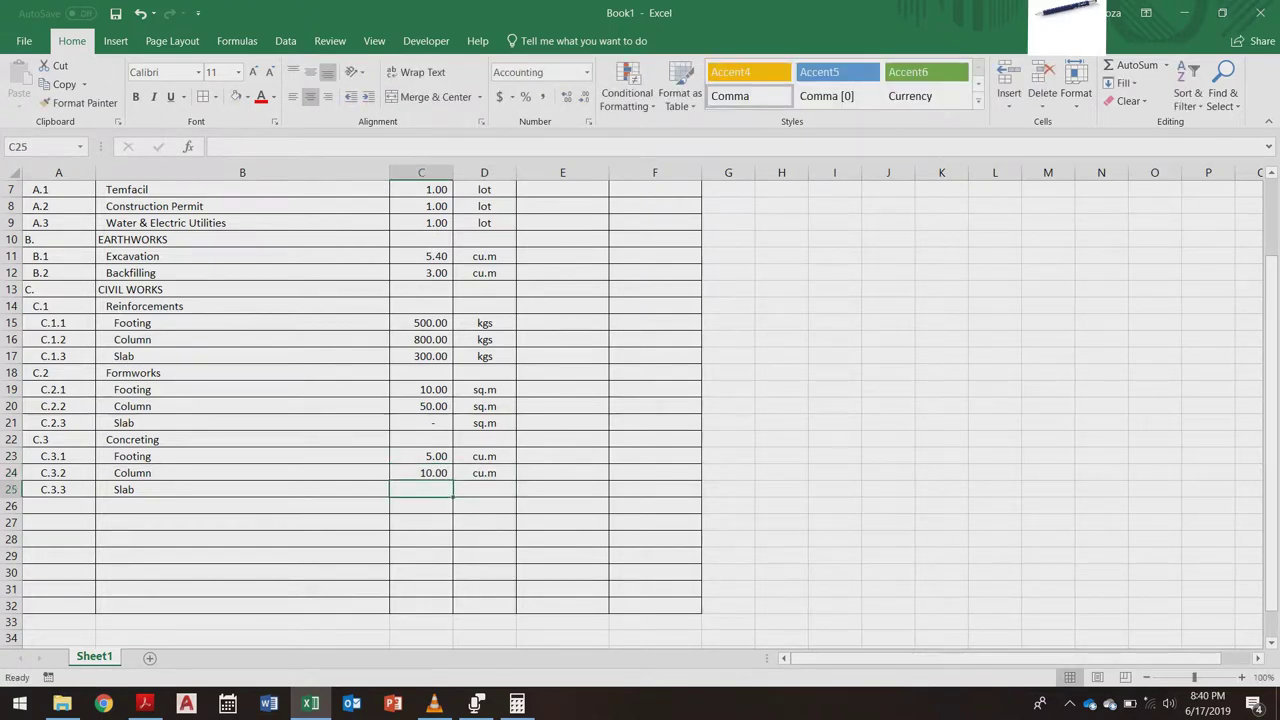
{"action": "type", "text": "3"}
{"action": "key", "text": "Tab"}
{"action": "type", "text": "cu."}
{"action": "key", "text": "Return"}
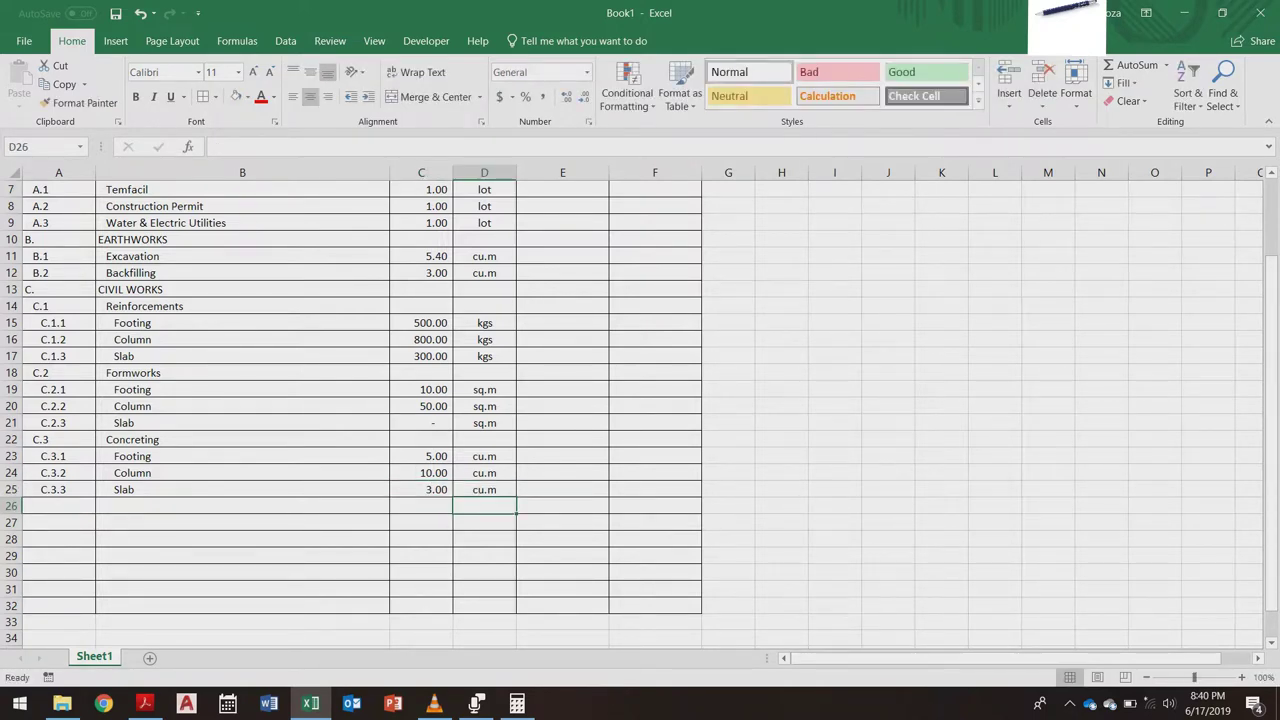
Step: Change the quantity of the Concreting Footing item, C.3.1, to 2
{"action": "left_click", "coordinate": [421, 456]}
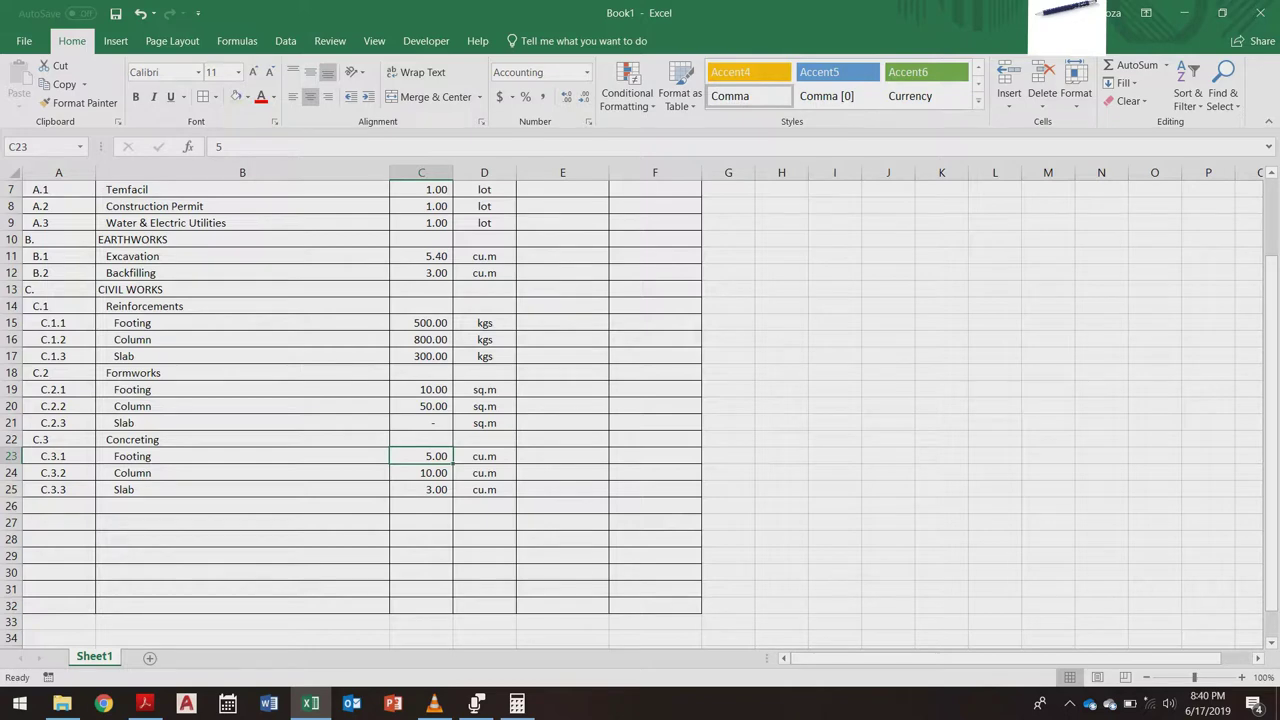
{"action": "type", "text": "2"}
{"action": "left_click", "coordinate": [421, 556]}
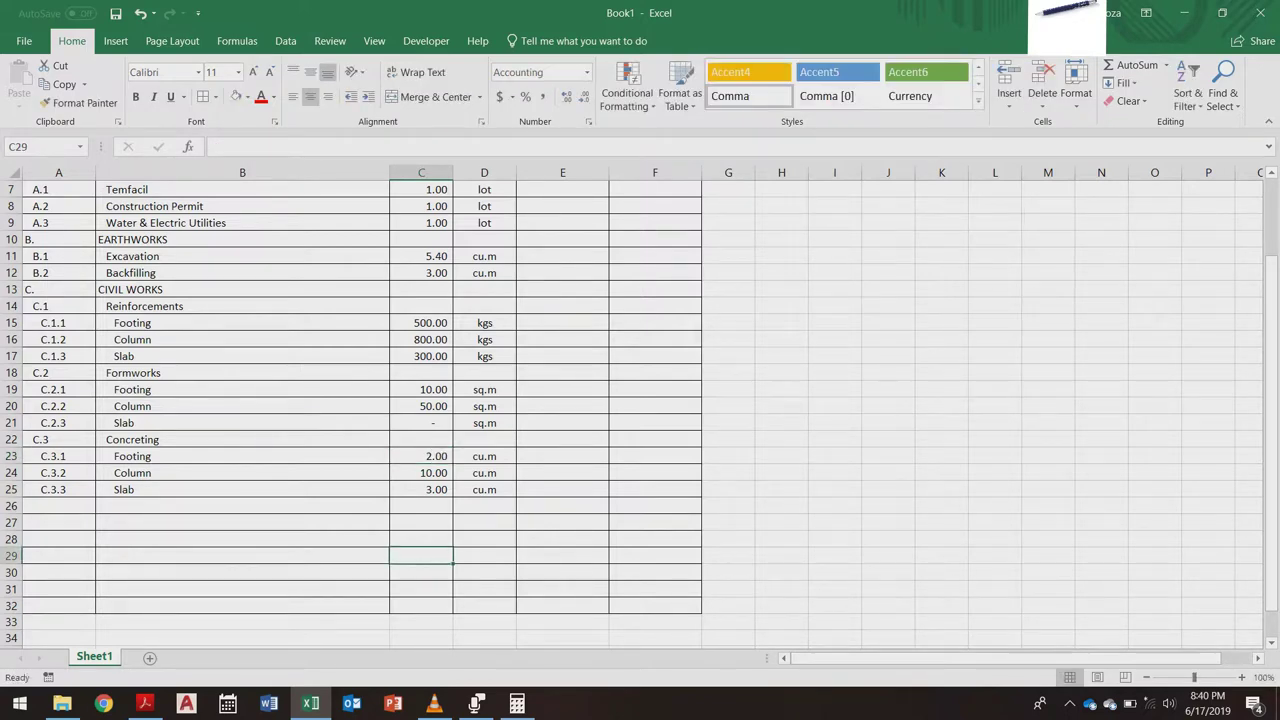
Step: Add the heading Masonry Works in description cell B26, below the Concreting items
{"action": "scroll", "coordinate": [640, 400], "scroll_direction": "up", "scroll_amount": 2}
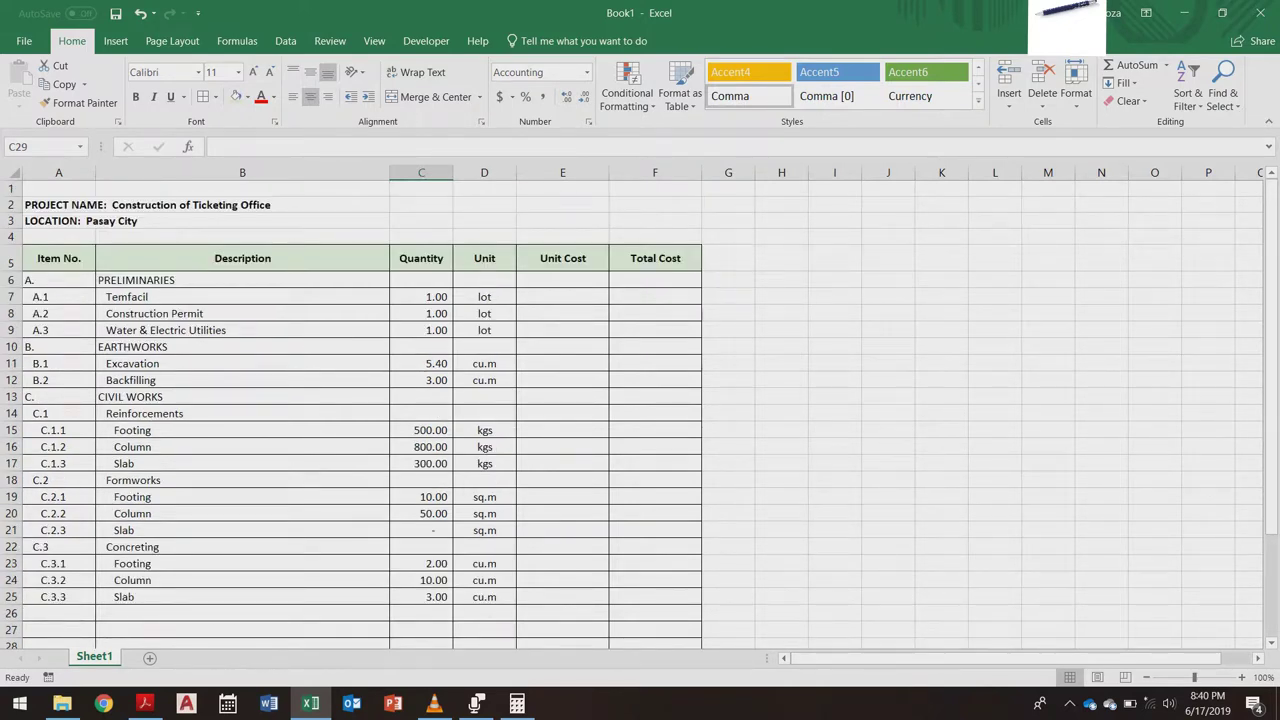
{"action": "scroll", "coordinate": [640, 400], "scroll_direction": "down", "scroll_amount": 2}
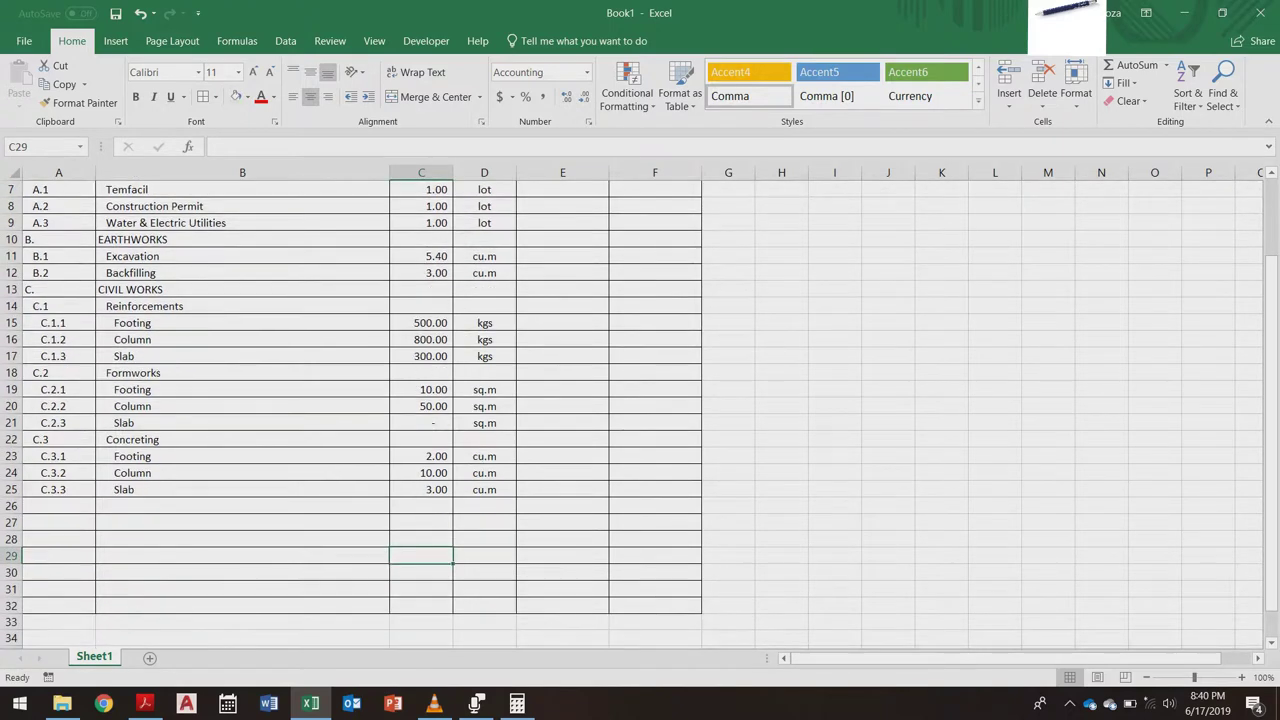
{"action": "scroll", "coordinate": [640, 400], "scroll_direction": "up", "scroll_amount": 2}
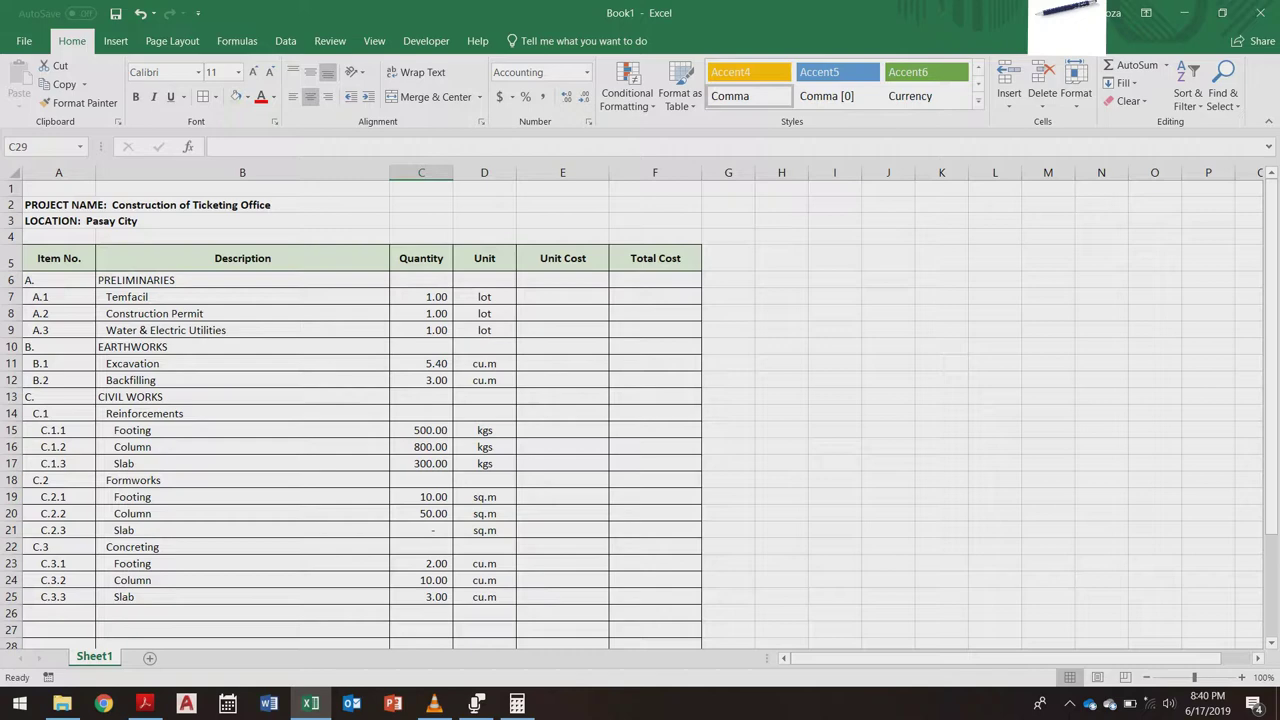
{"action": "scroll", "coordinate": [640, 400], "scroll_direction": "down", "scroll_amount": 1}
{"action": "left_click", "coordinate": [59, 565]}
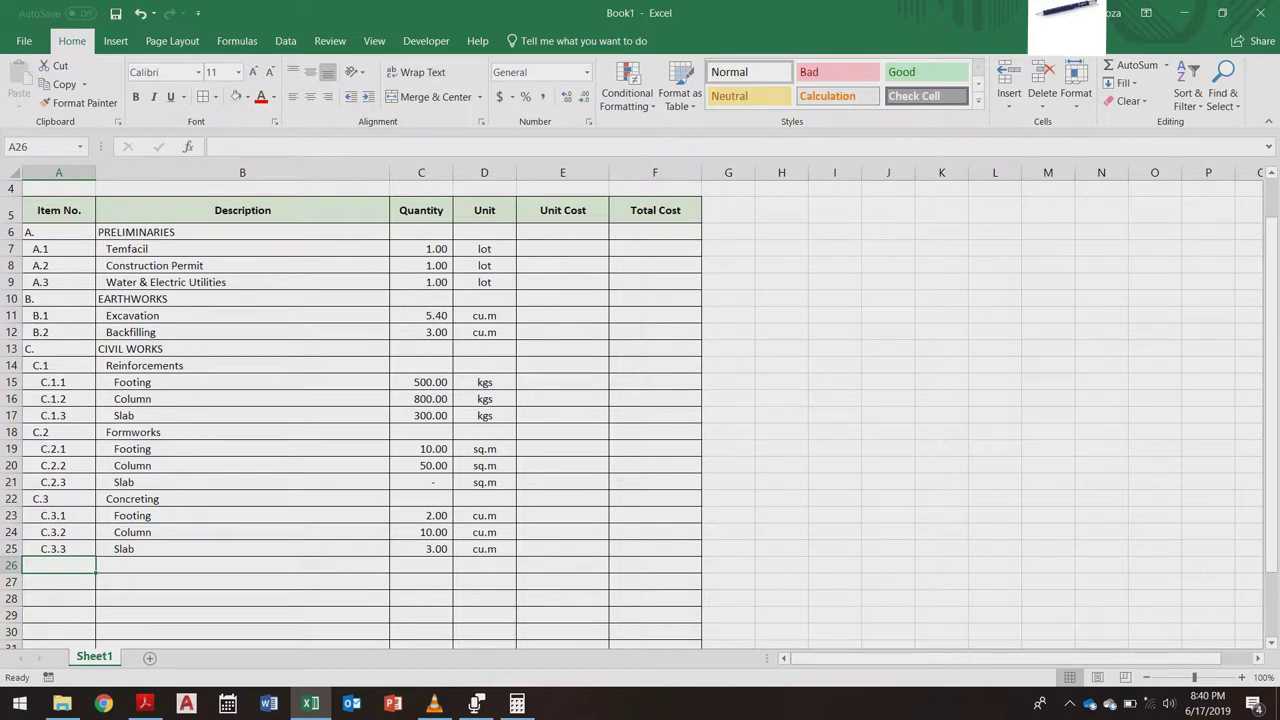
{"action": "left_click", "coordinate": [242, 565]}
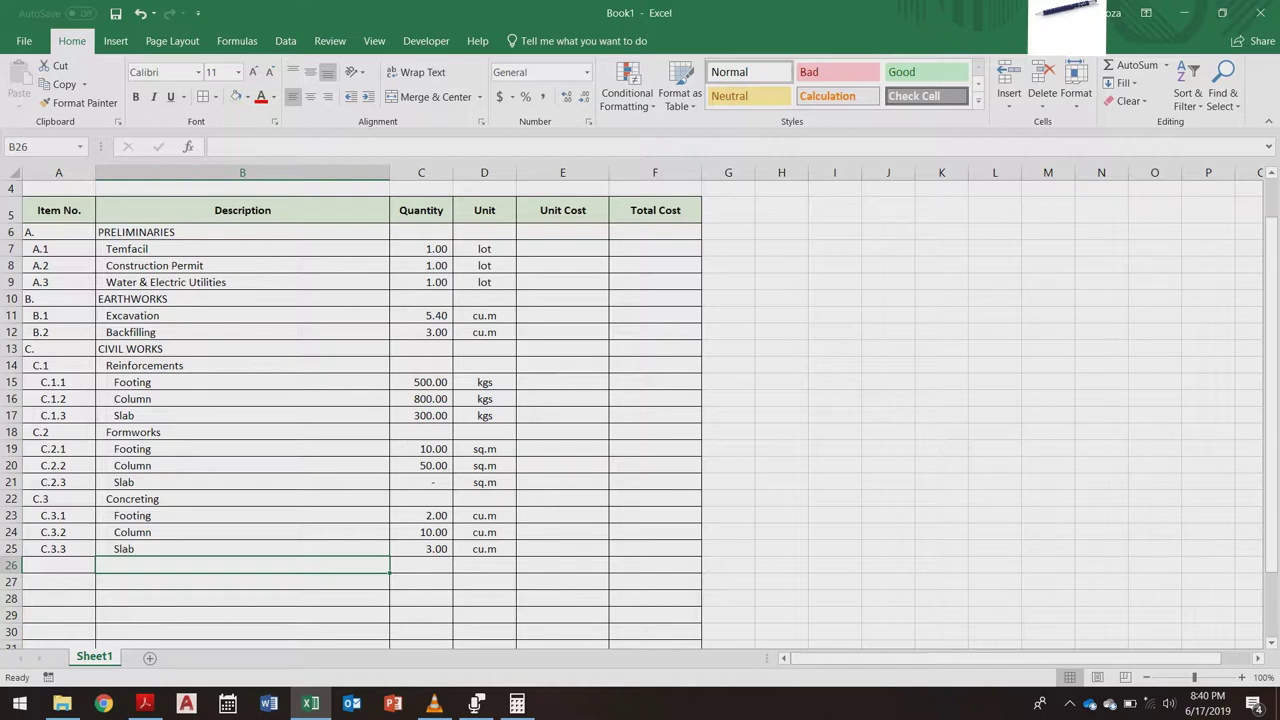
{"action": "type", "text": "Masonry Works"}
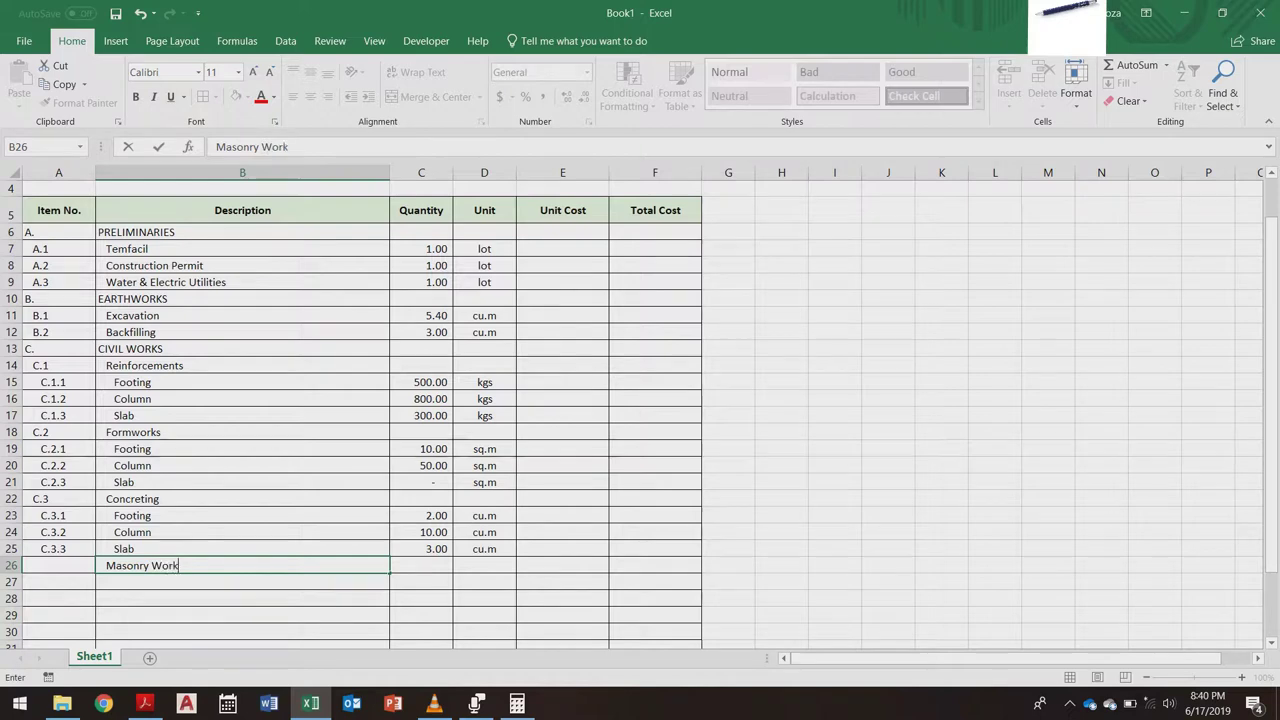
{"action": "key", "text": "Return"}
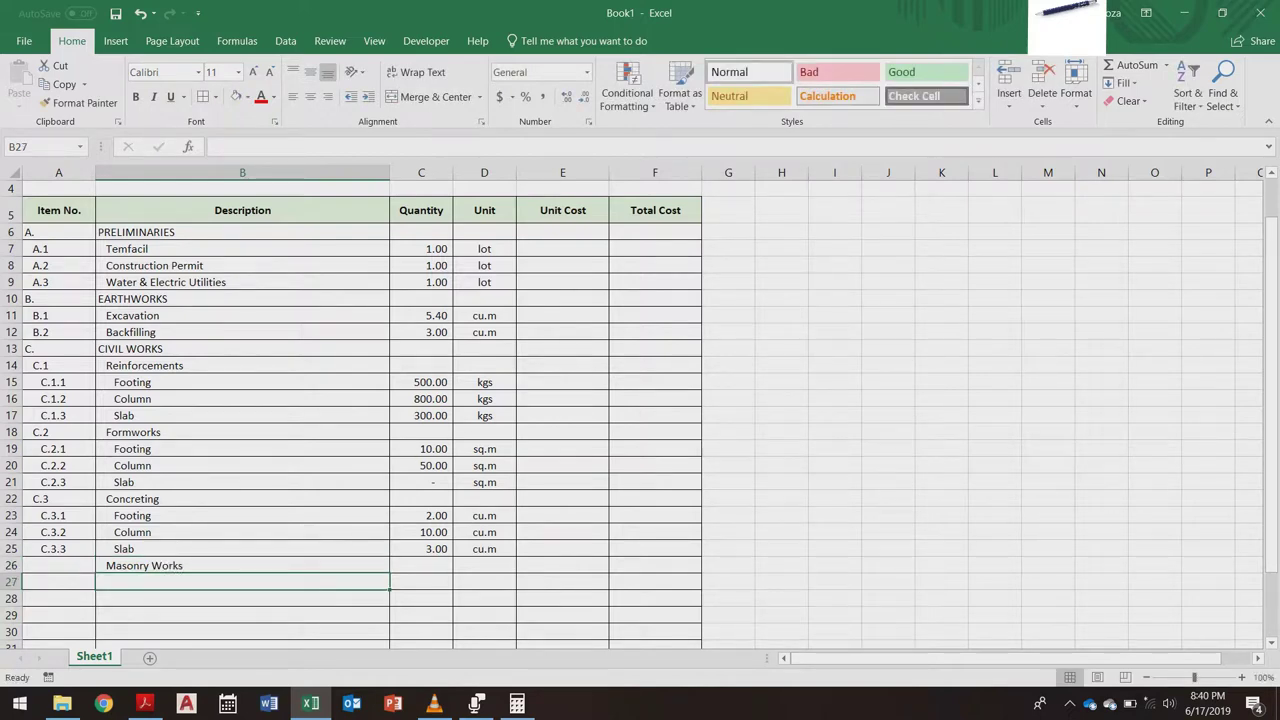
Step: Number the Masonry Works heading C.4 in cell A26 and indent that number by one level
{"action": "key", "text": "Left"}
{"action": "key", "text": "Down"}
{"action": "key", "text": "Up"}
{"action": "key", "text": "Up"}
{"action": "type", "text": "C.4"}
{"action": "key", "text": "Return"}
{"action": "key", "text": "Up"}
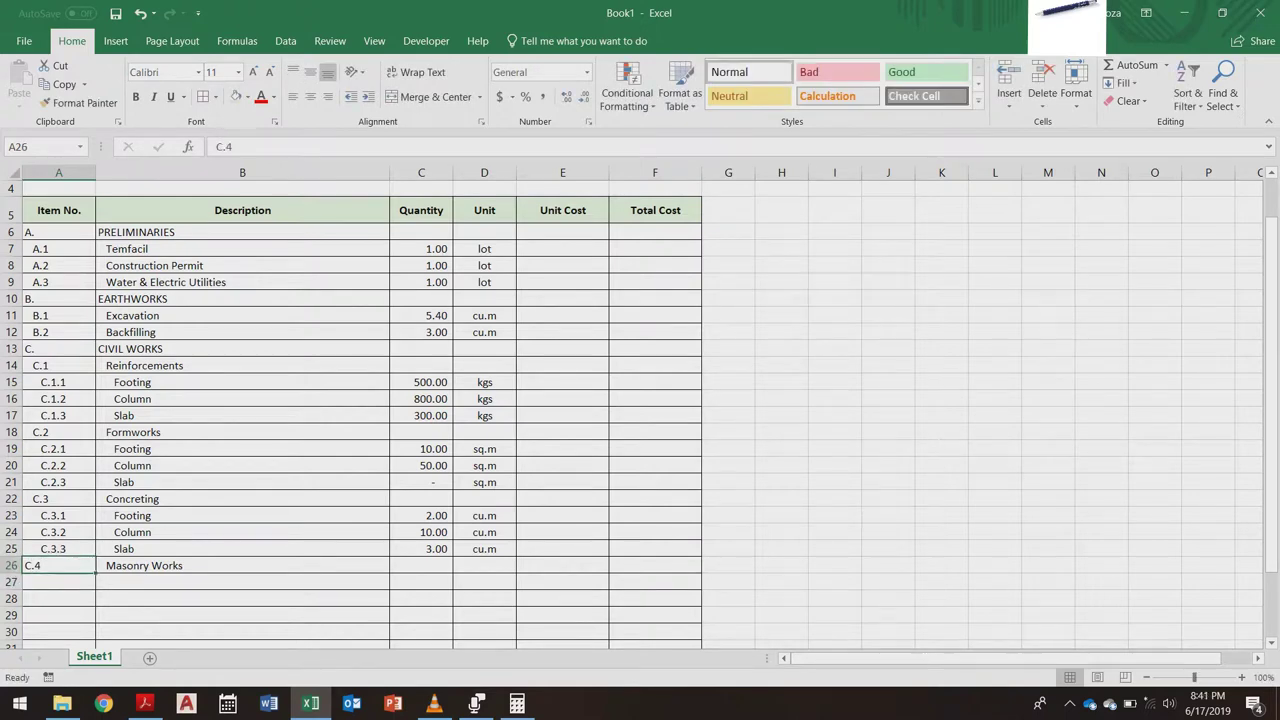
{"action": "left_click", "coordinate": [367, 96]}
{"action": "key", "text": "Down"}
{"action": "key", "text": "Down"}
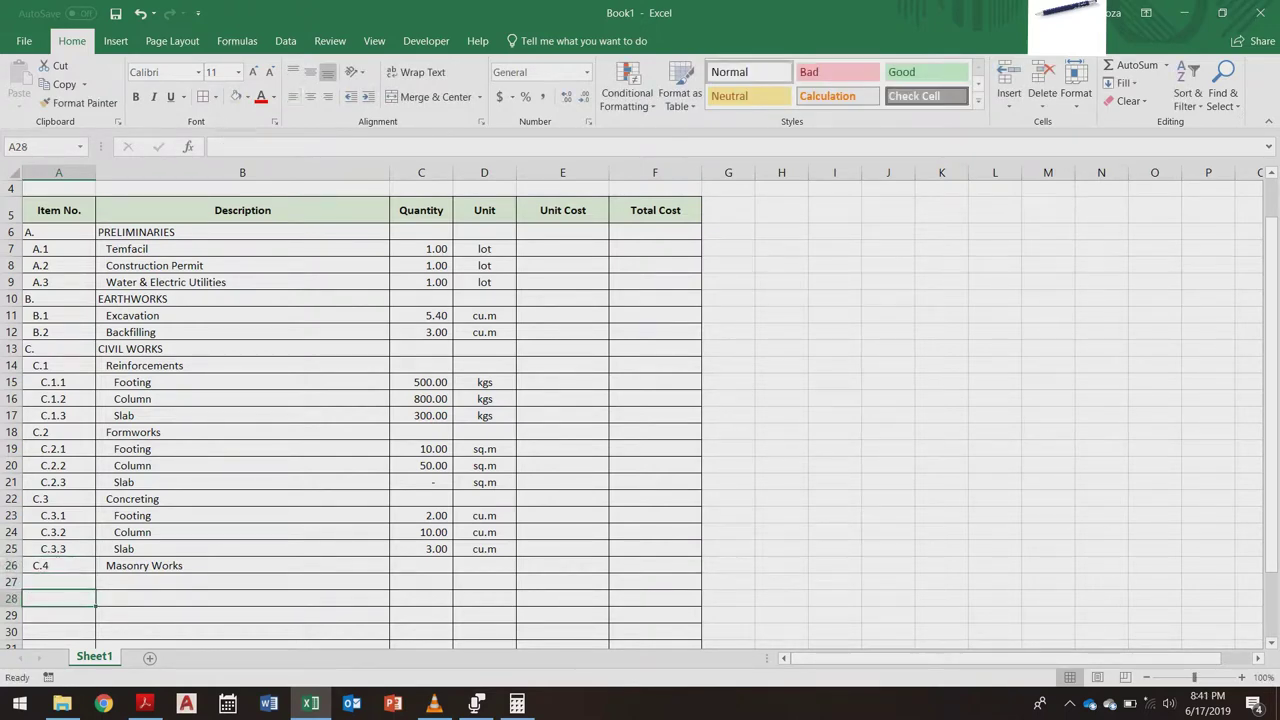
Step: Add the descriptions CHB Laying and Plastering under Masonry Works, in cells B27 and B28
{"action": "key", "text": "Up"}
{"action": "key", "text": "Right"}
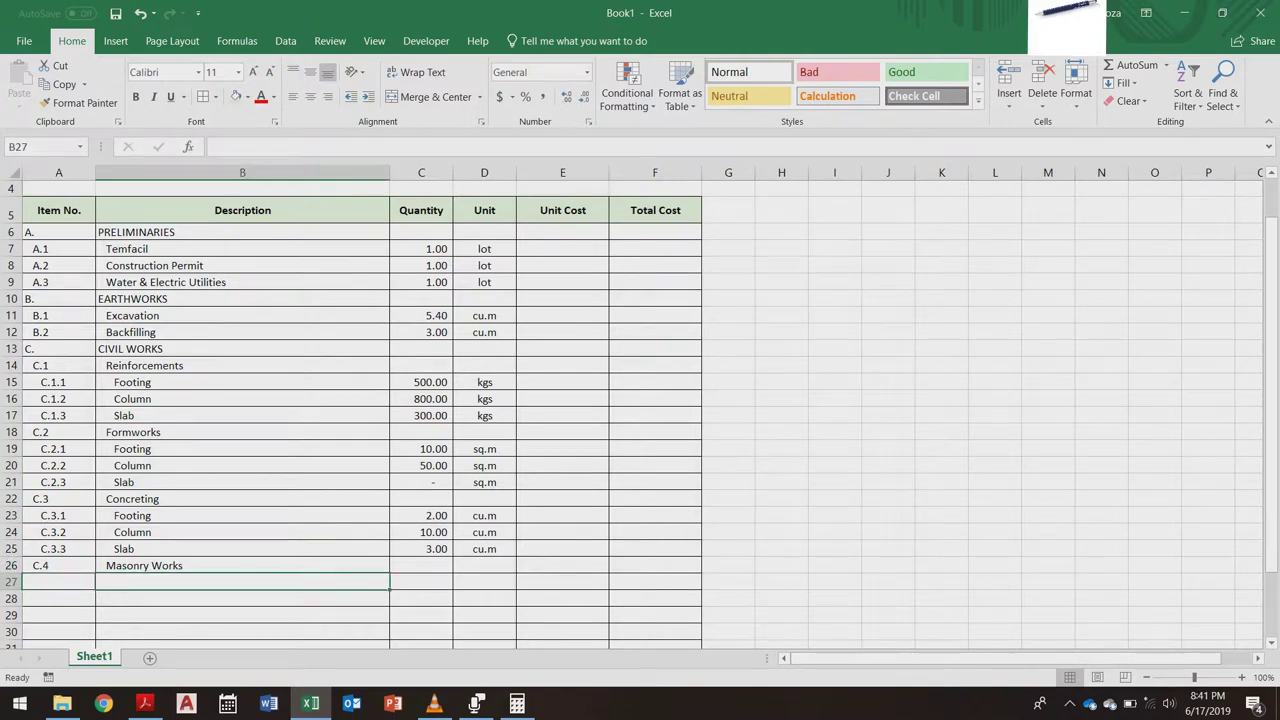
{"action": "type", "text": "CHB Laying"}
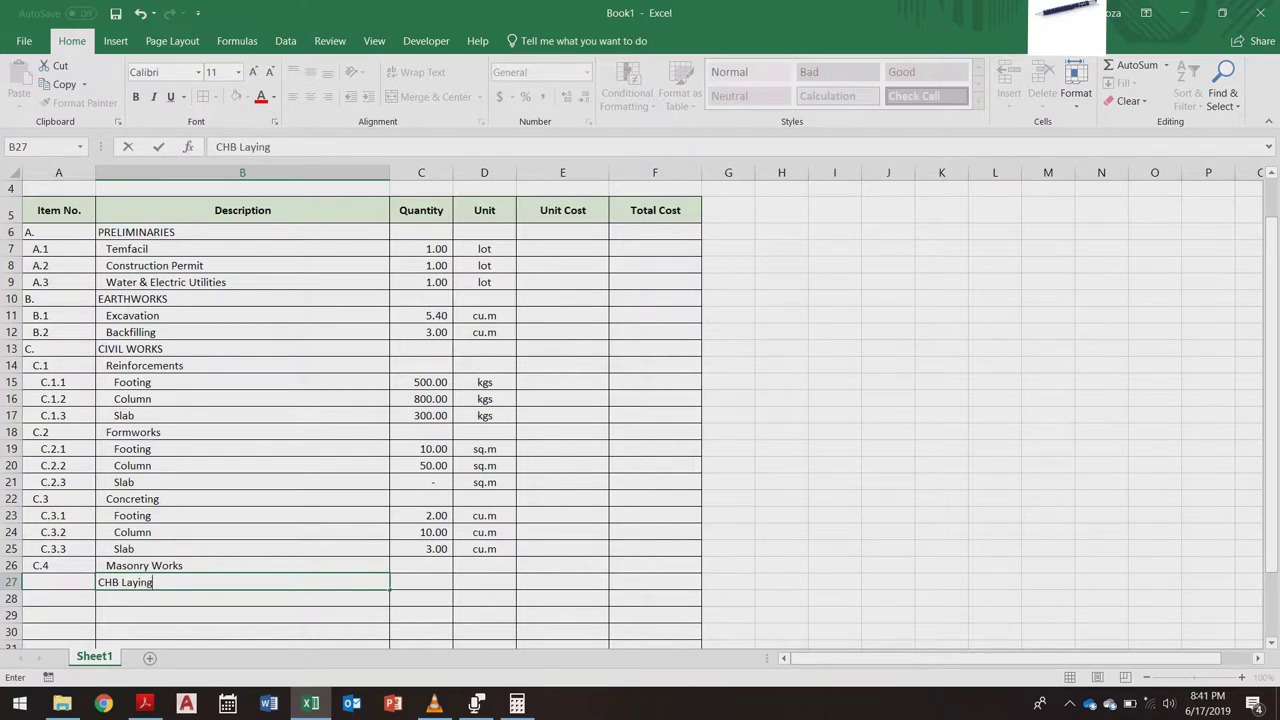
{"action": "key", "text": "Return"}
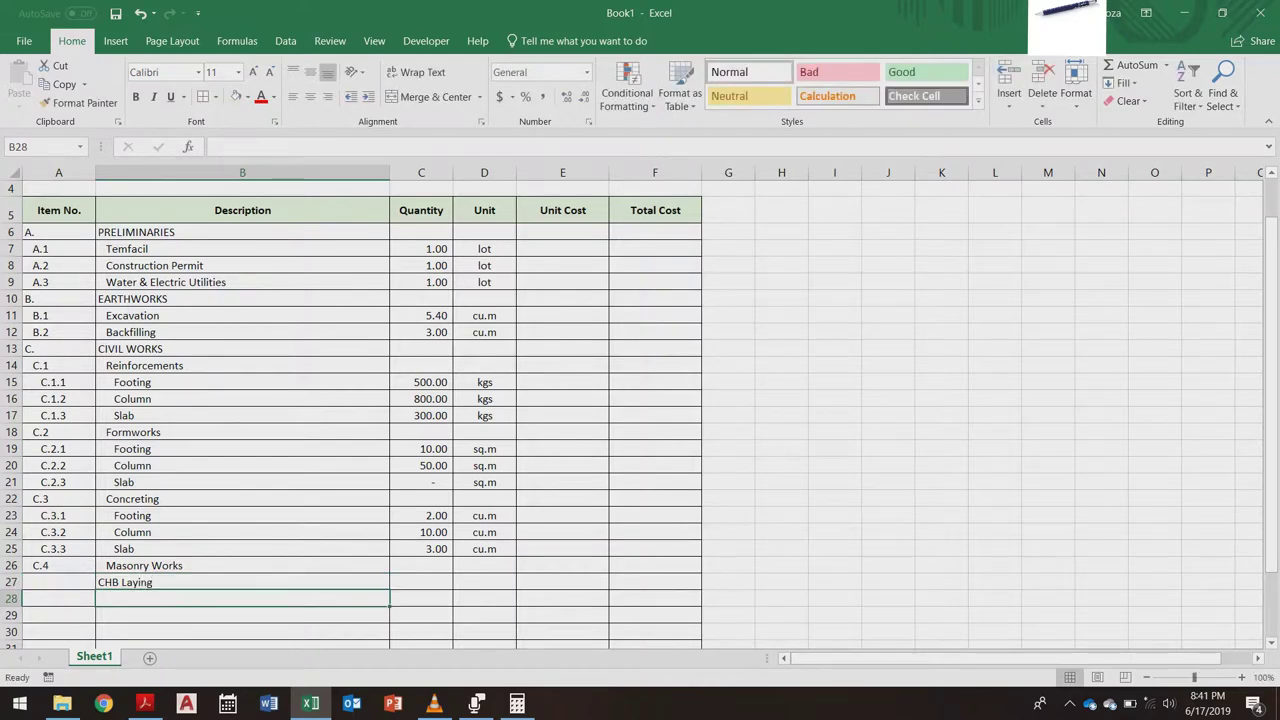
{"action": "type", "text": "Plas"}
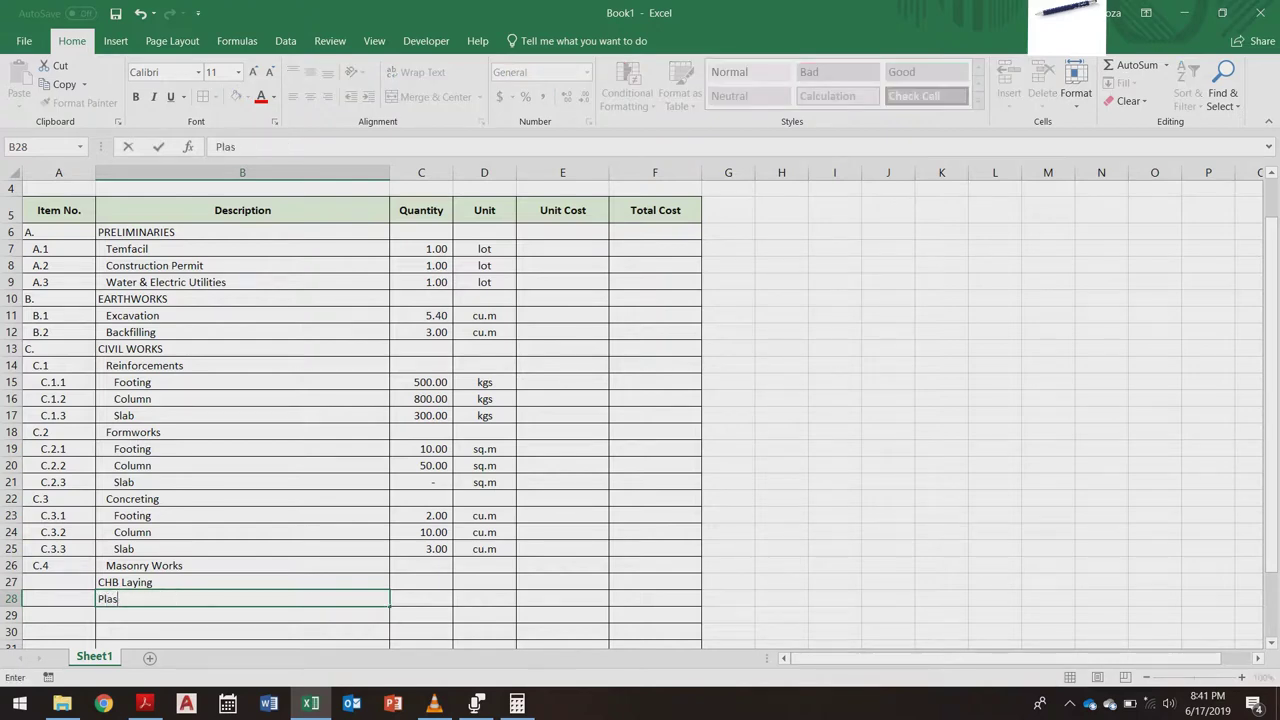
{"action": "type", "text": "tering"}
{"action": "key", "text": "Return"}
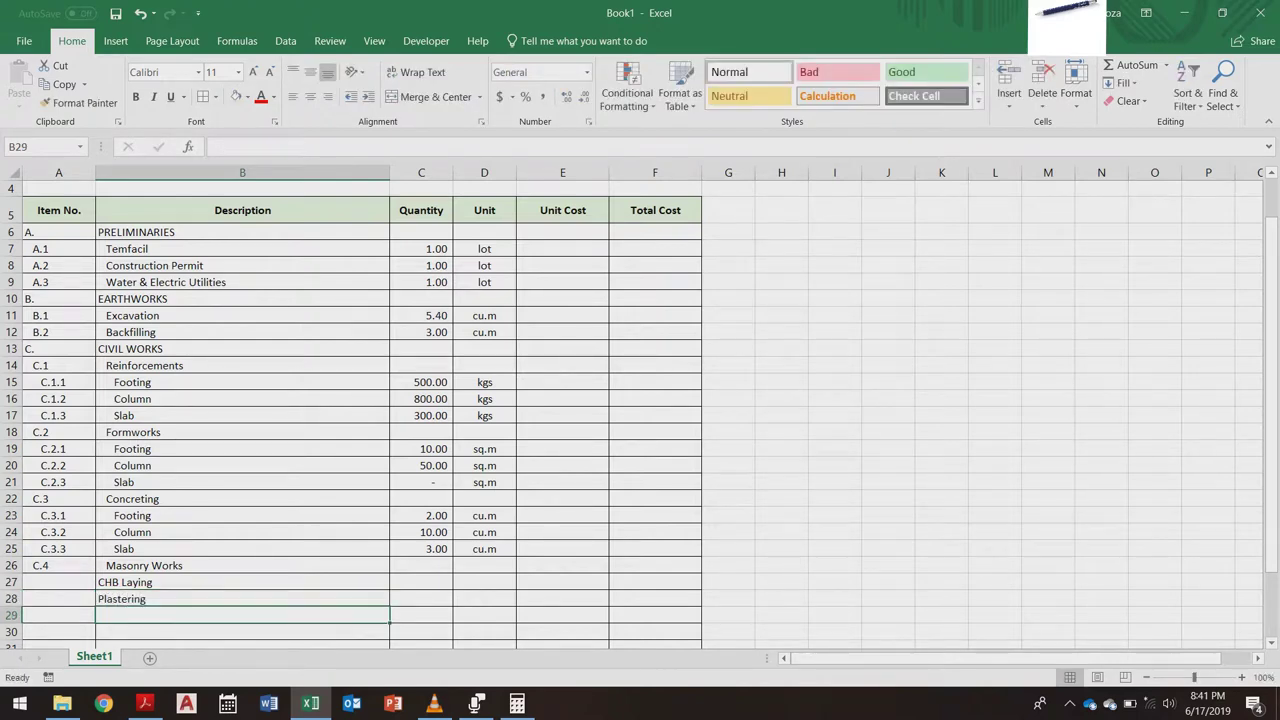
Step: Increase the indent of the CHB Laying and Plastering descriptions by two levels
{"action": "left_click_drag", "start_coordinate": [242, 582], "coordinate": [242, 599]}
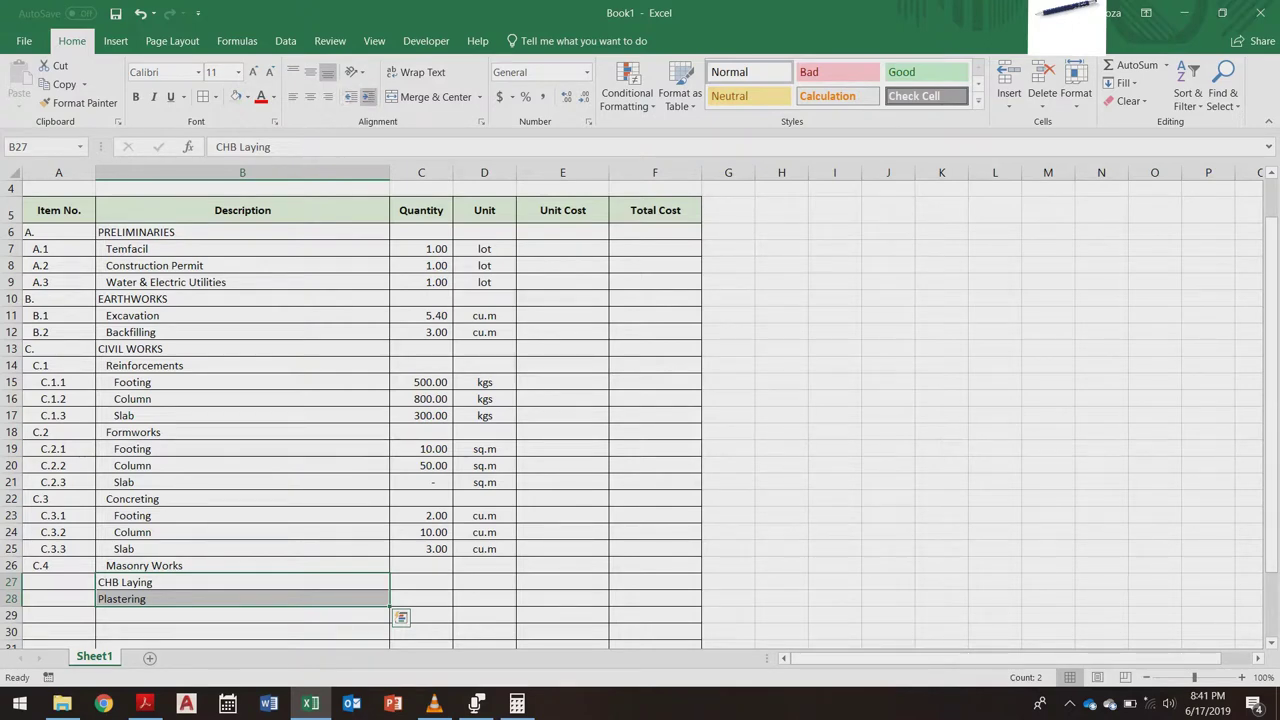
{"action": "left_click", "coordinate": [368, 97]}
{"action": "left_click", "coordinate": [368, 97]}
{"action": "left_click", "coordinate": [242, 632]}
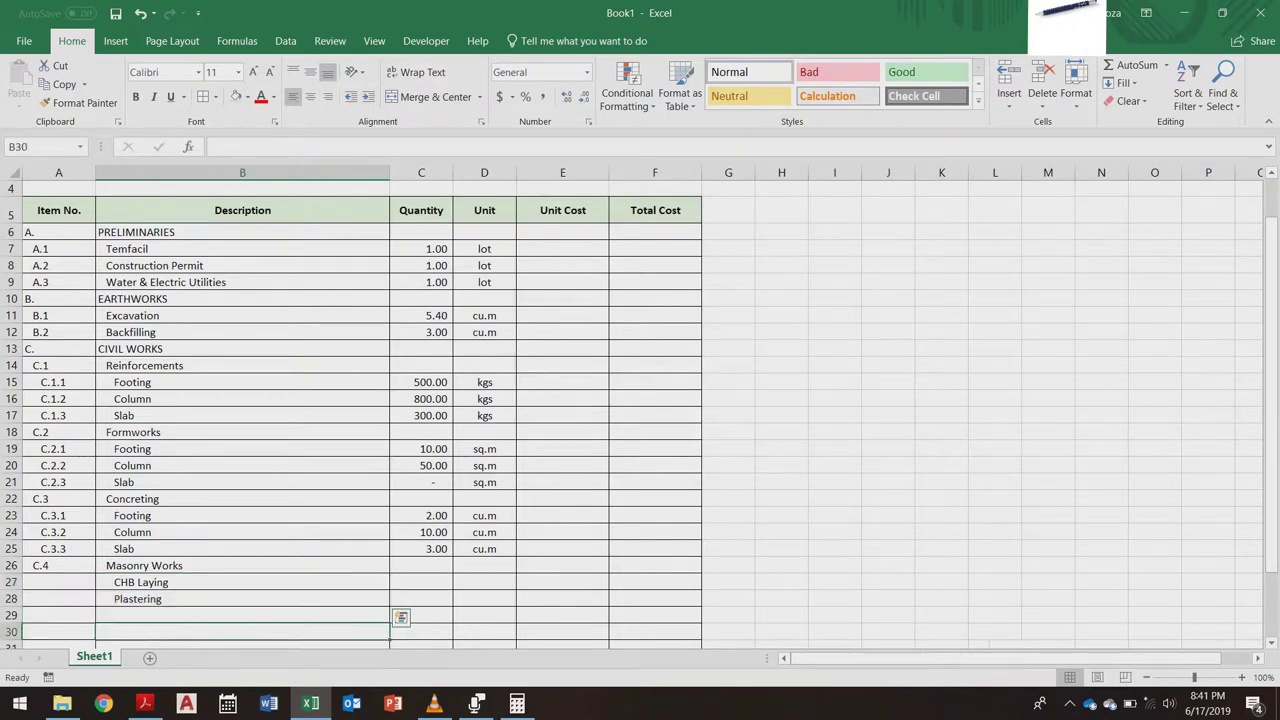
Step: Enter a quantity of 30 with the unit sq.m for the CHB Laying item
{"action": "left_click", "coordinate": [242, 582]}
{"action": "scroll", "coordinate": [242, 582], "scroll_direction": "down", "scroll_amount": 2}
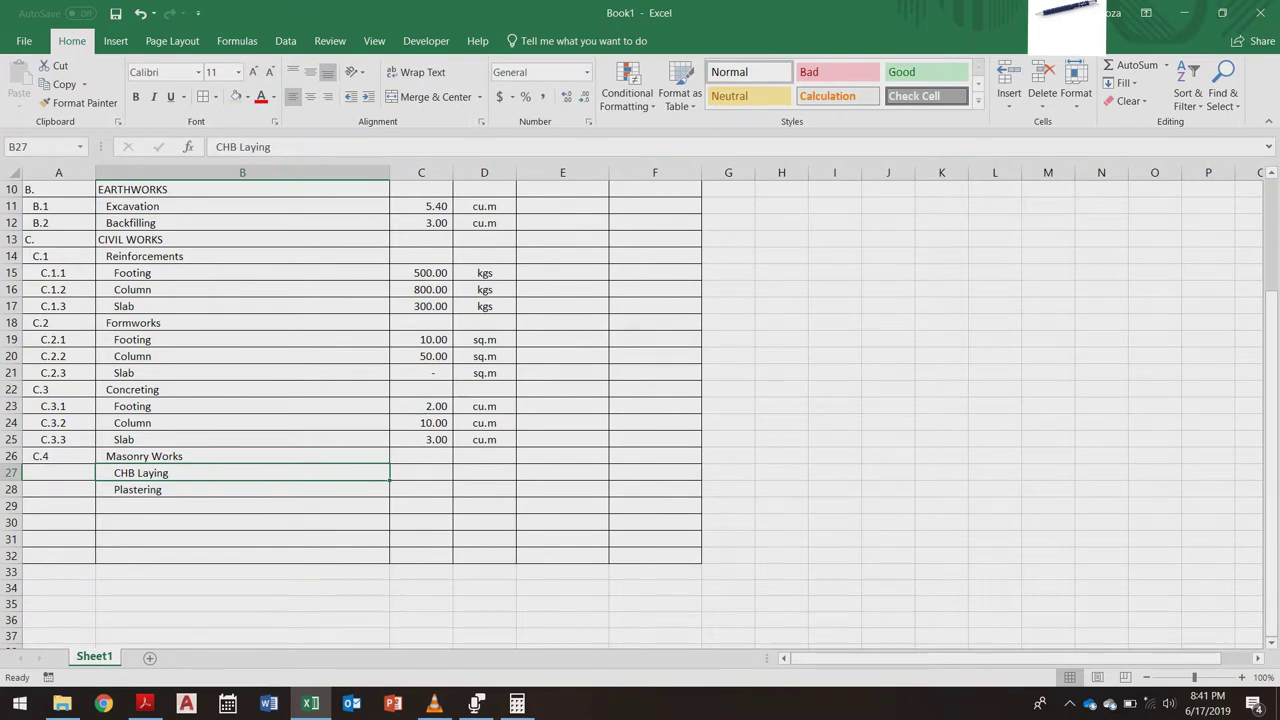
{"action": "left_click", "coordinate": [421, 473]}
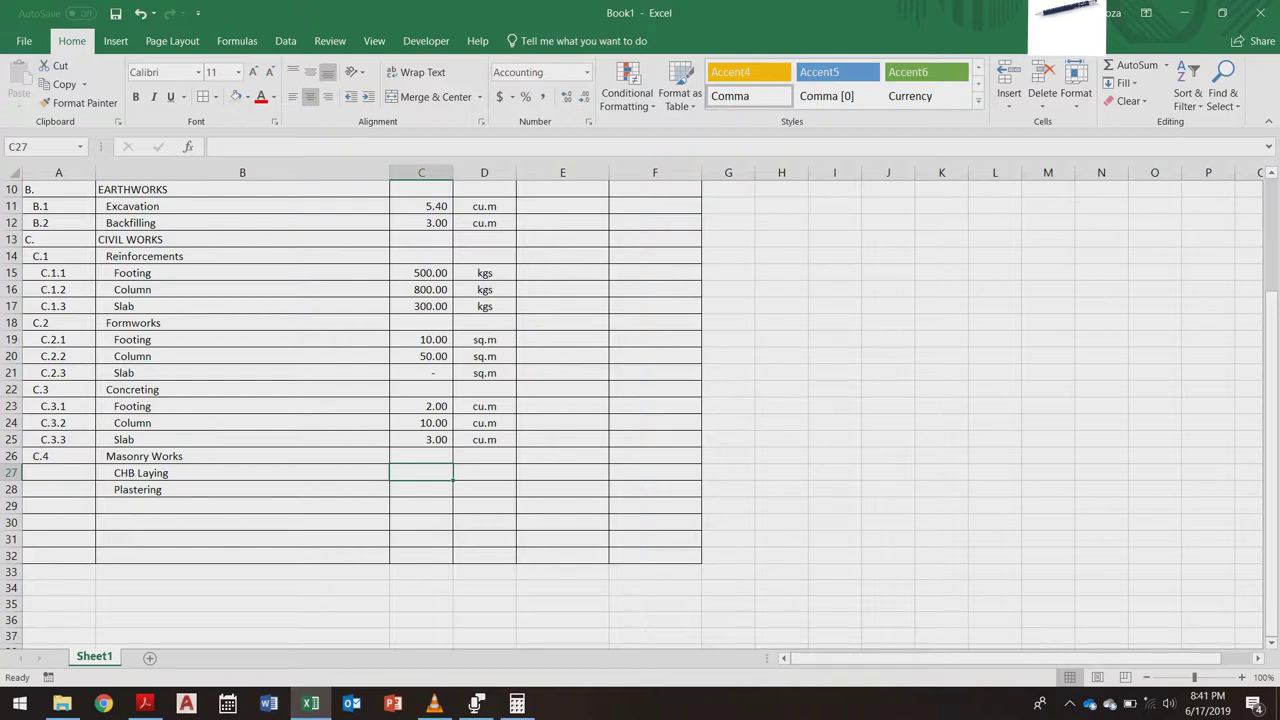
{"action": "type", "text": "30"}
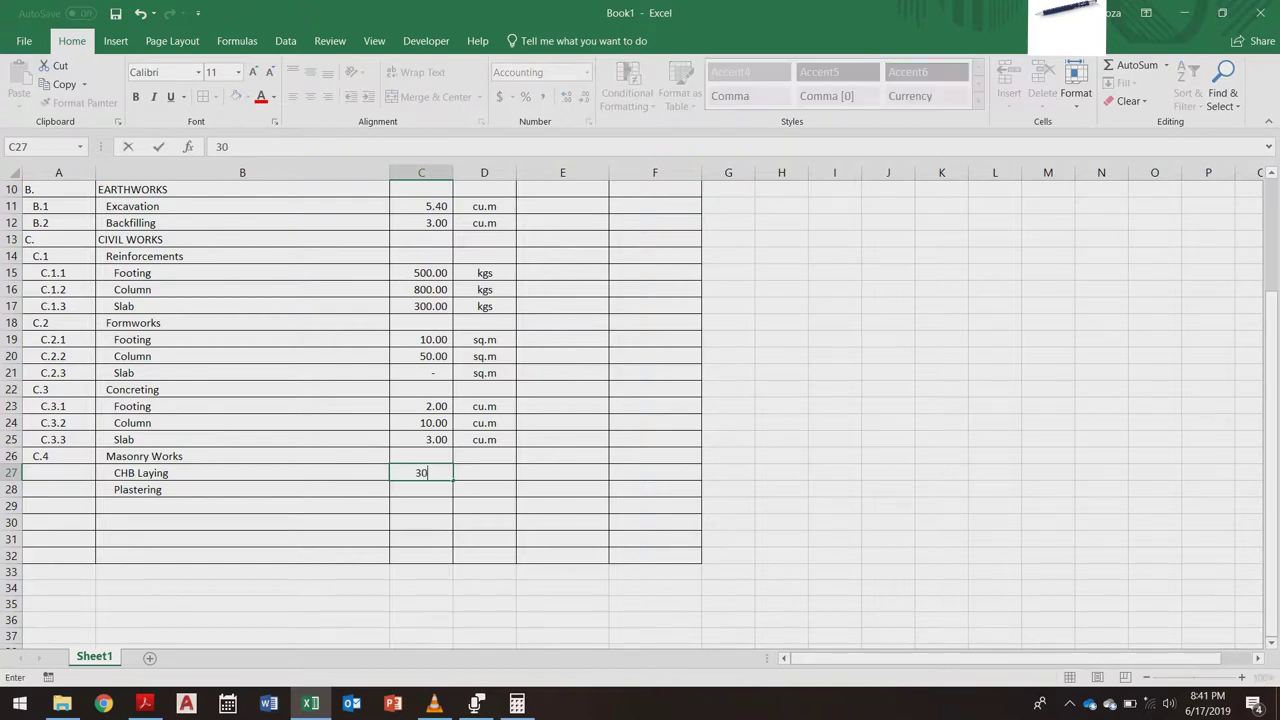
{"action": "key", "text": "Tab"}
{"action": "type", "text": "sq.m"}
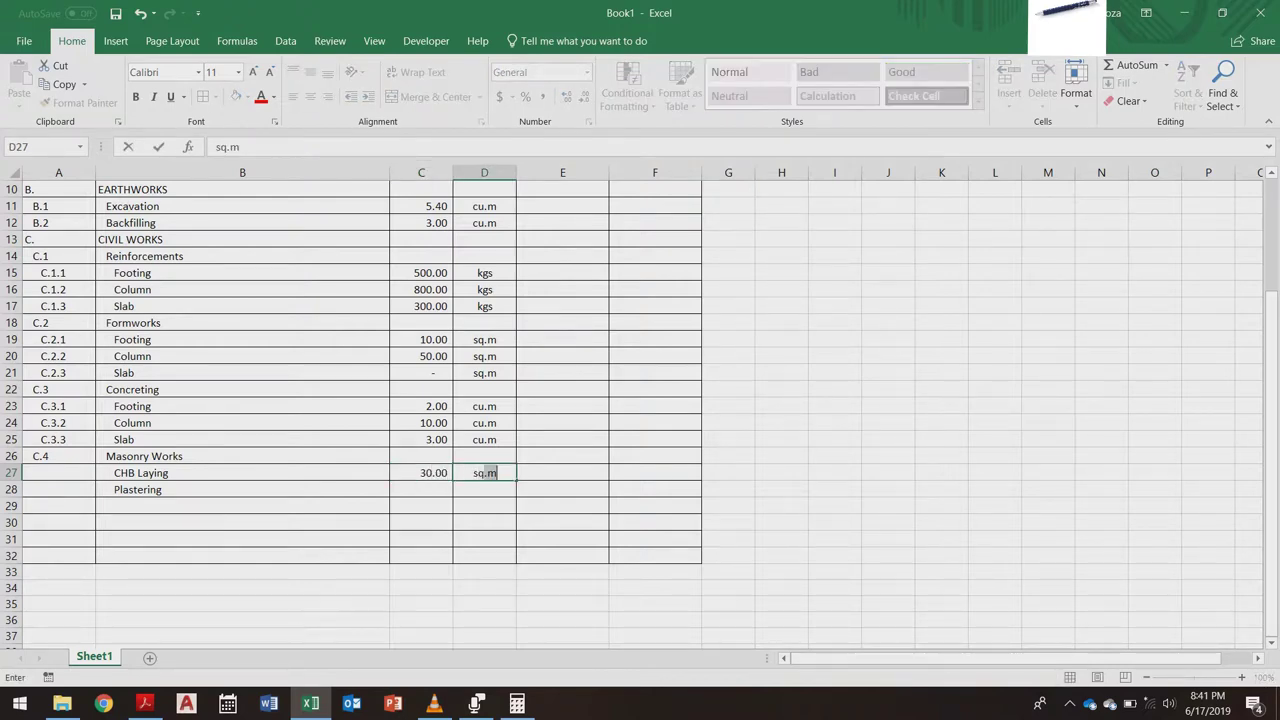
{"action": "key", "text": "Return"}
Step: Enter a quantity of 60 with the unit sq.m for the Plastering item
{"action": "key", "text": "Left"}
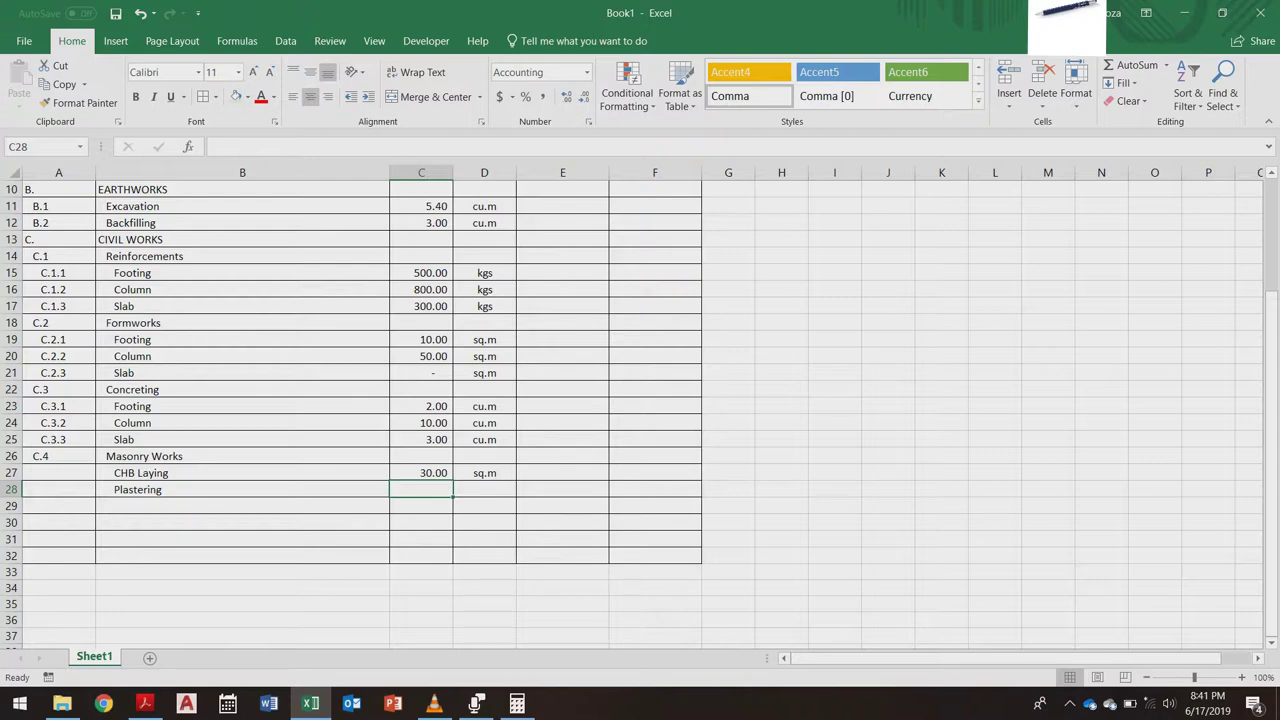
{"action": "type", "text": "60"}
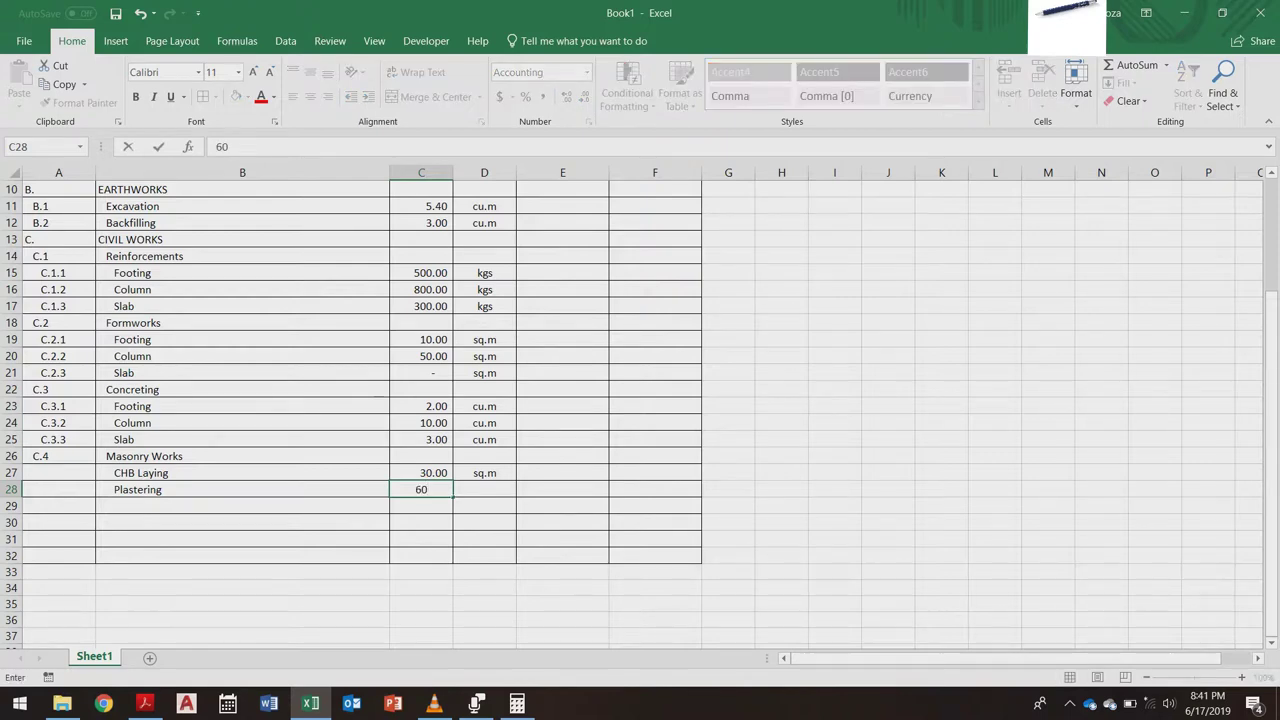
{"action": "key", "text": "Tab"}
{"action": "type", "text": "s"}
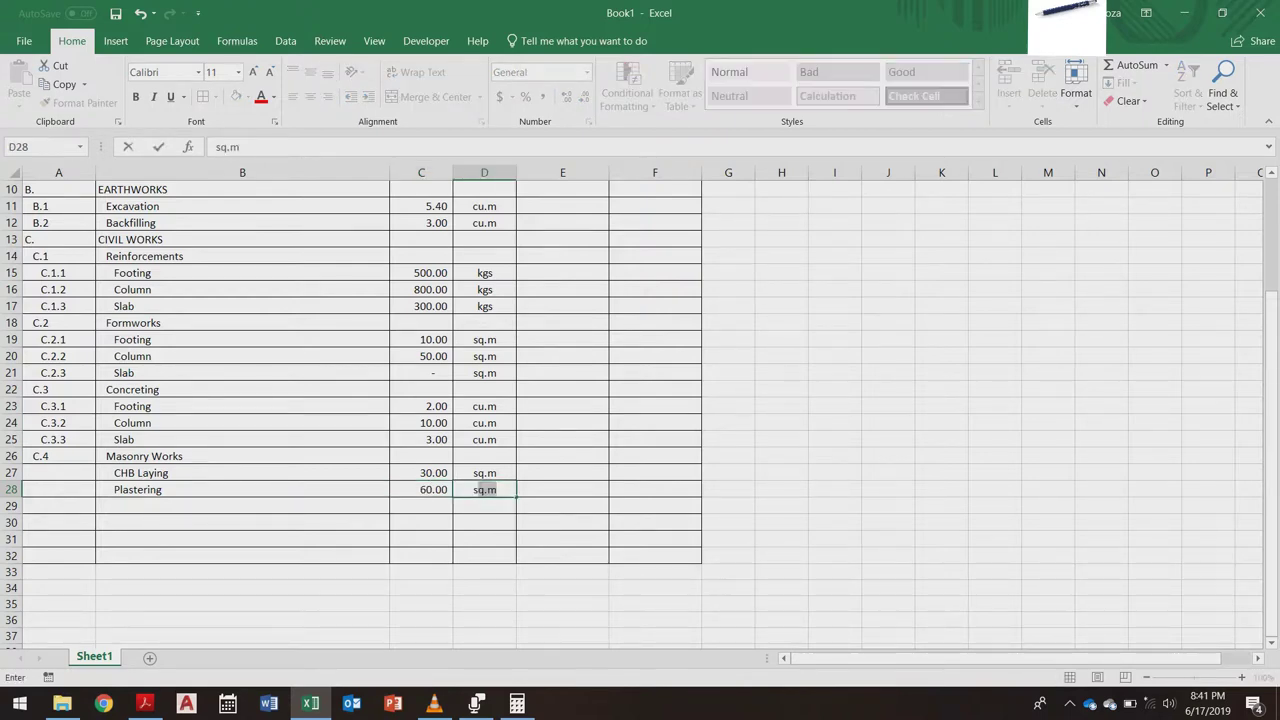
{"action": "key", "text": "Return"}
Step: Copy item number C.4 into cell A27 for CHB Laying, indent it one more level and change it to C.4.1
{"action": "left_click", "coordinate": [59, 473]}
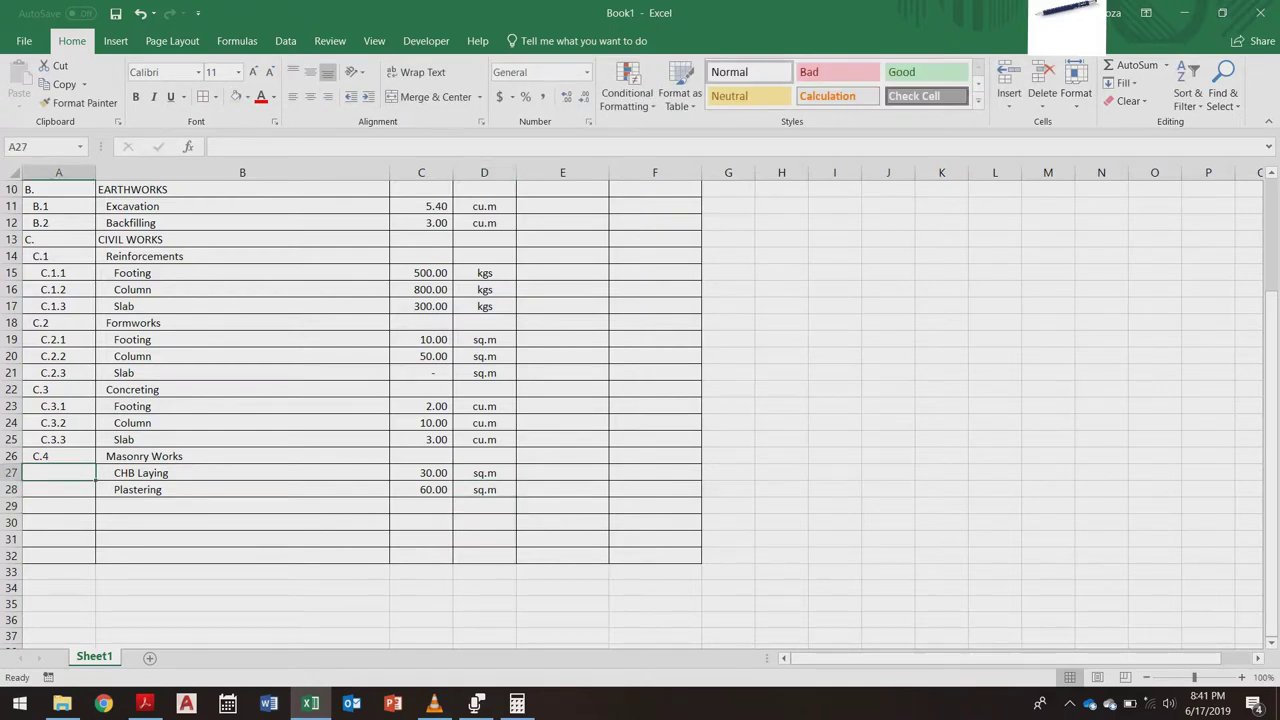
{"action": "key", "text": "Up"}
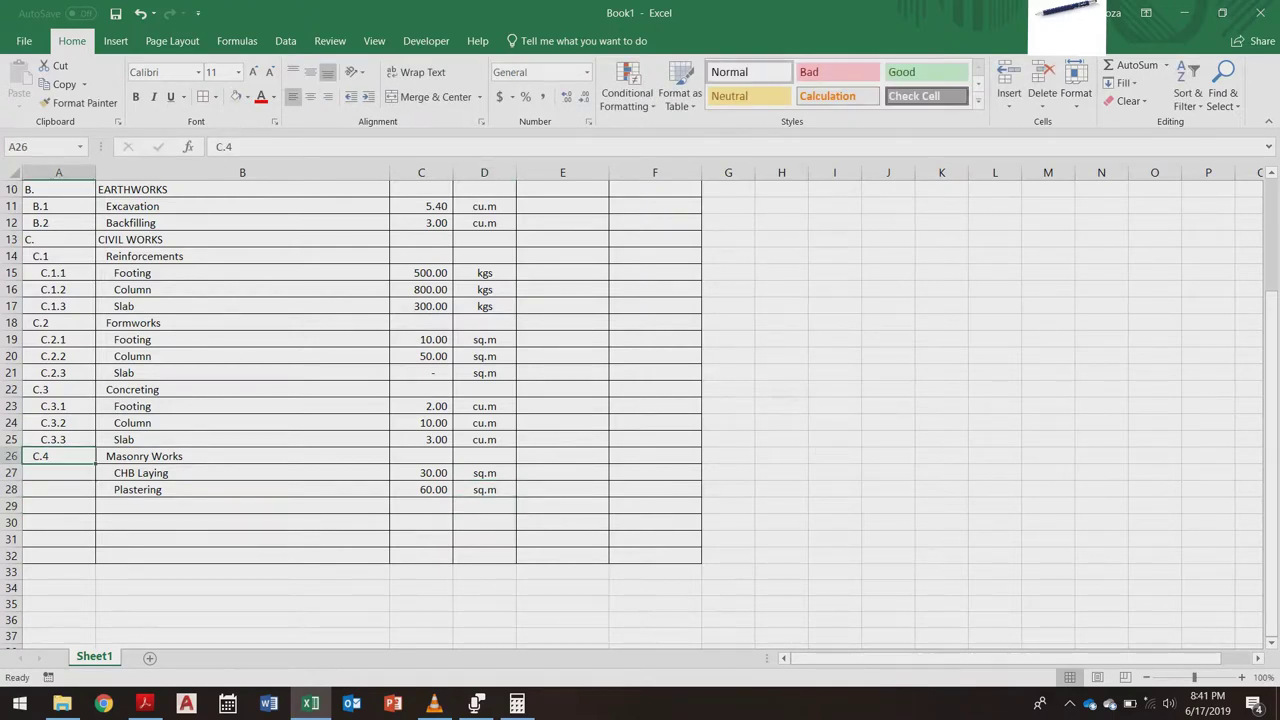
{"action": "key", "text": "ctrl+c"}
{"action": "key", "text": "Down"}
{"action": "key", "text": "ctrl+v"}
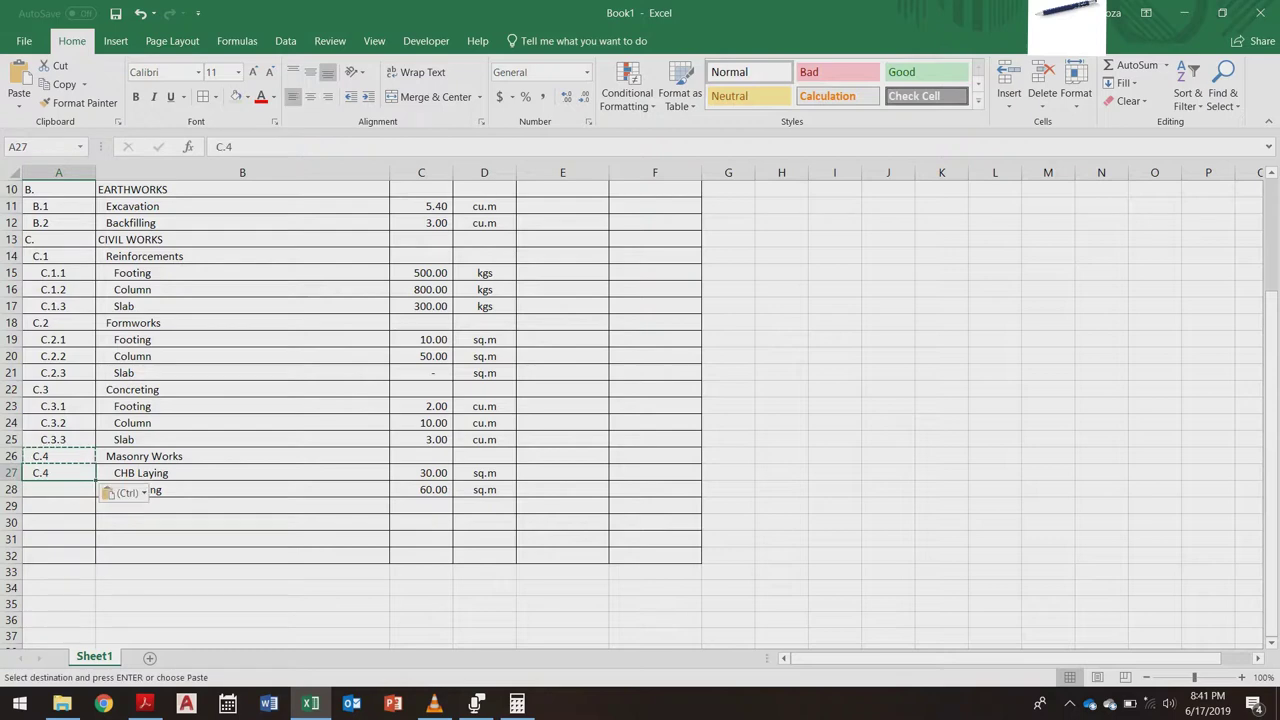
{"action": "left_click", "coordinate": [368, 96]}
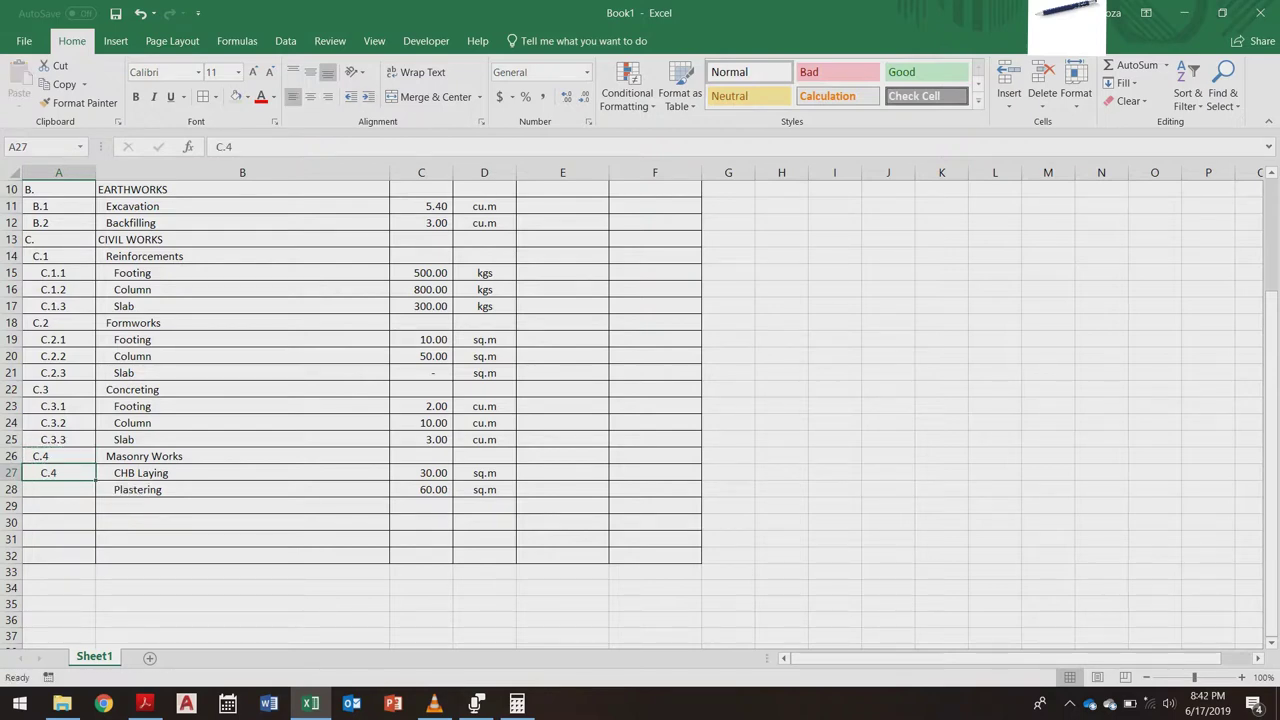
{"action": "key", "text": "F2"}
{"action": "type", "text": ".1"}
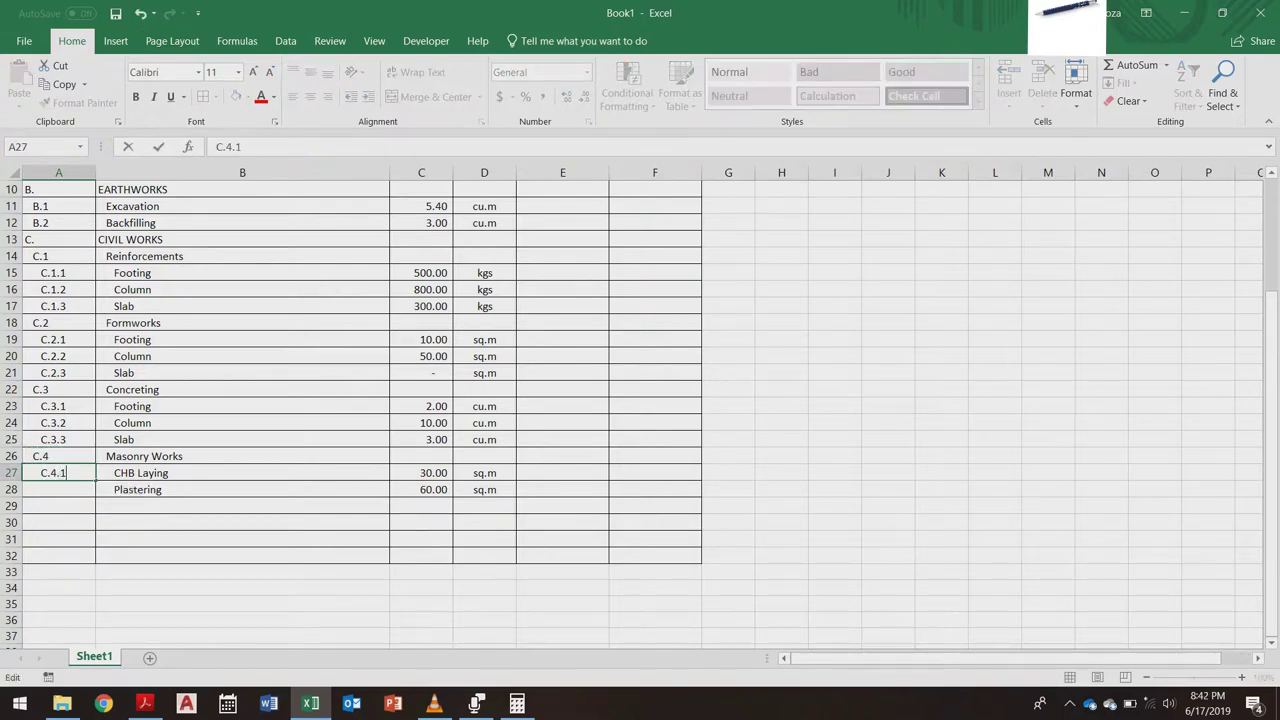
{"action": "key", "text": "Return"}
Step: Fill the item number series from C.4.1 down one row so that Plastering is numbered C.4.2
{"action": "scroll", "coordinate": [58, 473], "scroll_direction": "up", "scroll_amount": 1}
{"action": "left_click", "coordinate": [58, 473]}
{"action": "left_click", "coordinate": [58, 523]}
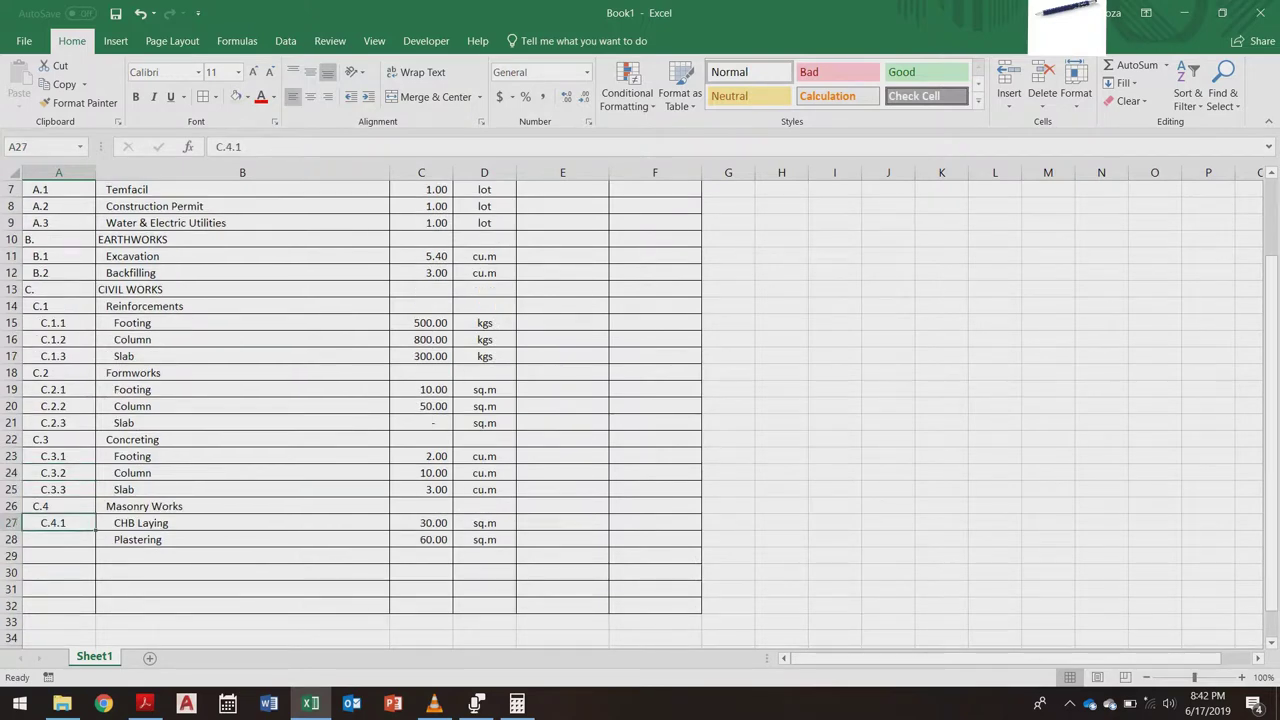
{"action": "left_click_drag", "start_coordinate": [96, 531], "coordinate": [96, 547]}
{"action": "left_click", "coordinate": [242, 572]}
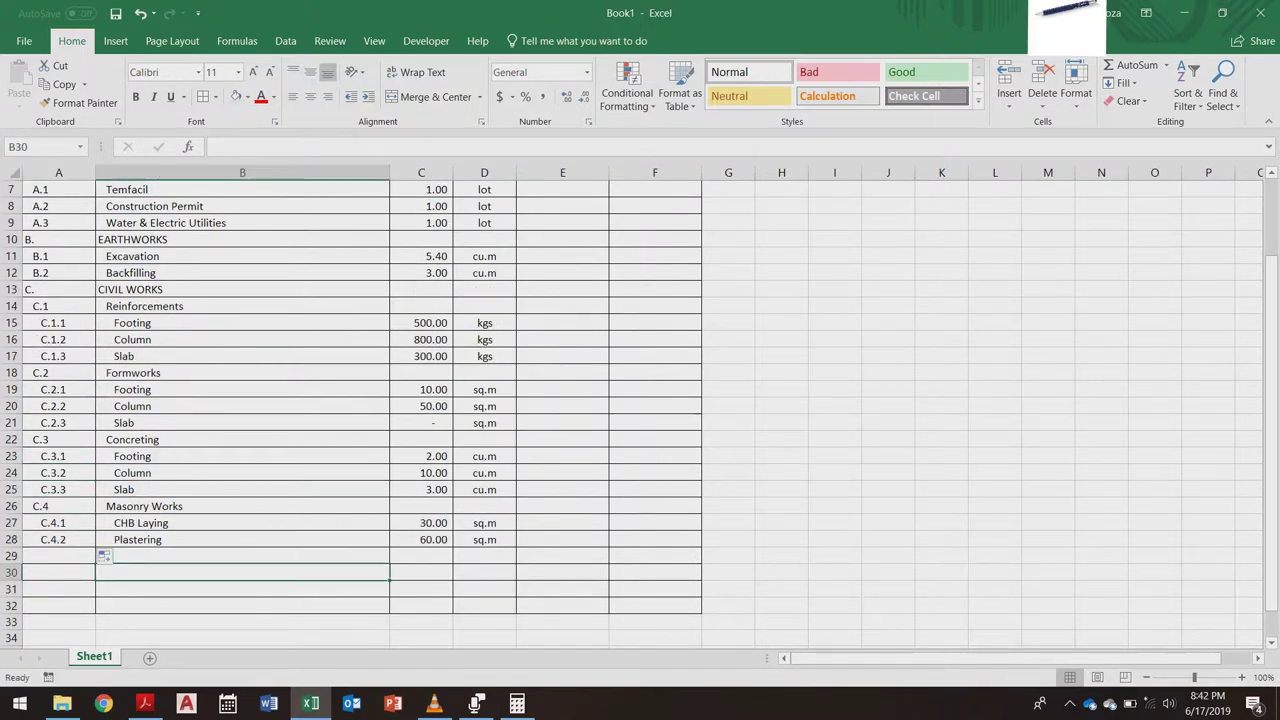
Step: Review the listed items from top to bottom, and switch to the DH2-Model.pdf drawing to examine its floor plan, elevations and section
{"action": "scroll", "coordinate": [242, 572], "scroll_direction": "up", "scroll_amount": 2}
{"action": "scroll", "coordinate": [640, 414], "scroll_direction": "down", "scroll_amount": 2}
{"action": "scroll", "coordinate": [640, 414], "scroll_direction": "up", "scroll_amount": 2}
{"action": "scroll", "coordinate": [640, 414], "scroll_direction": "down", "scroll_amount": 3}
{"action": "scroll", "coordinate": [640, 414], "scroll_direction": "up", "scroll_amount": 3}
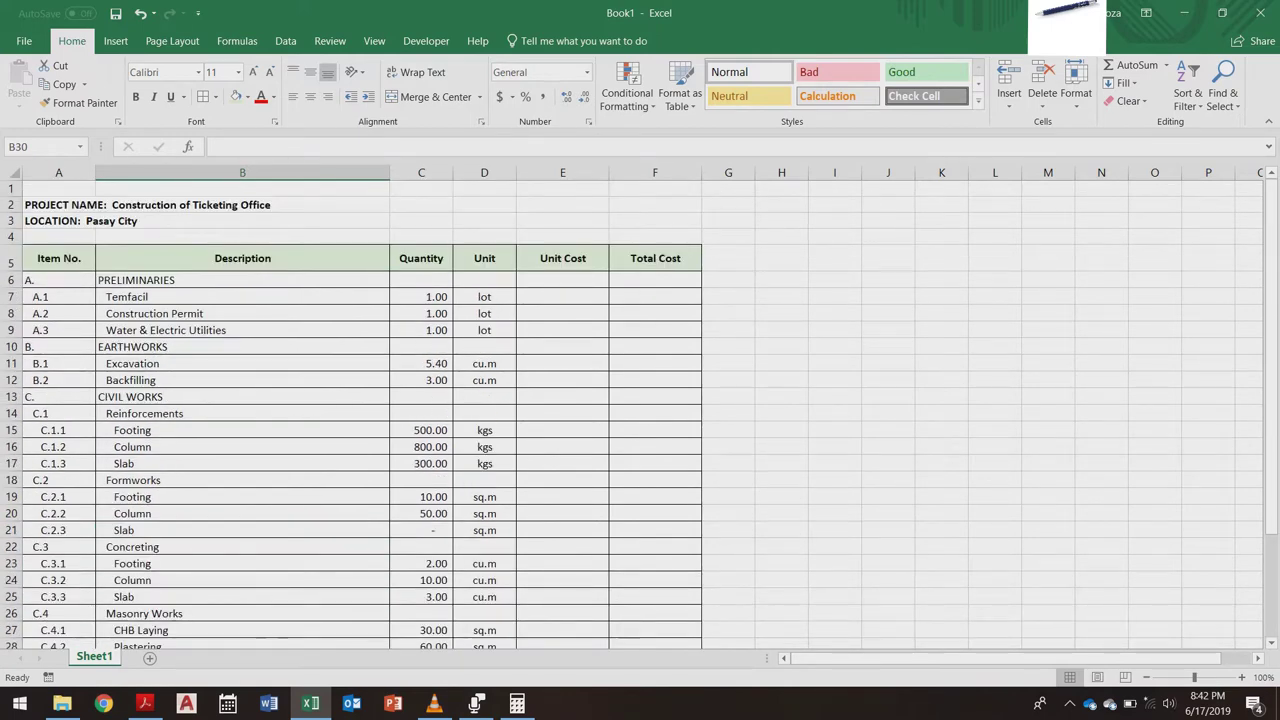
{"action": "scroll", "coordinate": [640, 414], "scroll_direction": "down", "scroll_amount": 1}
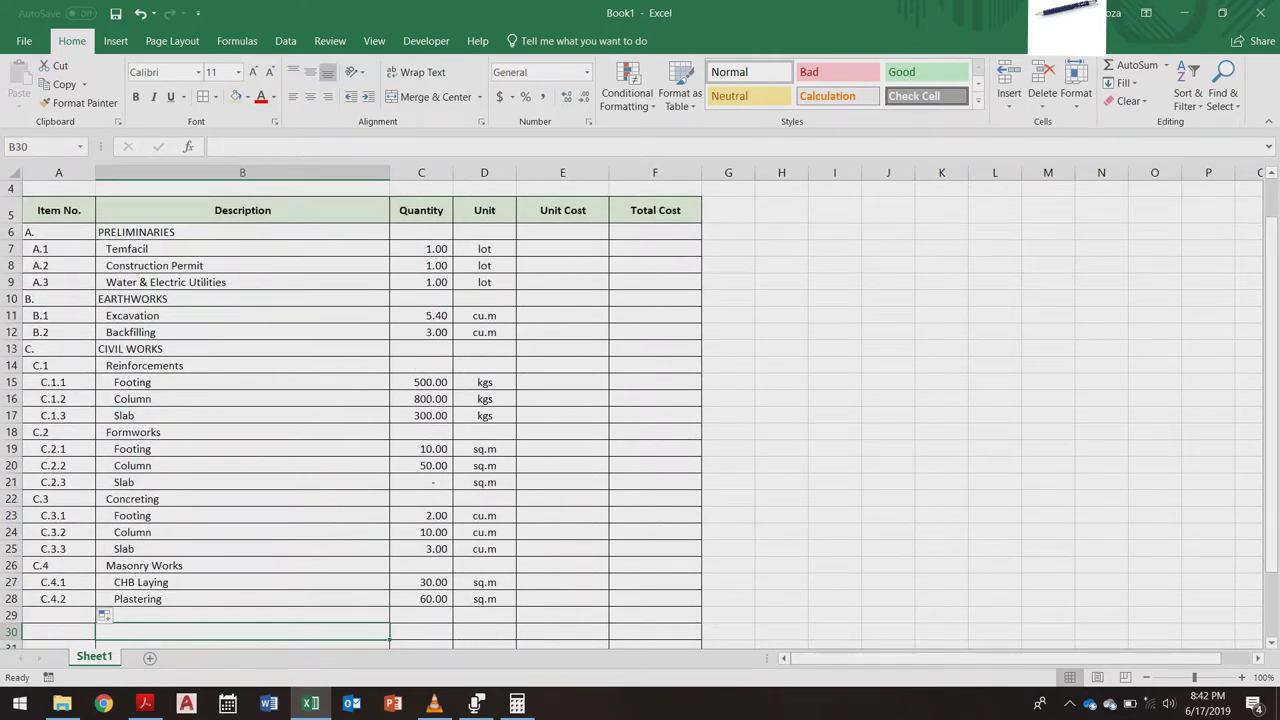
{"action": "left_click", "coordinate": [145, 703]}
{"action": "scroll", "coordinate": [1190, 498], "scroll_direction": "up", "scroll_amount": 1}
{"action": "scroll", "coordinate": [620, 408], "scroll_direction": "down", "scroll_amount": 1}
{"action": "scroll", "coordinate": [1190, 456], "scroll_direction": "down", "scroll_amount": 4}
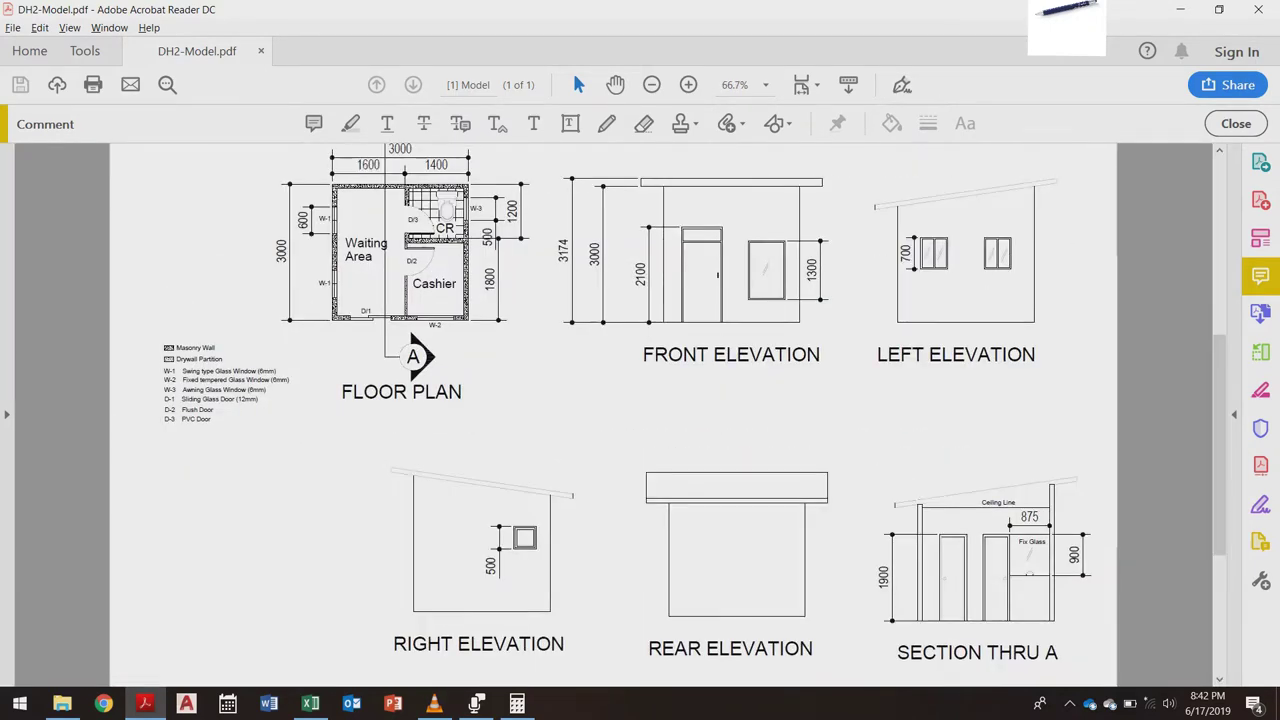
{"action": "scroll", "coordinate": [613, 415], "scroll_direction": "up", "scroll_amount": 1}
{"action": "scroll", "coordinate": [613, 415], "scroll_direction": "up", "scroll_amount": 1}
{"action": "scroll", "coordinate": [620, 415], "scroll_direction": "up", "scroll_amount": 1}
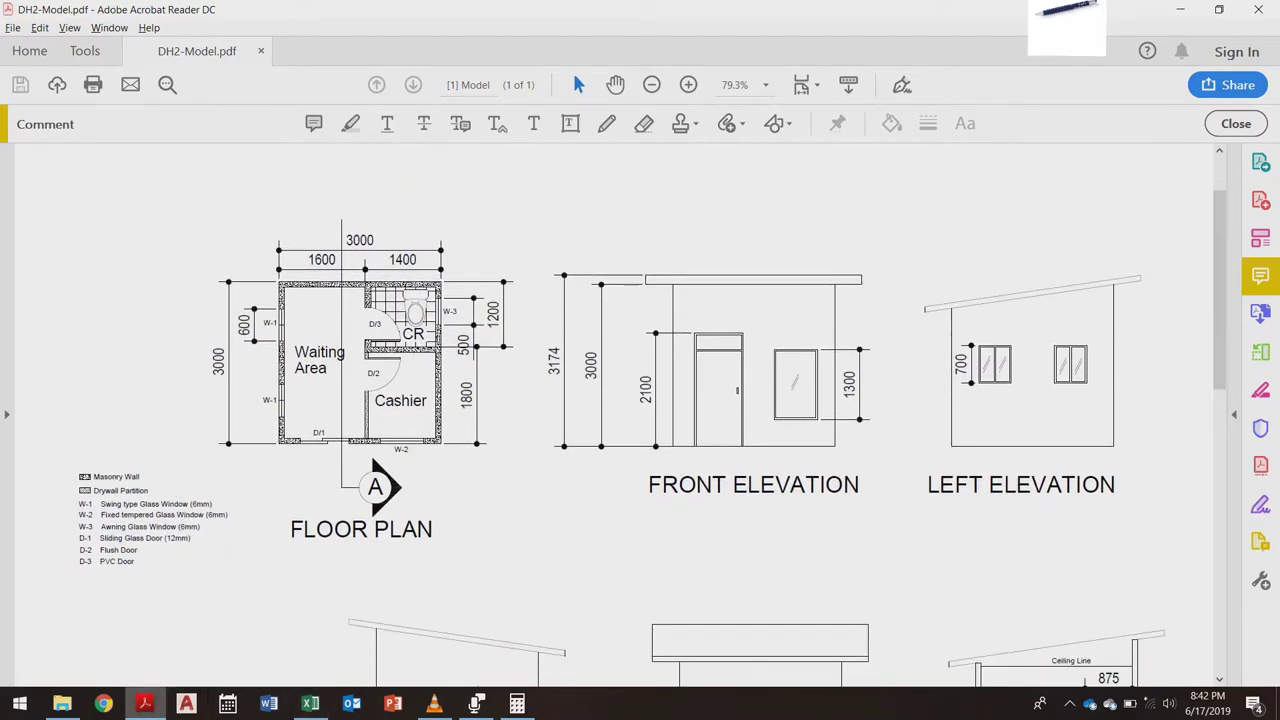
Step: Return to the Excel bill of quantities and insert eleven blank rows above row 30
{"action": "left_click", "coordinate": [145, 703]}
{"action": "scroll", "coordinate": [640, 415], "scroll_direction": "down", "scroll_amount": 3}
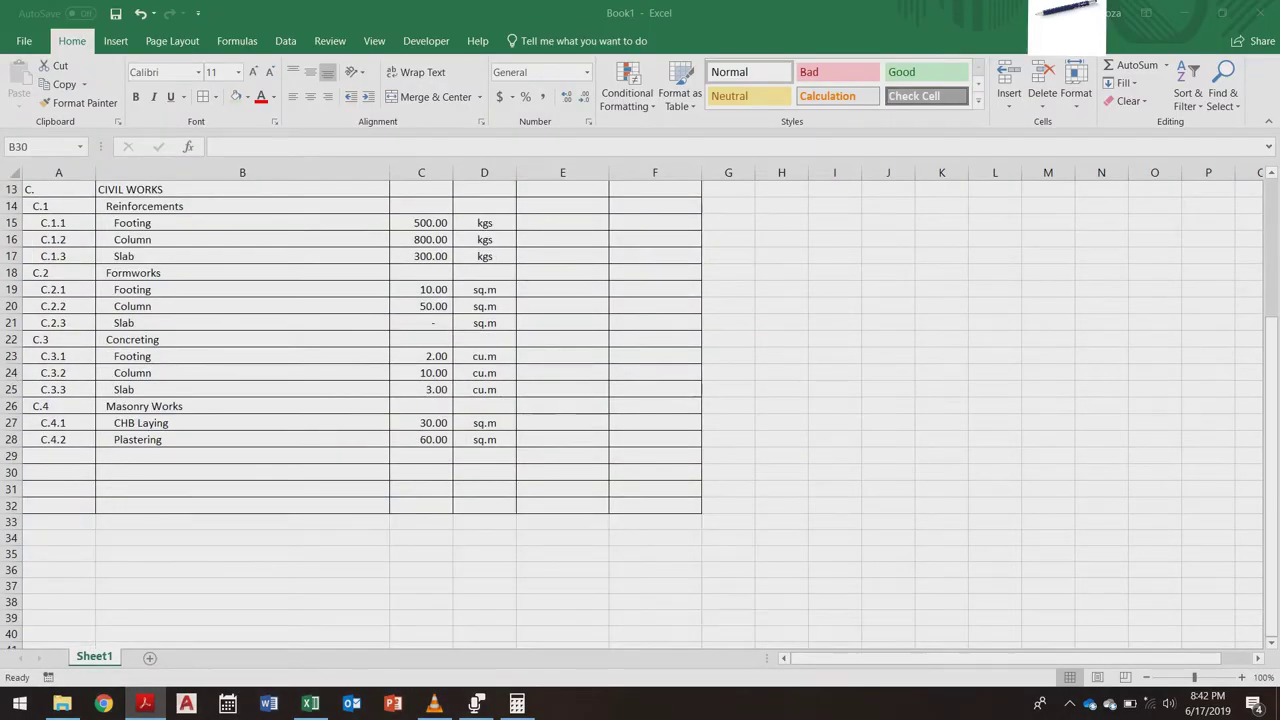
{"action": "left_click", "coordinate": [11, 472]}
{"action": "left_click_drag", "start_coordinate": [12, 472], "coordinate": [12, 634]}
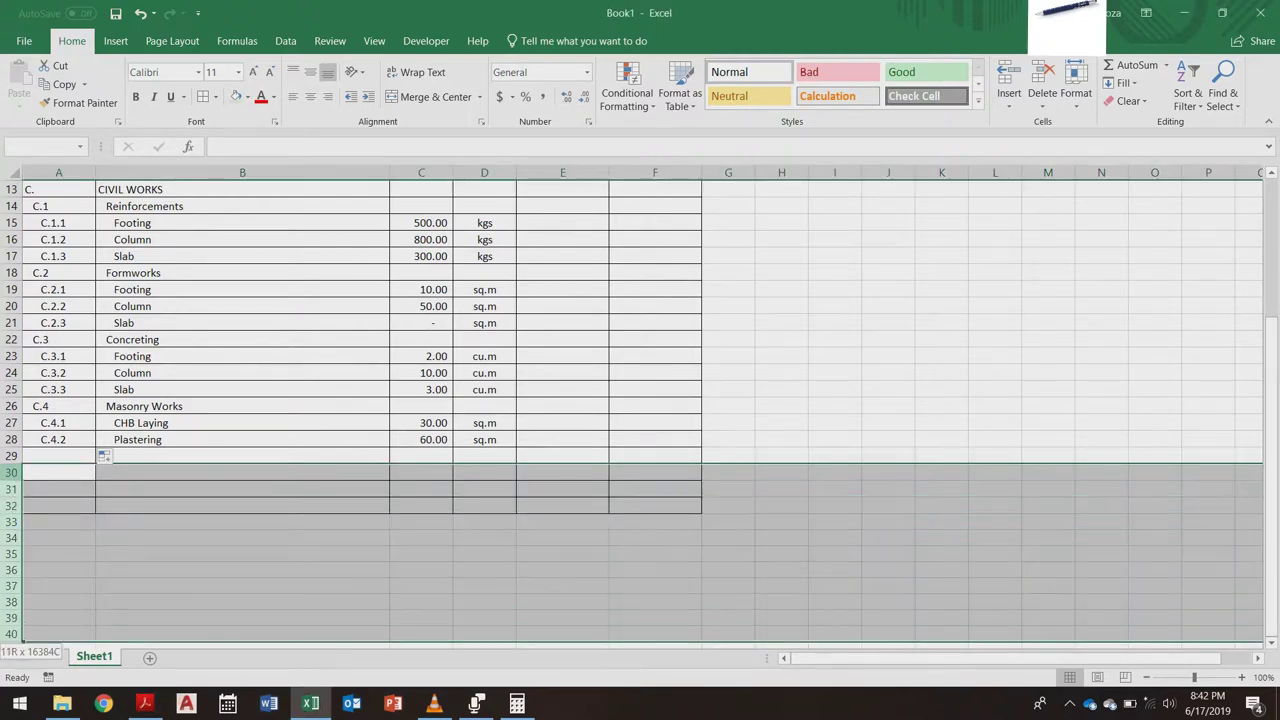
{"action": "right_click", "coordinate": [276, 550]}
{"action": "key", "text": "Escape"}
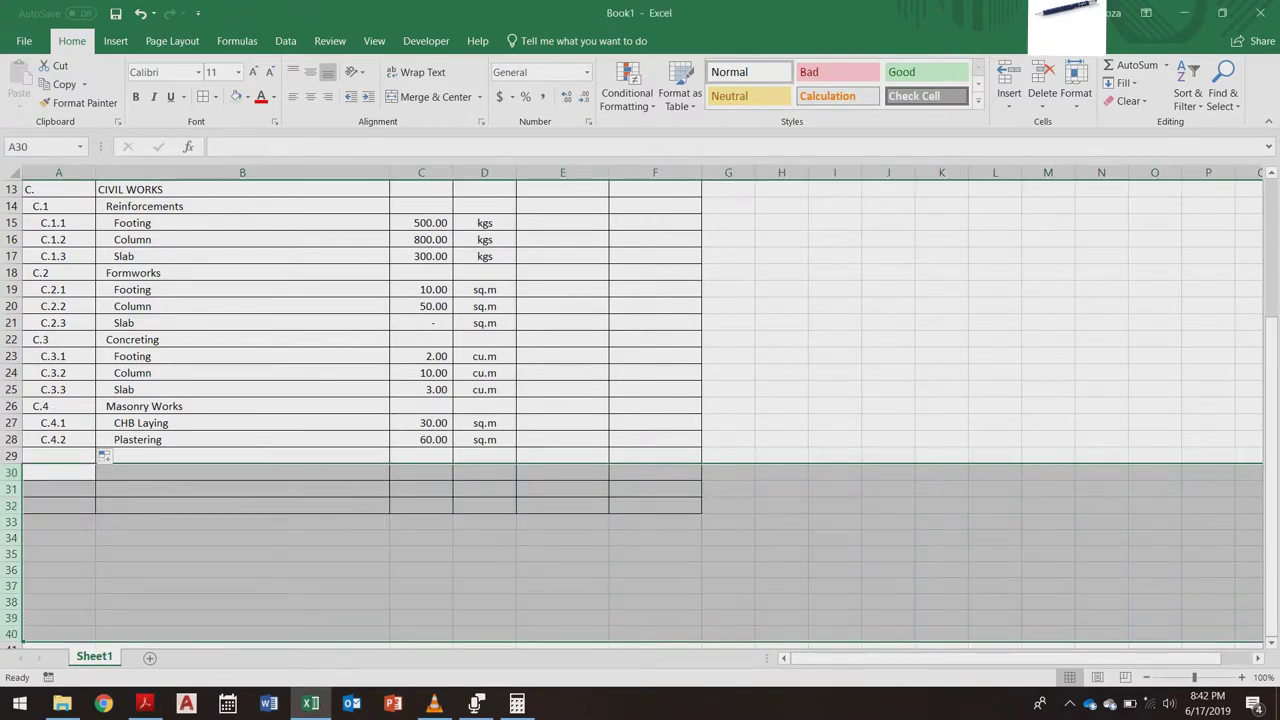
{"action": "right_click", "coordinate": [128, 517]}
{"action": "left_click", "coordinate": [160, 377]}
{"action": "left_click", "coordinate": [242, 539]}
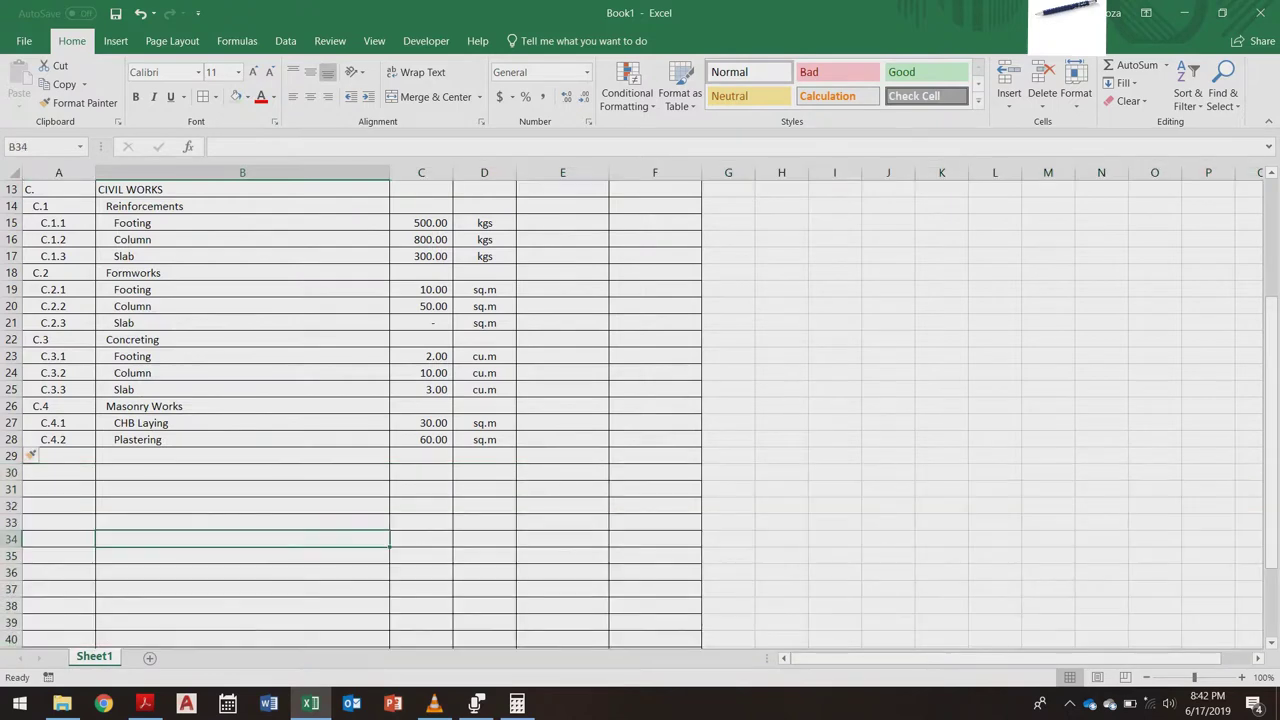
Step: Make the item letters and titles of the PRELIMINARIES, EARTHWORKS and CIVIL WORKS headings bold
{"action": "left_click", "coordinate": [59, 472]}
{"action": "scroll", "coordinate": [362, 414], "scroll_direction": "up", "scroll_amount": 4}
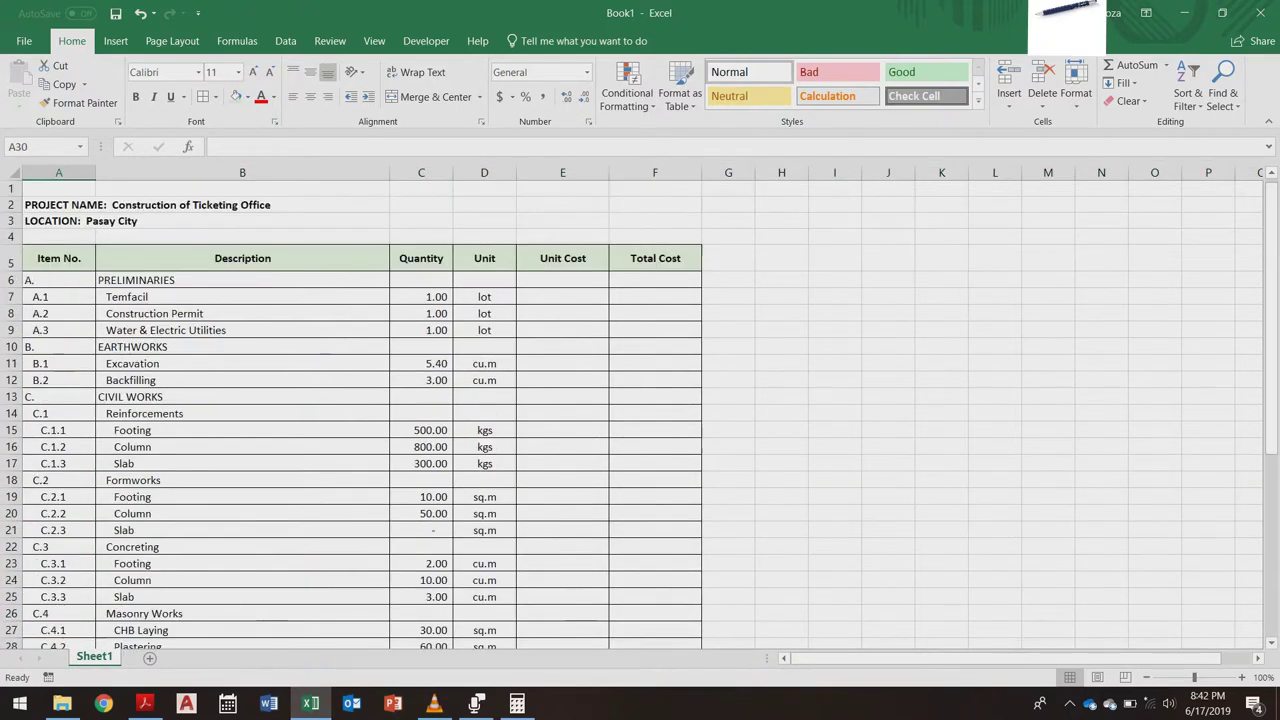
{"action": "left_click_drag", "start_coordinate": [59, 280], "coordinate": [200, 280]}
{"action": "left_click_drag", "start_coordinate": [58, 346], "coordinate": [200, 346]}
{"action": "left_click_drag", "start_coordinate": [58, 396], "coordinate": [200, 396]}
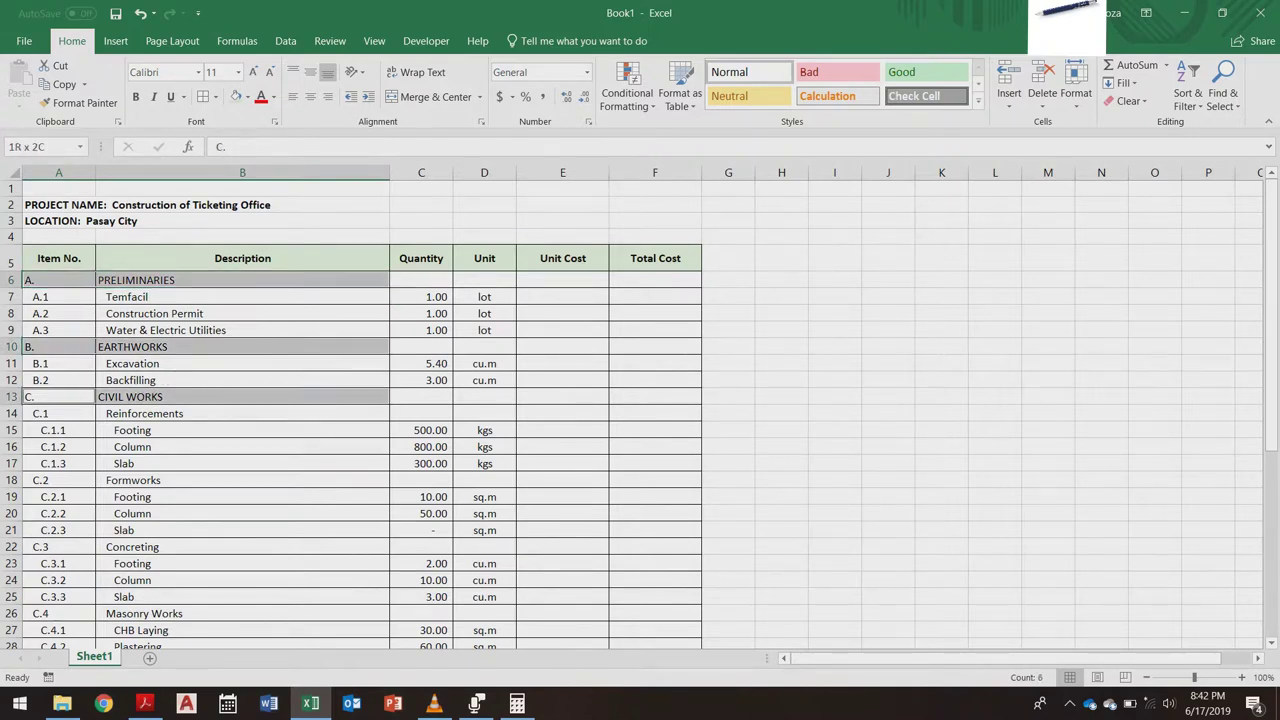
{"action": "left_click", "coordinate": [136, 97]}
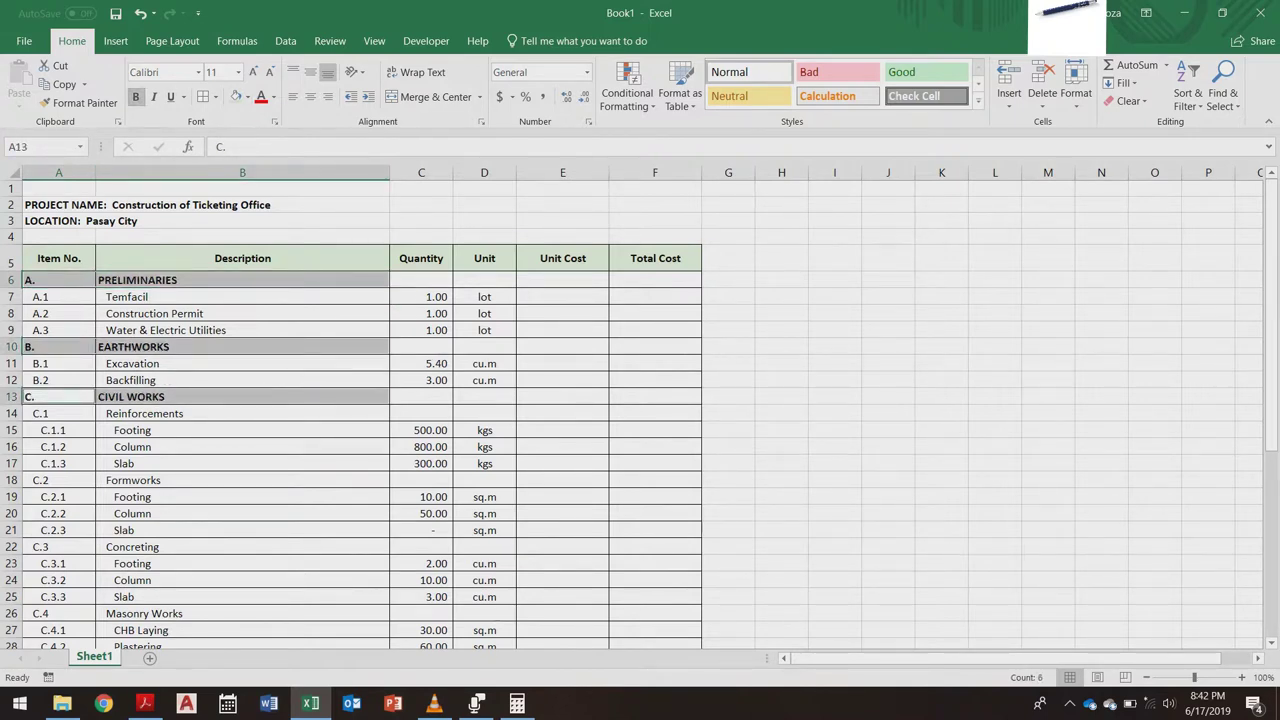
{"action": "left_click", "coordinate": [242, 614]}
Step: Copy the CIVIL WORKS heading with its item letter into row 29, below Plastering
{"action": "left_click_drag", "start_coordinate": [58, 397], "coordinate": [200, 397]}
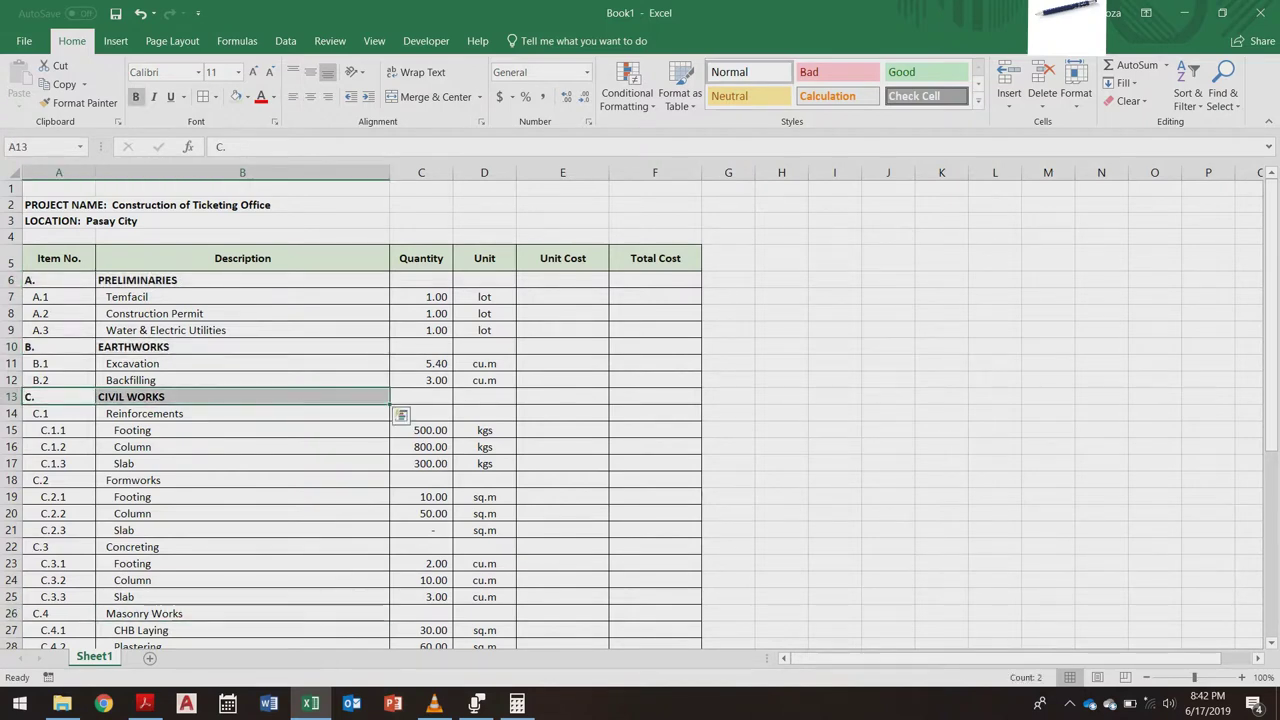
{"action": "key", "text": "ctrl+c"}
{"action": "scroll", "coordinate": [200, 400], "scroll_direction": "down", "scroll_amount": 5}
{"action": "left_click", "coordinate": [58, 406]}
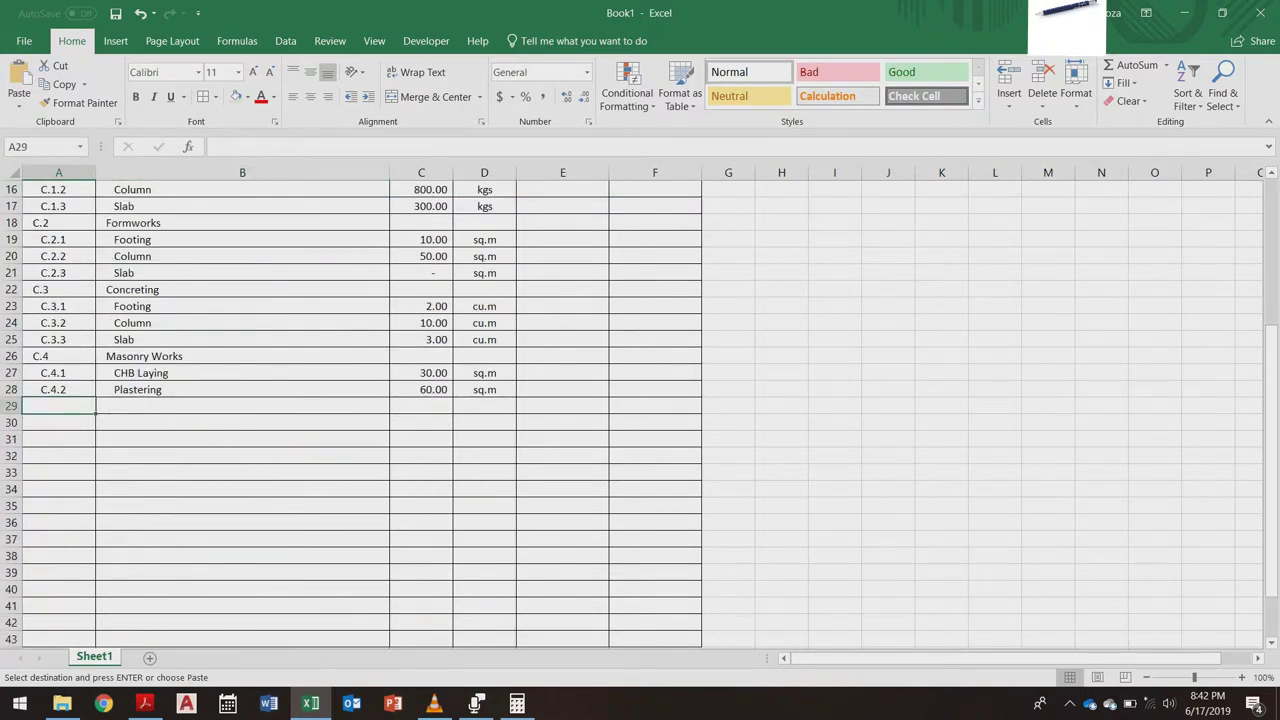
{"action": "key", "text": "ctrl+v"}
Step: Change the copied heading in cell B29 to ARCHITECTURAL WORKS
{"action": "double_click", "coordinate": [120, 406]}
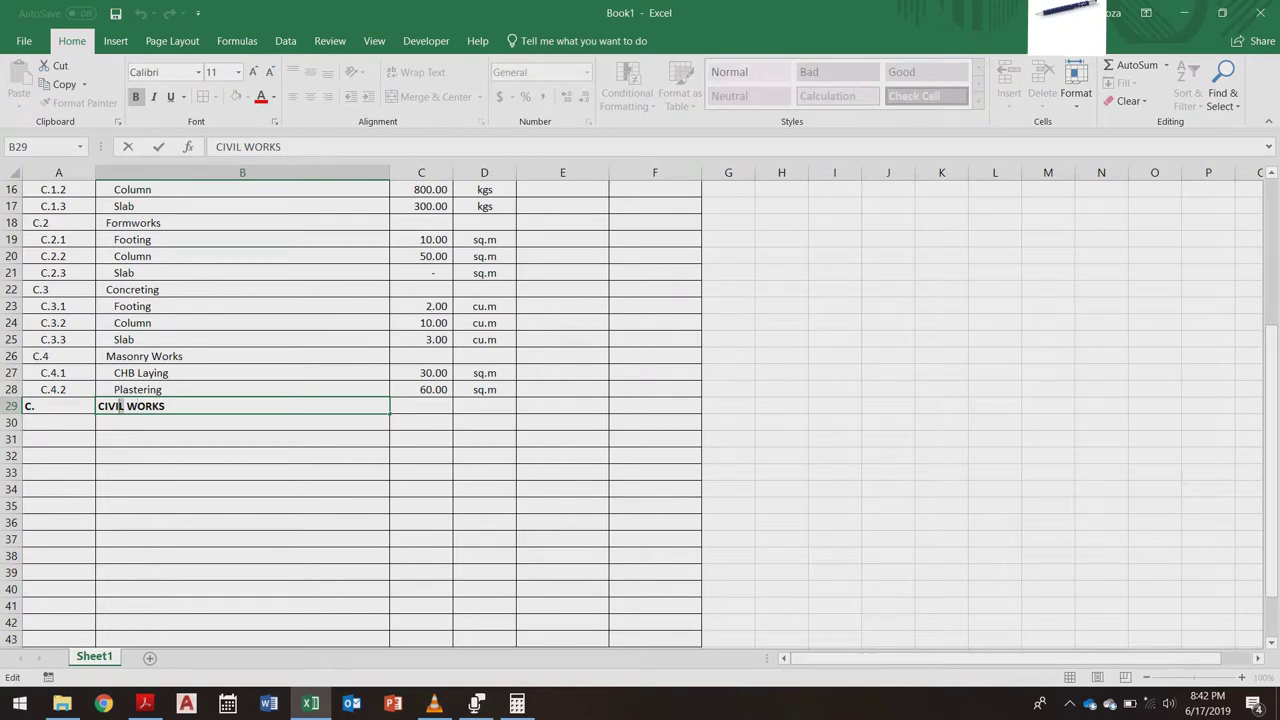
{"action": "double_click", "coordinate": [120, 406]}
{"action": "type", "text": "ARCHITE"}
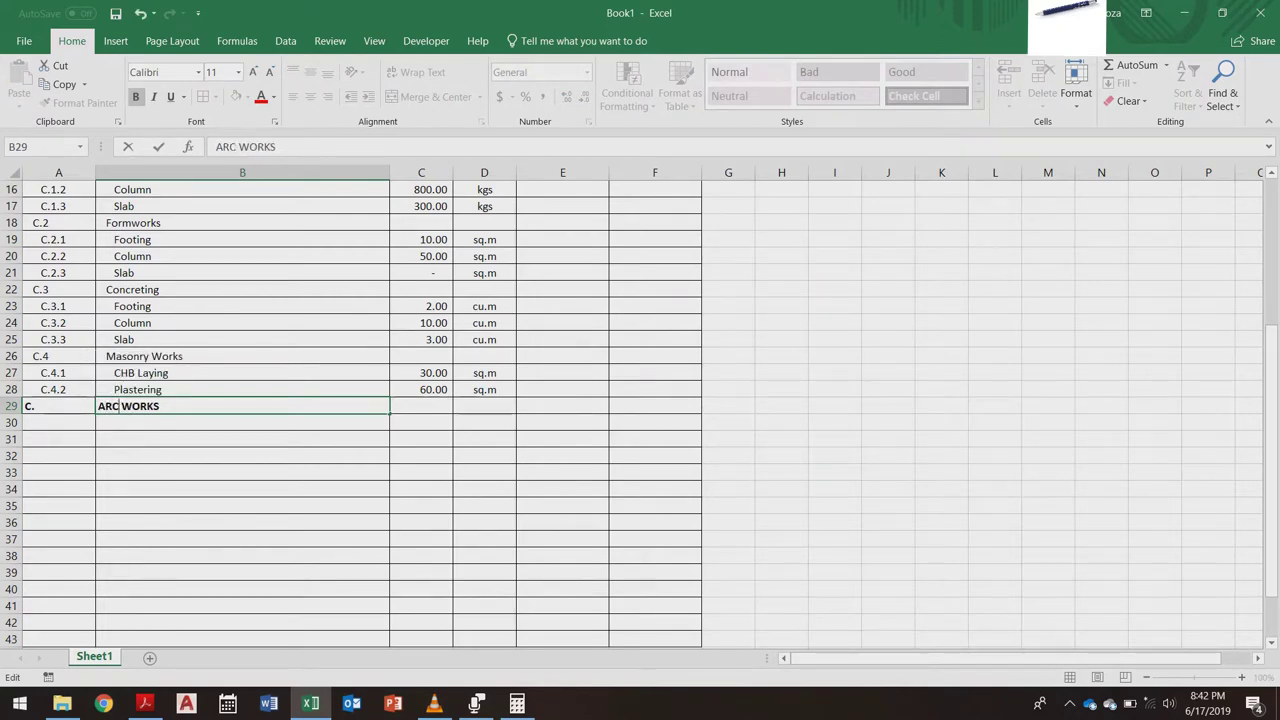
{"action": "type", "text": "CTURAL W"}
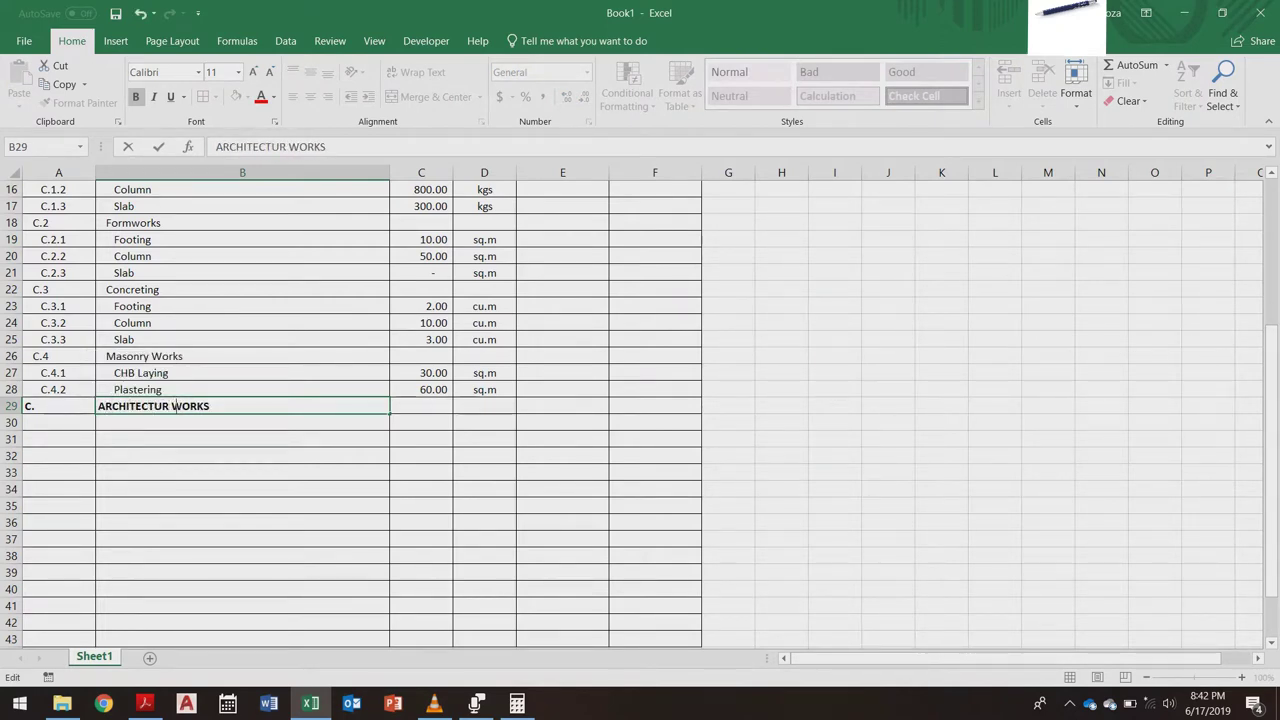
{"action": "type", "text": "ORKS"}
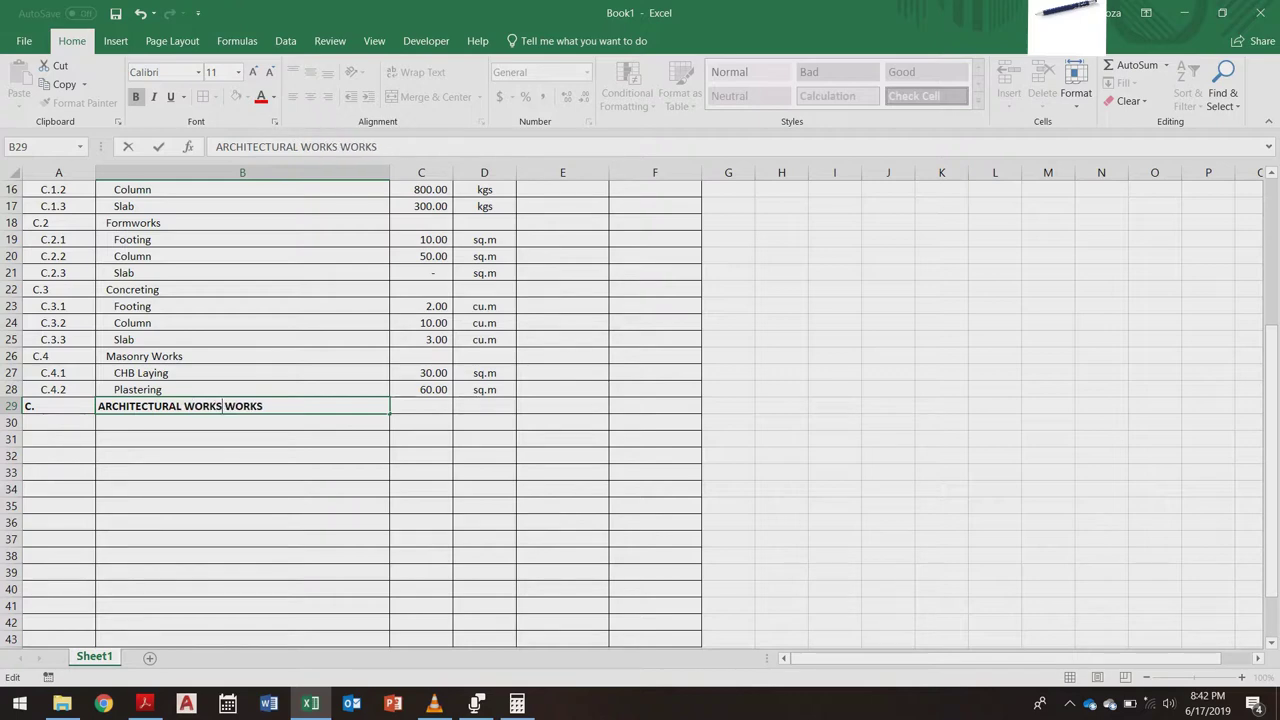
{"action": "key", "text": "BackSpace"}
{"action": "key", "text": "BackSpace"}
{"action": "key", "text": "BackSpace"}
{"action": "key", "text": "BackSpace"}
{"action": "key", "text": "BackSpace"}
{"action": "key", "text": "BackSpace"}
{"action": "key", "text": "Return"}
Step: Change the item letter of the ARCHITECTURAL WORKS heading to D
{"action": "key", "text": "Up"}
{"action": "key", "text": "Left"}
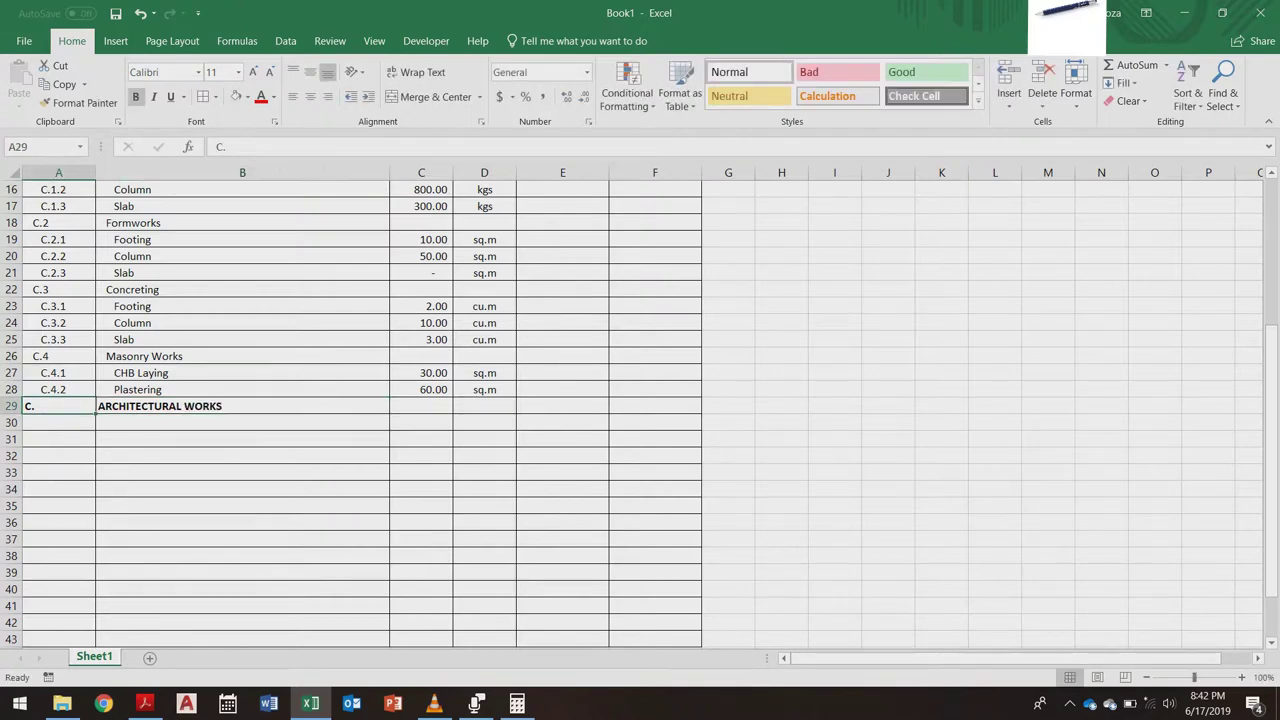
{"action": "key", "text": "F2"}
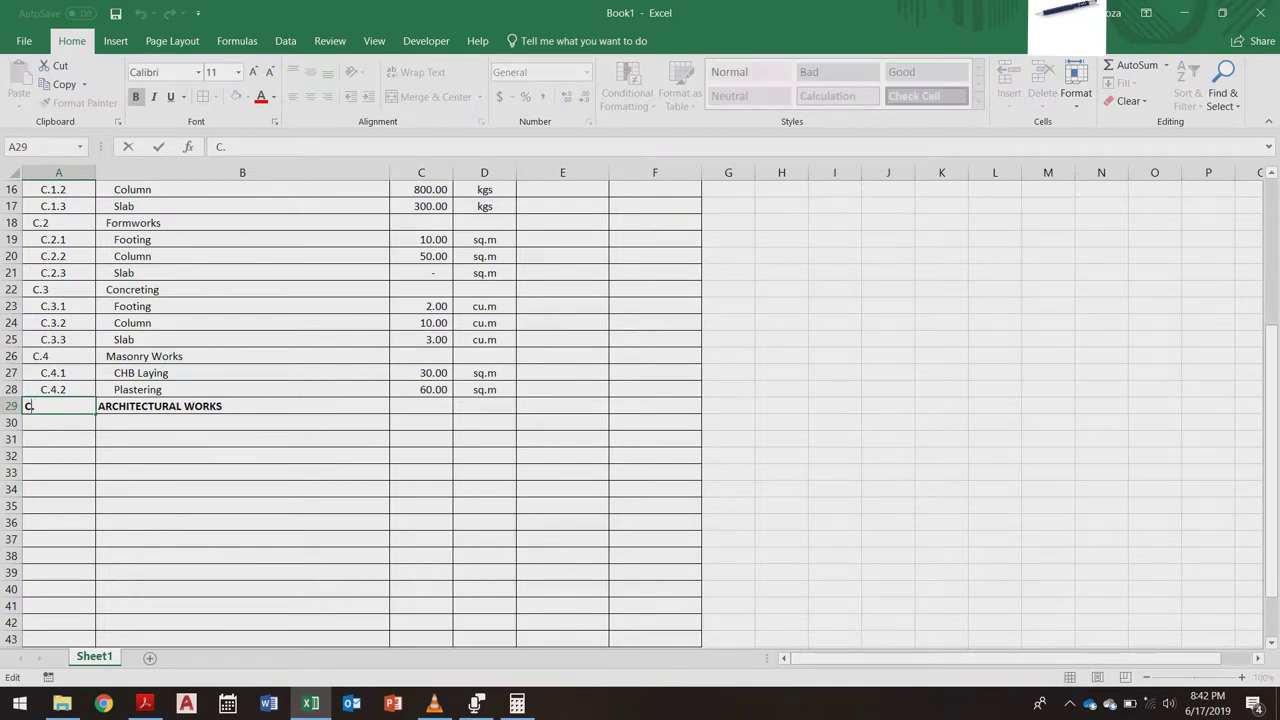
{"action": "key", "text": "BackSpace"}
{"action": "key", "text": "BackSpace"}
{"action": "type", "text": "d."}
{"action": "key", "text": "Return"}
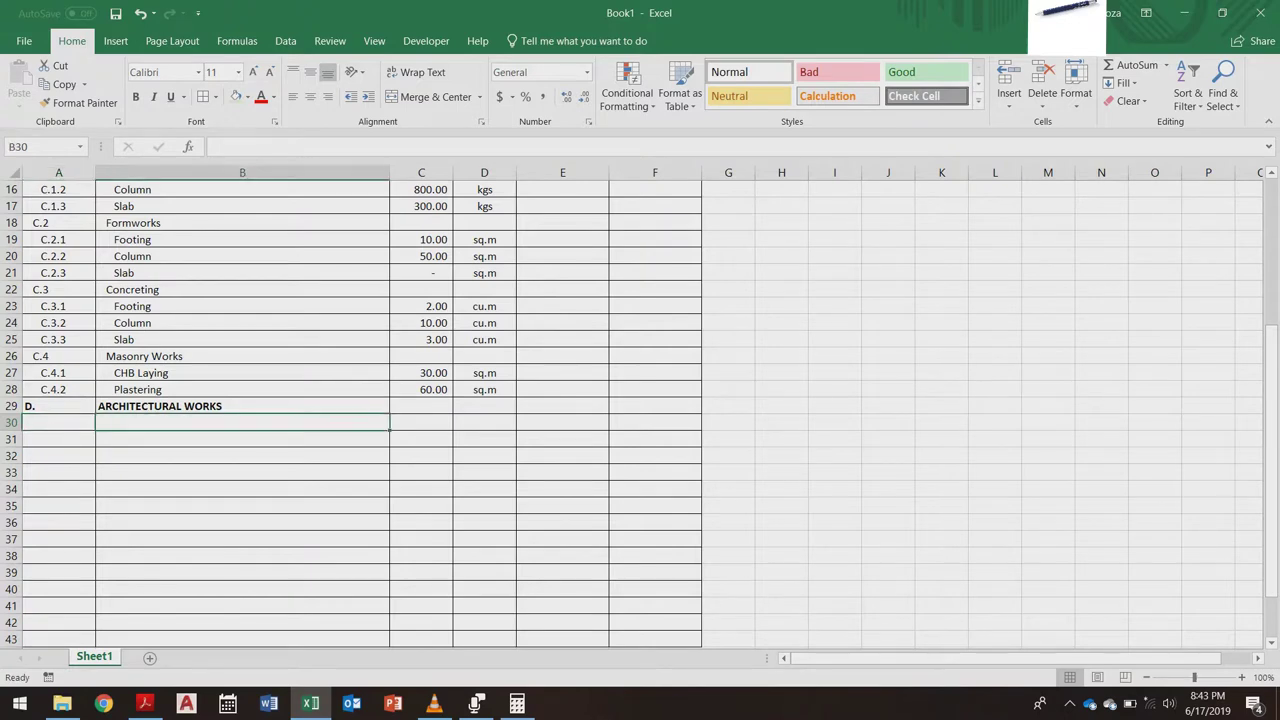
Step: Check the PDF drawing, return to the workbook and enter Painting Works in cell B30 under ARCHITECTURAL WORKS
{"action": "key", "text": "Right"}
{"action": "scroll", "coordinate": [640, 410], "scroll_direction": "up", "scroll_amount": 5}
{"action": "scroll", "coordinate": [640, 410], "scroll_direction": "down", "scroll_amount": 2}
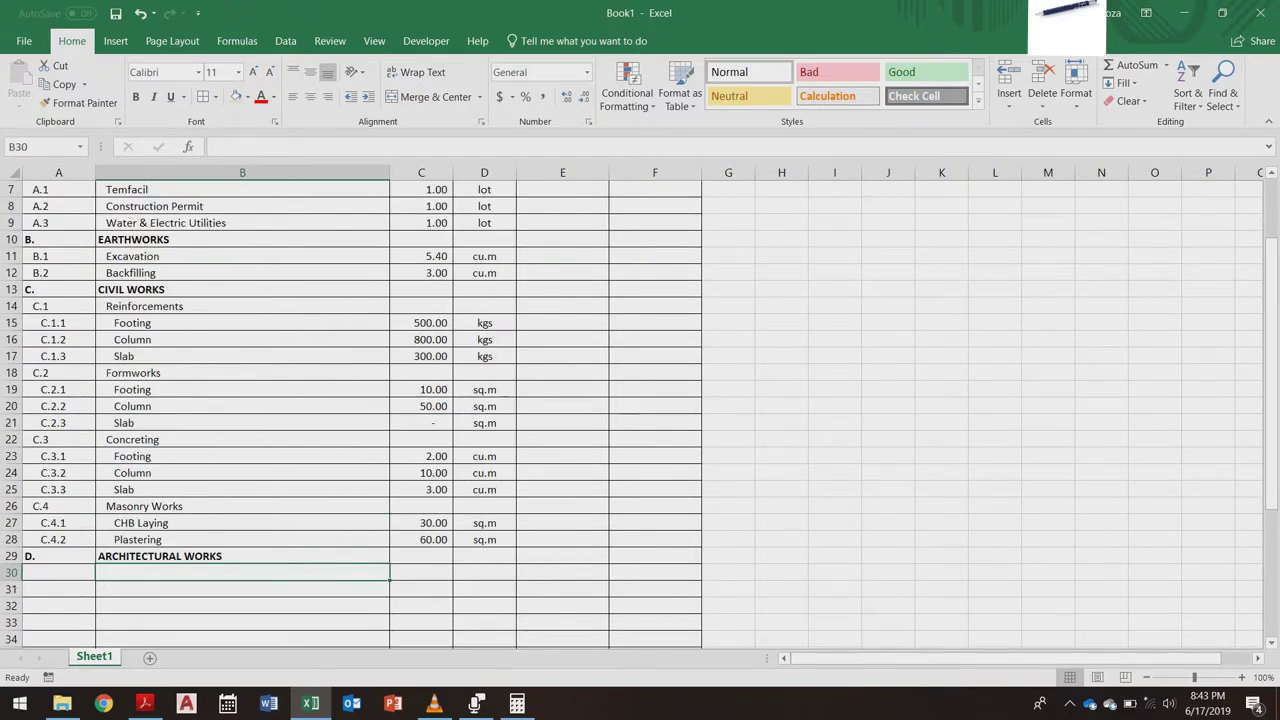
{"action": "scroll", "coordinate": [640, 410], "scroll_direction": "down", "scroll_amount": 3}
{"action": "left_click", "coordinate": [242, 456]}
{"action": "left_click", "coordinate": [242, 423]}
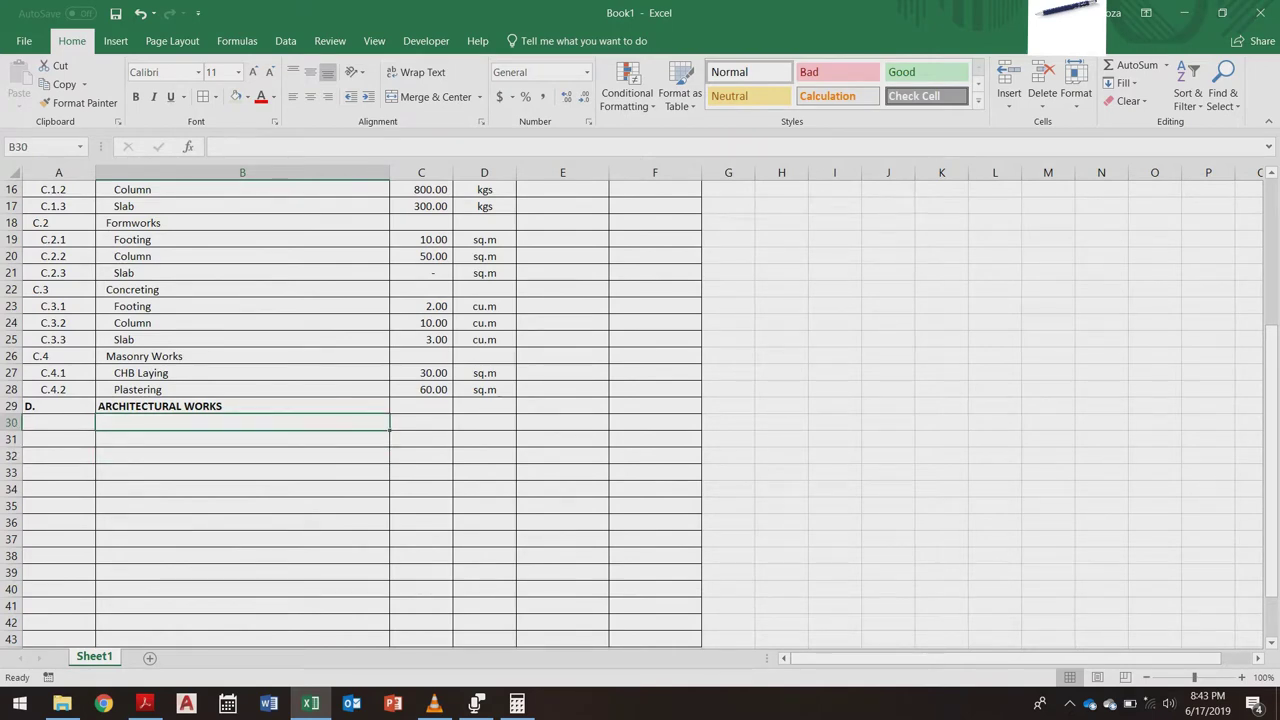
{"action": "key", "text": "alt+Tab"}
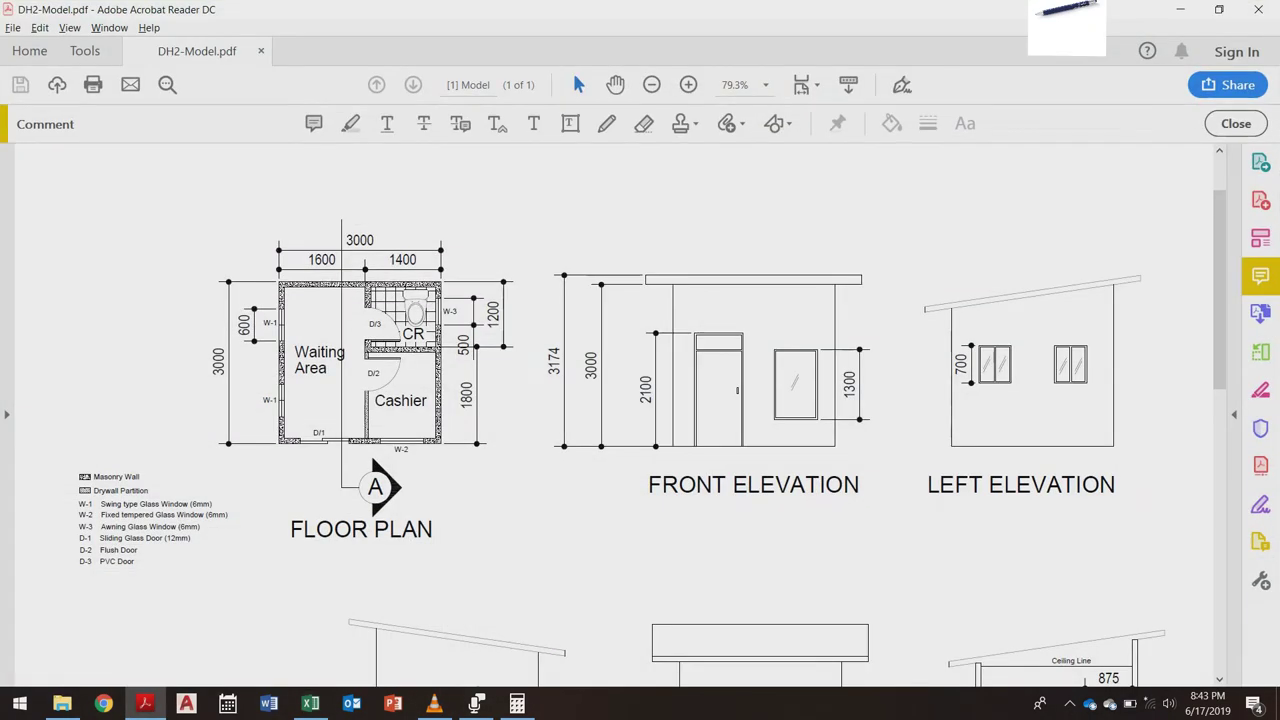
{"action": "key", "text": "alt+Tab"}
{"action": "type", "text": "pAAINTING Wo"}
{"action": "type", "text": "rks"}
{"action": "key", "text": "Return"}
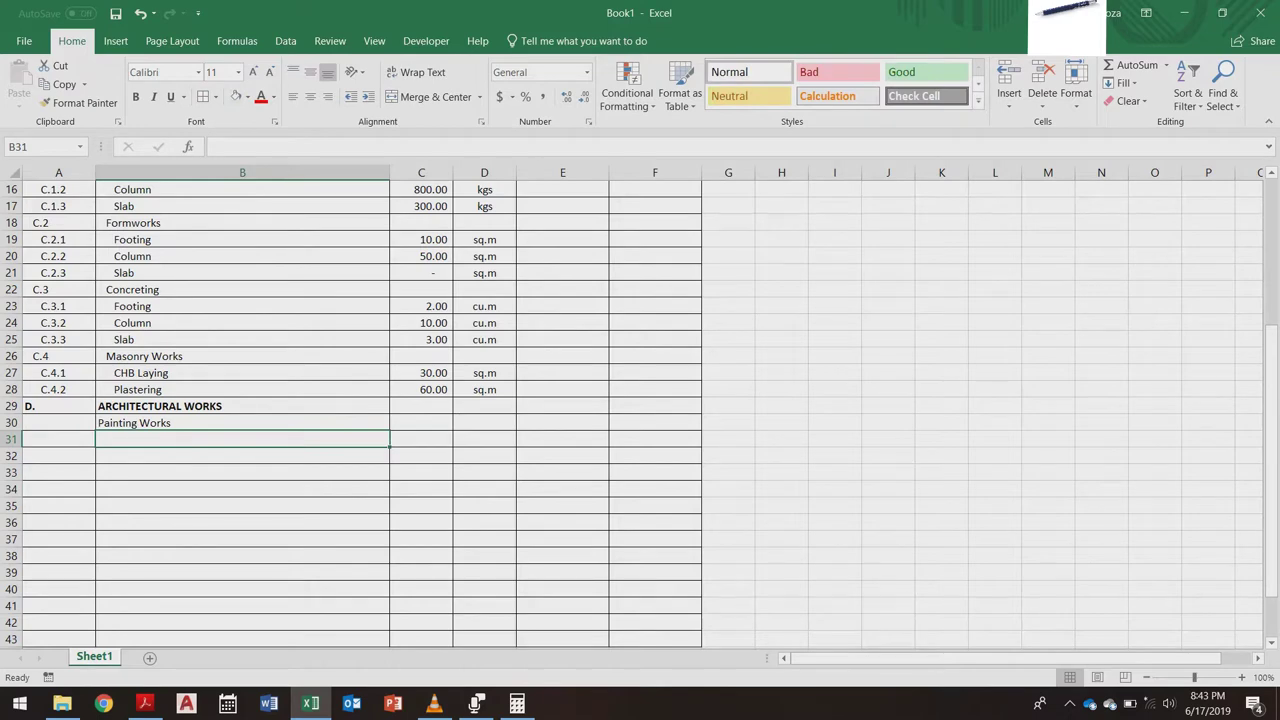
Step: Enter the descriptions Interior side and Exterior Side in cells B31 and B32 under Painting Works
{"action": "type", "text": "In"}
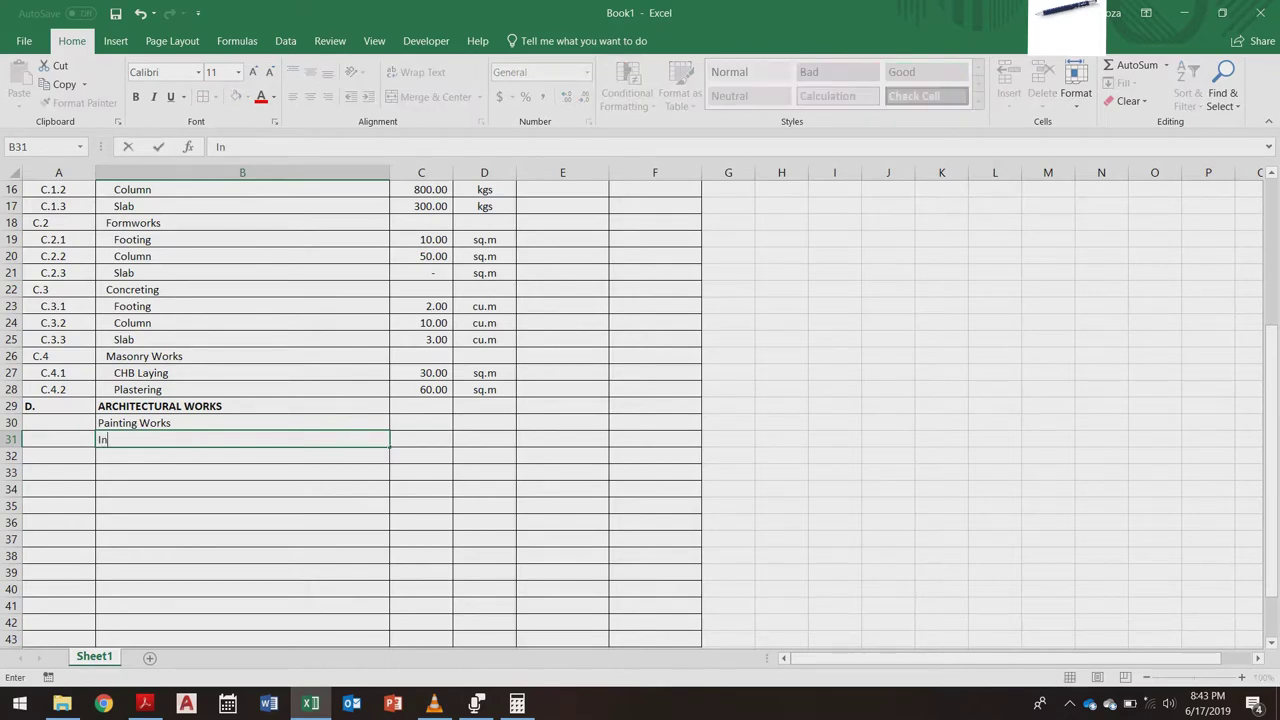
{"action": "type", "text": "terior side"}
{"action": "key", "text": "Return"}
{"action": "type", "text": "Exter"}
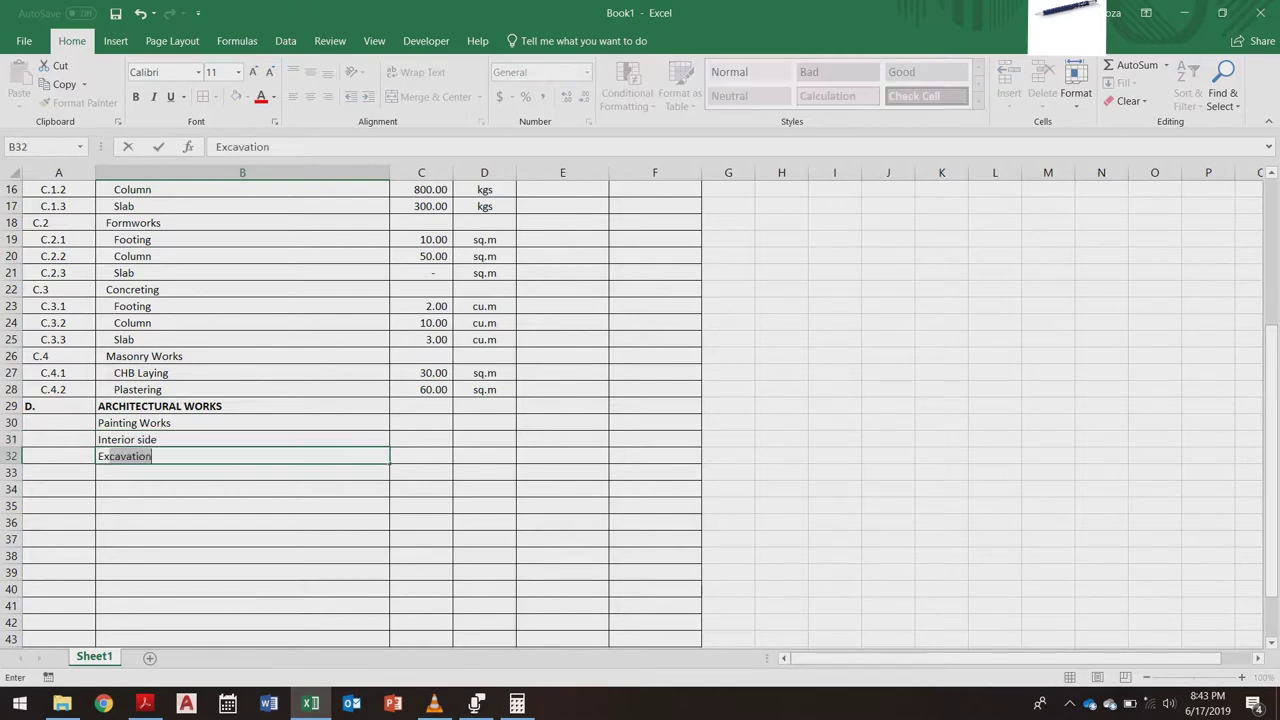
{"action": "type", "text": "ior Side"}
{"action": "key", "text": "Return"}
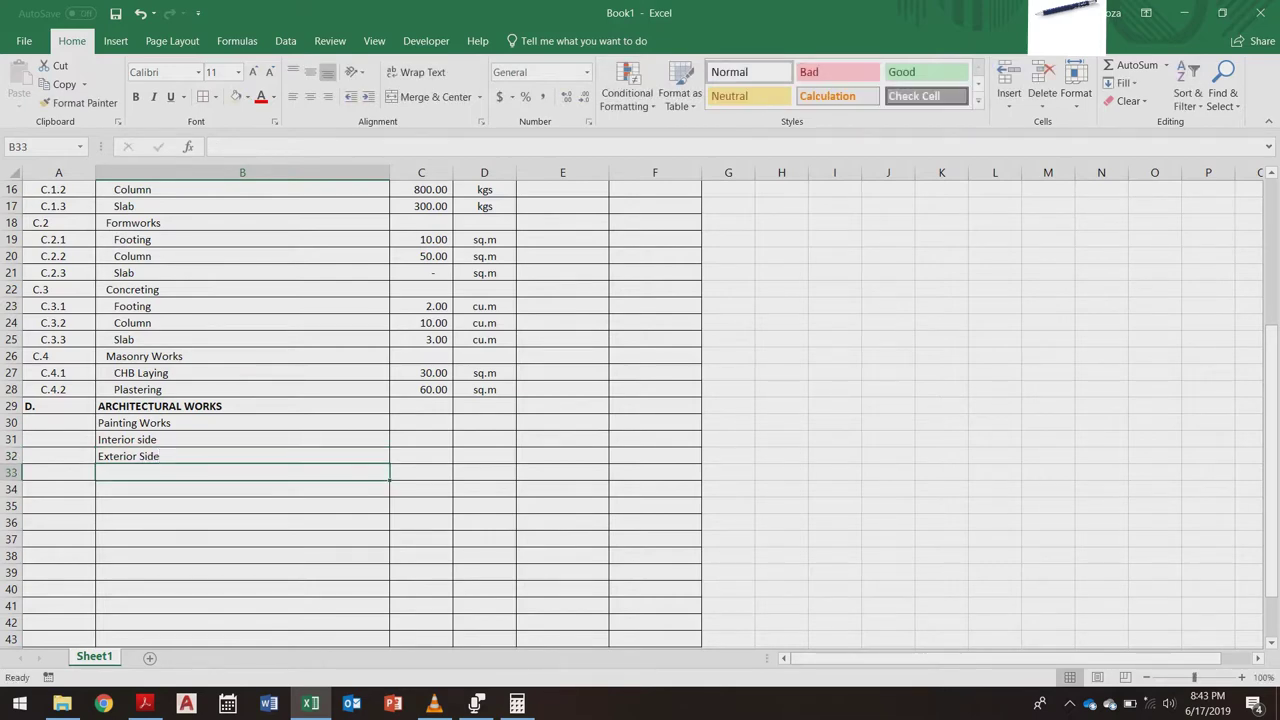
Step: Number the Painting Works item D.1 and indent the number one level
{"action": "key", "text": "Up"}
{"action": "key", "text": "Up"}
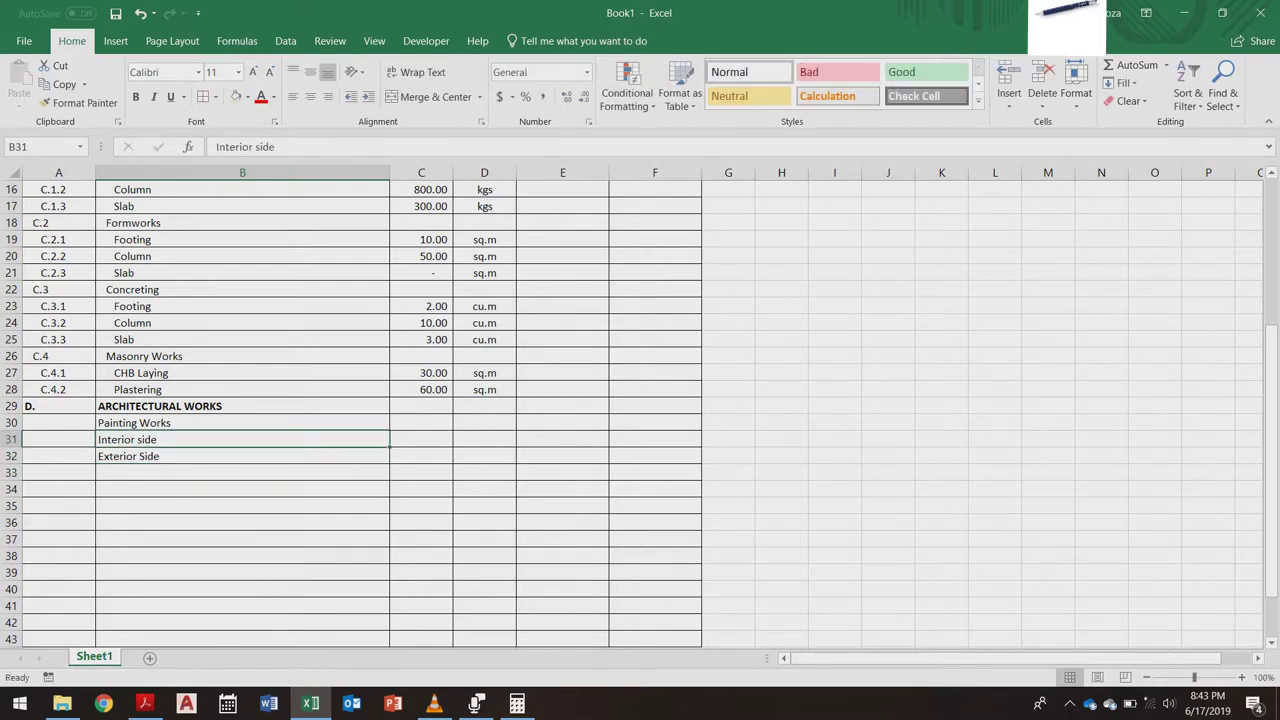
{"action": "key", "text": "Up"}
{"action": "key", "text": "Left"}
{"action": "type", "text": "D.1"}
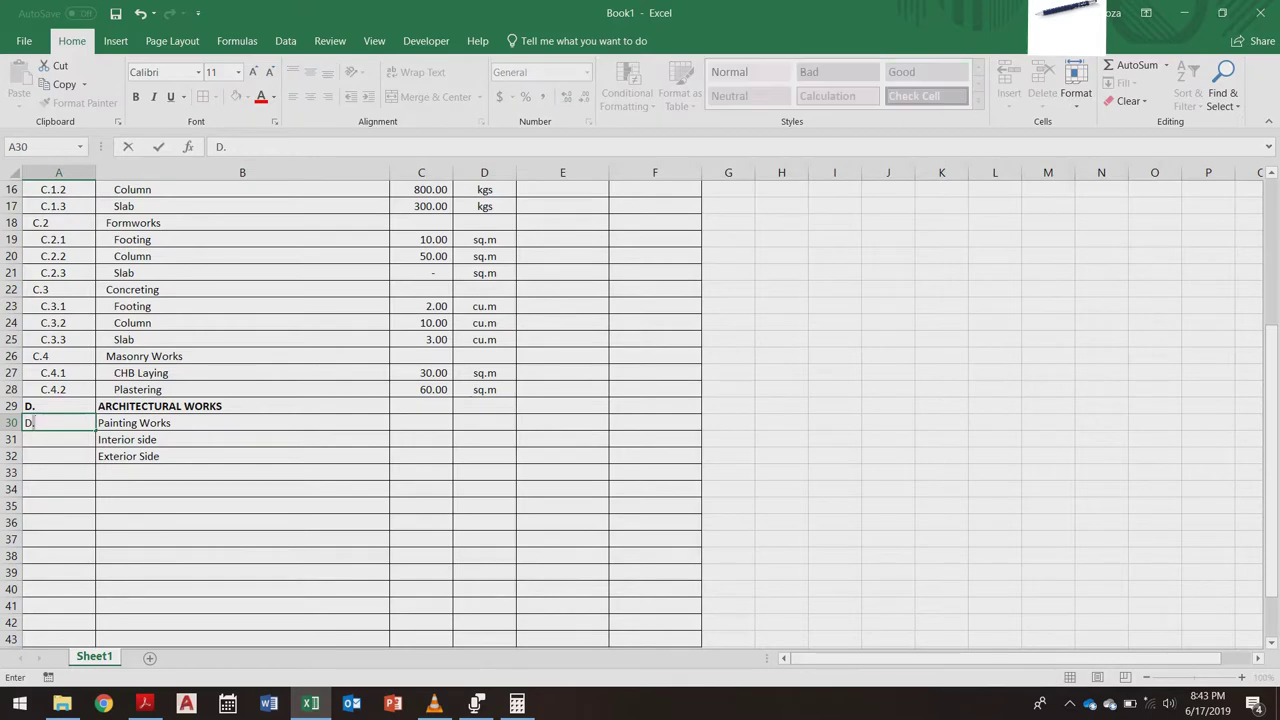
{"action": "key", "text": "Return"}
{"action": "left_click", "coordinate": [59, 423]}
{"action": "left_click", "coordinate": [369, 97]}
Step: Copy item number D.1 into cell A31 for Interior side, indent it one more level and change it to D.1.1
{"action": "key", "text": "ctrl+c"}
{"action": "key", "text": "Down"}
{"action": "key", "text": "ctrl+v"}
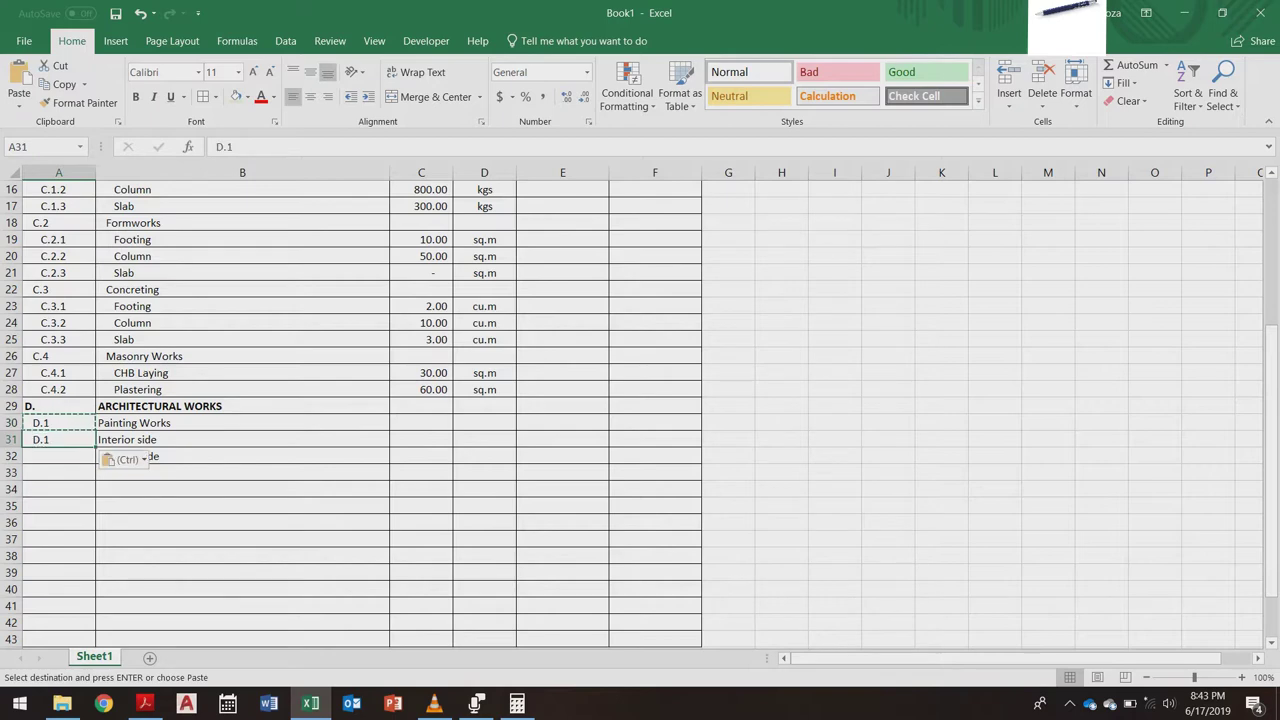
{"action": "left_click", "coordinate": [369, 97]}
{"action": "key", "text": "F2"}
{"action": "type", "text": ".1"}
{"action": "key", "text": "Return"}
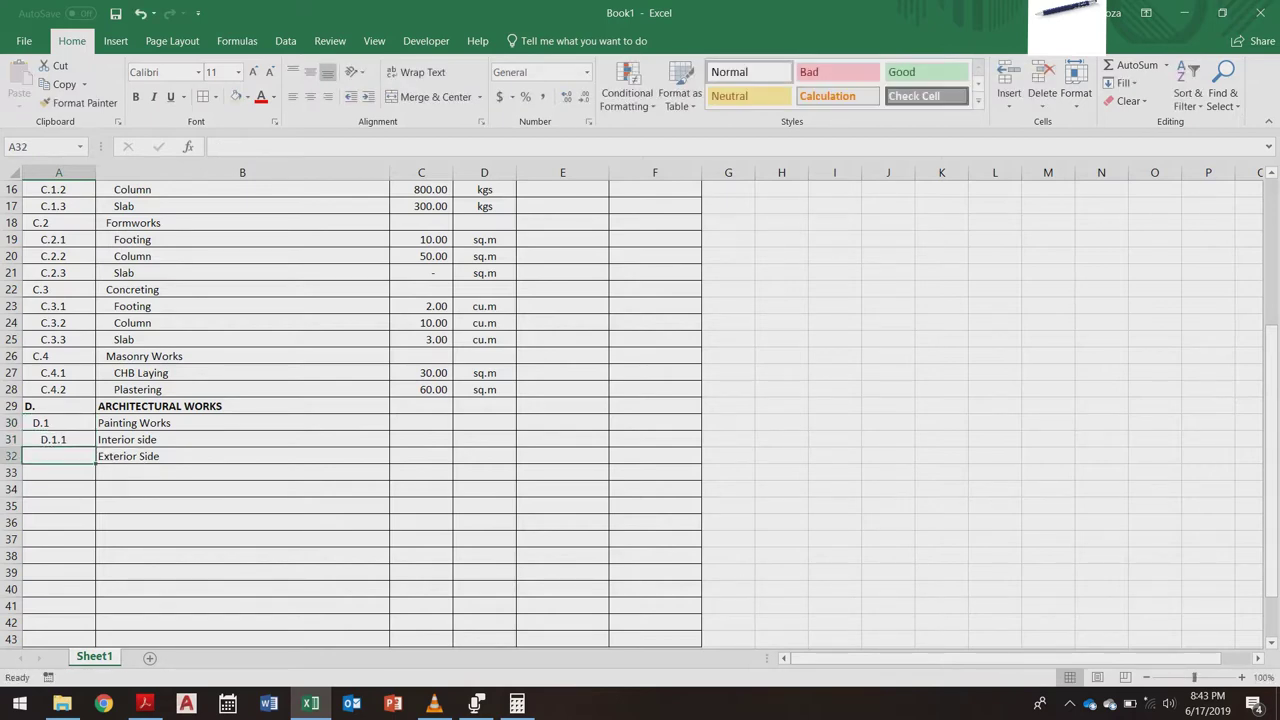
Step: Fill the item number series from D.1.1 down one row so that Exterior Side is numbered D.1.2
{"action": "key", "text": "Up"}
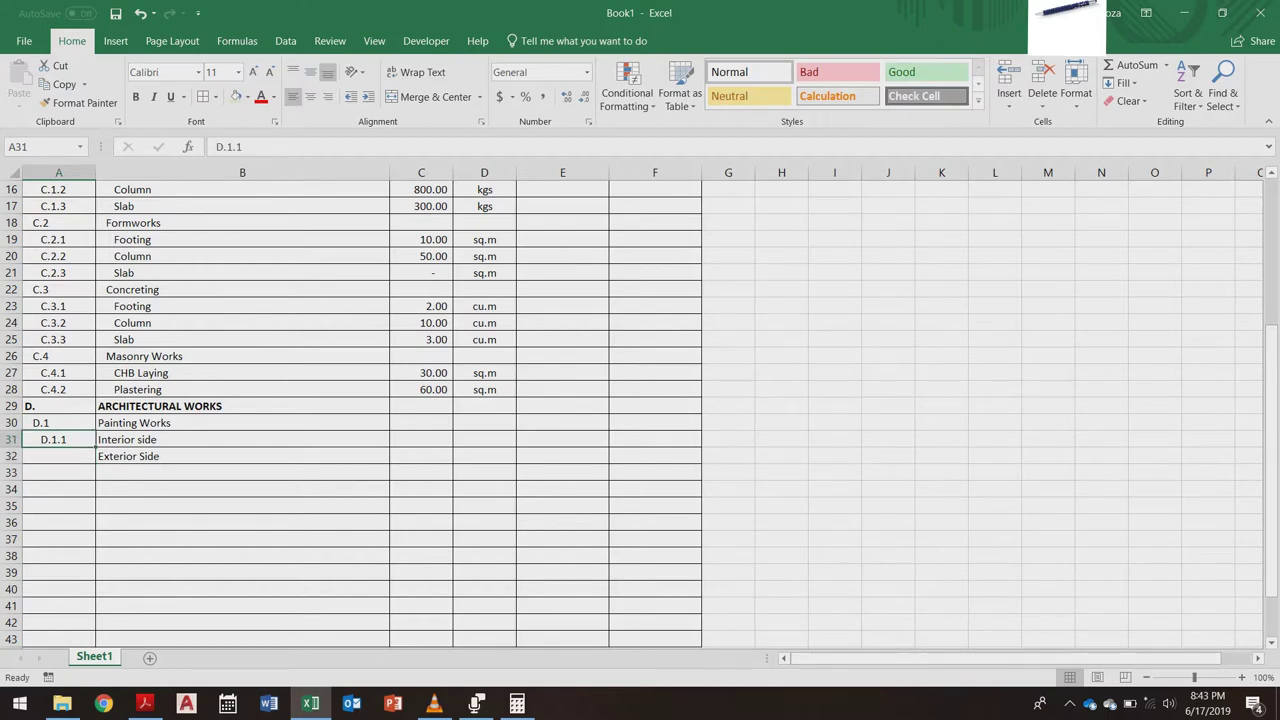
{"action": "left_click_drag", "start_coordinate": [95, 447], "coordinate": [96, 463]}
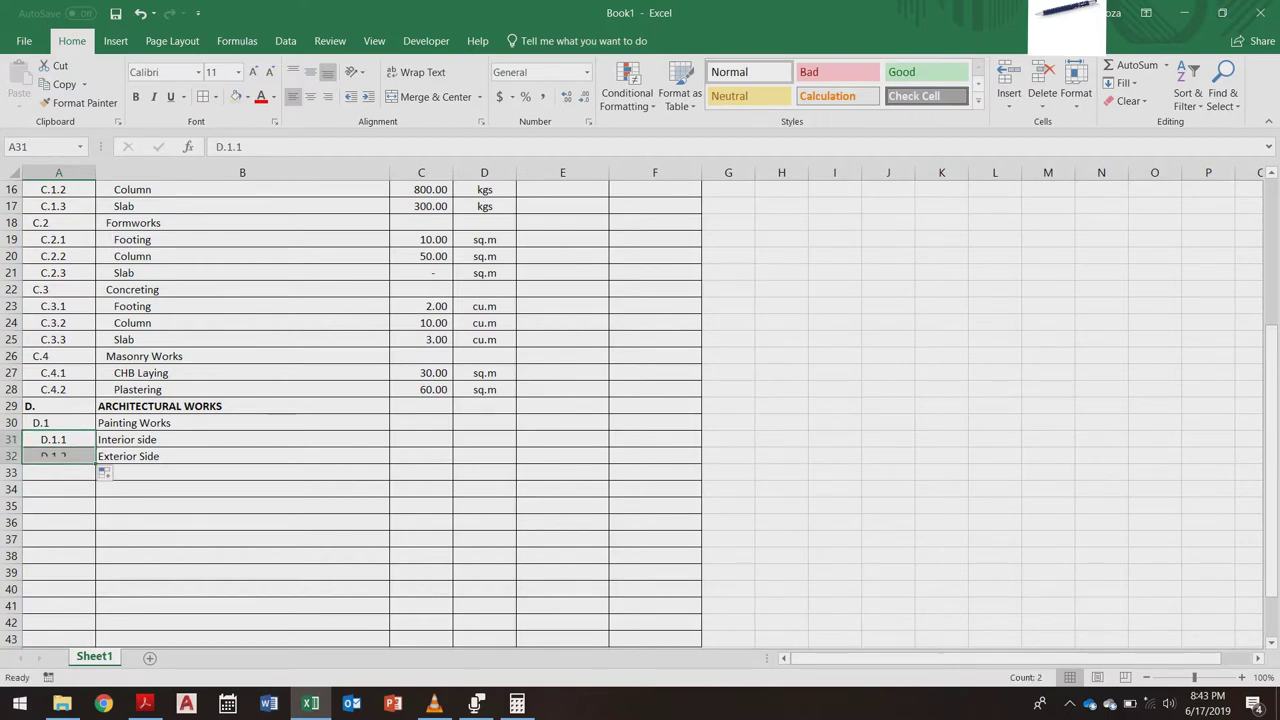
{"action": "left_click", "coordinate": [242, 505]}
Step: Glance at the PDF drawings, then indent Painting Works one level and Interior side and Exterior Side two levels in column B
{"action": "key", "text": "alt+Tab"}
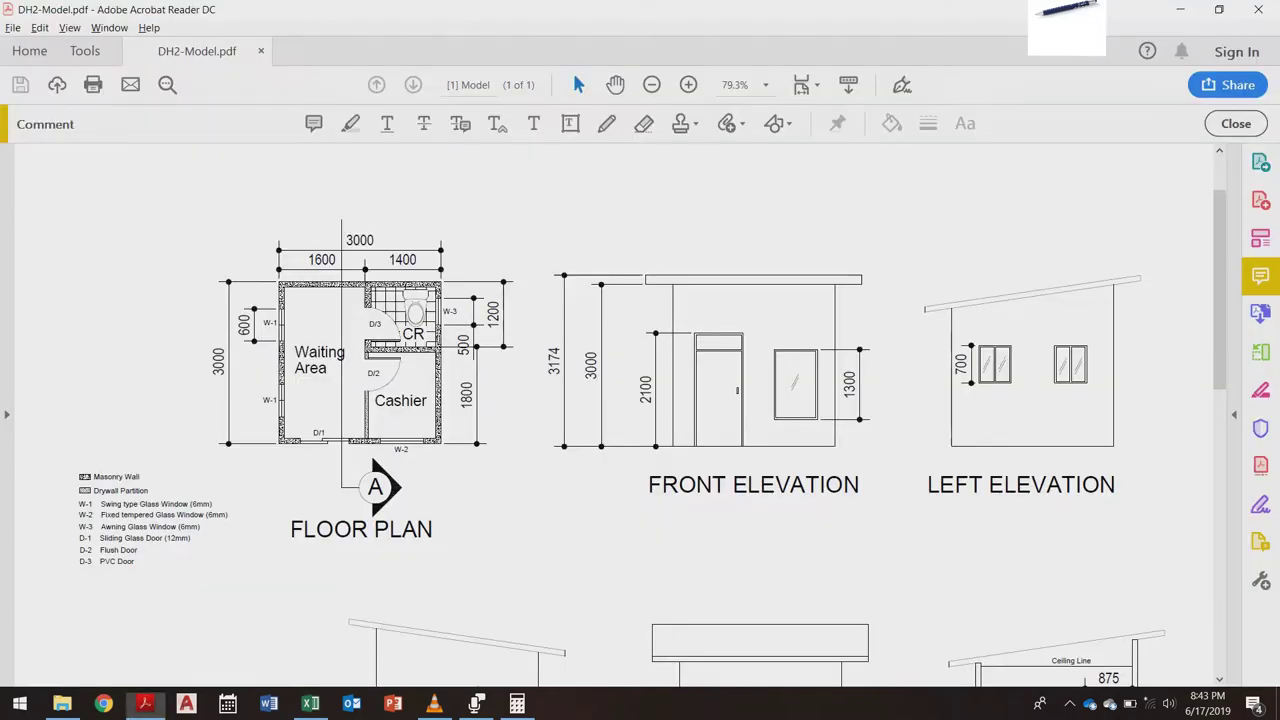
{"action": "scroll", "coordinate": [614, 414], "scroll_direction": "down", "scroll_amount": 3}
{"action": "scroll", "coordinate": [652, 427], "scroll_direction": "up", "scroll_amount": 3}
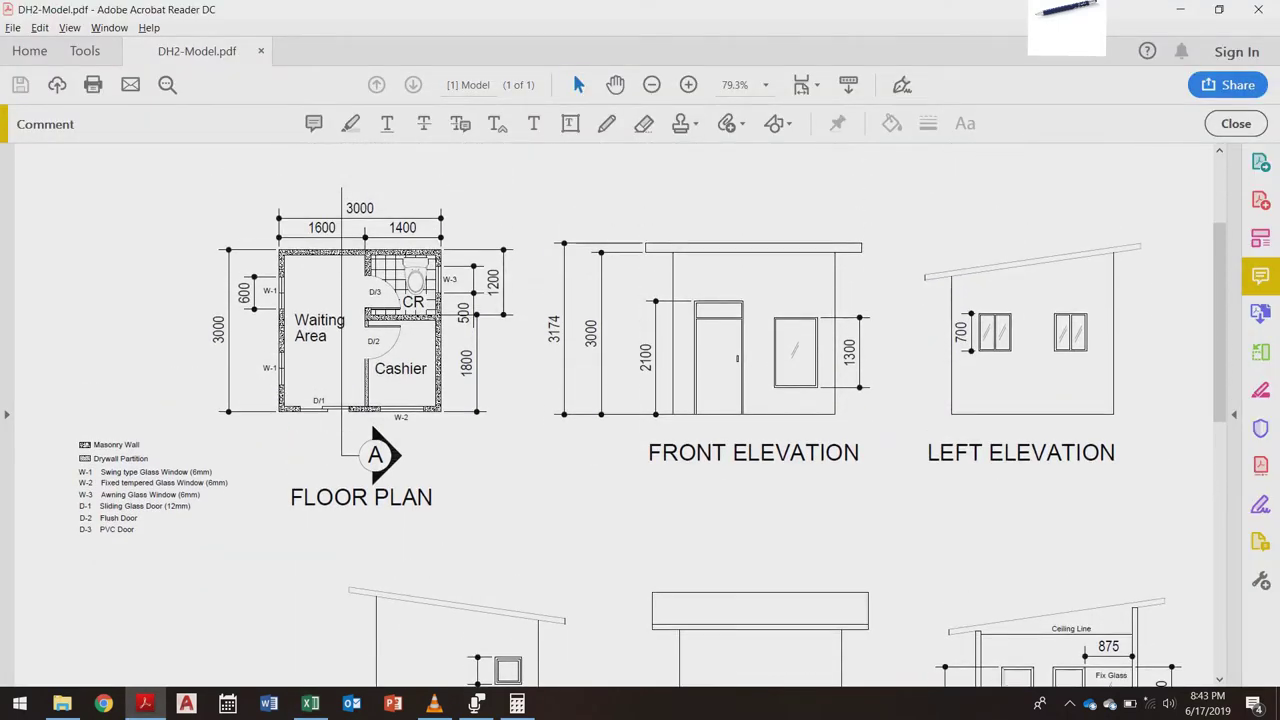
{"action": "key", "text": "alt+Tab"}
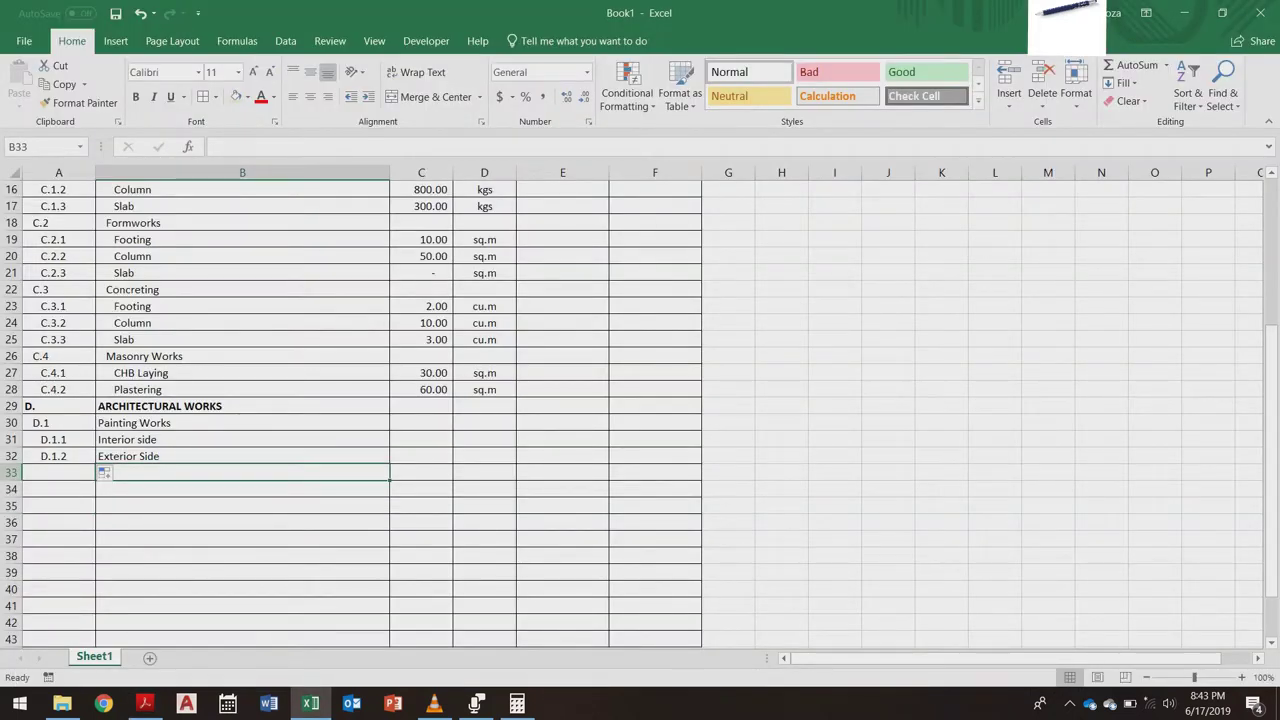
{"action": "left_click_drag", "start_coordinate": [150, 422], "coordinate": [150, 456]}
{"action": "left_click", "coordinate": [368, 96]}
{"action": "left_click", "coordinate": [368, 96]}
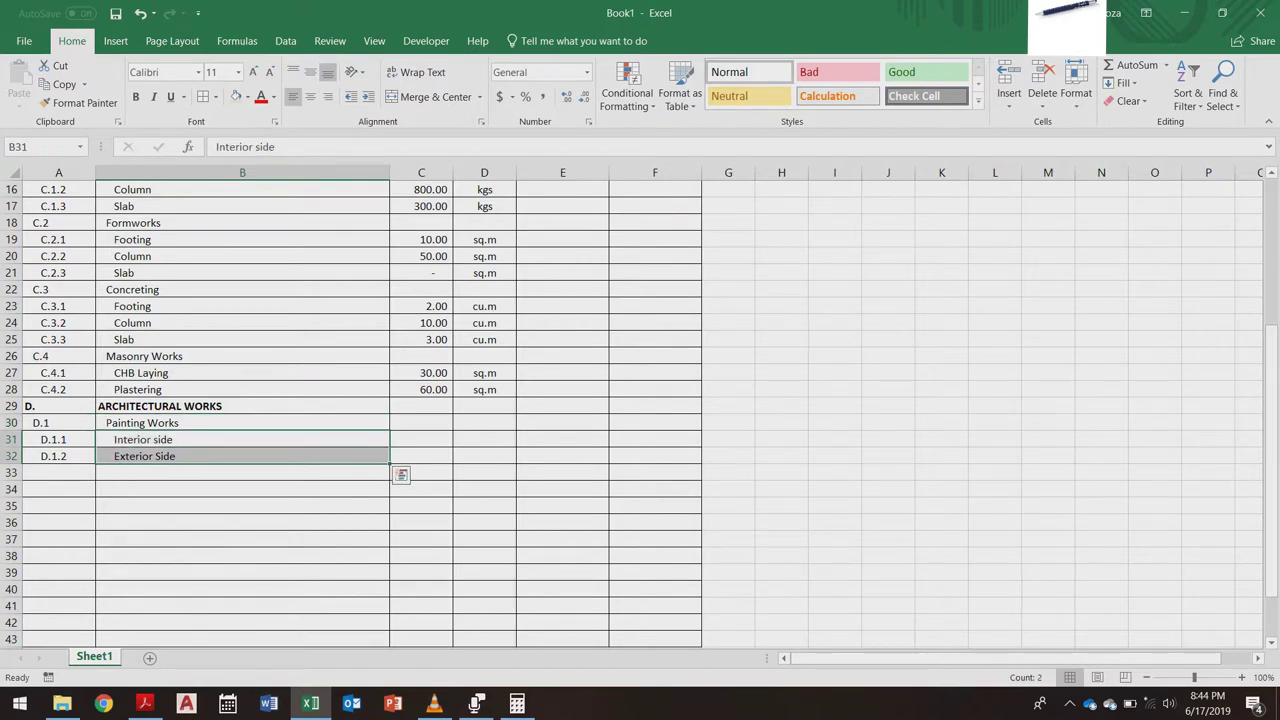
Step: Add the description Doors & Windows in cell B33 and indent it one level
{"action": "left_click", "coordinate": [200, 489]}
{"action": "left_click", "coordinate": [200, 473]}
{"action": "type", "text": "Do"}
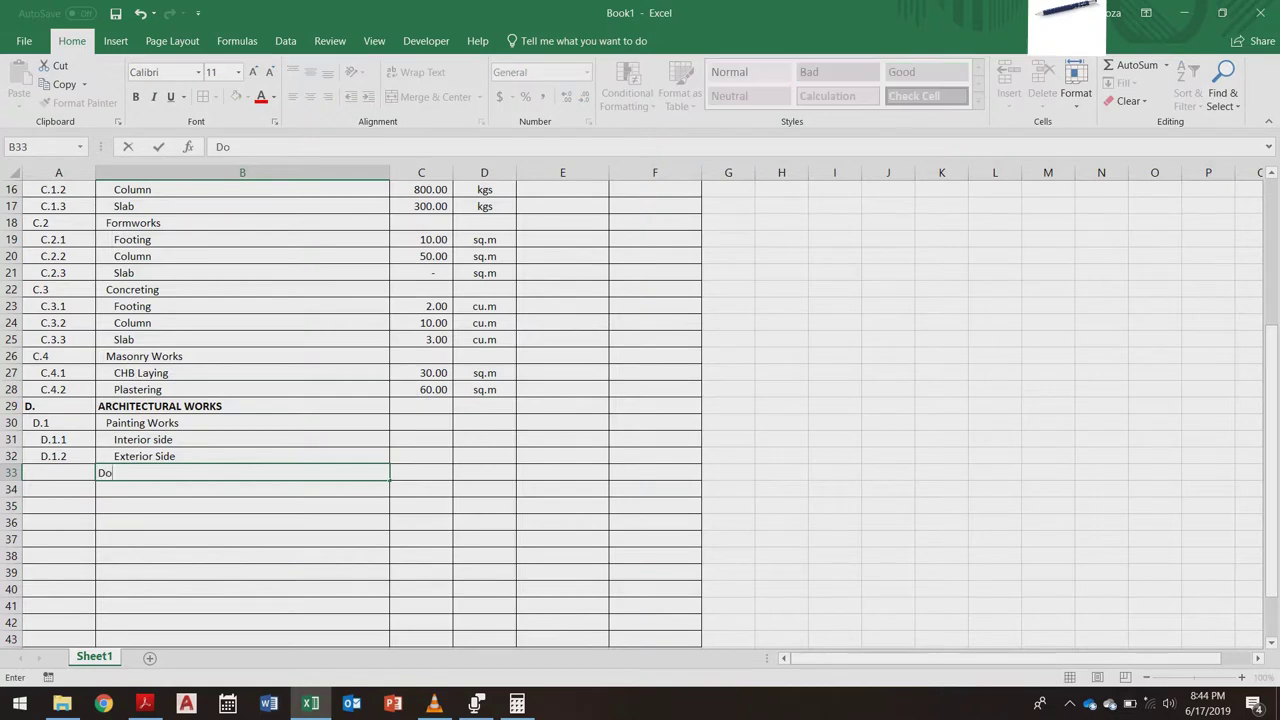
{"action": "type", "text": "ors & Windows"}
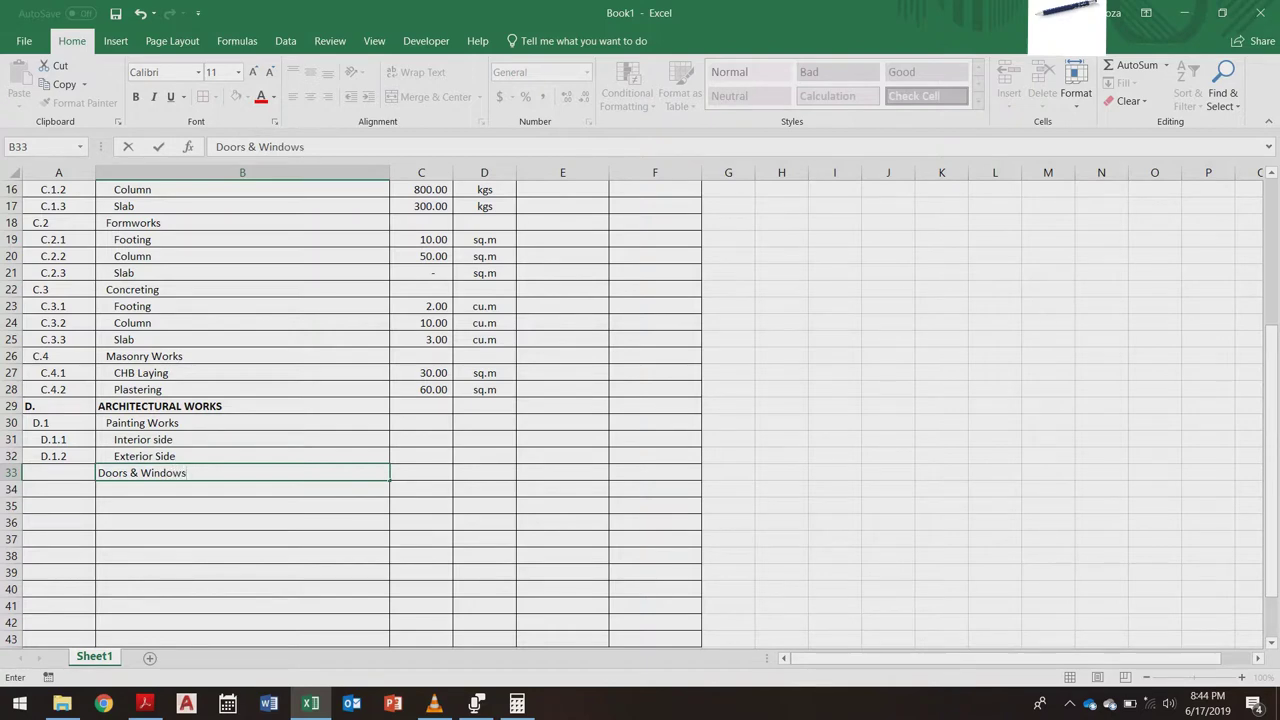
{"action": "key", "text": "Return"}
{"action": "key", "text": "Up"}
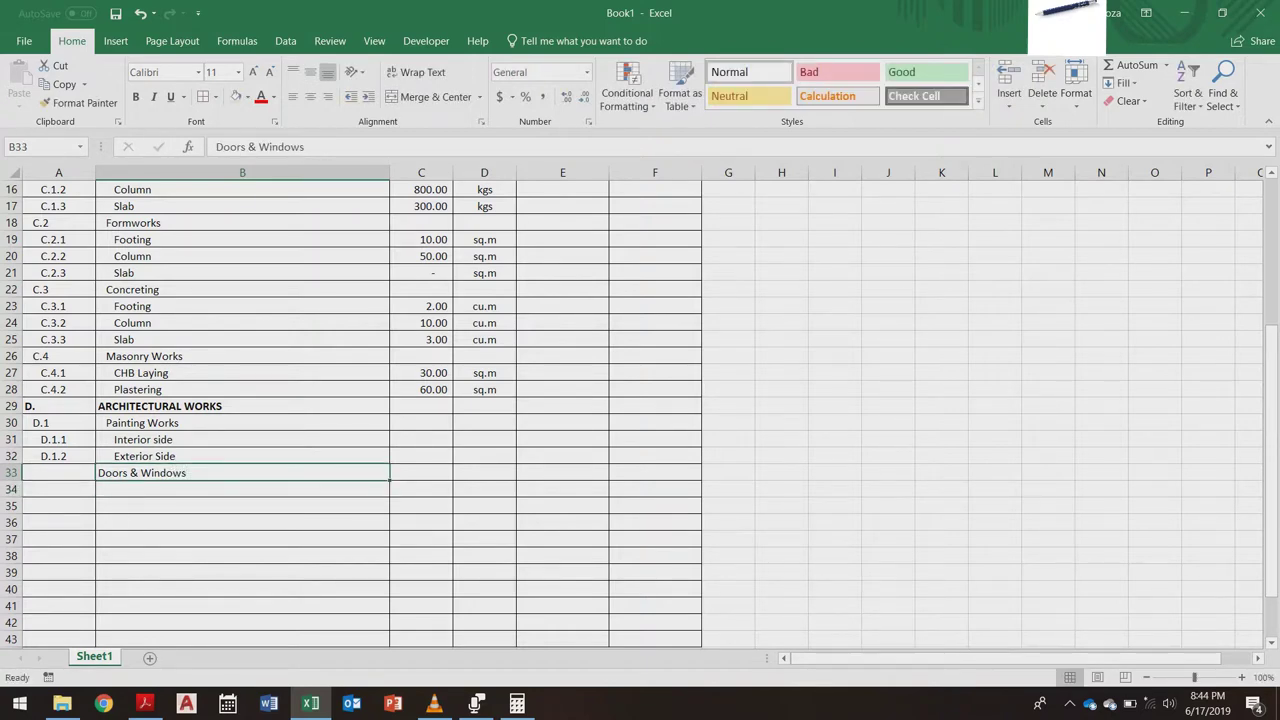
{"action": "left_click", "coordinate": [370, 97]}
{"action": "key", "text": "Down"}
Step: Check the door tags on the PDF floor plan and list D/1, D/2 and D/3 in cells B34 to B36 under Doors & Windows
{"action": "key", "text": "alt+Tab"}
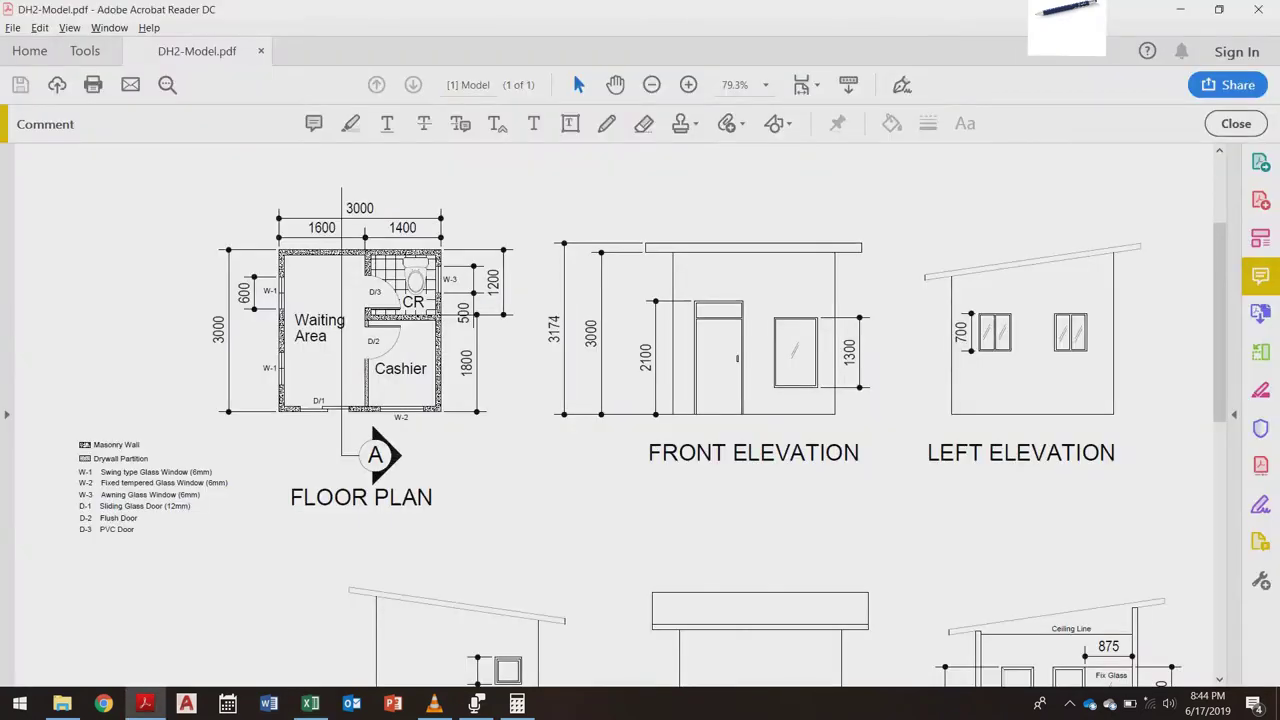
{"action": "scroll", "coordinate": [652, 427], "scroll_direction": "down", "scroll_amount": 1}
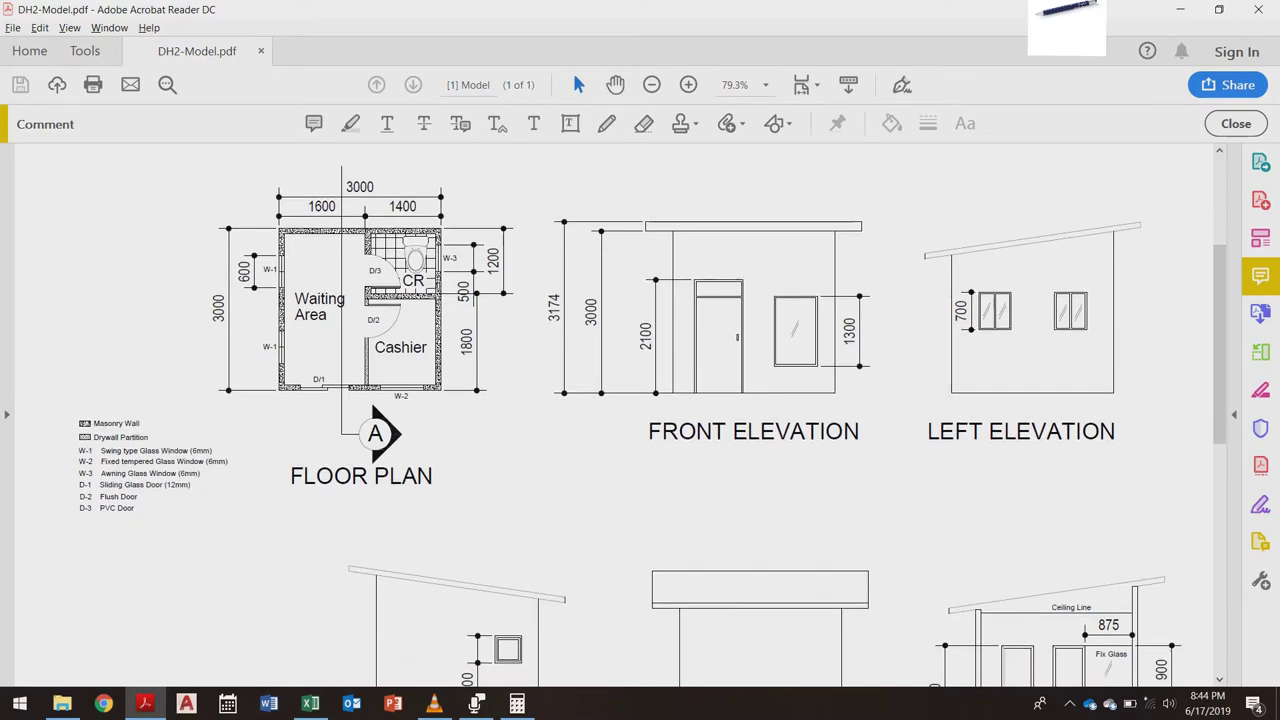
{"action": "key", "text": "alt+Tab"}
{"action": "key", "text": "alt+Tab"}
{"action": "key", "text": "alt+Tab"}
{"action": "type", "text": "D/1"}
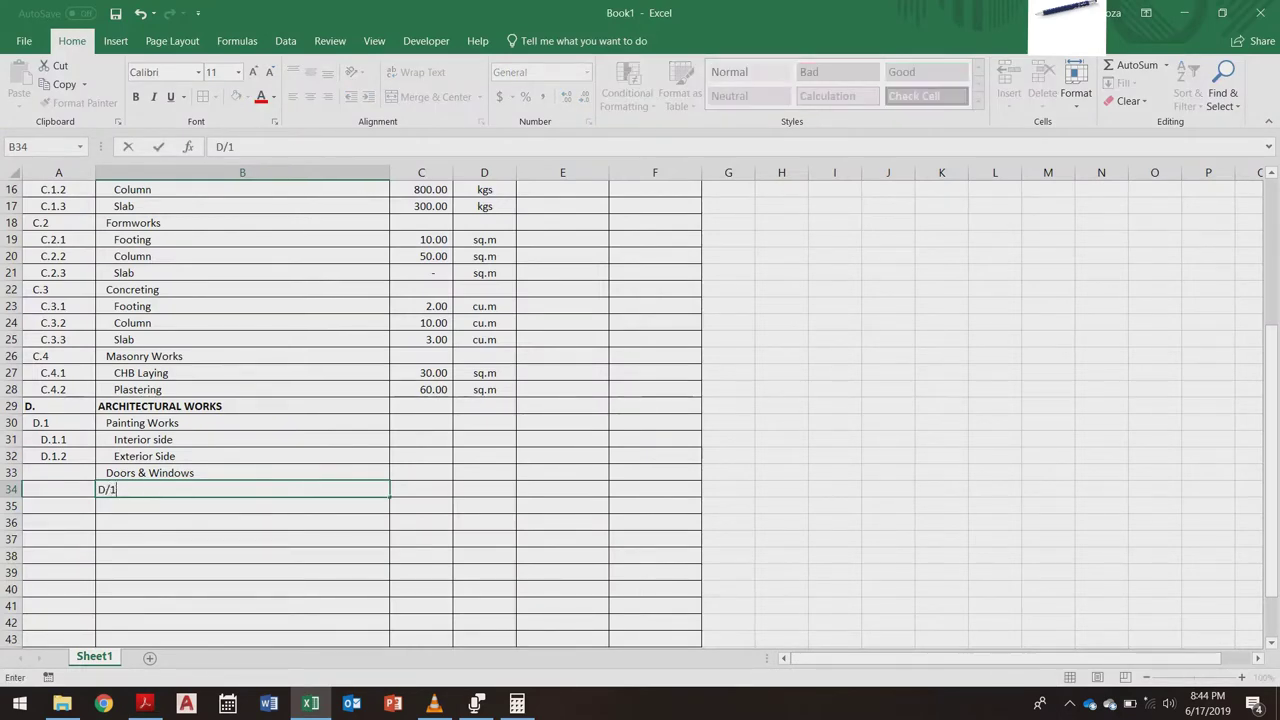
{"action": "key", "text": "Return"}
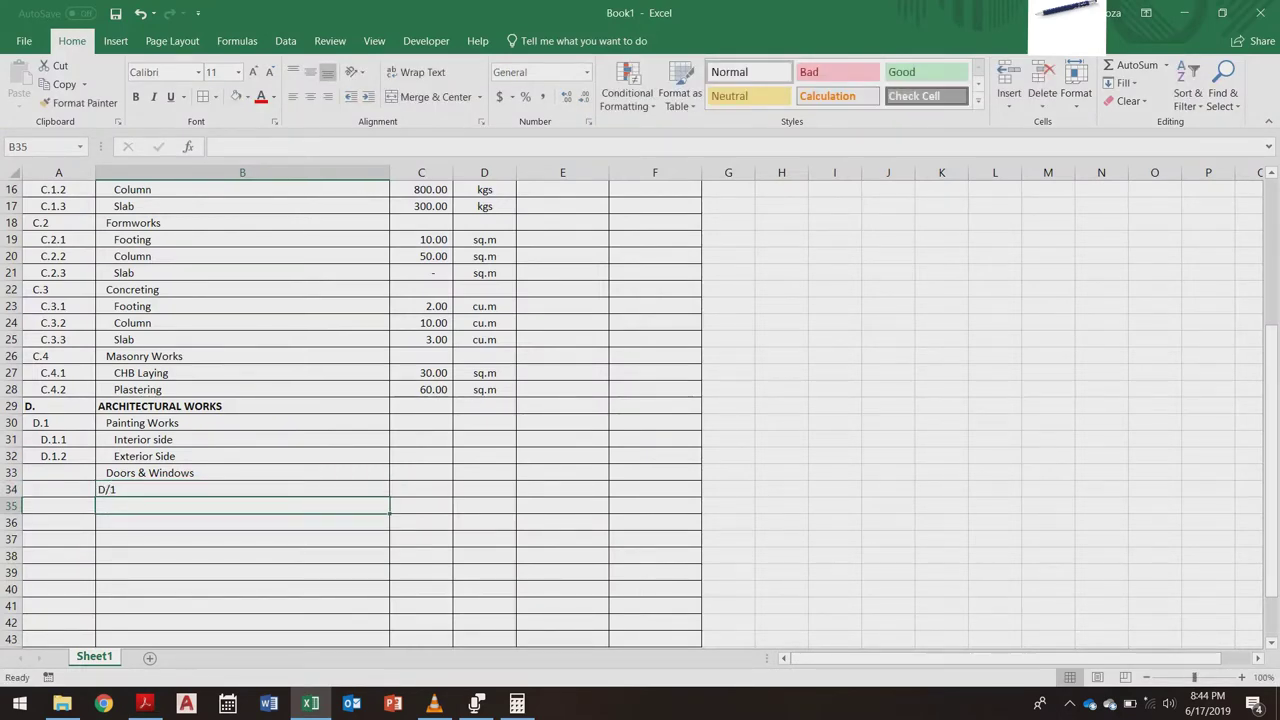
{"action": "type", "text": "D/1"}
{"action": "key", "text": "Return"}
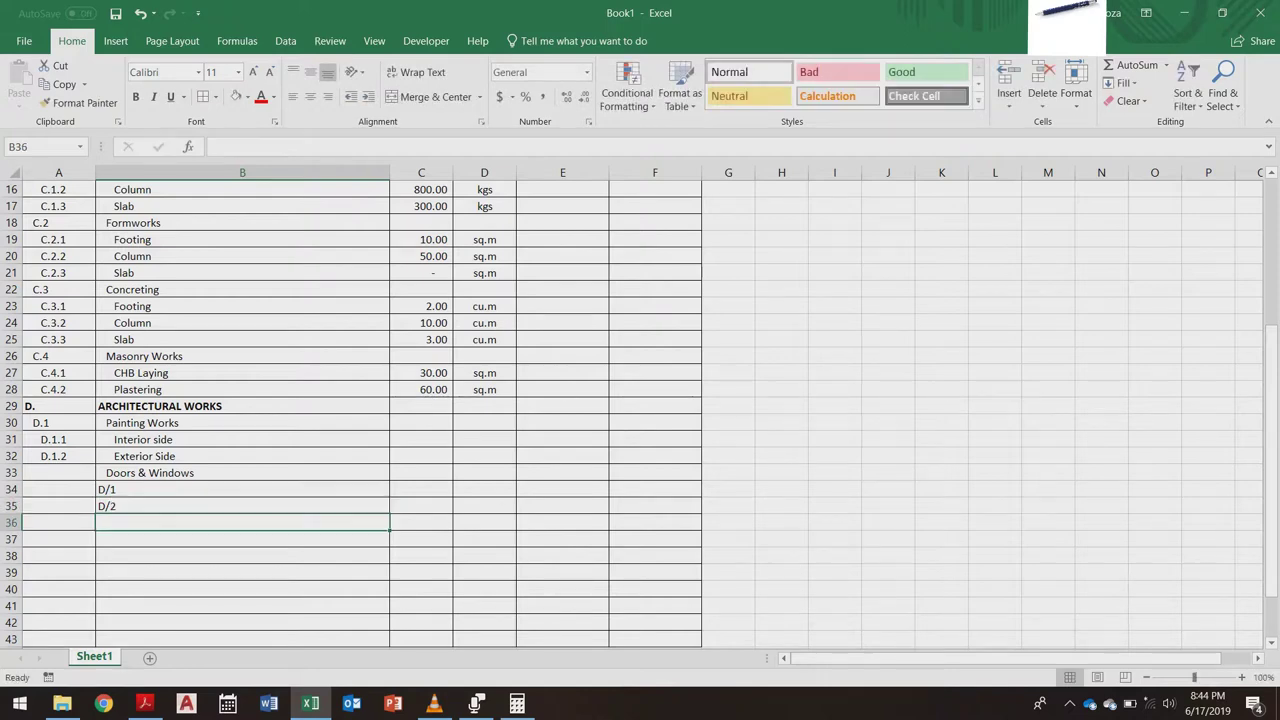
{"action": "key", "text": "alt+Tab"}
{"action": "key", "text": "alt+Tab"}
{"action": "type", "text": "D/3"}
{"action": "key", "text": "Return"}
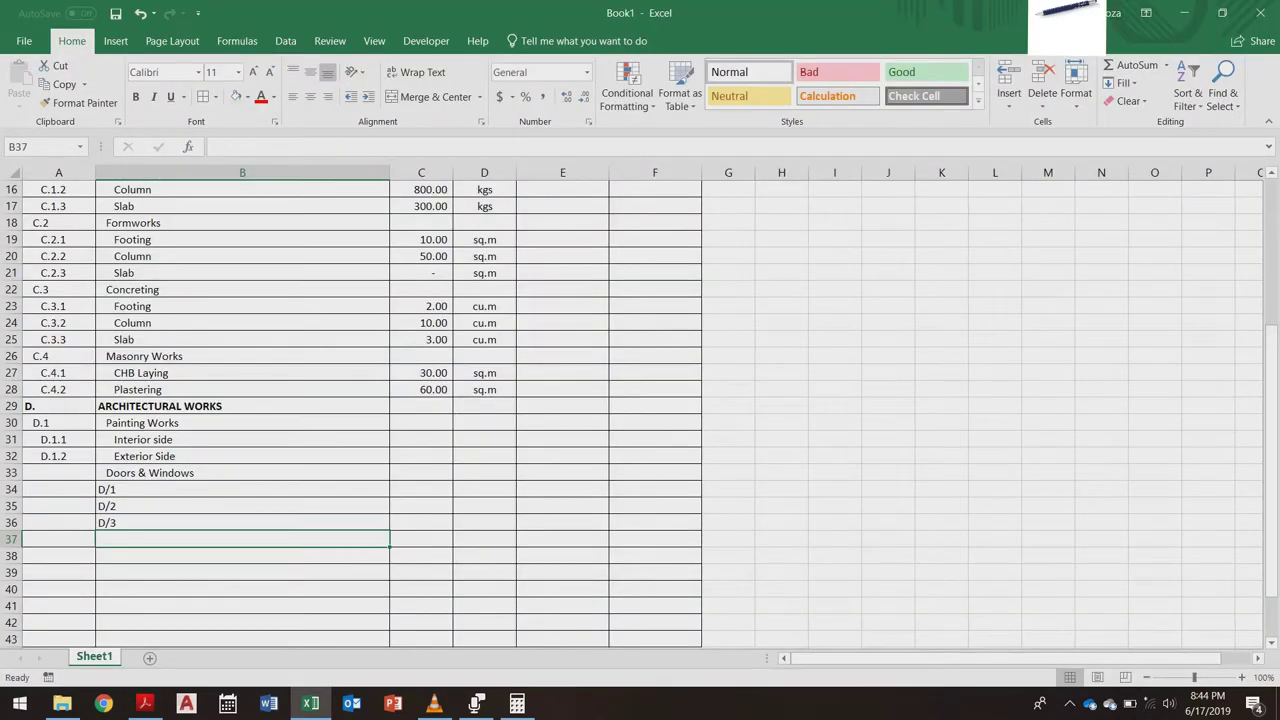
Step: List the window tags W-1, W-2 and W-3 in cells B37 to B39, checking them against the PDF floor plan
{"action": "type", "text": "Water & Electric Utilities"}
{"action": "key", "text": "Return"}
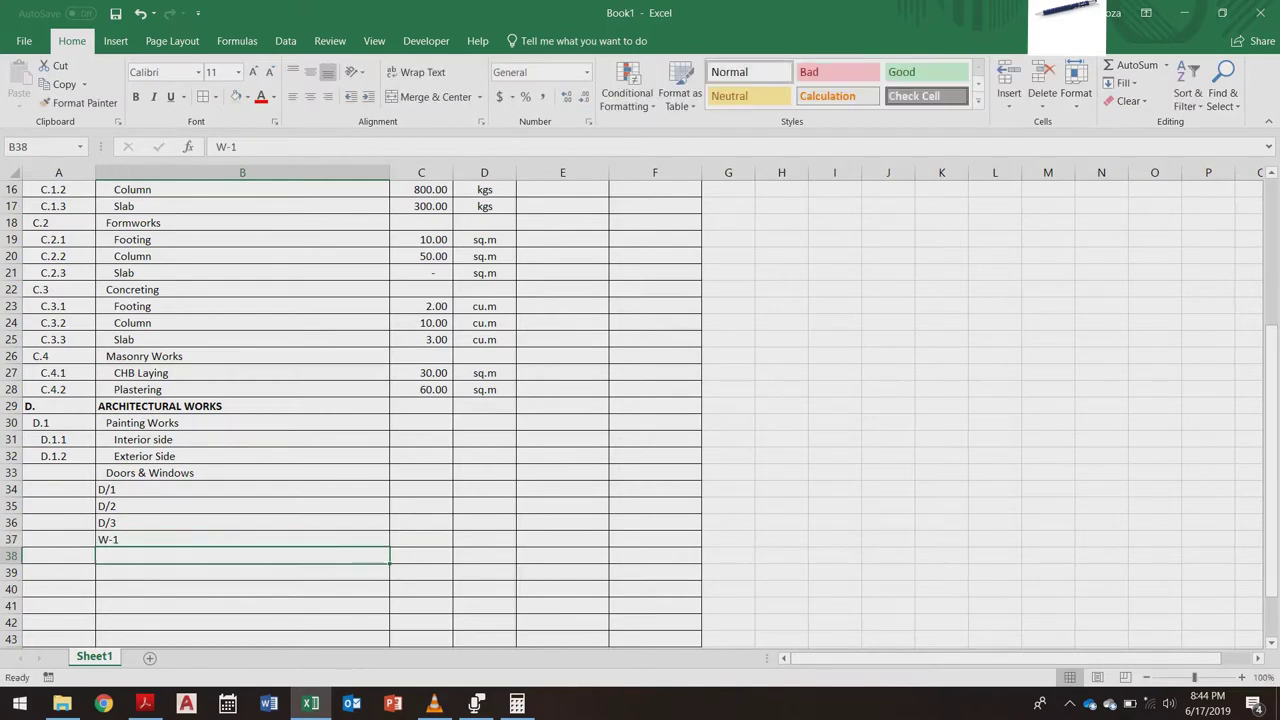
{"action": "type", "text": "W-2"}
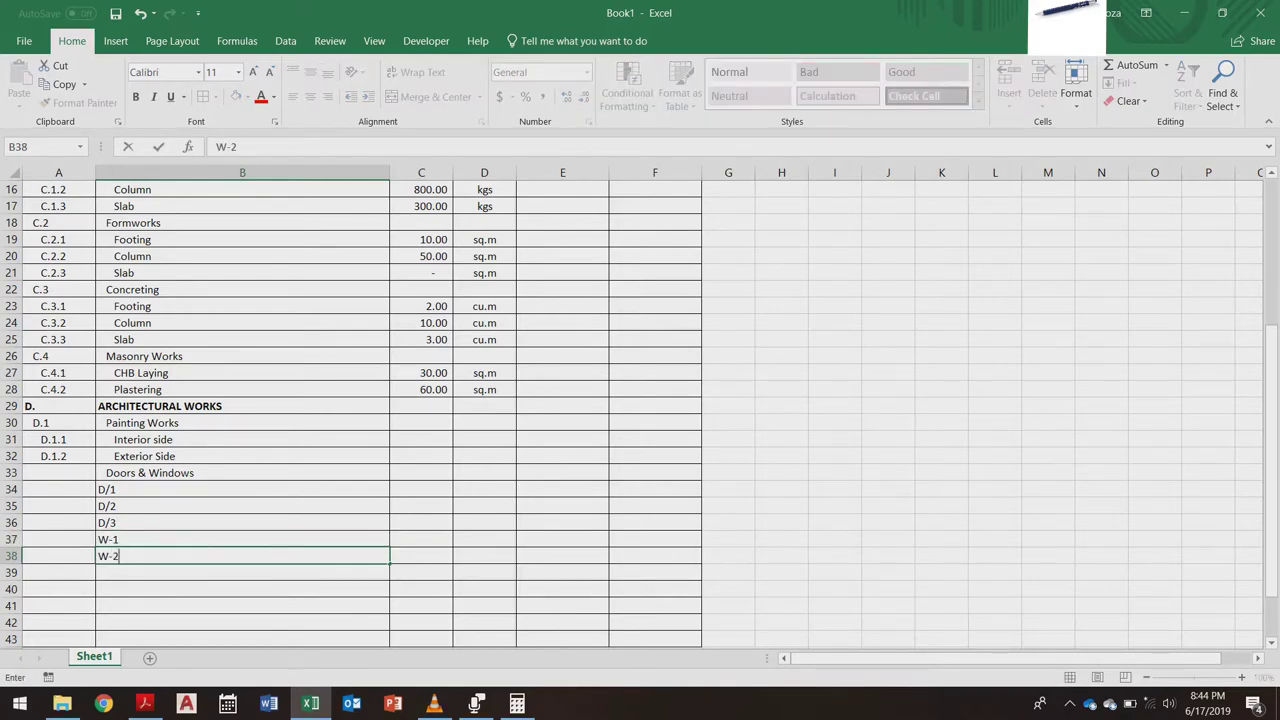
{"action": "key", "text": "Return"}
{"action": "key", "text": "alt+Tab"}
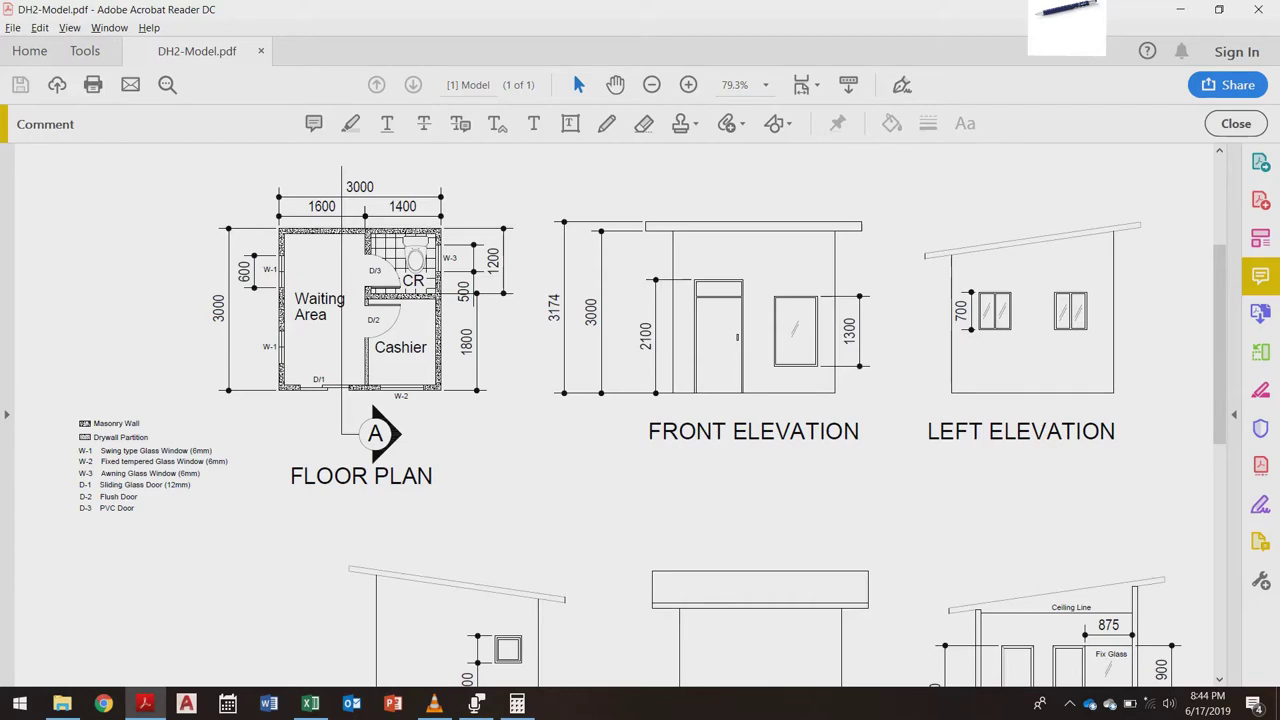
{"action": "key", "text": "alt+Tab"}
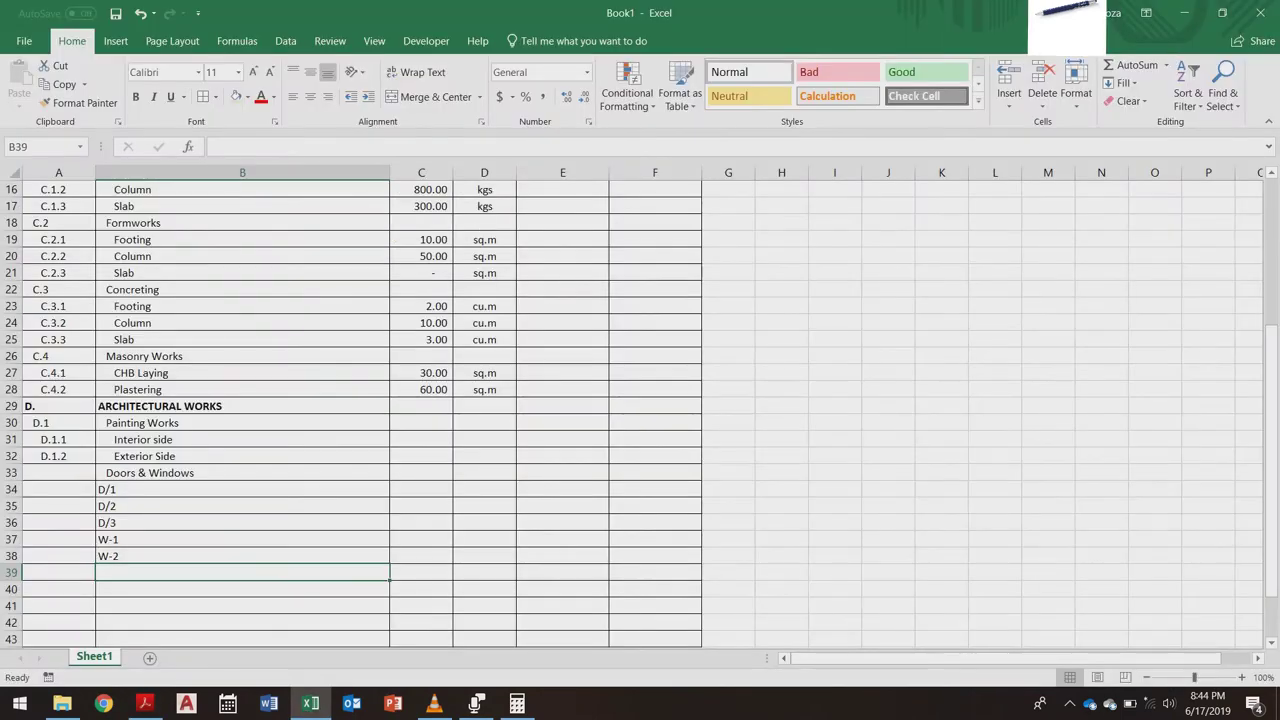
{"action": "type", "text": "W-3"}
{"action": "key", "text": "Return"}
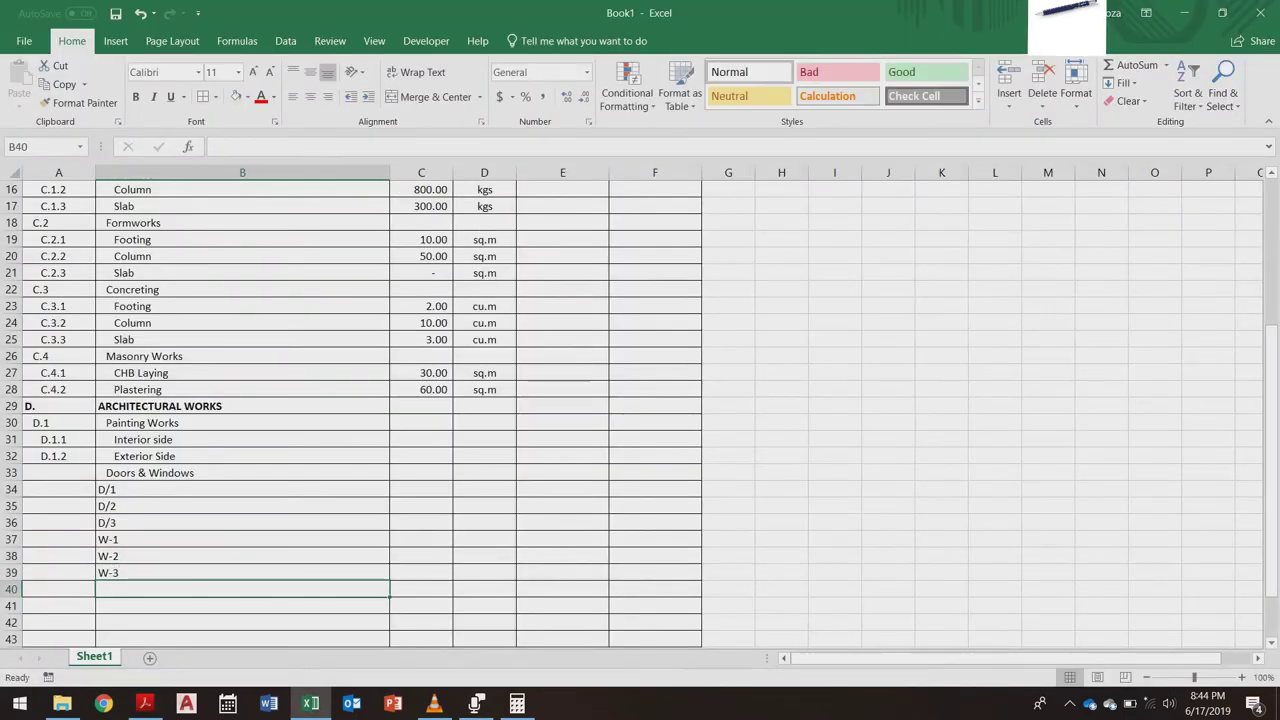
Step: Look up door type D-1 in the PDF legend and extend cell B34 to D/1 Sliding Door
{"action": "left_click", "coordinate": [242, 490]}
{"action": "key", "text": "alt+Tab"}
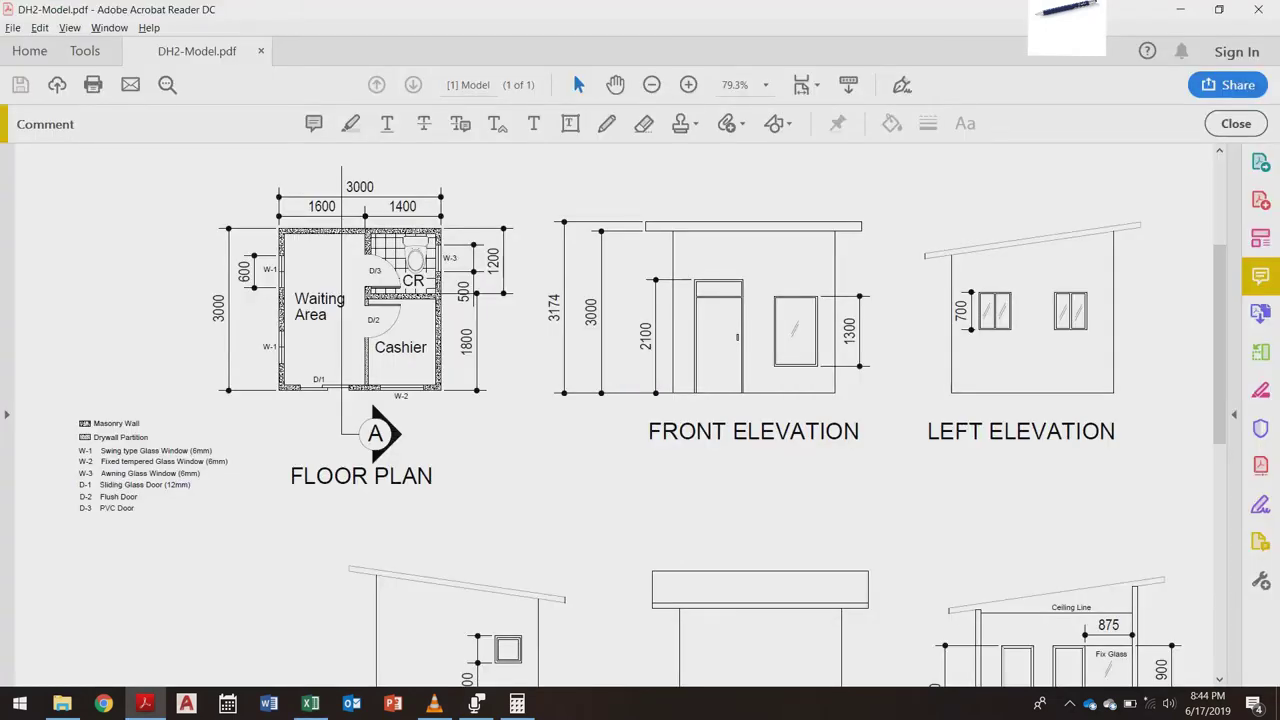
{"action": "key", "text": "alt+Tab"}
{"action": "key", "text": "F2"}
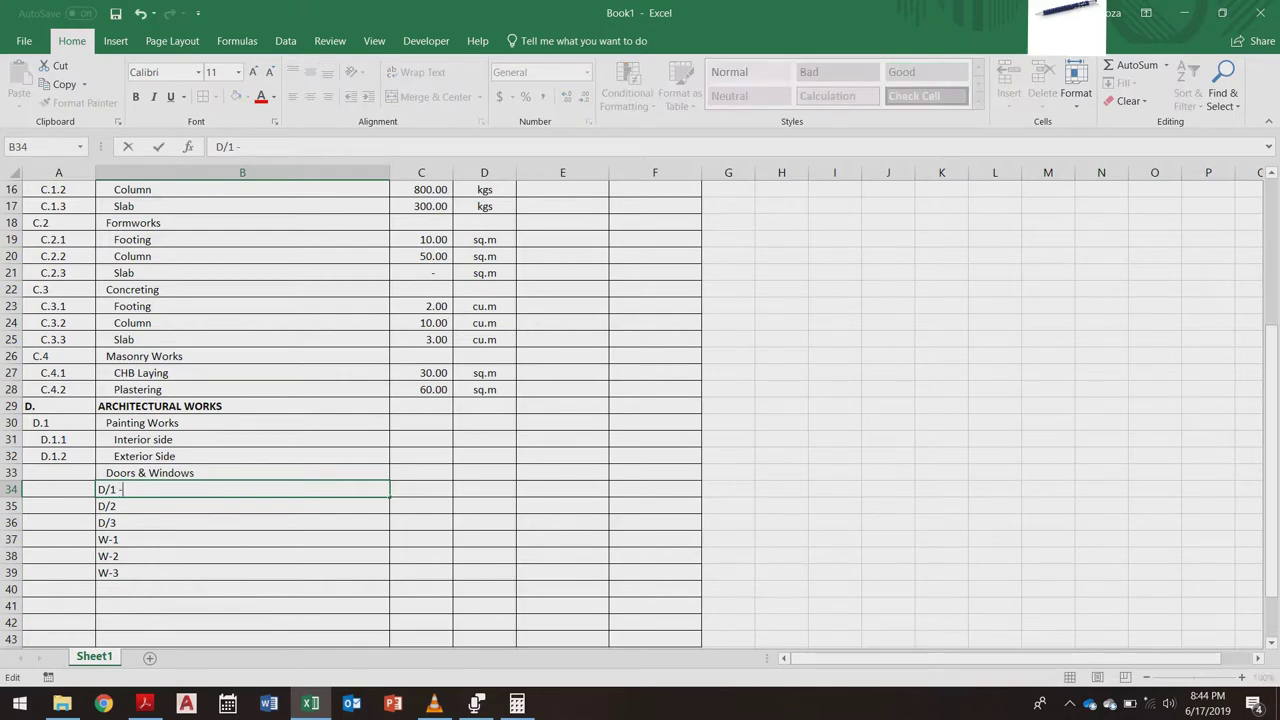
{"action": "type", "text": "Sliding Door"}
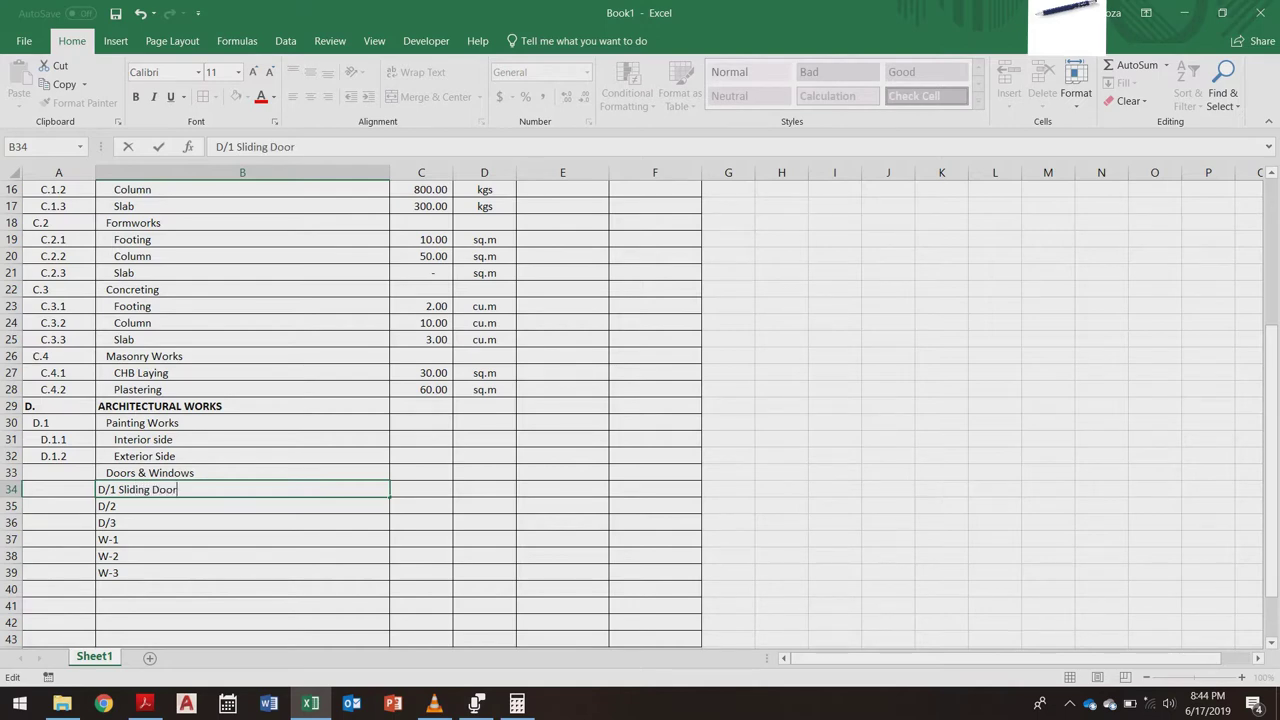
Step: Look up door type D-2 in the PDF legend and extend cell B35 to D/2 Flush Door
{"action": "key", "text": "alt+Tab"}
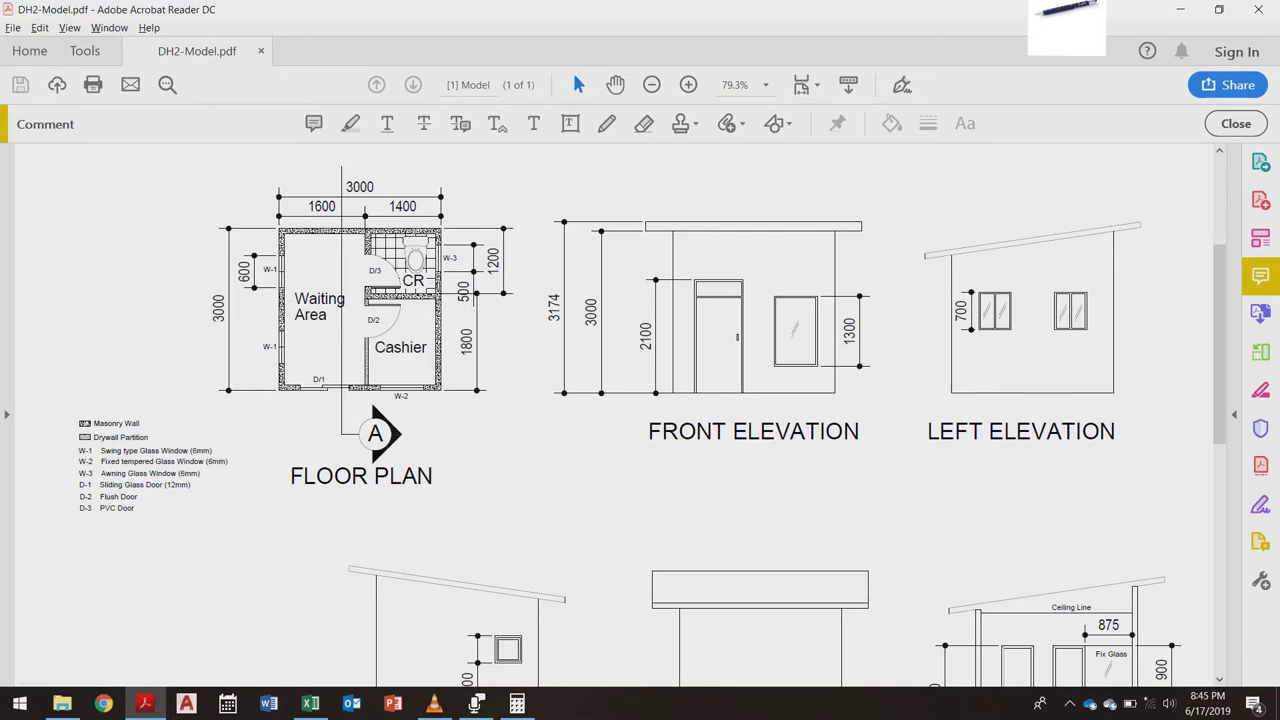
{"action": "key", "text": "alt+Tab"}
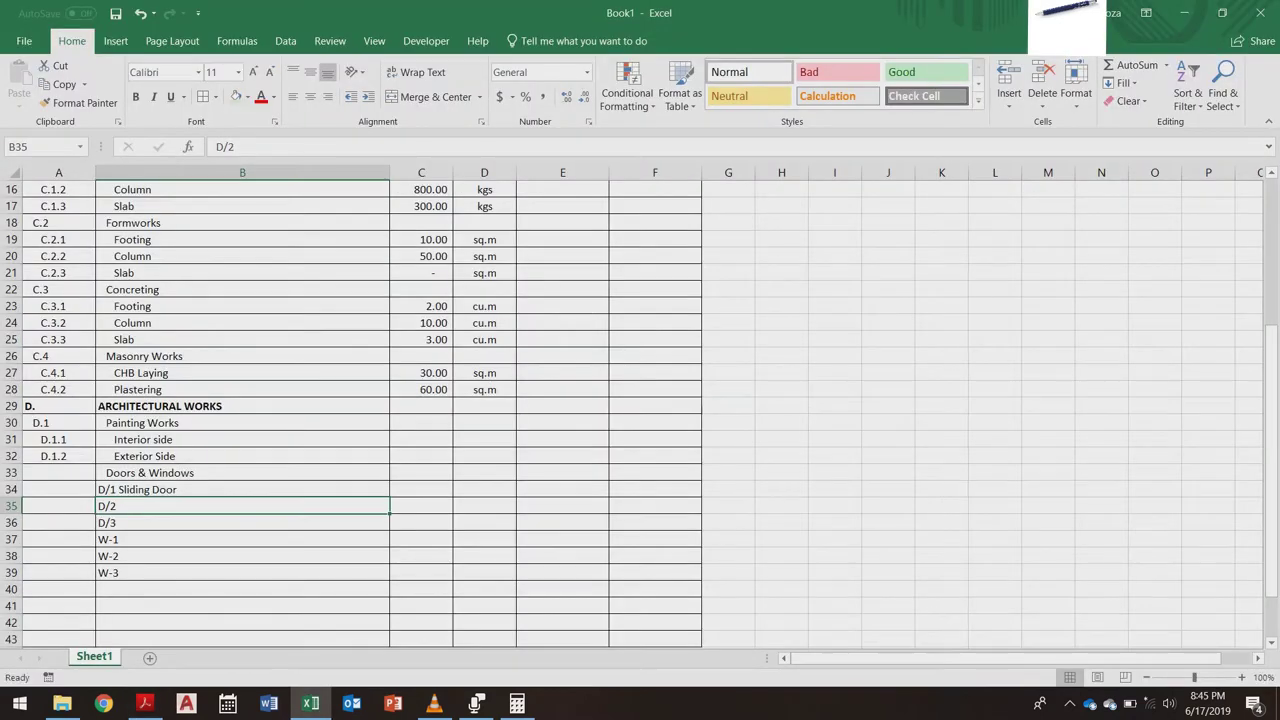
{"action": "key", "text": "F2"}
{"action": "type", "text": "Flus"}
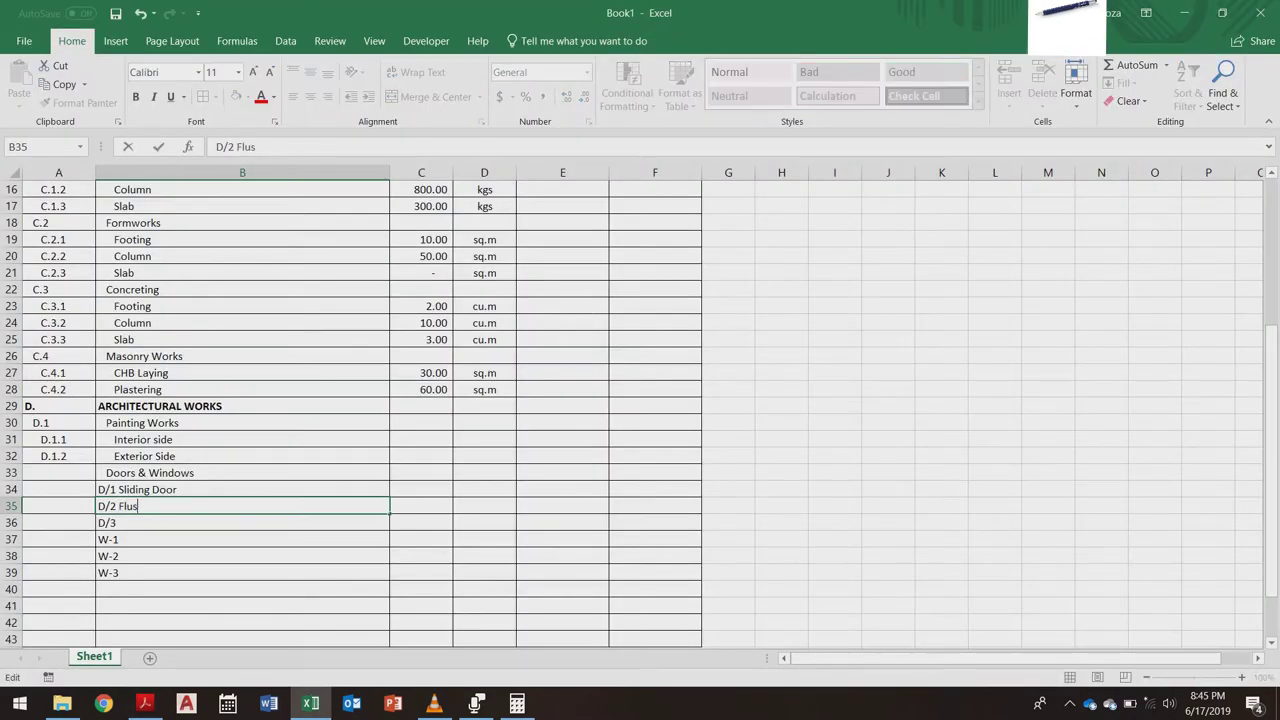
{"action": "type", "text": "h Door"}
{"action": "key", "text": "Return"}
Step: Look up door type D-3 in the PDF legend and extend cell B36 to D/3 PVC Door
{"action": "key", "text": "alt+Tab"}
{"action": "key", "text": "alt+Tab"}
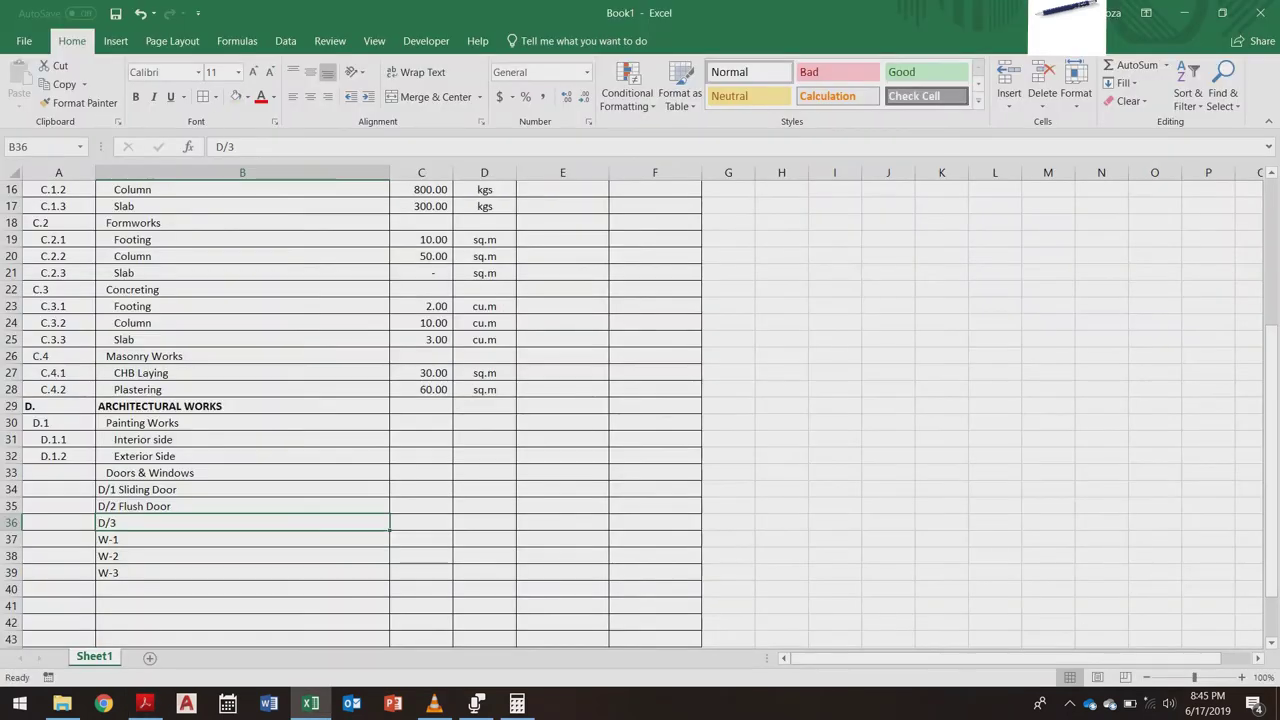
{"action": "key", "text": "F2"}
{"action": "type", "text": "P"}
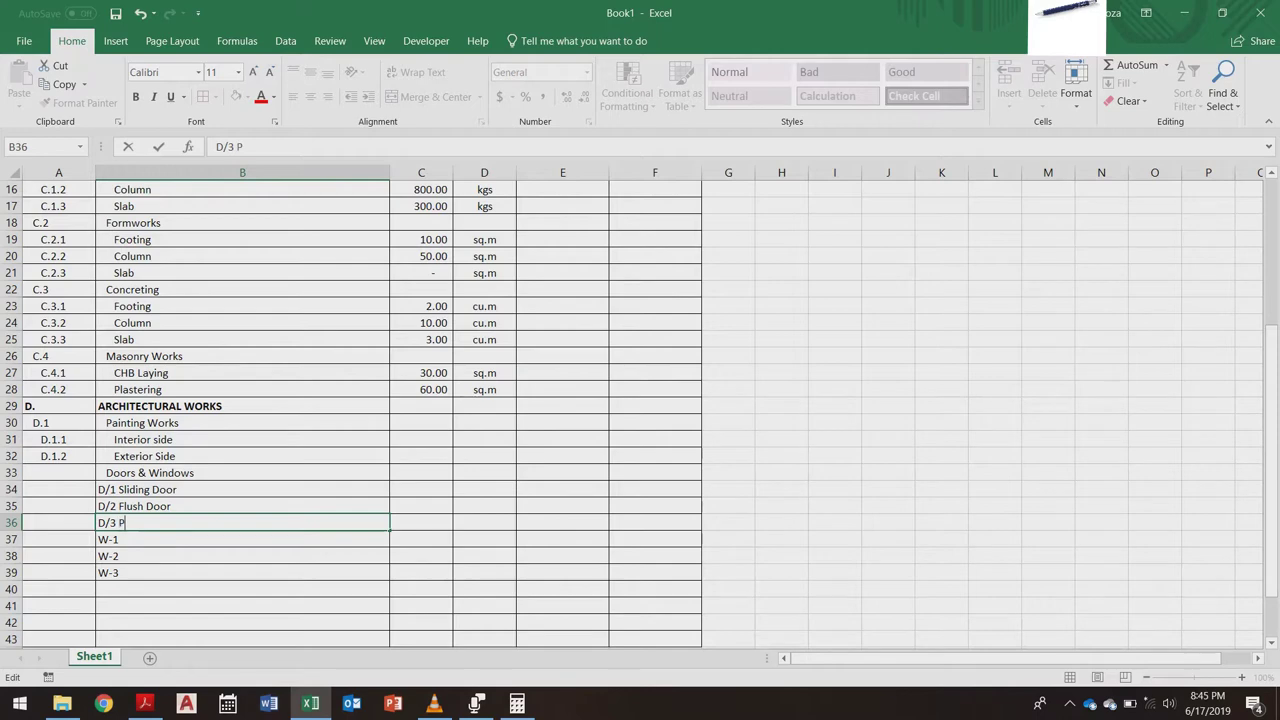
{"action": "type", "text": "VC Door"}
{"action": "key", "text": "Return"}
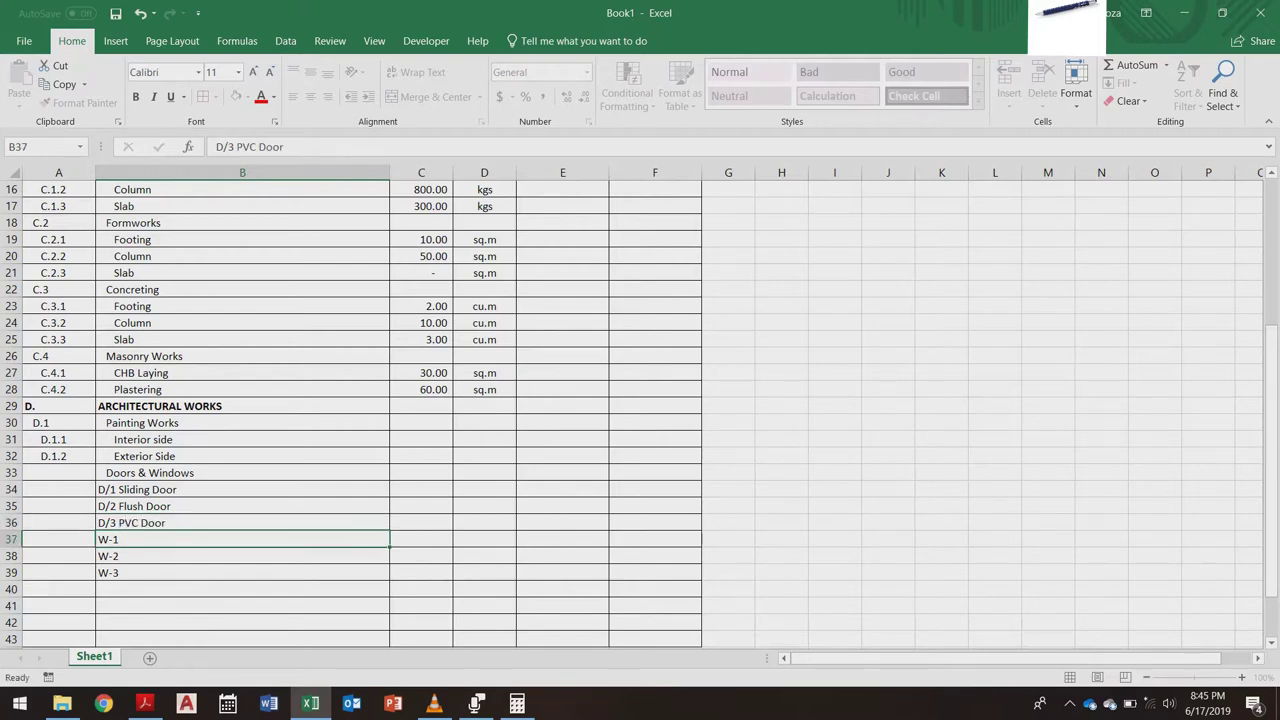
Step: Look up window type W-1 in the PDF legend and extend cell B37 to W-1 Swing Type Glass Window
{"action": "key", "text": "alt+Tab"}
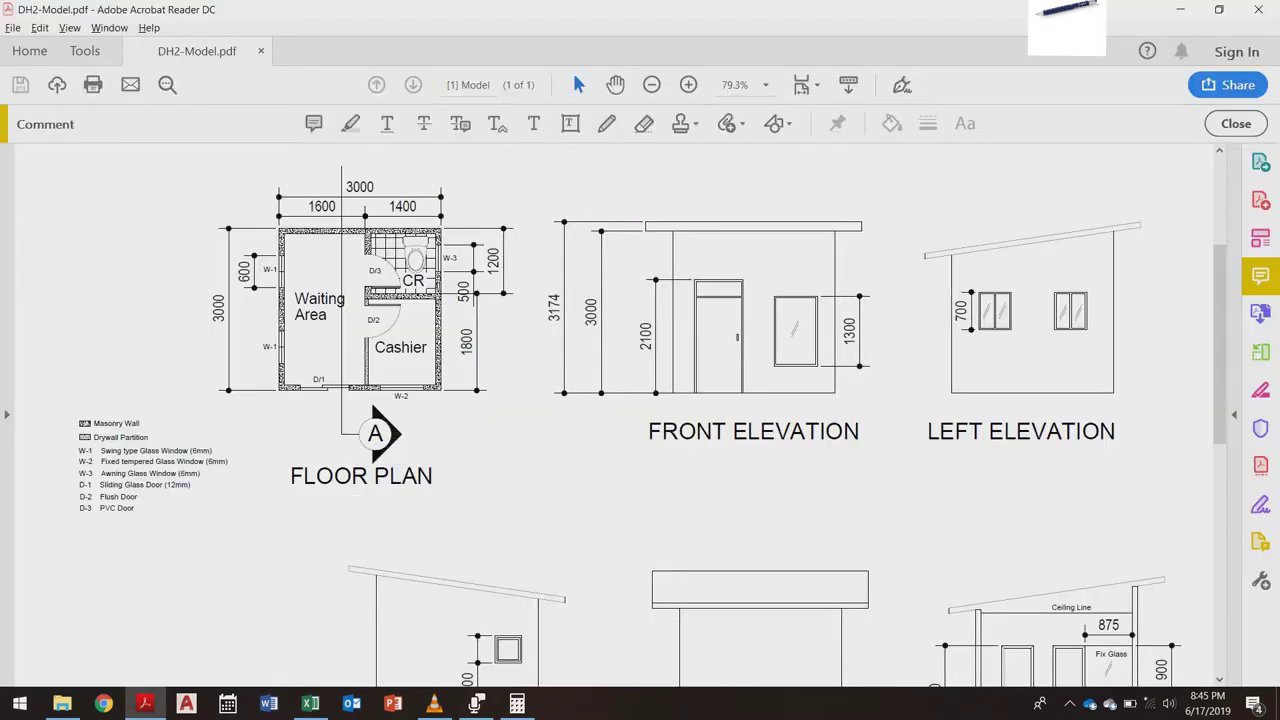
{"action": "key", "text": "alt+Tab"}
{"action": "key", "text": "alt+Tab"}
{"action": "key", "text": "alt+Tab"}
{"action": "key", "text": "F2"}
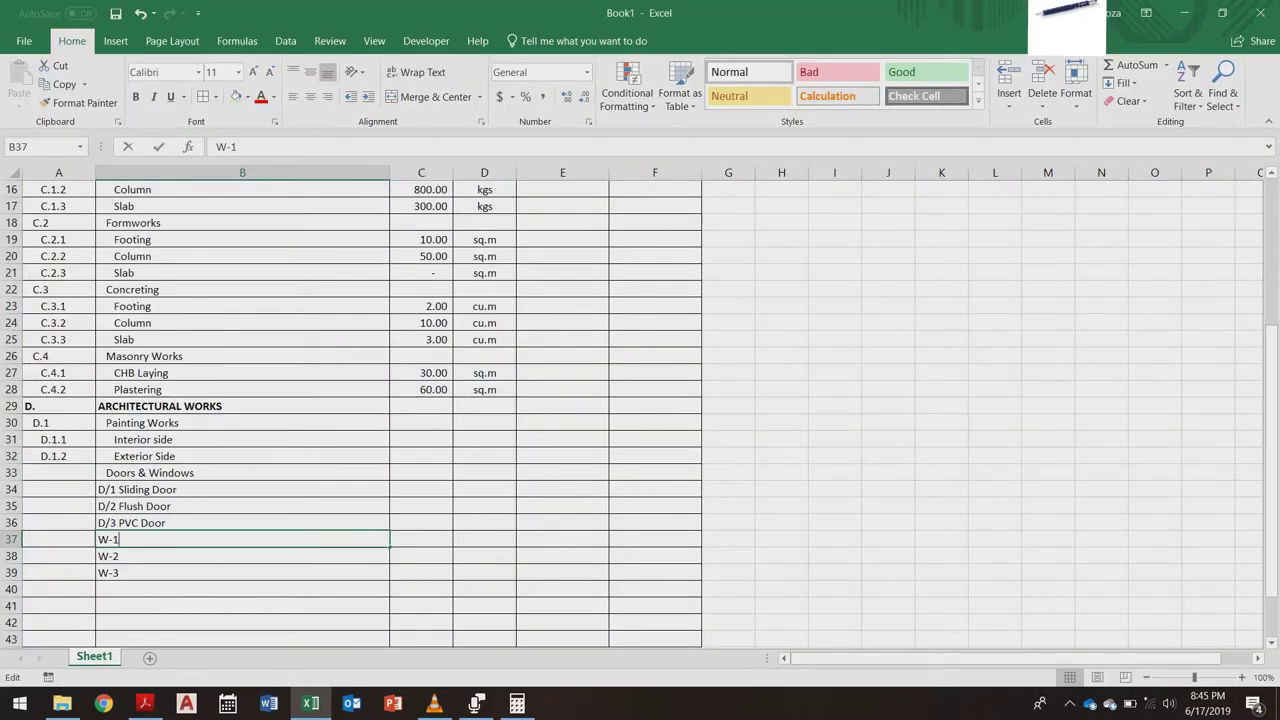
{"action": "type", "text": "Swing Type Glass Window"}
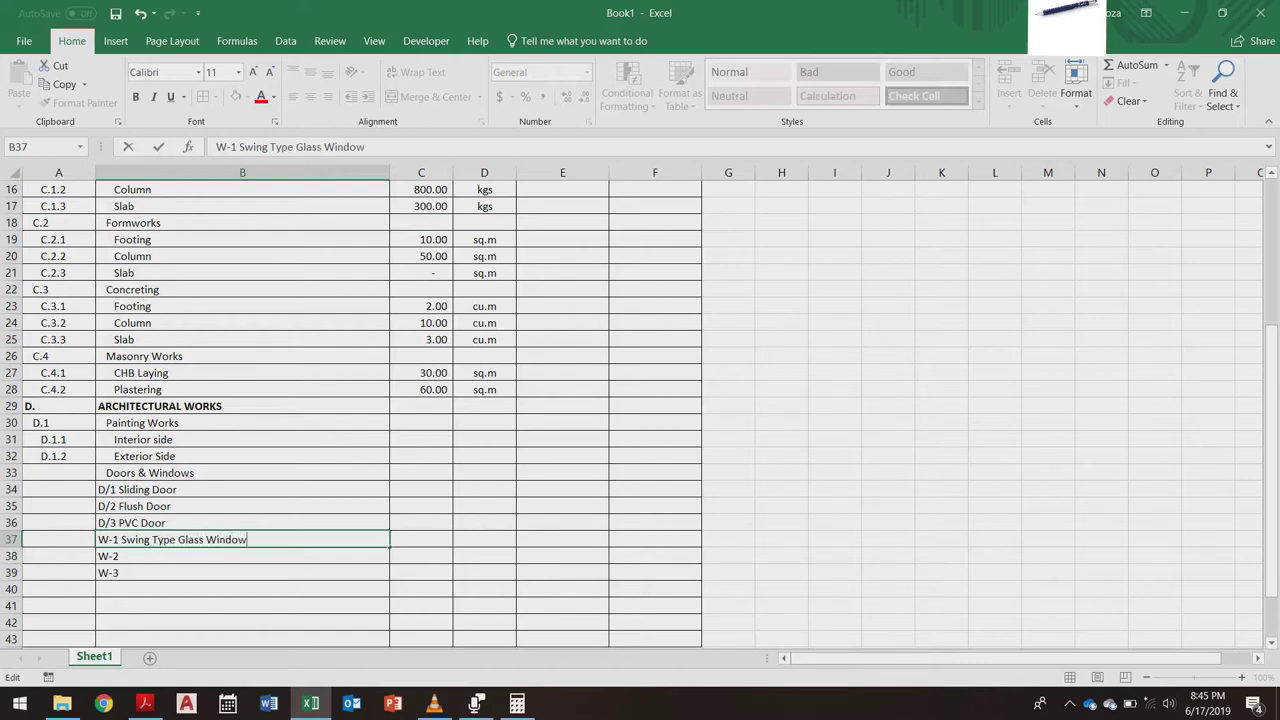
{"action": "key", "text": "Return"}
Step: Look up window type W-2 in the PDF legend, extend cell B38 to W-2 Fix Tempered Glass and return to the PDF legend
{"action": "key", "text": "alt+Tab"}
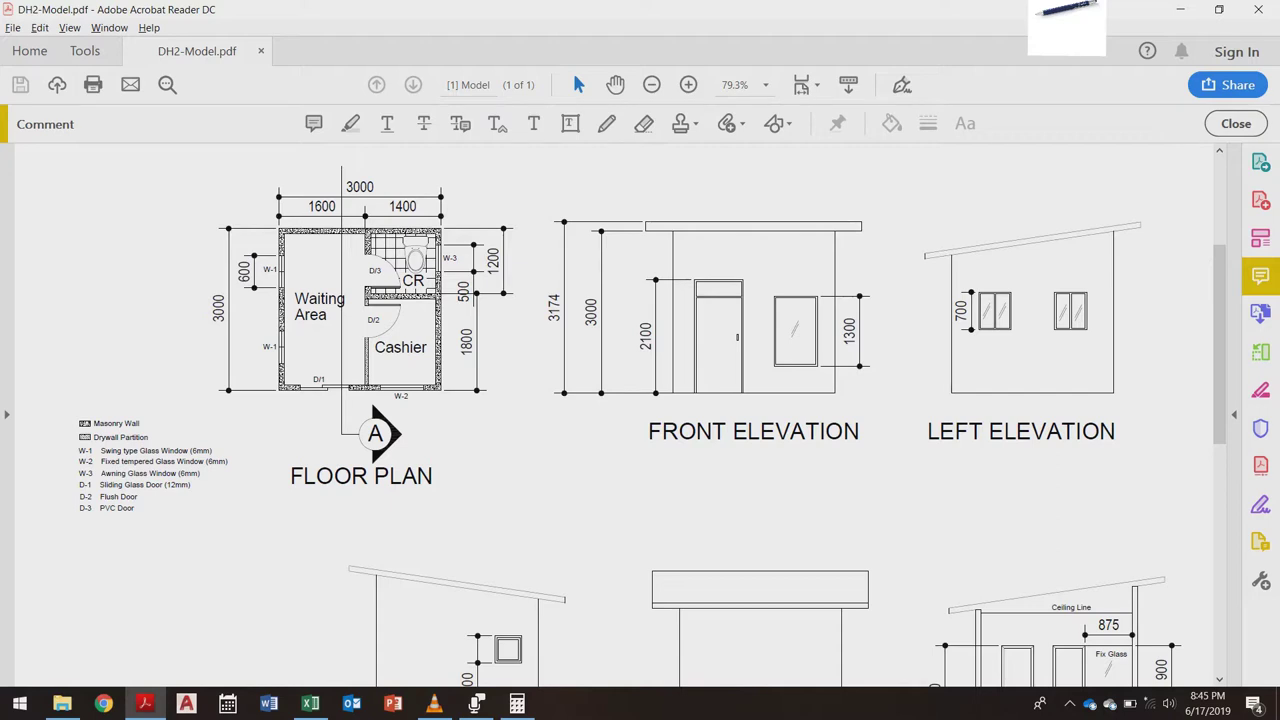
{"action": "key", "text": "alt+Tab"}
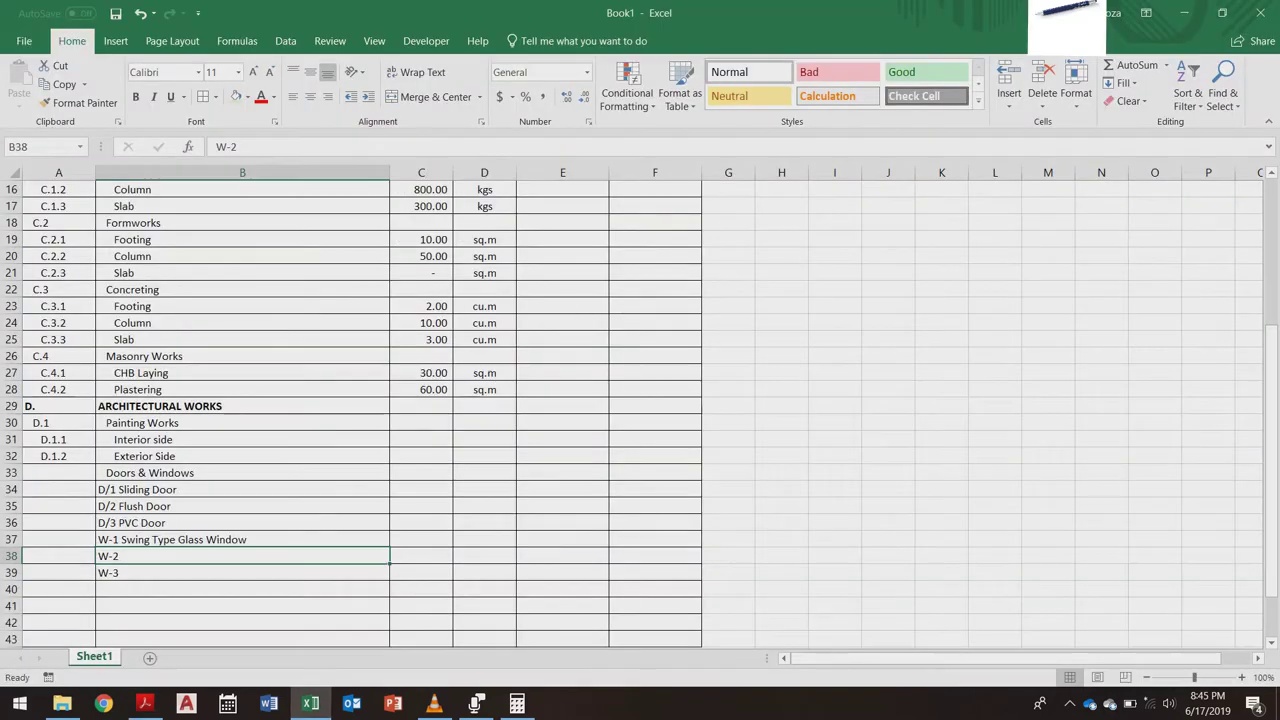
{"action": "key", "text": "F2"}
{"action": "type", "text": "Fi"}
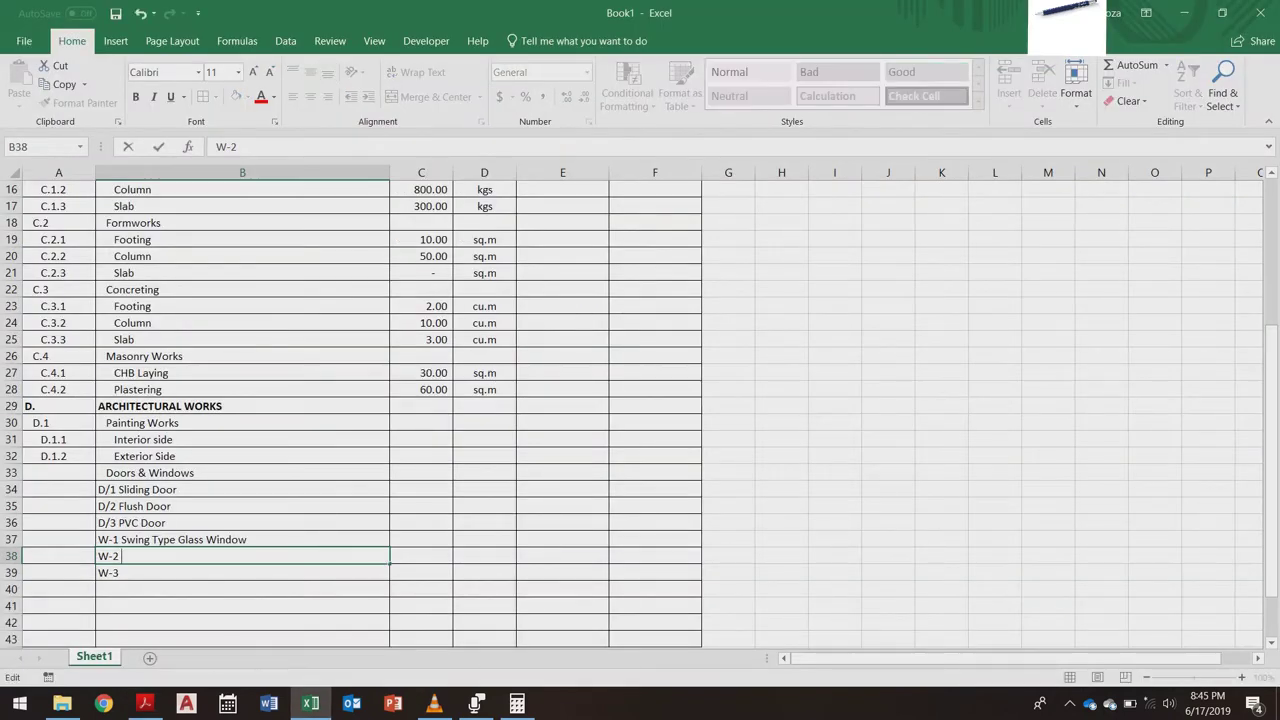
{"action": "type", "text": "x Tempered Glass"}
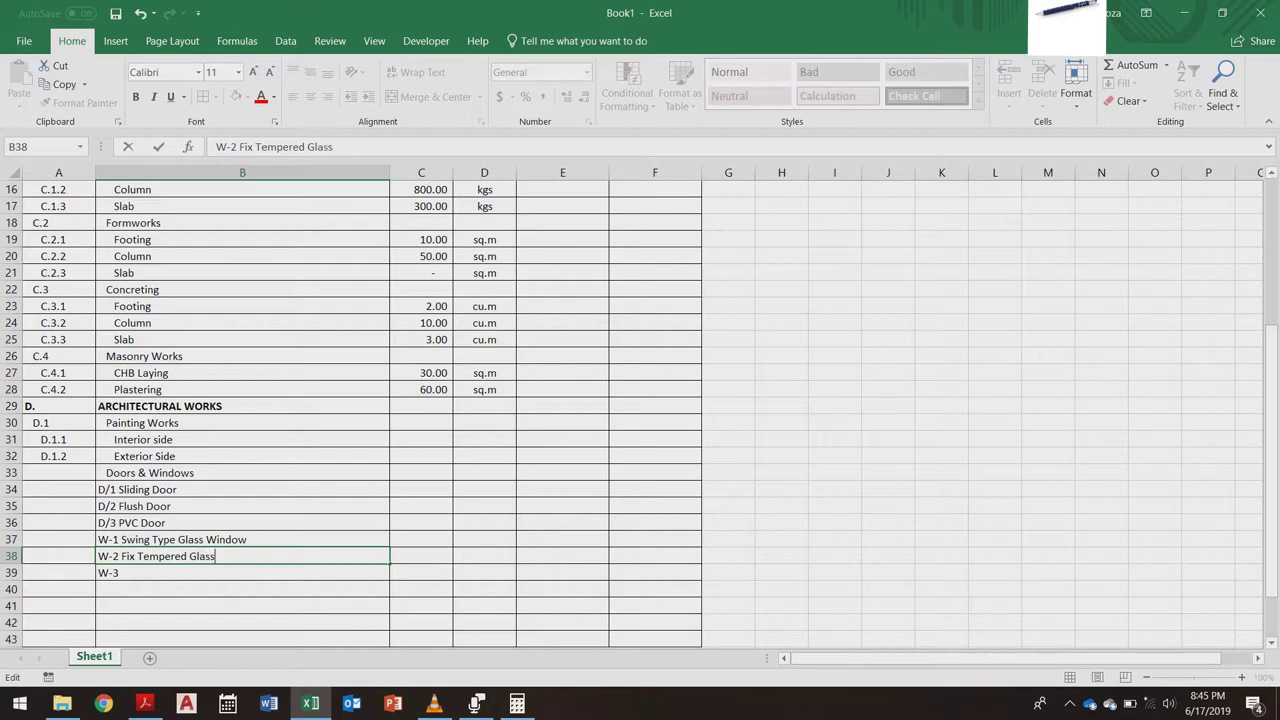
{"action": "key", "text": "Return"}
{"action": "key", "text": "alt+Tab"}
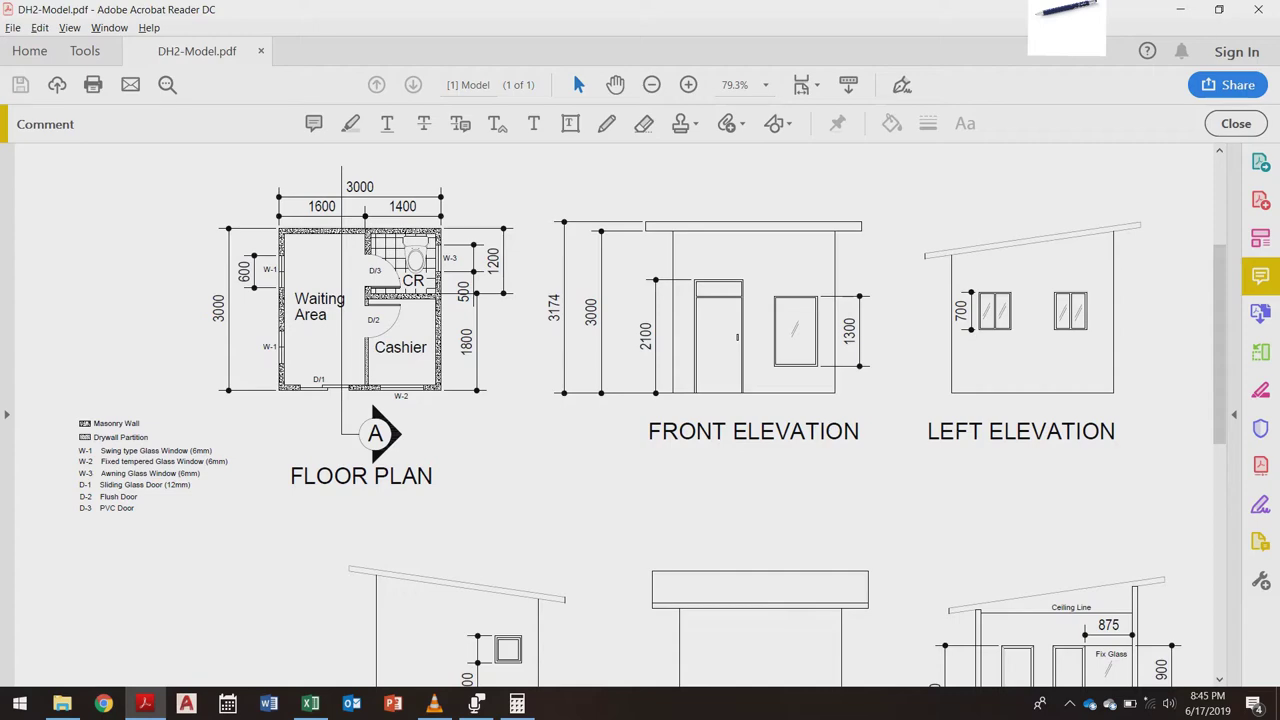
Step: Return to the Excel sheet and enter W-3 Awning Glass Window in cell B39
{"action": "key", "text": "alt+Tab"}
{"action": "type", "text": "W-3"}
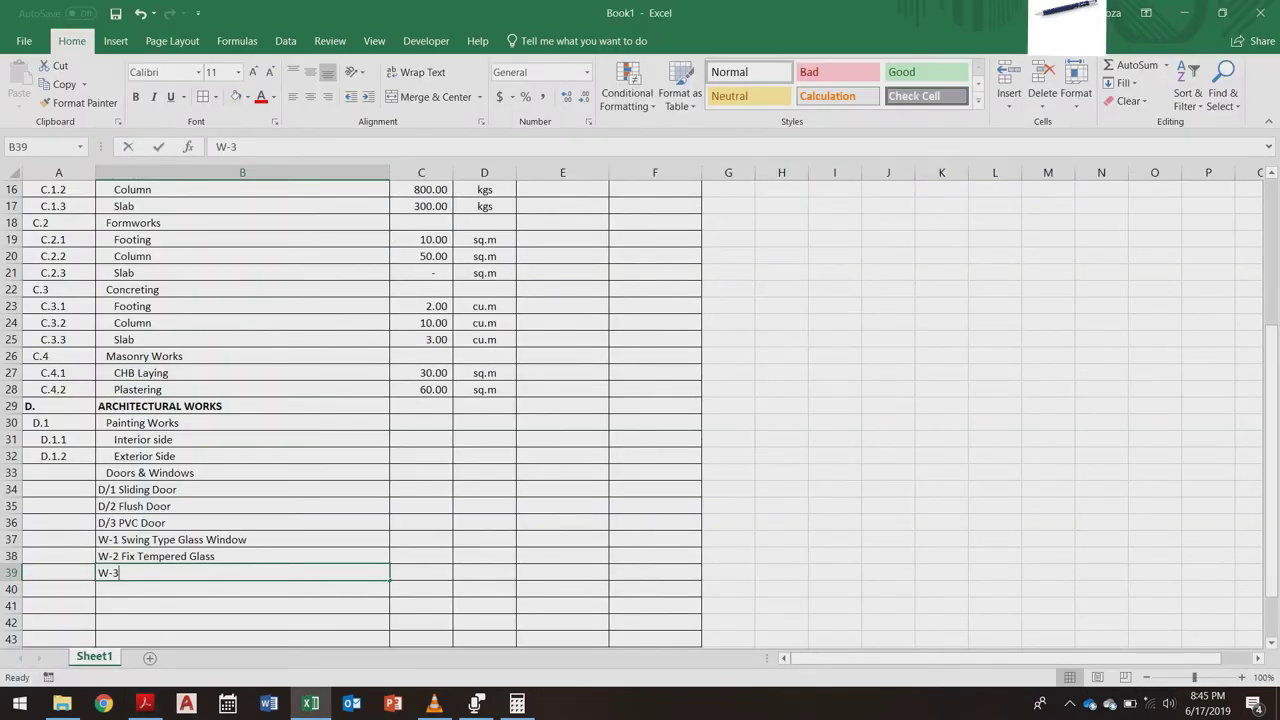
{"action": "type", "text": " Awning Galass Window"}
{"action": "key", "text": "Return"}
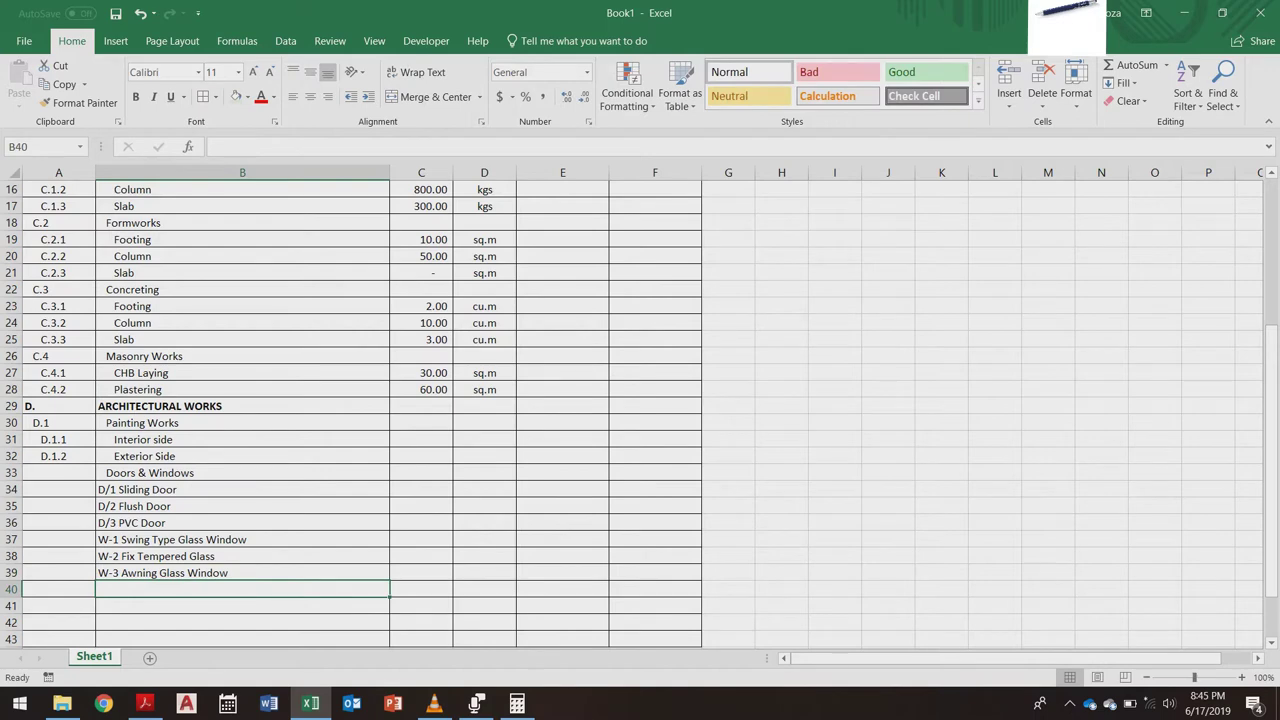
Step: Extend the description in cell B38 to W-2 Fix Tempered Glass Window
{"action": "key", "text": "Up"}
{"action": "key", "text": "Up"}
{"action": "key", "text": "F2"}
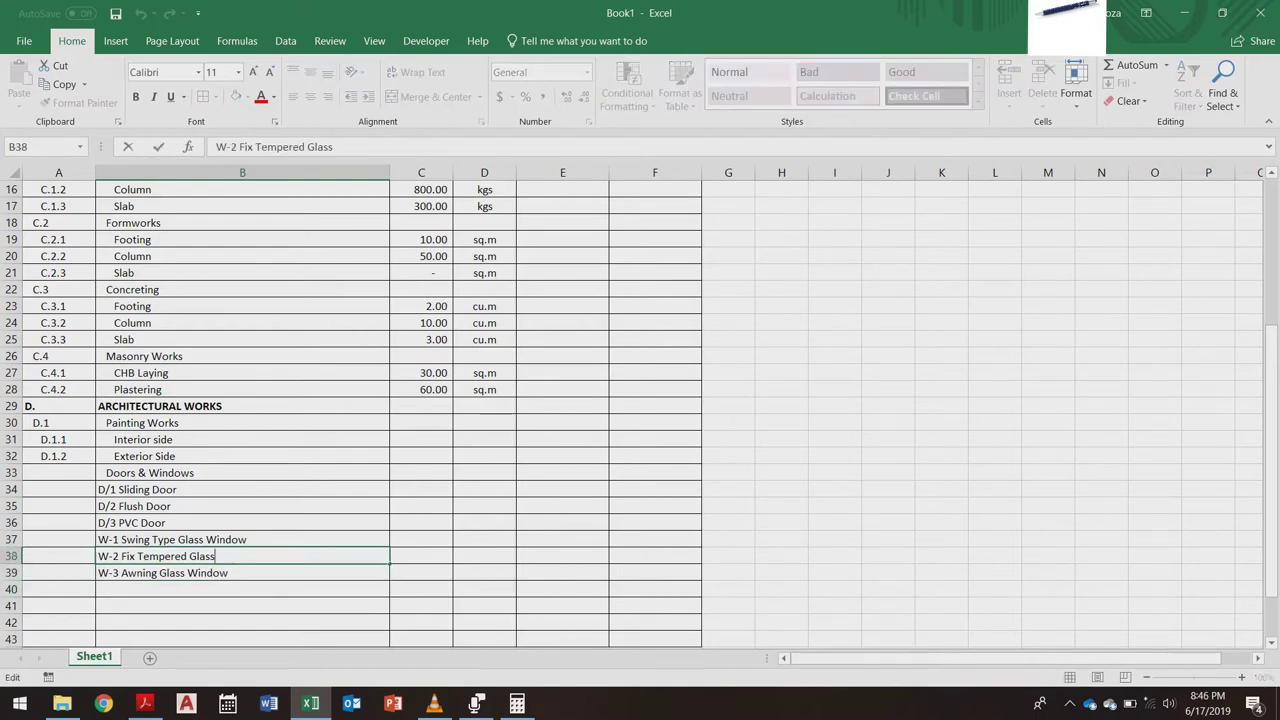
{"action": "type", "text": "Window"}
{"action": "key", "text": "Return"}
{"action": "key", "text": "Down"}
{"action": "key", "text": "Down"}
{"action": "key", "text": "Down"}
{"action": "key", "text": "Up"}
{"action": "key", "text": "Up"}
{"action": "key", "text": "Up"}
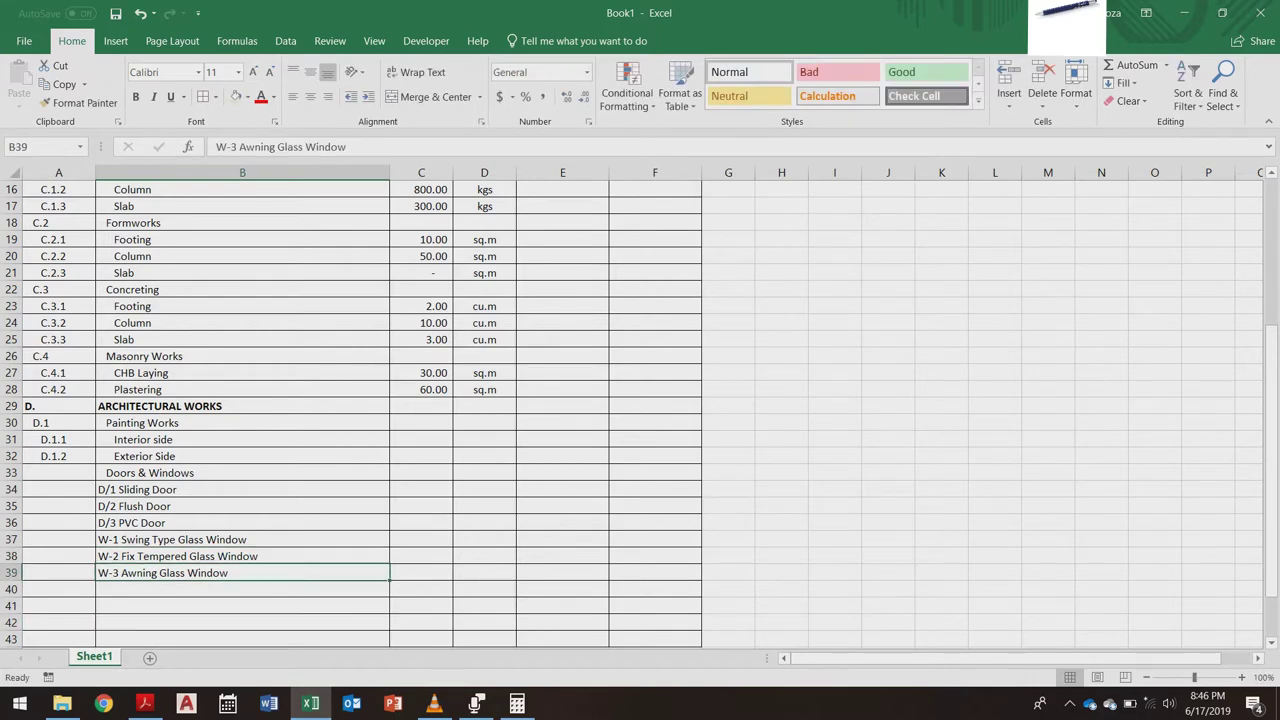
Step: Look up the cashier's glazing in the PDF's Section Thru A and enter Cashiers Fix Glass in cell B40 of the Excel sheet
{"action": "key", "text": "alt+Tab"}
{"action": "scroll", "coordinate": [640, 415], "scroll_direction": "down", "scroll_amount": 3}
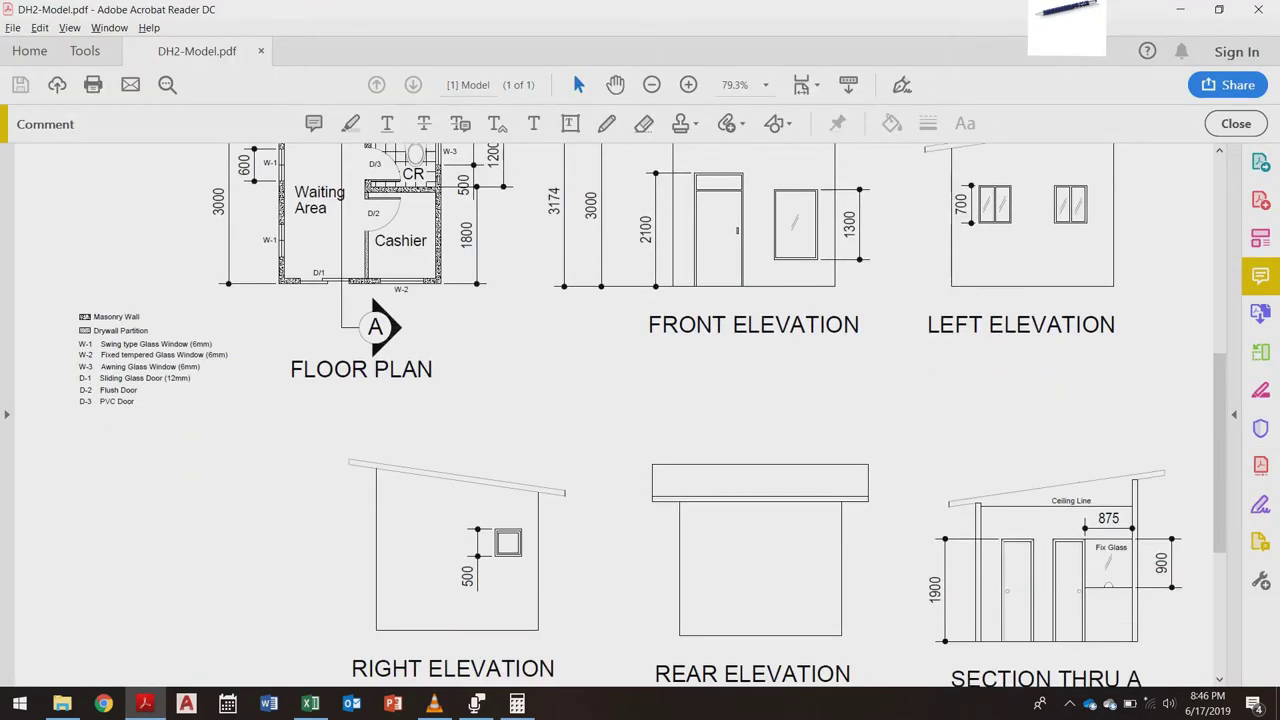
{"action": "scroll", "coordinate": [640, 415], "scroll_direction": "down", "scroll_amount": 1}
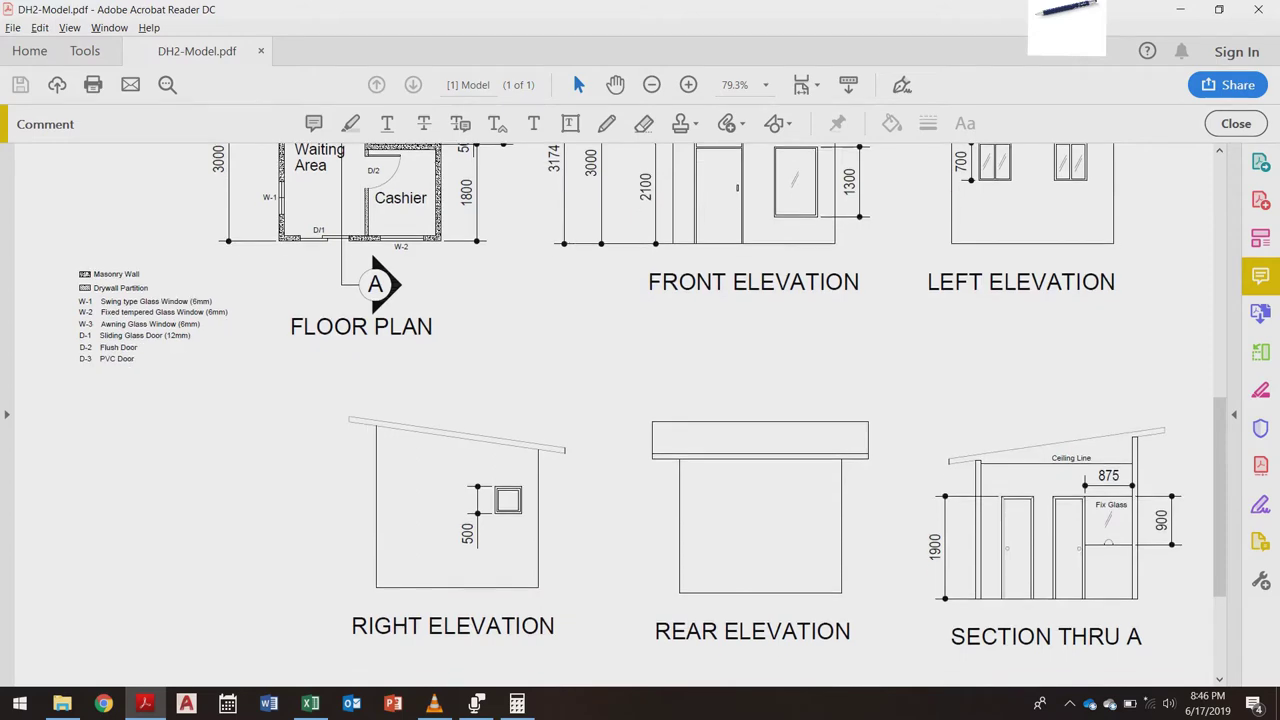
{"action": "key", "text": "alt+Tab"}
{"action": "key", "text": "alt+Tab"}
{"action": "key", "text": "alt+Tab"}
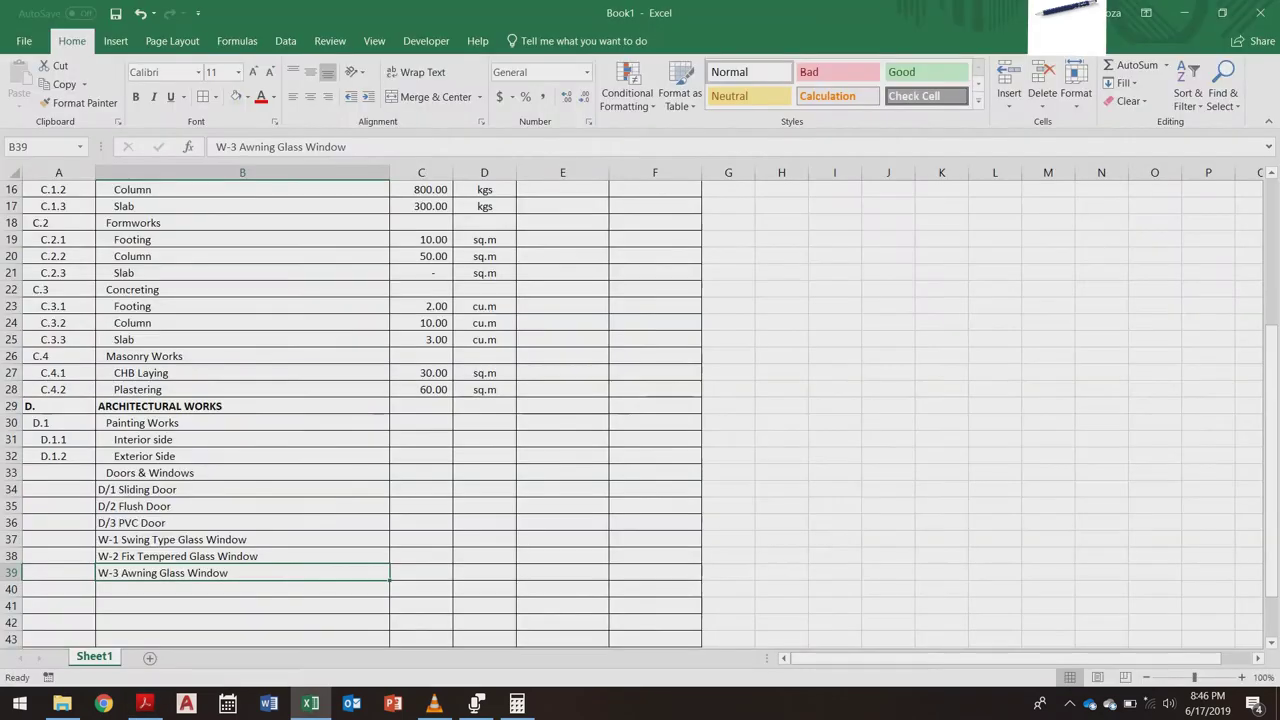
{"action": "left_click", "coordinate": [242, 589]}
{"action": "type", "text": "C"}
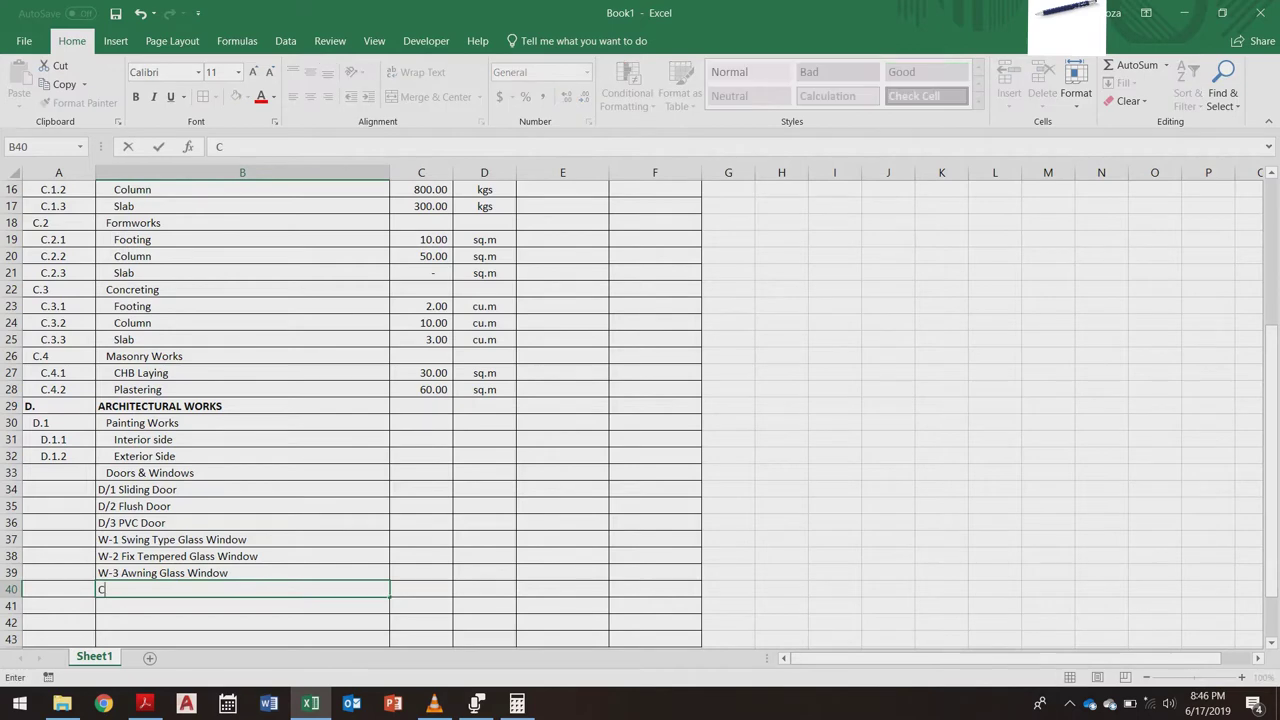
{"action": "type", "text": "ashiers Fix Glass"}
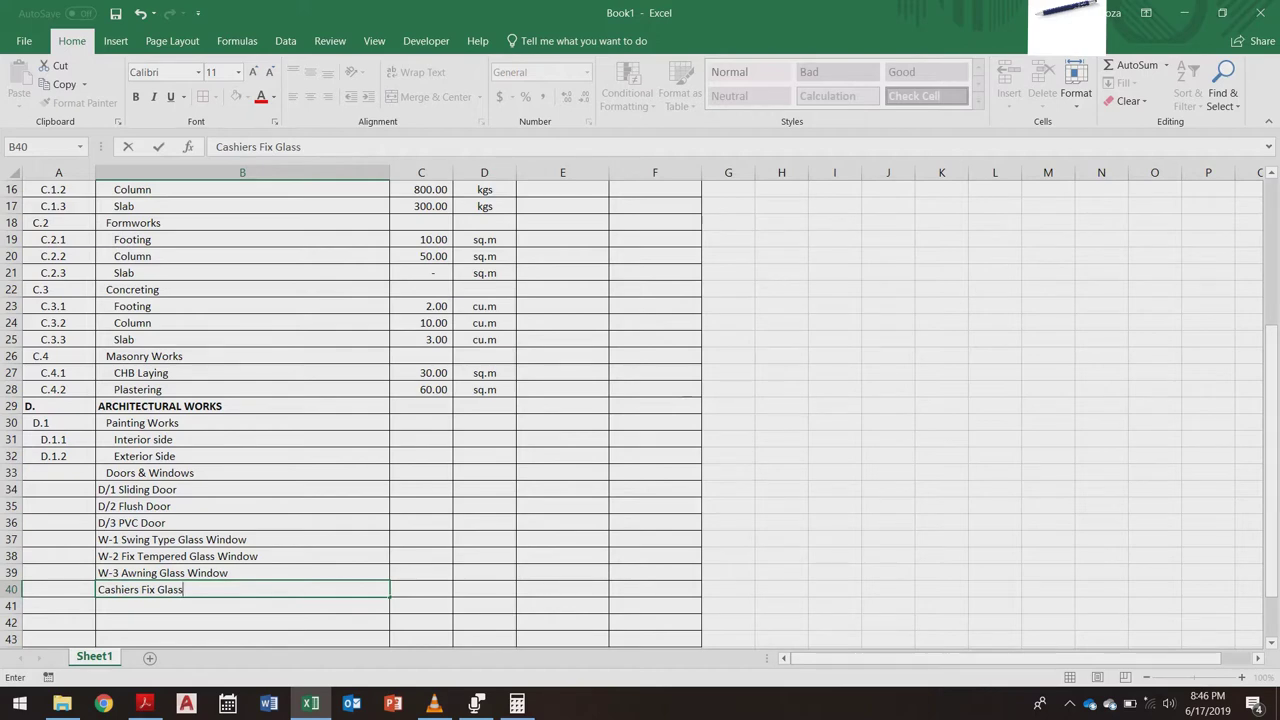
Step: Correct the description in cell B40 to Cashier's Fix Glass by adding the missing apostrophe
{"action": "left_click", "coordinate": [135, 622]}
{"action": "left_click", "coordinate": [135, 590]}
{"action": "double_click", "coordinate": [135, 590]}
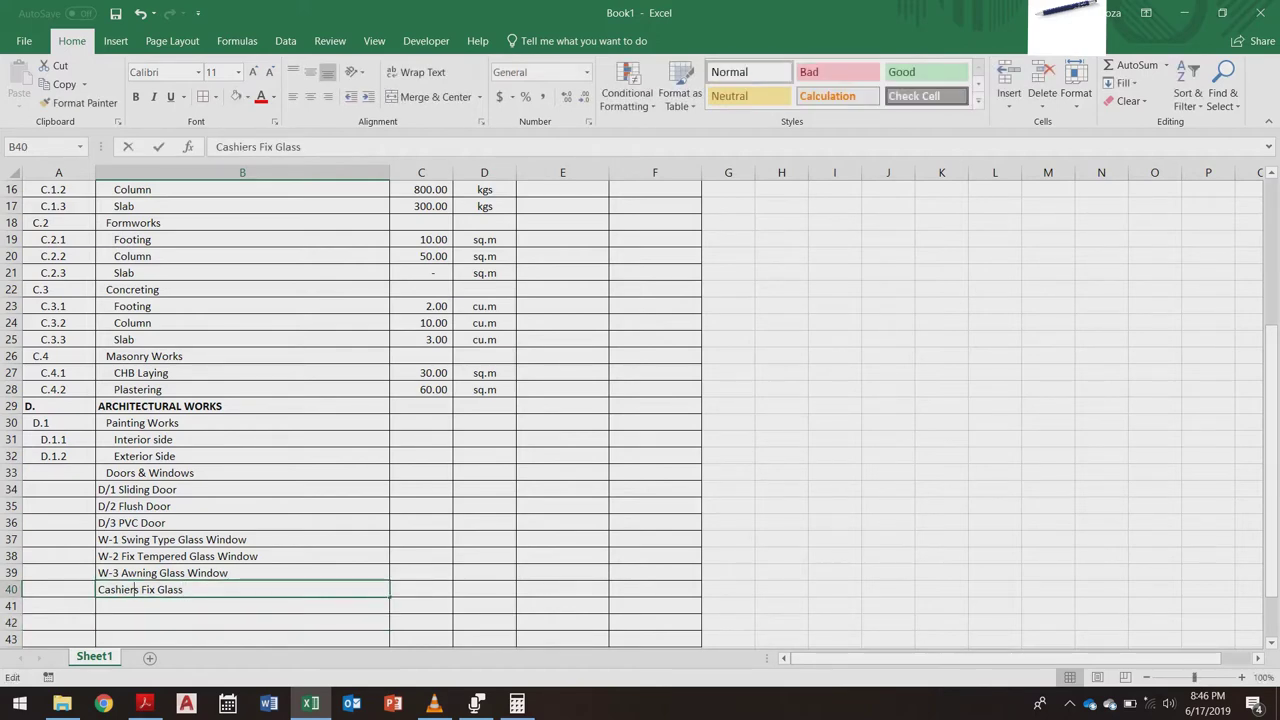
{"action": "type", "text": "'"}
{"action": "key", "text": "Return"}
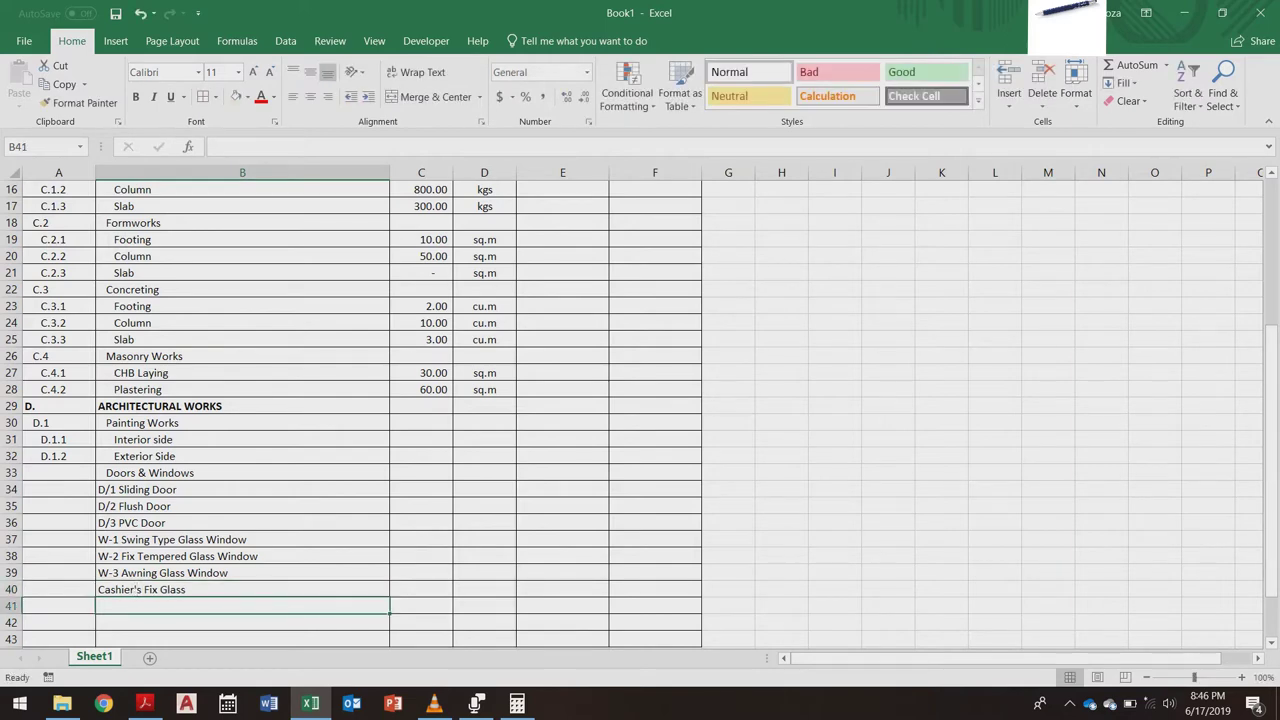
Step: Indent the door and window descriptions in cells B34 to B40 by two levels
{"action": "left_click_drag", "start_coordinate": [140, 489], "coordinate": [140, 589]}
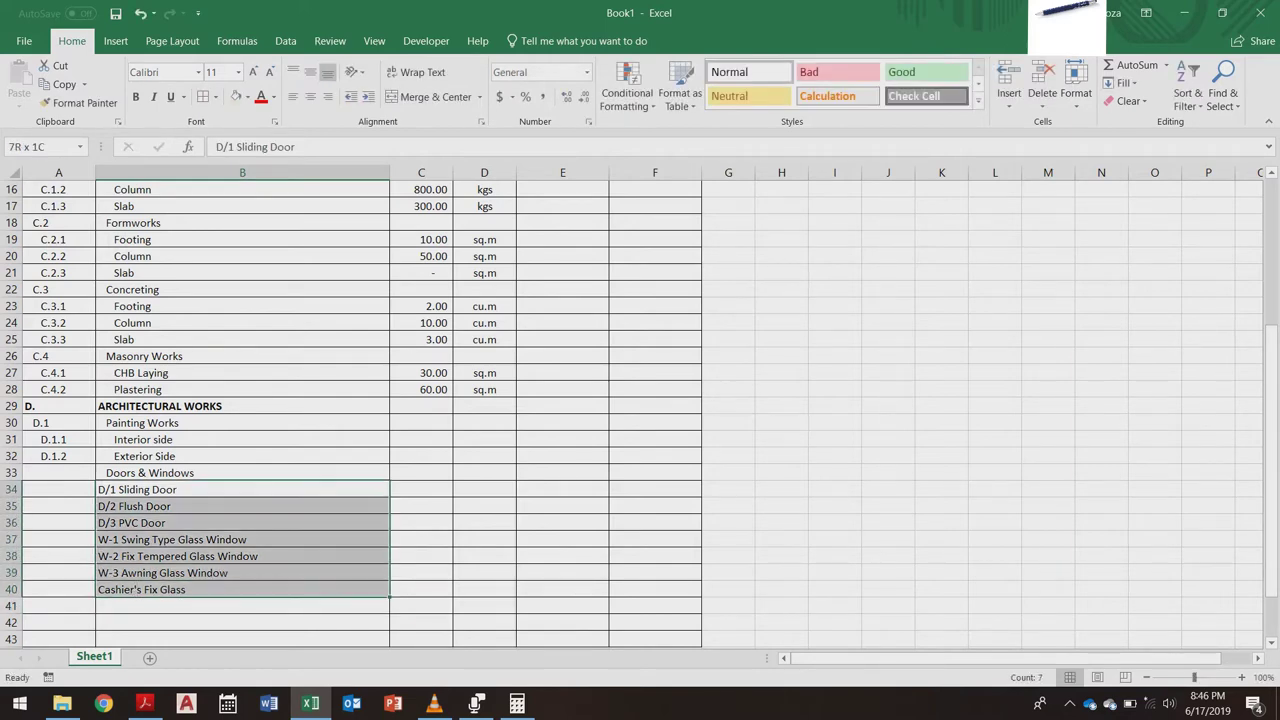
{"action": "left_click", "coordinate": [368, 96]}
{"action": "left_click", "coordinate": [368, 96]}
{"action": "left_click", "coordinate": [242, 523]}
Step: Number the Doors & Windows heading D.2 in cell A33 and indent the number one level
{"action": "left_click", "coordinate": [59, 473]}
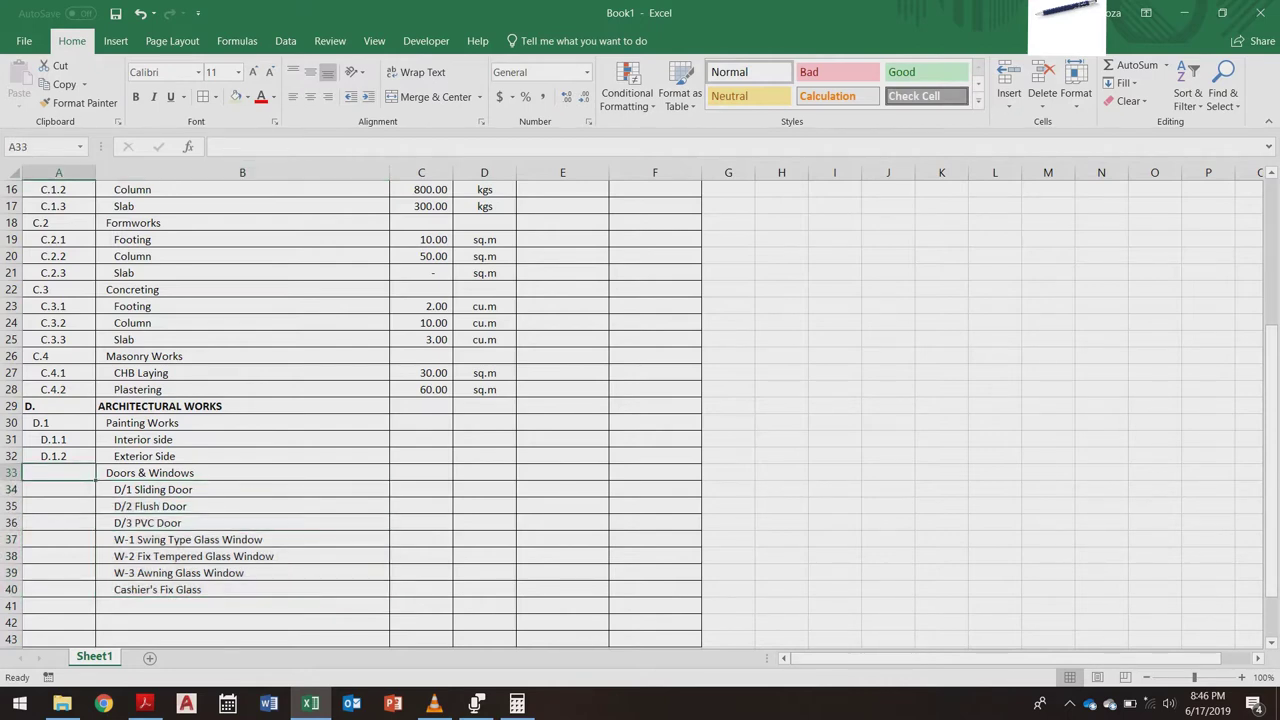
{"action": "type", "text": "D.2"}
{"action": "key", "text": "Return"}
{"action": "left_click", "coordinate": [58, 473]}
{"action": "left_click", "coordinate": [368, 96]}
Step: Number the door and window items D.2.1 to D.2.7 in cells A34 to A40, indented one level deeper than D.2
{"action": "key", "text": "ctrl+c"}
{"action": "key", "text": "Down"}
{"action": "key", "text": "ctrl+v"}
{"action": "key", "text": "F2"}
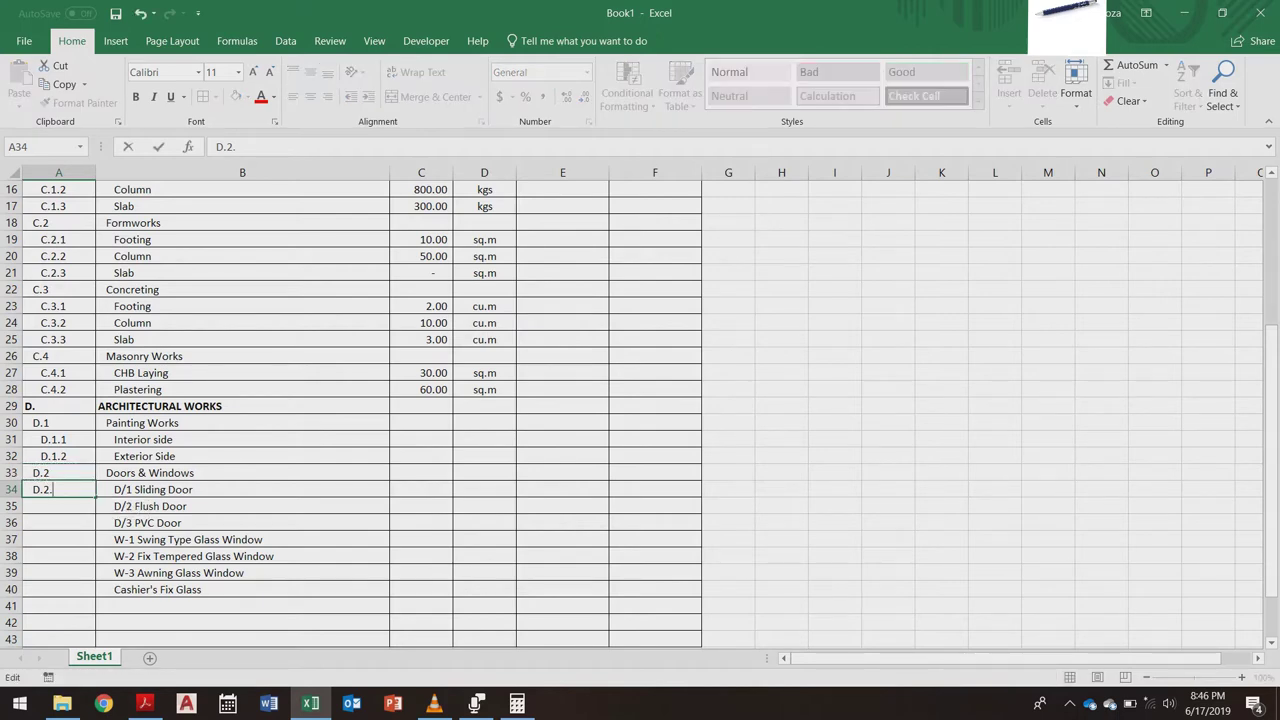
{"action": "type", "text": ".1"}
{"action": "key", "text": "Return"}
{"action": "left_click", "coordinate": [58, 490]}
{"action": "left_click", "coordinate": [368, 96]}
{"action": "left_click_drag", "start_coordinate": [95, 497], "coordinate": [95, 590]}
{"action": "left_click", "coordinate": [210, 556]}
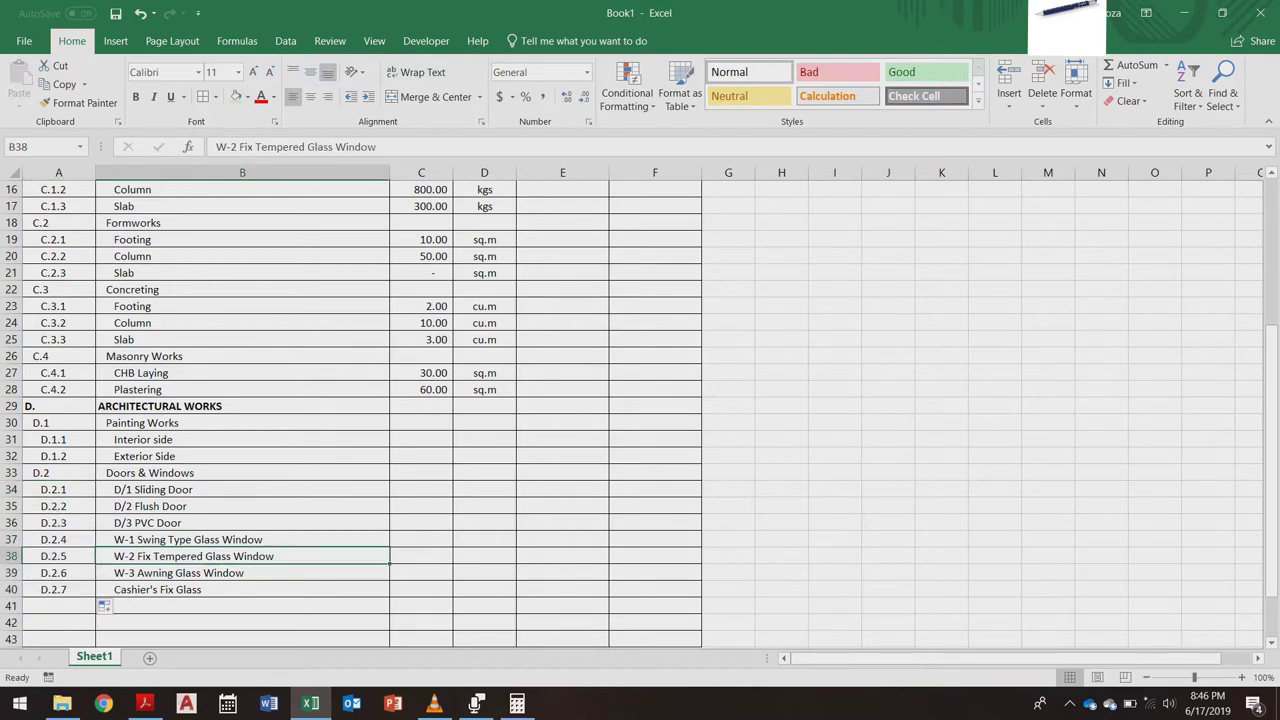
Step: Enter a quantity of 30 and the unit sq.m for the Interior side painting item in row 31
{"action": "left_click", "coordinate": [421, 423]}
{"action": "key", "text": "Down"}
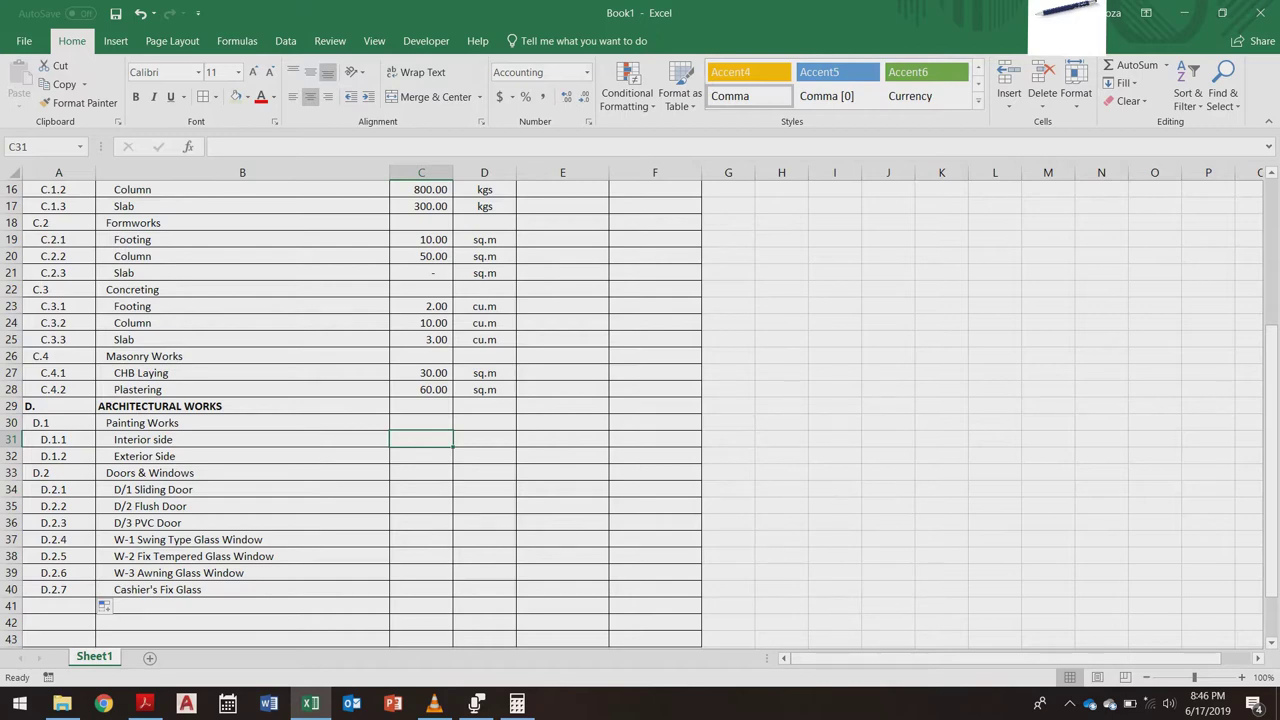
{"action": "type", "text": "30"}
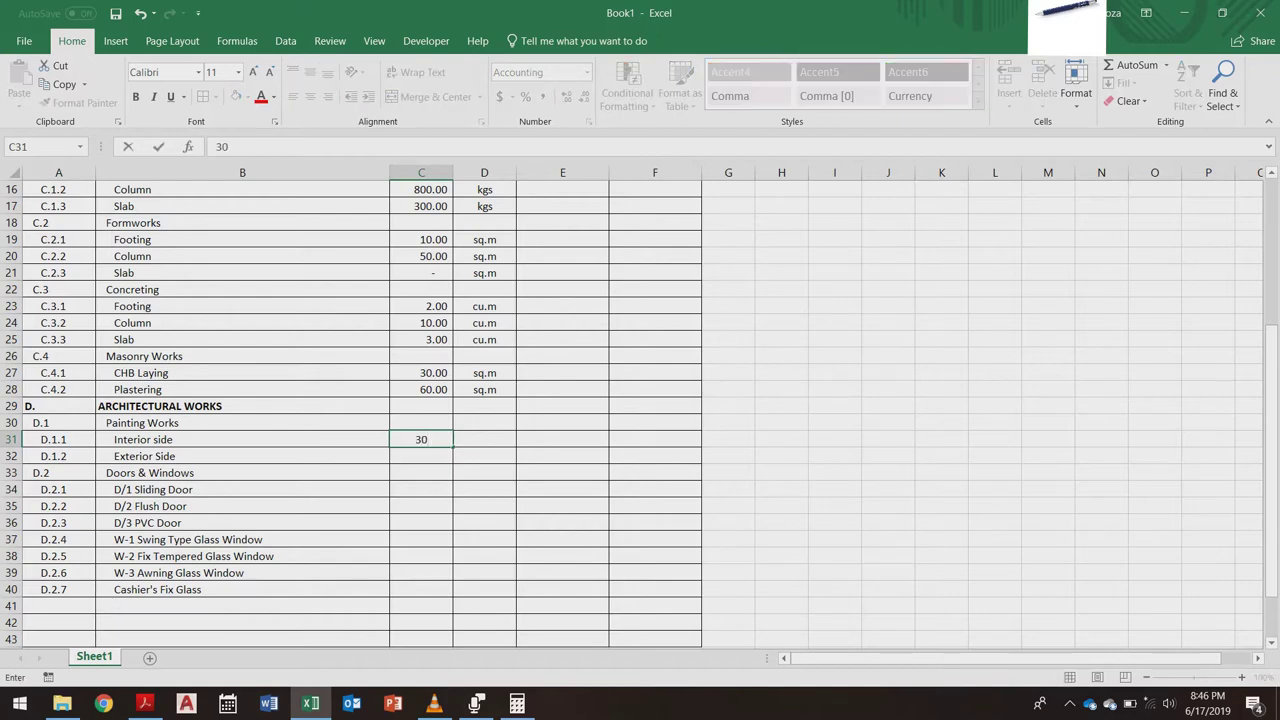
{"action": "key", "text": "Tab"}
{"action": "type", "text": "s"}
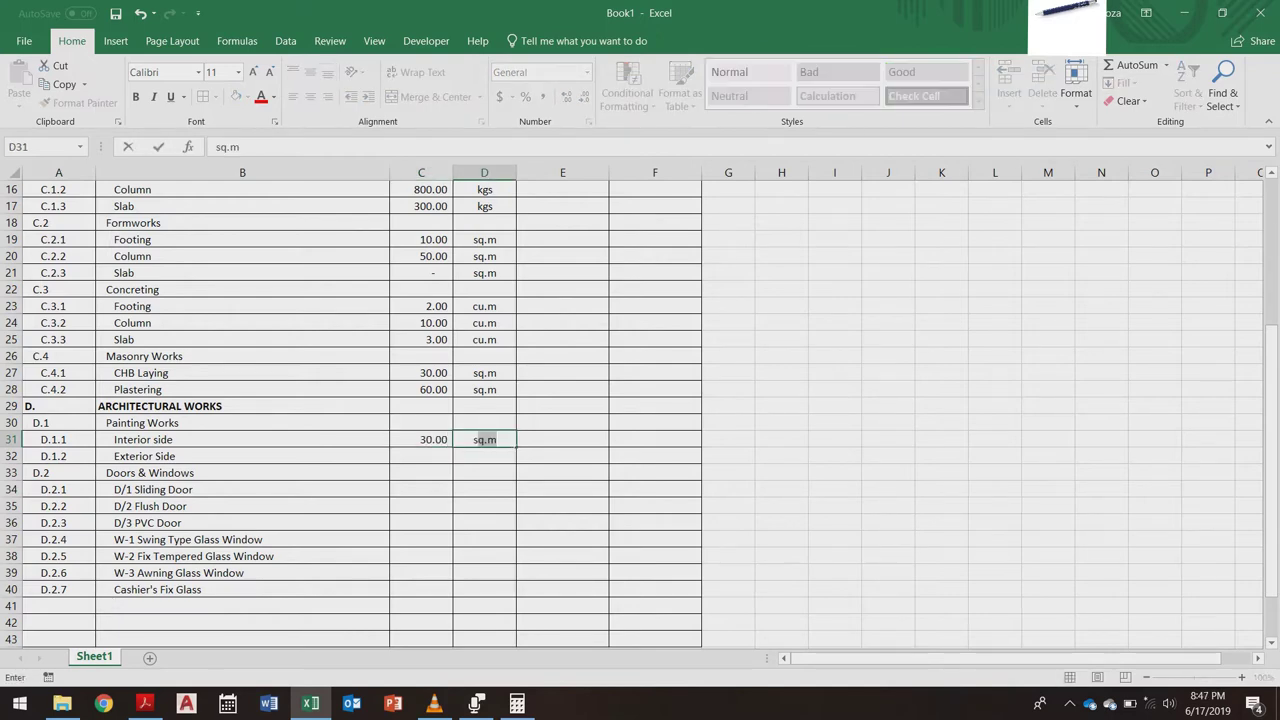
{"action": "key", "text": "shift+Tab"}
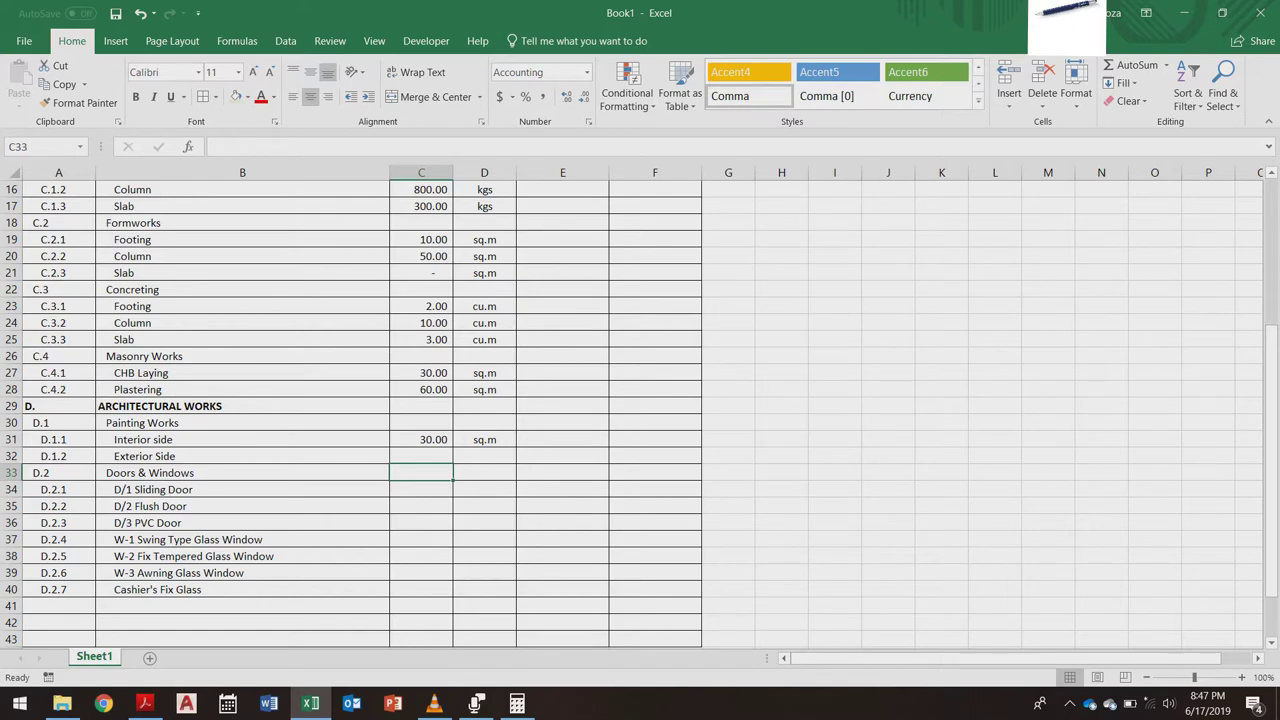
Step: Copy the Interior side quantity and unit to the Exterior Side painting item in row 32
{"action": "key", "text": "shift+Right"}
{"action": "key", "text": "Down"}
{"action": "key", "text": "Down"}
{"action": "key", "text": "Up"}
{"action": "key", "text": "Up"}
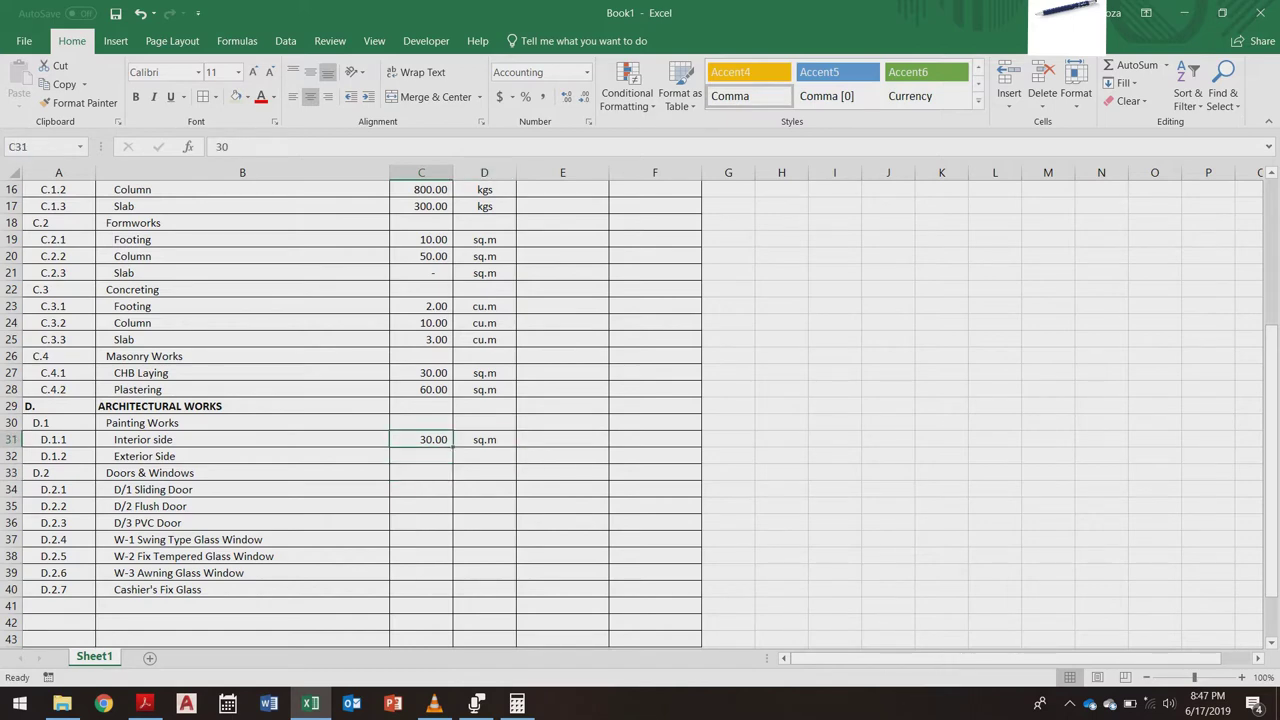
{"action": "key", "text": "shift+Right"}
{"action": "key", "text": "ctrl+c"}
{"action": "key", "text": "Down"}
{"action": "key", "text": "ctrl+v"}
{"action": "key", "text": "Down"}
{"action": "key", "text": "Down"}
{"action": "key", "text": "Escape"}
Step: Enter a quantity of 1 and the unit set for D/1 Sliding Door in row 34
{"action": "scroll", "coordinate": [640, 410], "scroll_direction": "down", "scroll_amount": 1}
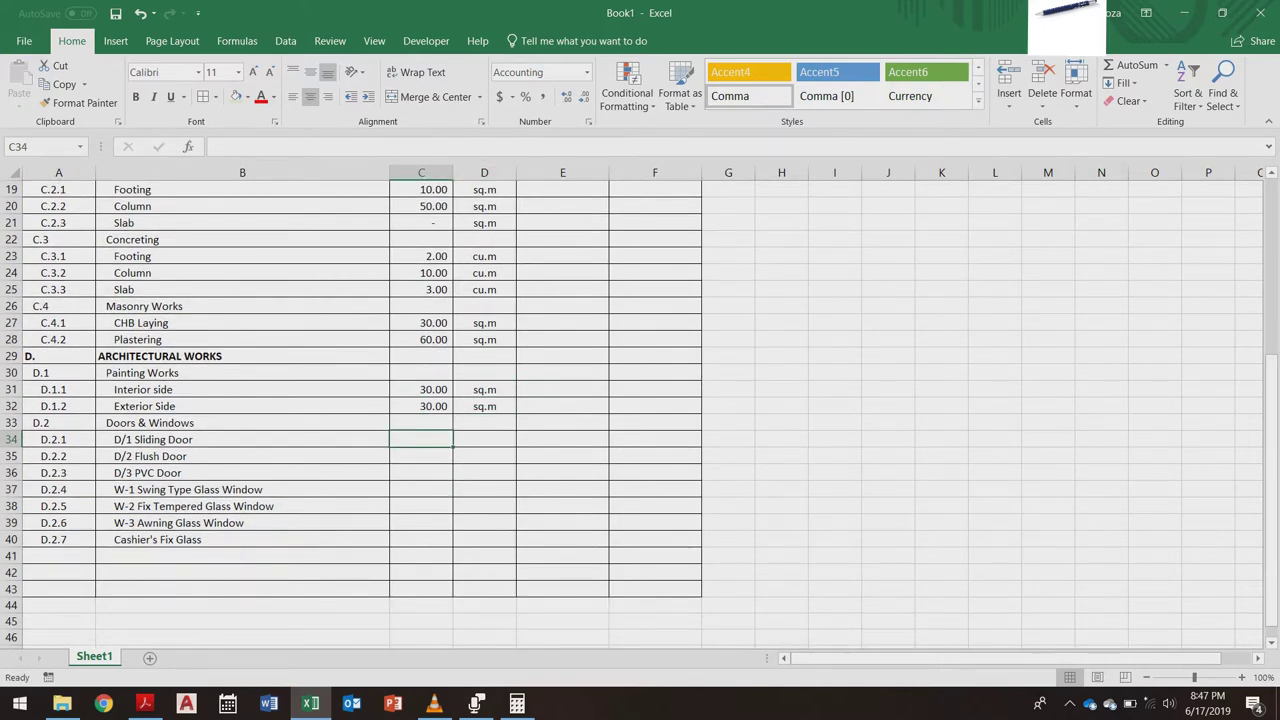
{"action": "type", "text": "1"}
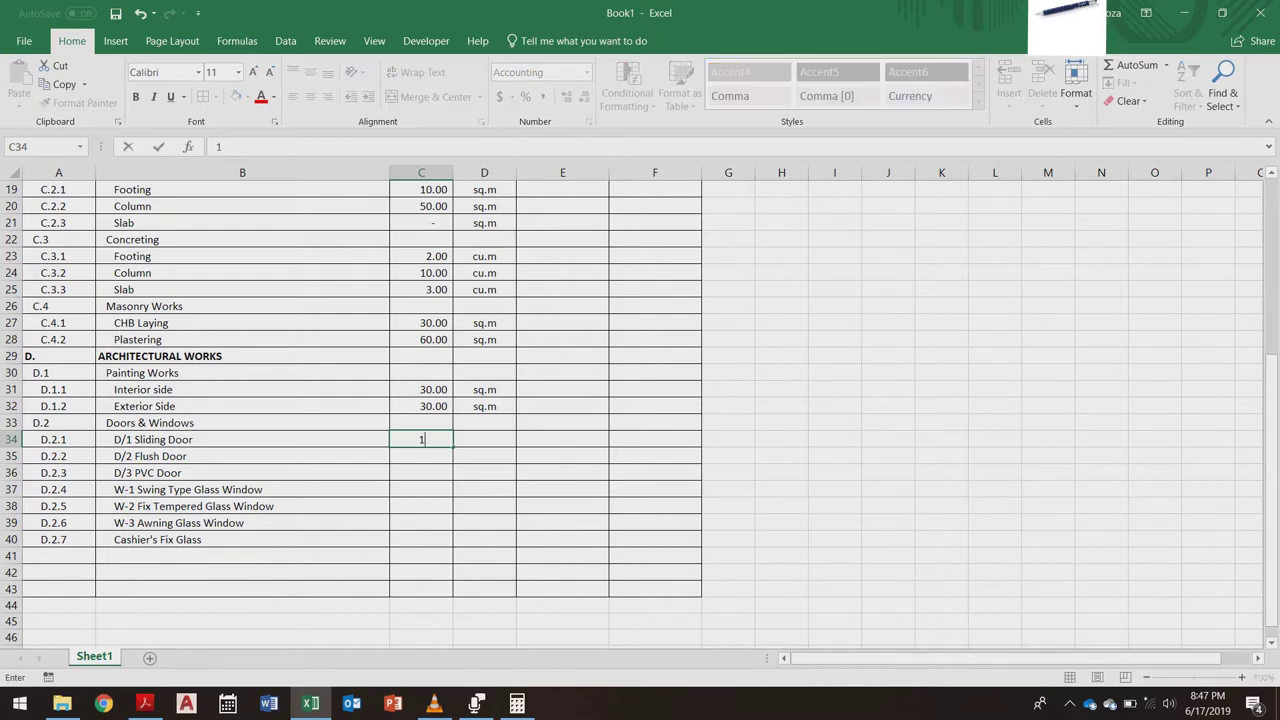
{"action": "key", "text": "Tab"}
{"action": "type", "text": "set"}
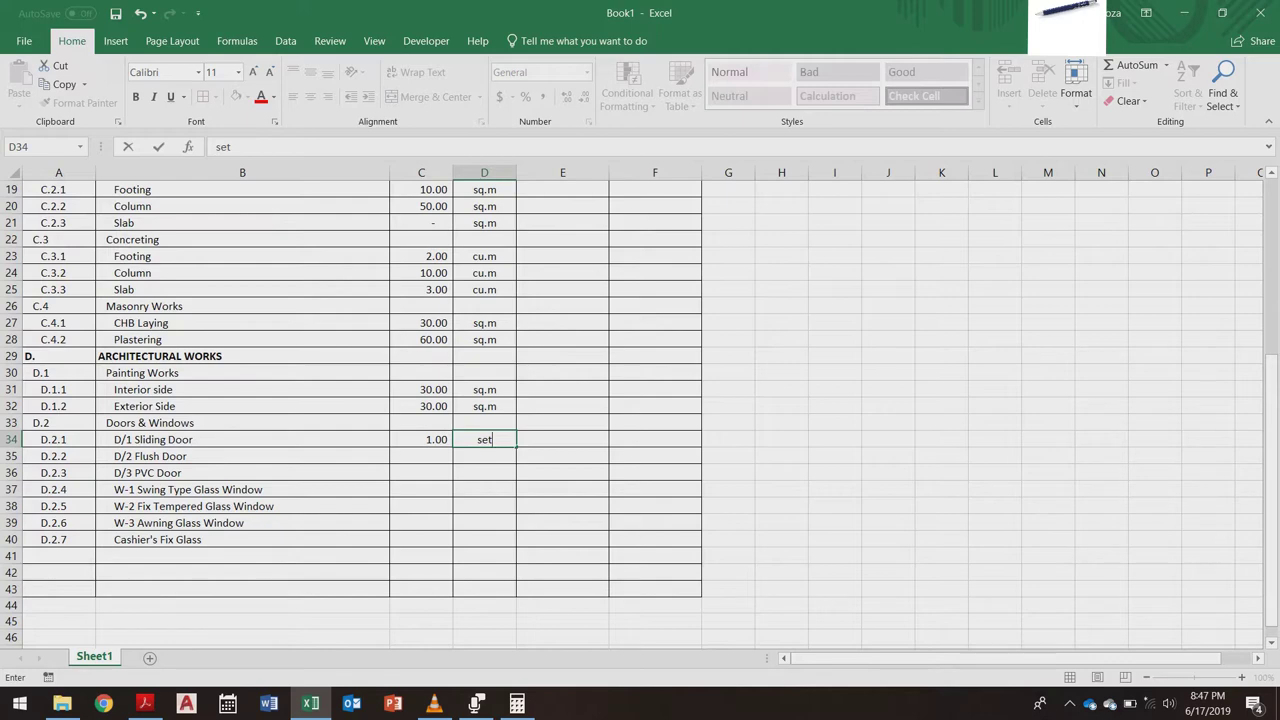
{"action": "key", "text": "Return"}
Step: Extend the heading in cell B33 to Doors & Windows (including required accessories)
{"action": "double_click", "coordinate": [242, 423]}
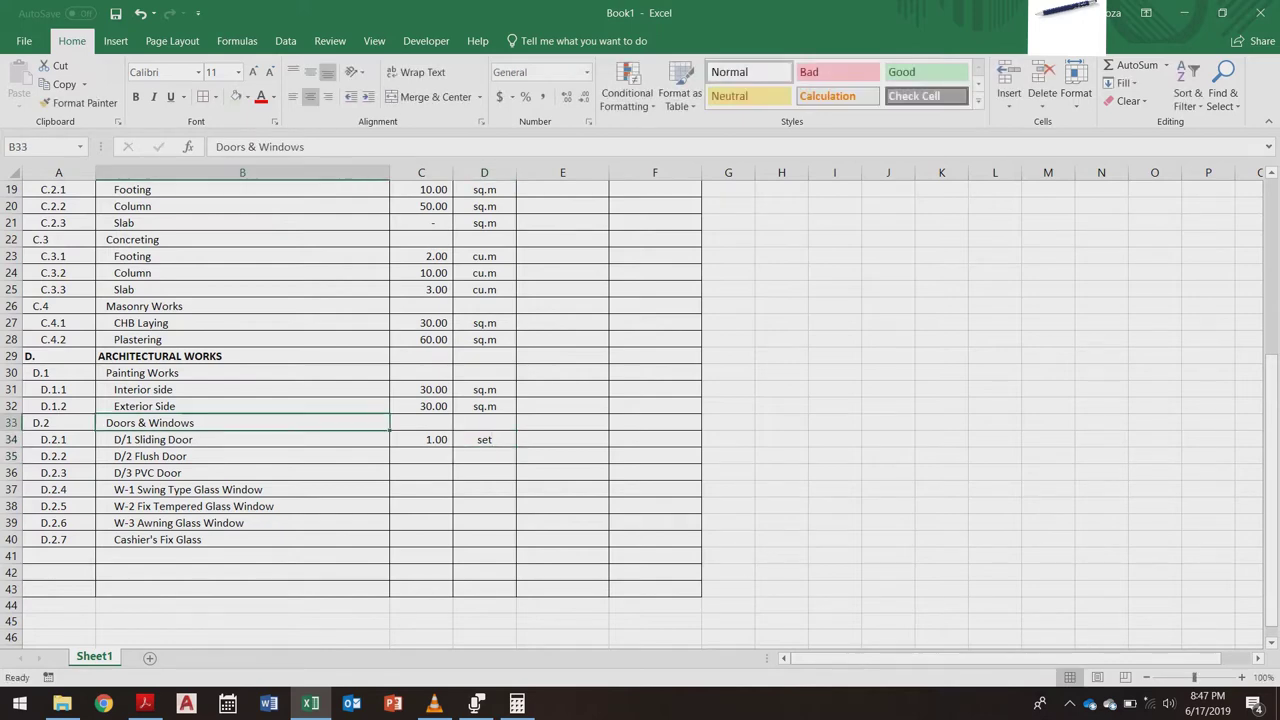
{"action": "type", "text": "(inclu"}
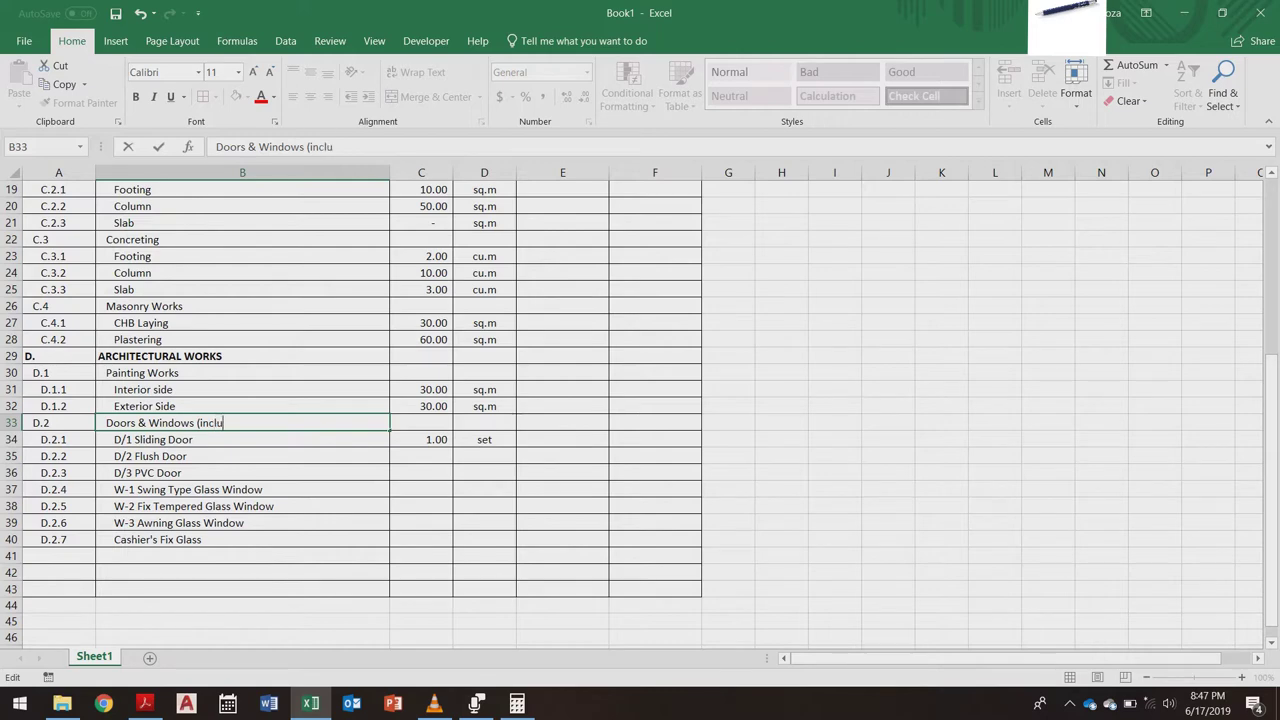
{"action": "type", "text": "ding required acc"}
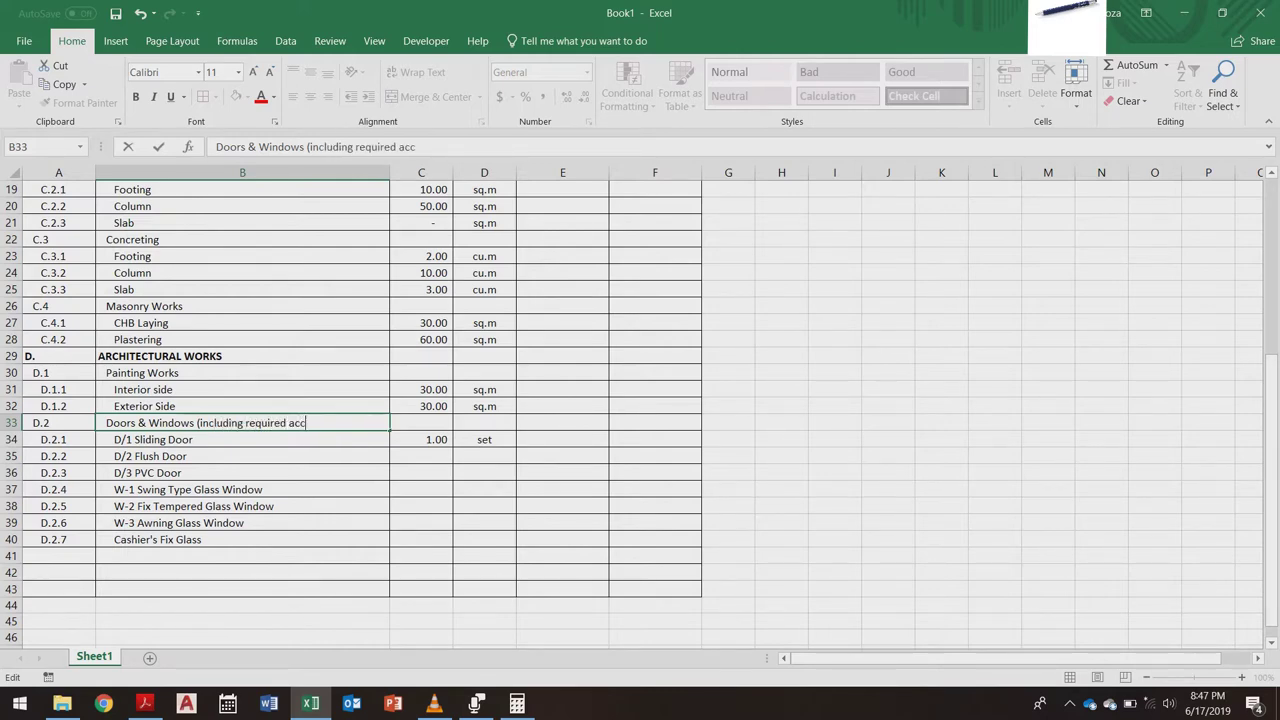
{"action": "type", "text": "essories)"}
{"action": "key", "text": "Return"}
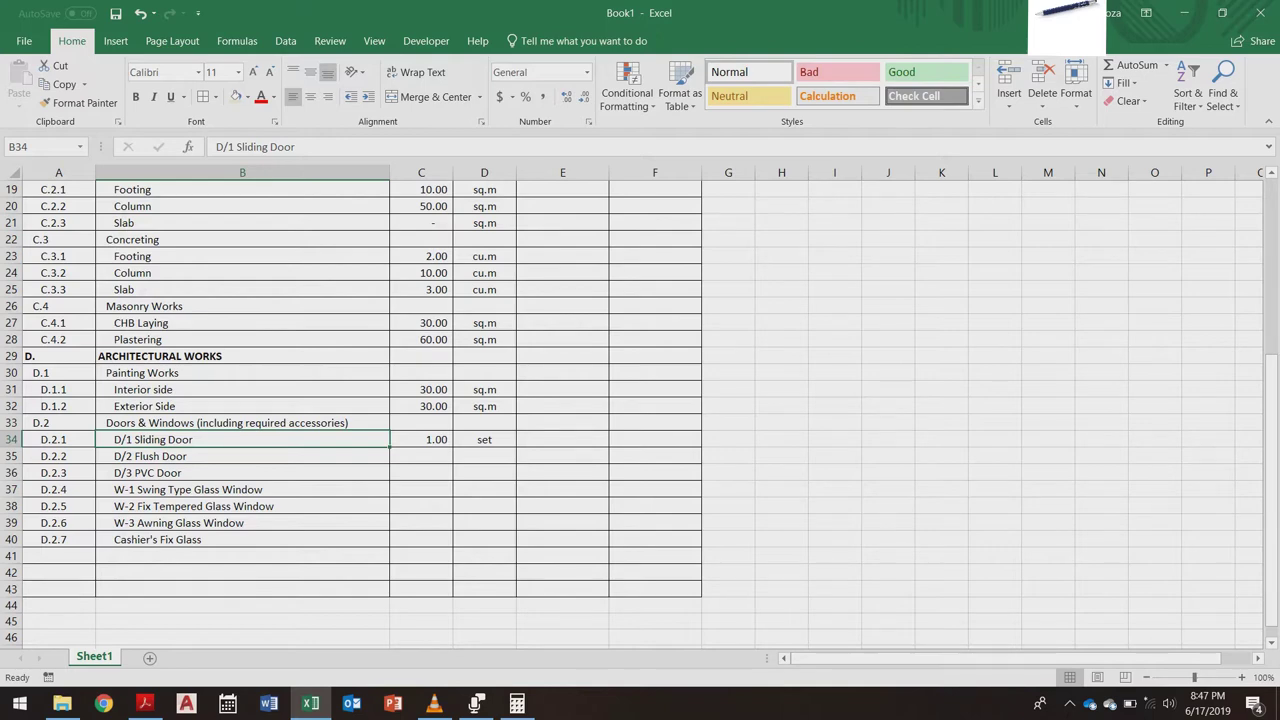
Step: Copy the D/1 Sliding Door quantity and unit to the D/2 Flush Door and D/3 PVC Door rows
{"action": "key", "text": "Right"}
{"action": "key", "text": "shift+Right"}
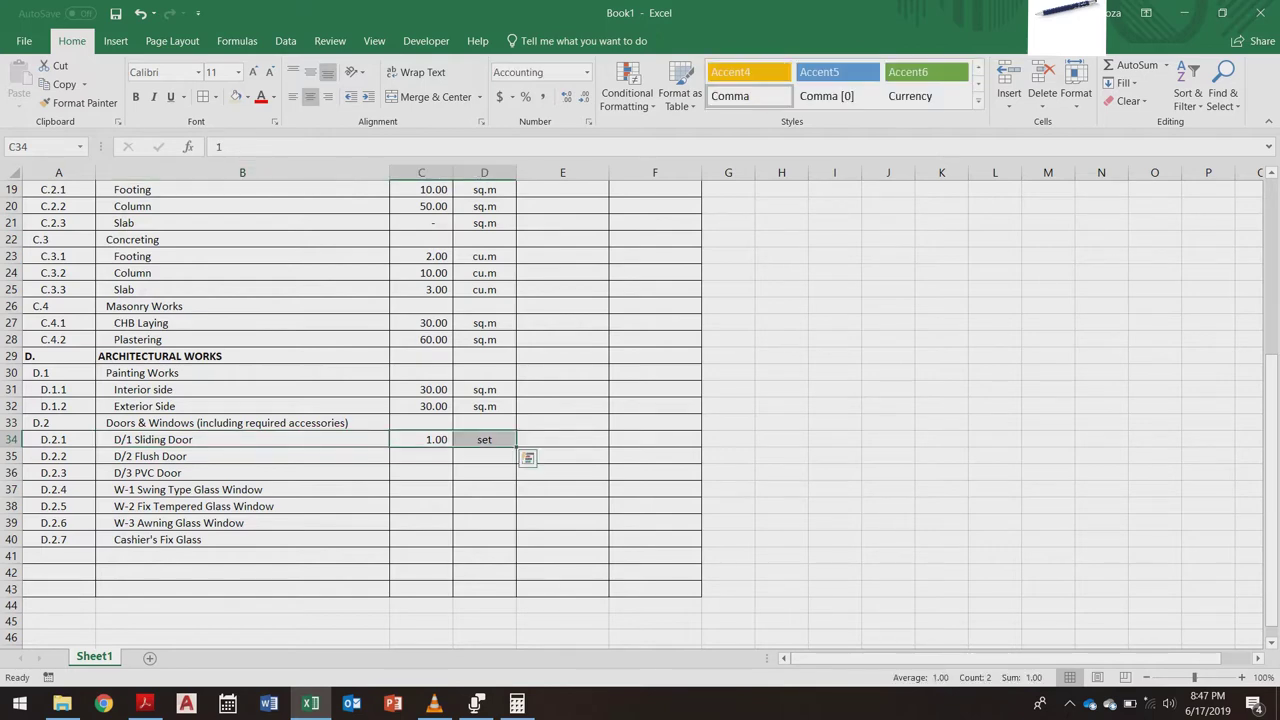
{"action": "key", "text": "ctrl+c"}
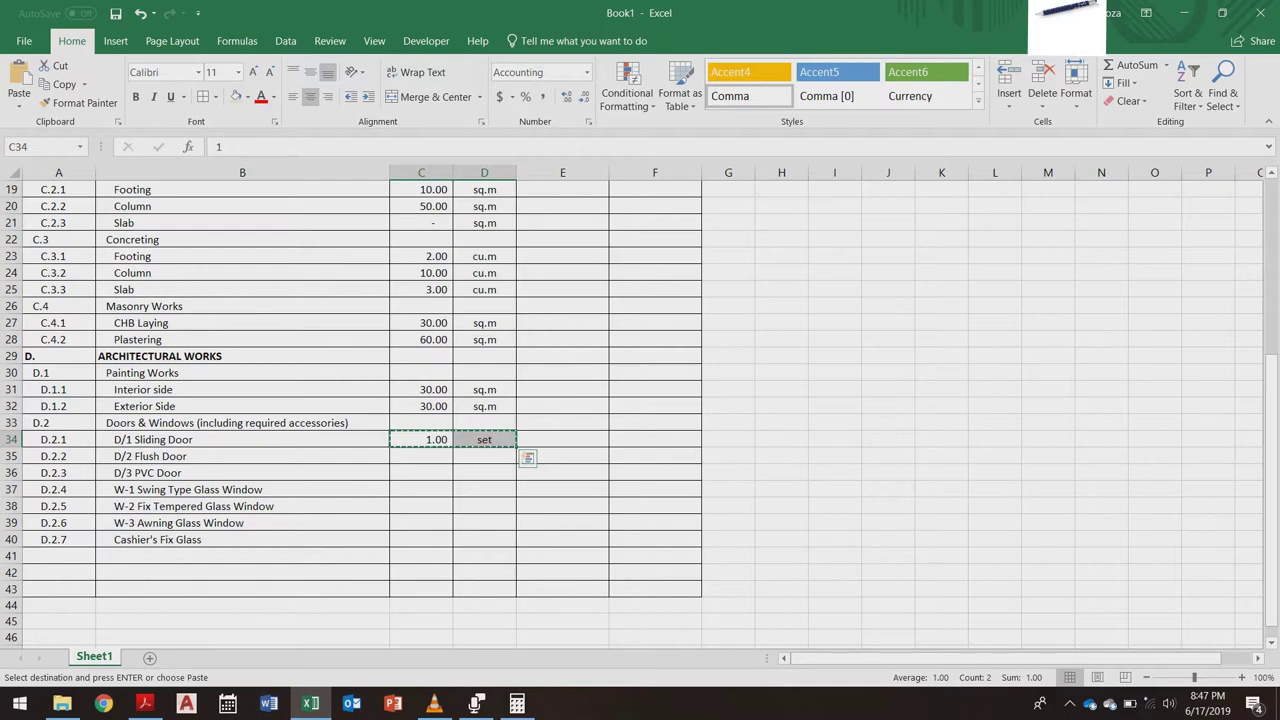
{"action": "key", "text": "Down"}
{"action": "key", "text": "ctrl+v"}
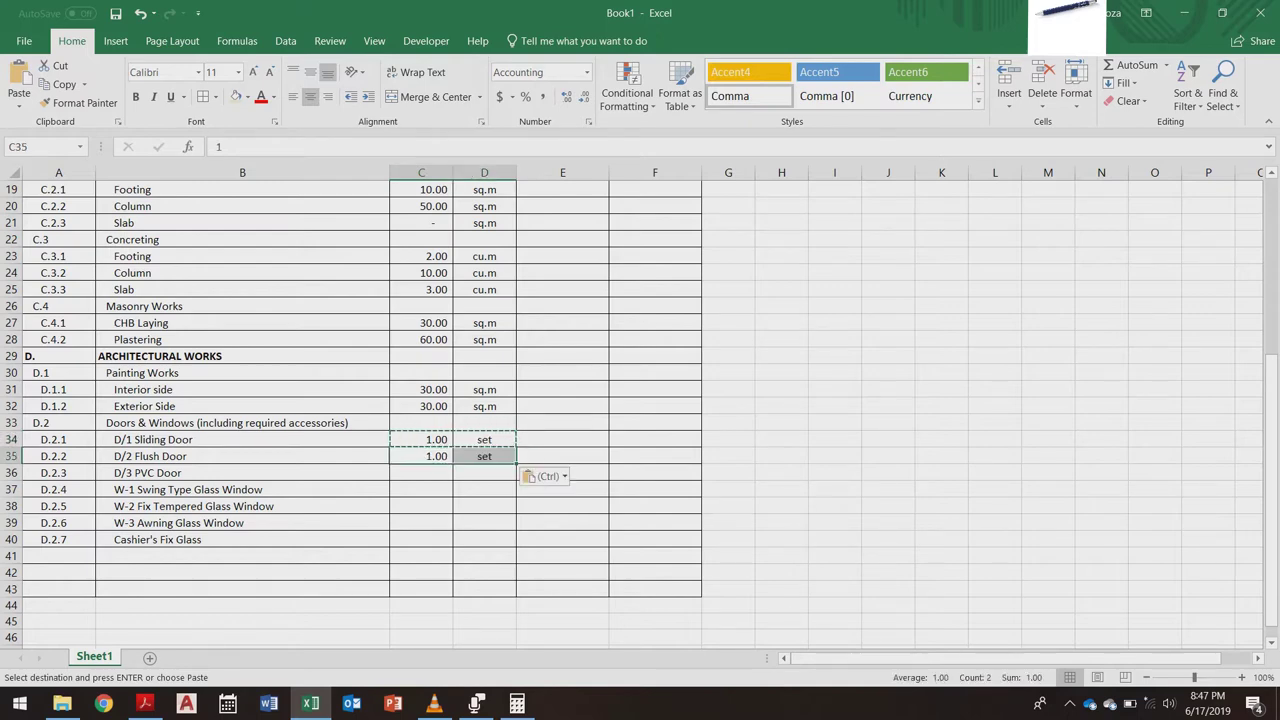
{"action": "key", "text": "Down"}
{"action": "key", "text": "Down"}
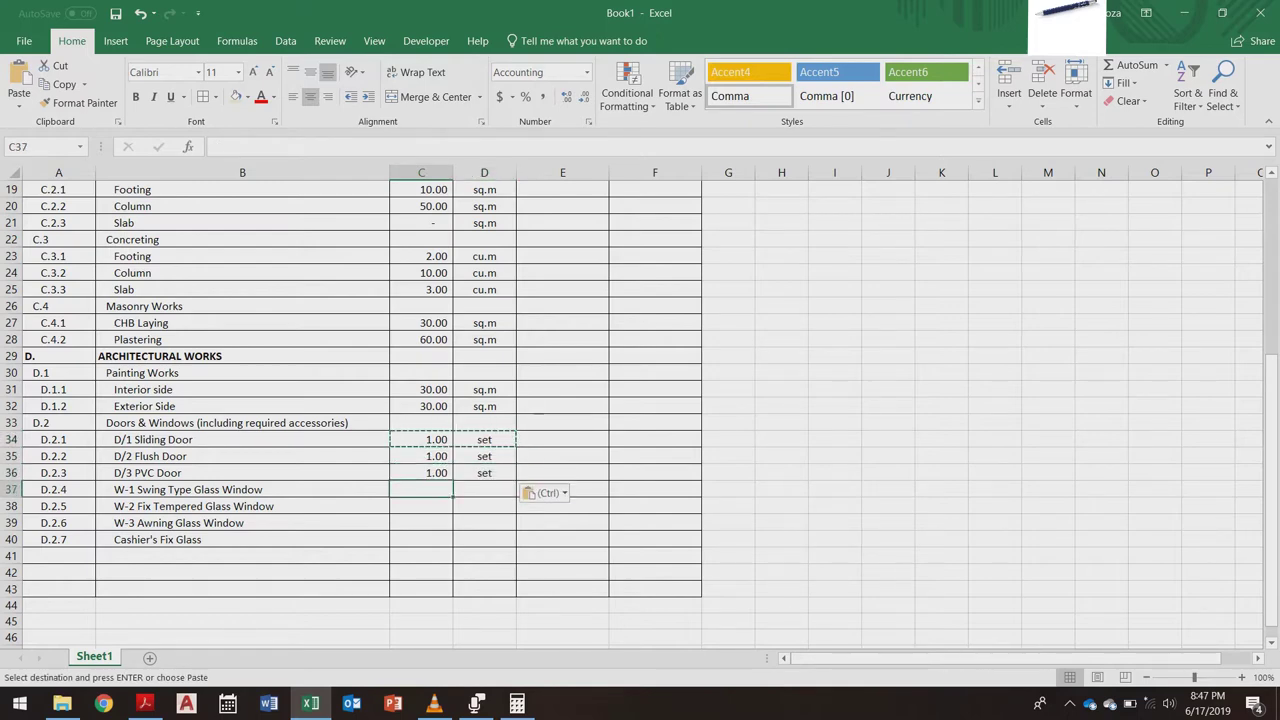
Step: Enter a quantity of 2 and the unit sets for W-1 Swing Type Glass Window in row 37
{"action": "type", "text": "2"}
{"action": "key", "text": "Right"}
{"action": "type", "text": "sets"}
{"action": "key", "text": "Return"}
{"action": "key", "text": "Return"}
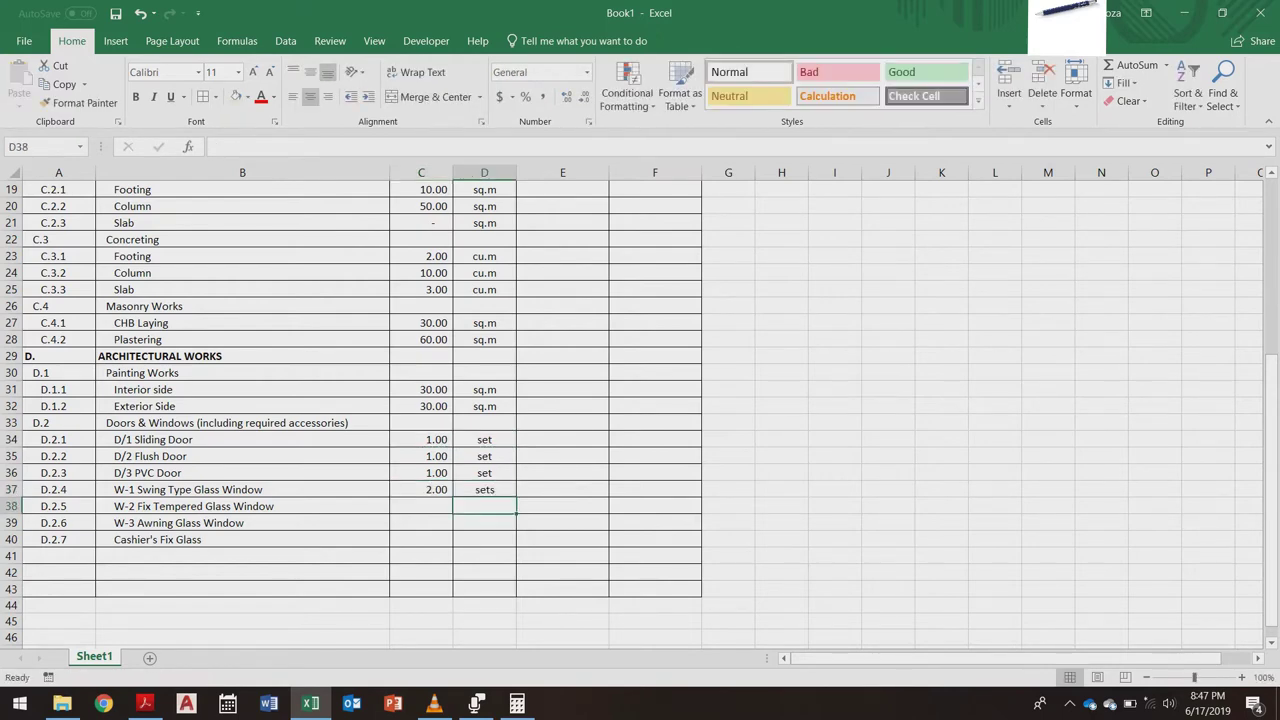
Step: Copy the D/3 PVC Door quantity and unit to the W-2, W-3 and Cashier's Fix Glass rows, C38 to D40
{"action": "left_click_drag", "start_coordinate": [421, 472], "coordinate": [484, 472]}
{"action": "key", "text": "ctrl+v"}
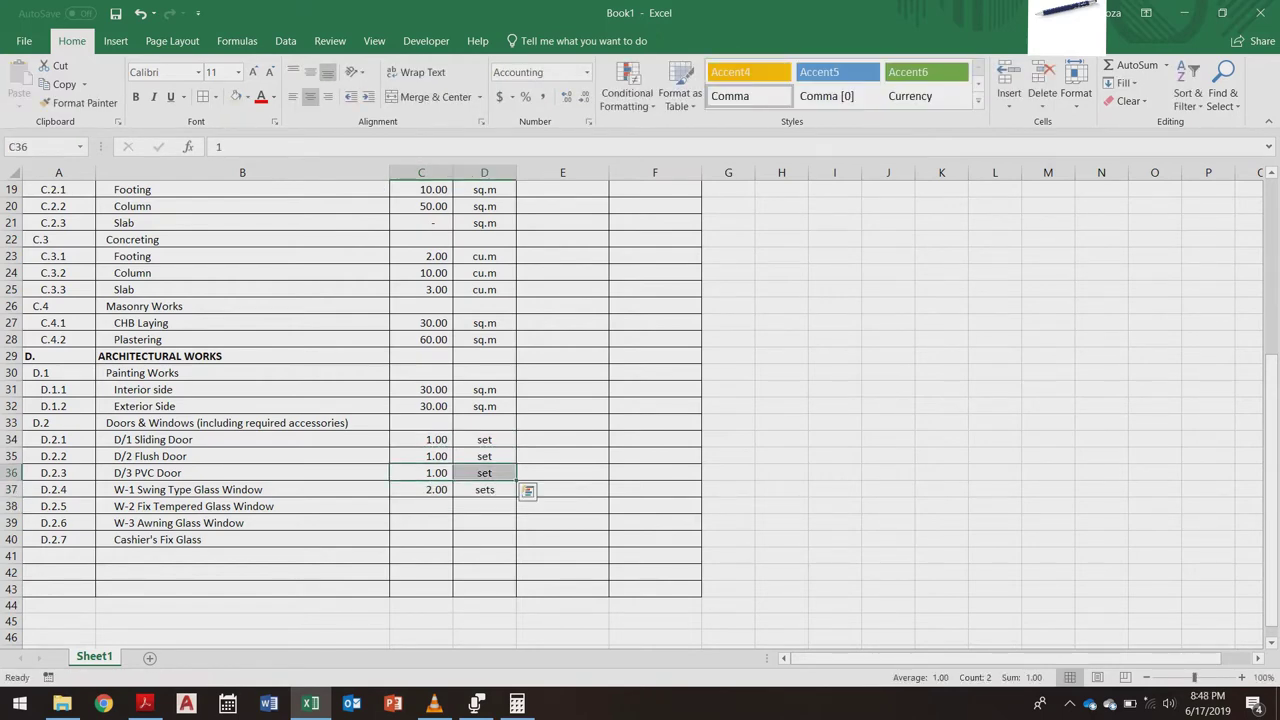
{"action": "key", "text": "ctrl+c"}
{"action": "left_click_drag", "start_coordinate": [421, 506], "coordinate": [421, 539]}
{"action": "key", "text": "ctrl+v"}
{"action": "left_click", "coordinate": [421, 572]}
{"action": "key", "text": "Escape"}
Step: Review the listed bill items in the sheet and switch to the PDF drawings
{"action": "scroll", "coordinate": [640, 410], "scroll_direction": "up", "scroll_amount": 4}
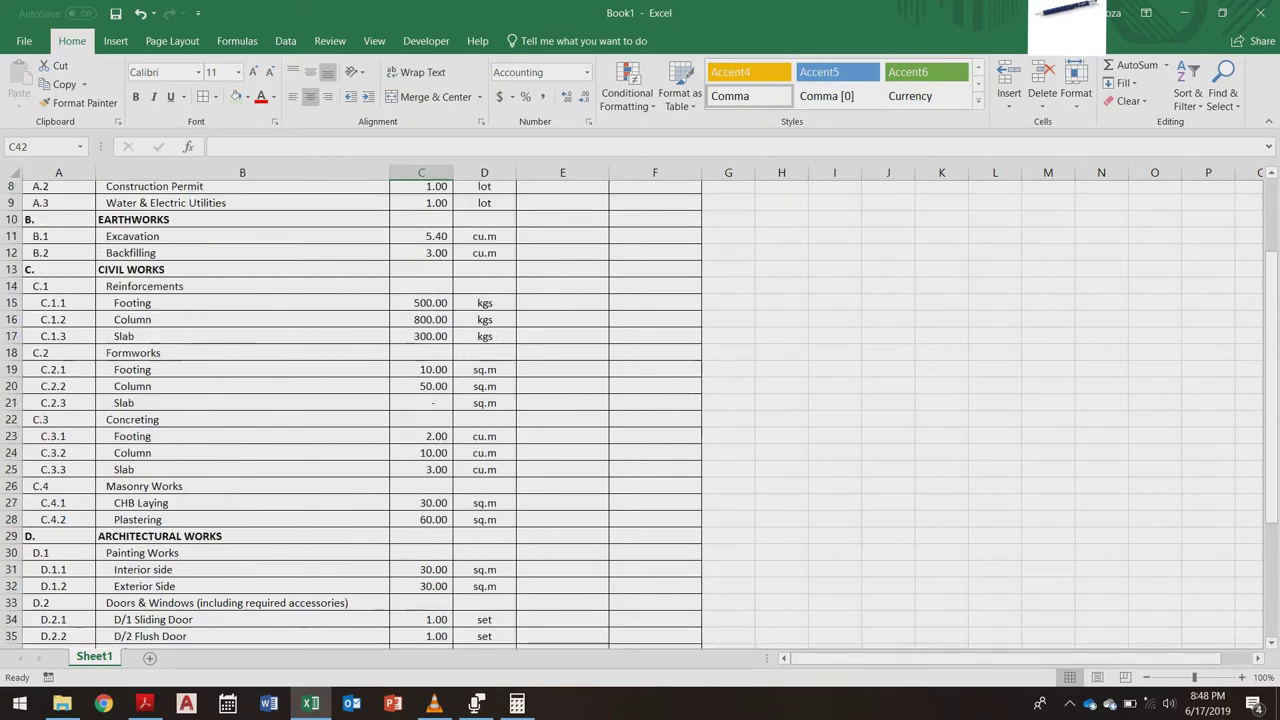
{"action": "scroll", "coordinate": [640, 410], "scroll_direction": "down", "scroll_amount": 6}
{"action": "key", "text": "alt+Tab"}
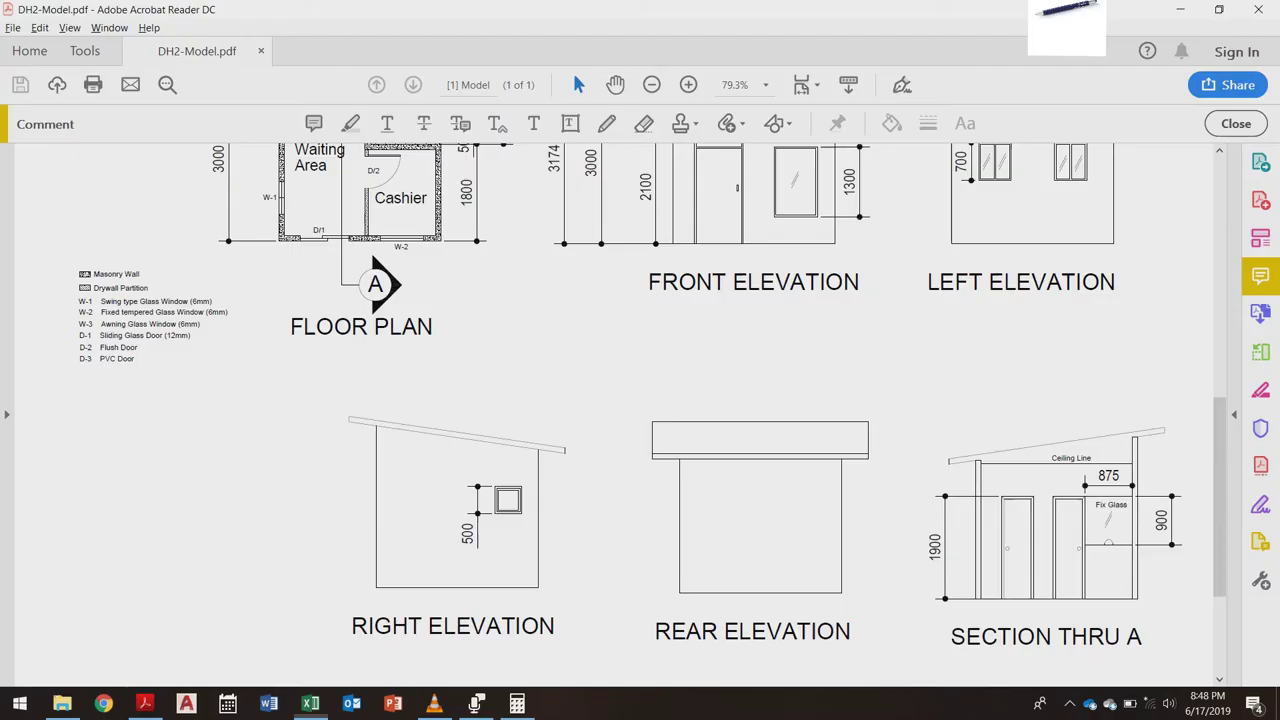
Step: Check the floor plan and elevations, return to the Excel sheet, and copy the Doors & Windows item number D.2 into A41
{"action": "scroll", "coordinate": [640, 410], "scroll_direction": "up", "scroll_amount": 3}
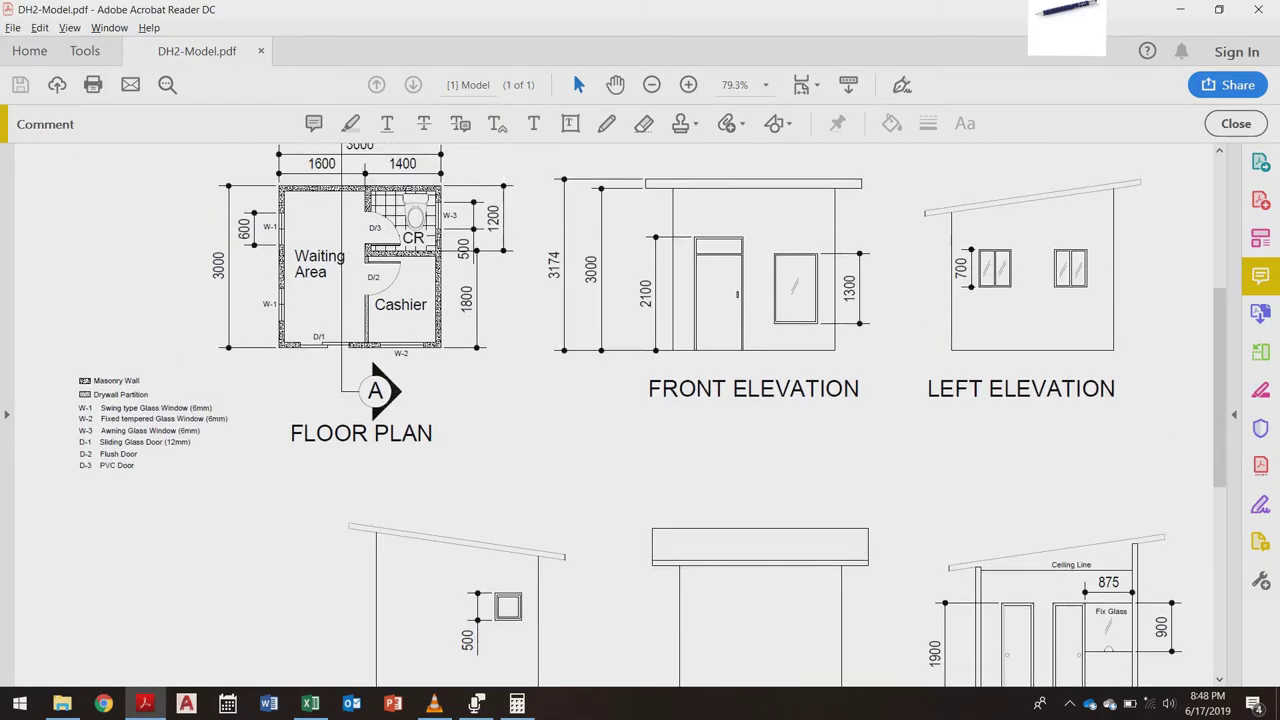
{"action": "scroll", "coordinate": [640, 410], "scroll_direction": "down", "scroll_amount": 2}
{"action": "scroll", "coordinate": [640, 410], "scroll_direction": "up", "scroll_amount": 2}
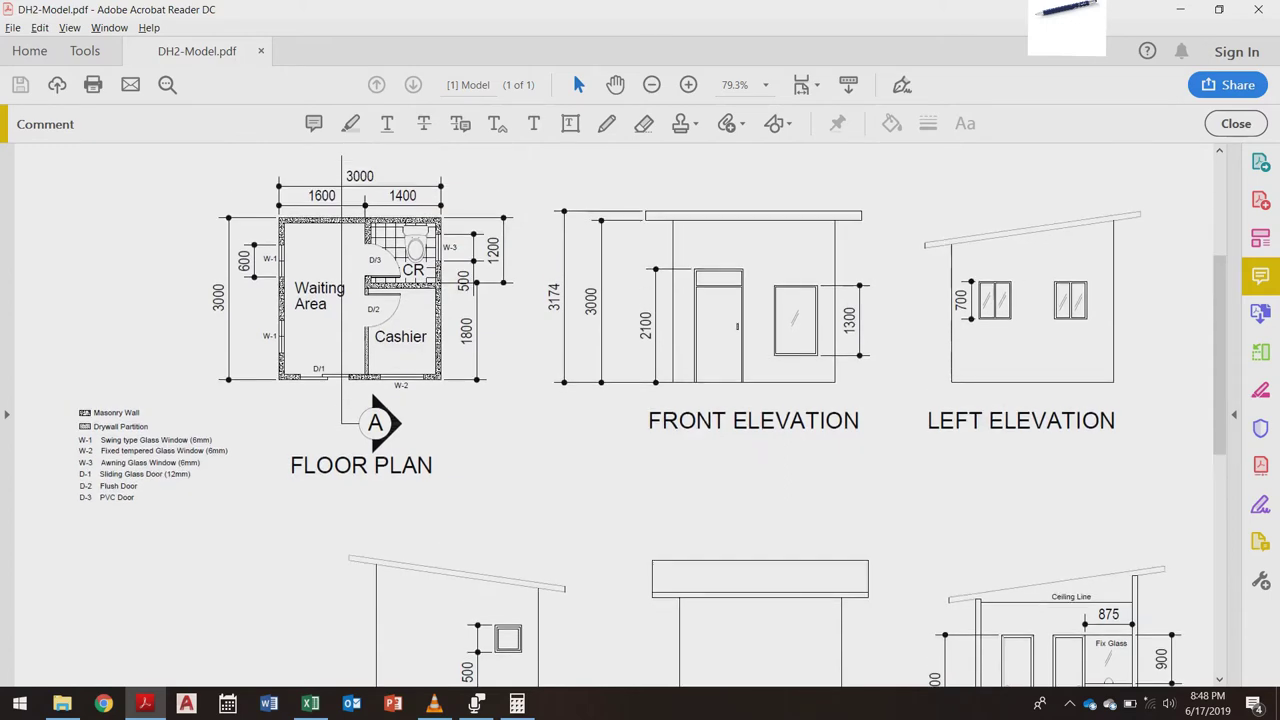
{"action": "key", "text": "alt+Tab"}
{"action": "scroll", "coordinate": [640, 400], "scroll_direction": "down", "scroll_amount": 2}
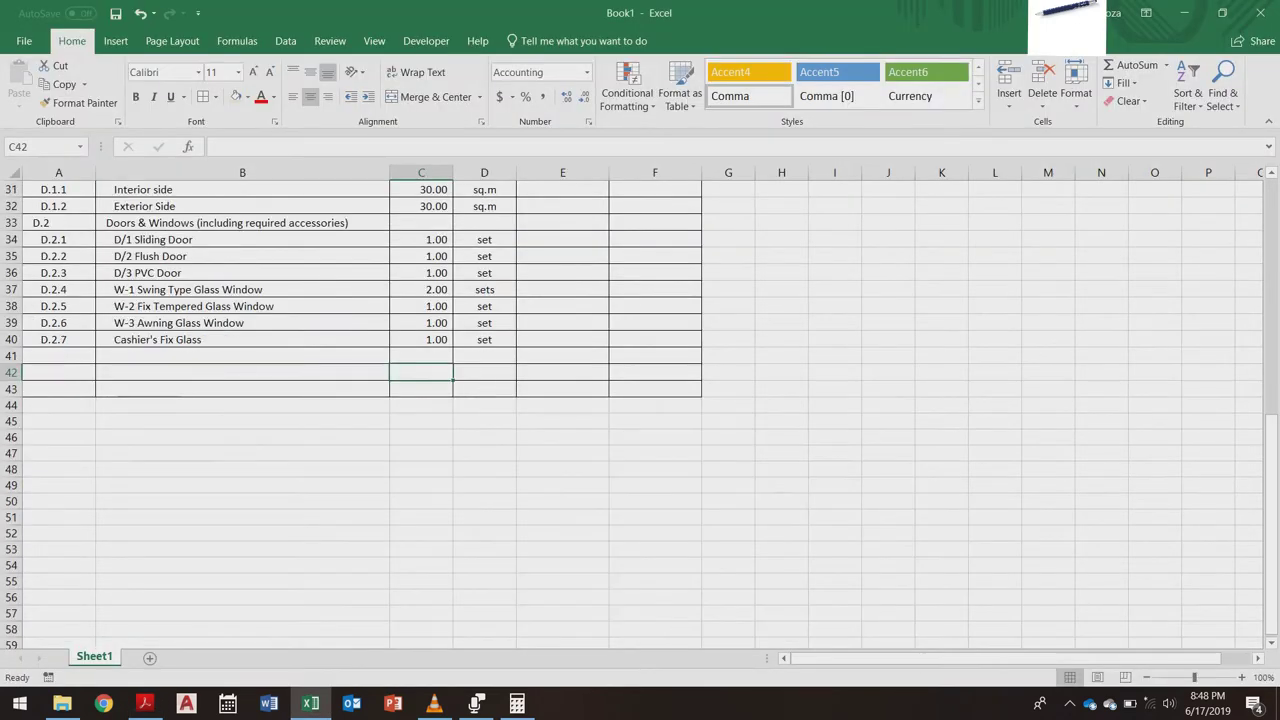
{"action": "scroll", "coordinate": [640, 400], "scroll_direction": "up", "scroll_amount": 2}
{"action": "scroll", "coordinate": [640, 410], "scroll_direction": "up", "scroll_amount": 2}
{"action": "left_click", "coordinate": [59, 423]}
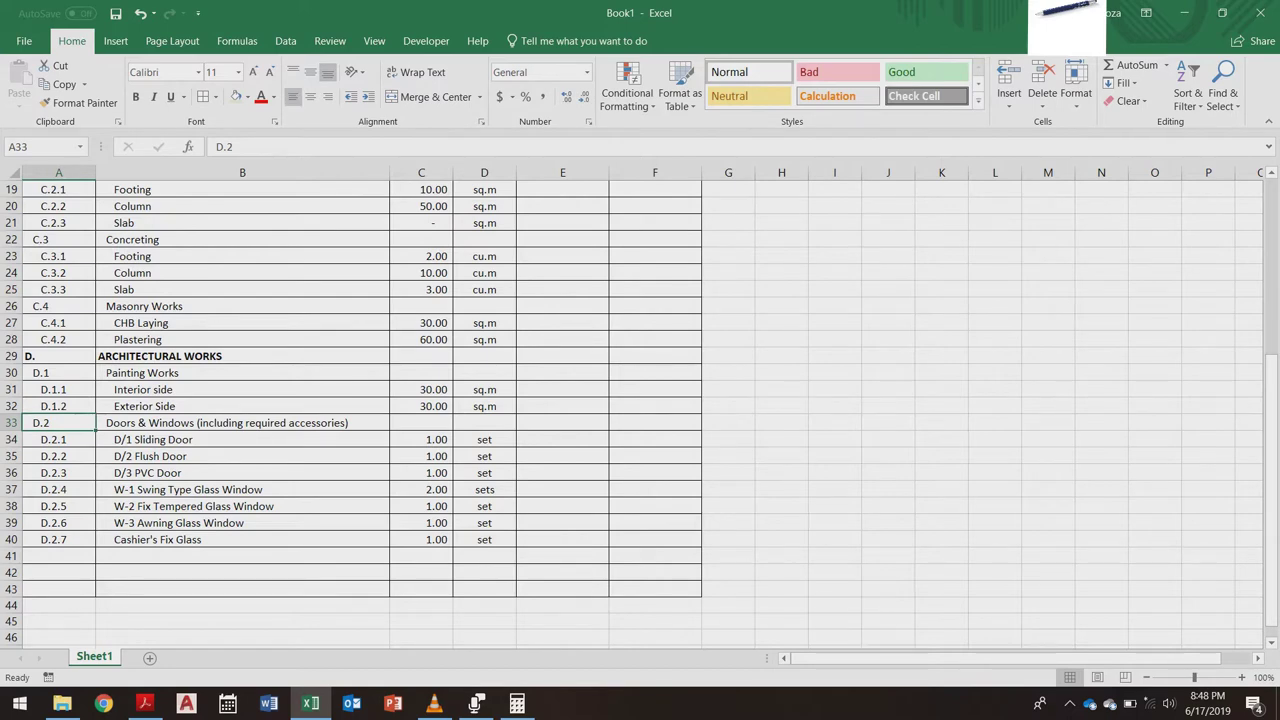
{"action": "key", "text": "ctrl+c"}
{"action": "scroll", "coordinate": [640, 410], "scroll_direction": "down", "scroll_amount": 2}
{"action": "left_click", "coordinate": [59, 456]}
{"action": "key", "text": "ctrl+v"}
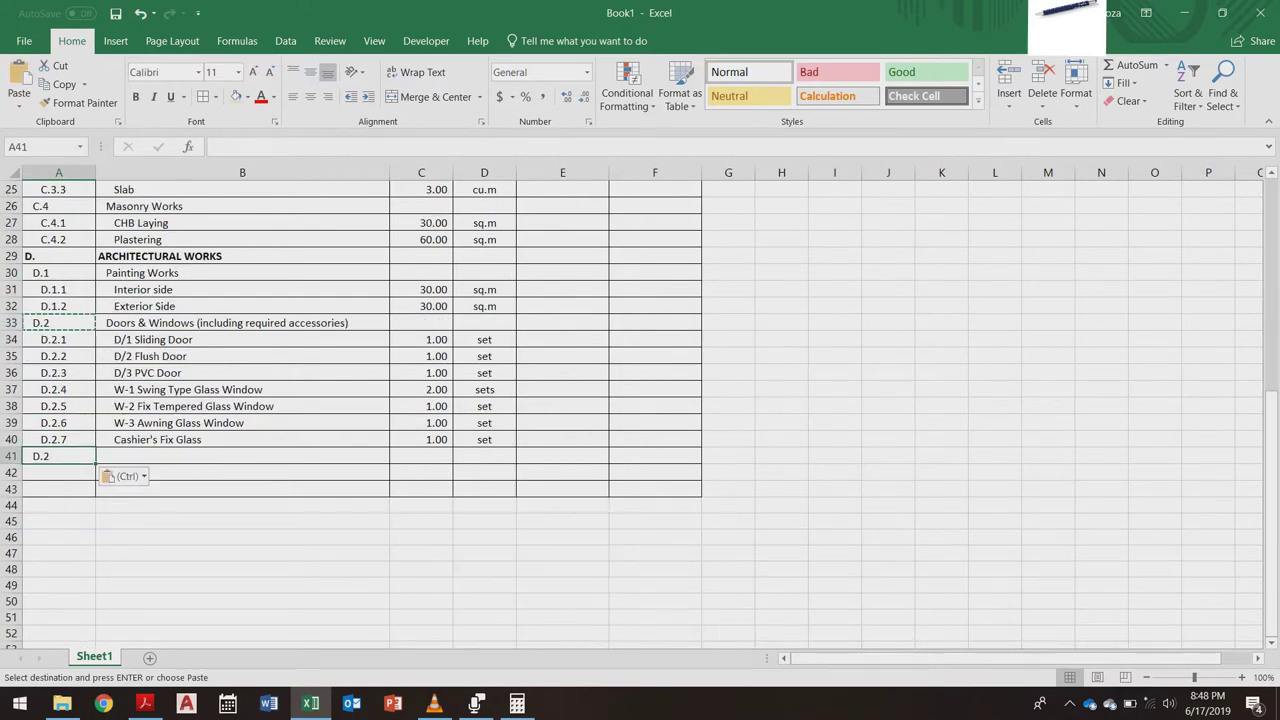
Step: Enter the heading Tile Works in B41 and indent it one level
{"action": "left_click", "coordinate": [242, 456]}
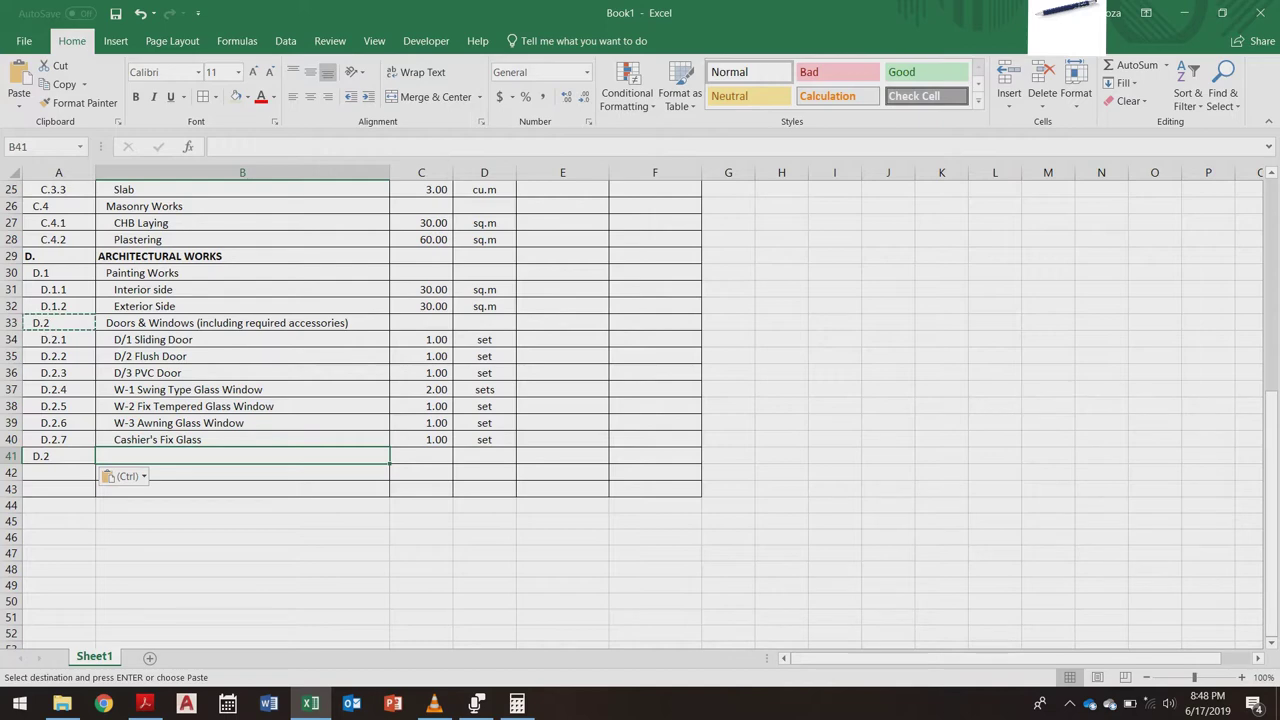
{"action": "type", "text": "Tile"}
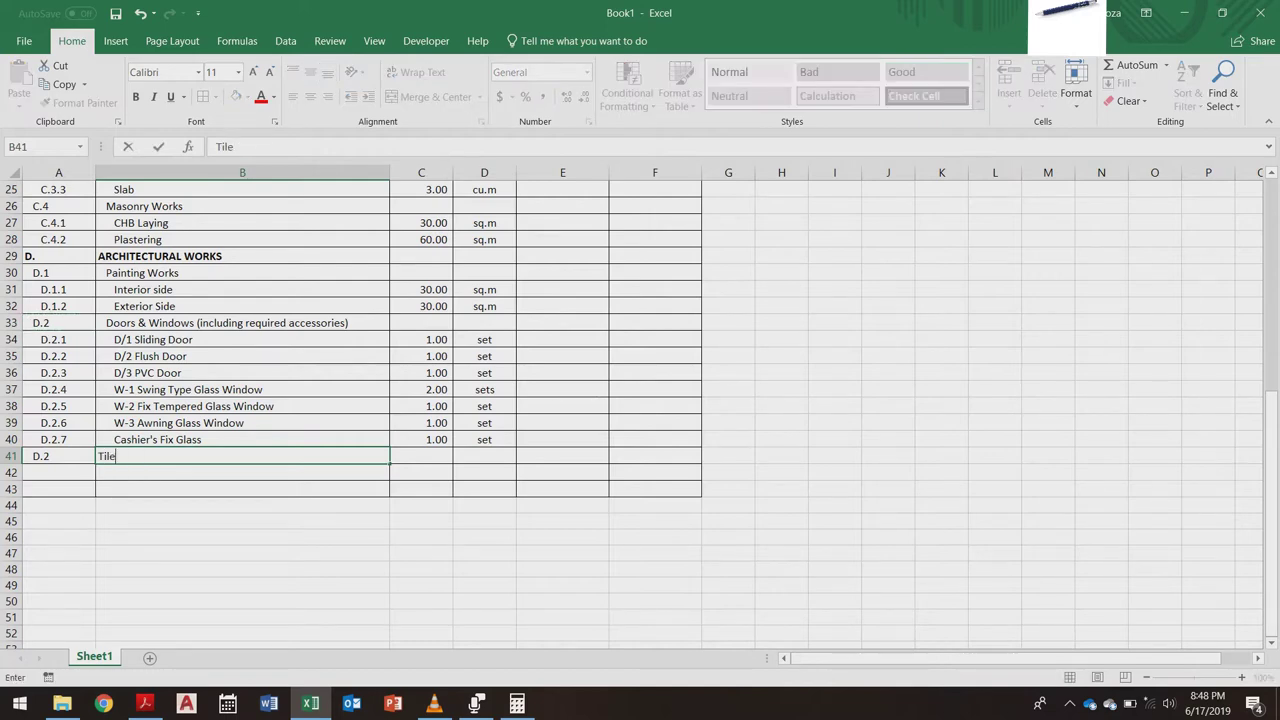
{"action": "type", "text": " Works"}
{"action": "key", "text": "Return"}
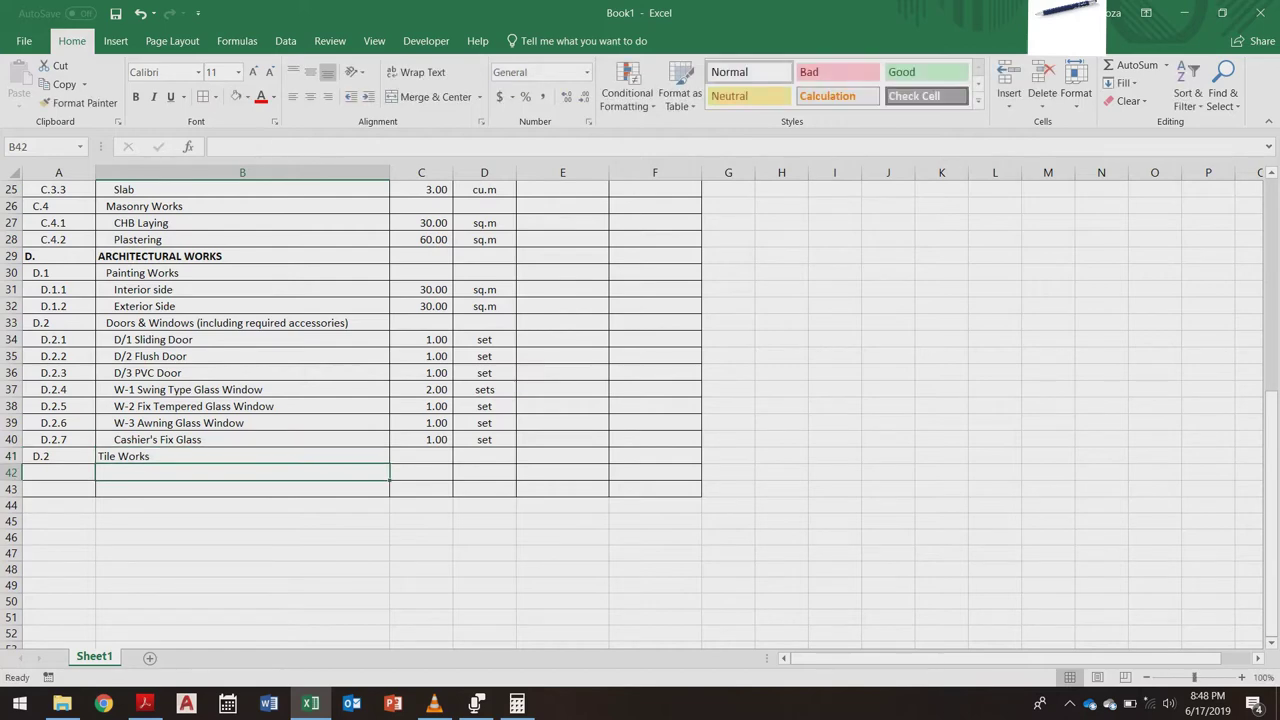
{"action": "key", "text": "Up"}
{"action": "left_click", "coordinate": [368, 97]}
Step: Enter the item Supply & Installation of 30 cm x 30 cm Floor Tiles in B42
{"action": "left_click", "coordinate": [242, 473]}
{"action": "type", "text": "Supply &"}
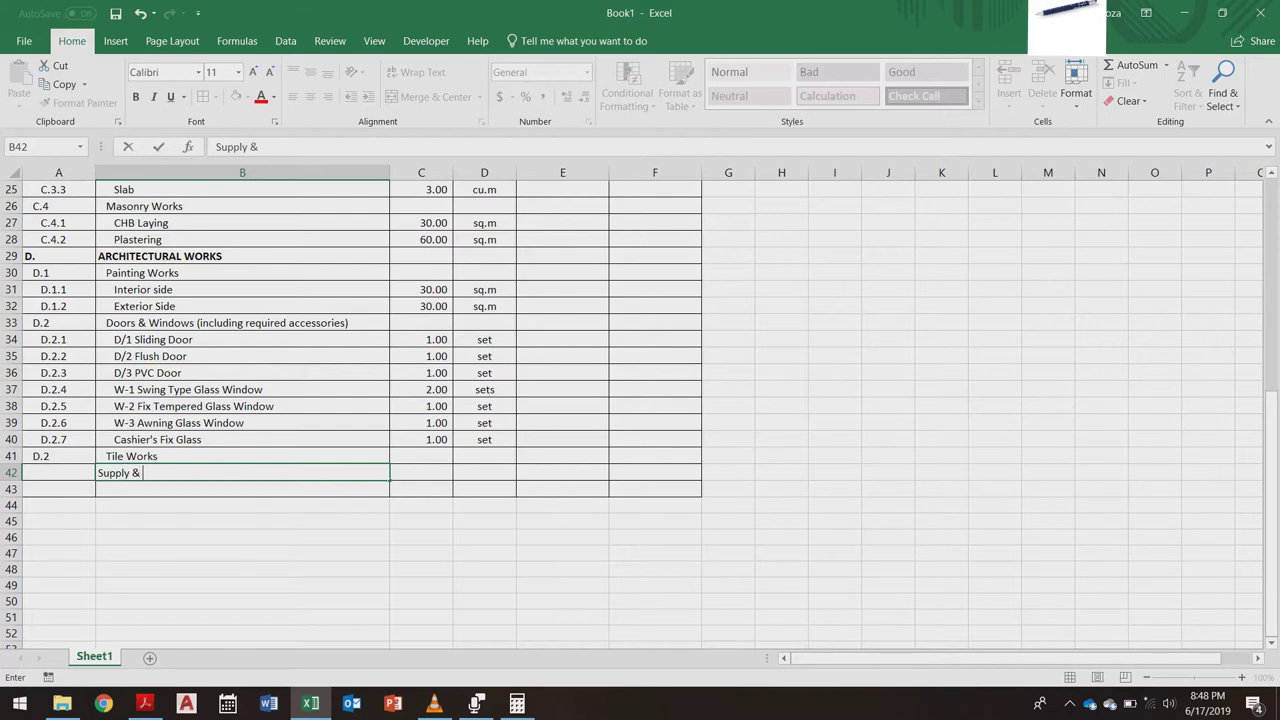
{"action": "type", "text": " Installation of Tile"}
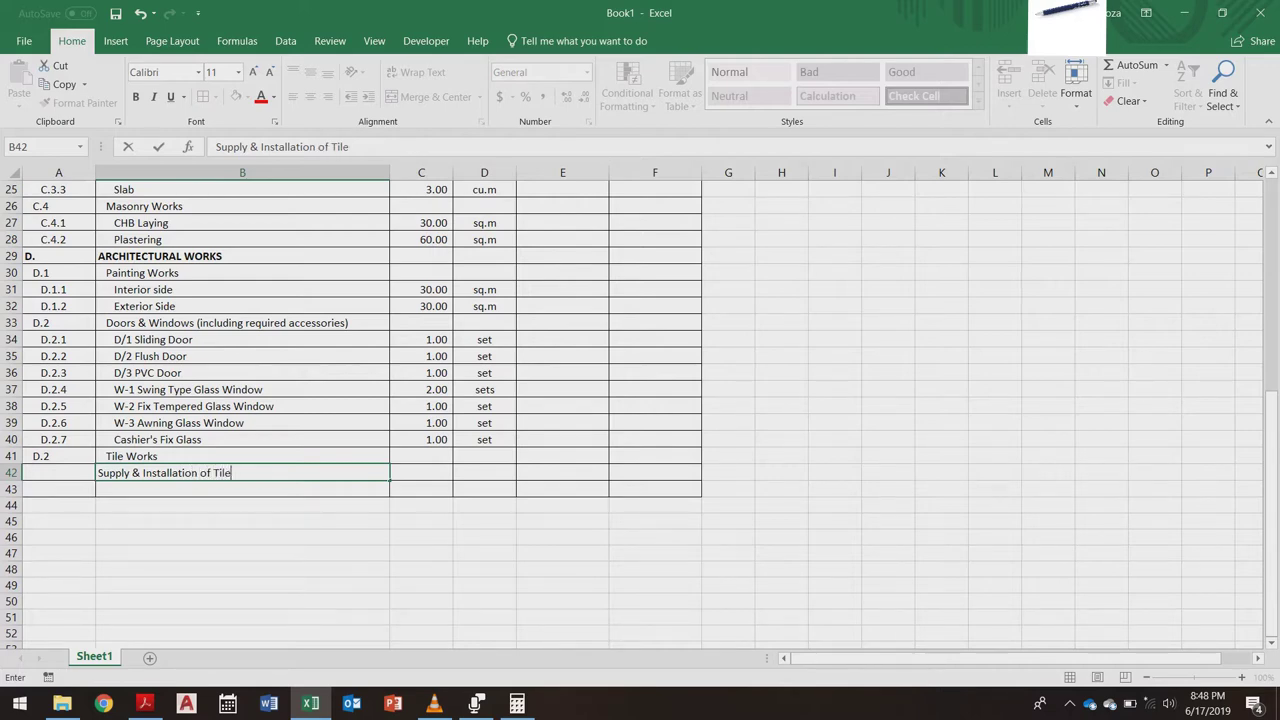
{"action": "key", "text": "BackSpace"}
{"action": "key", "text": "BackSpace"}
{"action": "key", "text": "BackSpace"}
{"action": "key", "text": "BackSpace"}
{"action": "type", "text": "30"}
{"action": "type", "text": " cm x 30"}
{"action": "type", "text": " cm ("}
{"action": "key", "text": "BackSpace"}
{"action": "type", "text": "Floor Tile"}
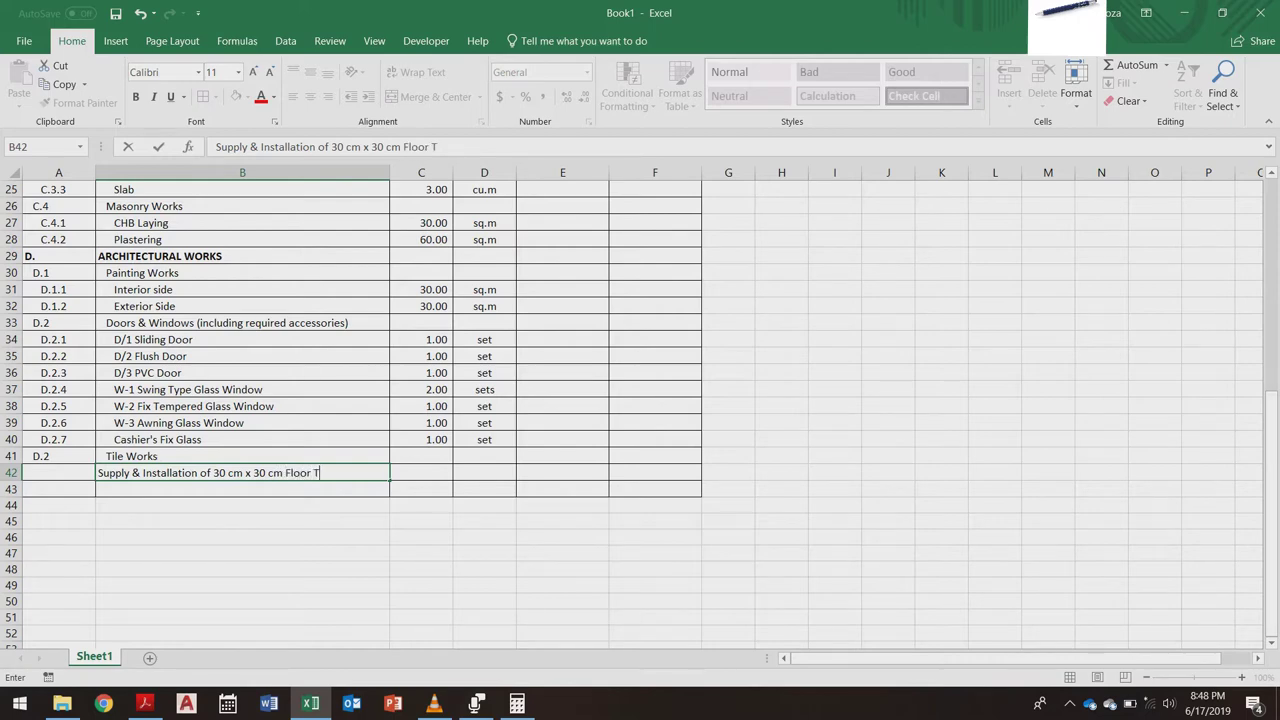
{"action": "key", "text": "ctrl+Return"}
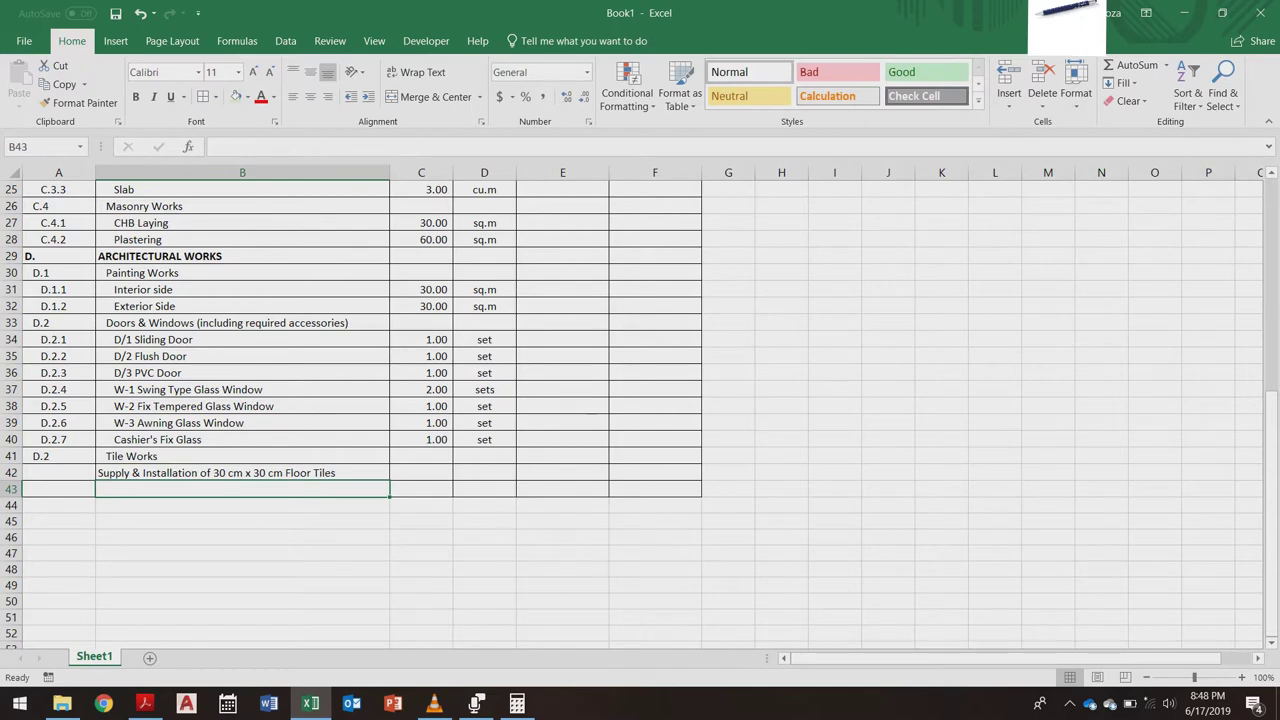
Step: Indent the floor tiles description in B42 by two levels
{"action": "left_click", "coordinate": [368, 97]}
{"action": "left_click", "coordinate": [368, 97]}
{"action": "left_click", "coordinate": [242, 585]}
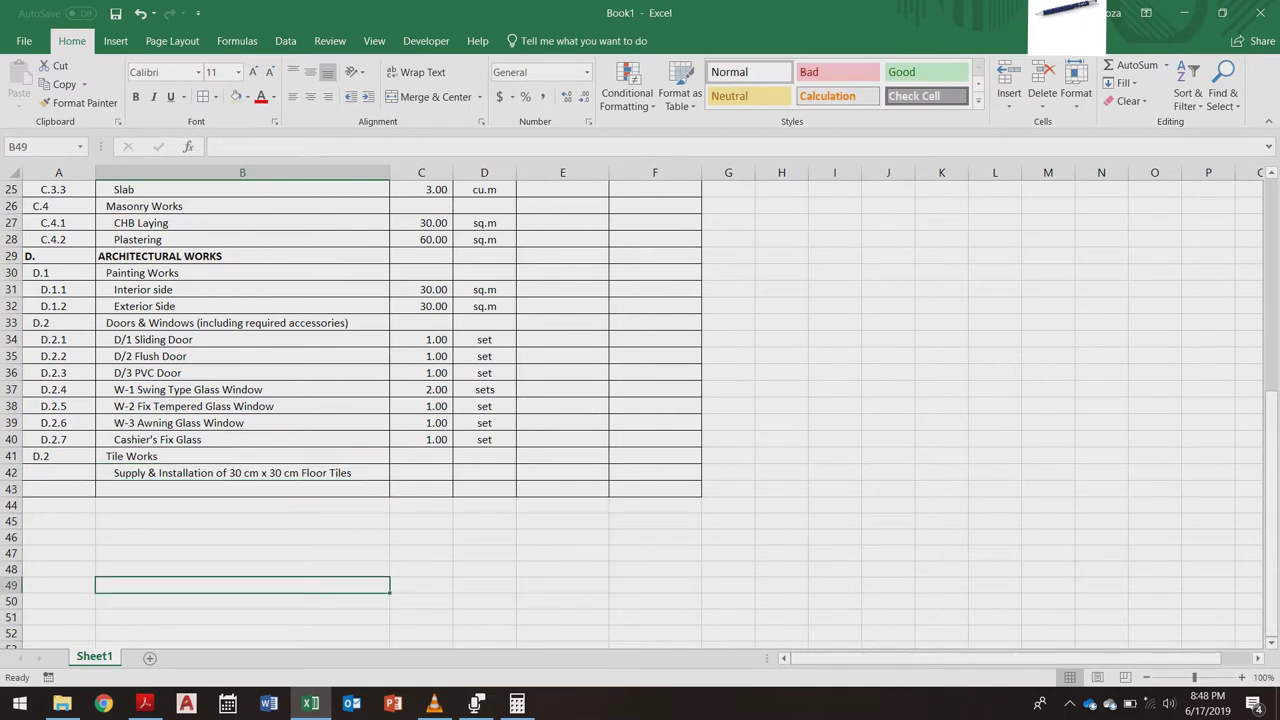
Step: Number the floor tiles item D.2.1 in A42, based on a copy of the Tile Works number, and indent it one more level
{"action": "left_click", "coordinate": [58, 473]}
{"action": "left_click", "coordinate": [58, 456]}
{"action": "key", "text": "ctrl+c"}
{"action": "left_click", "coordinate": [58, 473]}
{"action": "key", "text": "ctrl+v"}
{"action": "key", "text": "F2"}
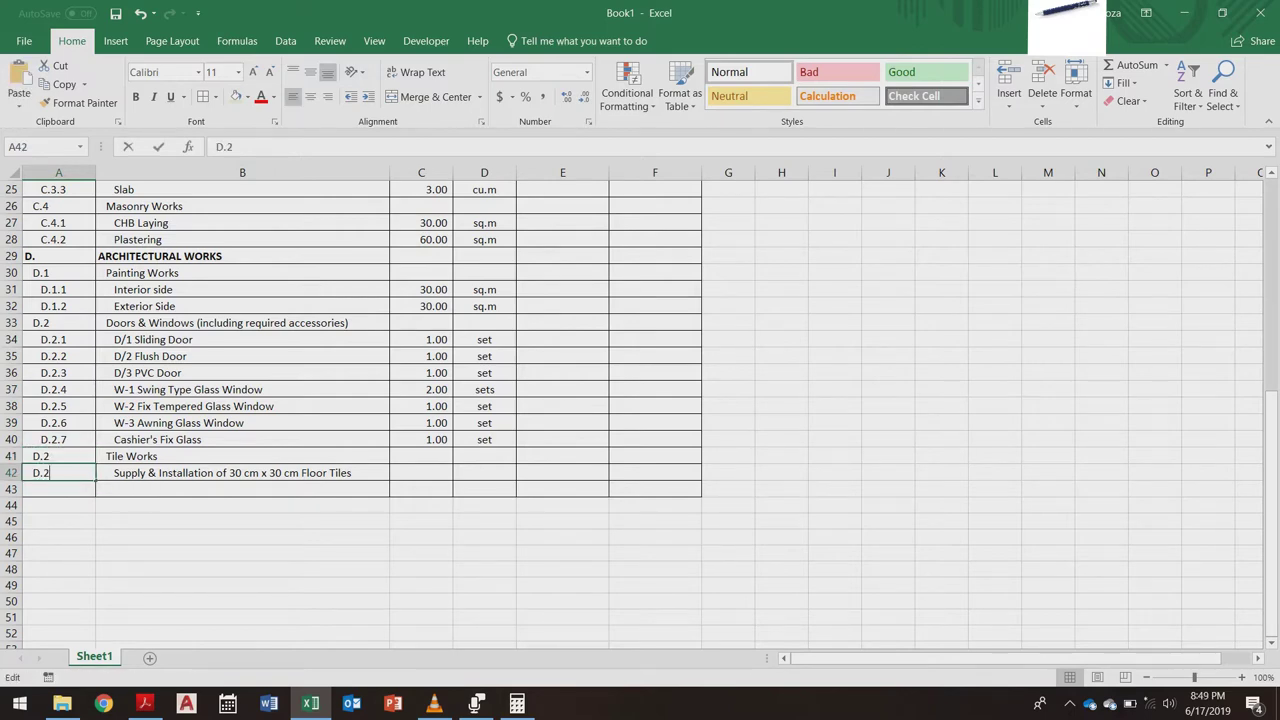
{"action": "type", "text": ".1"}
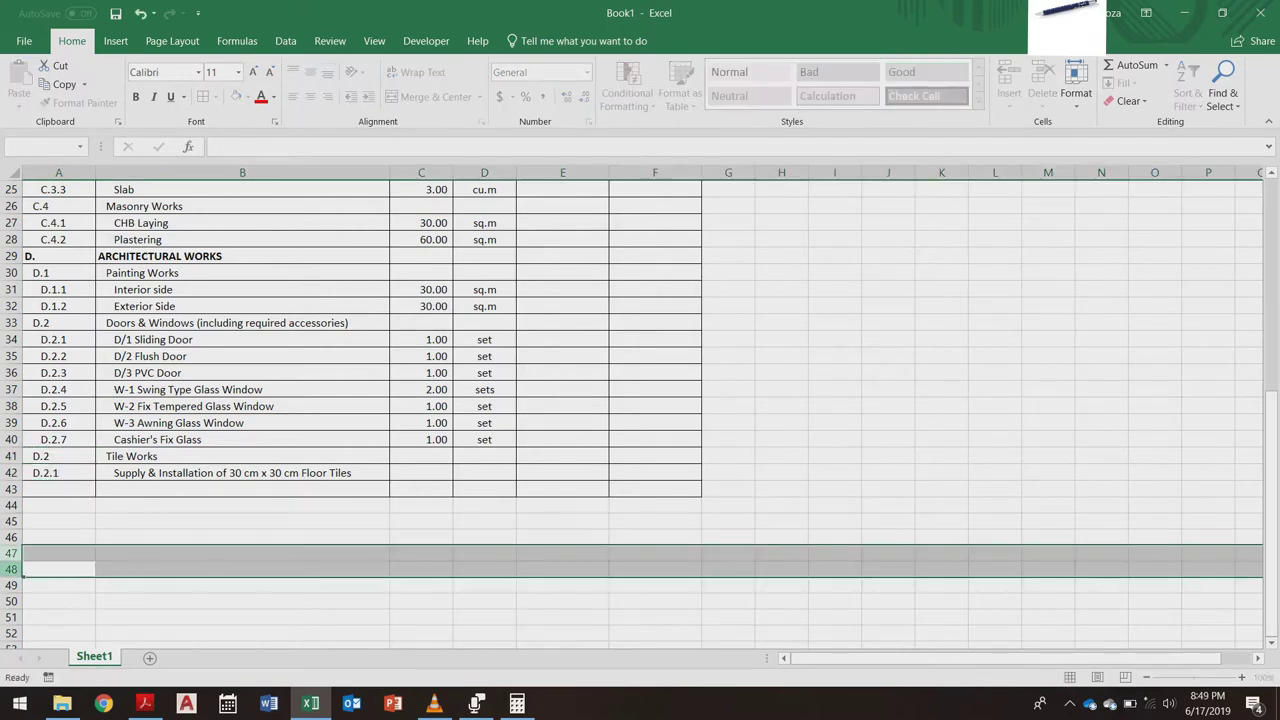
{"action": "key", "text": "ctrl+Return"}
{"action": "left_click", "coordinate": [369, 97]}
Step: Calculate the CR floor area from the PDF floor plan as 1.2 times 1.4 in the calculator
{"action": "left_click", "coordinate": [421, 473]}
{"action": "key", "text": "alt+Tab"}
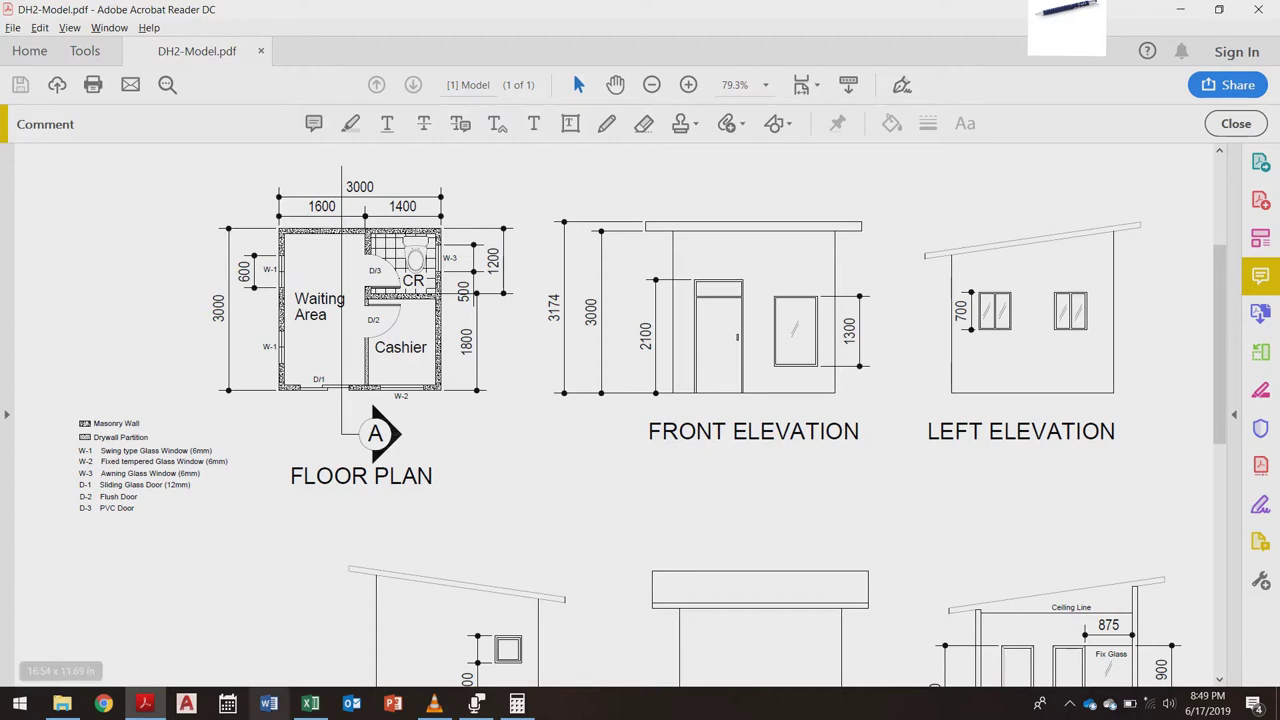
{"action": "left_click", "coordinate": [517, 703]}
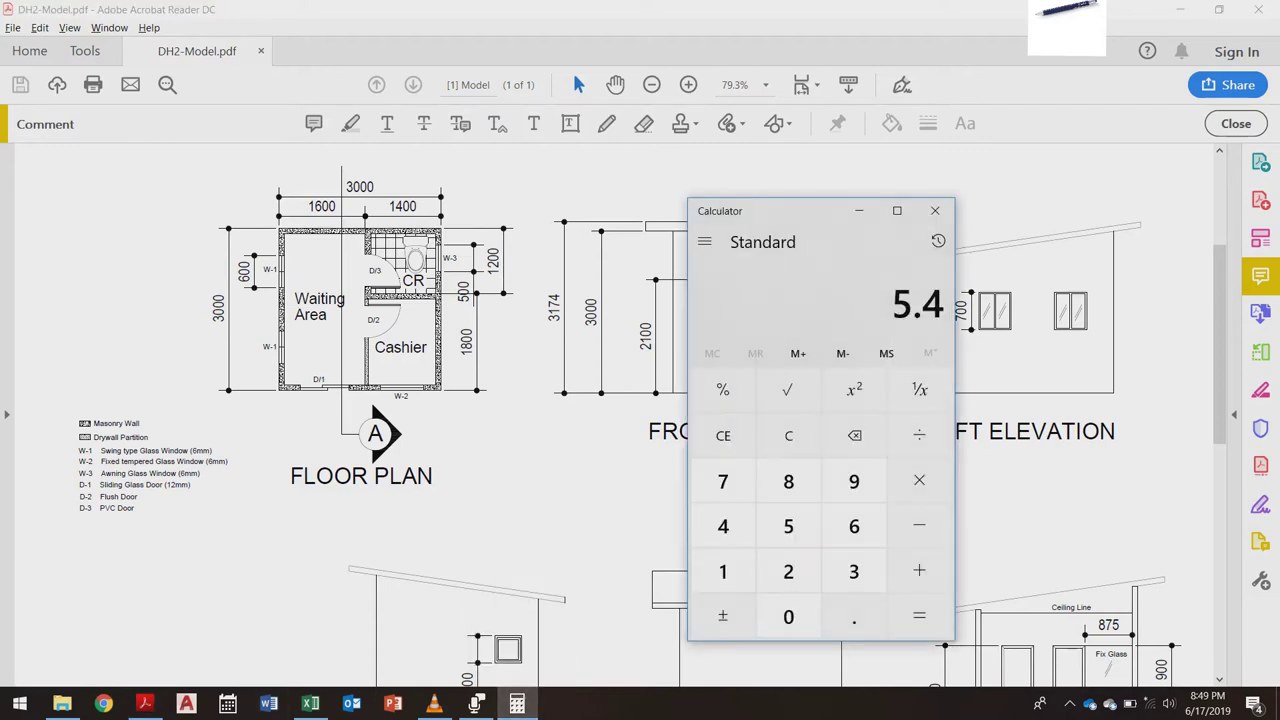
{"action": "type", "text": "1."}
{"action": "type", "text": "2"}
{"action": "type", "text": "1.4"}
{"action": "key", "text": "Return"}
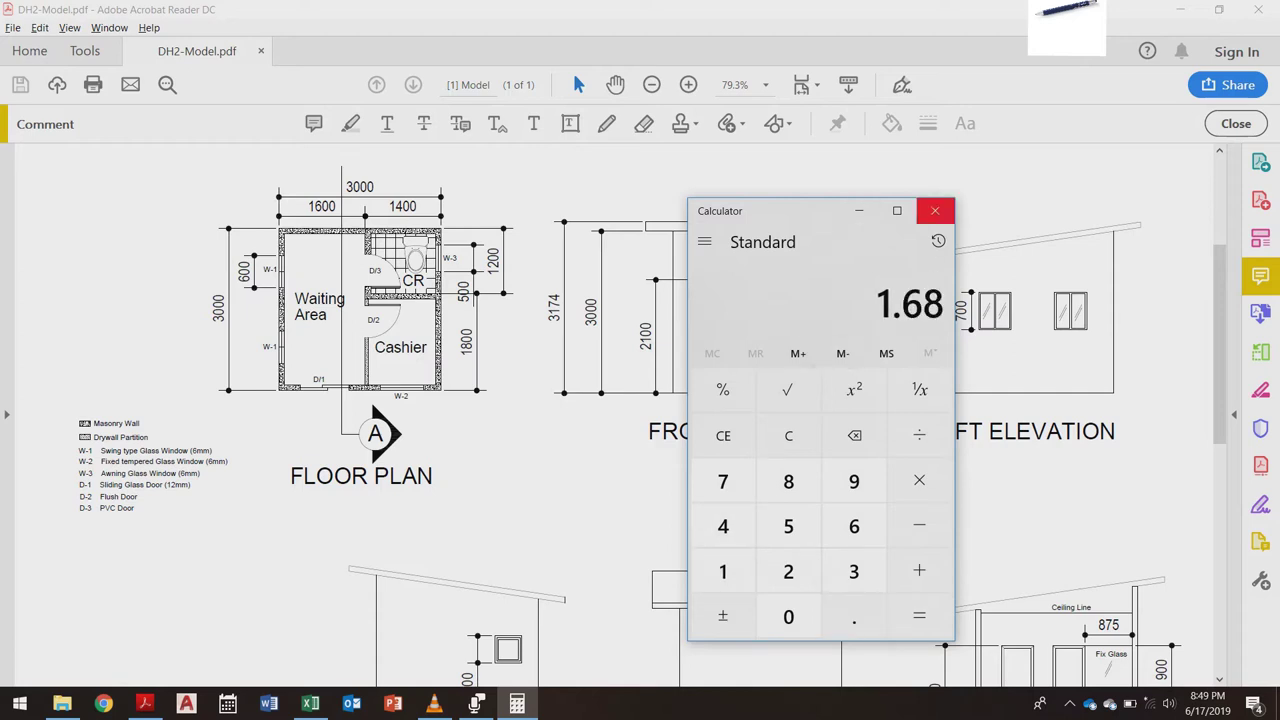
{"action": "left_click", "coordinate": [935, 210]}
Step: Enter a quantity of 1.68 and the unit sq.m for the floor tiles item in row 42
{"action": "left_click", "coordinate": [310, 703]}
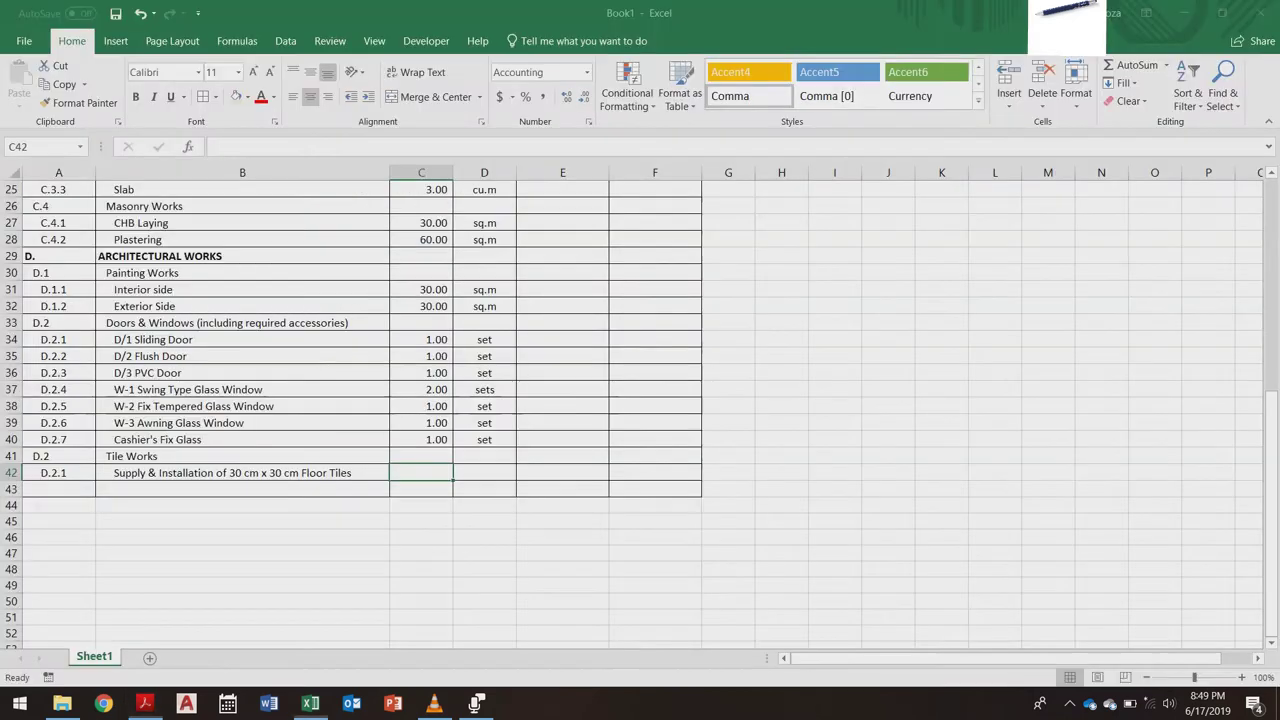
{"action": "type", "text": "1."}
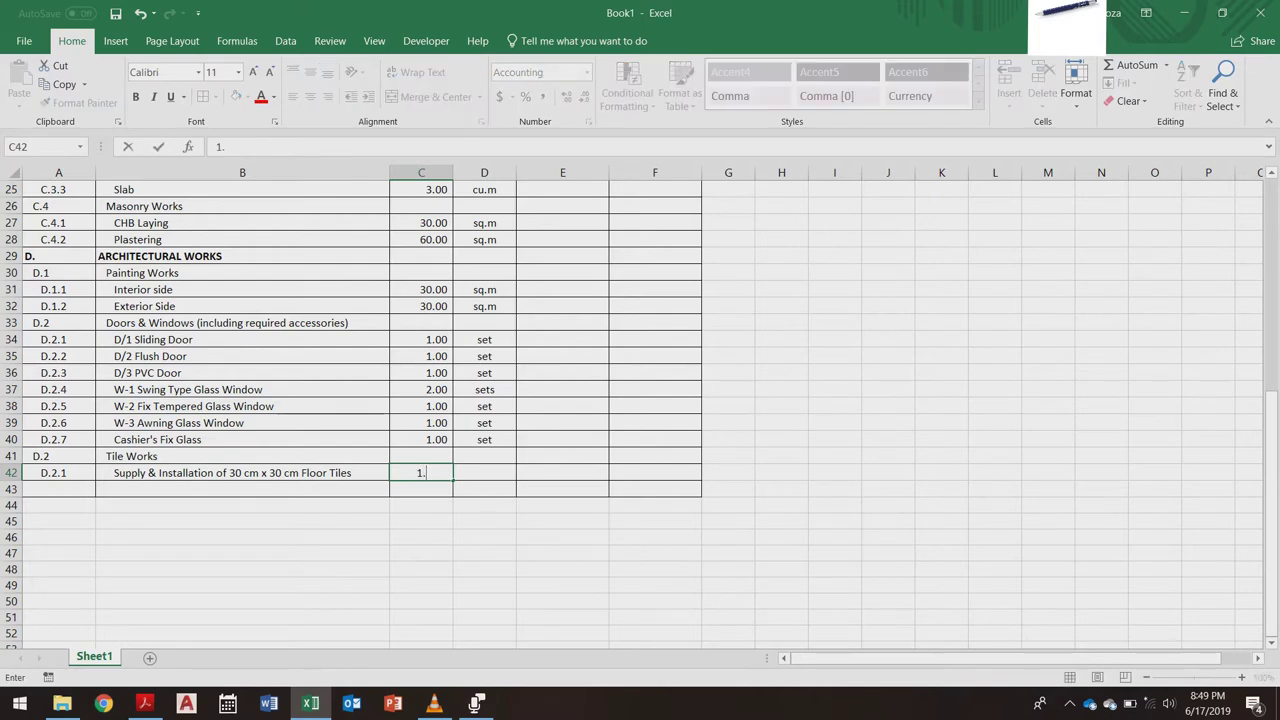
{"action": "type", "text": "68"}
{"action": "key", "text": "Tab"}
{"action": "type", "text": "sq."}
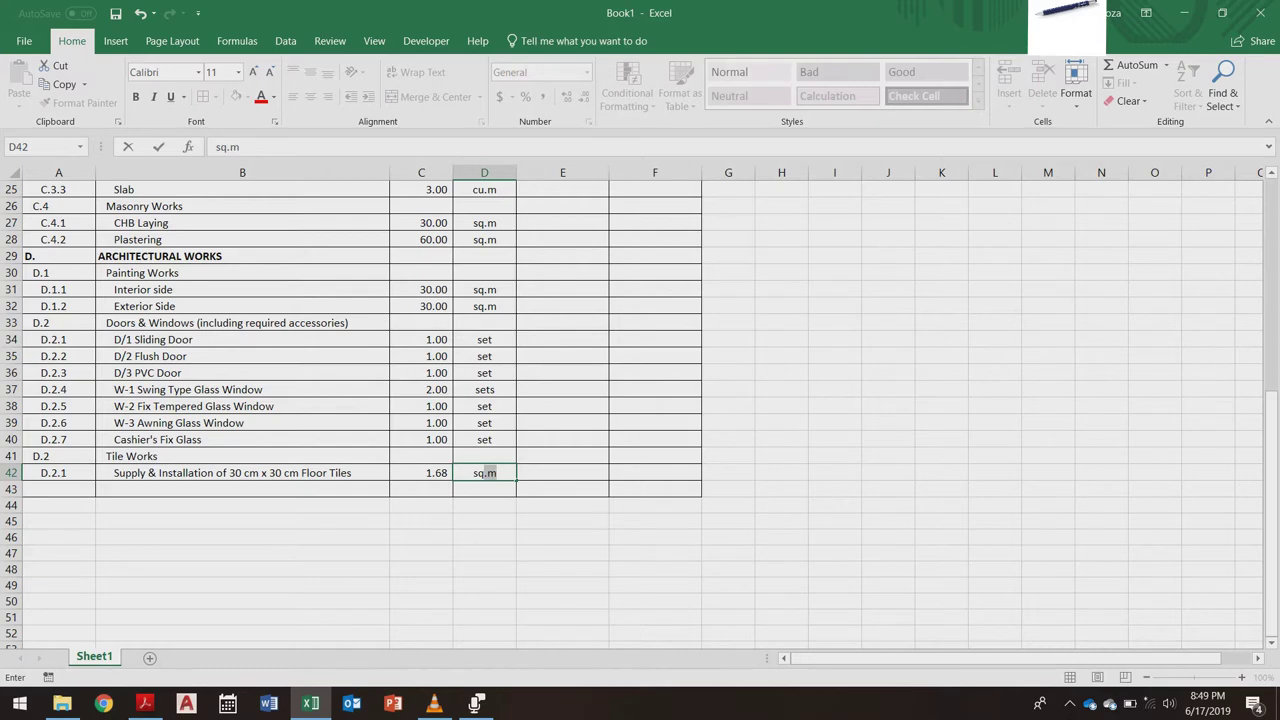
{"action": "key", "text": "Return"}
{"action": "key", "text": "Home"}
Step: Check the PDF plan and elevations for remaining works, and insert two blank rows below the floor tiles item in the Excel sheet
{"action": "key", "text": "alt+Tab"}
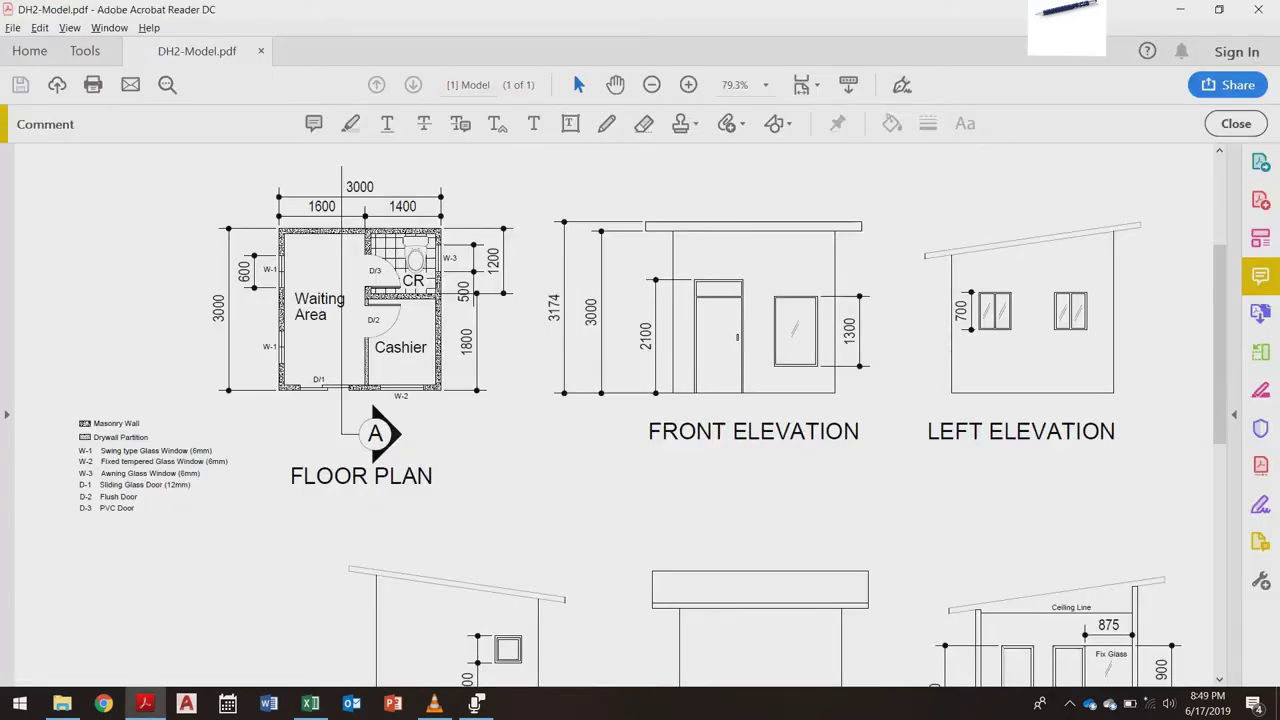
{"action": "scroll", "coordinate": [616, 415], "scroll_direction": "down", "scroll_amount": 1}
{"action": "scroll", "coordinate": [616, 415], "scroll_direction": "up", "scroll_amount": 2}
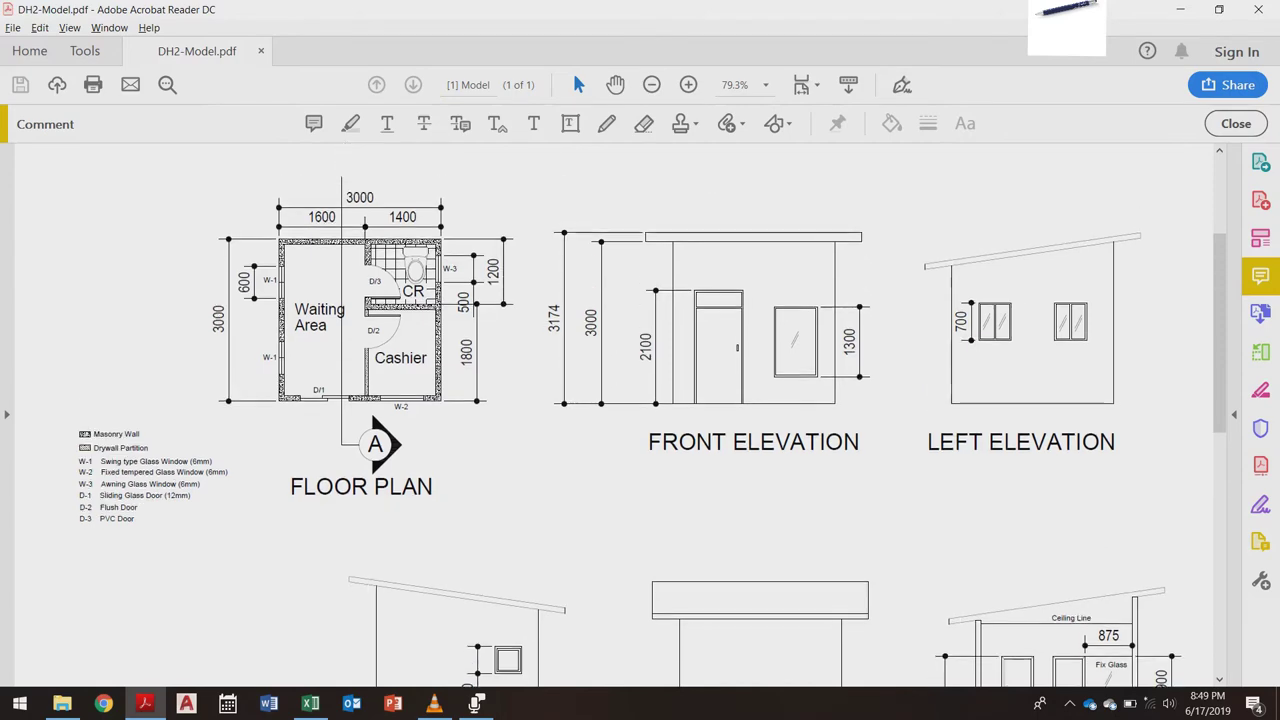
{"action": "scroll", "coordinate": [640, 415], "scroll_direction": "down", "scroll_amount": 2}
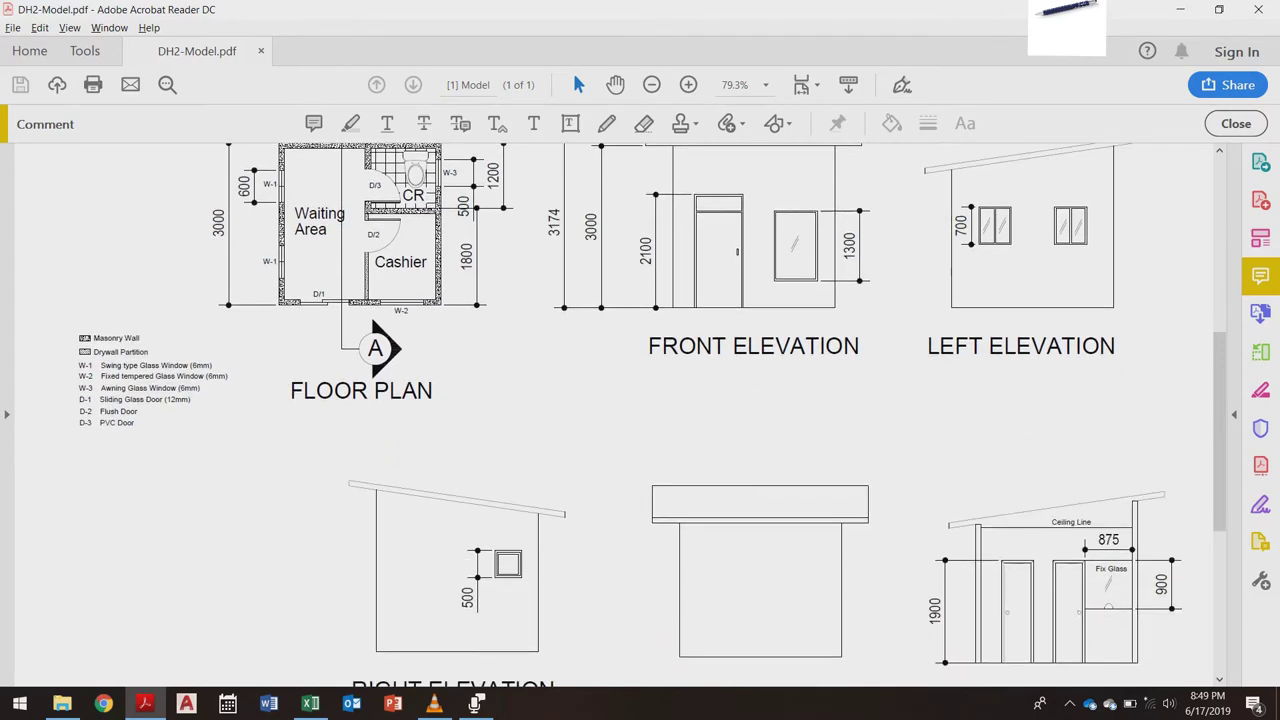
{"action": "scroll", "coordinate": [640, 415], "scroll_direction": "up", "scroll_amount": 1}
{"action": "key", "text": "alt+Tab"}
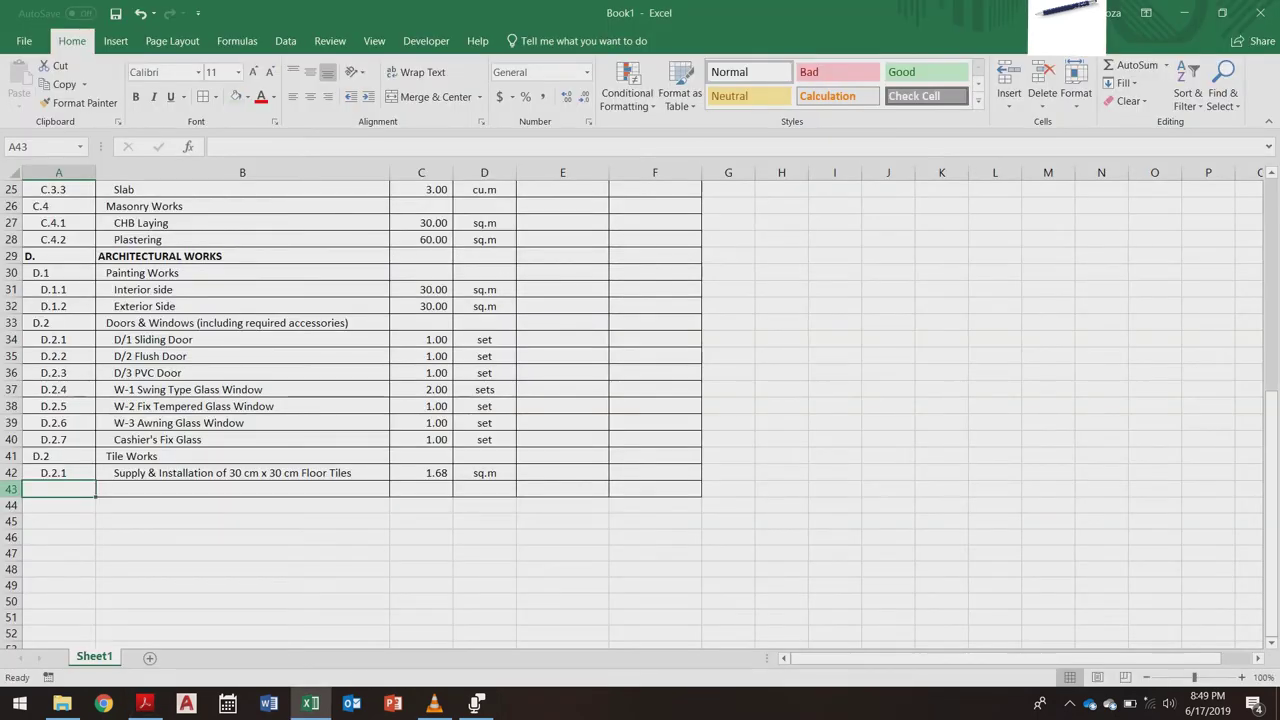
{"action": "left_click_drag", "start_coordinate": [12, 488], "coordinate": [12, 505]}
{"action": "right_click", "coordinate": [12, 505]}
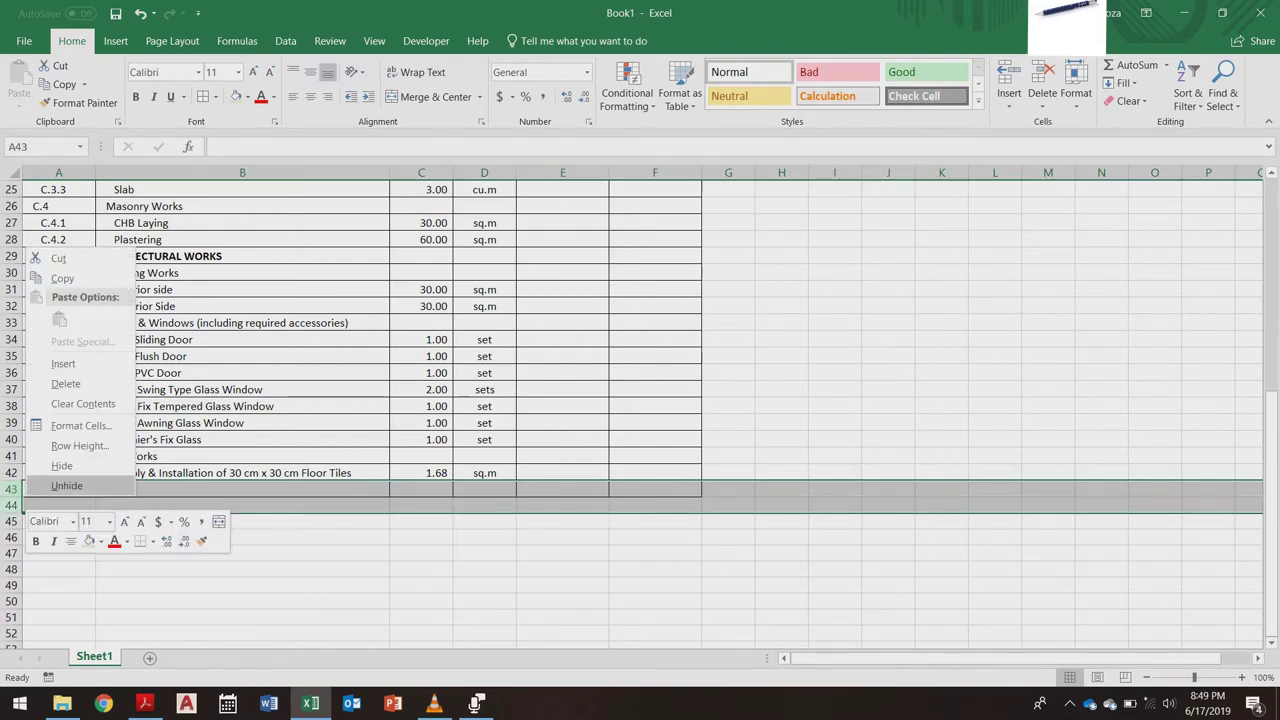
{"action": "left_click", "coordinate": [63, 364]}
{"action": "left_click", "coordinate": [240, 586]}
{"action": "left_click", "coordinate": [58, 506]}
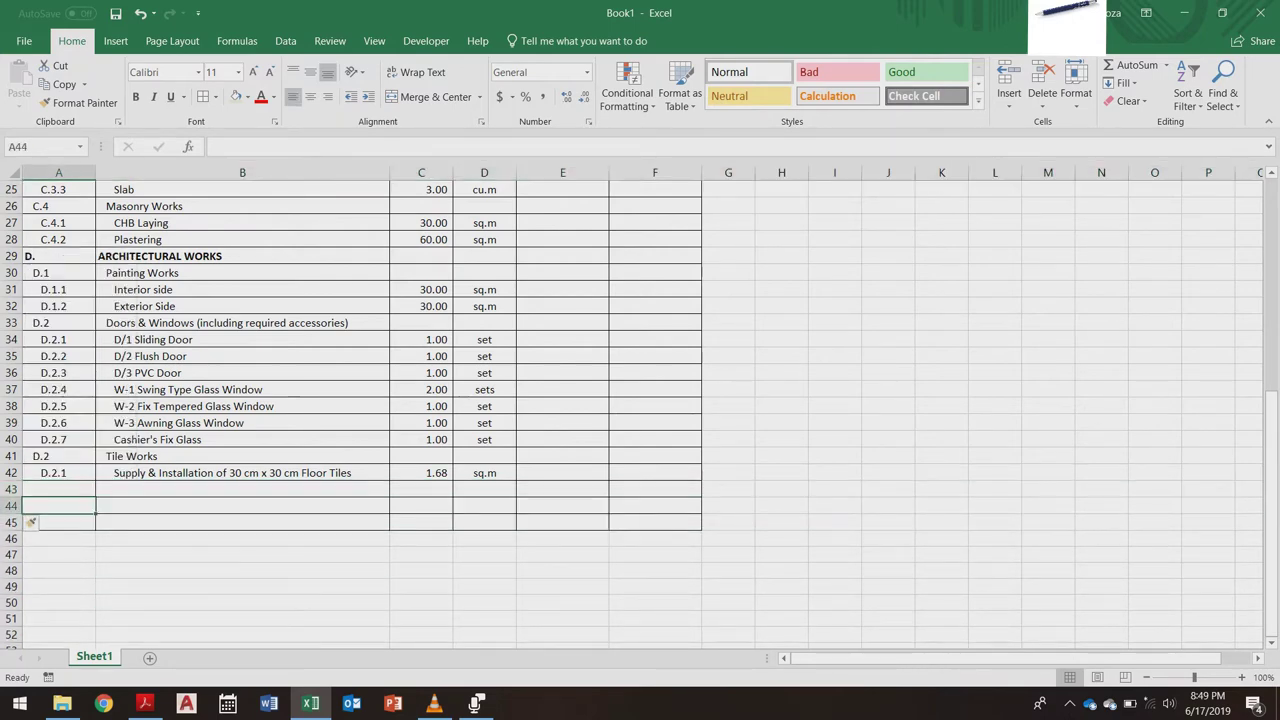
{"action": "left_click_drag", "start_coordinate": [58, 473], "coordinate": [140, 457]}
{"action": "key", "text": "ctrl+c"}
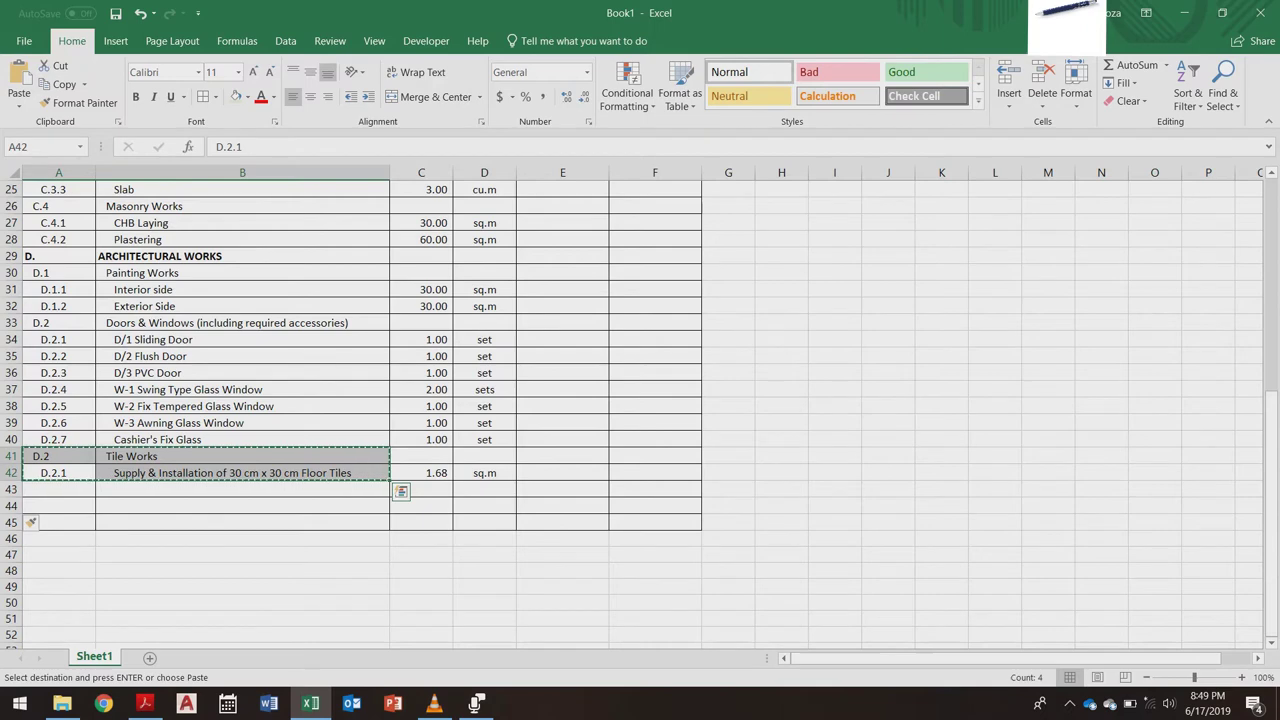
{"action": "left_click", "coordinate": [58, 489]}
{"action": "key", "text": "ctrl+v"}
{"action": "key", "text": "Escape"}
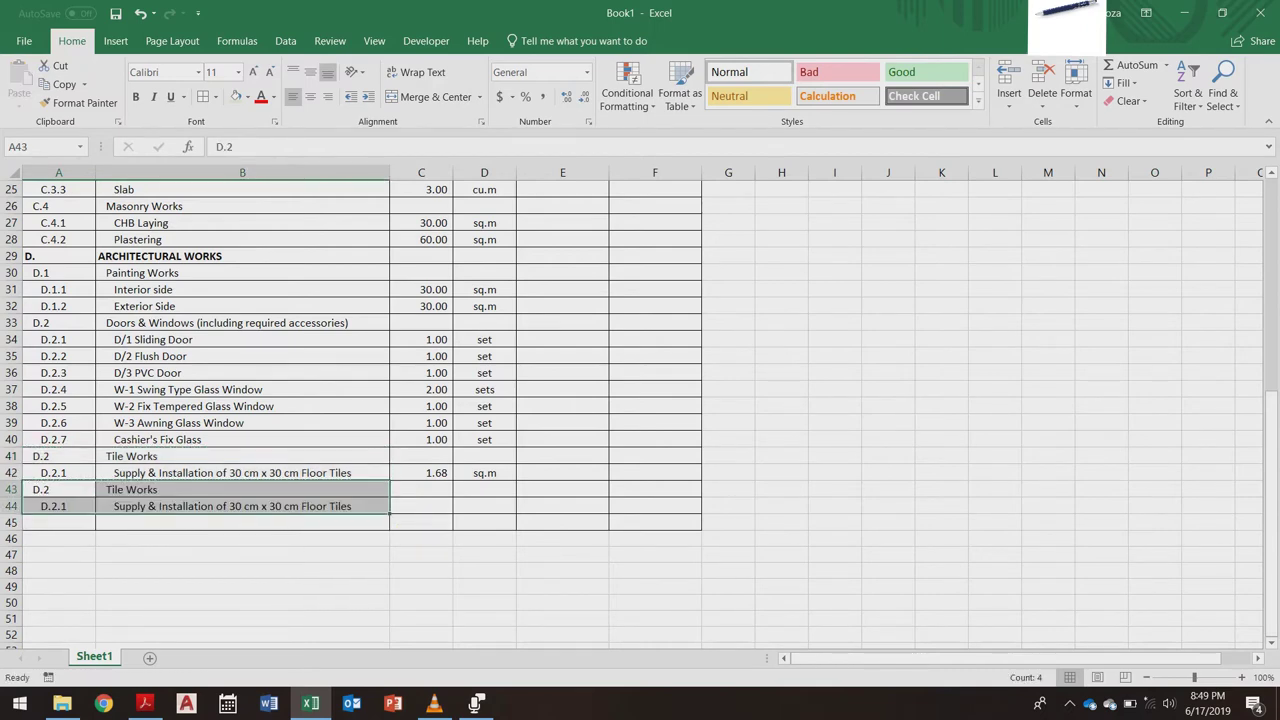
{"action": "key", "text": "ctrl+z"}
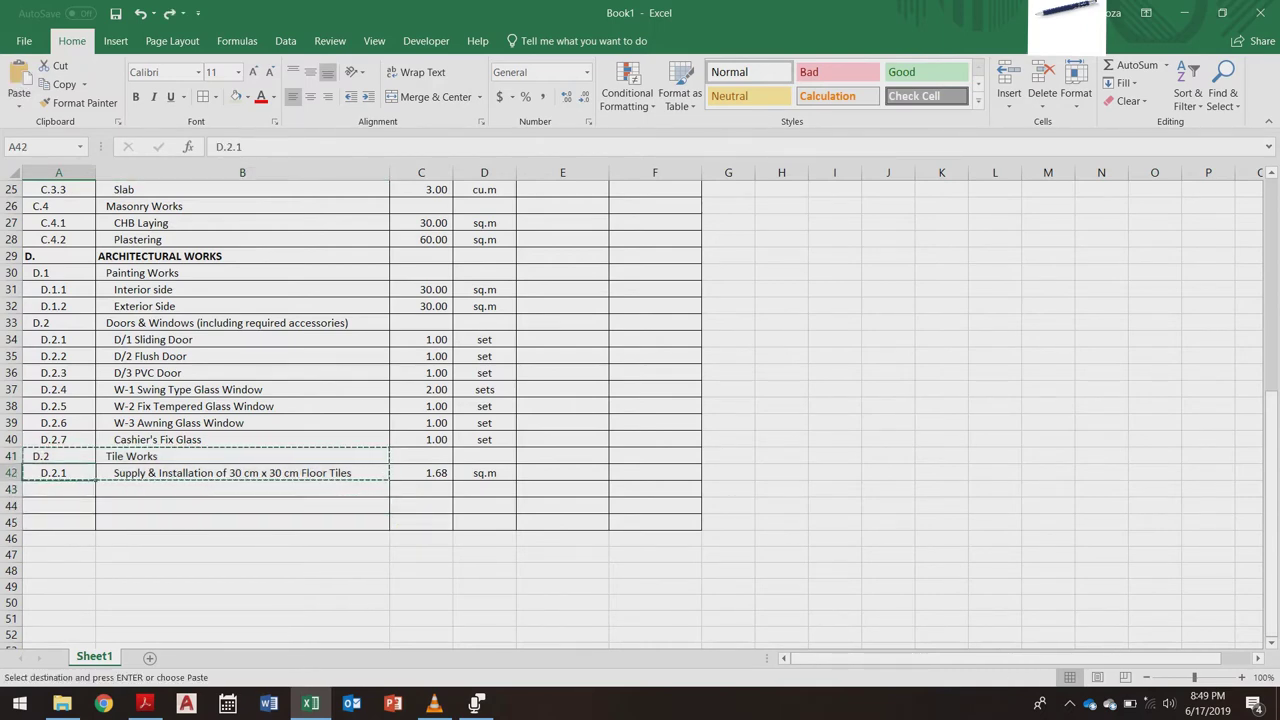
Step: Number row 43 as D.3 and enter the heading Roofing System in B43
{"action": "key", "text": "ctrl+c"}
{"action": "left_click", "coordinate": [58, 489]}
{"action": "type", "text": "D.2"}
{"action": "key", "text": "BackSpace"}
{"action": "type", "text": "3"}
{"action": "key", "text": "Return"}
{"action": "key", "text": "Up"}
{"action": "key", "text": "Right"}
{"action": "type", "text": "Roofing System"}
{"action": "key", "text": "Return"}
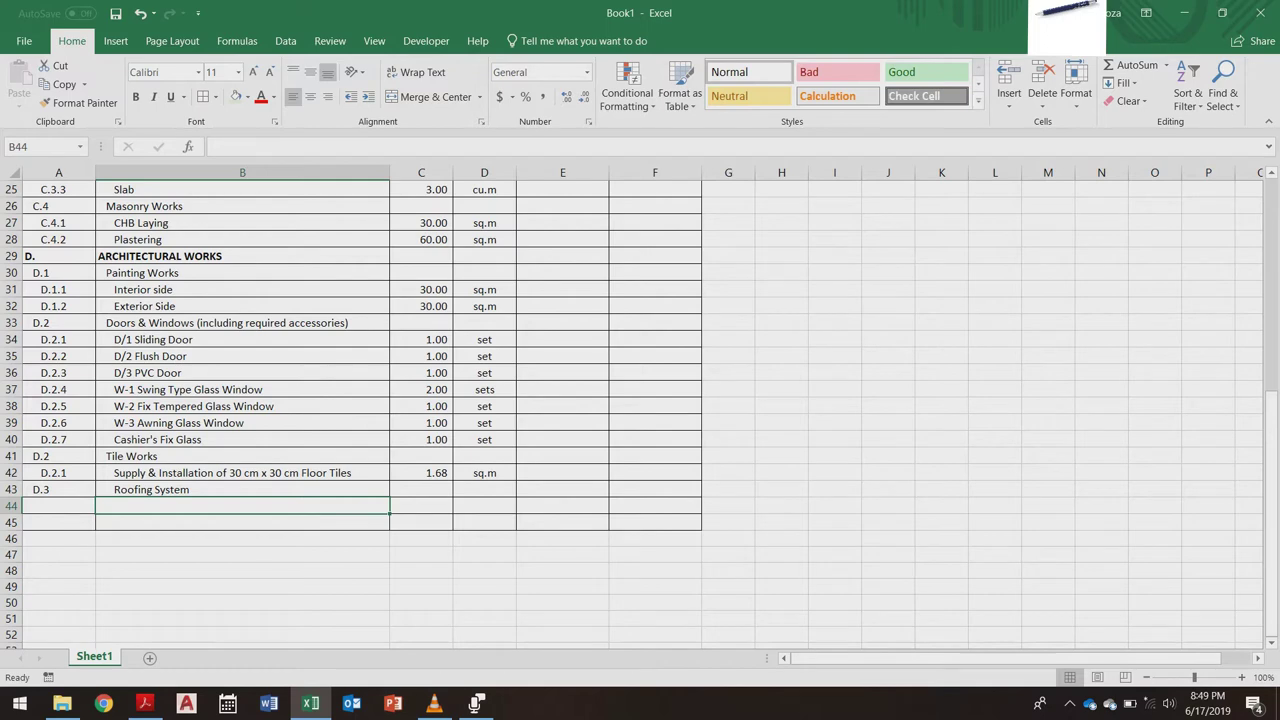
Step: Enter the item Supply & Installation of Roofing in B44
{"action": "type", "text": "Supp"}
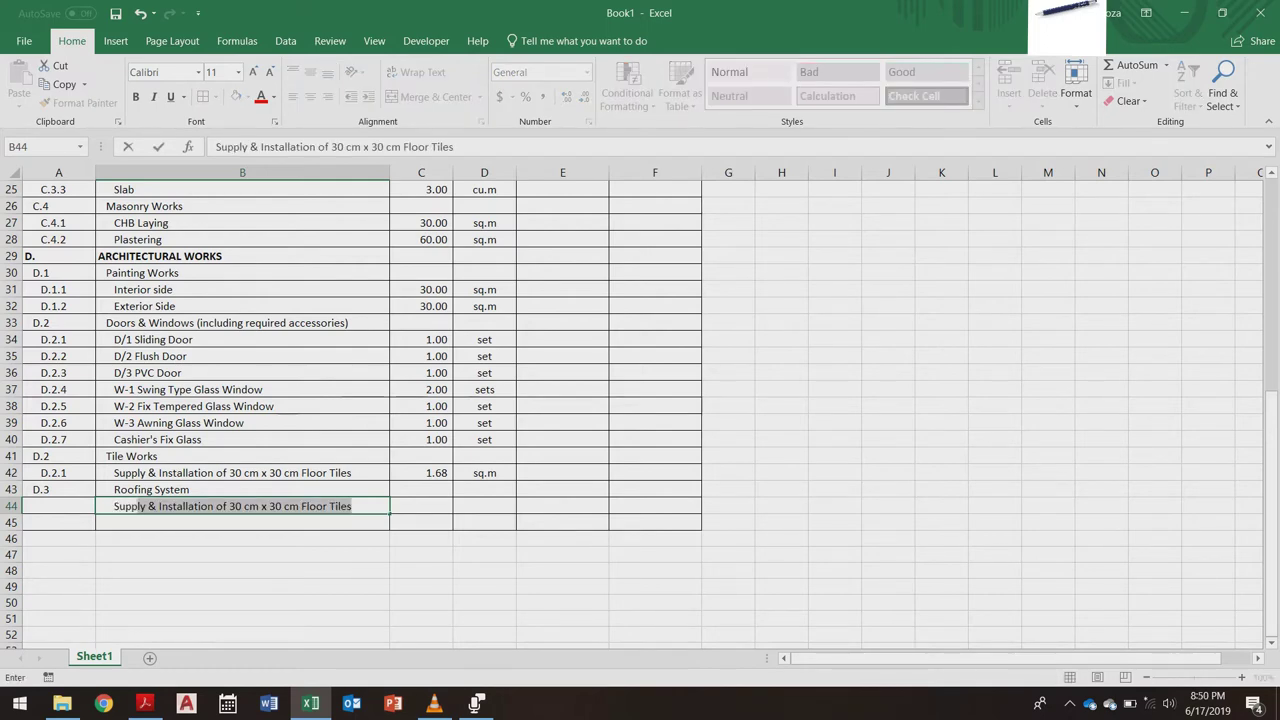
{"action": "type", "text": "ly & Installation "}
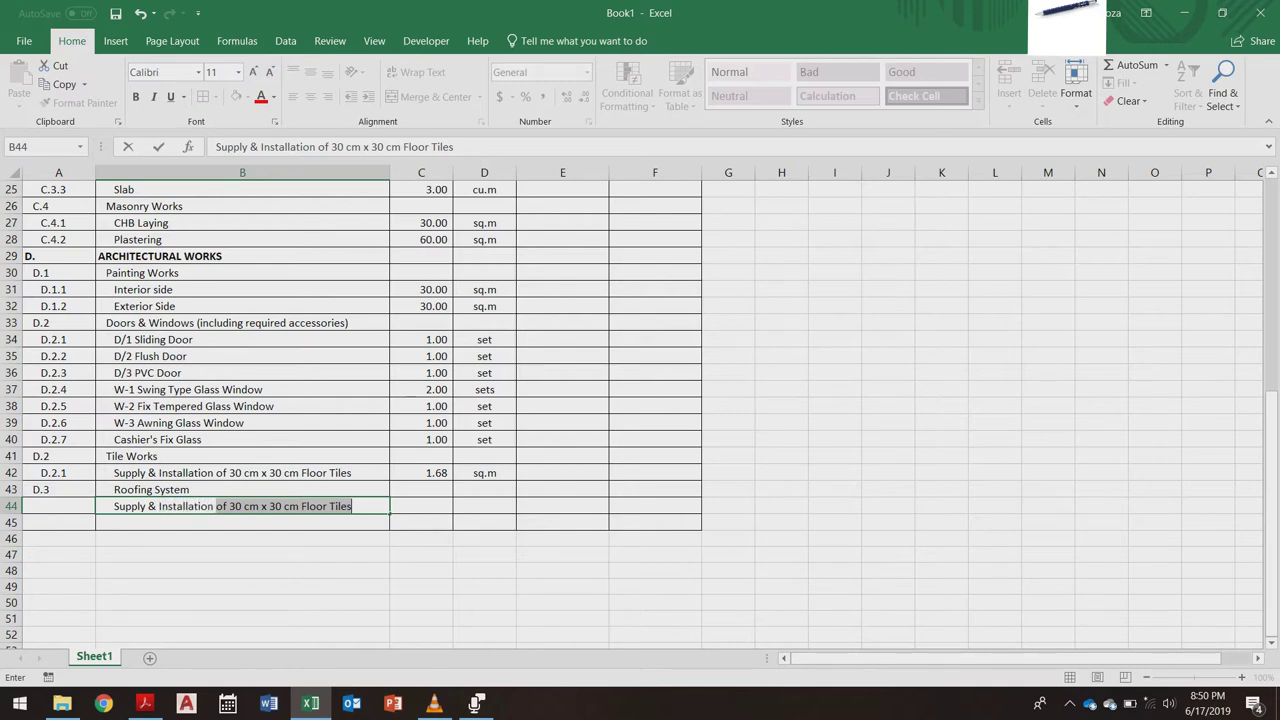
{"action": "type", "text": "of Roofing"}
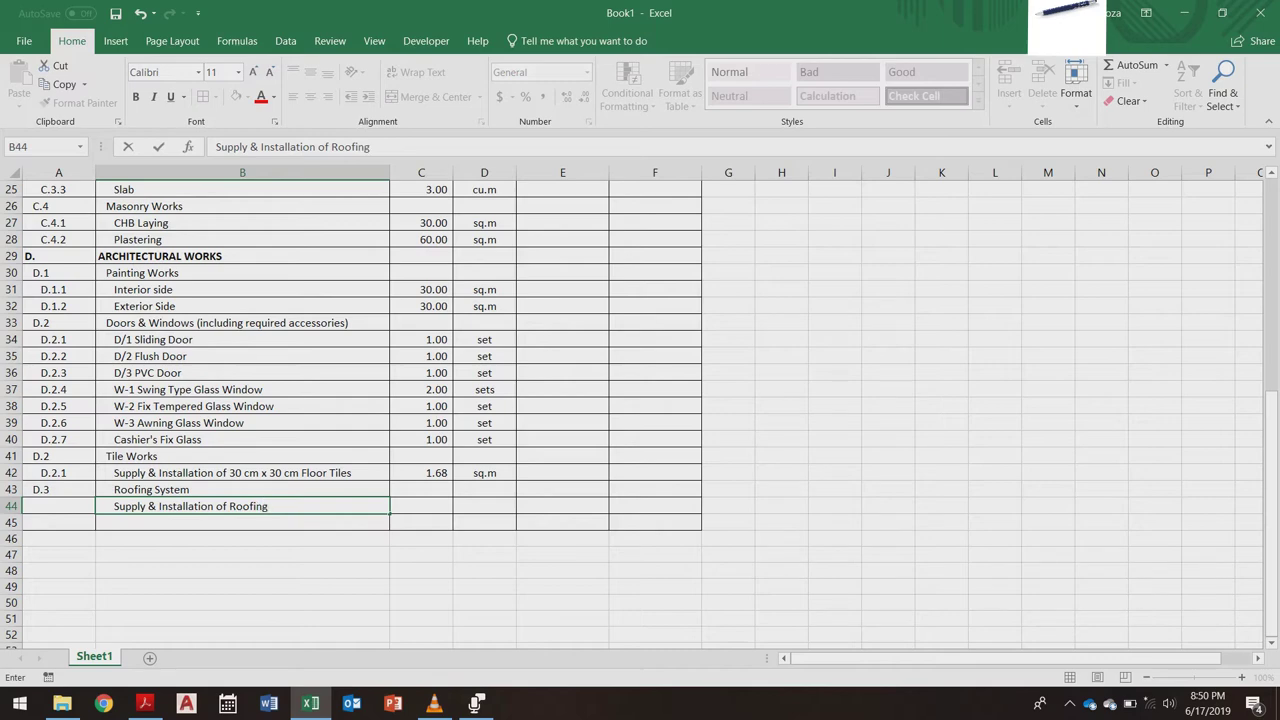
{"action": "key", "text": "ctrl+Return"}
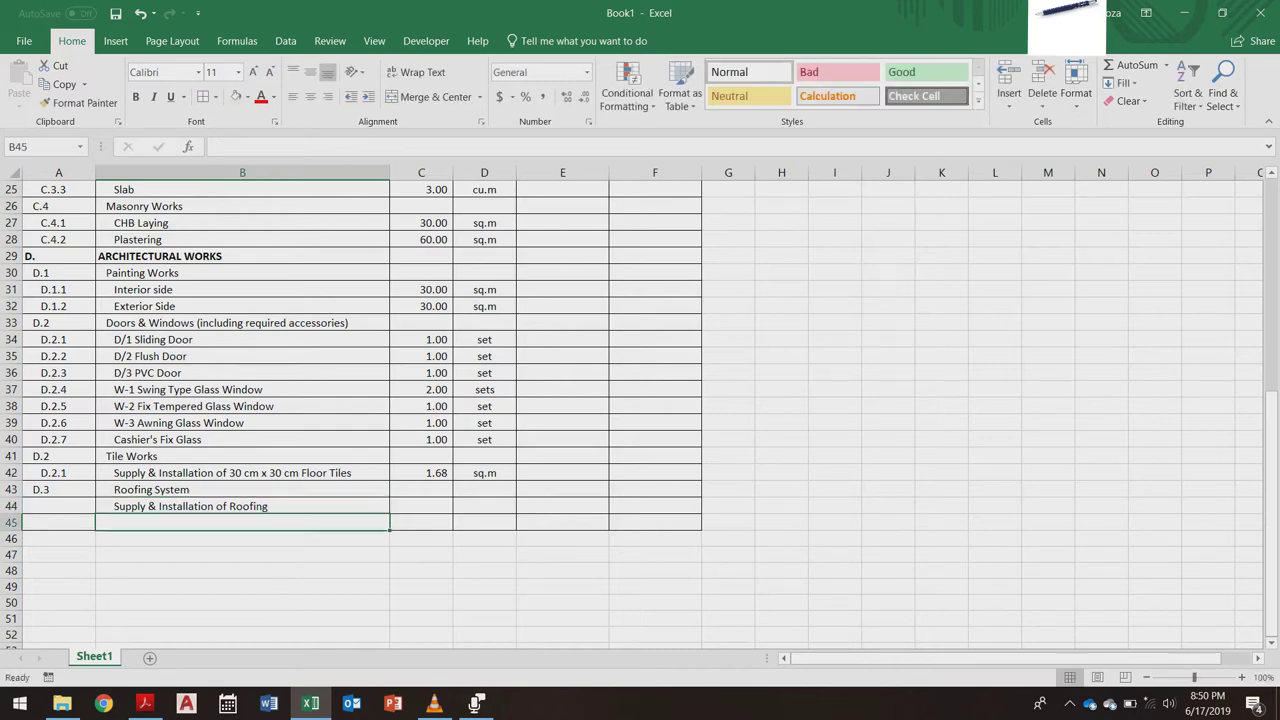
Step: Indent the roofing item in B44 one level further, and number row 44 as D.3.1 with a deeper indent
{"action": "left_click", "coordinate": [369, 97]}
{"action": "left_click", "coordinate": [290, 587]}
{"action": "left_click", "coordinate": [59, 506]}
{"action": "key", "text": "Up"}
{"action": "key", "text": "ctrl+c"}
{"action": "key", "text": "Down"}
{"action": "key", "text": "ctrl+v"}
{"action": "key", "text": "F2"}
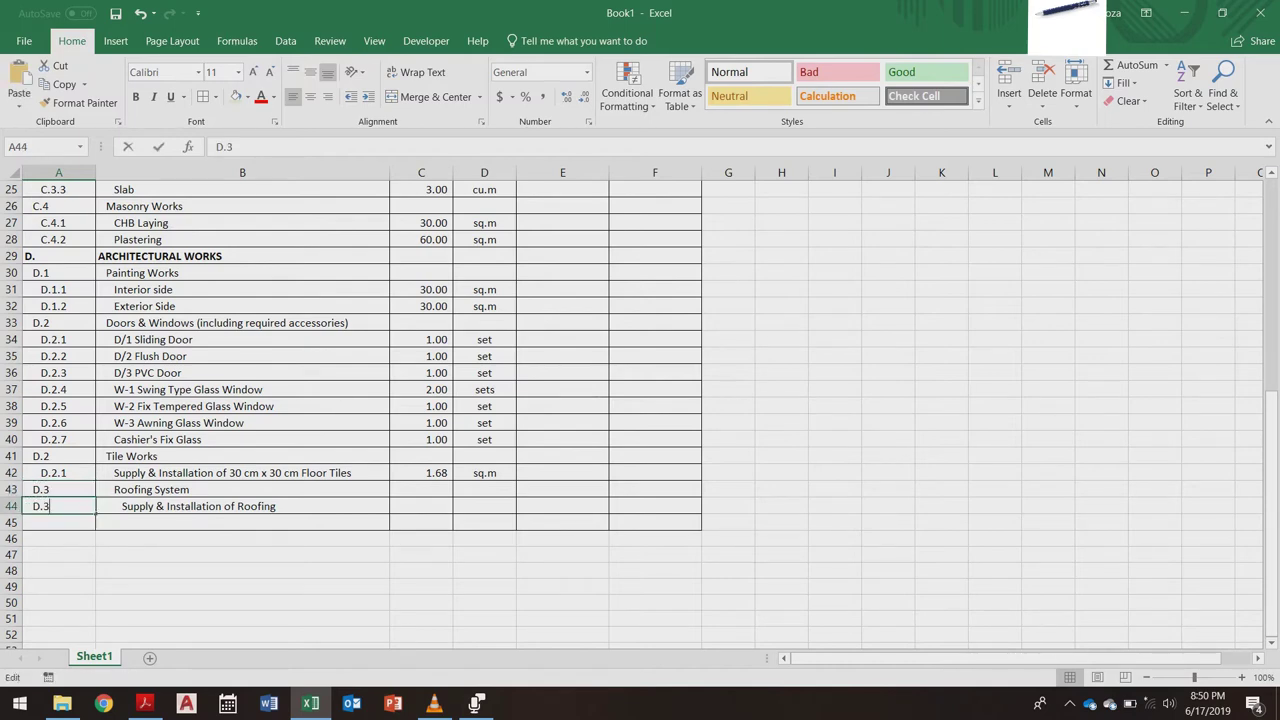
{"action": "type", "text": ".1"}
{"action": "key", "text": "Return"}
{"action": "key", "text": "Up"}
{"action": "left_click", "coordinate": [369, 97]}
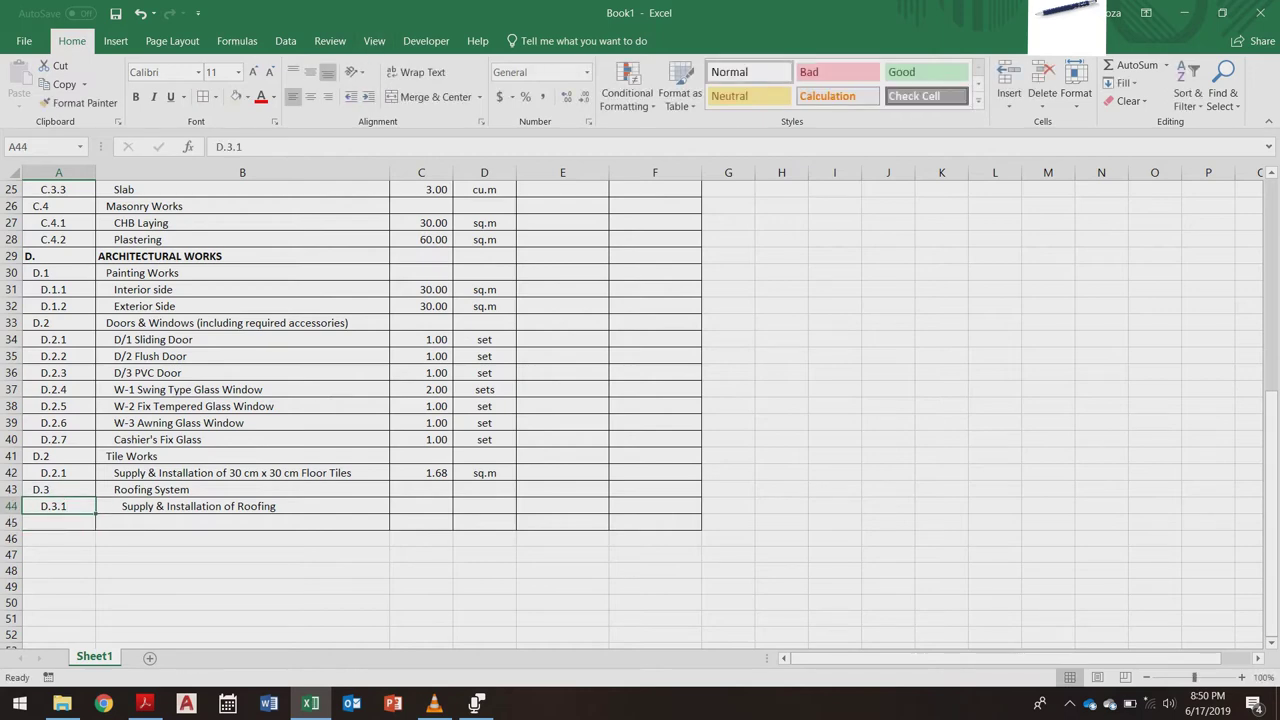
Step: Check the roof on the PDF floor plan, elevations and section to decide the roofing quantity for C44
{"action": "left_click", "coordinate": [421, 506]}
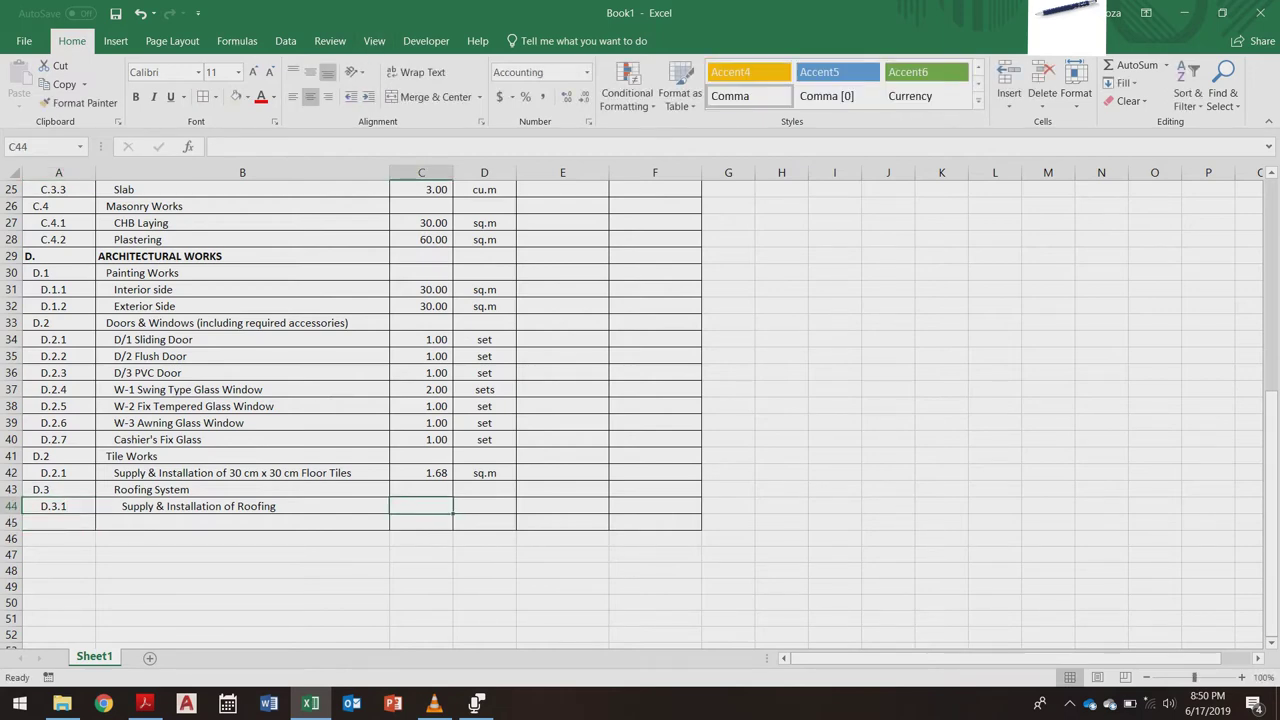
{"action": "scroll", "coordinate": [640, 400], "scroll_direction": "up", "scroll_amount": 3}
{"action": "scroll", "coordinate": [640, 400], "scroll_direction": "down", "scroll_amount": 3}
{"action": "type", "text": "9"}
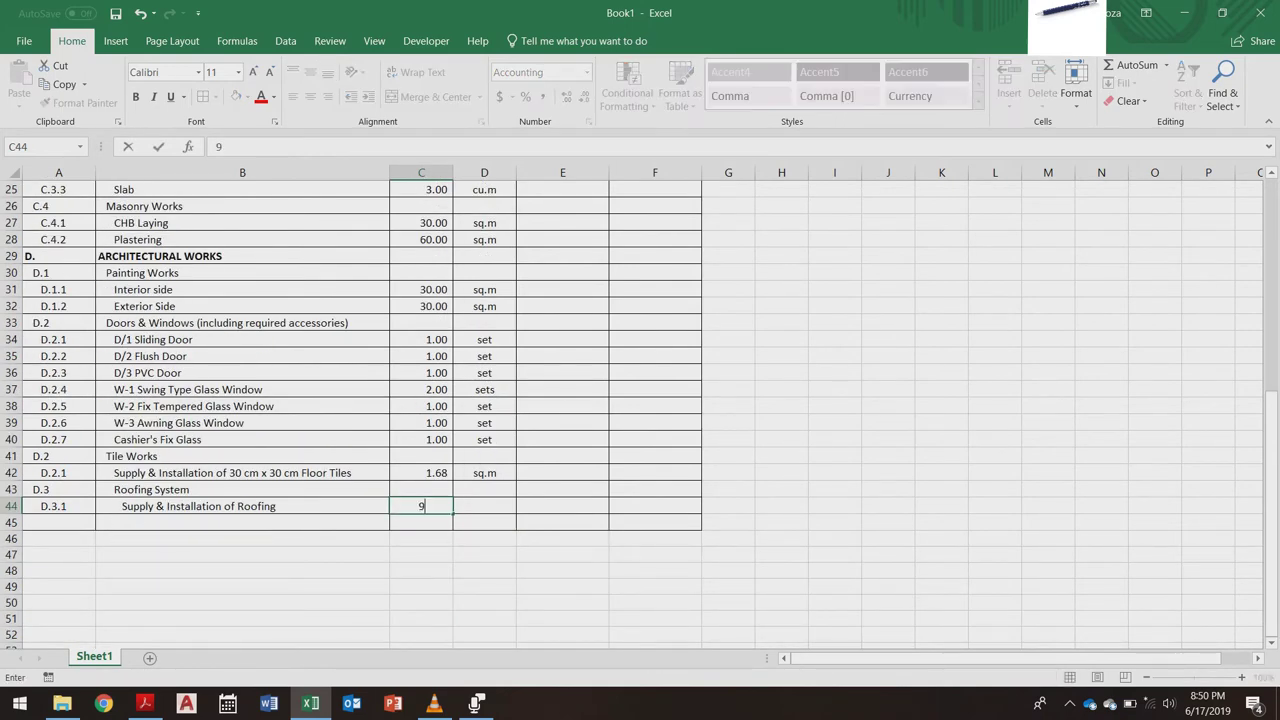
{"action": "key", "text": "Escape"}
{"action": "key", "text": "alt+Tab"}
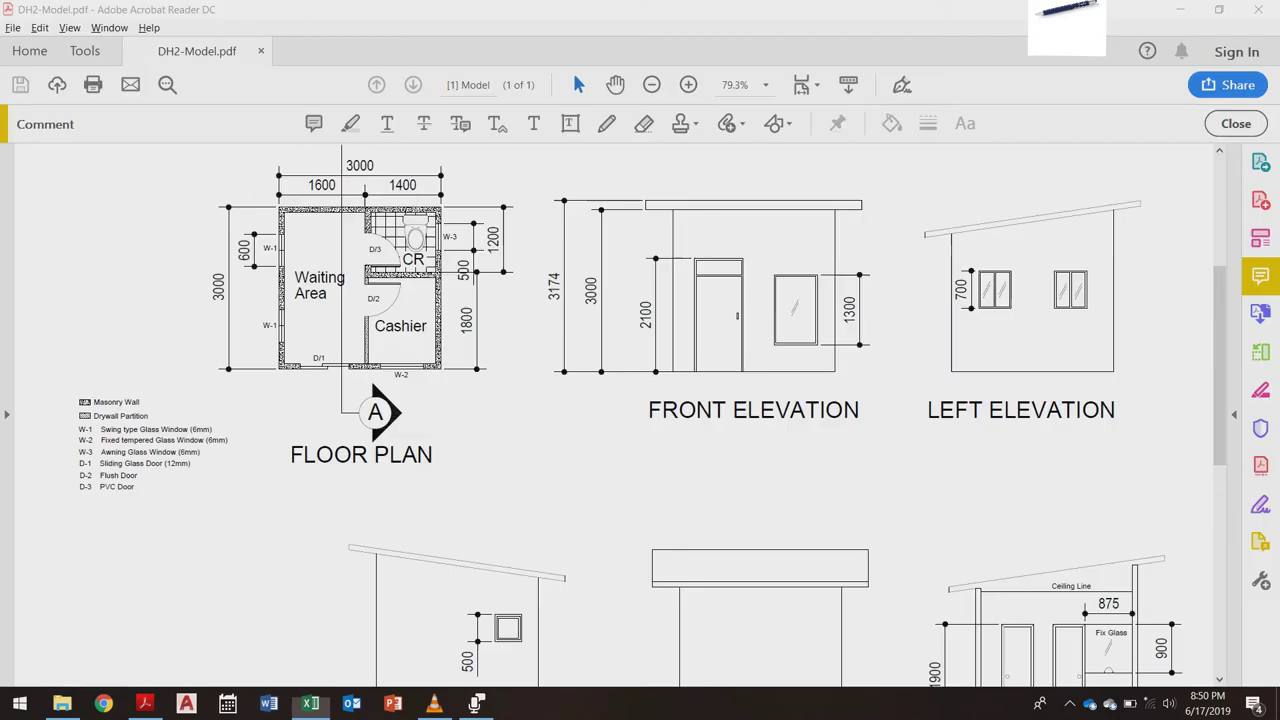
{"action": "scroll", "coordinate": [617, 415], "scroll_direction": "up", "scroll_amount": 2}
{"action": "scroll", "coordinate": [640, 400], "scroll_direction": "down", "scroll_amount": 5}
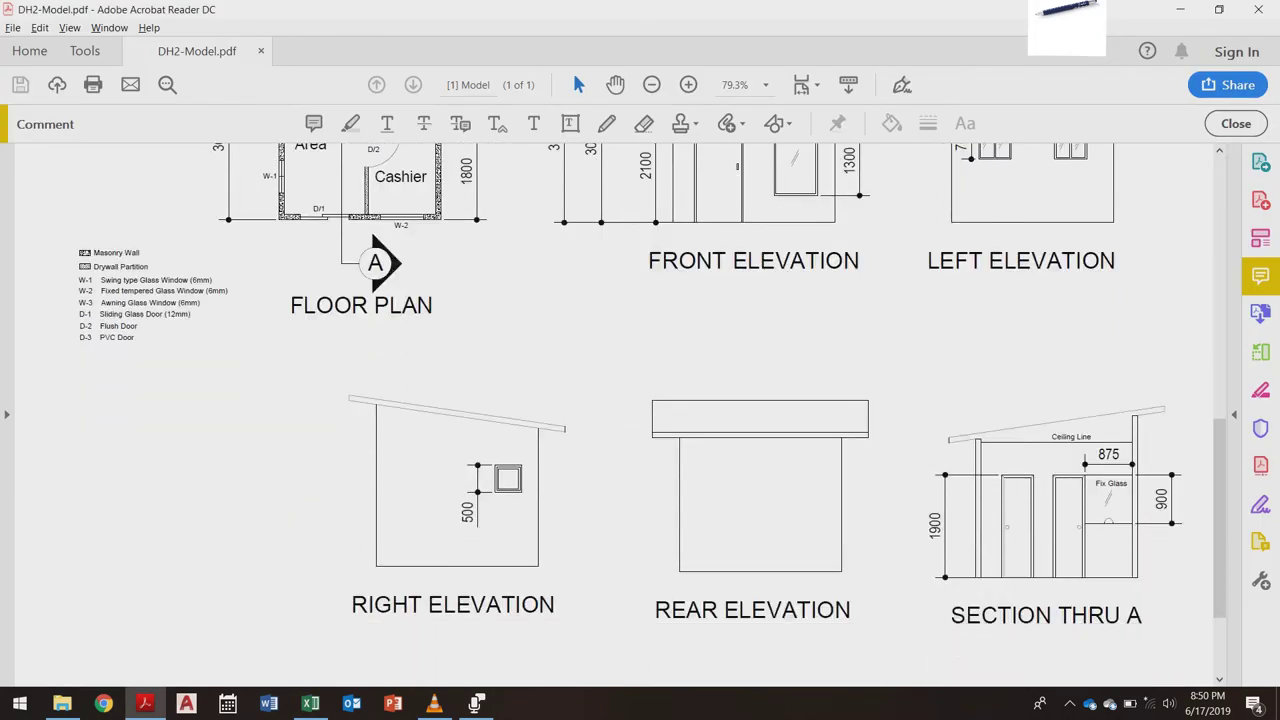
{"action": "scroll", "coordinate": [640, 400], "scroll_direction": "up", "scroll_amount": 4}
{"action": "key", "text": "alt+Tab"}
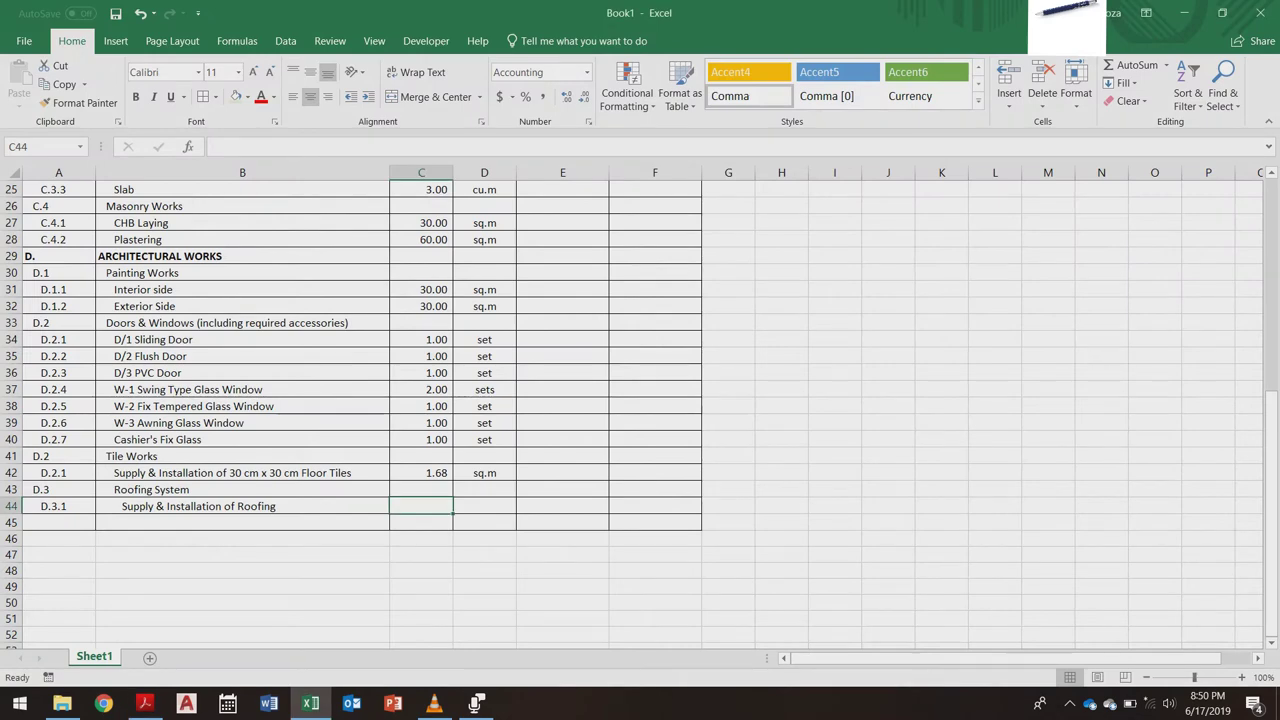
Step: Enter a quantity of 1 and the unit lot for the roofing item in row 44
{"action": "type", "text": "1"}
{"action": "key", "text": "Tab"}
{"action": "type", "text": "lot"}
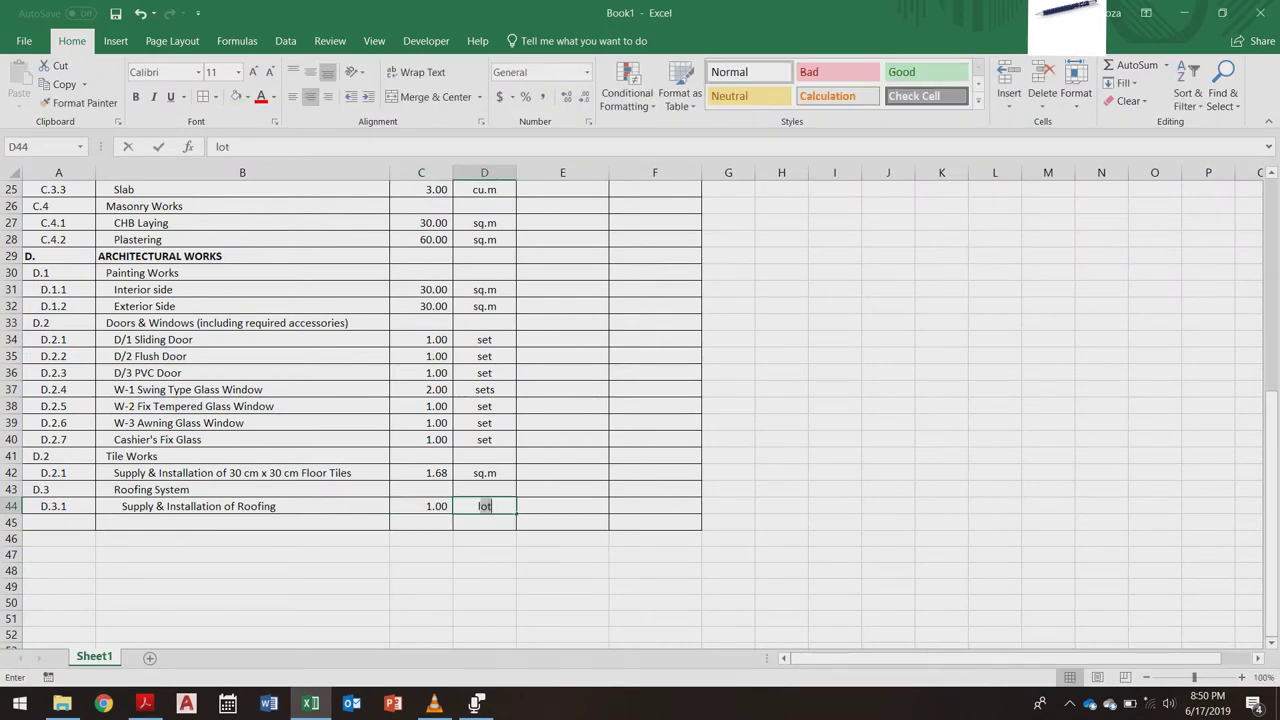
{"action": "key", "text": "Return"}
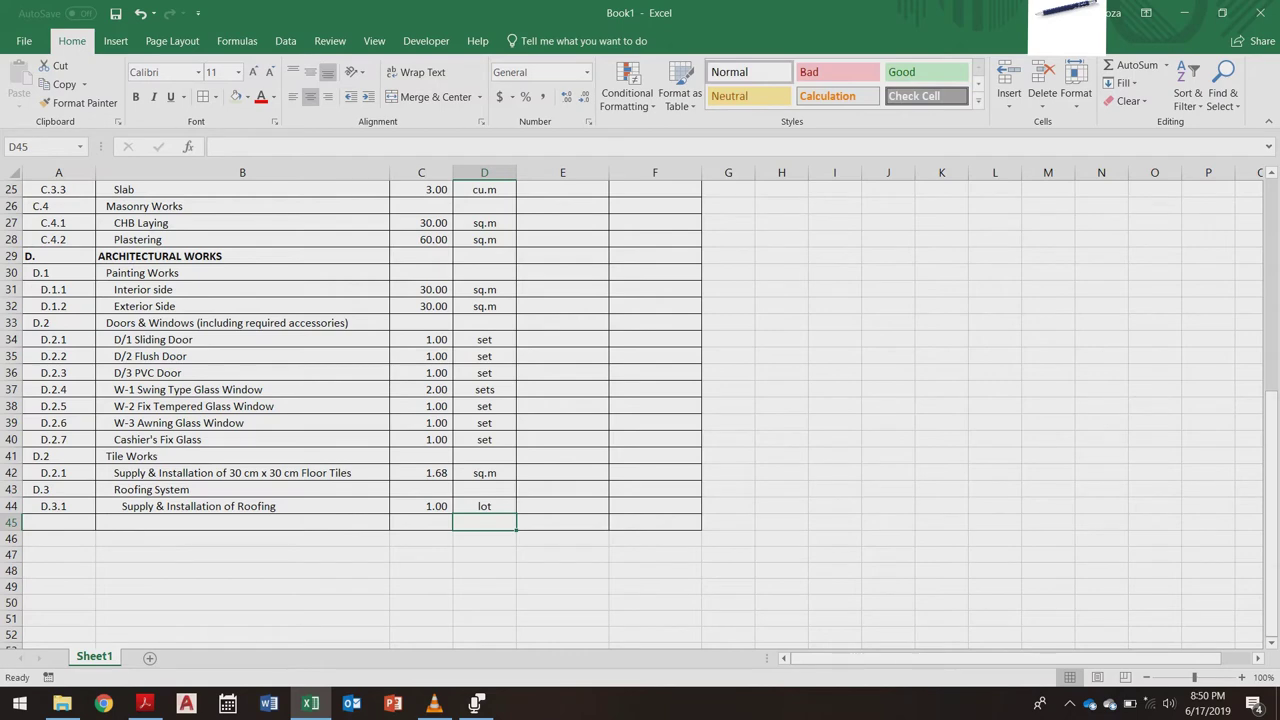
{"action": "left_click", "coordinate": [655, 522]}
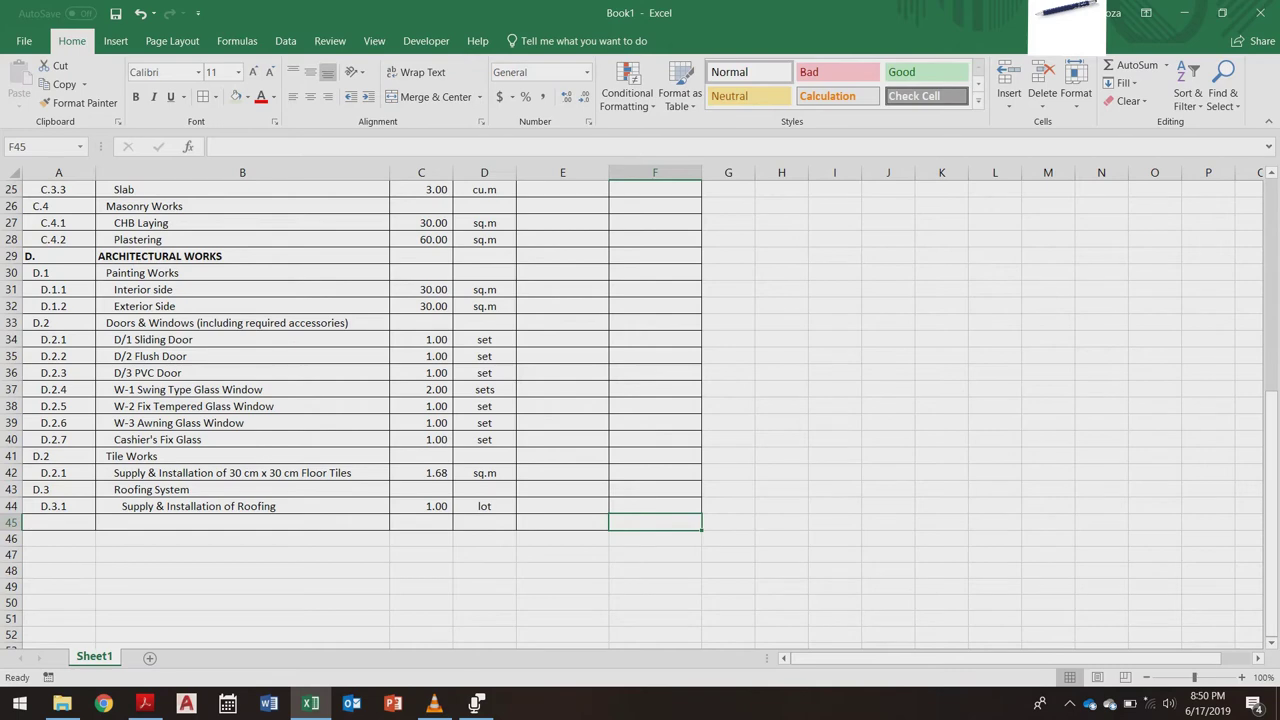
{"action": "left_click", "coordinate": [242, 490]}
{"action": "left_click", "coordinate": [242, 506]}
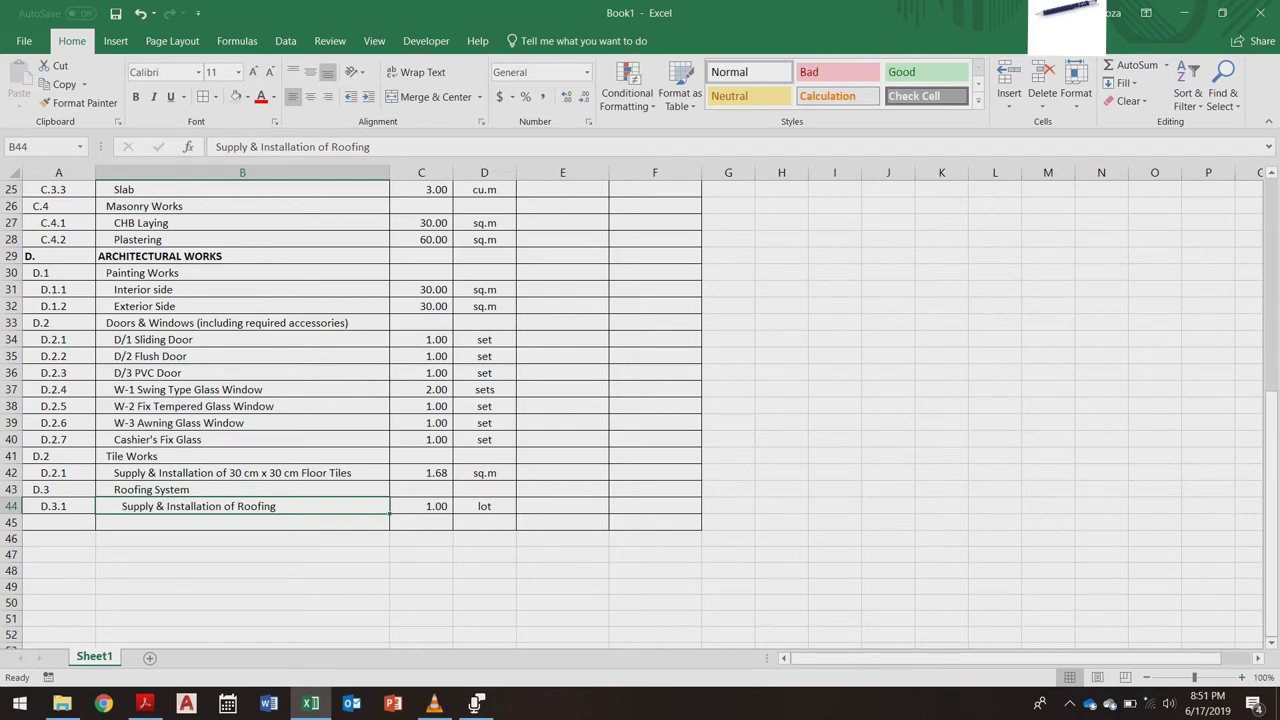
Step: Insert a blank row below the roofing item and shrink row 45 to a thin spacer row
{"action": "left_click_drag", "start_coordinate": [11, 523], "coordinate": [11, 539]}
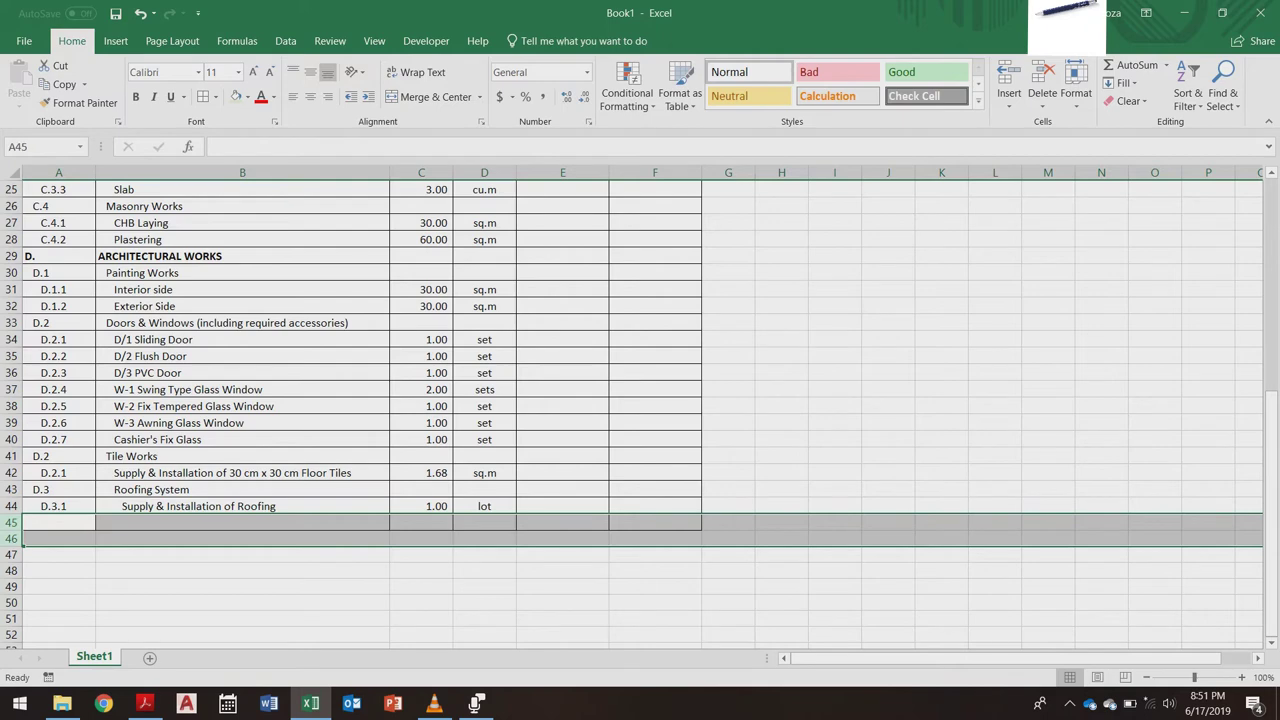
{"action": "left_click", "coordinate": [58, 555]}
{"action": "left_click", "coordinate": [14, 524]}
{"action": "right_click", "coordinate": [15, 524]}
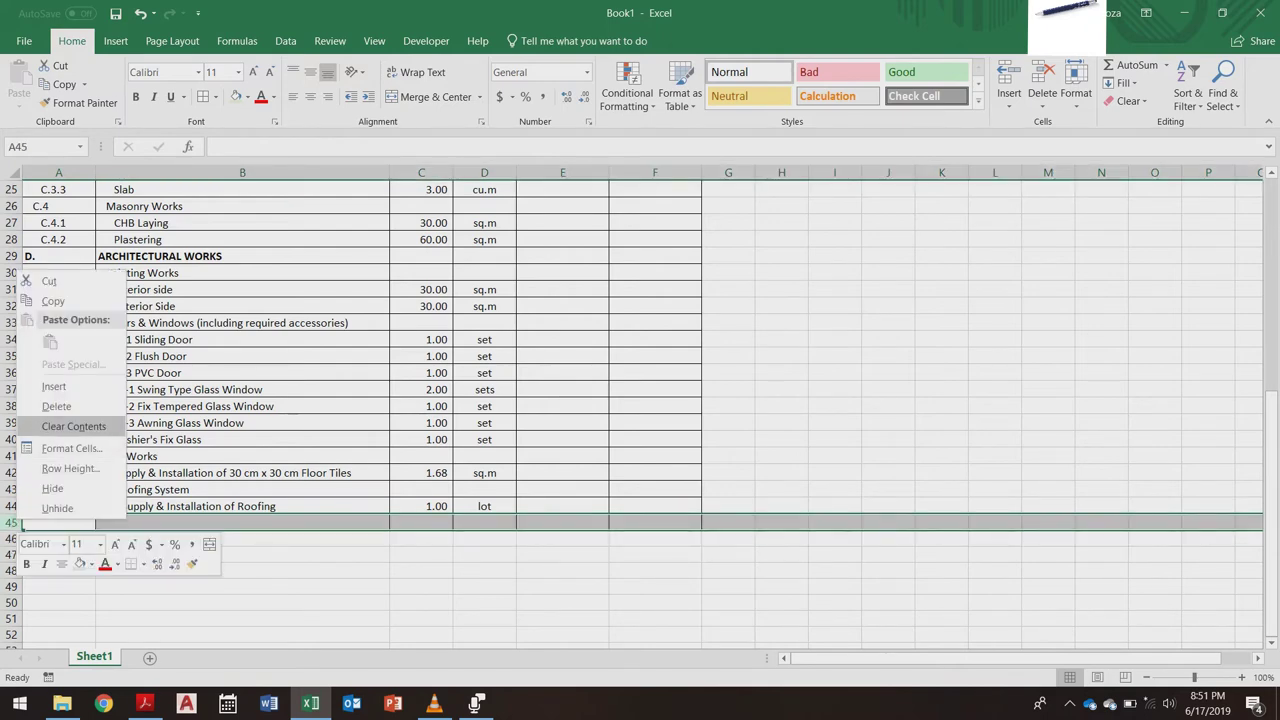
{"action": "left_click", "coordinate": [54, 386]}
{"action": "left_click", "coordinate": [242, 570]}
{"action": "left_click", "coordinate": [242, 523]}
{"action": "left_click_drag", "start_coordinate": [12, 530], "coordinate": [12, 518]}
{"action": "left_click", "coordinate": [655, 591]}
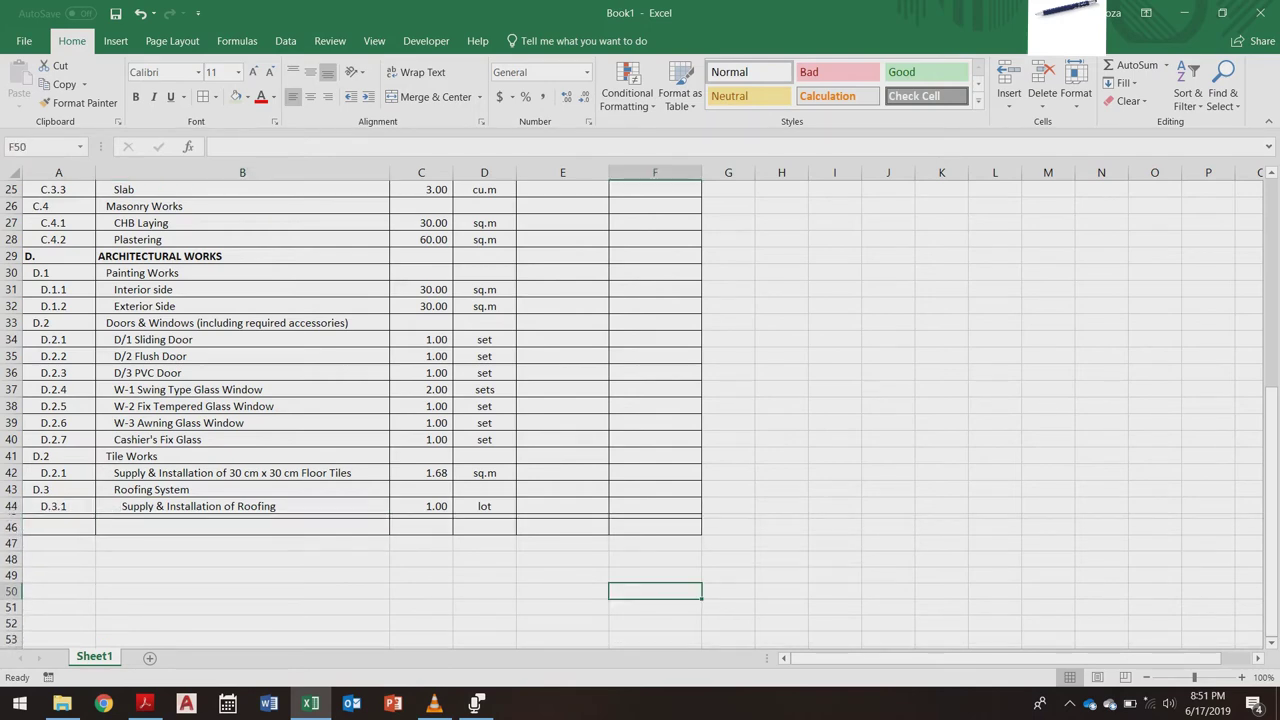
Step: Review the bill's section headings and items from Preliminaries to Architectural Works for missing entries
{"action": "left_click", "coordinate": [421, 527]}
{"action": "left_click", "coordinate": [242, 543]}
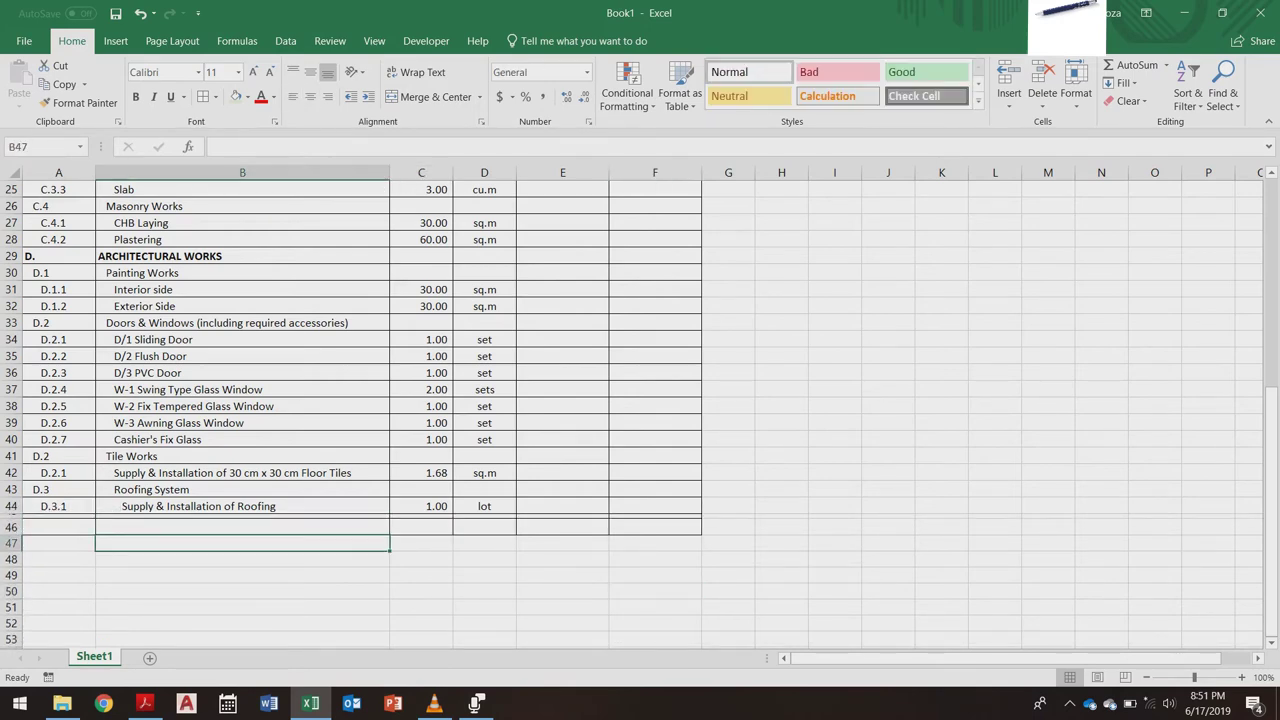
{"action": "left_click", "coordinate": [242, 527]}
{"action": "scroll", "coordinate": [640, 415], "scroll_direction": "up", "scroll_amount": 8}
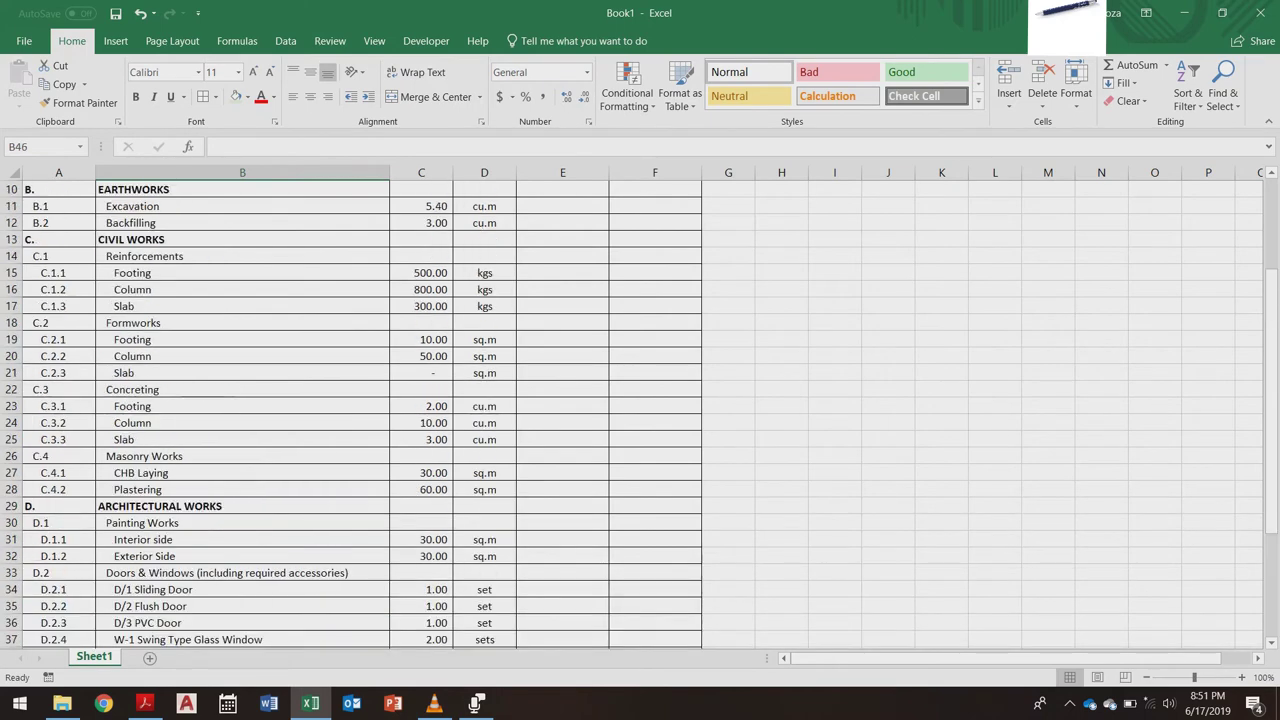
{"action": "scroll", "coordinate": [640, 415], "scroll_direction": "down", "scroll_amount": 5}
{"action": "scroll", "coordinate": [640, 415], "scroll_direction": "up", "scroll_amount": 5}
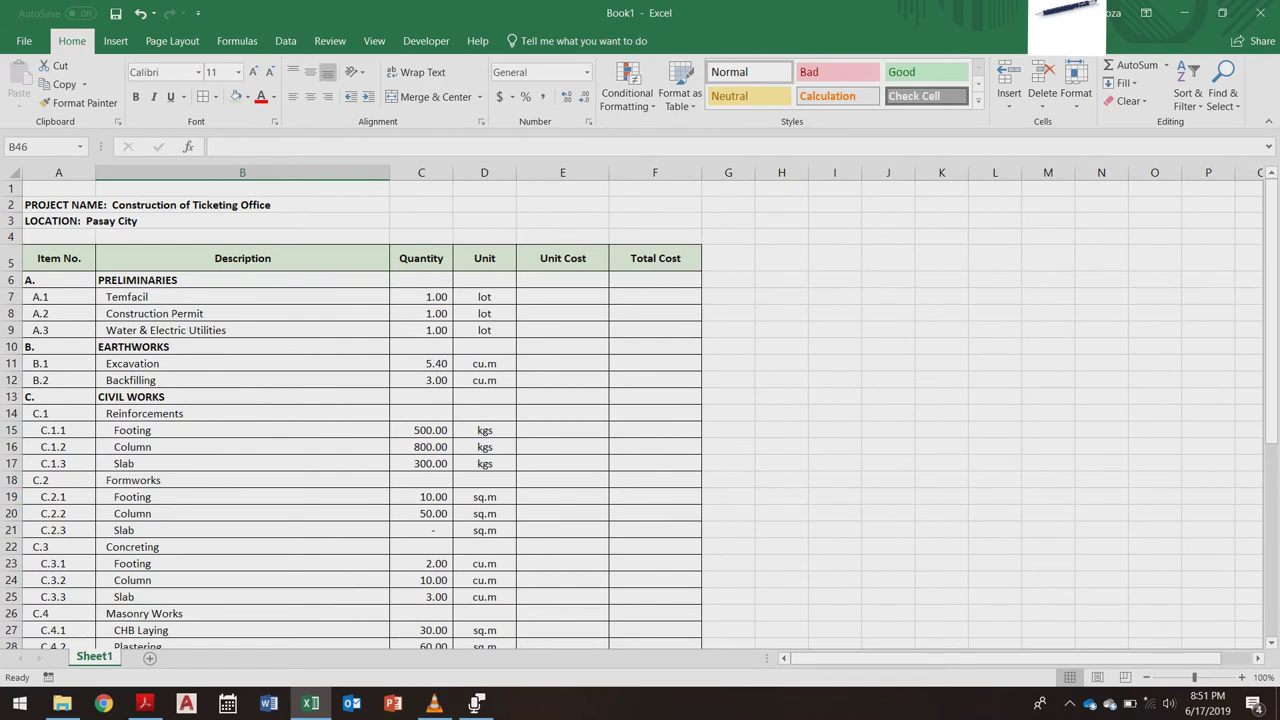
{"action": "scroll", "coordinate": [640, 415], "scroll_direction": "down", "scroll_amount": 5}
{"action": "scroll", "coordinate": [640, 415], "scroll_direction": "up", "scroll_amount": 5}
{"action": "left_click", "coordinate": [242, 414]}
{"action": "left_click", "coordinate": [242, 280]}
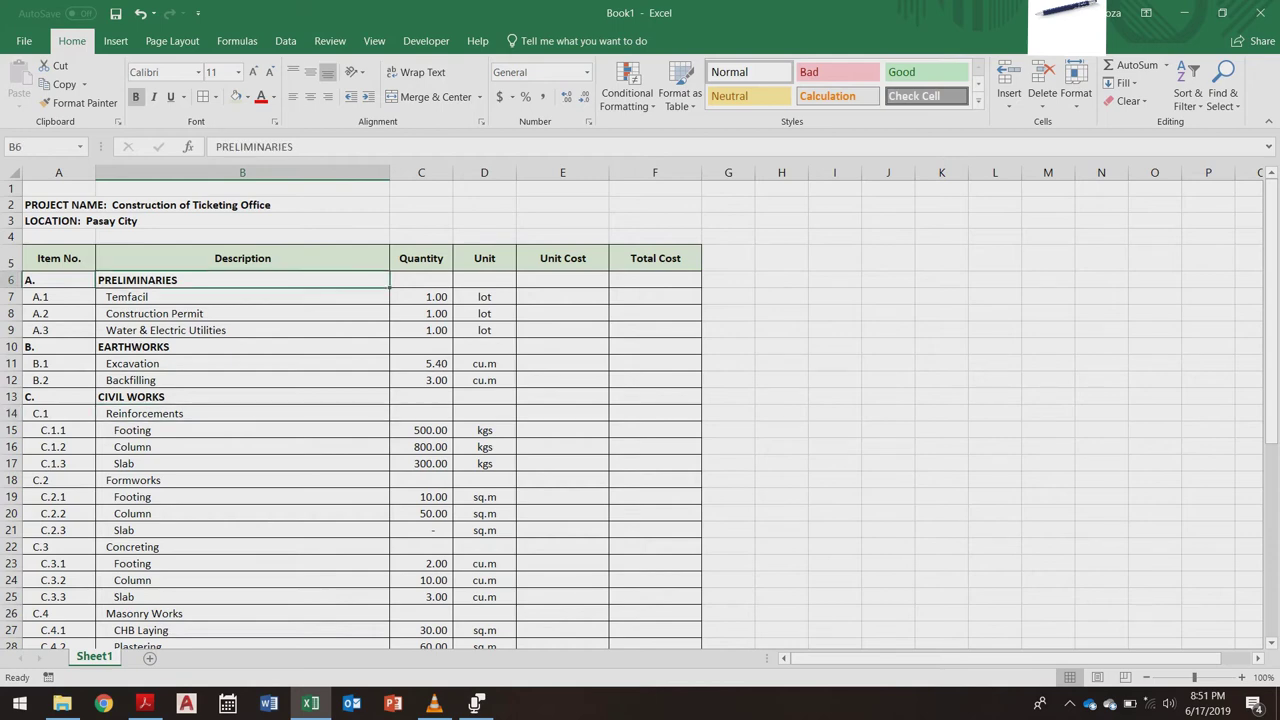
{"action": "left_click", "coordinate": [200, 347]}
{"action": "left_click", "coordinate": [200, 397]}
{"action": "scroll", "coordinate": [220, 400], "scroll_direction": "down", "scroll_amount": 6}
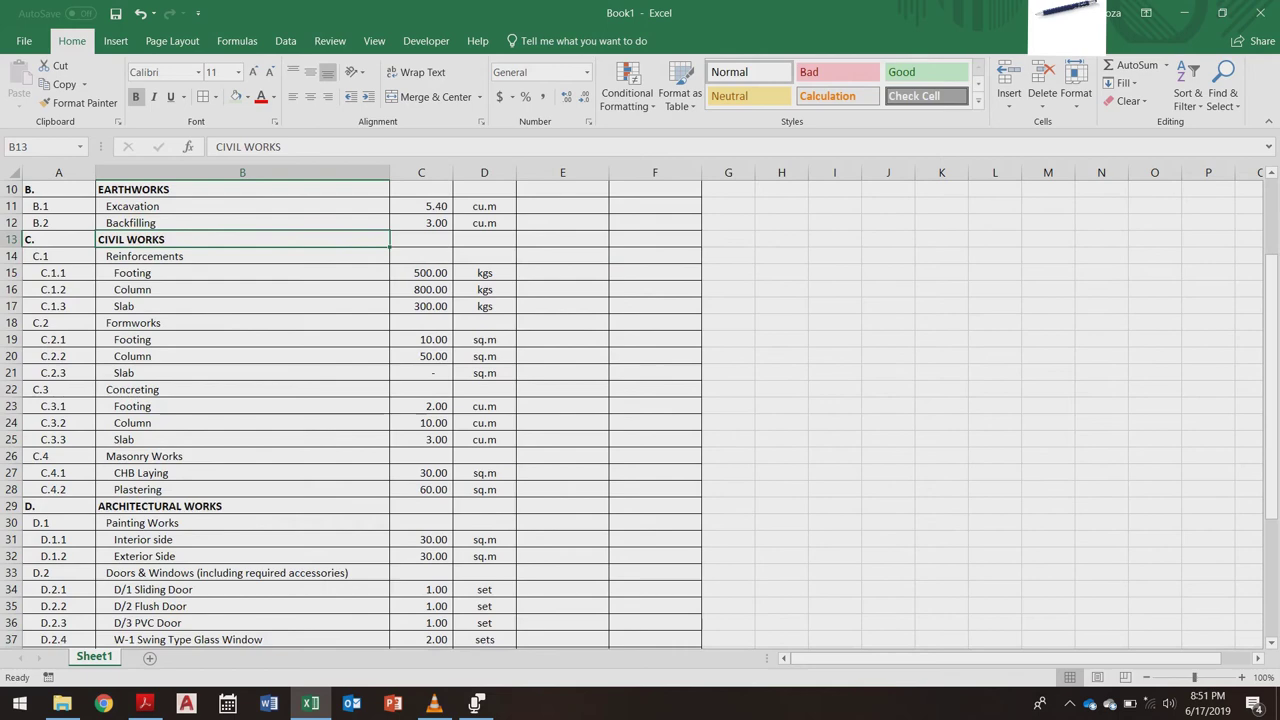
{"action": "left_click", "coordinate": [242, 375]}
{"action": "left_click", "coordinate": [242, 359]}
{"action": "scroll", "coordinate": [242, 359], "scroll_direction": "up", "scroll_amount": 6}
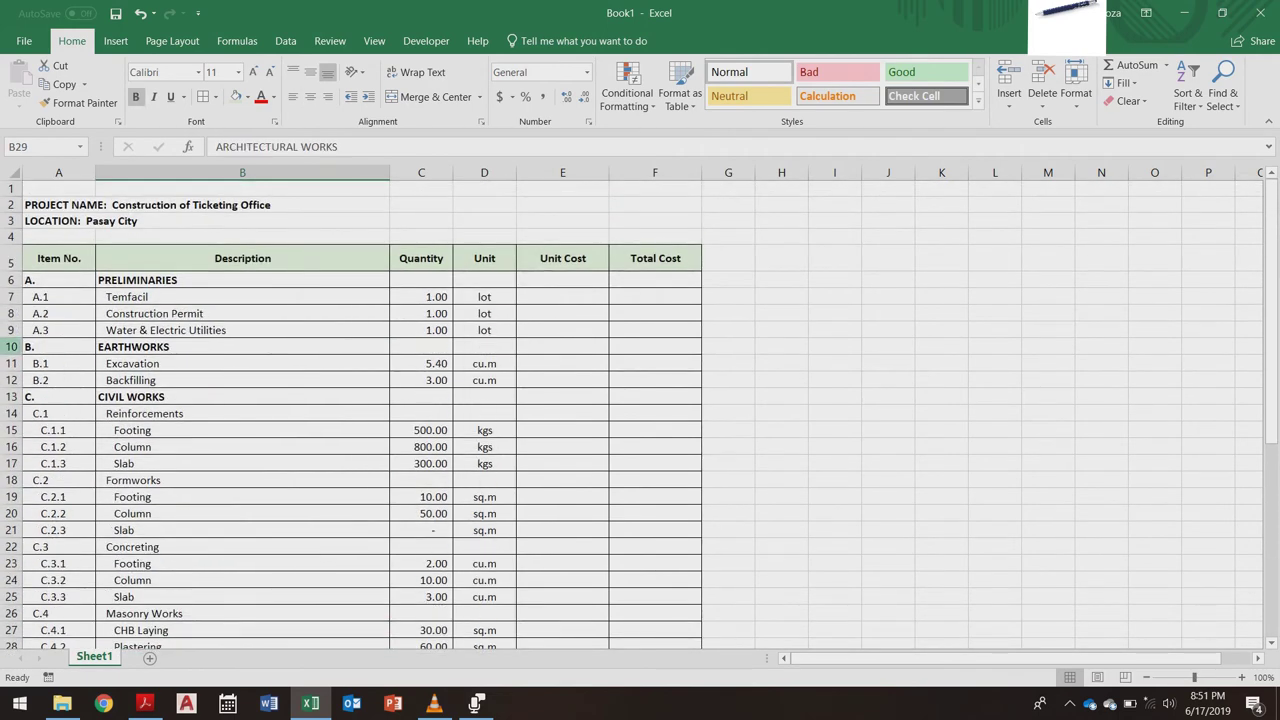
Step: Insert a blank row above the EARTHWORKS heading, at the end of the Preliminaries section
{"action": "right_click", "coordinate": [11, 347]}
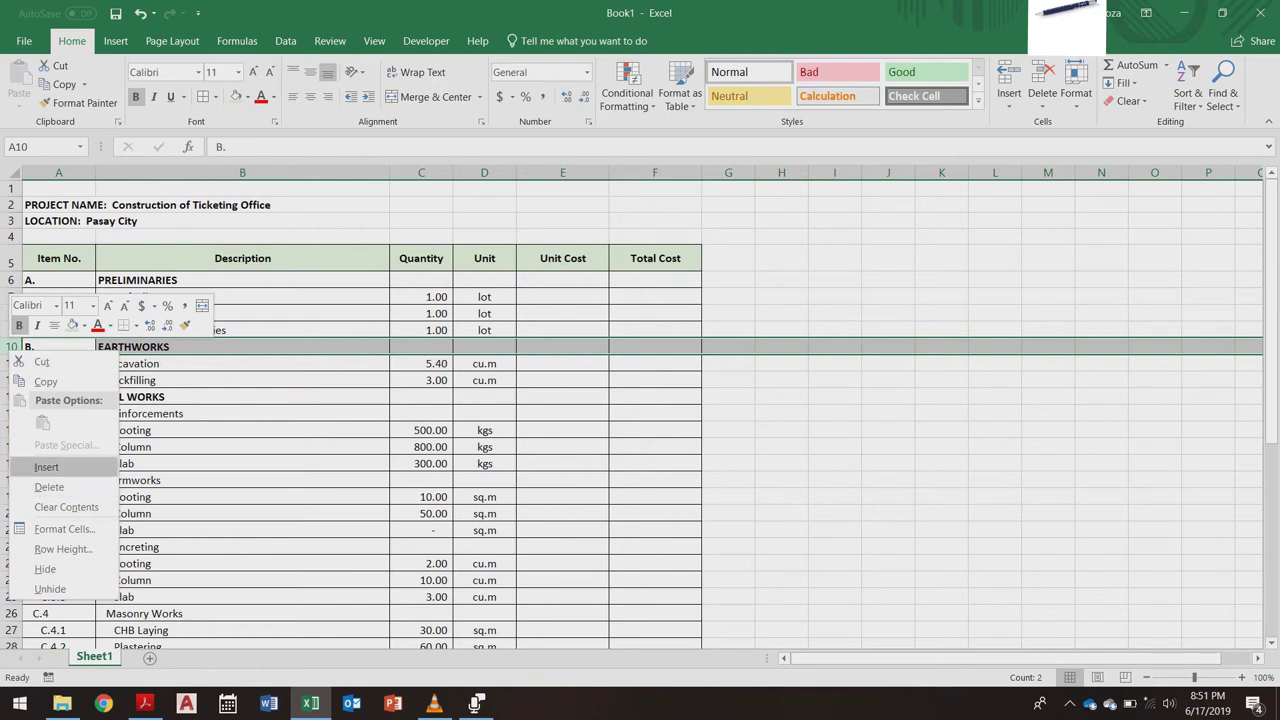
{"action": "left_click", "coordinate": [40, 466]}
{"action": "left_click", "coordinate": [242, 331]}
{"action": "left_click", "coordinate": [242, 346]}
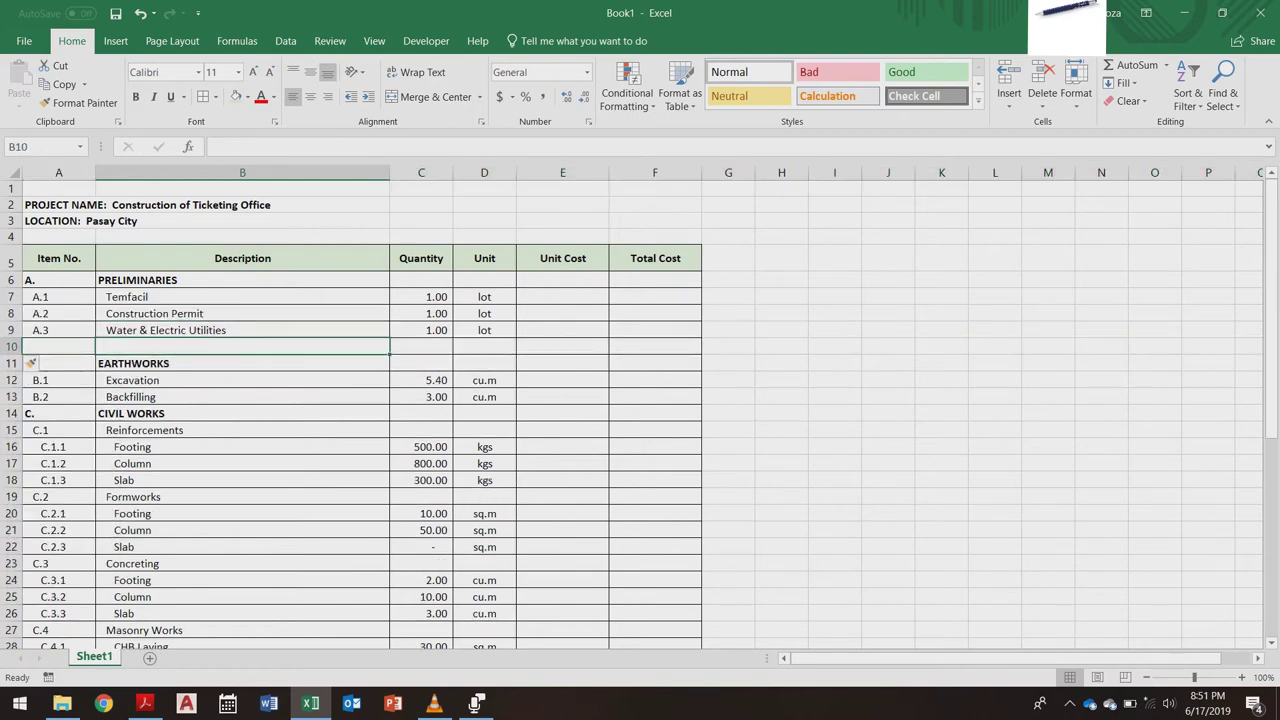
Step: Enter the item Mobilization in B10
{"action": "type", "text": "Mobizat"}
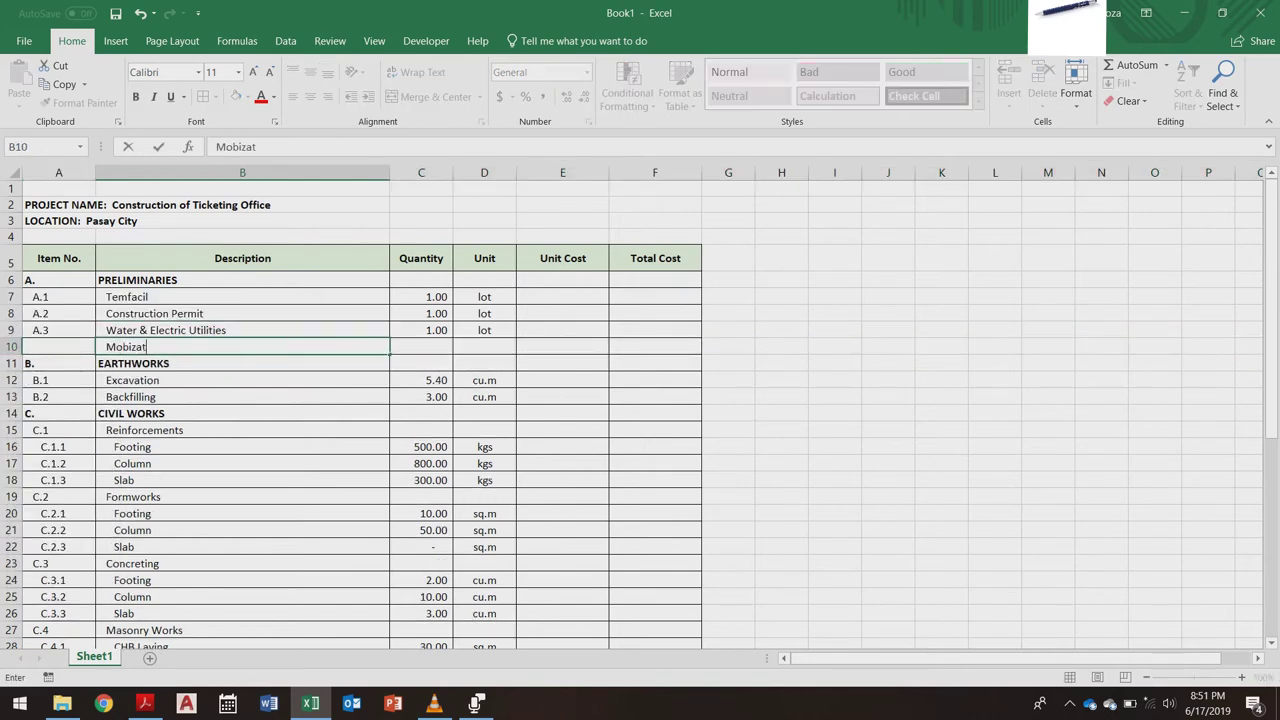
{"action": "type", "text": "ion"}
{"action": "key", "text": "BackSpace"}
{"action": "key", "text": "BackSpace"}
{"action": "key", "text": "BackSpace"}
{"action": "key", "text": "BackSpace"}
{"action": "key", "text": "BackSpace"}
{"action": "key", "text": "BackSpace"}
{"action": "type", "text": "lization"}
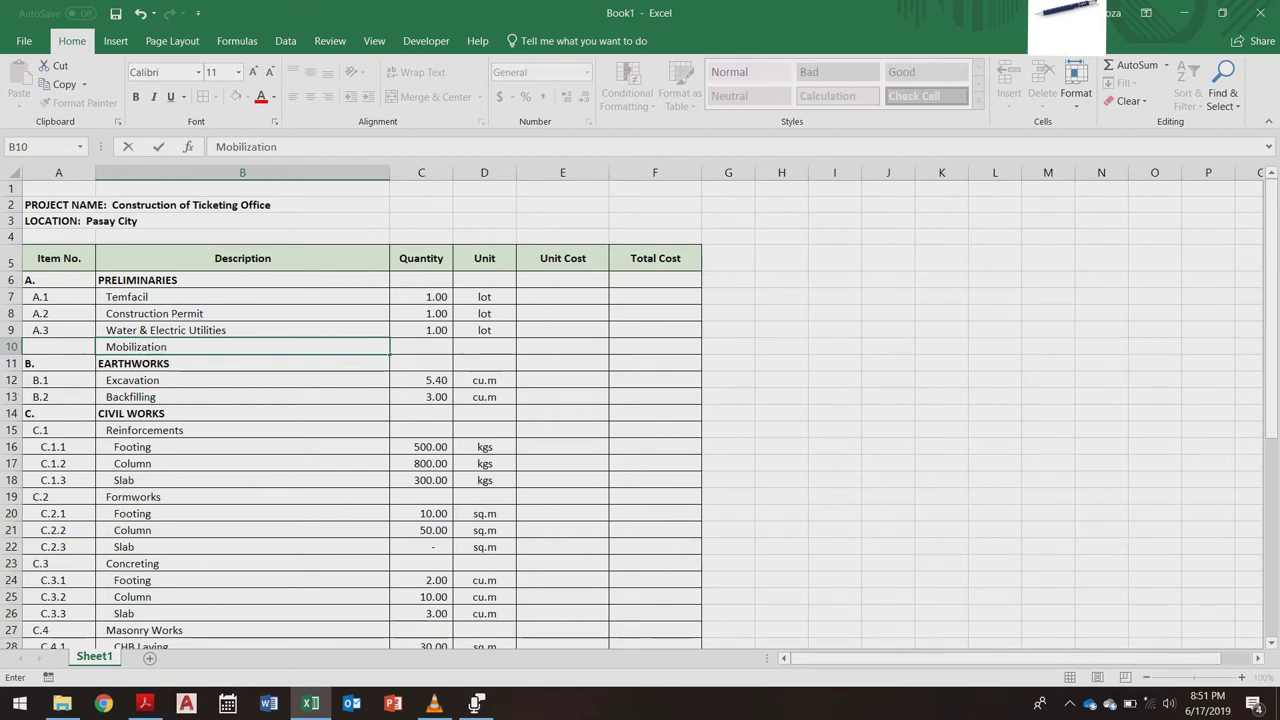
{"action": "key", "text": "Return"}
Step: Extend the Preliminaries numbering from A9 down to row 10, giving Mobilization the number A.4
{"action": "left_click", "coordinate": [59, 330]}
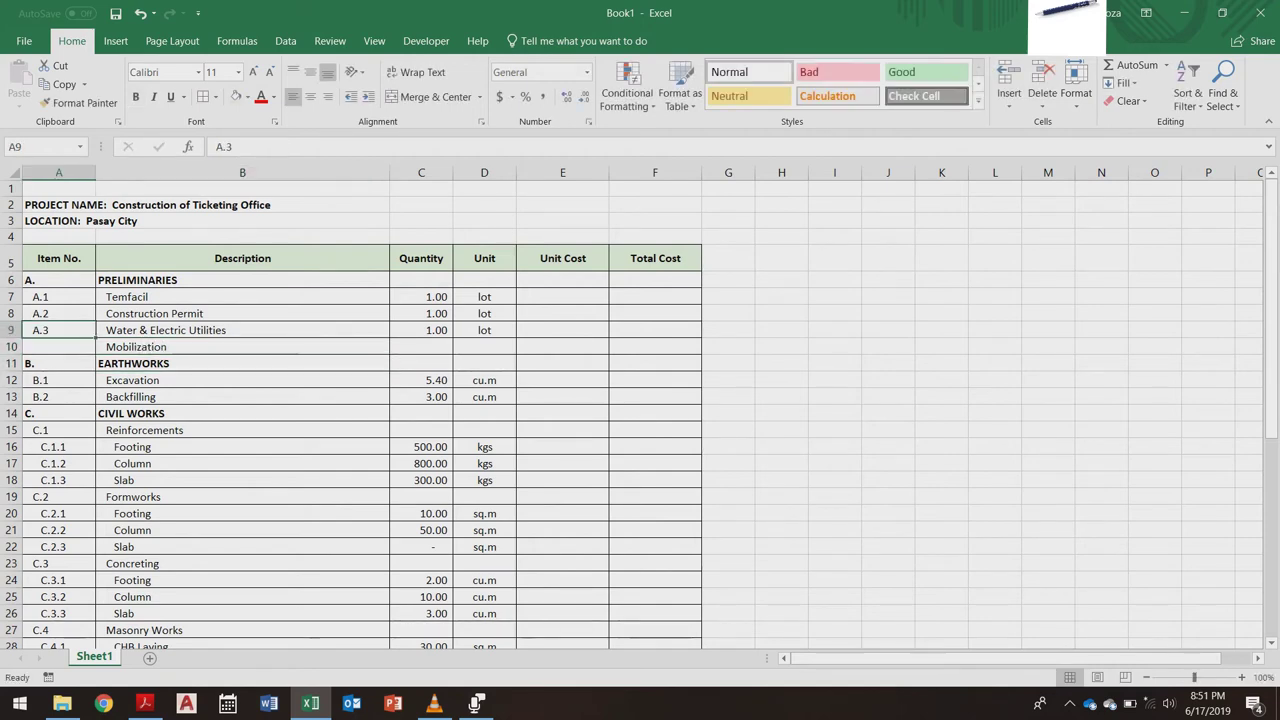
{"action": "left_click_drag", "start_coordinate": [96, 338], "coordinate": [94, 348]}
{"action": "left_click", "coordinate": [242, 364]}
Step: Copy the quantity 1.00 and unit lot from C9:D9 to the Mobilization item in row 10
{"action": "left_click", "coordinate": [421, 347]}
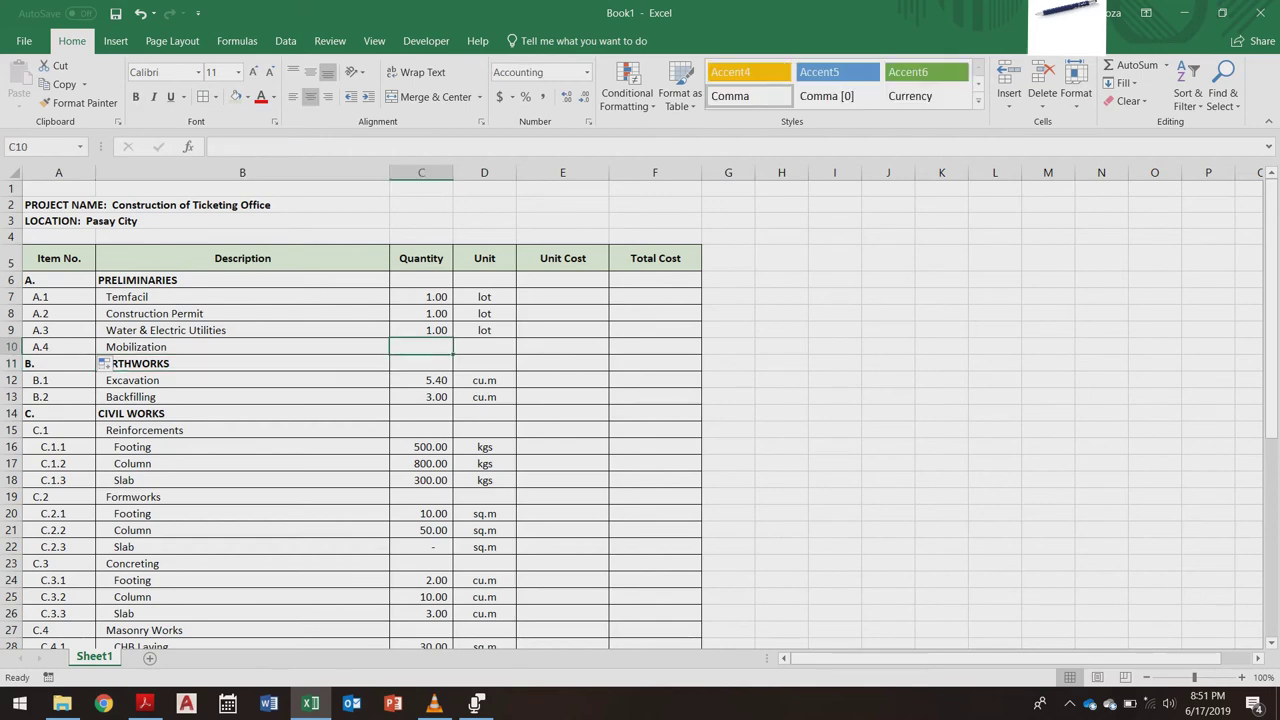
{"action": "key", "text": "Up"}
{"action": "key", "text": "shift+Right"}
{"action": "key", "text": "ctrl+c"}
{"action": "key", "text": "Down"}
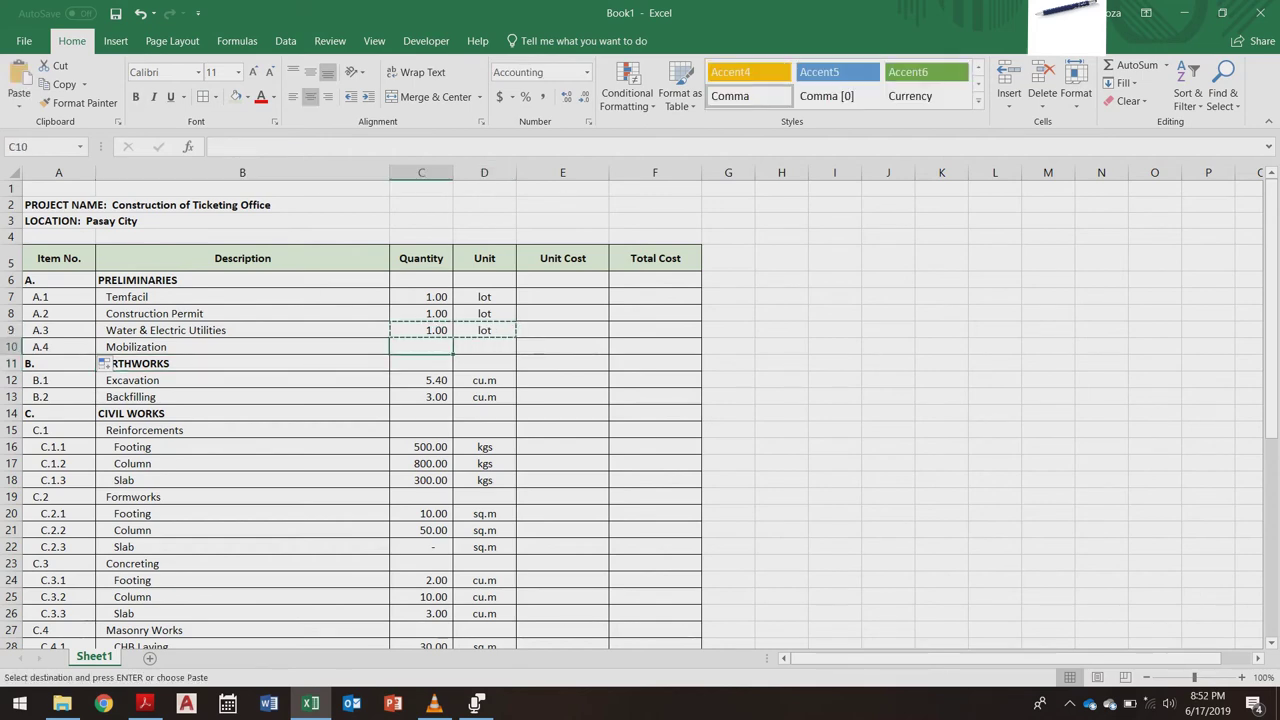
{"action": "key", "text": "ctrl+v"}
{"action": "left_click", "coordinate": [562, 380]}
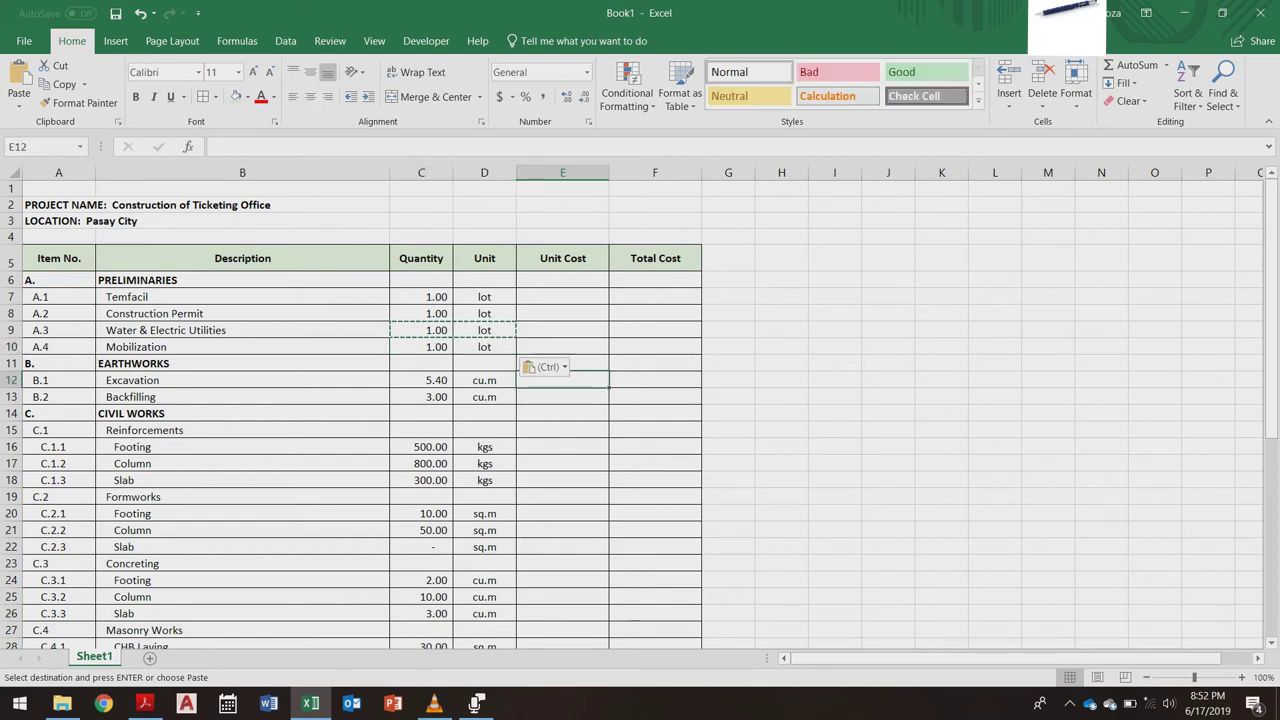
{"action": "key", "text": "Escape"}
Step: Review the complete bill of quantities from the Preliminaries down to the last architectural works
{"action": "left_click", "coordinate": [562, 464]}
{"action": "left_click", "coordinate": [562, 380]}
{"action": "left_click", "coordinate": [562, 397]}
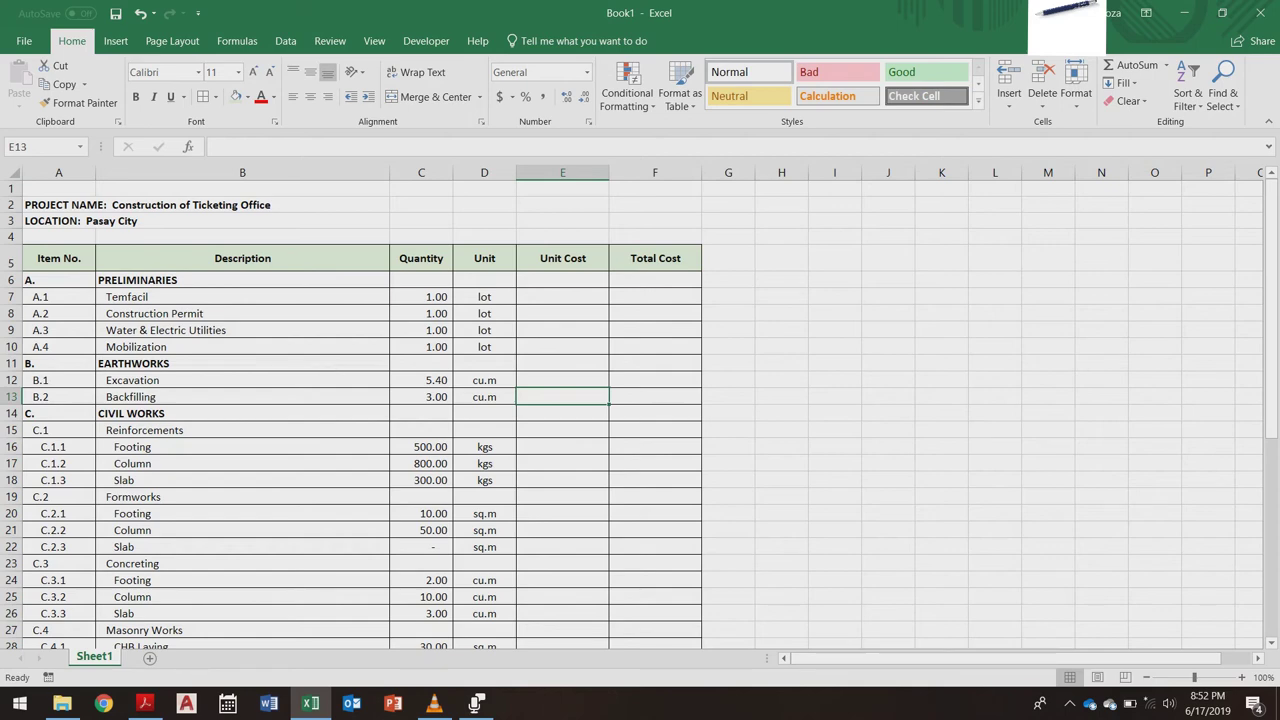
{"action": "scroll", "coordinate": [640, 415], "scroll_direction": "down", "scroll_amount": 10}
{"action": "scroll", "coordinate": [640, 415], "scroll_direction": "up", "scroll_amount": 10}
{"action": "scroll", "coordinate": [640, 415], "scroll_direction": "down", "scroll_amount": 8}
{"action": "scroll", "coordinate": [640, 415], "scroll_direction": "up", "scroll_amount": 8}
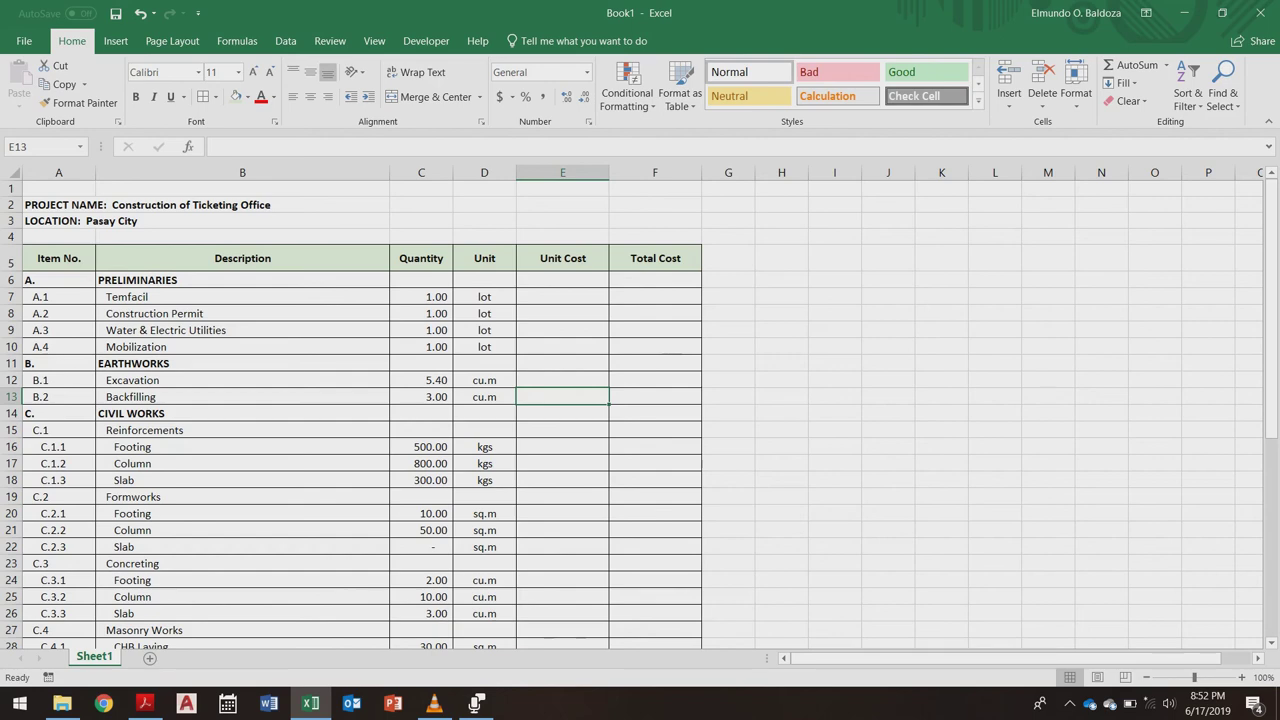
{"action": "scroll", "coordinate": [640, 410], "scroll_direction": "down", "scroll_amount": 5}
{"action": "scroll", "coordinate": [640, 410], "scroll_direction": "up", "scroll_amount": 5}
{"action": "left_click", "coordinate": [484, 430]}
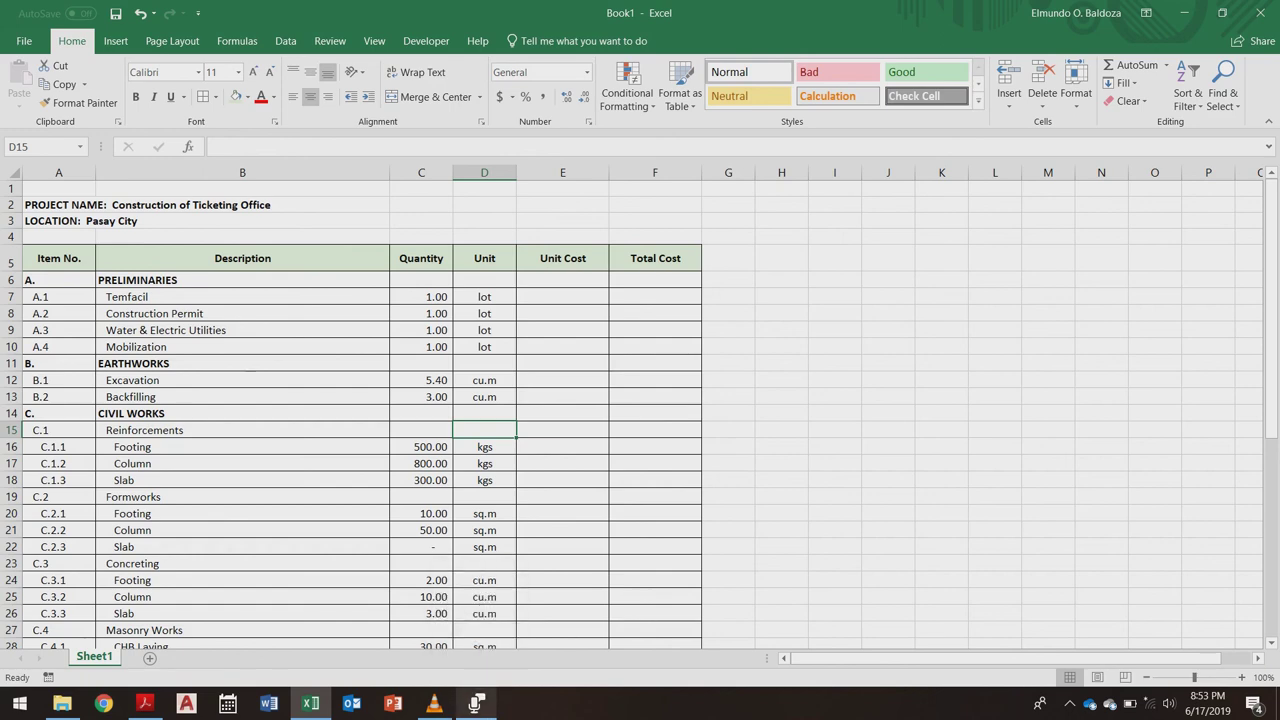
Step: Stop the running audio recording in Voice Recorder and switch to VLC media player
{"action": "left_click", "coordinate": [476, 703]}
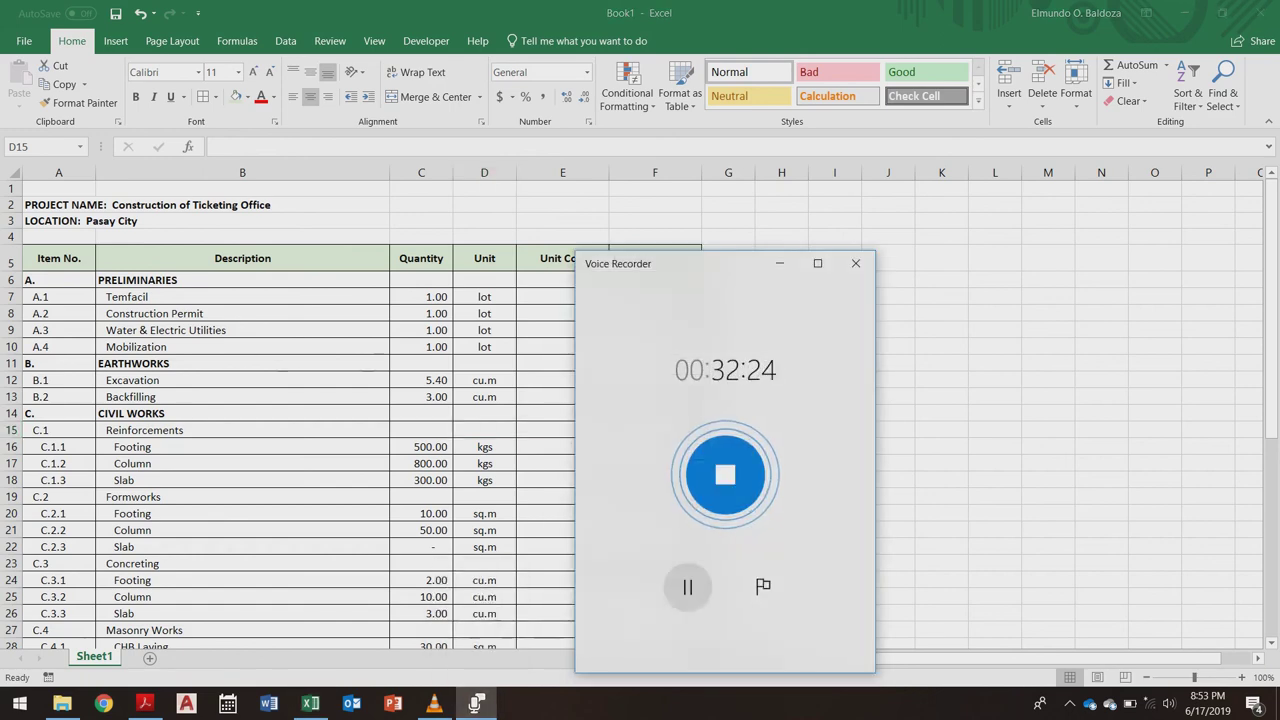
{"action": "left_click", "coordinate": [725, 475]}
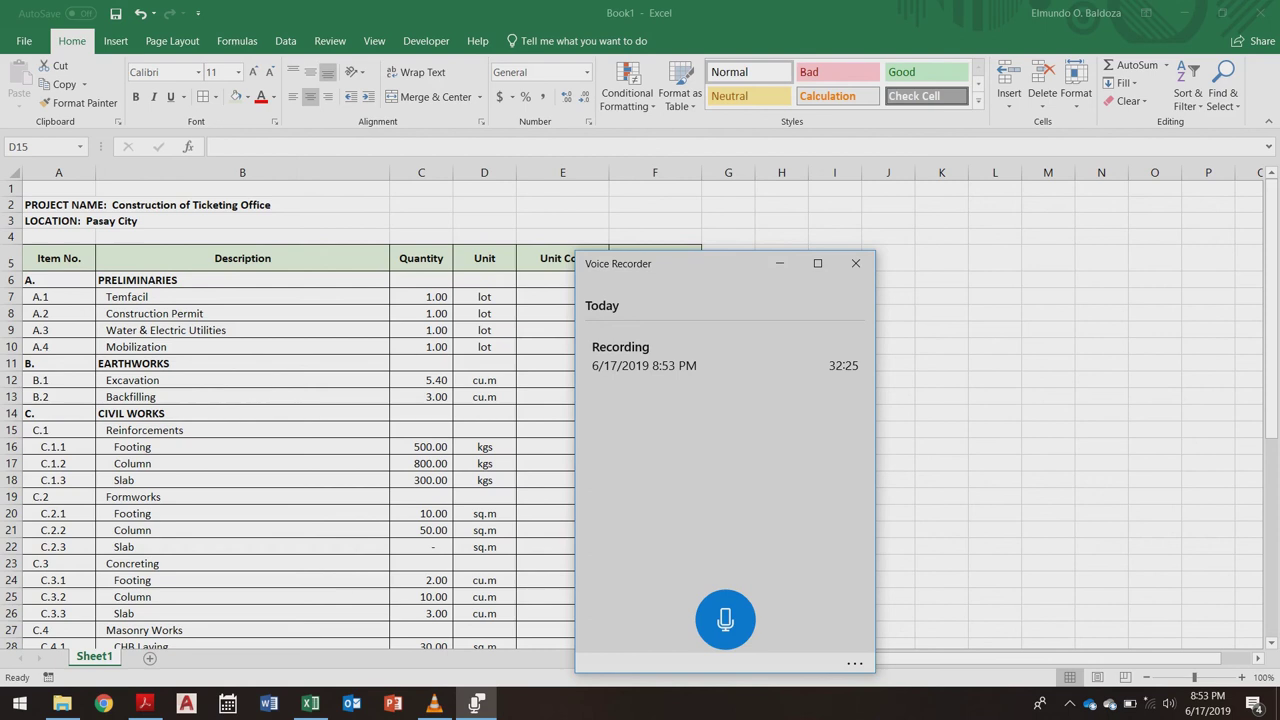
{"action": "left_click", "coordinate": [434, 703]}
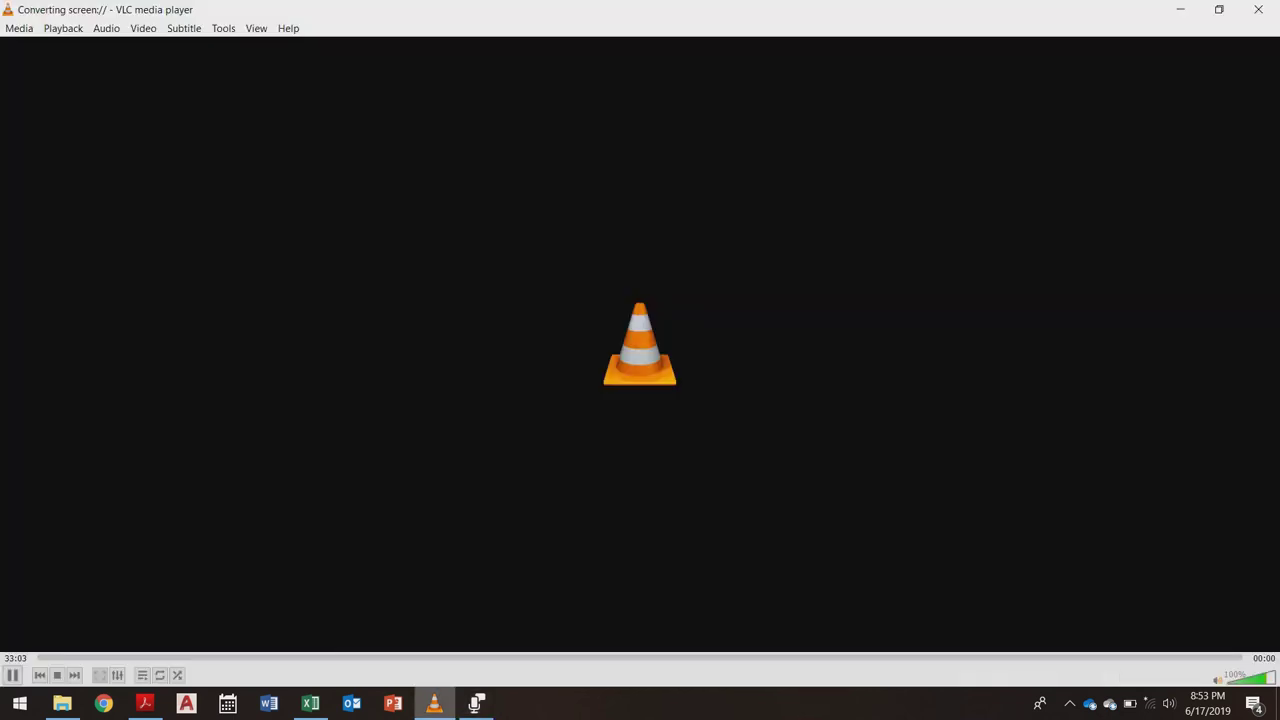